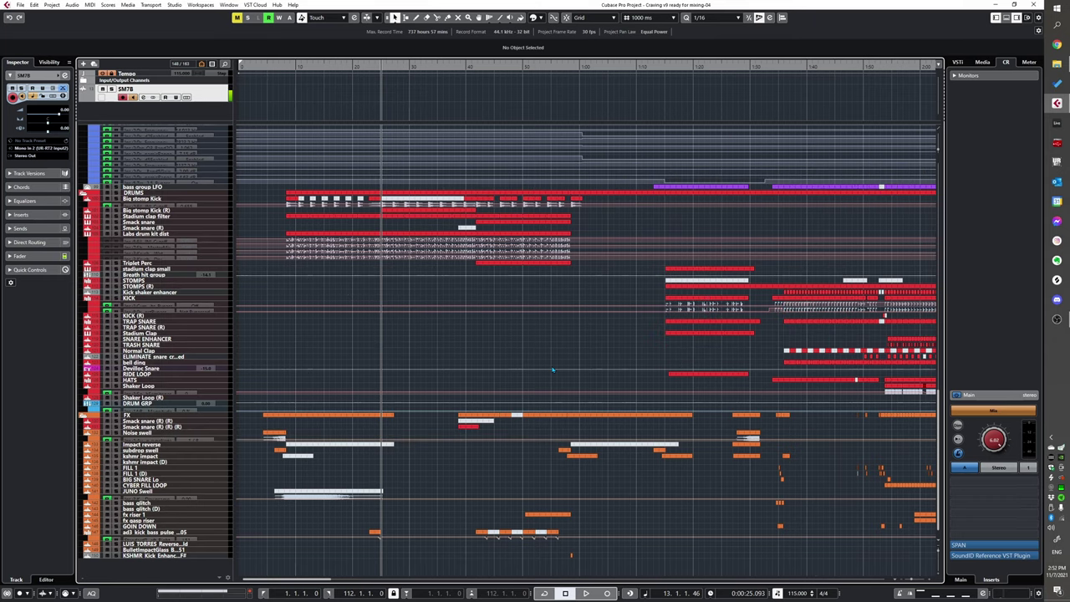
# Step: Look over the full song arrangement, from the drum and FX tracks up to the vocals, choir and keys
pyautogui.scroll(-4, 552, 370)
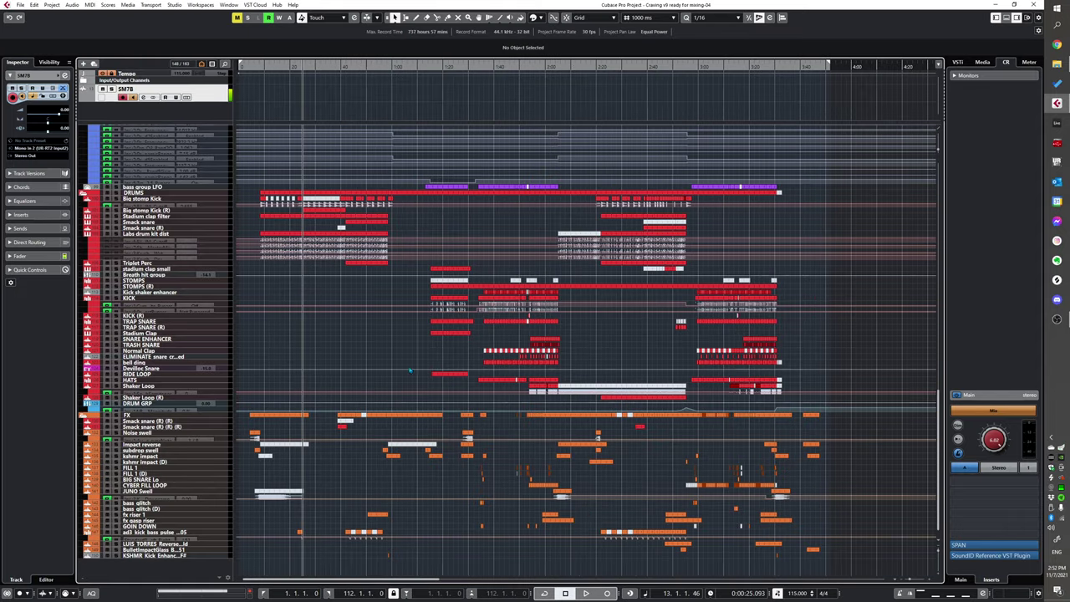
pyautogui.scroll(5, 410, 370)
pyautogui.scroll(5, 400, 348)
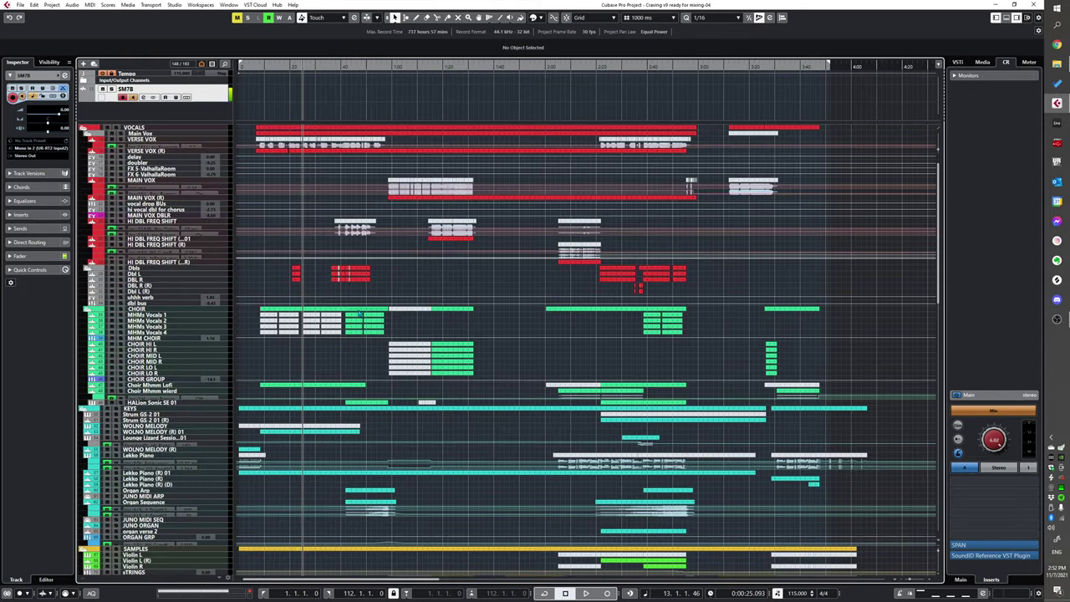
pyautogui.scroll(-5, 368, 351)
pyautogui.scroll(5, 393, 343)
pyautogui.scroll(2, 348, 362)
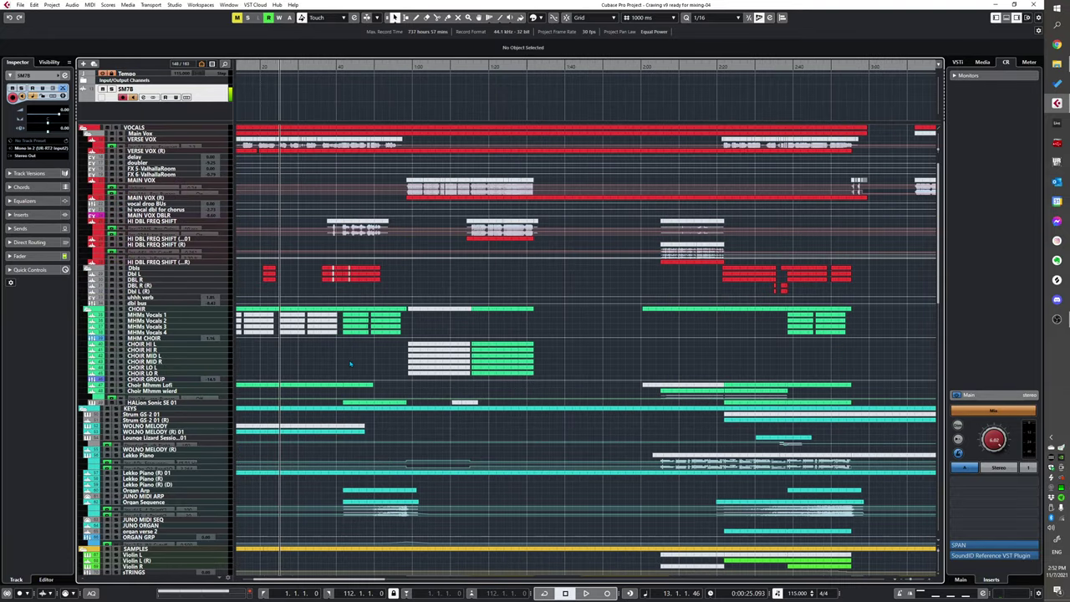
pyautogui.scroll(-2, 260, 364)
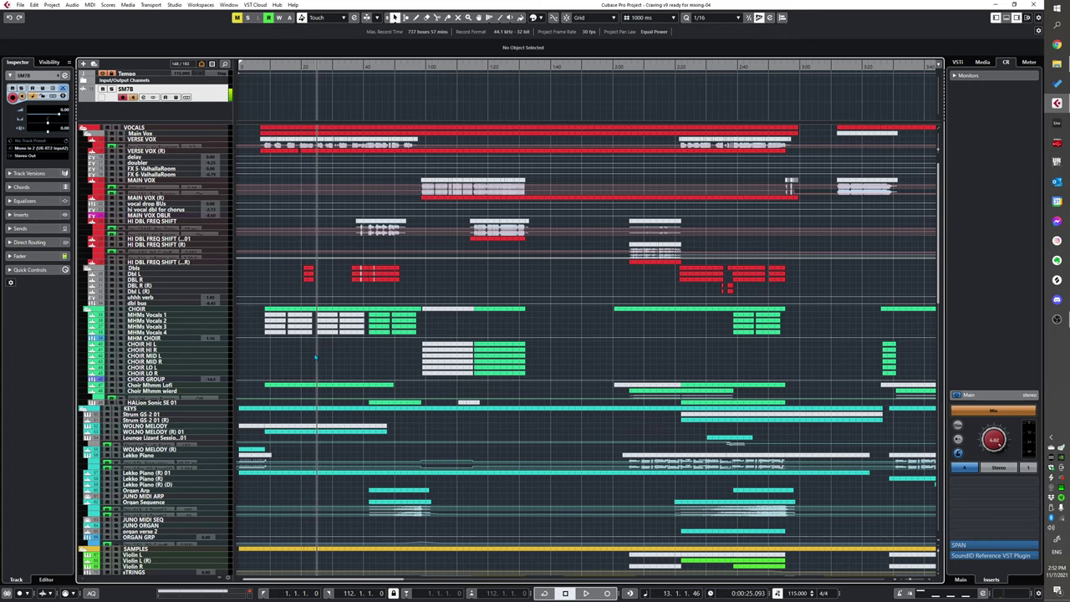
pyautogui.press('g')
pyautogui.press('h')
pyautogui.hscroll(-1, 360, 357)
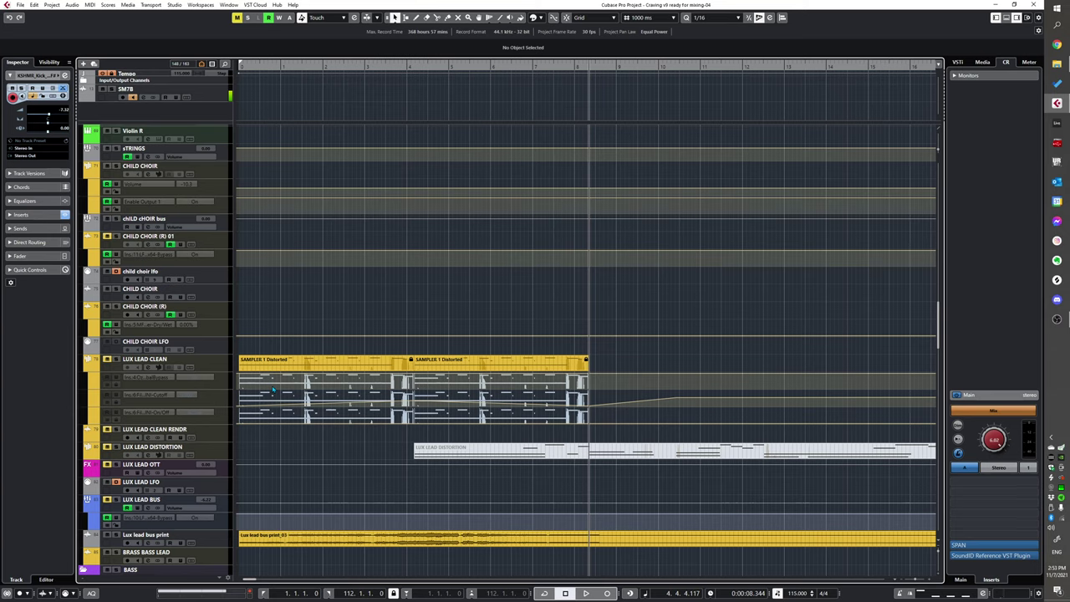
# Step: Select the LUX LEAD CLEAN track and examine its audio sends and insert effects
pyautogui.press('g')
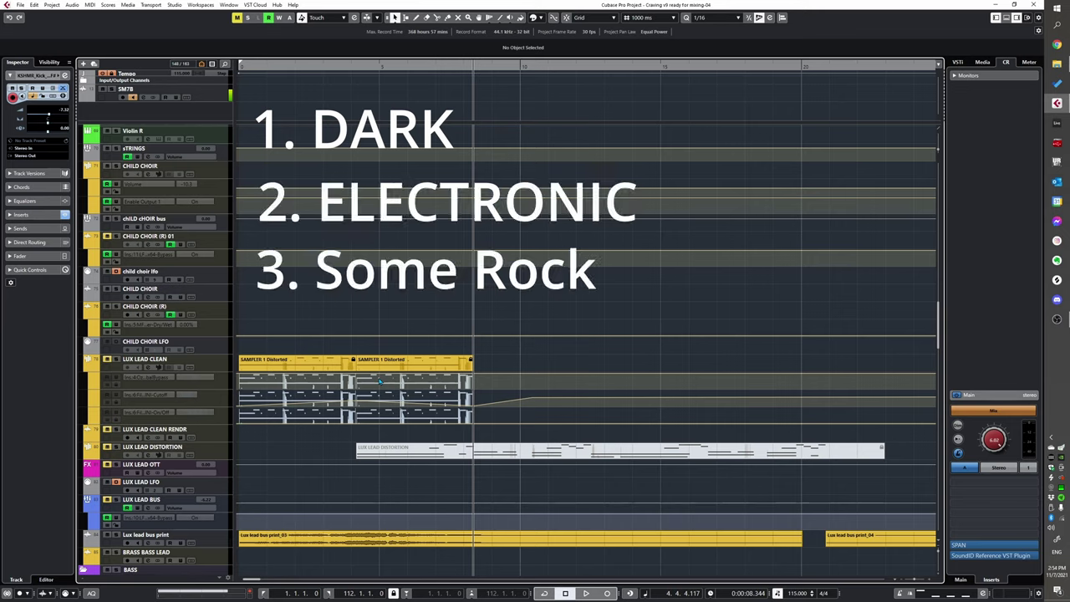
pyautogui.scroll(3, 379, 381)
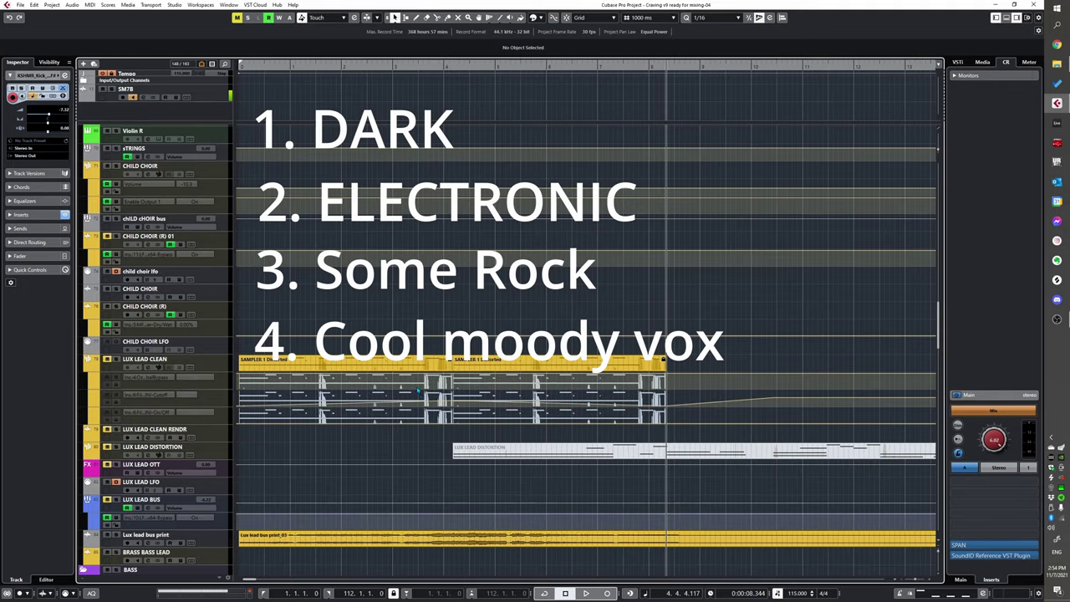
pyautogui.scroll(-3, 375, 387)
pyautogui.scroll(3, 375, 387)
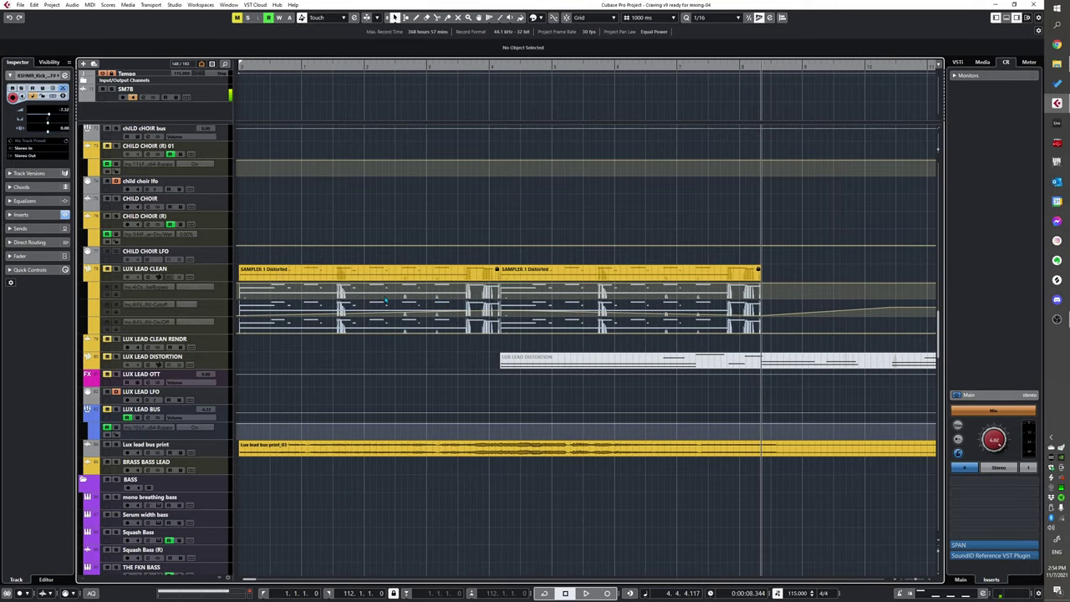
pyautogui.click(228, 276)
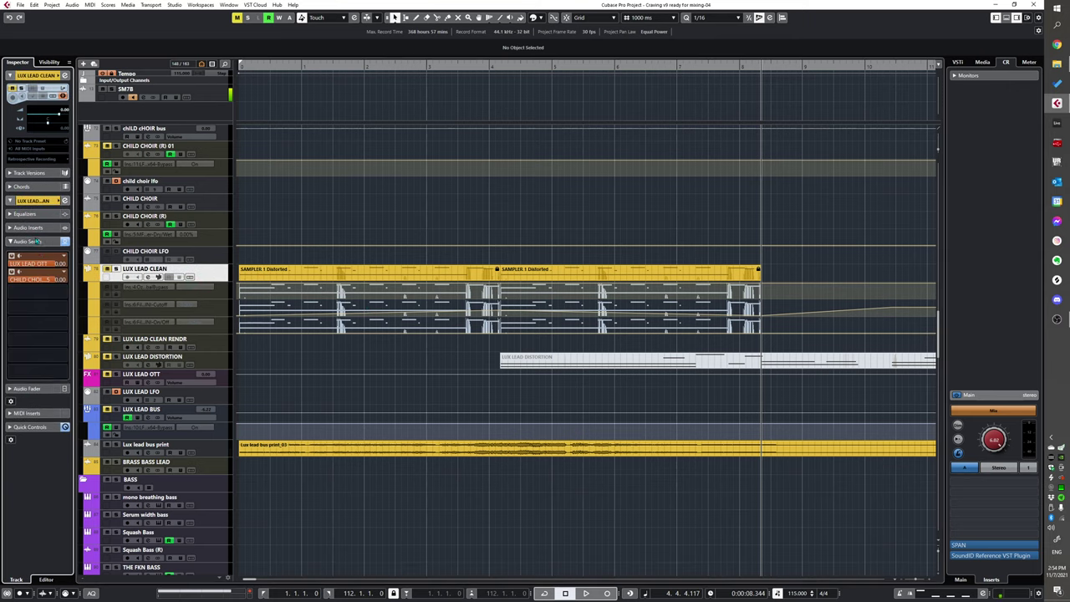
pyautogui.click(34, 241)
pyautogui.click(33, 227)
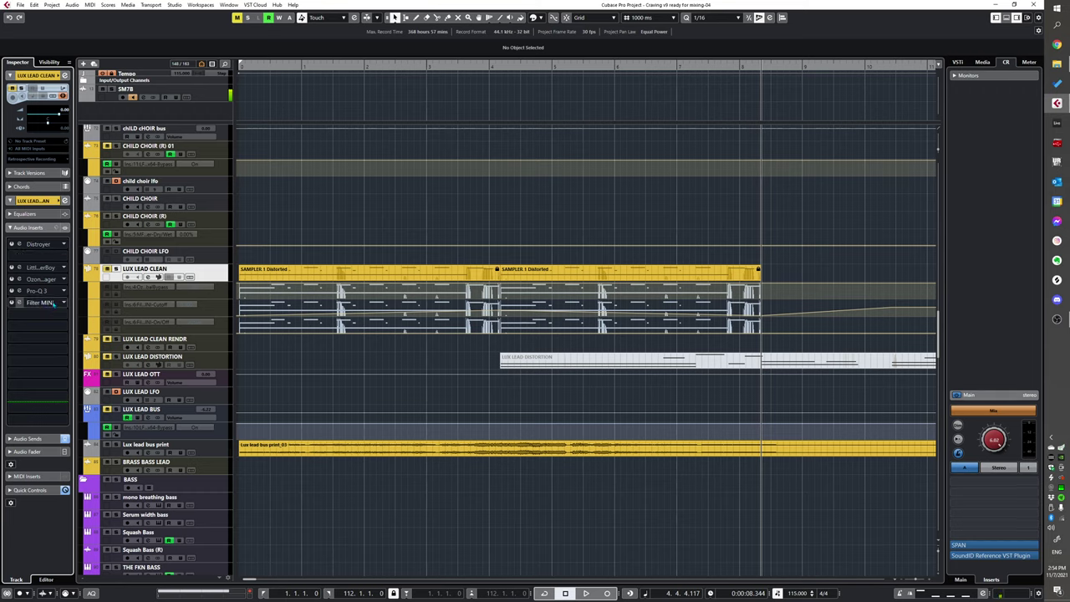
pyautogui.moveTo(59, 310); pyautogui.dragTo(58, 310)
# Step: Play the intro from the start of the project to just past the LUX LEAD CLEAN clips
pyautogui.scroll(-3, 443, 329)
pyautogui.scroll(2, 443, 329)
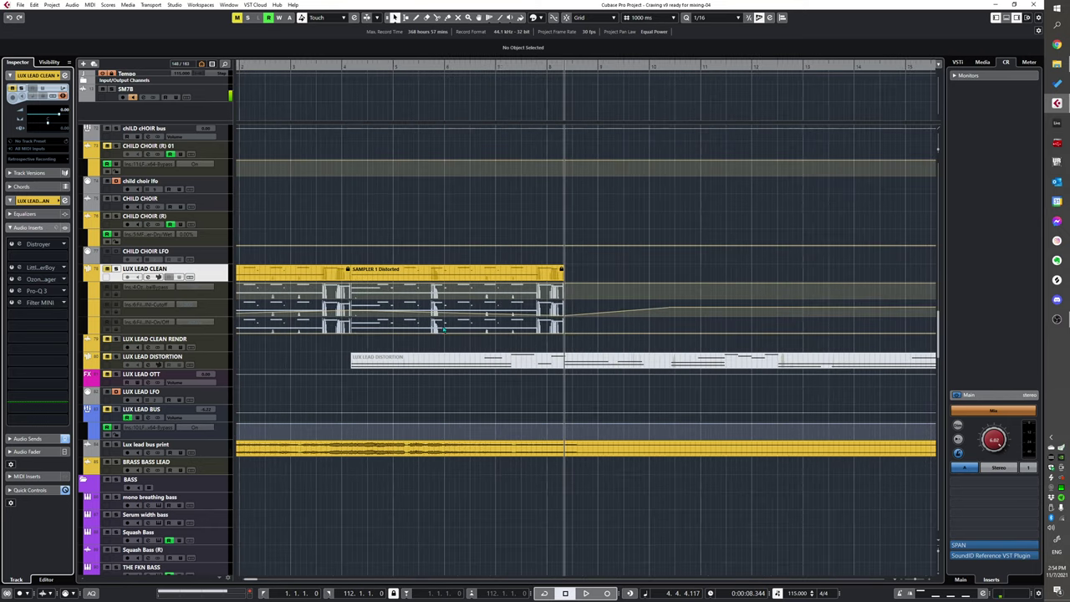
pyautogui.hscroll(-2, 443, 329)
pyautogui.scroll(-1, 443, 329)
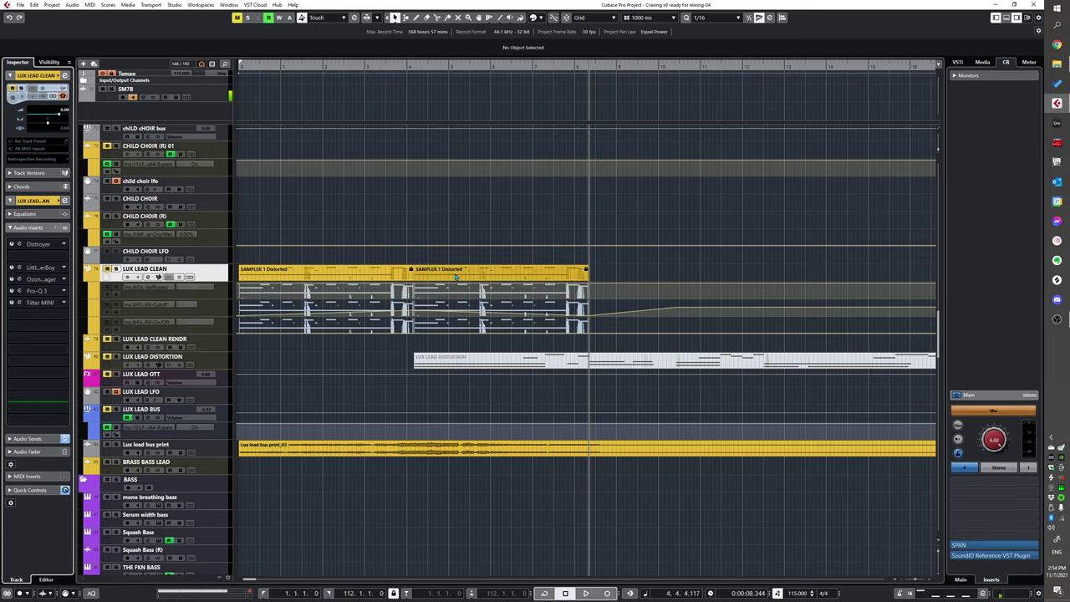
pyautogui.press('KP_Decimal')
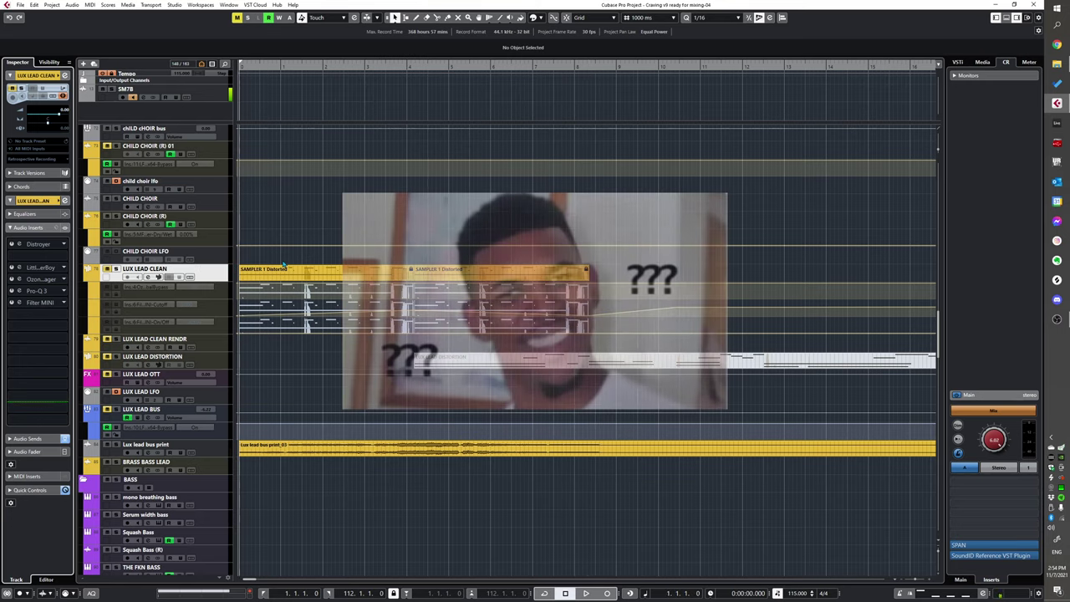
pyautogui.press('space')
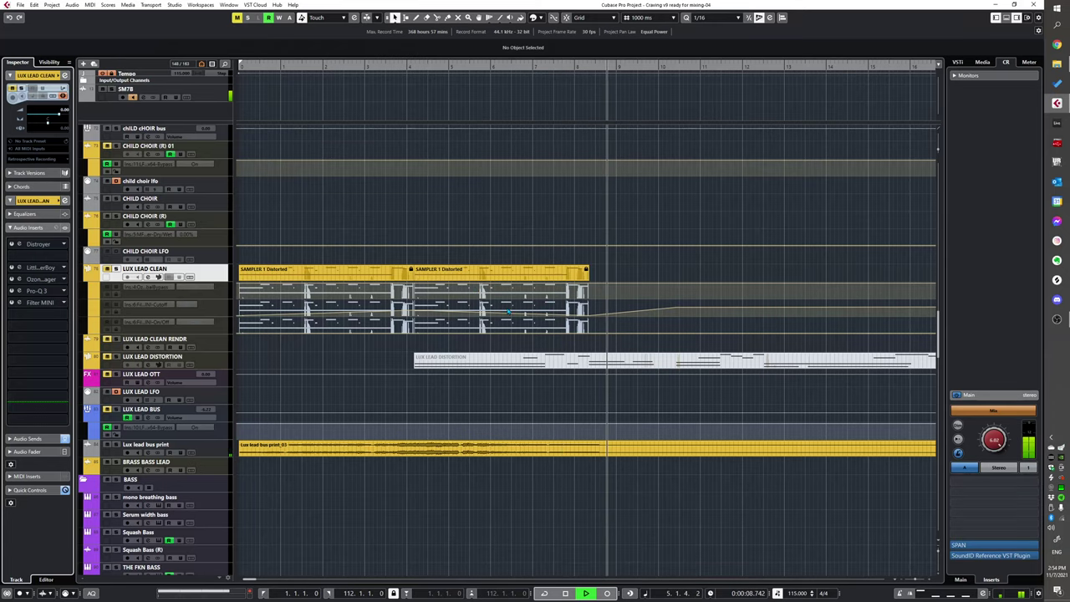
pyautogui.press('space')
# Step: Select the Noise swell track in the FX folder and listen to the swell section
pyautogui.scroll(-15, 437, 315)
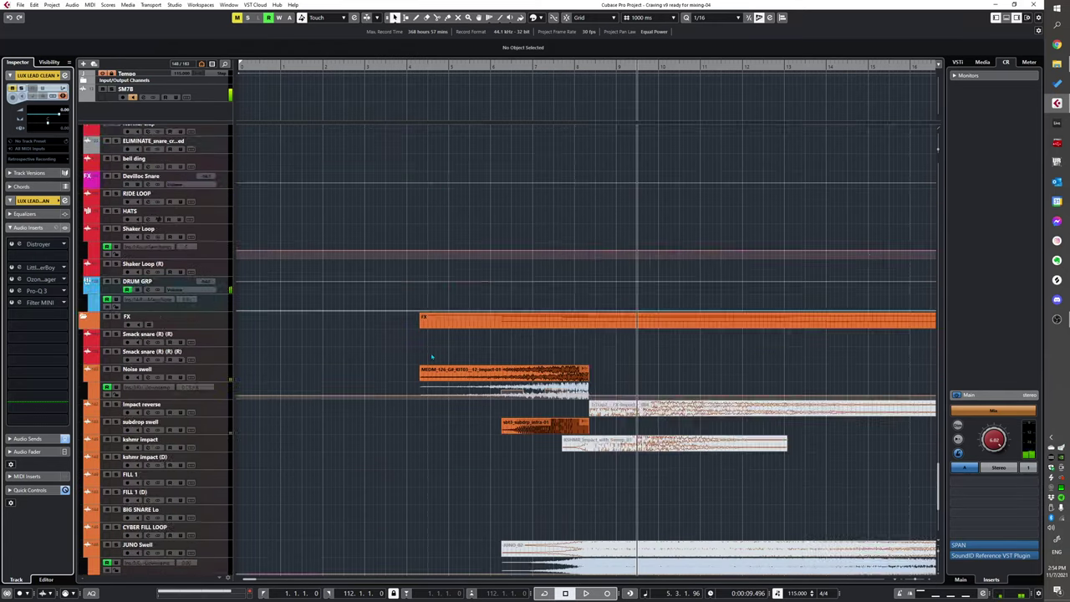
pyautogui.scroll(4, 392, 407)
pyautogui.scroll(5, 454, 306)
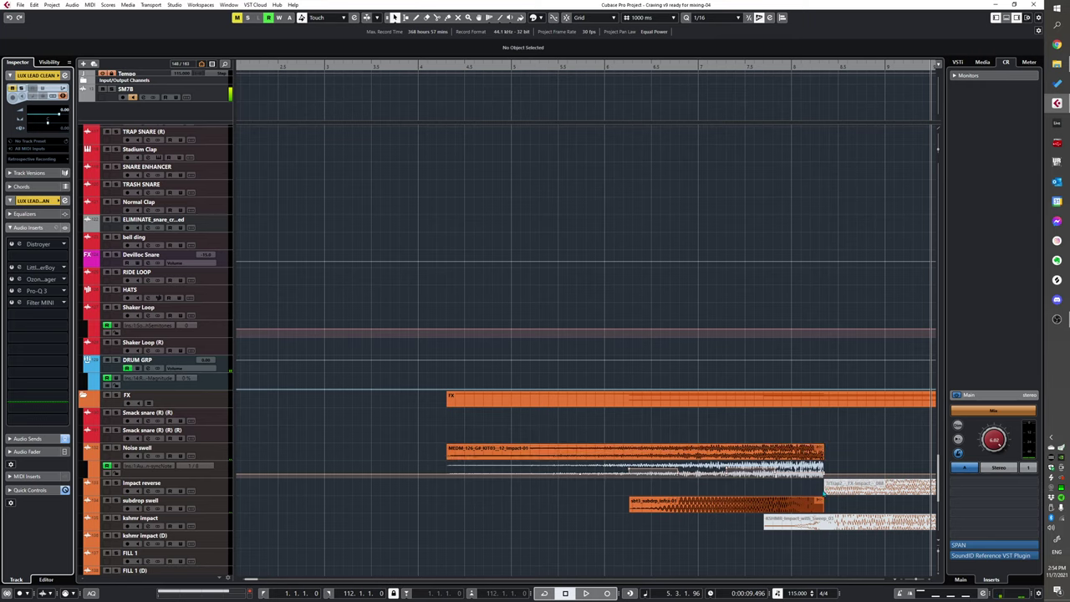
pyautogui.click(224, 452)
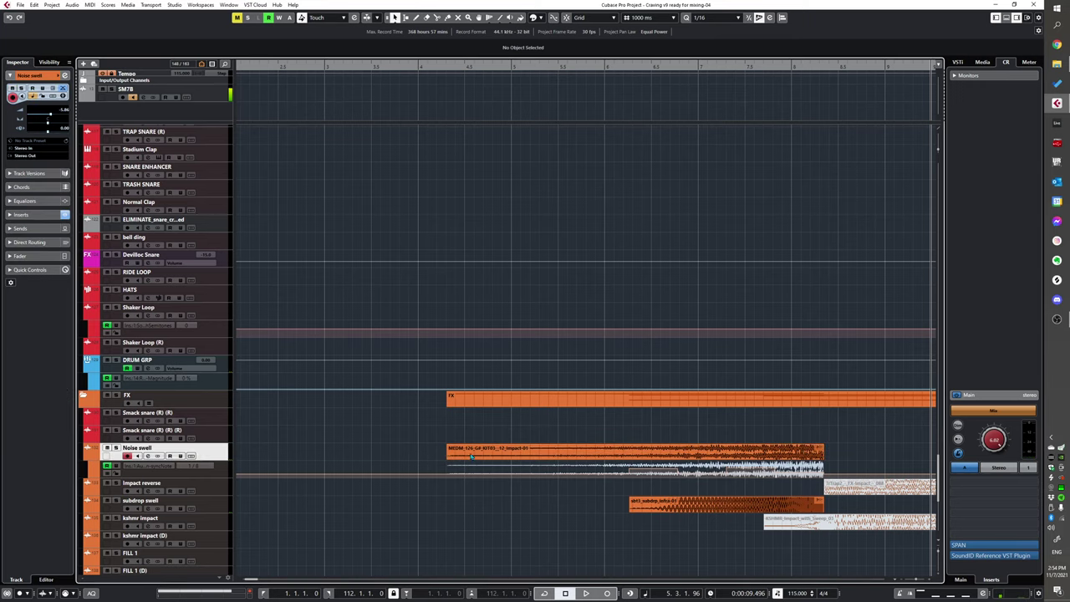
pyautogui.press('space')
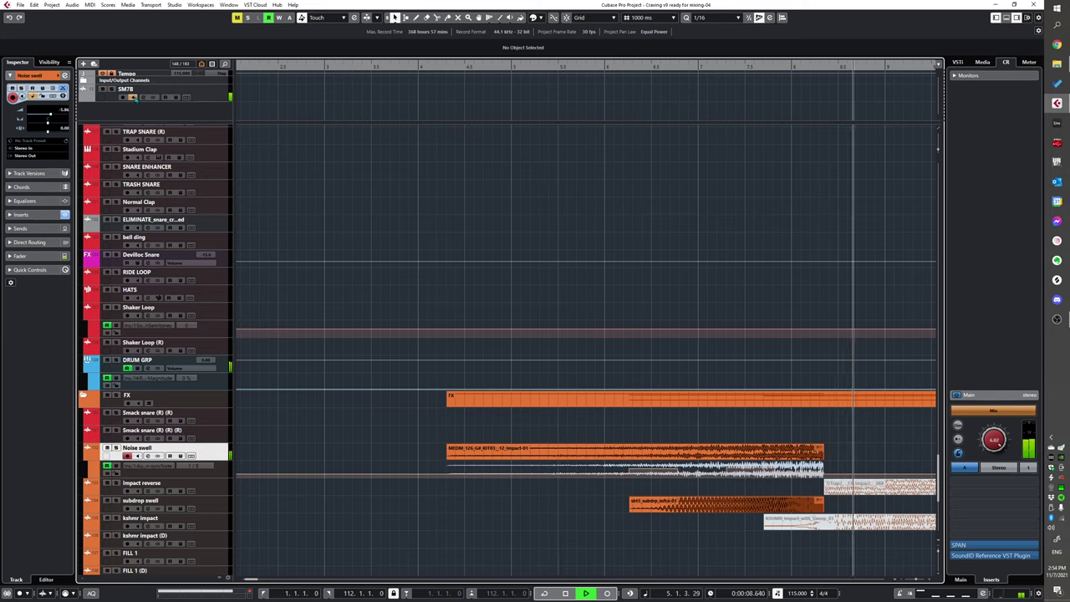
pyautogui.press('space')
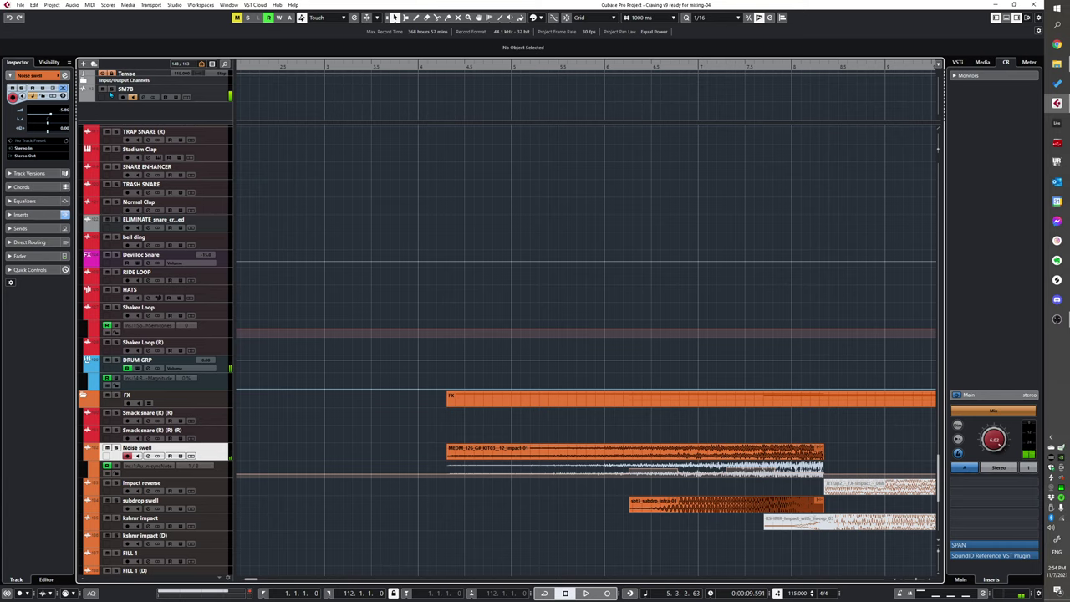
# Step: Listen to the subdrop swell track in solo and turn the solo off again
pyautogui.scroll(-3, 390, 359)
pyautogui.click(222, 410)
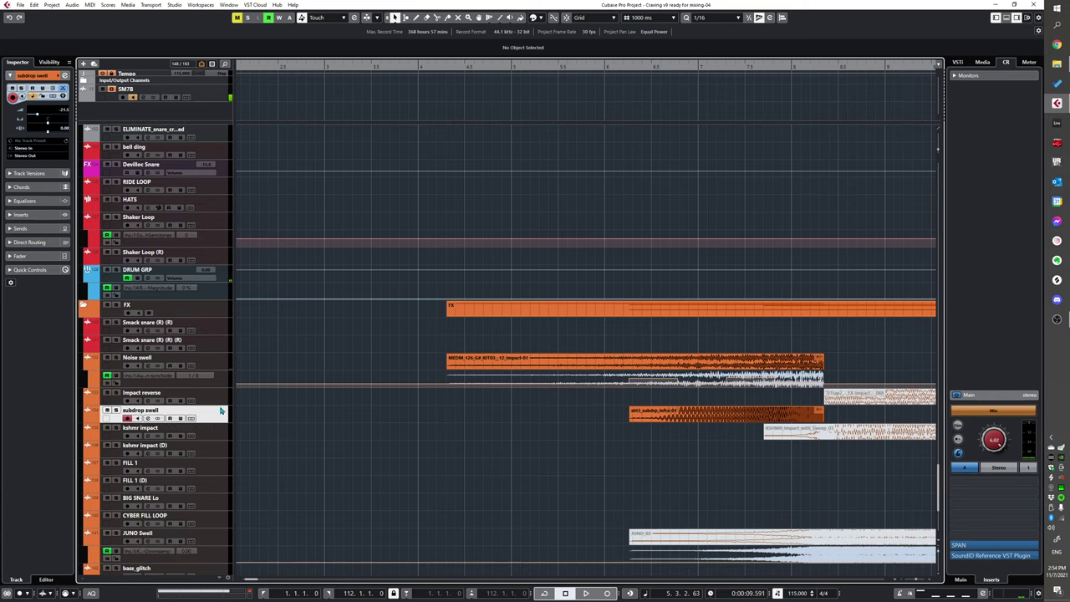
pyautogui.press('KP_0')
pyautogui.press('s')
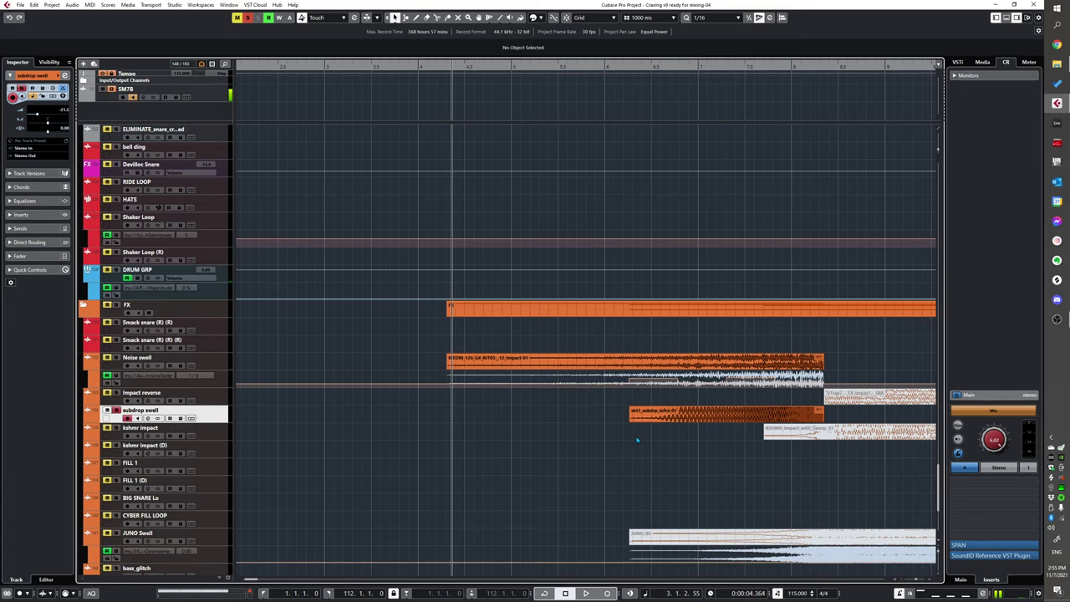
pyautogui.click(637, 440)
pyautogui.press('space')
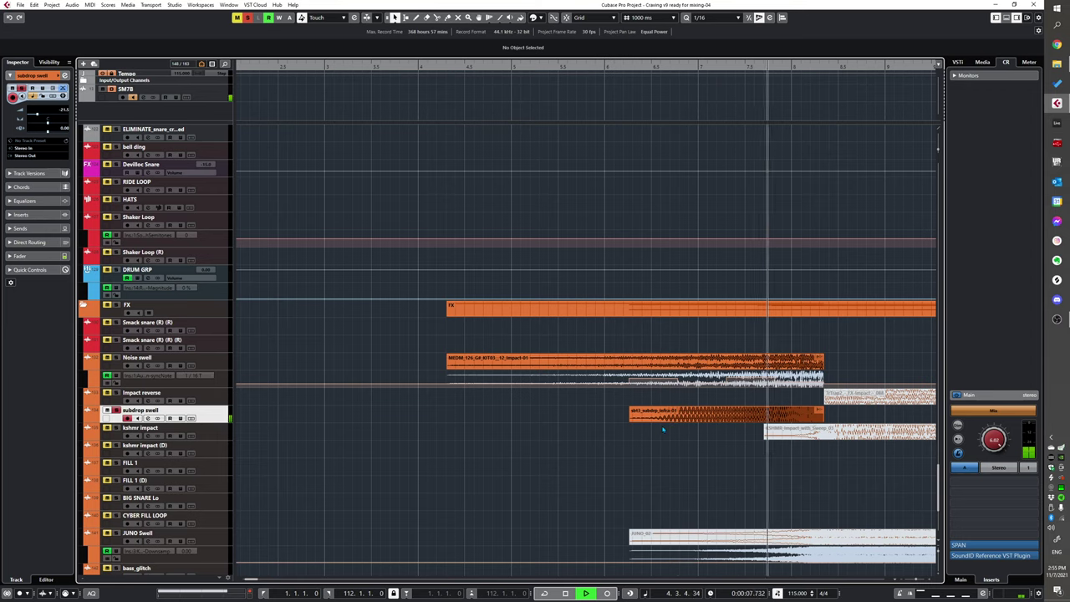
pyautogui.press('space')
pyautogui.press('s')
# Step: Solo the KEYS folder and listen to the intro's piano parts
pyautogui.press('g')
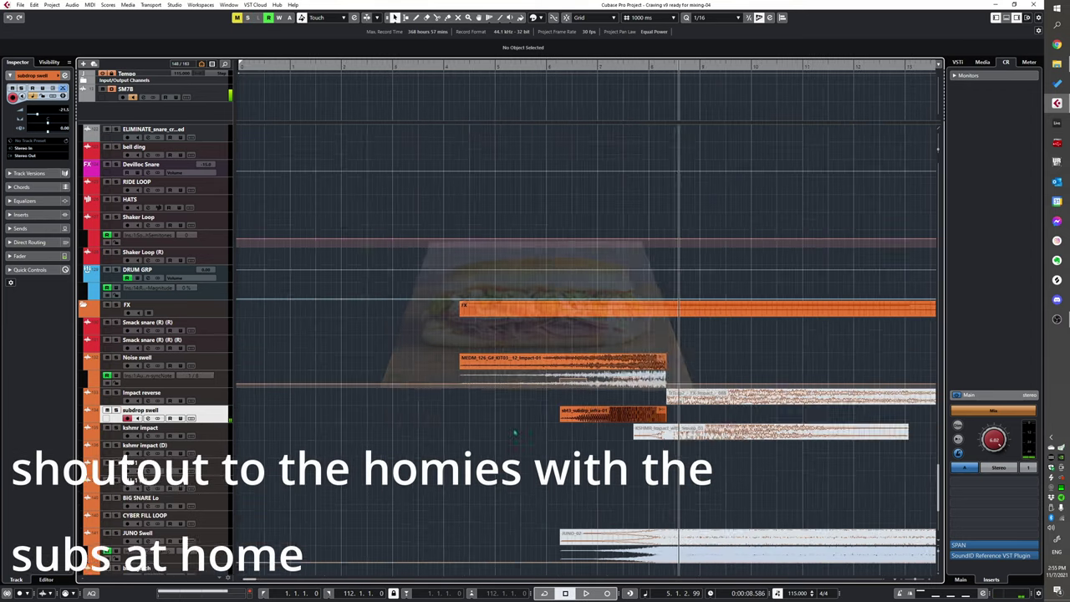
pyautogui.scroll(-3, 513, 429)
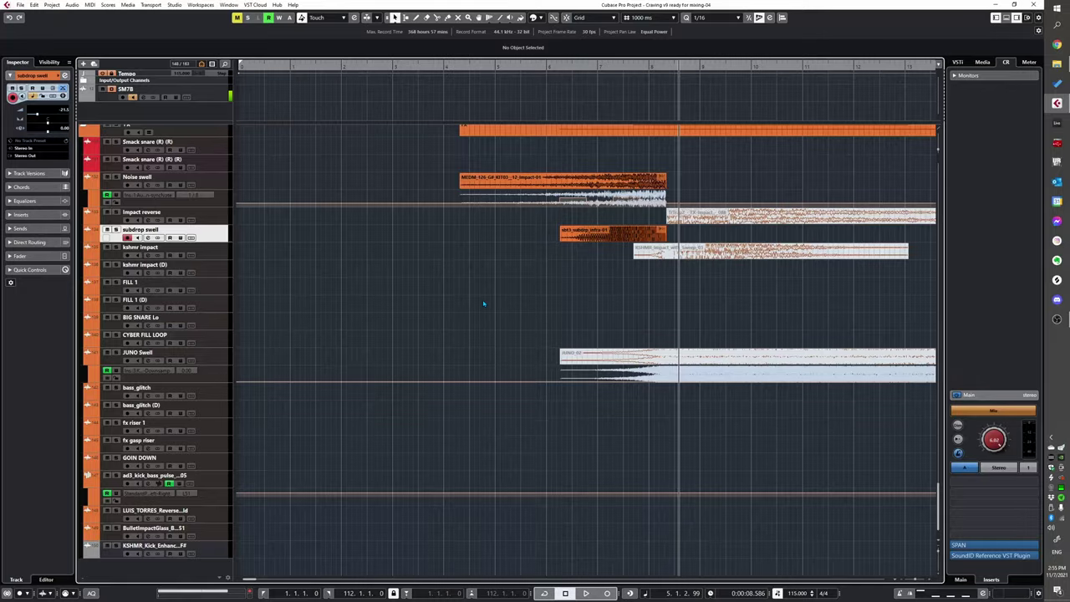
pyautogui.scroll(15, 483, 304)
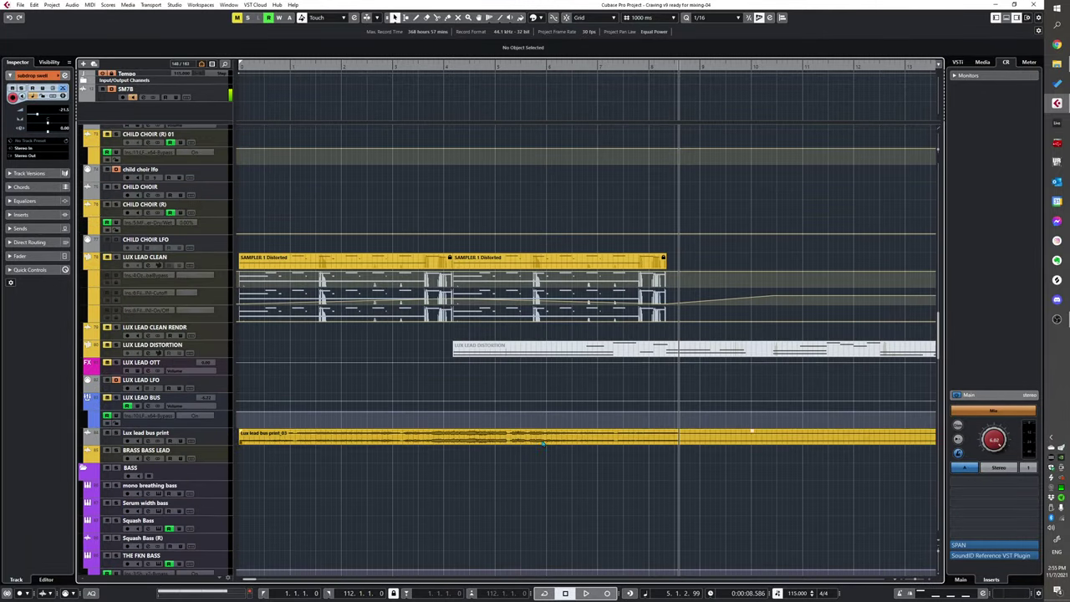
pyautogui.scroll(10, 543, 443)
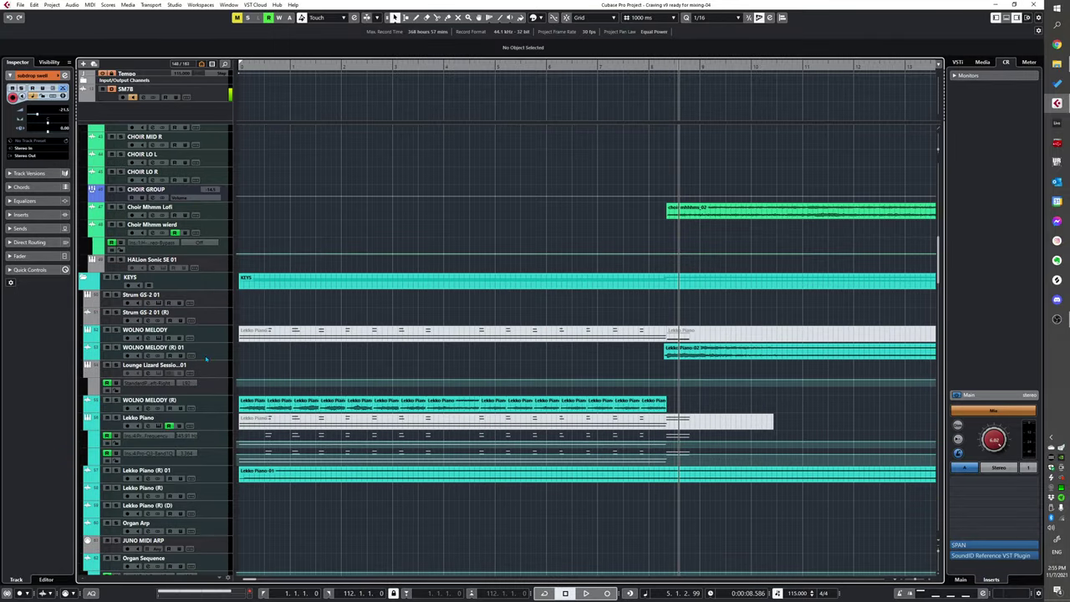
pyautogui.scroll(-3, 514, 346)
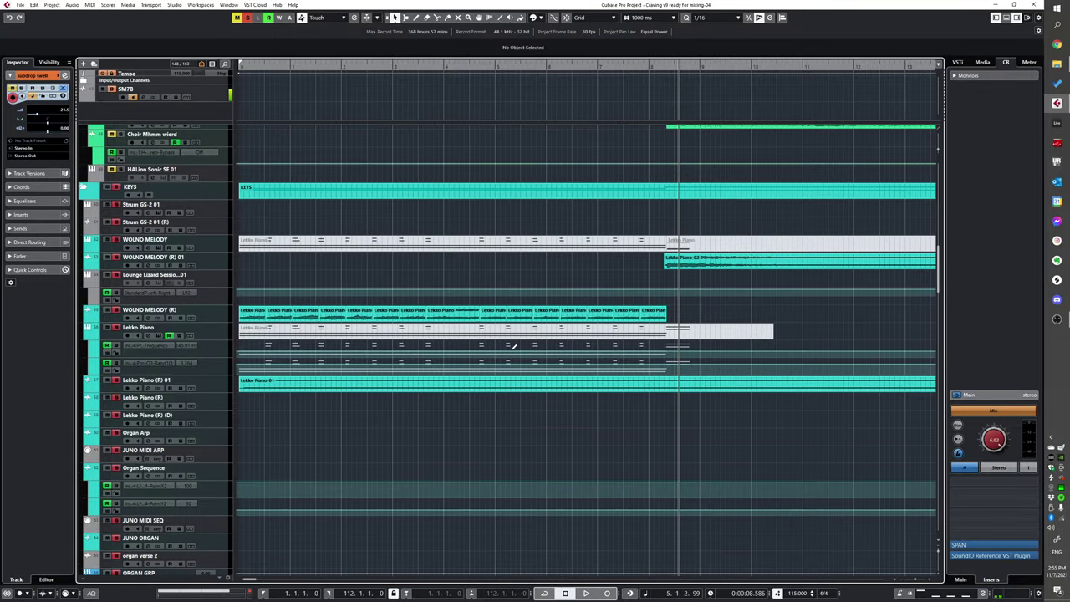
pyautogui.click(422, 414)
pyautogui.press('space')
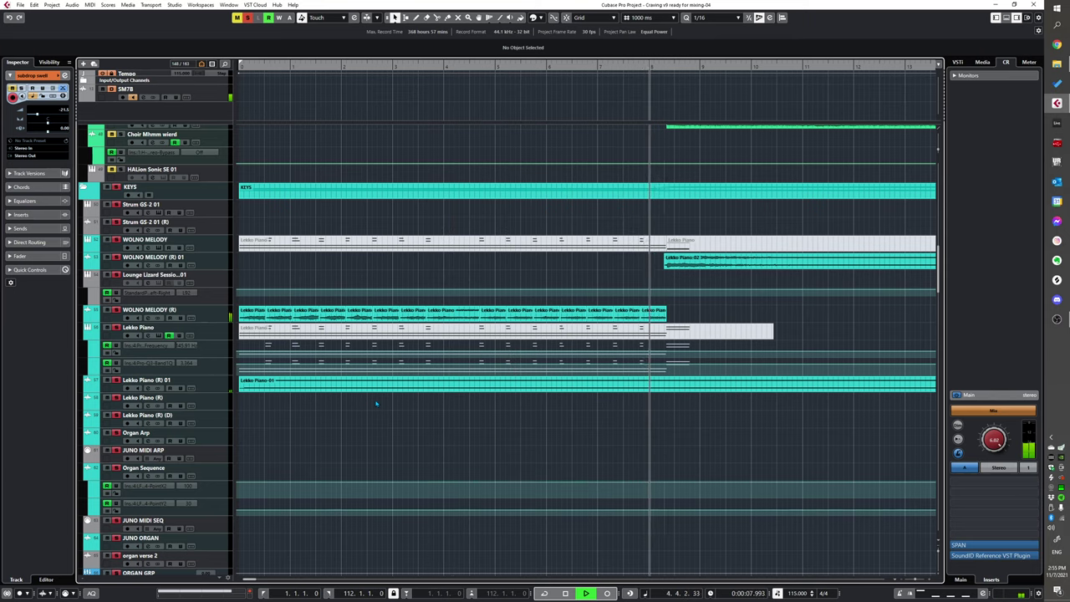
pyautogui.press('space')
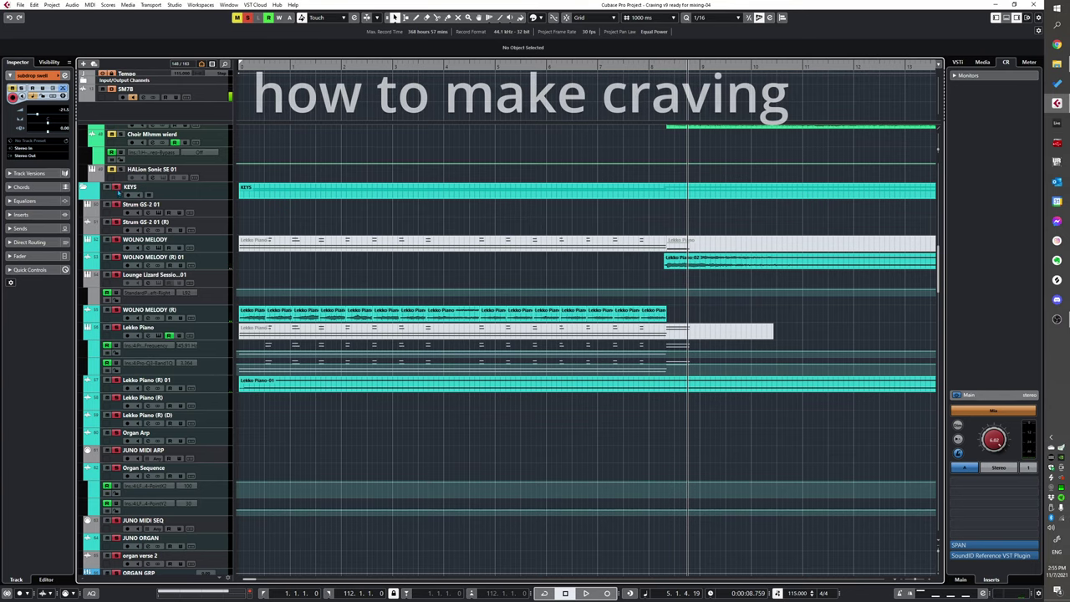
# Step: Solo the CRAVING ID reference track below the FX tracks and play it from the start of the project
pyautogui.scroll(2, 438, 402)
pyautogui.scroll(-4, 439, 402)
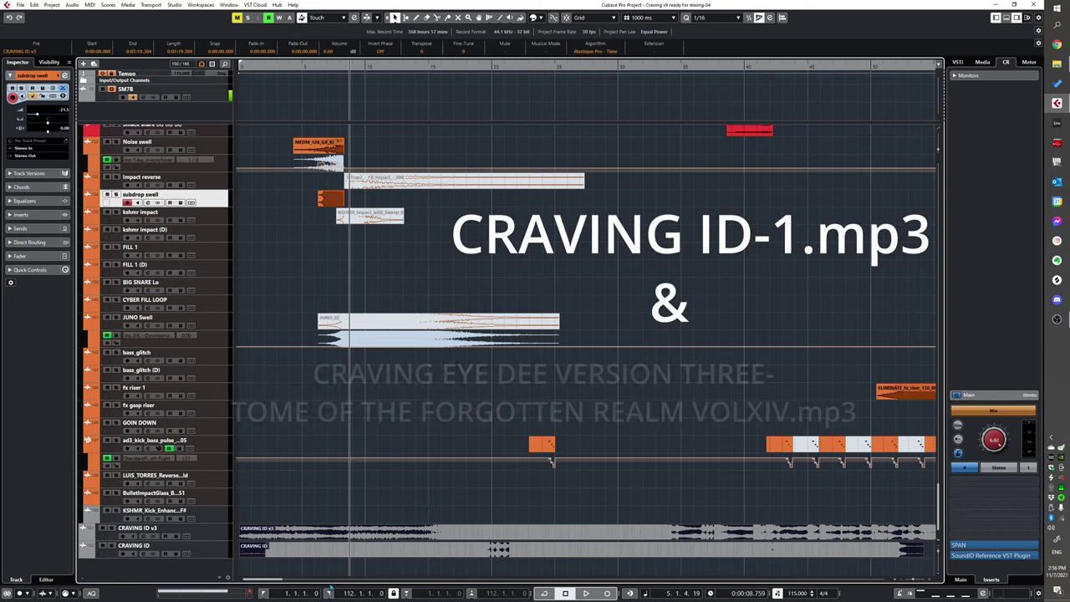
pyautogui.click(580, 567)
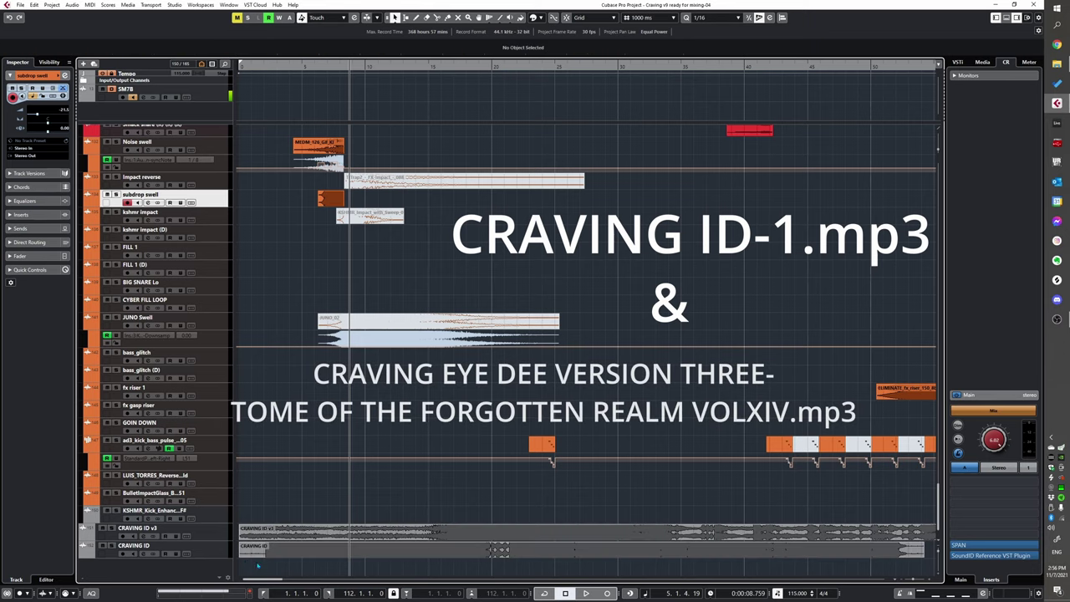
pyautogui.click(111, 545)
pyautogui.press('h')
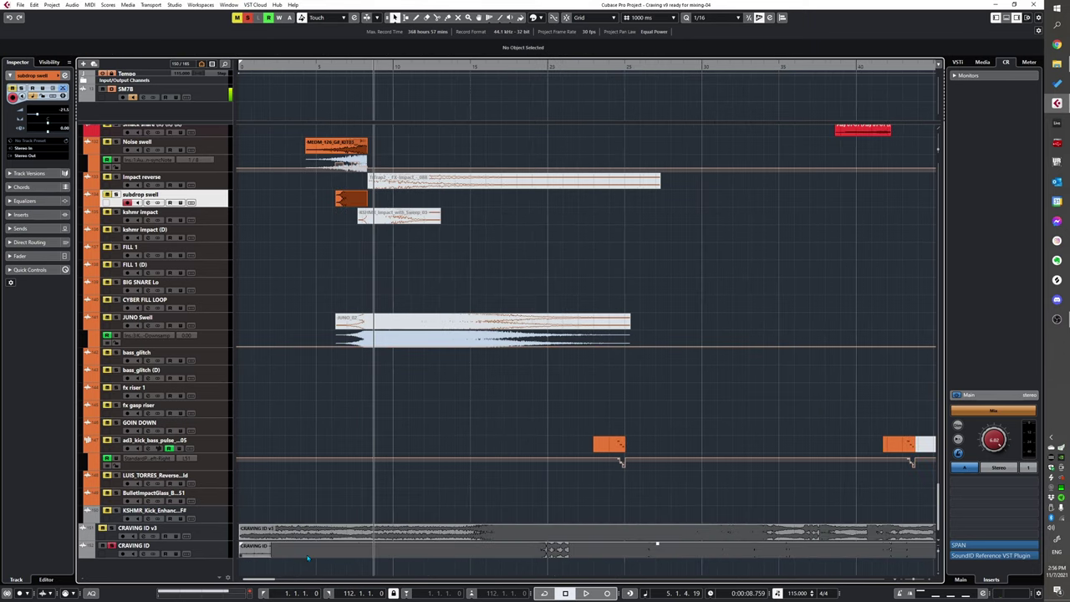
pyautogui.press('Home')
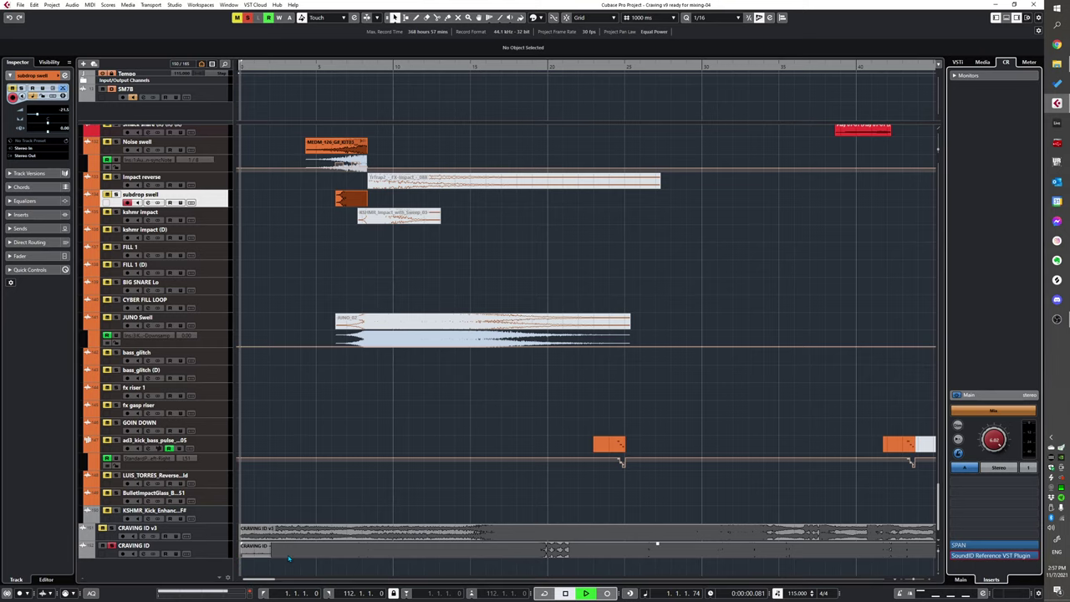
pyautogui.press('space')
pyautogui.press('h')
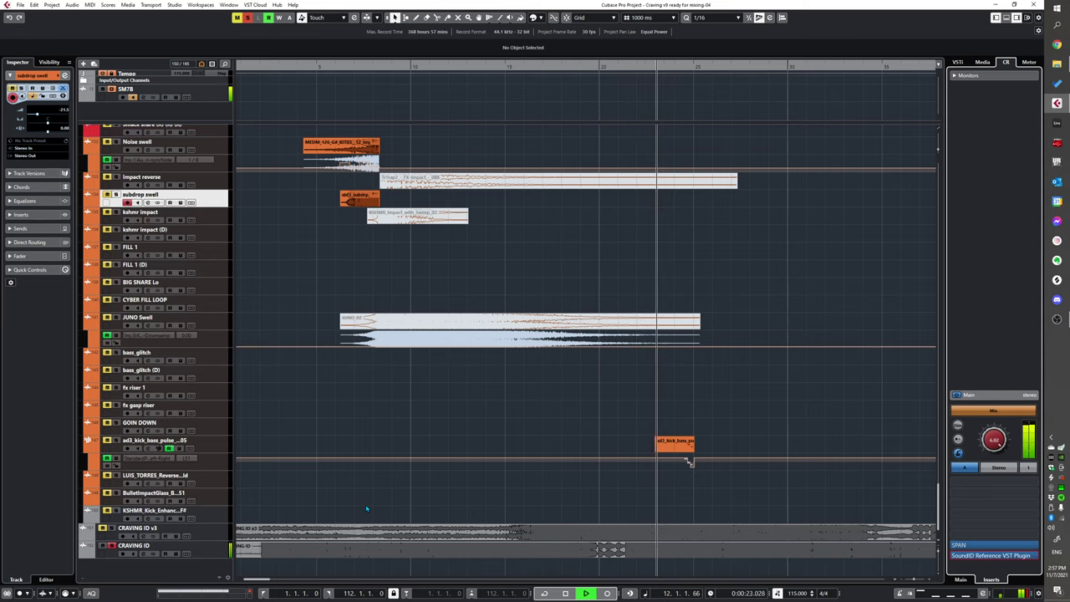
pyautogui.press('g')
pyautogui.press('g')
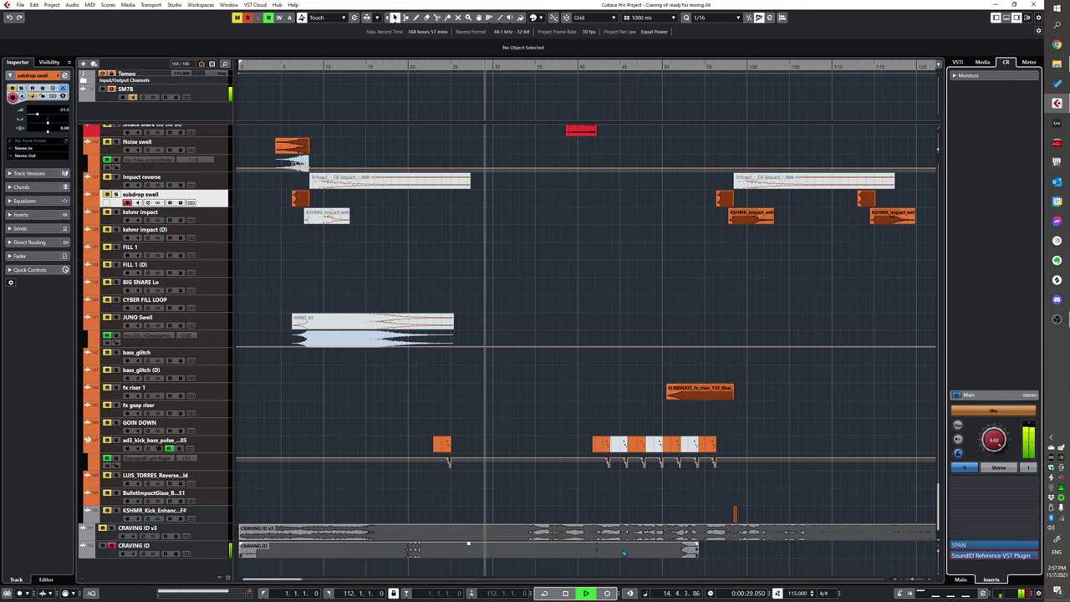
# Step: Listen on through the soloed CRAVING ID reference, stop playback and turn its solo off
pyautogui.keyDown('ctrl'); pyautogui.scroll(-2, 534, 508); pyautogui.keyUp('ctrl')
pyautogui.keyDown('ctrl'); pyautogui.scroll(1, 523, 510); pyautogui.keyUp('ctrl')
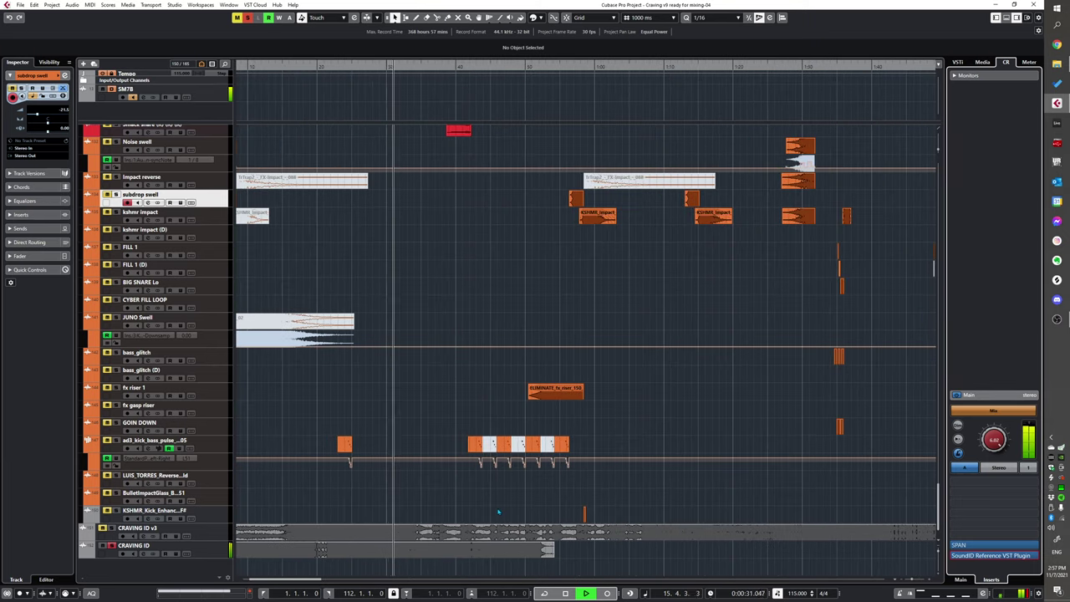
pyautogui.press('g')
pyautogui.press('h')
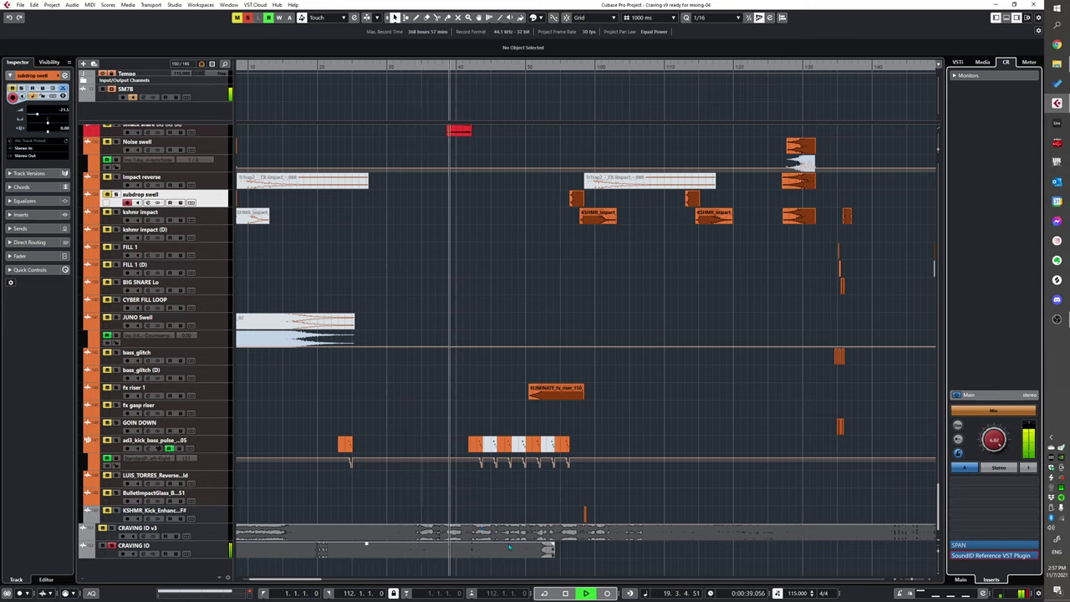
pyautogui.click(111, 546)
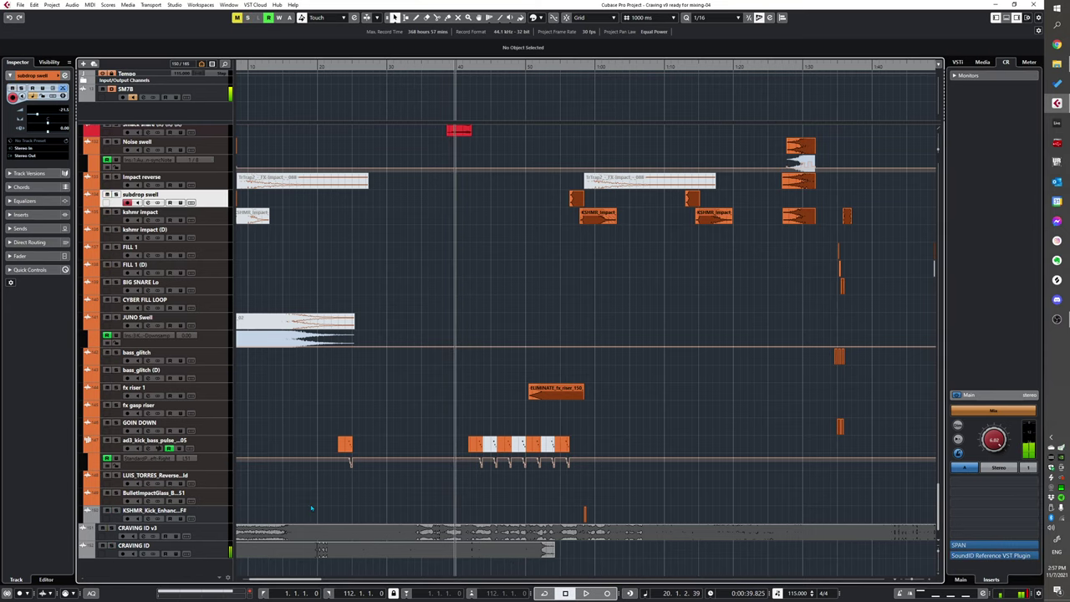
# Step: Play the full mix from just before the second KICK section in the DRUMS folder
pyautogui.press('g')
pyautogui.press('g')
pyautogui.press('g')
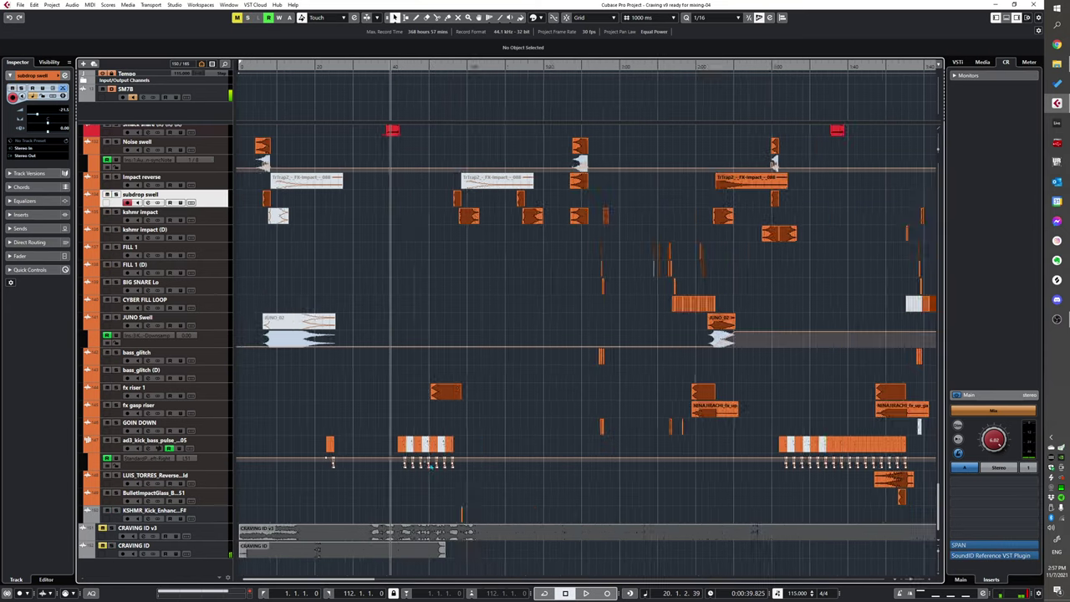
pyautogui.scroll(10, 570, 456)
pyautogui.click(530, 295)
pyautogui.press('space')
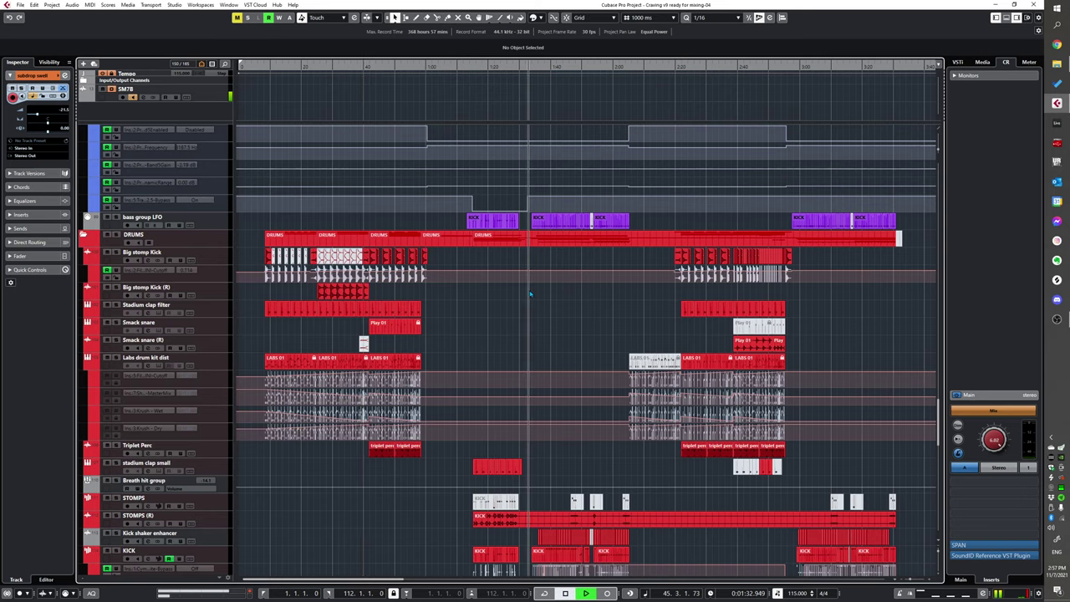
pyautogui.press('h')
pyautogui.press('h')
pyautogui.press('h')
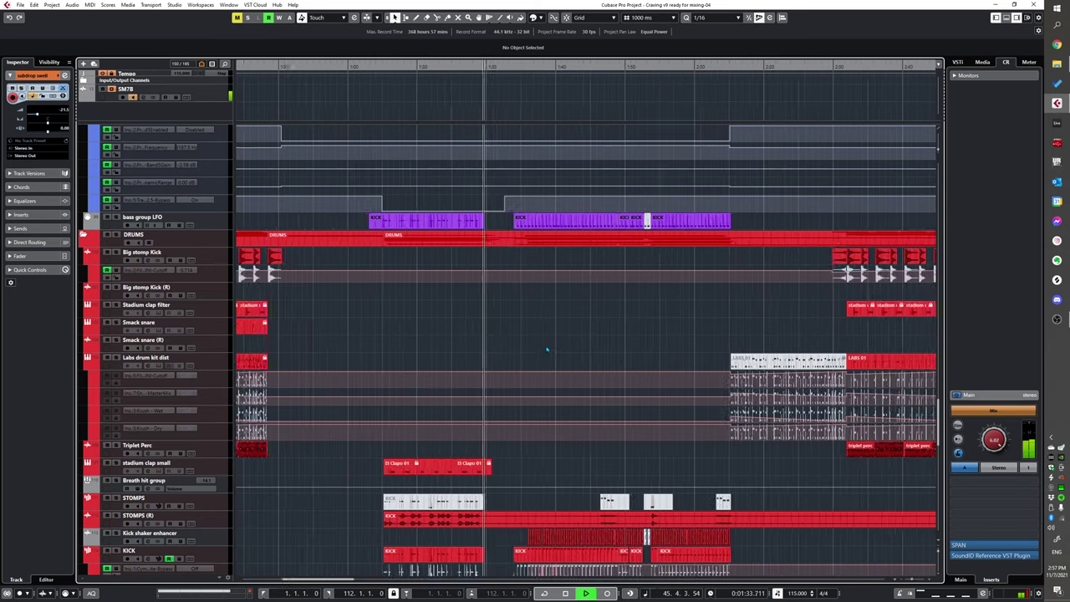
# Step: Solo the CRAVING ID v3 reference track, play it from the start of the project and select the track
pyautogui.scroll(-6, 570, 418)
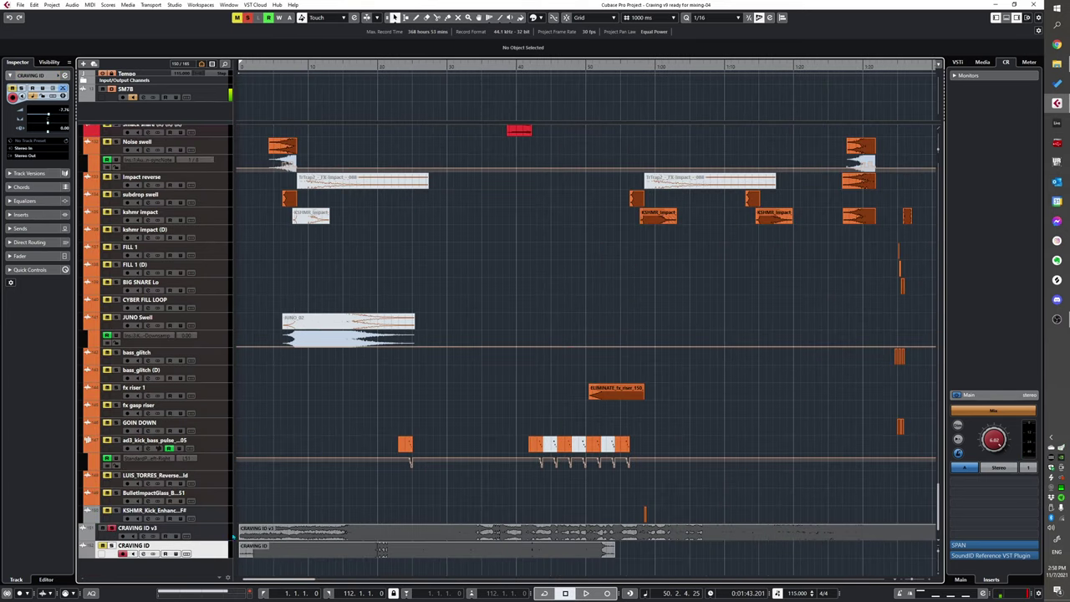
pyautogui.scroll(2, 247, 537)
pyautogui.hscroll(-1, 253, 514)
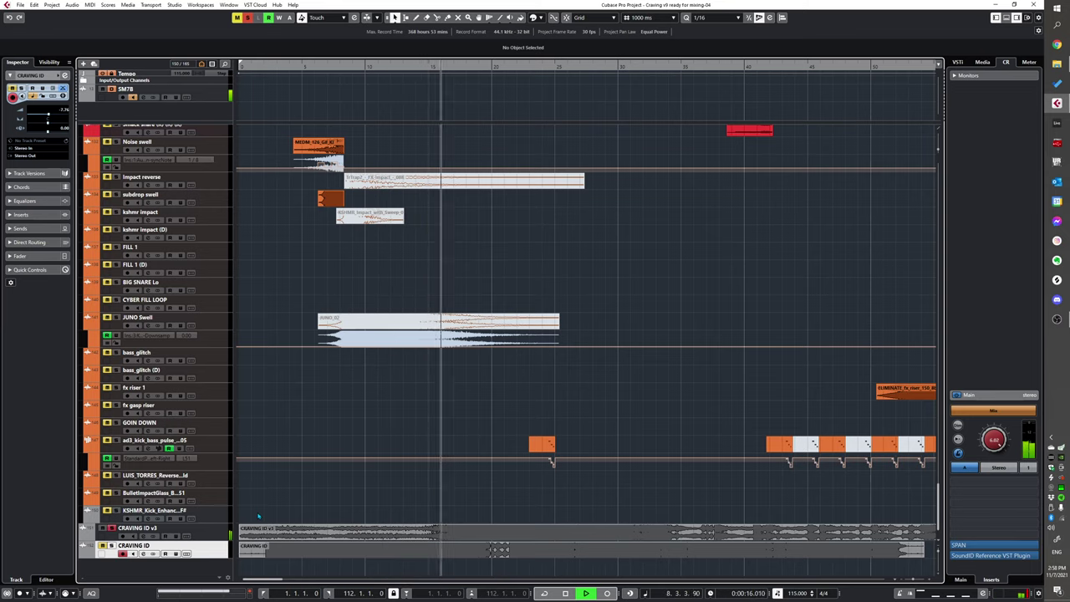
pyautogui.click(212, 535)
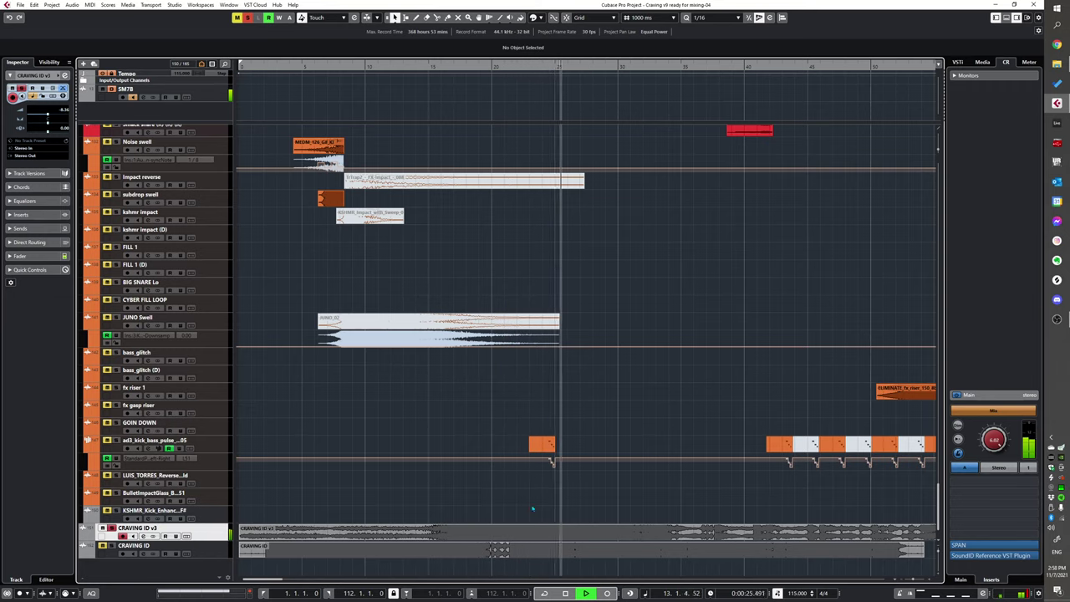
# Step: Listen to CRAVING ID v3 onward from its intro, following the playback along its waveform
pyautogui.hscroll(2, 493, 513)
pyautogui.scroll(-3, 454, 517)
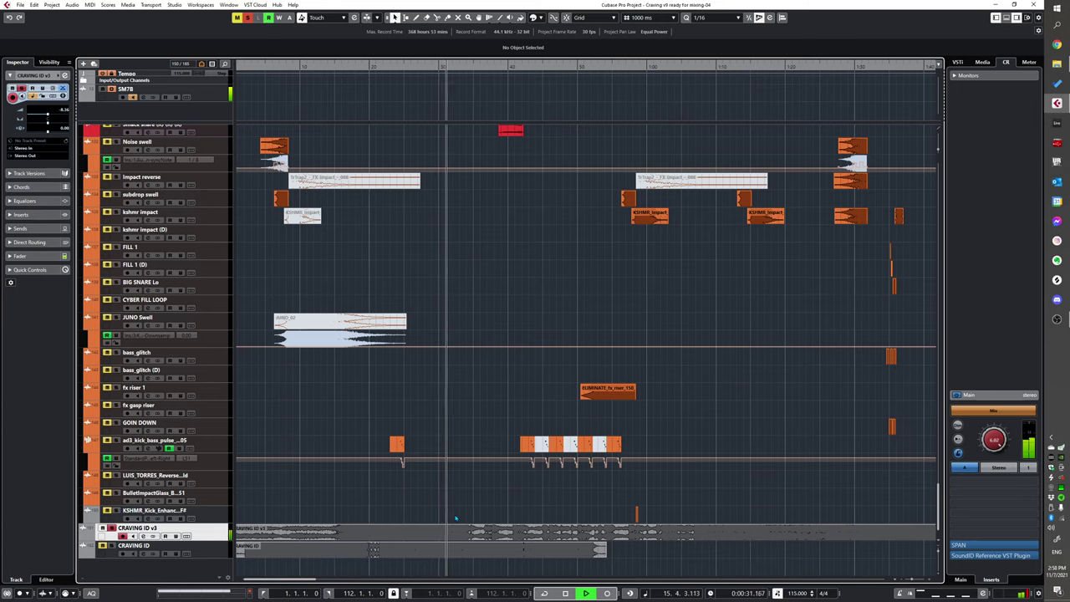
pyautogui.scroll(3, 485, 515)
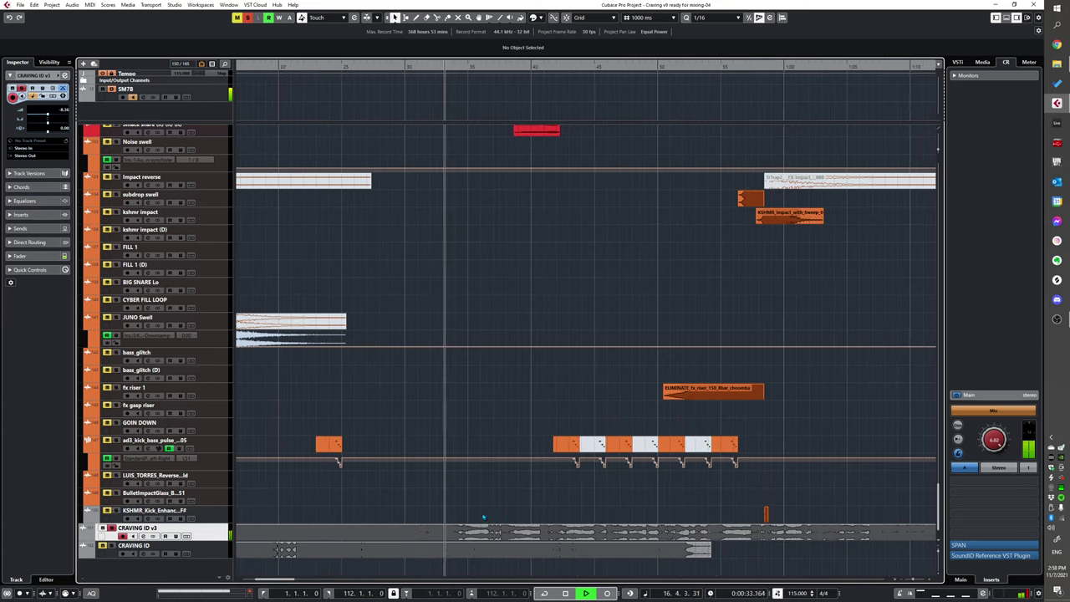
pyautogui.hscroll(2, 468, 515)
pyautogui.scroll(-2, 451, 515)
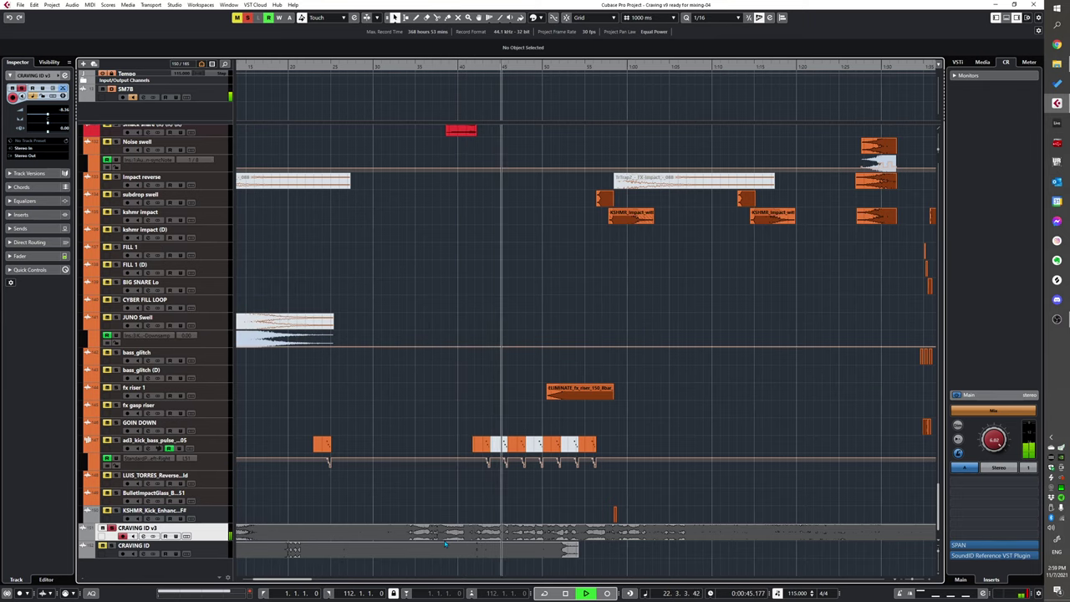
pyautogui.scroll(-1, 585, 510)
pyautogui.scroll(2, 585, 512)
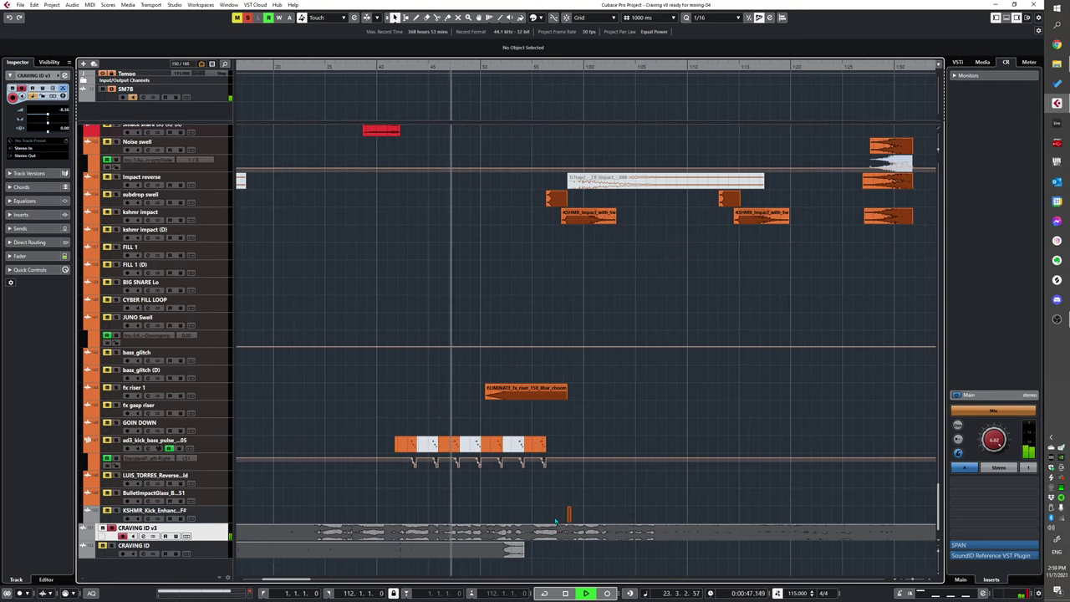
pyautogui.hscroll(1, 526, 518)
pyautogui.scroll(-2, 521, 521)
pyautogui.hscroll(-2, 519, 521)
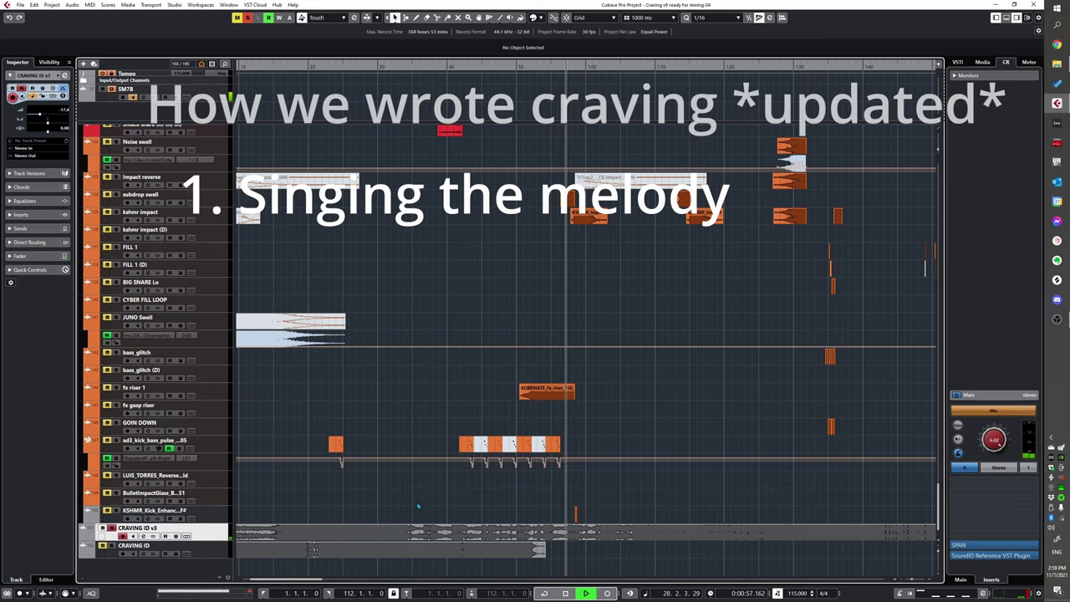
pyautogui.press('h')
pyautogui.hscroll(2, 513, 485)
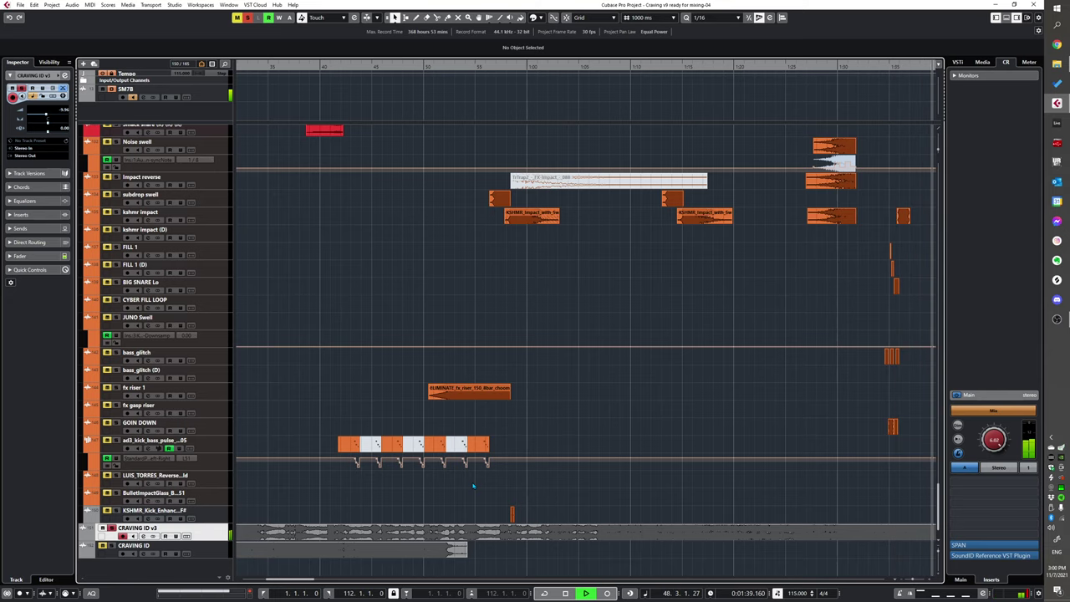
# Step: Listen to the following part of CRAVING ID v3, stop playback and compare its full length with the CRAVING ID clip
pyautogui.scroll(-2, 565, 496)
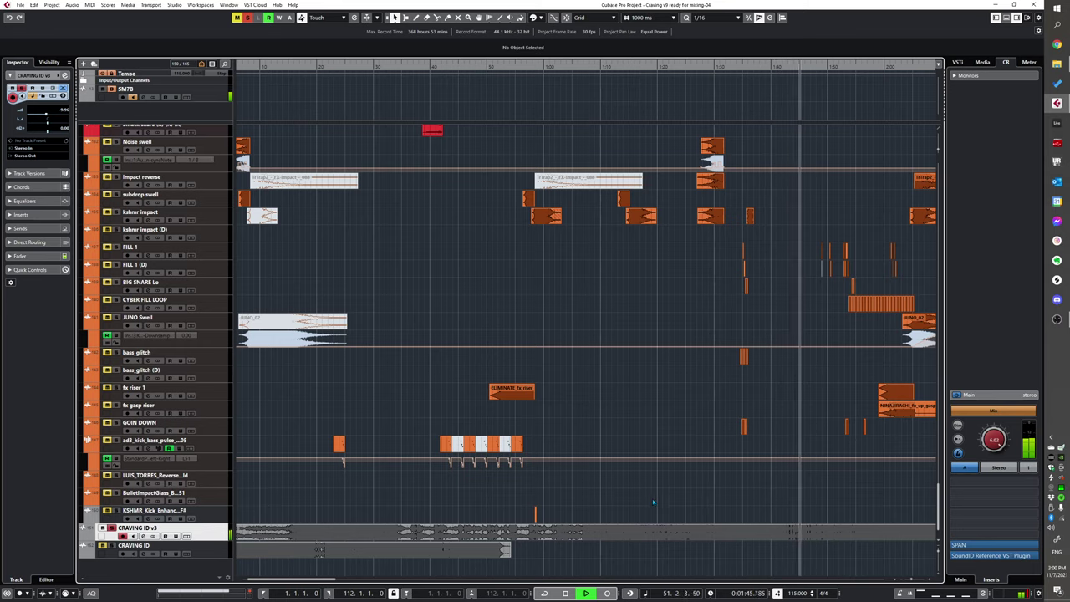
pyautogui.hscroll(5, 650, 513)
pyautogui.scroll(-2, 625, 528)
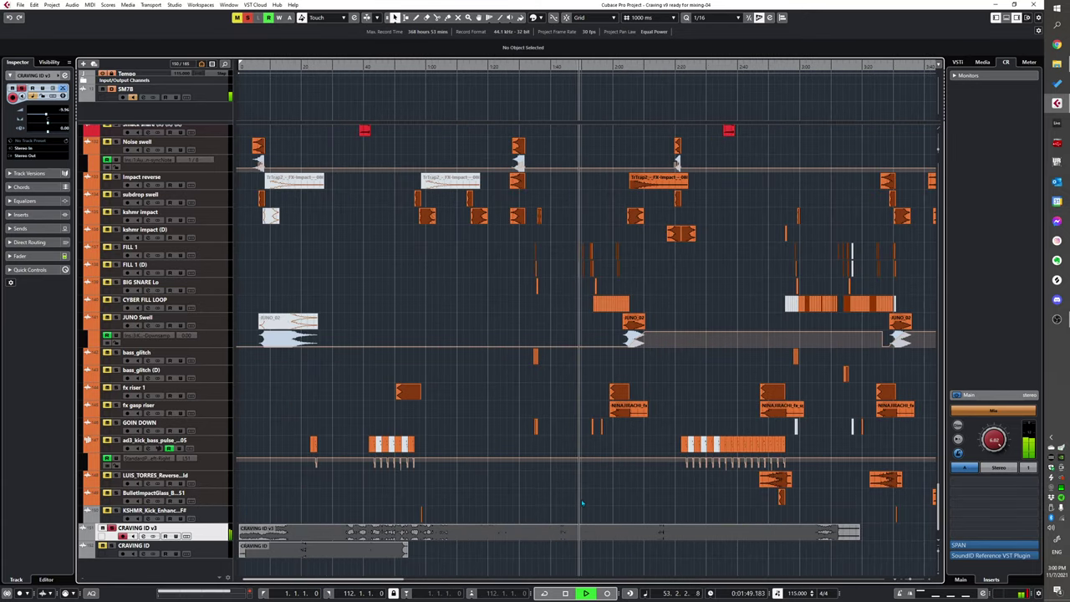
pyautogui.scroll(2, 583, 503)
pyautogui.scroll(-2, 576, 506)
pyautogui.press('space')
pyautogui.scroll(2, 552, 511)
pyautogui.hscroll(-5, 523, 518)
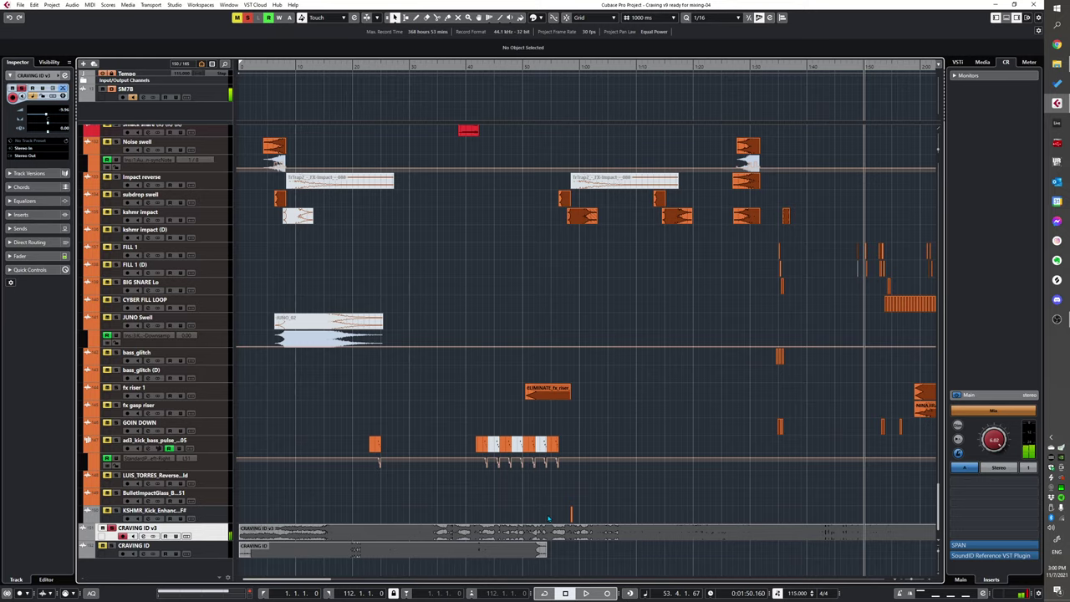
pyautogui.scroll(-2, 548, 518)
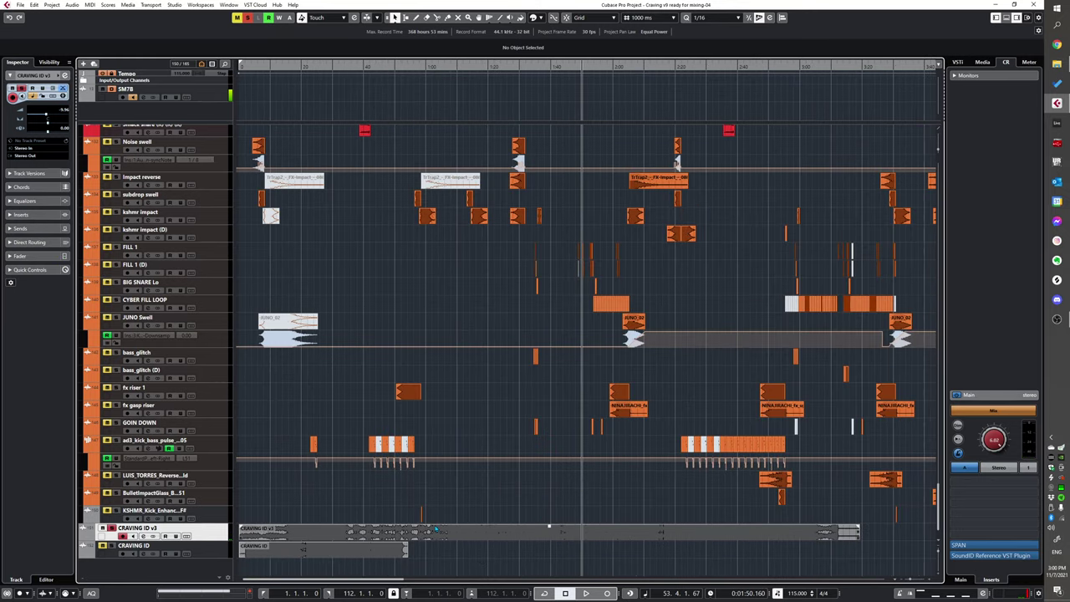
pyautogui.scroll(2, 403, 507)
pyautogui.scroll(-3, 350, 520)
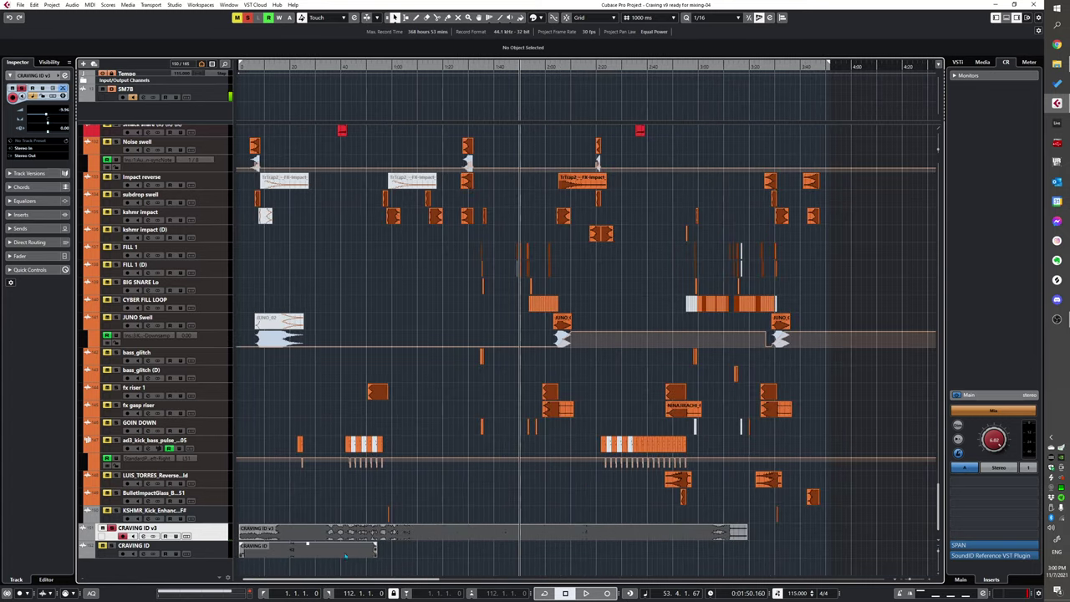
# Step: Turn off the CRAVING ID v3 solo and mute both the CRAVING ID v3 and CRAVING ID clips
pyautogui.click(396, 533)
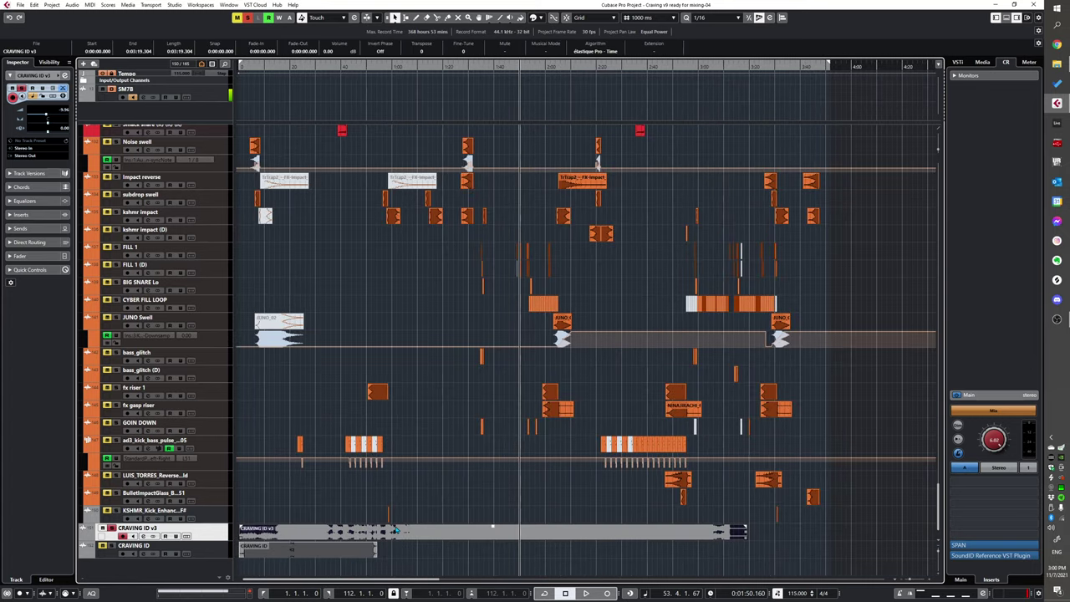
pyautogui.hotkey('shift', 'm')
pyautogui.click(112, 528)
pyautogui.scroll(2, 251, 539)
pyautogui.click(339, 543)
pyautogui.hotkey('shift', 'm')
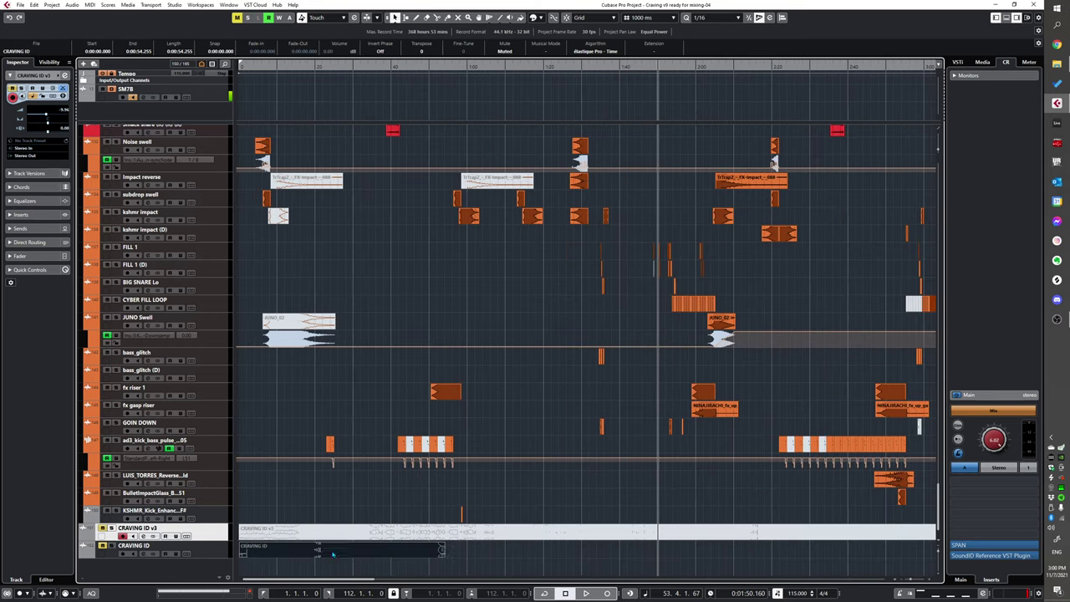
# Step: Play the full mix from the start of the first DRUMS clips and look over the drum tracks
pyautogui.scroll(2, 334, 547)
pyautogui.scroll(-2, 318, 528)
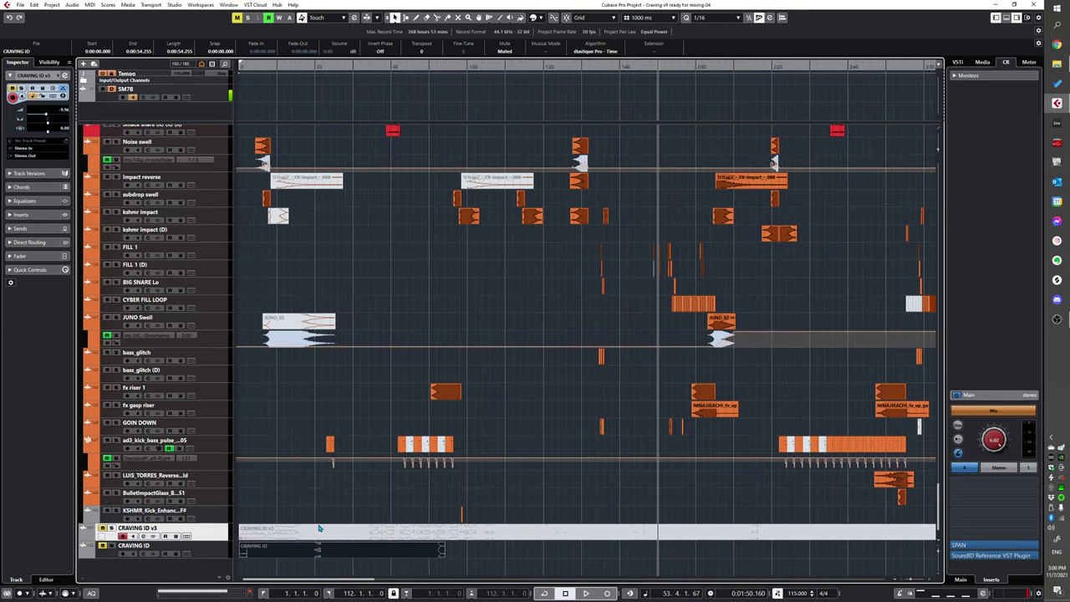
pyautogui.scroll(6, 335, 523)
pyautogui.scroll(2, 345, 498)
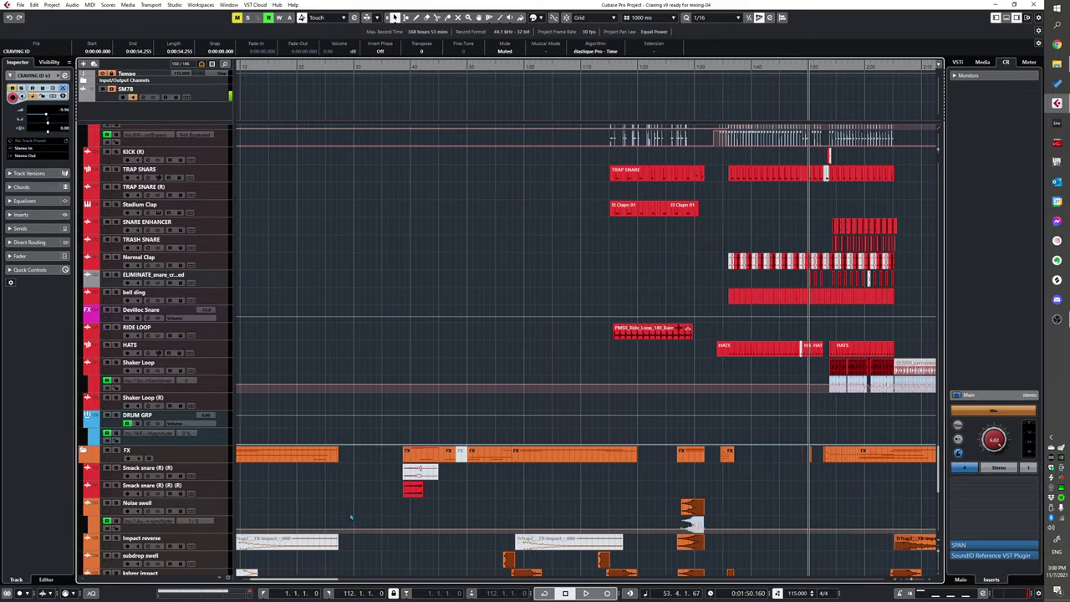
pyautogui.scroll(-3, 404, 433)
pyautogui.scroll(-6, 381, 421)
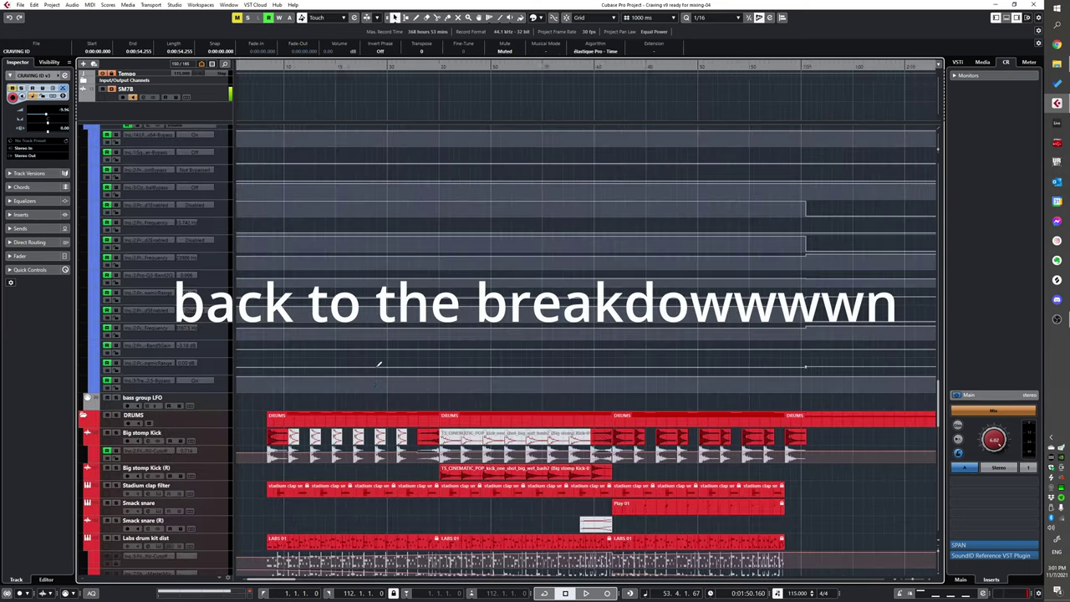
pyautogui.hscroll(-2, 376, 363)
pyautogui.scroll(6, 356, 290)
pyautogui.scroll(-7, 323, 279)
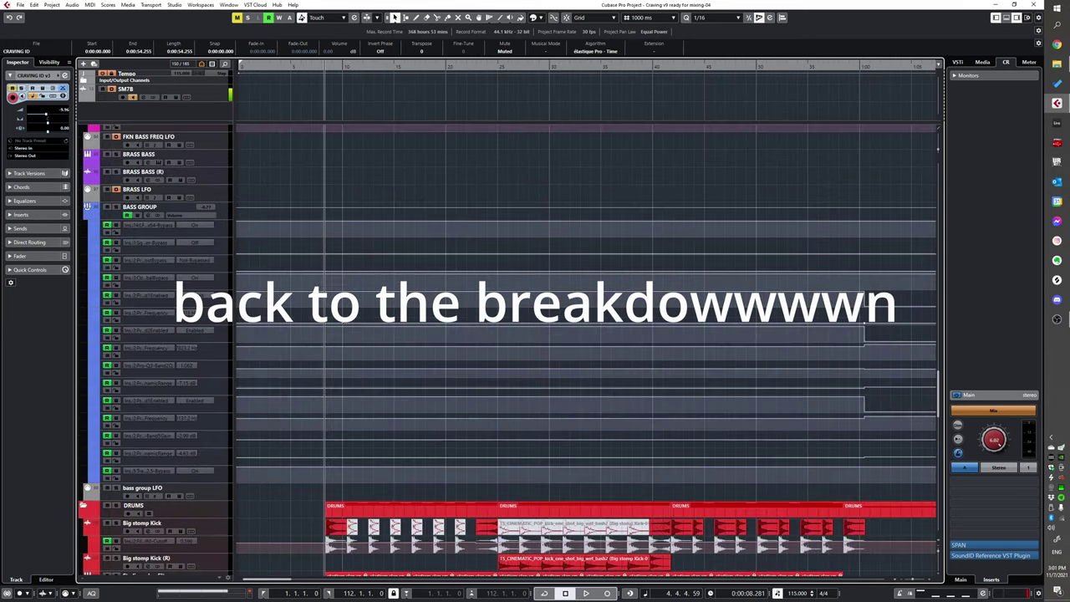
pyautogui.scroll(-10, 418, 420)
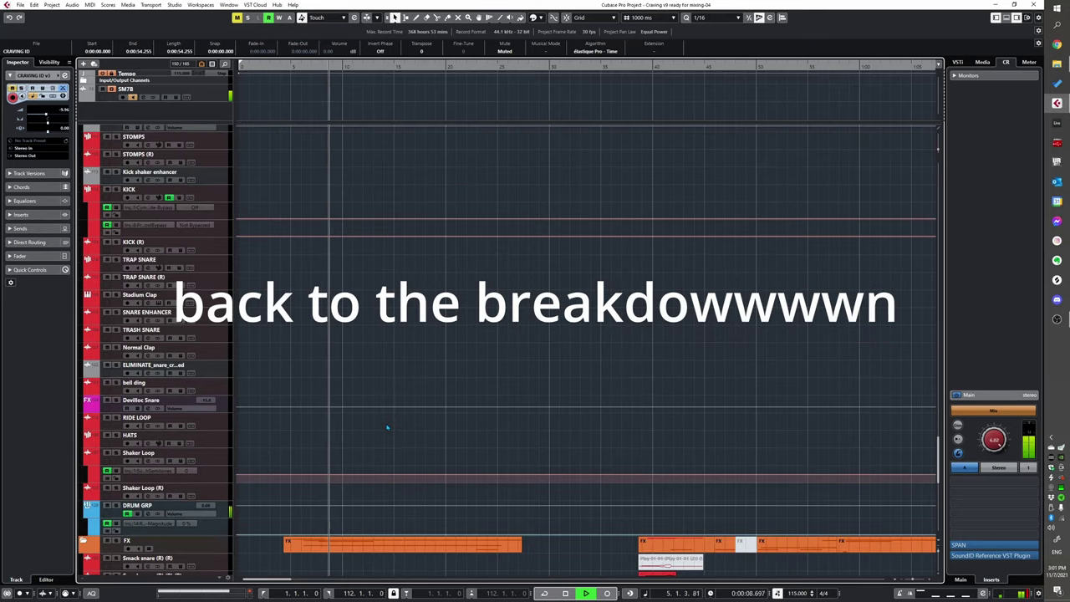
pyautogui.scroll(10, 391, 425)
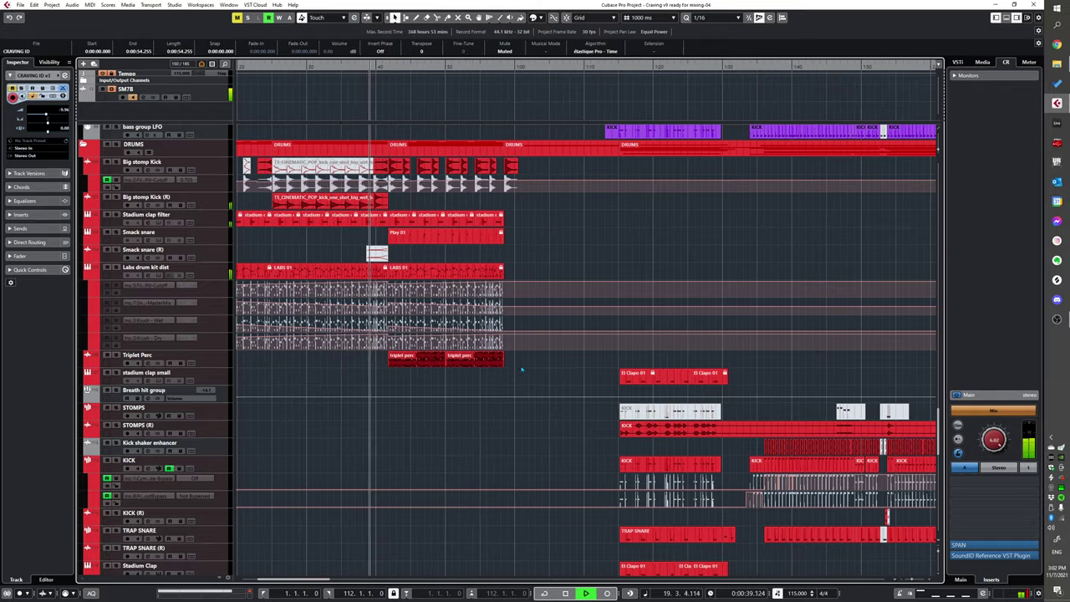
pyautogui.scroll(5, 511, 380)
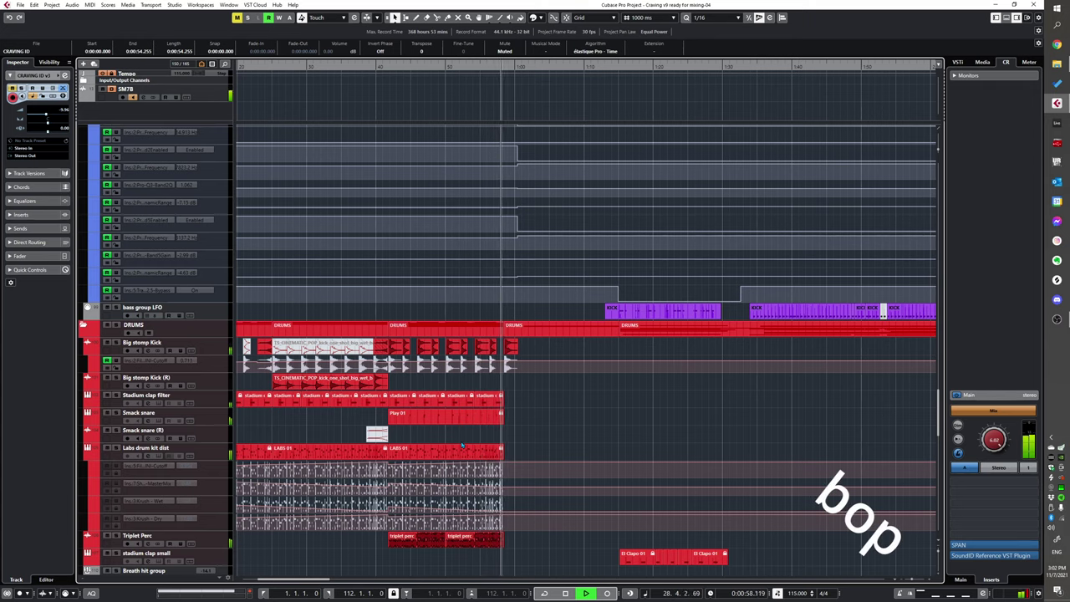
# Step: Stop playback, solo the DRUMS folder and play the drums from their first section
pyautogui.press('g')
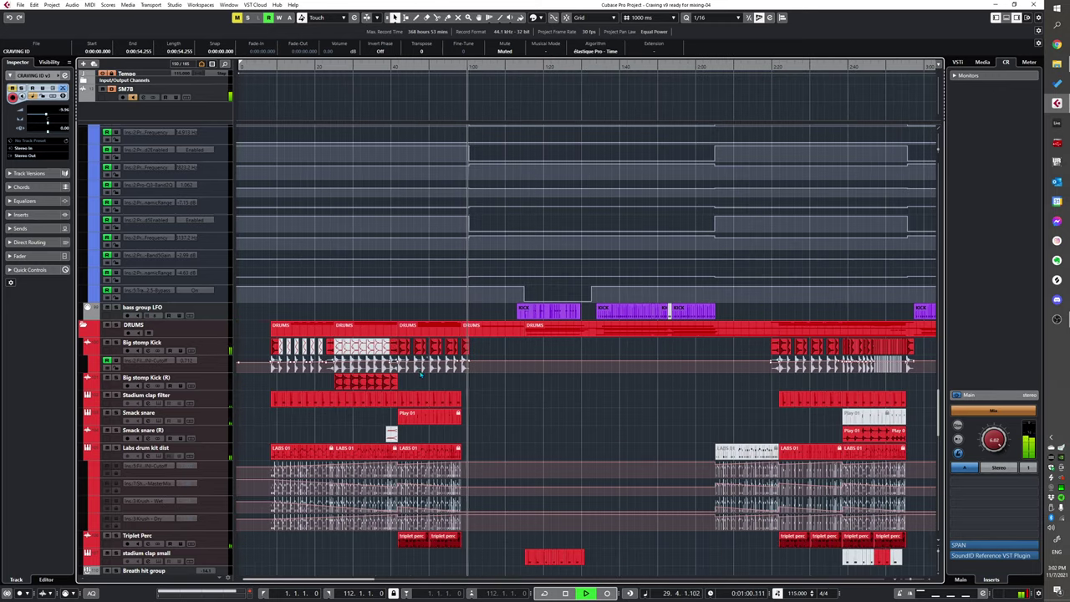
pyautogui.press('space')
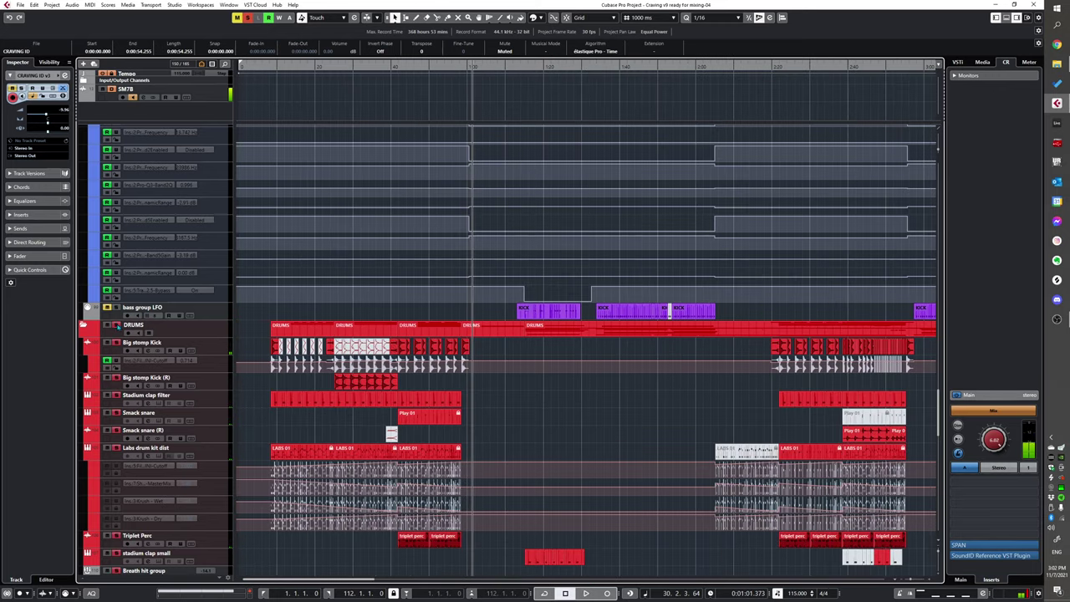
pyautogui.scroll(2, 322, 328)
pyautogui.hscroll(-2, 332, 328)
pyautogui.click(292, 327)
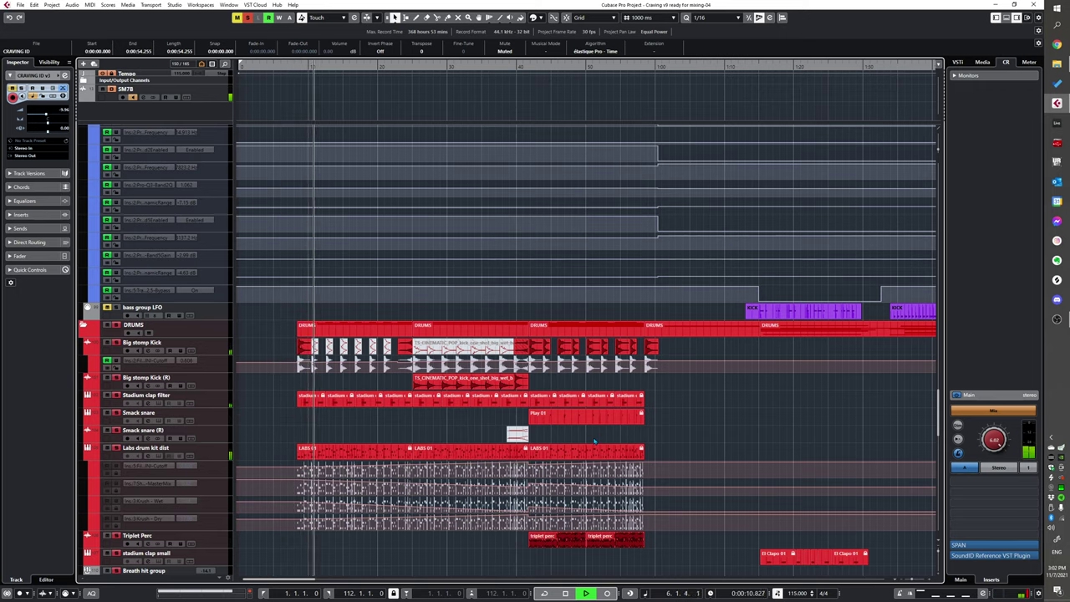
# Step: Listen to the soloed drum tracks up close and select the Labs drum kit dist track
pyautogui.scroll(-4, 406, 415)
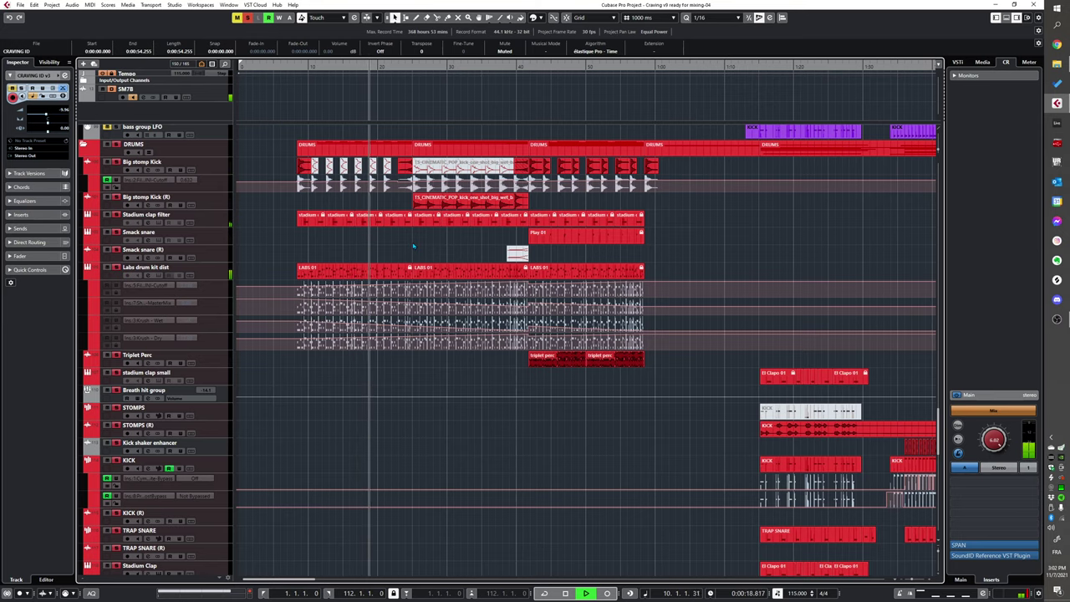
pyautogui.press('h')
pyautogui.press('h')
pyautogui.press('h')
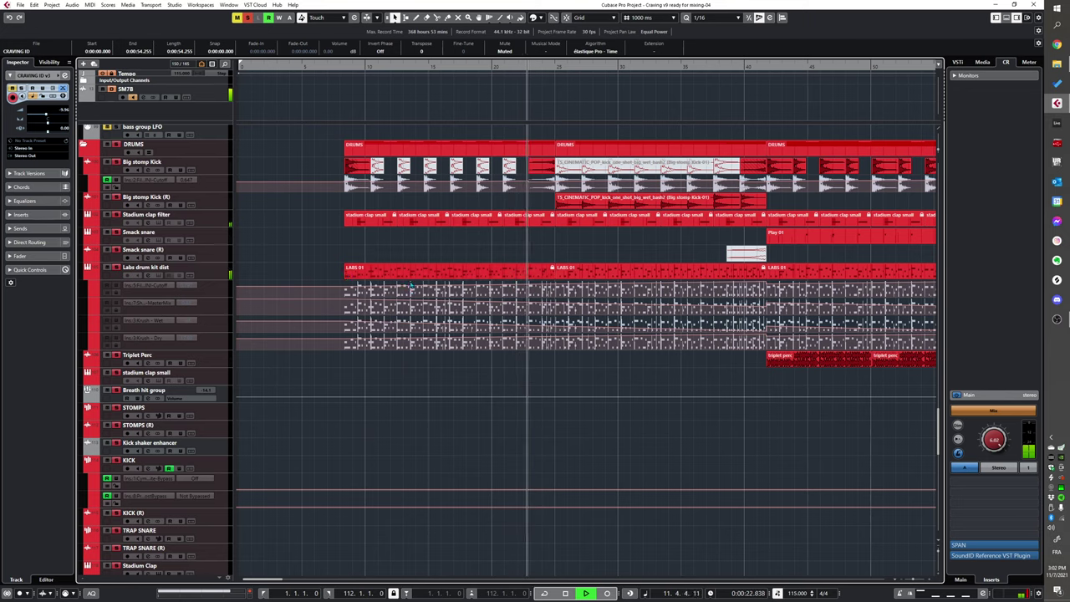
pyautogui.click(169, 263)
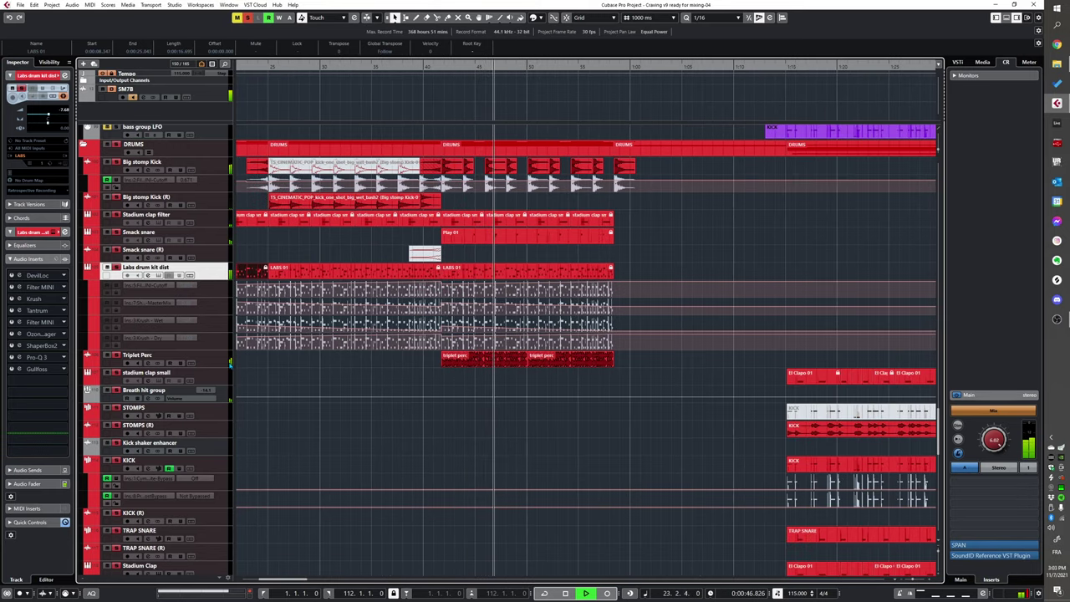
# Step: Look over the BASS GROUP automation and the DRUMS tracks while the soloed drums keep playing
pyautogui.scroll(-5, 369, 351)
pyautogui.scroll(-6, 415, 373)
pyautogui.scroll(14, 461, 394)
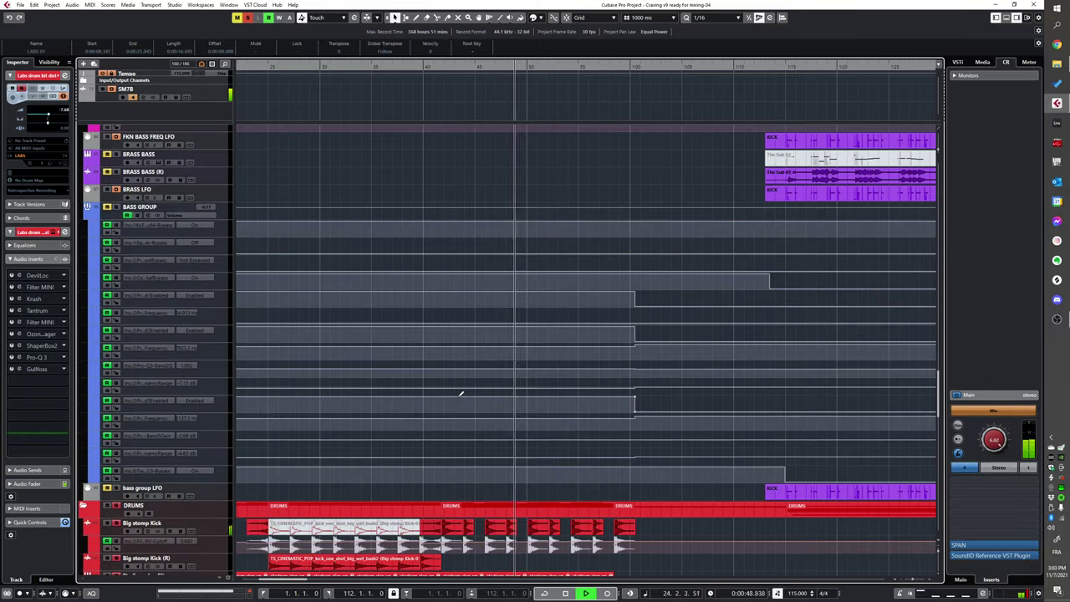
pyautogui.scroll(-5, 460, 393)
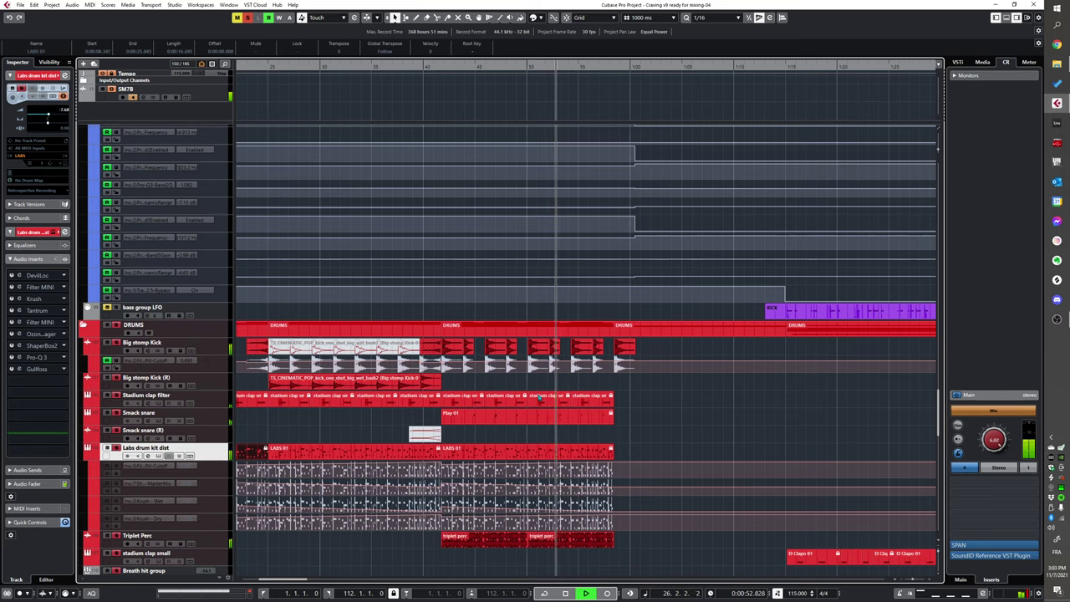
pyautogui.scroll(-3, 534, 401)
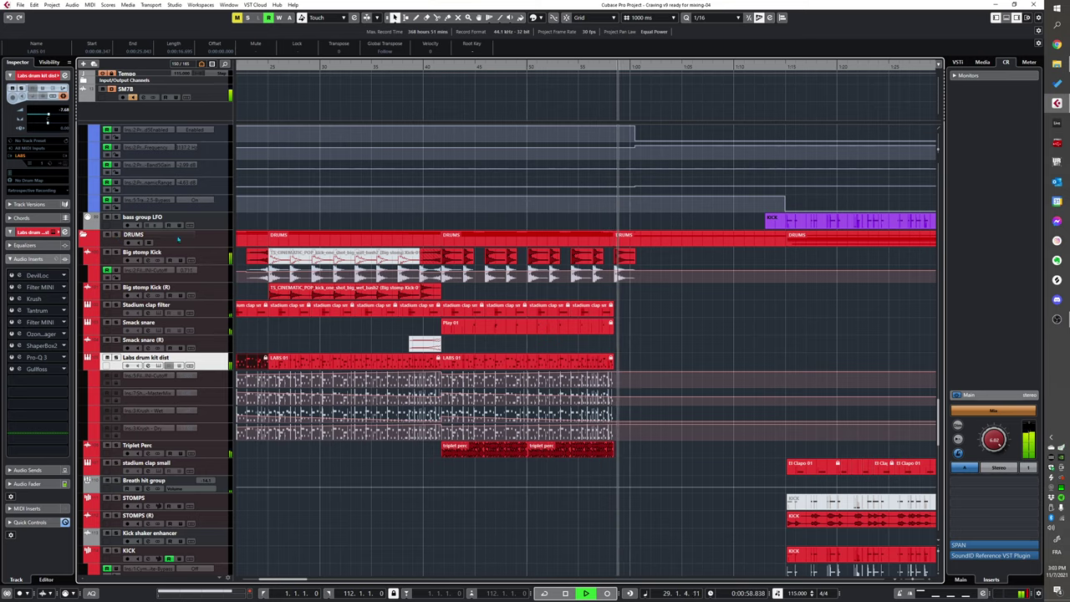
# Step: Stop playback, solo the BASS folder and play it from the start of its first clips
pyautogui.scroll(-15, 391, 272)
pyautogui.scroll(5, 391, 271)
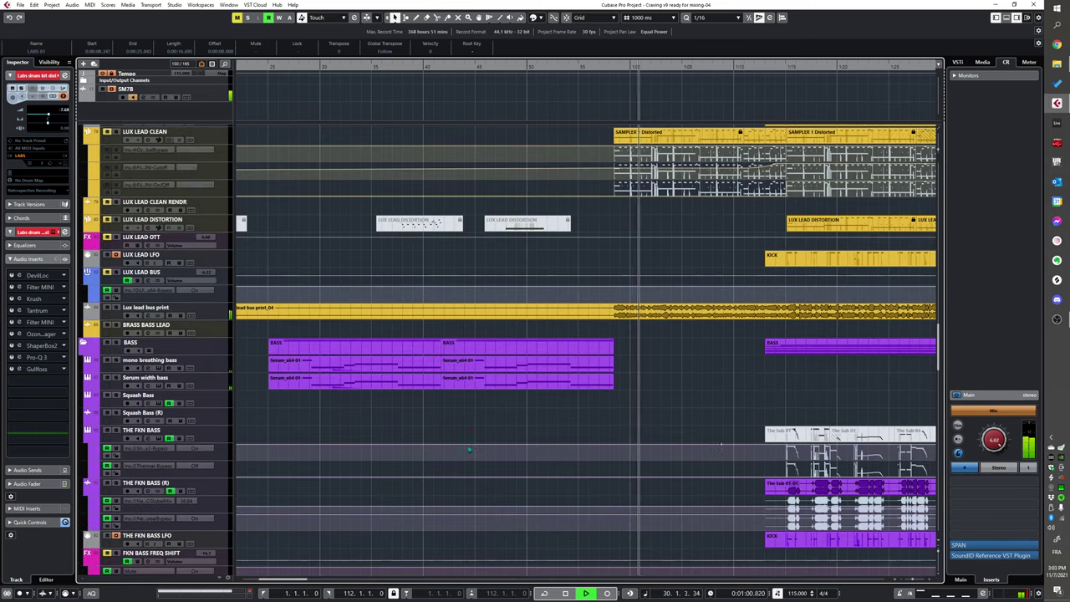
pyautogui.scroll(-2, 391, 378)
pyautogui.press('space')
pyautogui.scroll(1, 334, 392)
pyautogui.hscroll(-2, 344, 402)
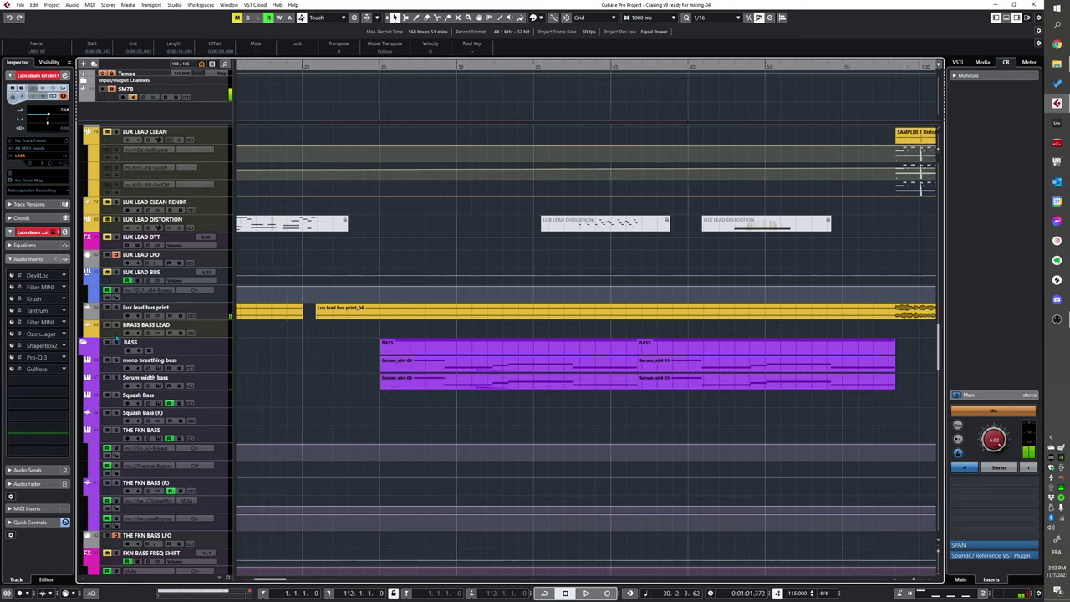
pyautogui.click(133, 349)
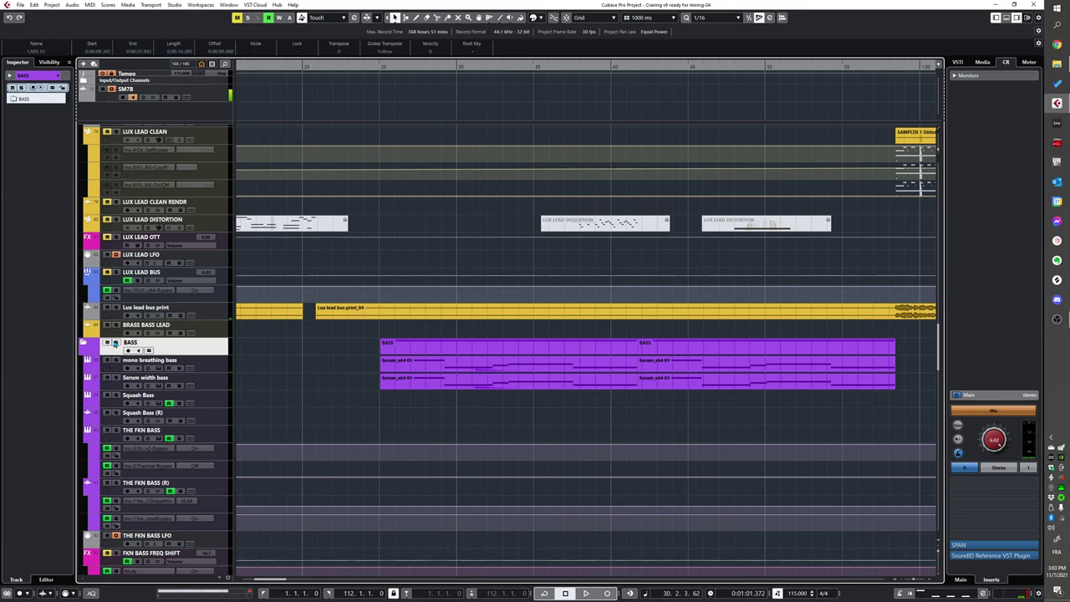
pyautogui.click(115, 342)
pyautogui.click(380, 66)
pyautogui.press('space')
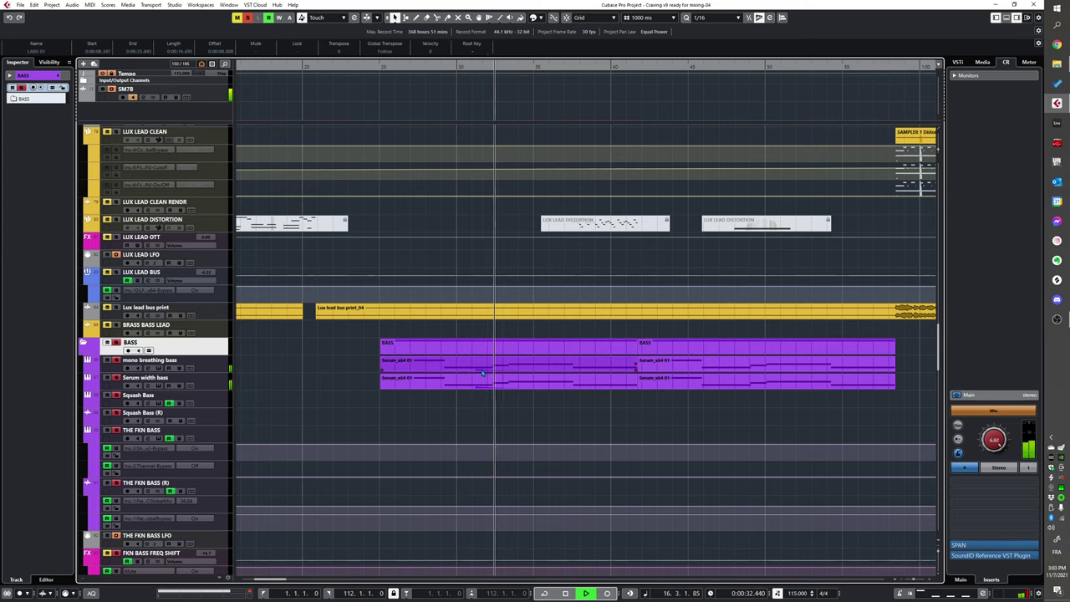
# Step: Open the mono breathing bass track's Serum instrument and inspect LFO 2 and the Misc filter types, keeping High EQ 12
pyautogui.click(96, 364)
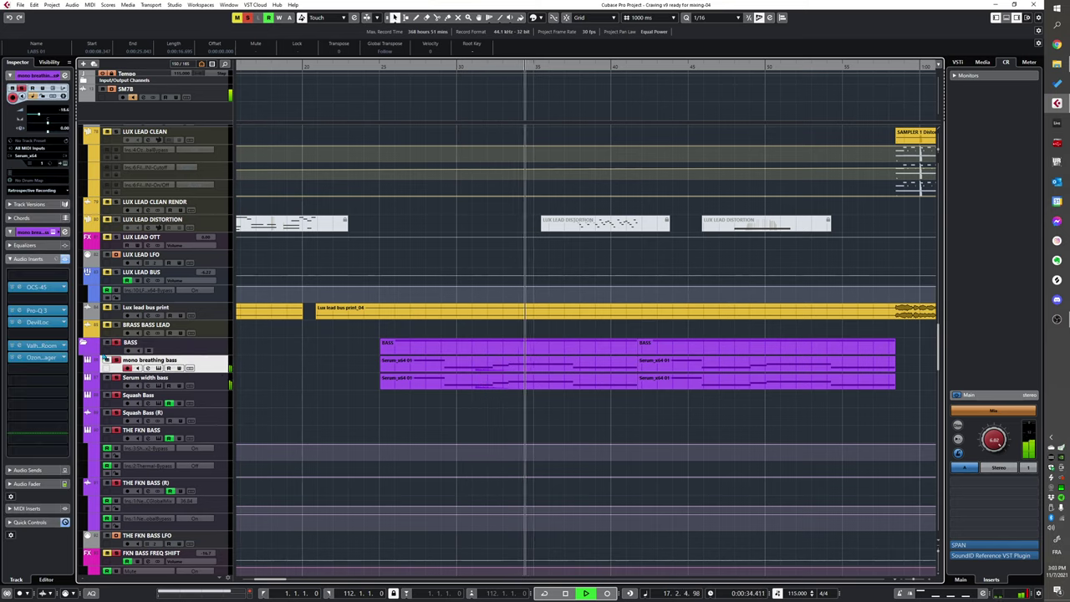
pyautogui.click(158, 369)
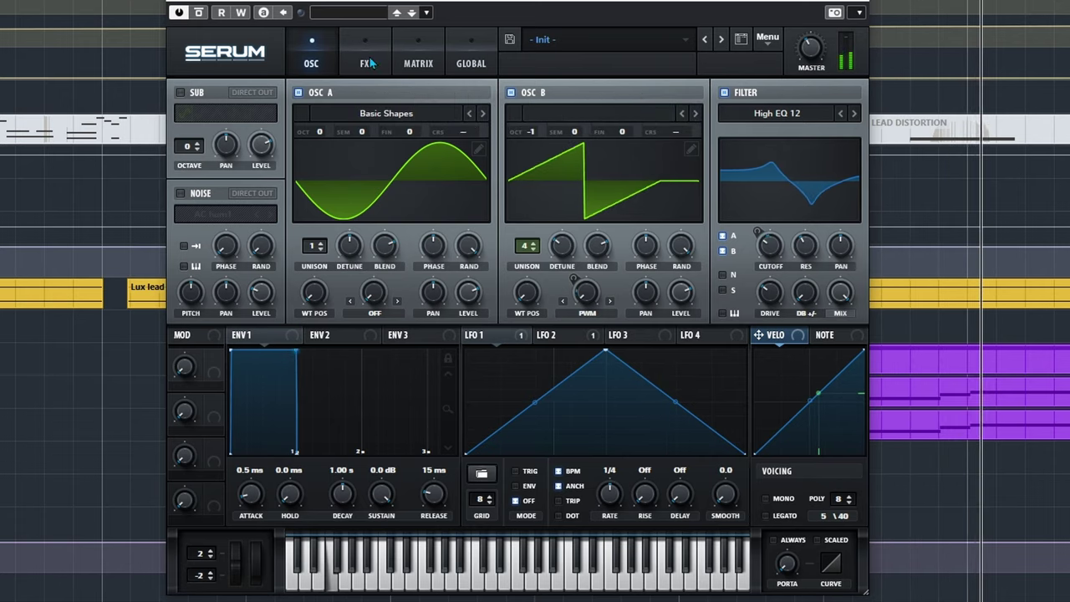
pyautogui.click(558, 334)
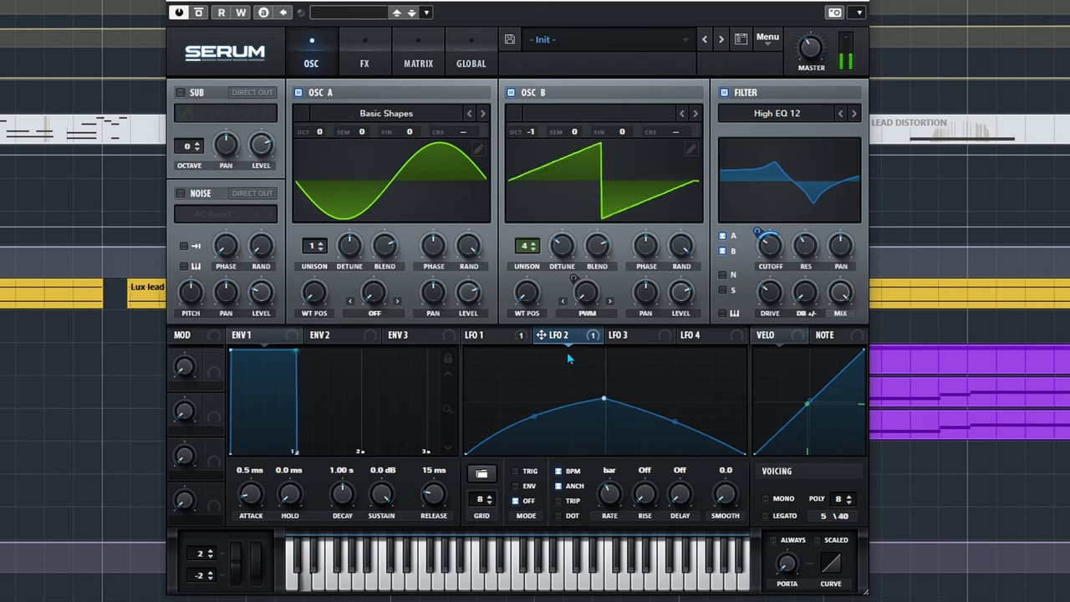
pyautogui.click(777, 121)
pyautogui.moveTo(755, 195)
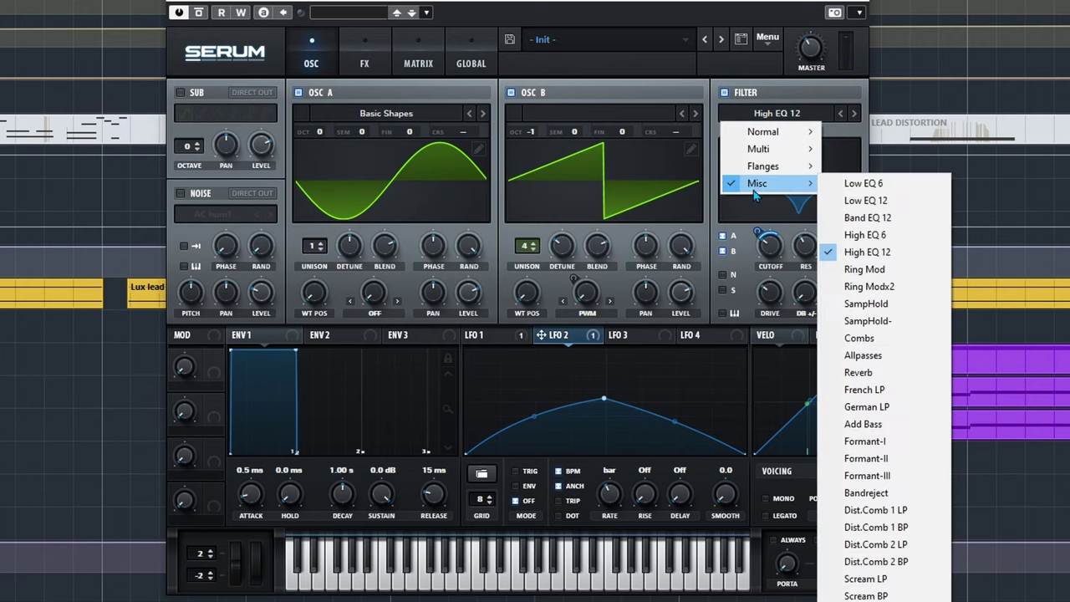
pyautogui.click(712, 4)
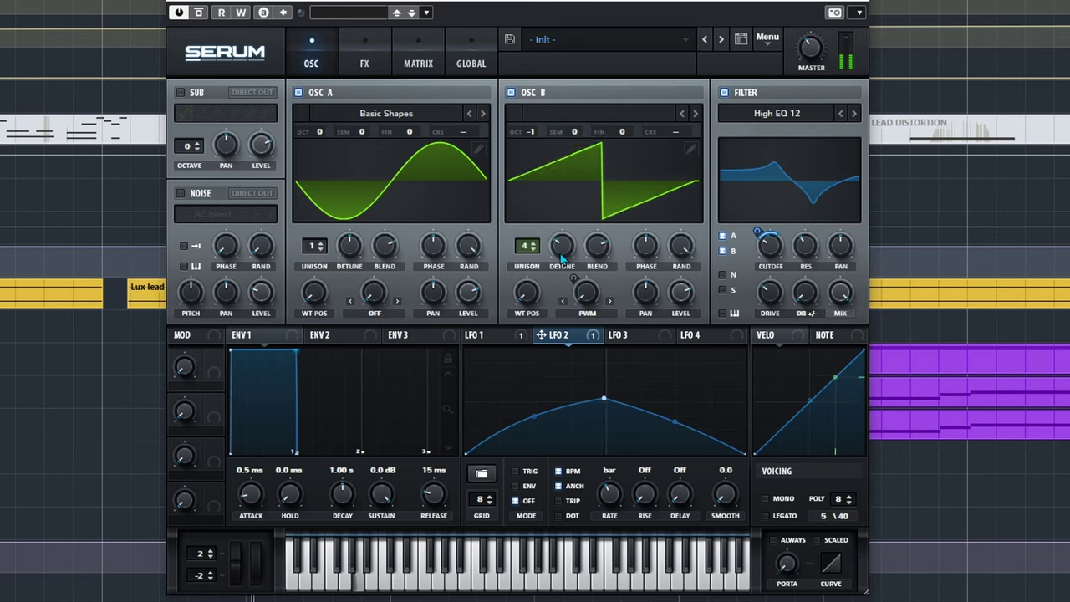
# Step: Audition Serum with oscillator B off, turn it back on, and switch off multiband mode in the compressor effect
pyautogui.click(512, 93)
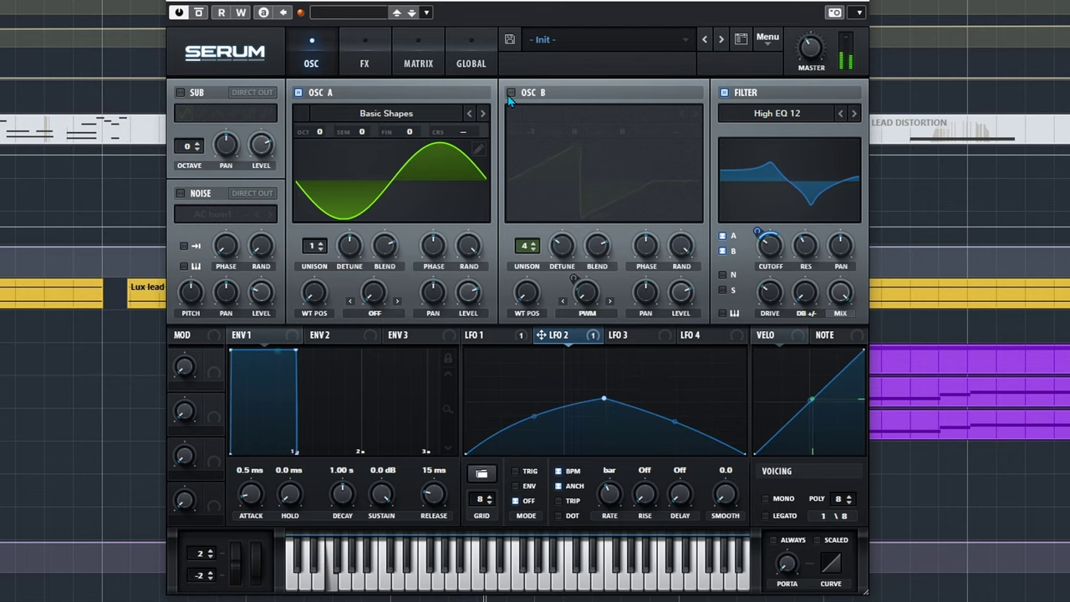
pyautogui.click(510, 93)
pyautogui.click(363, 65)
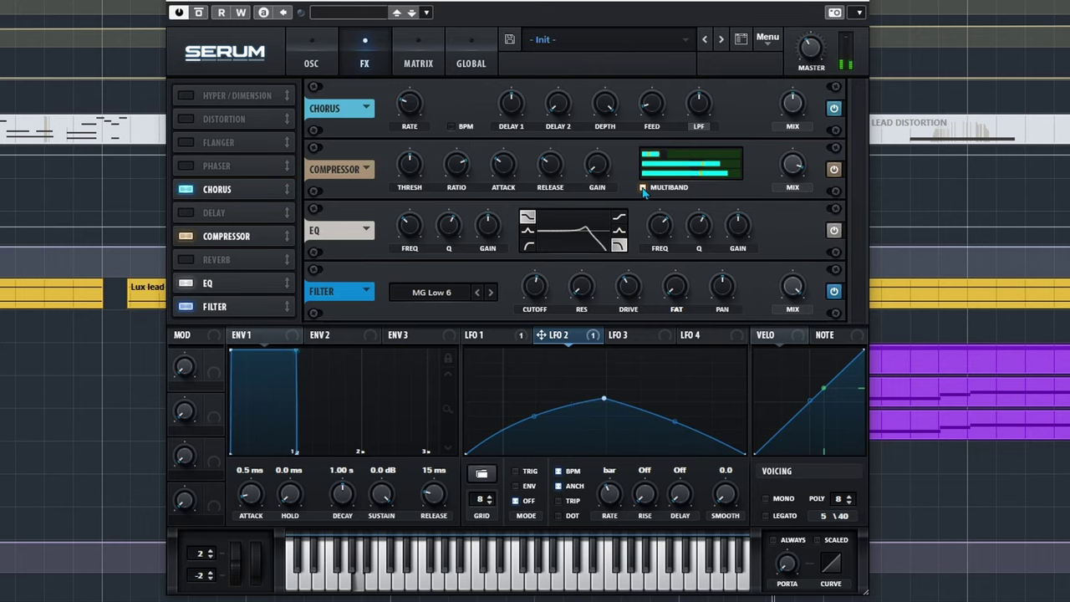
pyautogui.click(643, 188)
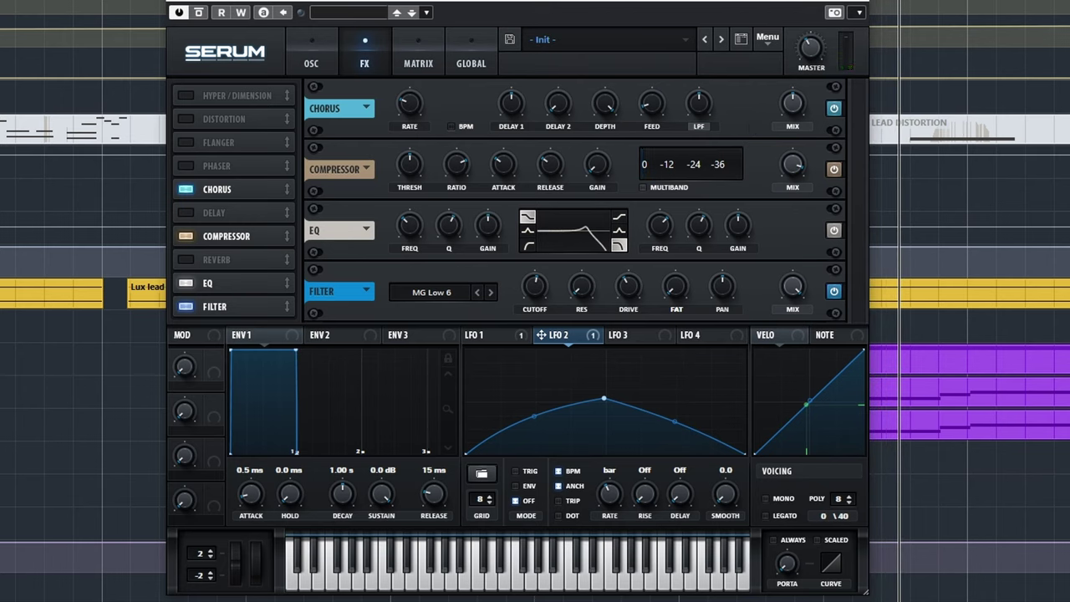
pyautogui.press('space')
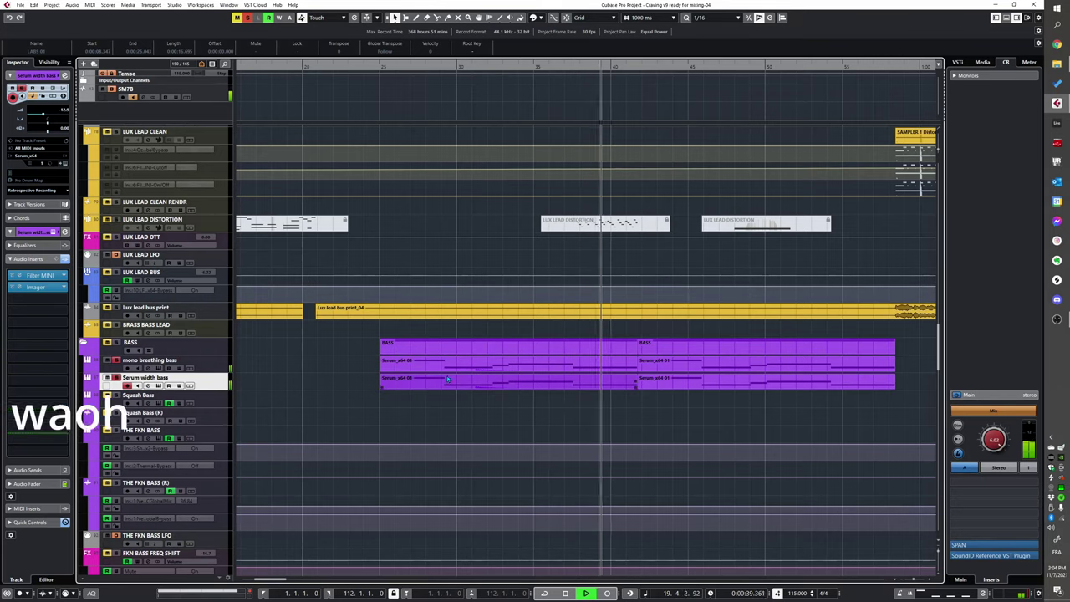
# Step: Play the full mix from just before the first BASS clips with more of the arrangement in view
pyautogui.scroll(-3, 447, 379)
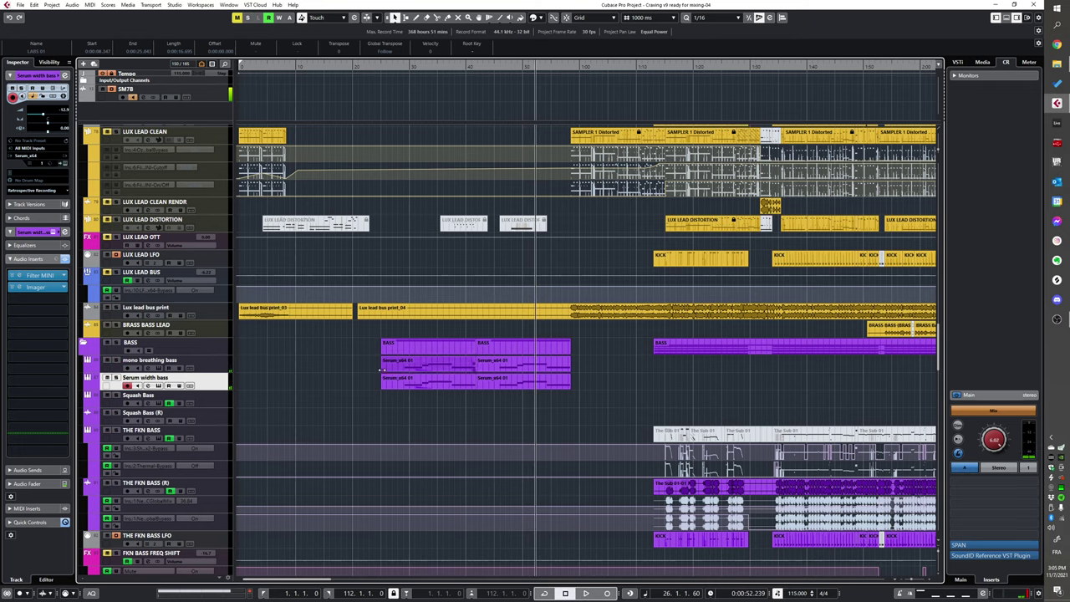
pyautogui.press('space')
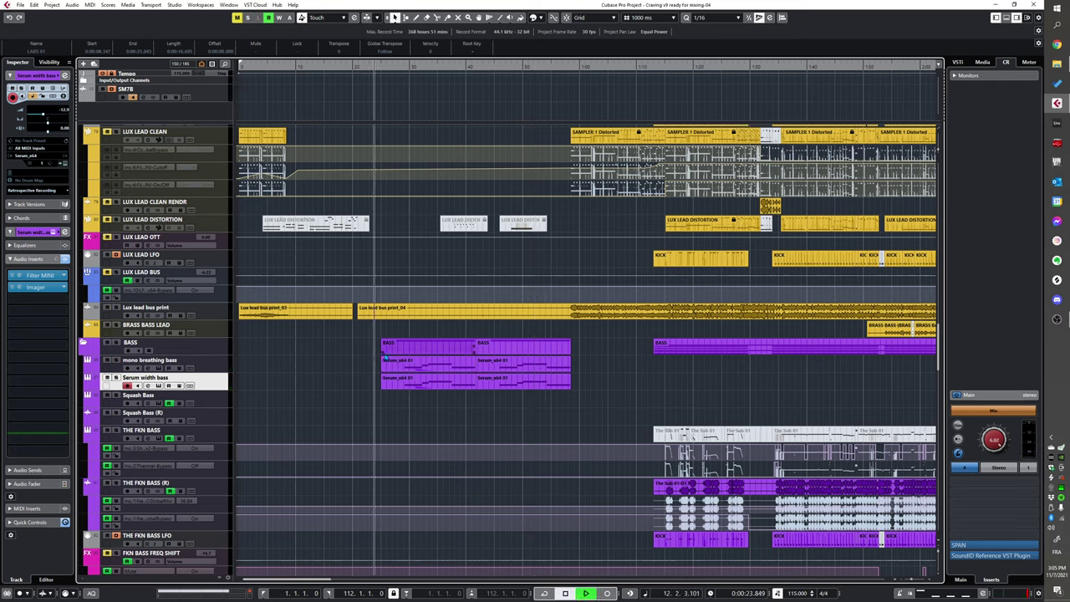
pyautogui.press('space')
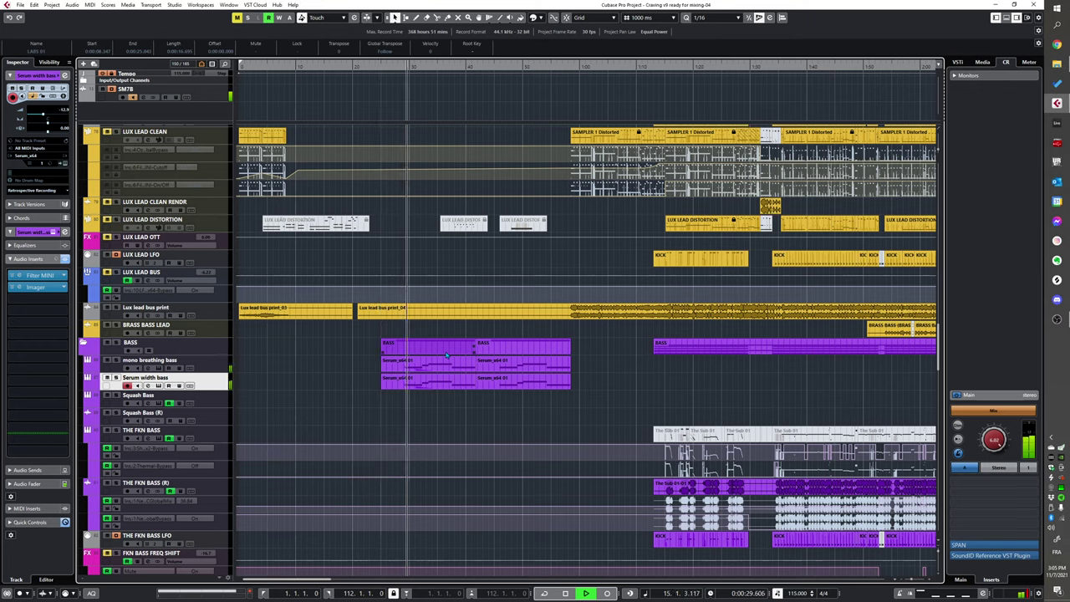
pyautogui.scroll(3, 418, 376)
pyautogui.scroll(-3, 378, 397)
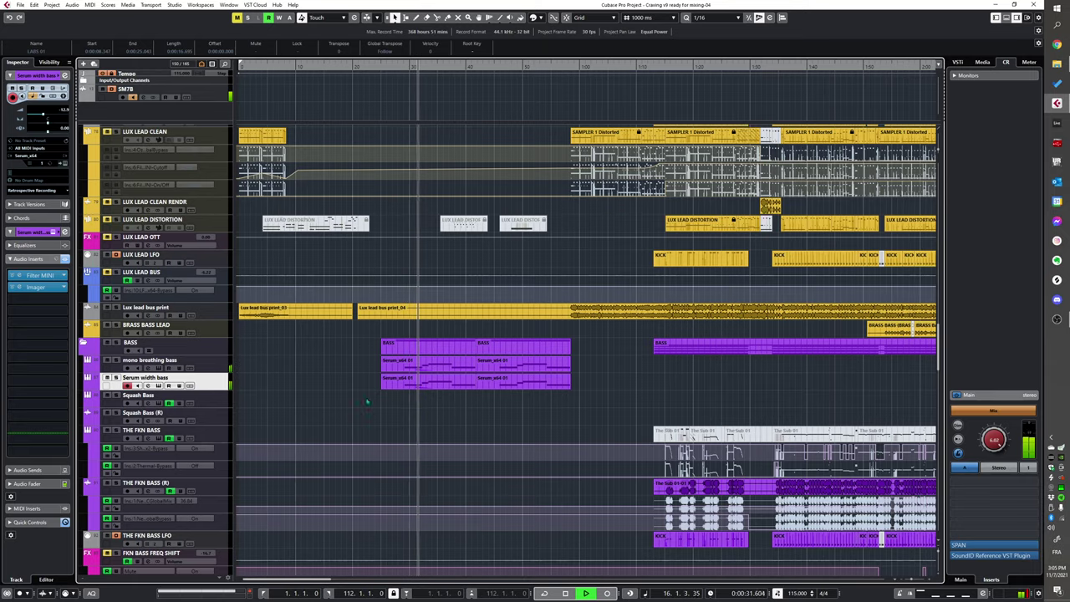
# Step: Stop playback and solo the KEYS folder above the lead tracks
pyautogui.scroll(2, 366, 401)
pyautogui.scroll(3, 370, 436)
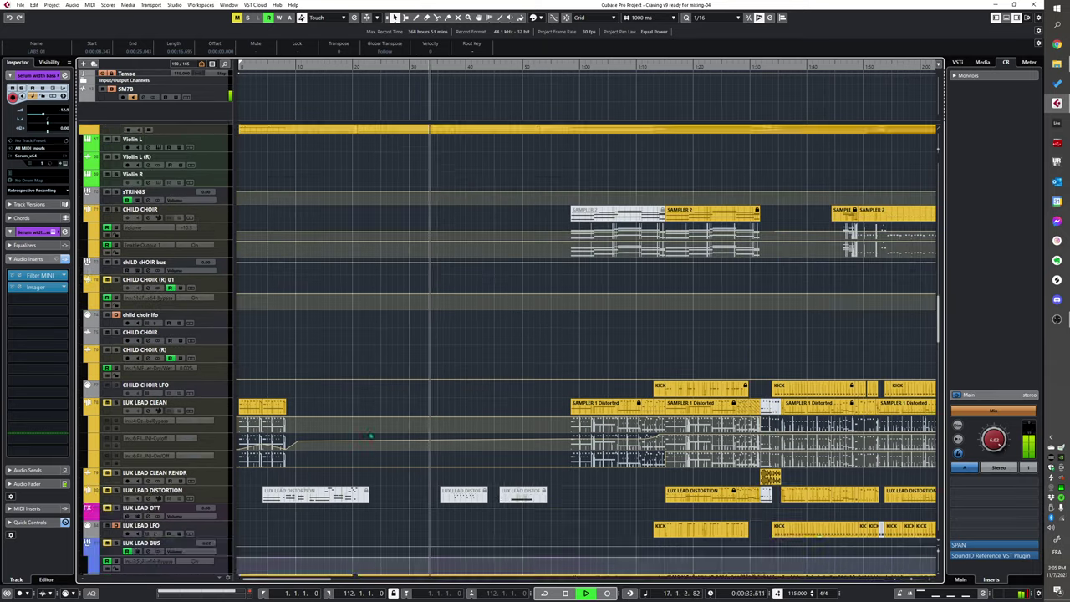
pyautogui.scroll(6, 370, 435)
pyautogui.scroll(-5, 364, 431)
pyautogui.press('space')
pyautogui.scroll(5, 376, 433)
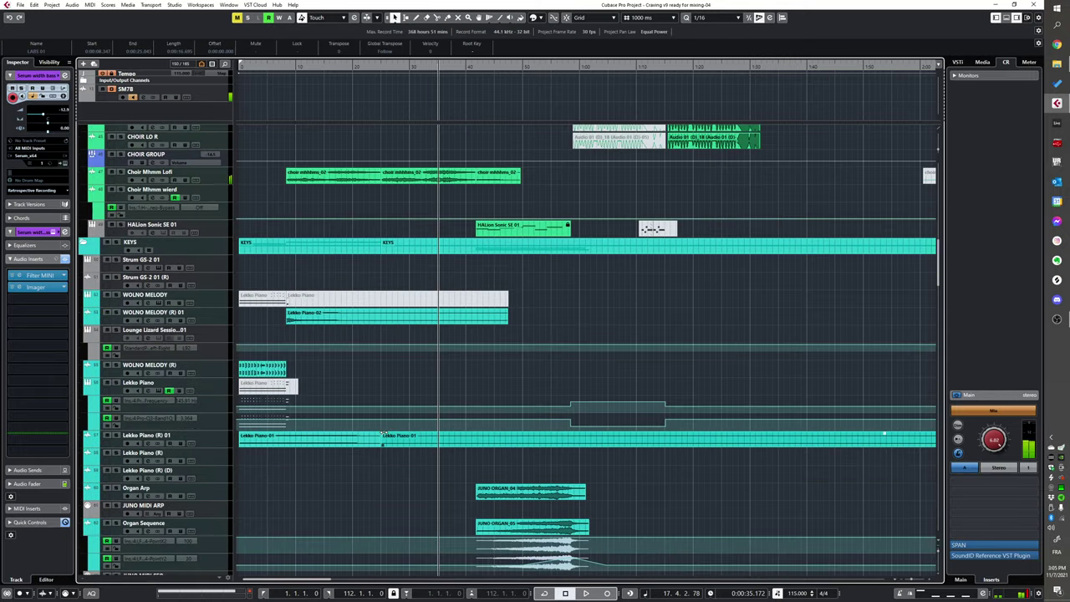
pyautogui.scroll(2, 376, 433)
pyautogui.click(115, 333)
pyautogui.press('h')
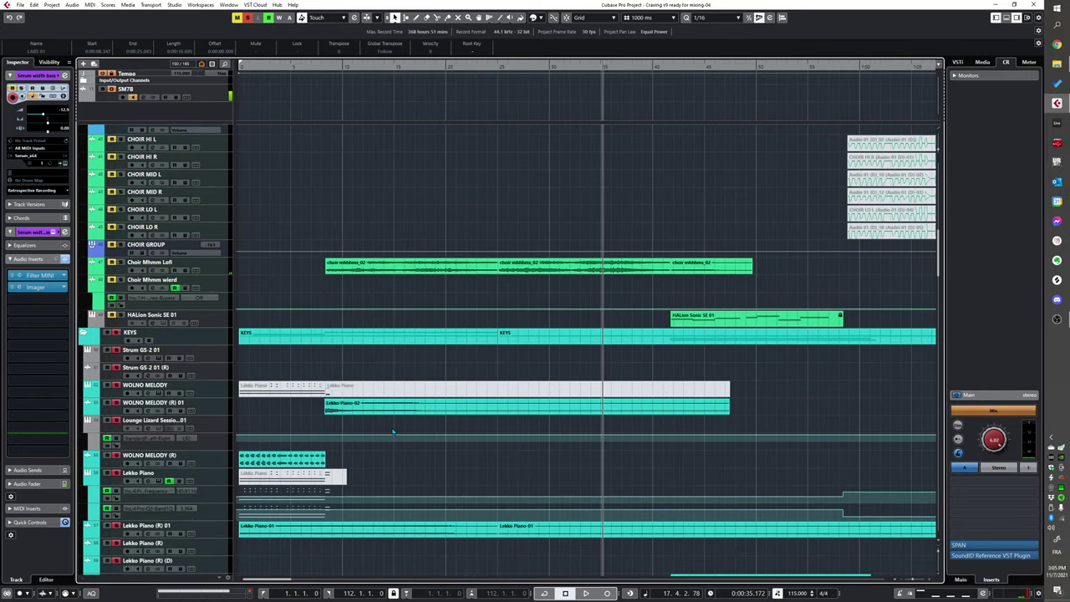
# Step: Look over the KEYS and CHOIR folders, including the MHMs Vocals and choir voice tracks
pyautogui.scroll(-4, 480, 400)
pyautogui.scroll(2, 480, 399)
pyautogui.scroll(6, 480, 400)
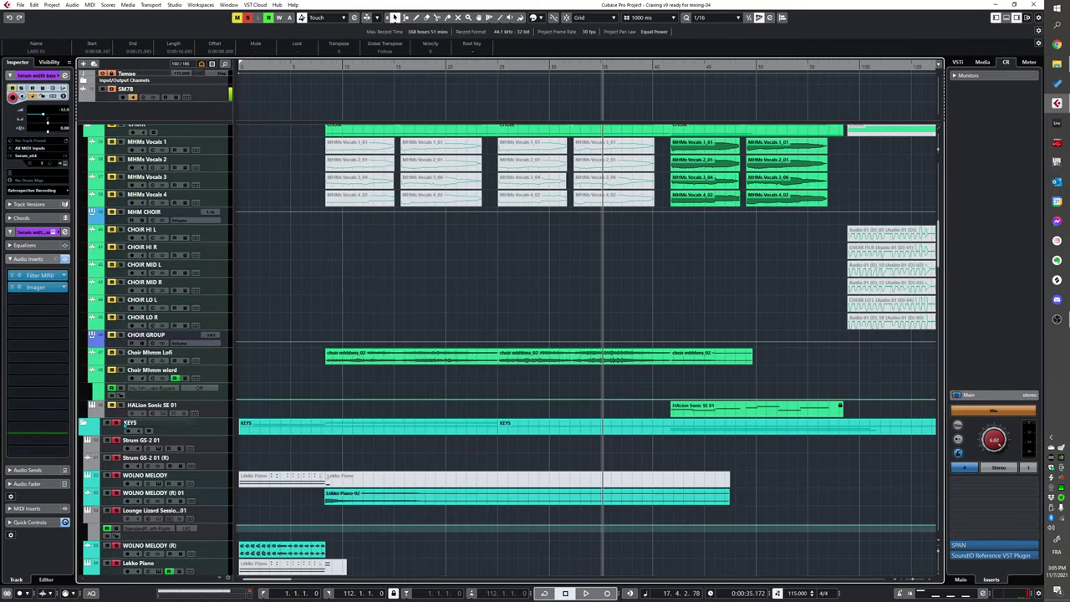
pyautogui.scroll(10, 401, 467)
pyautogui.scroll(-2, 310, 444)
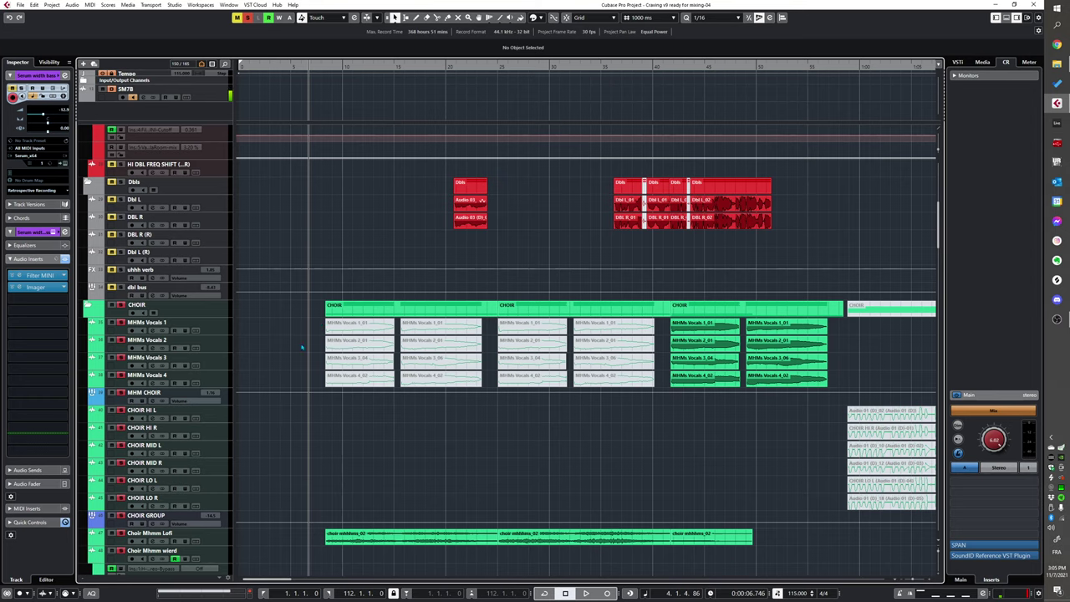
# Step: Select the Choir Mhmm Lofi track, open its The Orb insert and play from the start of the track's clips
pyautogui.scroll(-5, 418, 522)
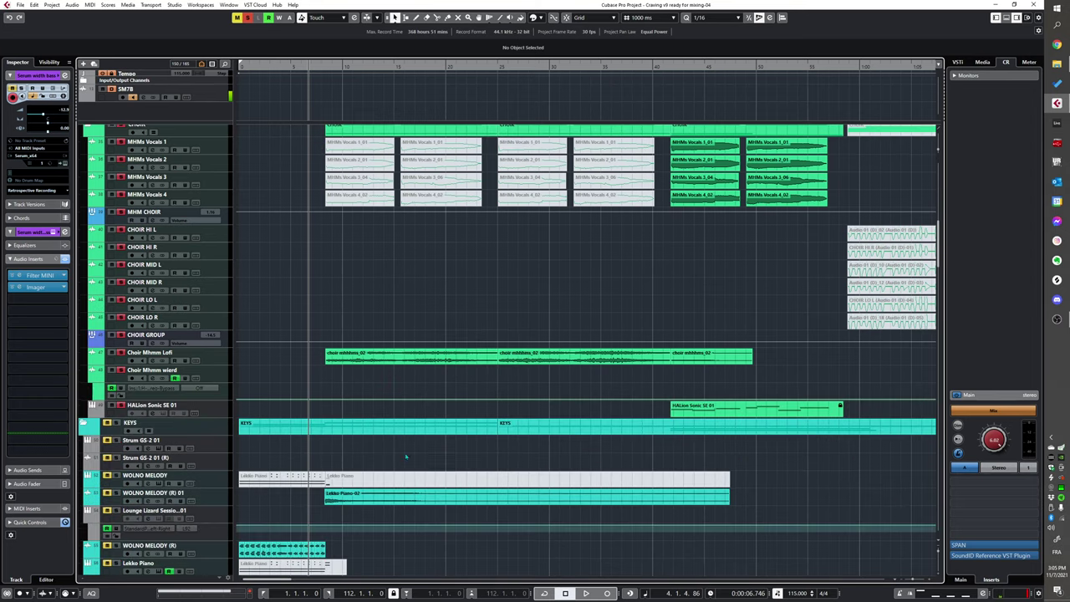
pyautogui.click(203, 358)
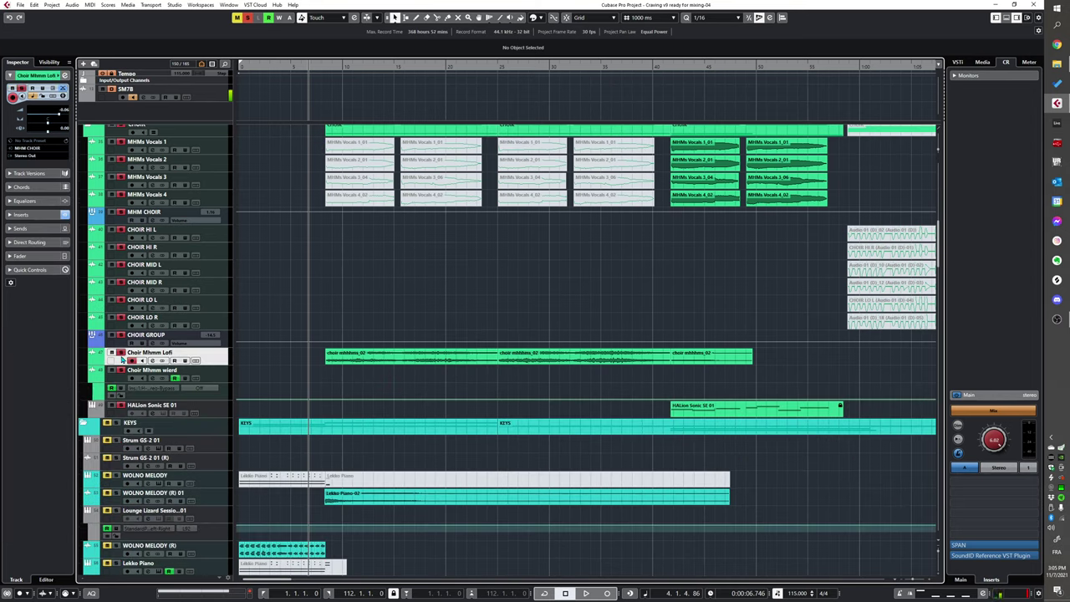
pyautogui.click(320, 361)
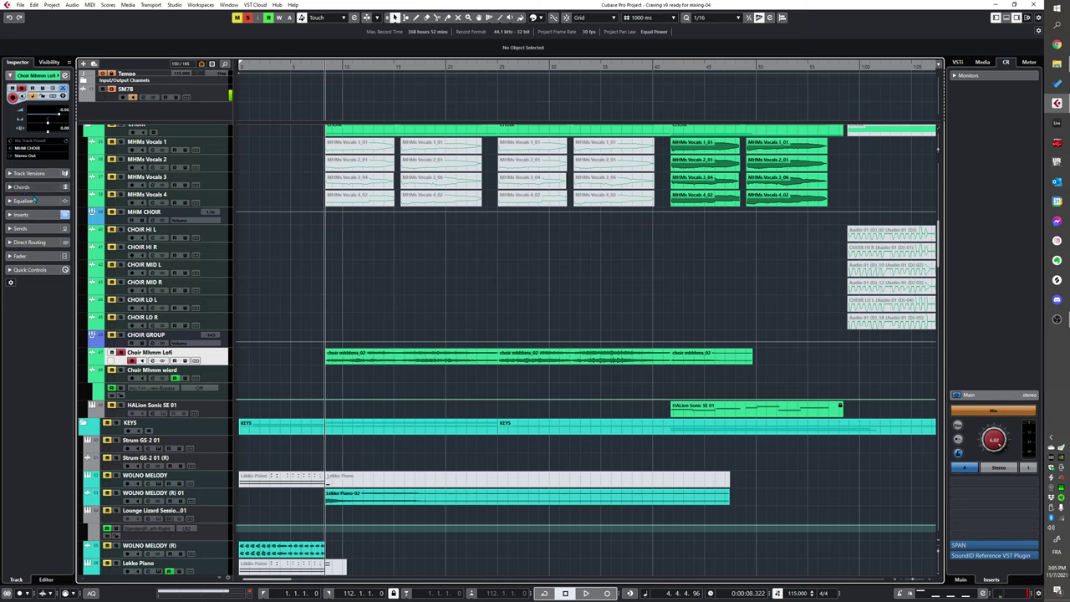
pyautogui.click(25, 215)
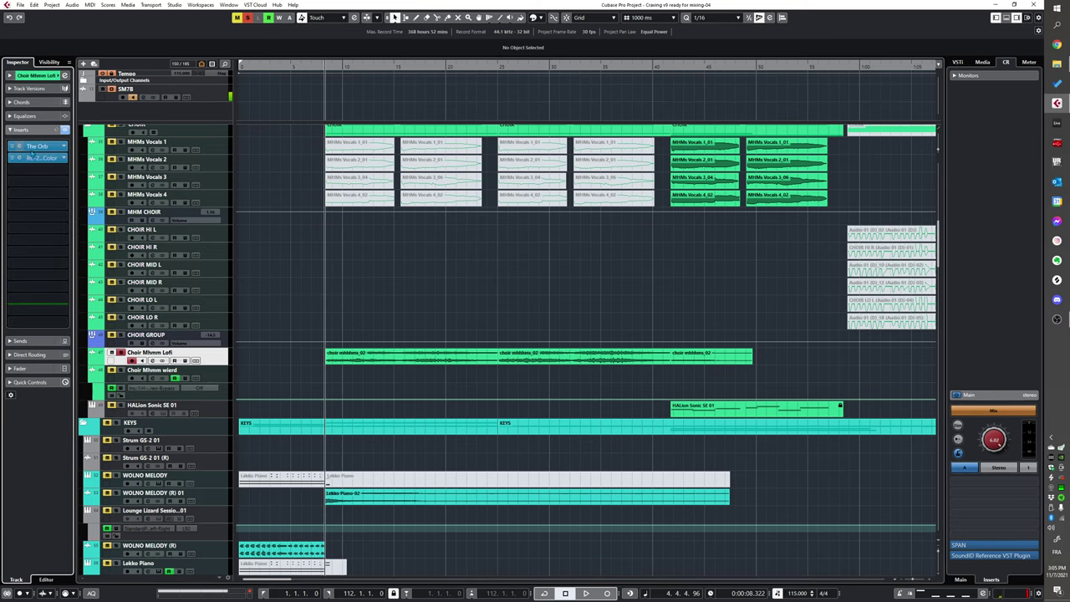
pyautogui.click(34, 148)
pyautogui.press('space')
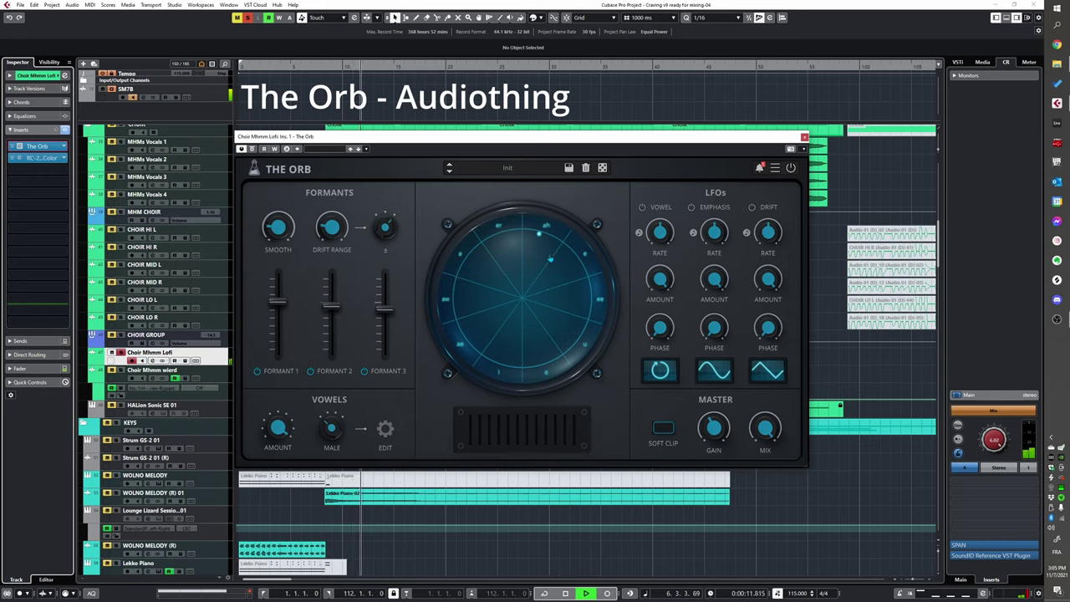
# Step: View the RC-20 Retro Color insert, close both plug-in windows and bypass all inserts on Choir Mhmm Lofi
pyautogui.click(37, 158)
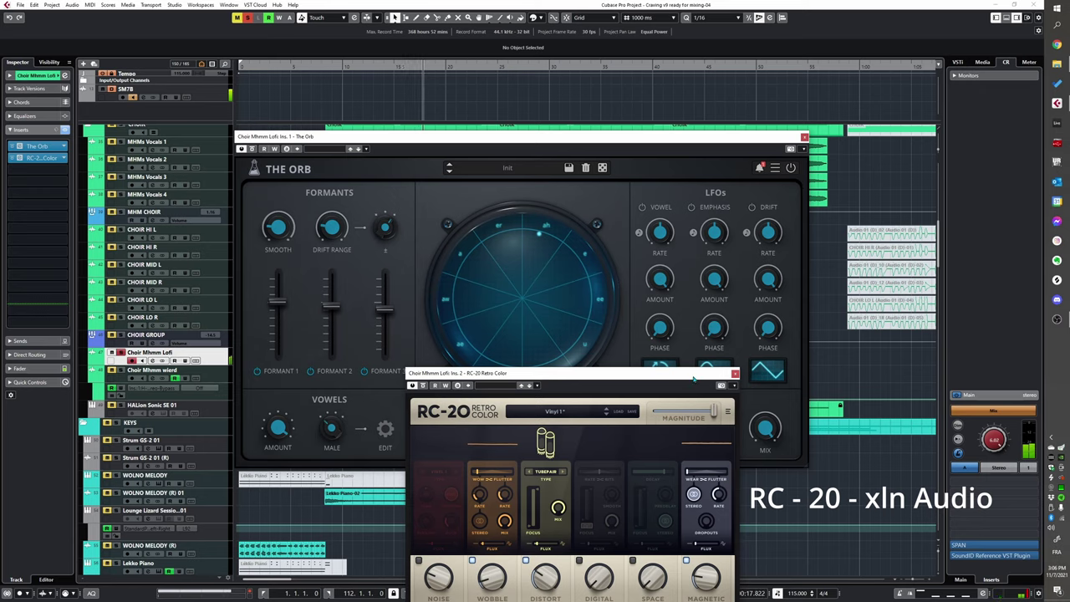
pyautogui.click(734, 374)
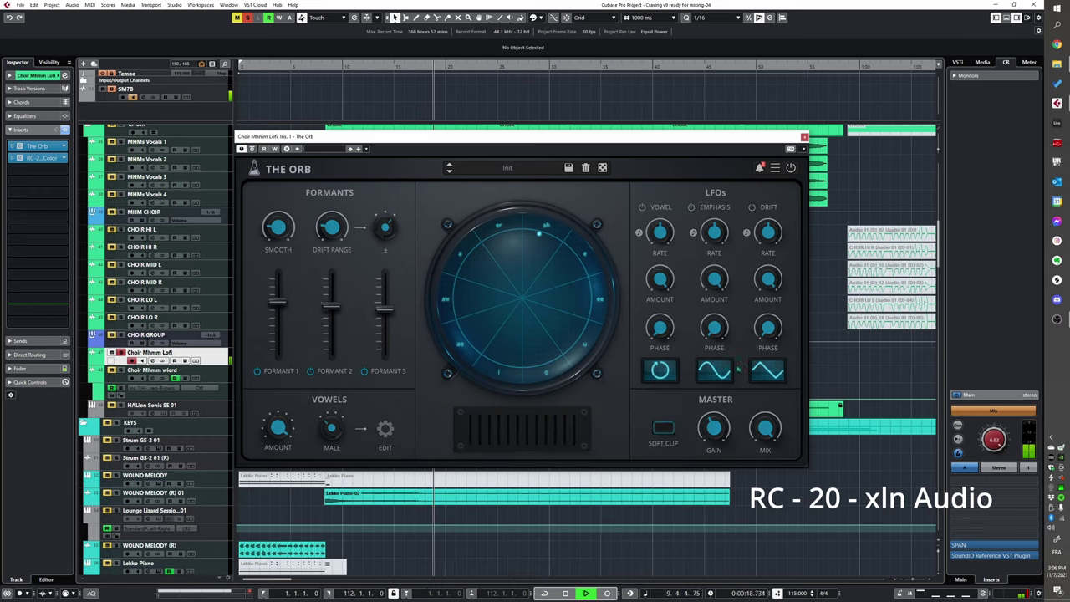
pyautogui.click(804, 136)
pyautogui.click(64, 129)
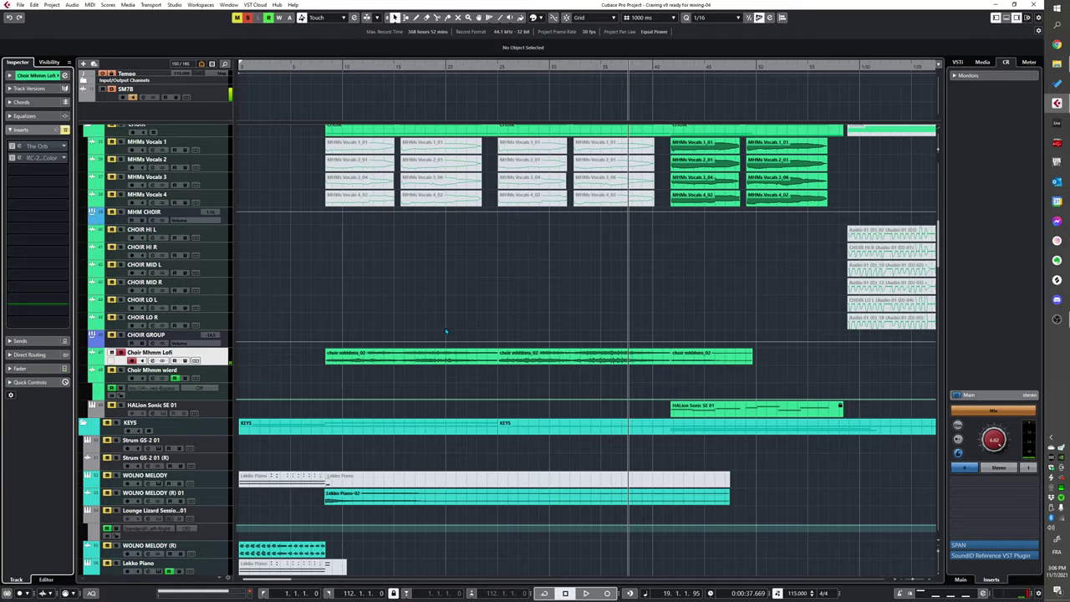
# Step: Return the playhead to the start of the Choir Mhmm Lofi clips
pyautogui.scroll(5, 445, 332)
pyautogui.scroll(-3, 476, 387)
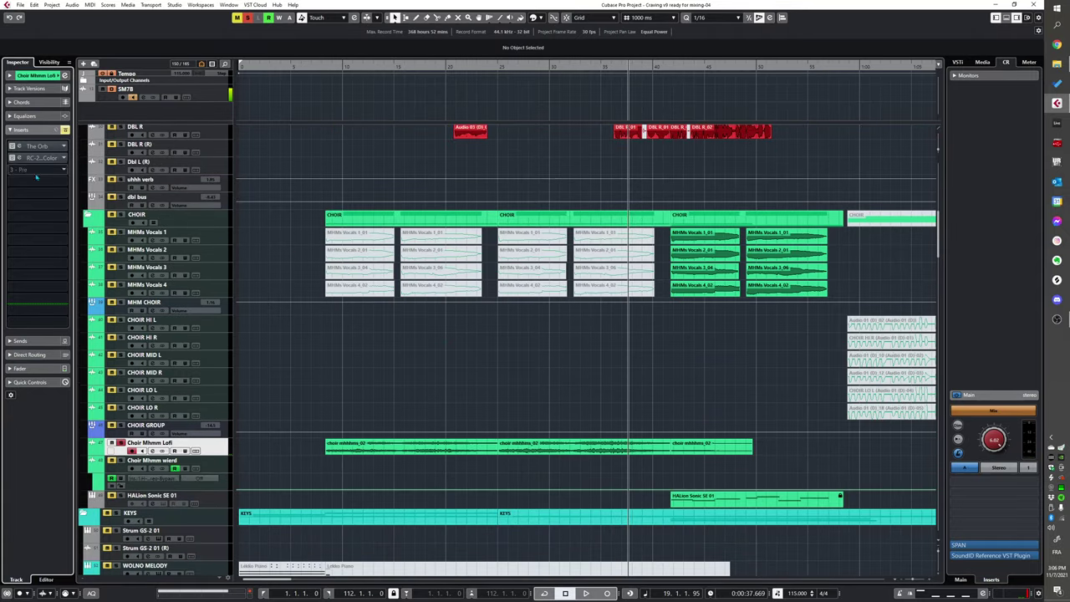
pyautogui.click(324, 407)
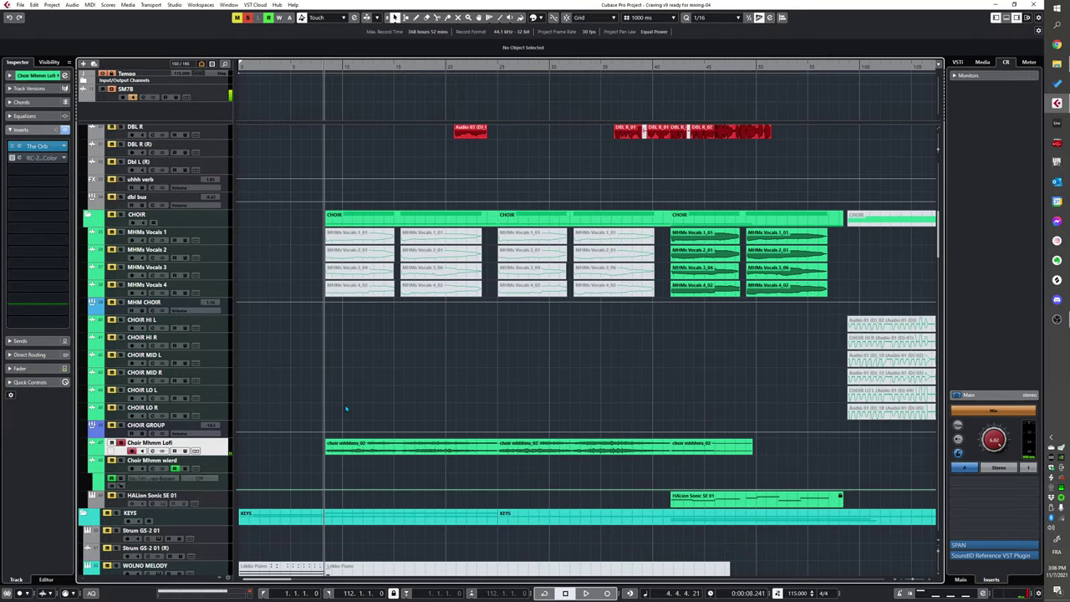
# Step: Play the Choir Mhmm Lofi clips with The Orb insert enabled, view its settings and close its window
pyautogui.click(37, 145)
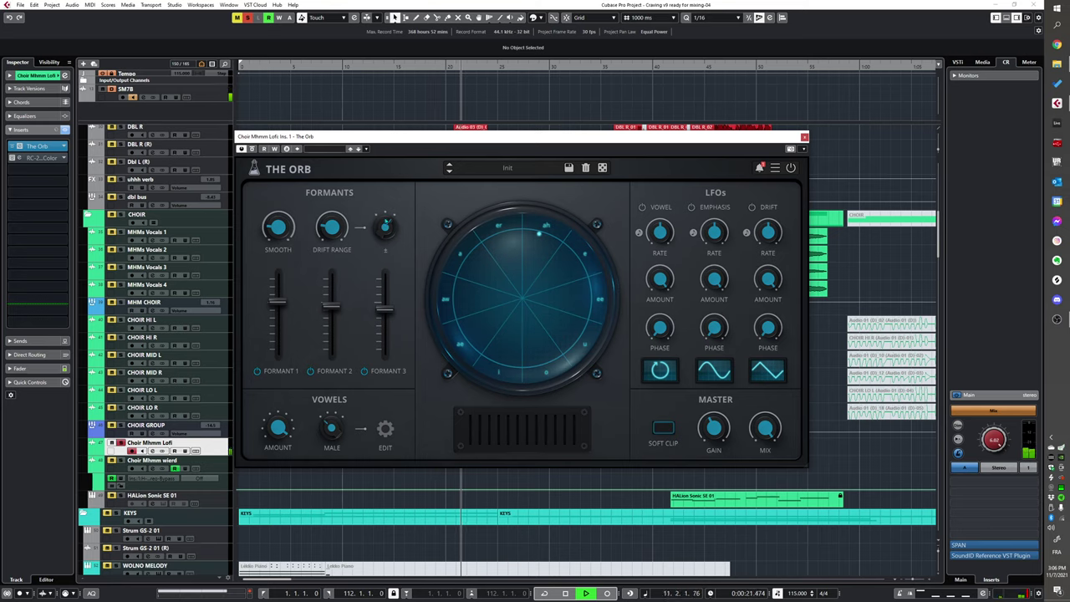
pyautogui.click(254, 169)
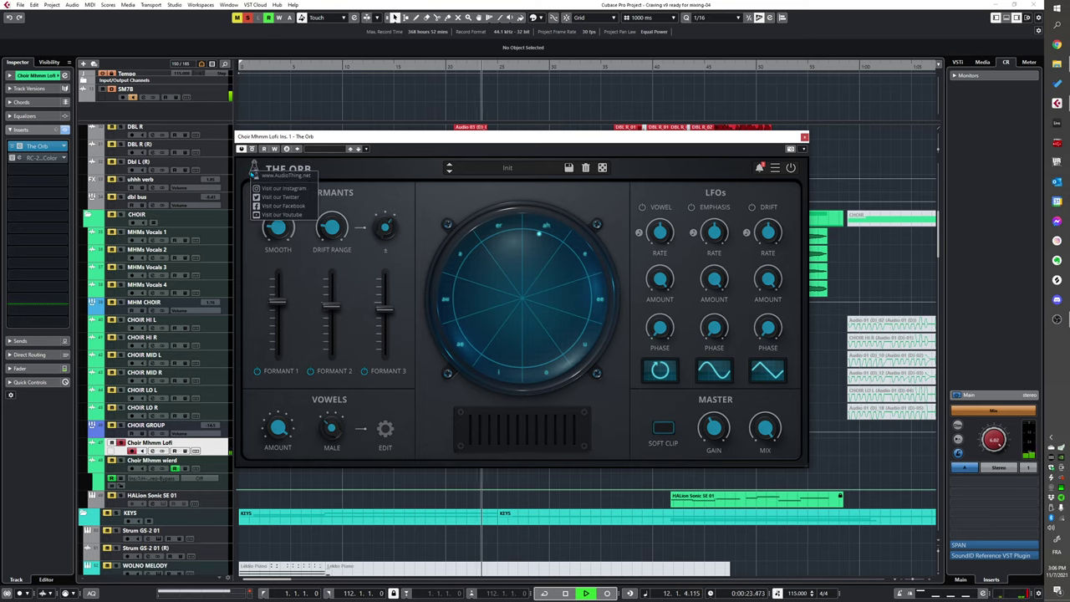
pyautogui.click(804, 137)
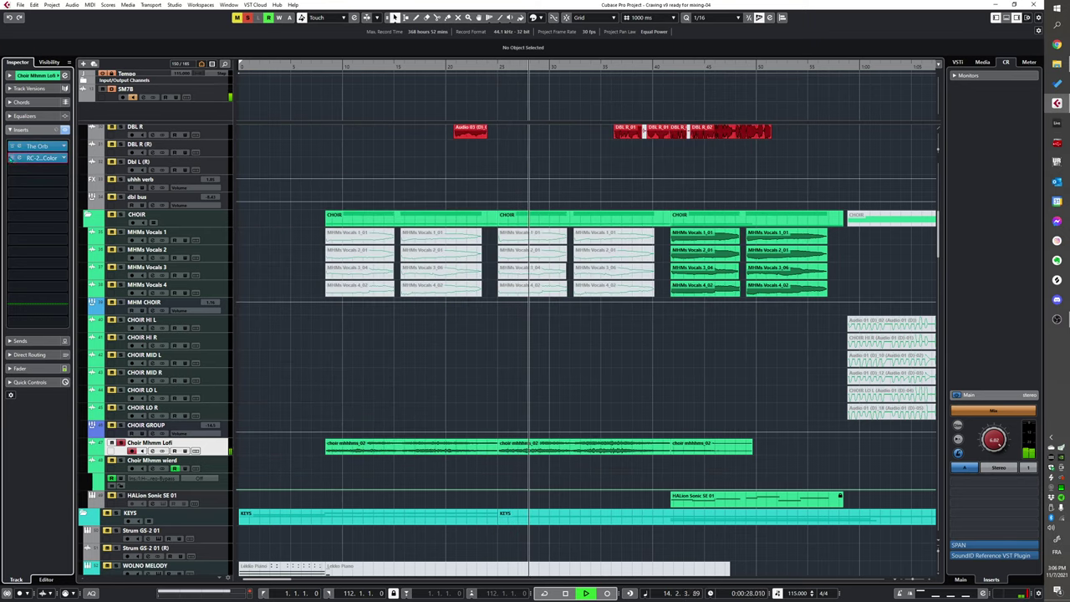
# Step: Re-enable the RC-20 Retro Color insert on Choir Mhmm Lofi, view its settings, close its window and stop playback
pyautogui.click(32, 158)
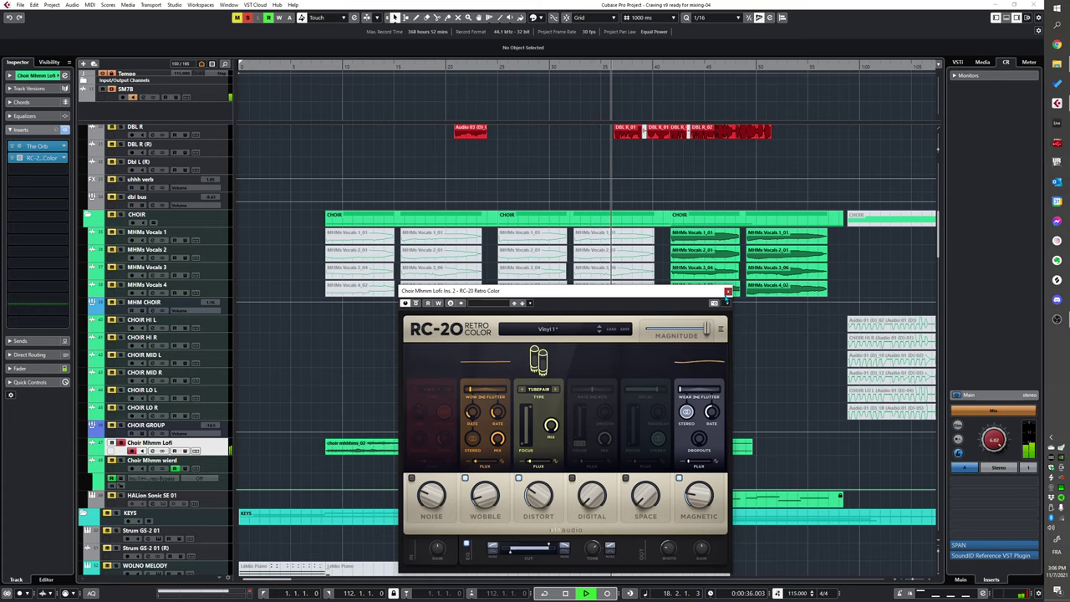
pyautogui.click(728, 292)
pyautogui.press('space')
pyautogui.press('g')
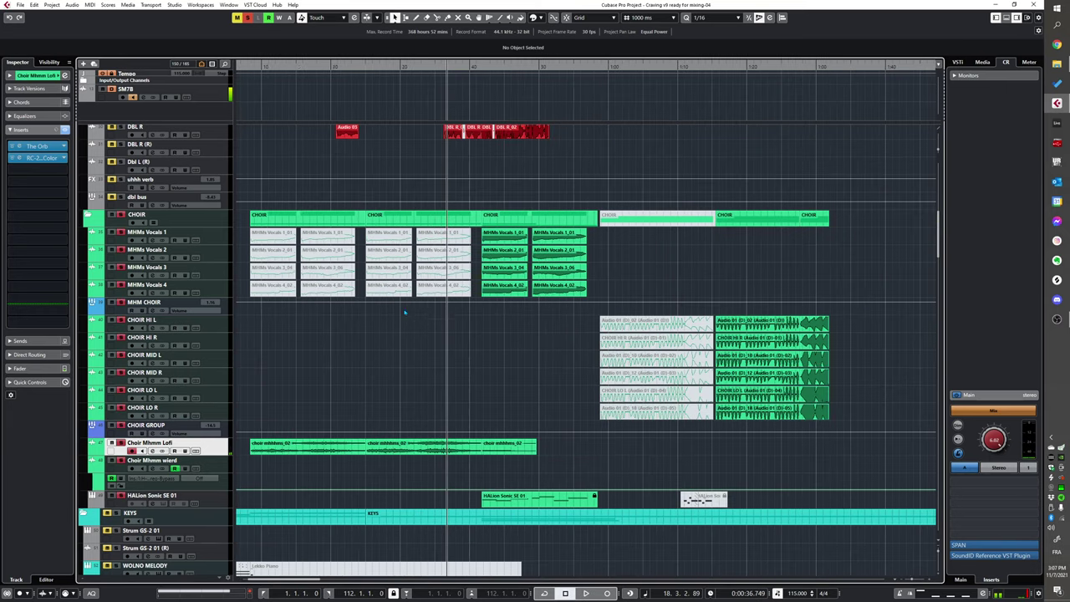
# Step: Play the third choir section from its start, adding MHMs Vocals 2, 3 and 4 one by one to the soloed MHMs Vocals 1
pyautogui.click(477, 324)
pyautogui.press('space')
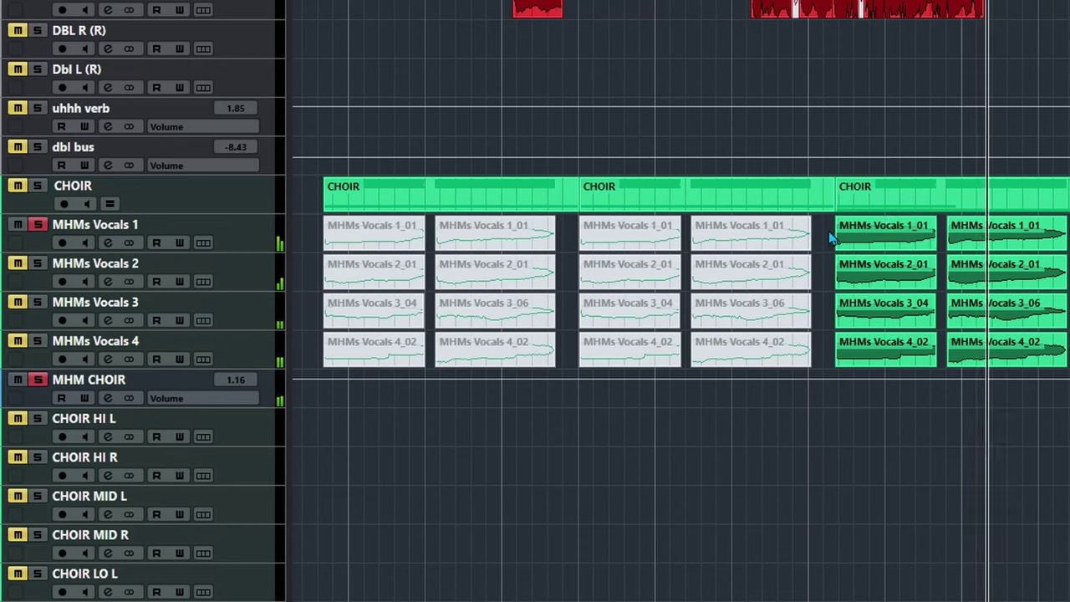
pyautogui.click(828, 234)
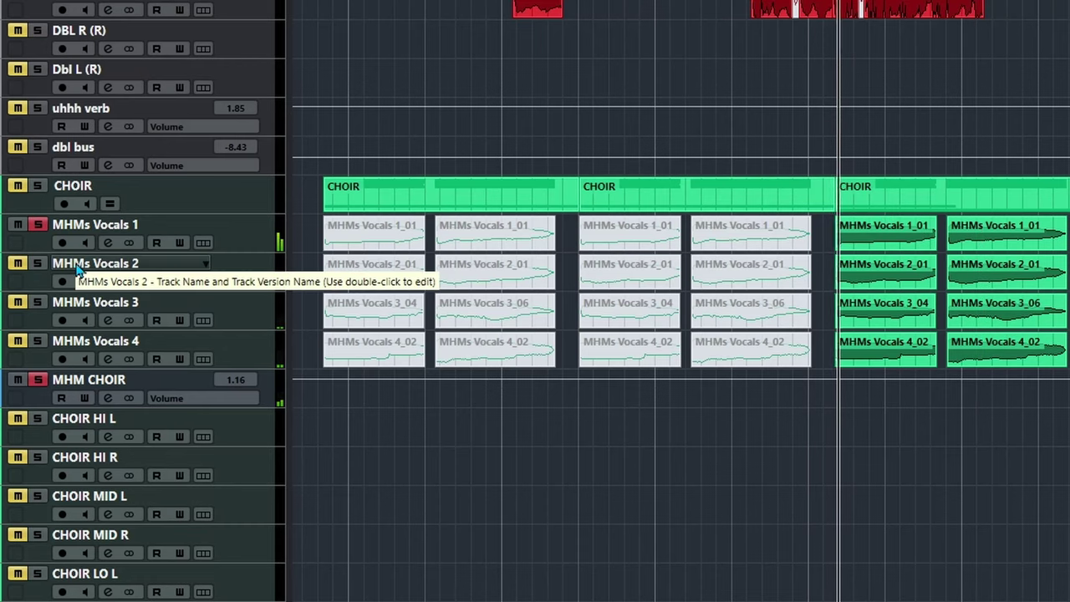
pyautogui.click(37, 263)
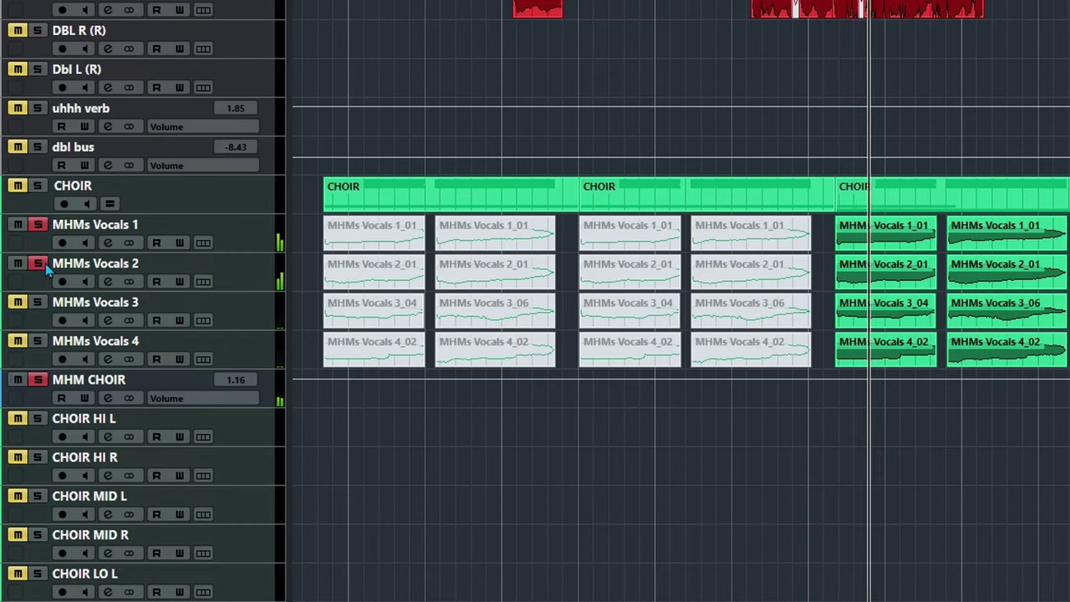
pyautogui.click(37, 304)
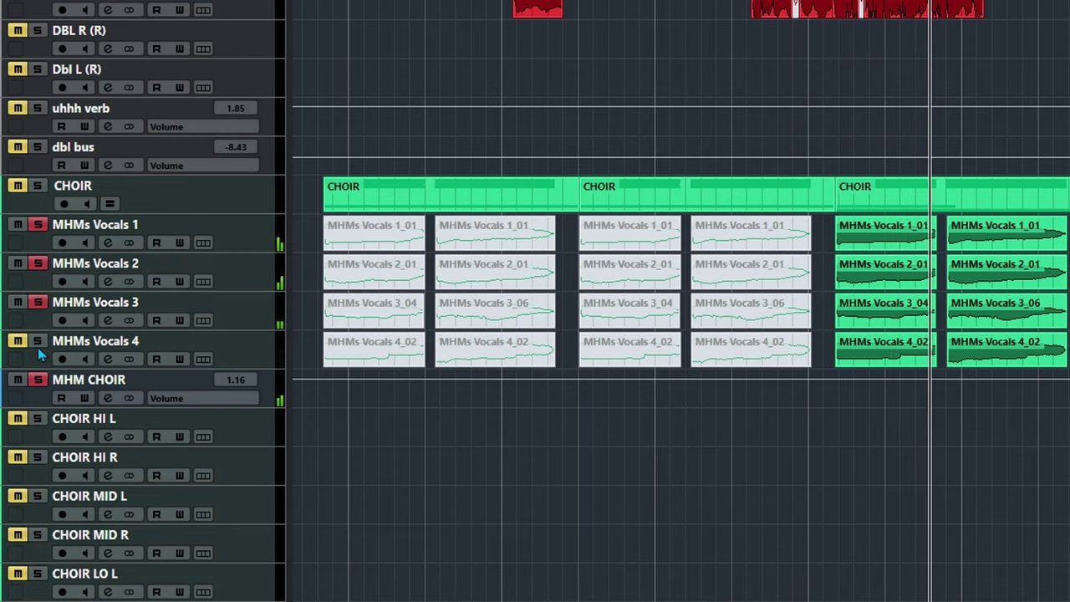
pyautogui.click(38, 342)
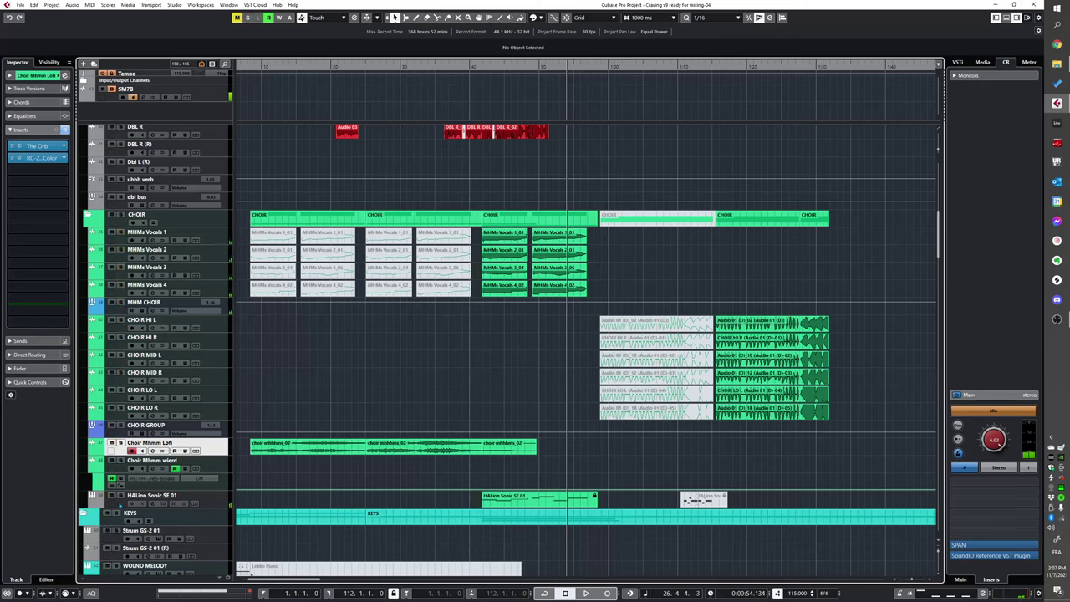
# Step: Solo HALion Sonic SE 01, view the Voice of Wind Adey instrument during playback and close its window
pyautogui.click(120, 500)
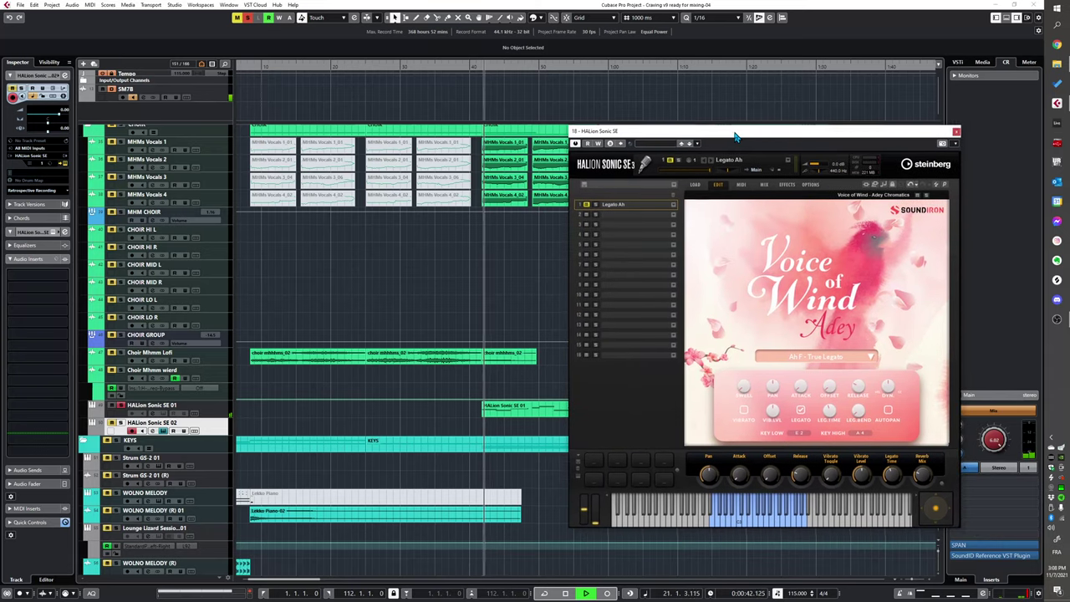
pyautogui.moveTo(732, 135); pyautogui.dragTo(716, 127)
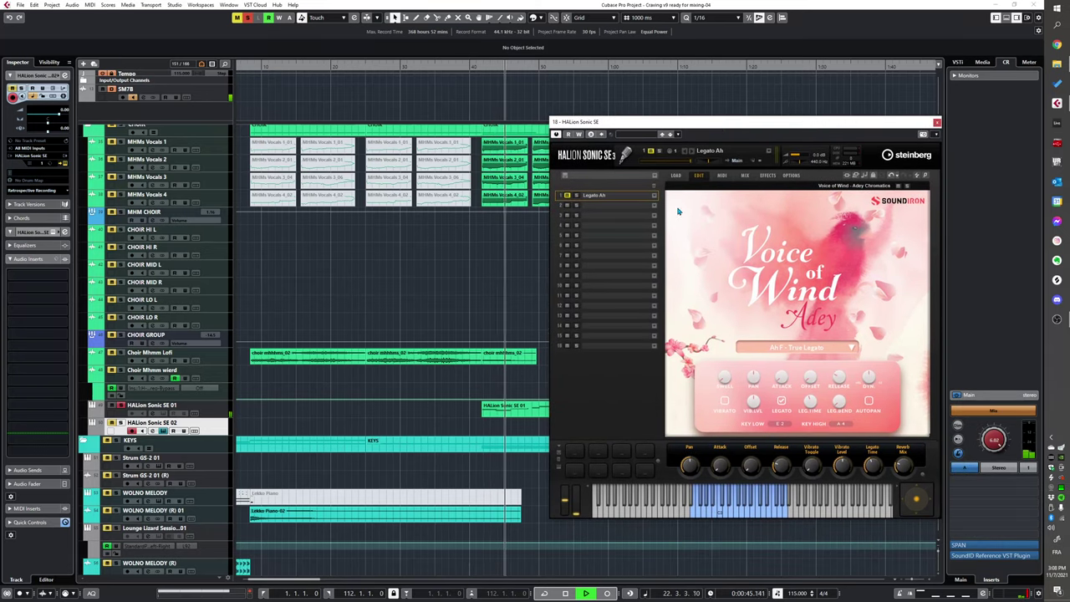
pyautogui.click(935, 122)
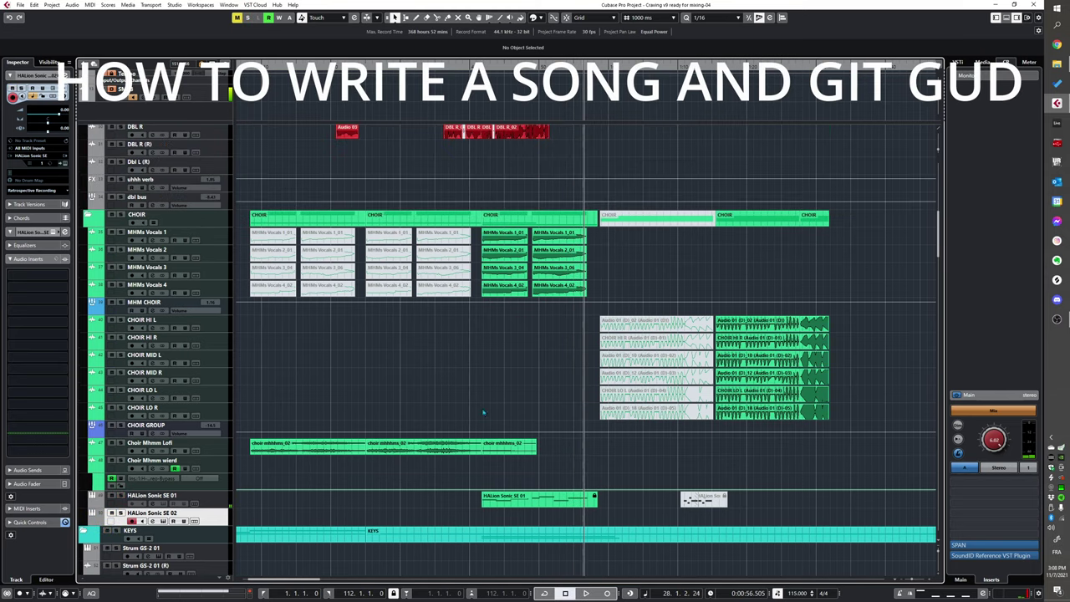
# Step: Delete the empty HALion Sonic SE 02 track below HALion Sonic SE 01
pyautogui.scroll(2, 487, 388)
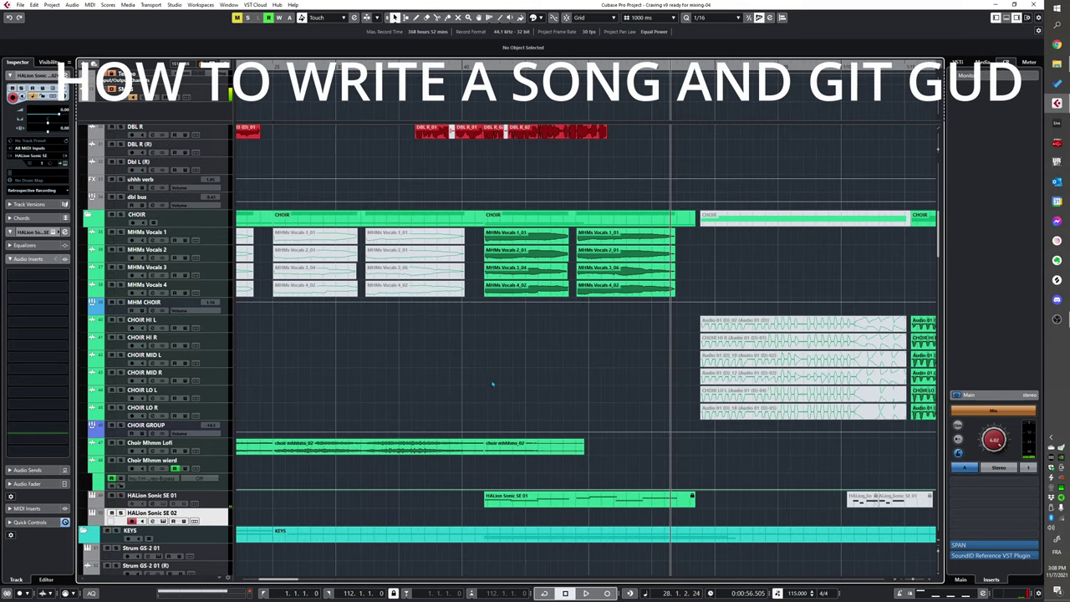
pyautogui.scroll(-2, 490, 381)
pyautogui.scroll(-2, 470, 310)
pyautogui.scroll(3, 469, 271)
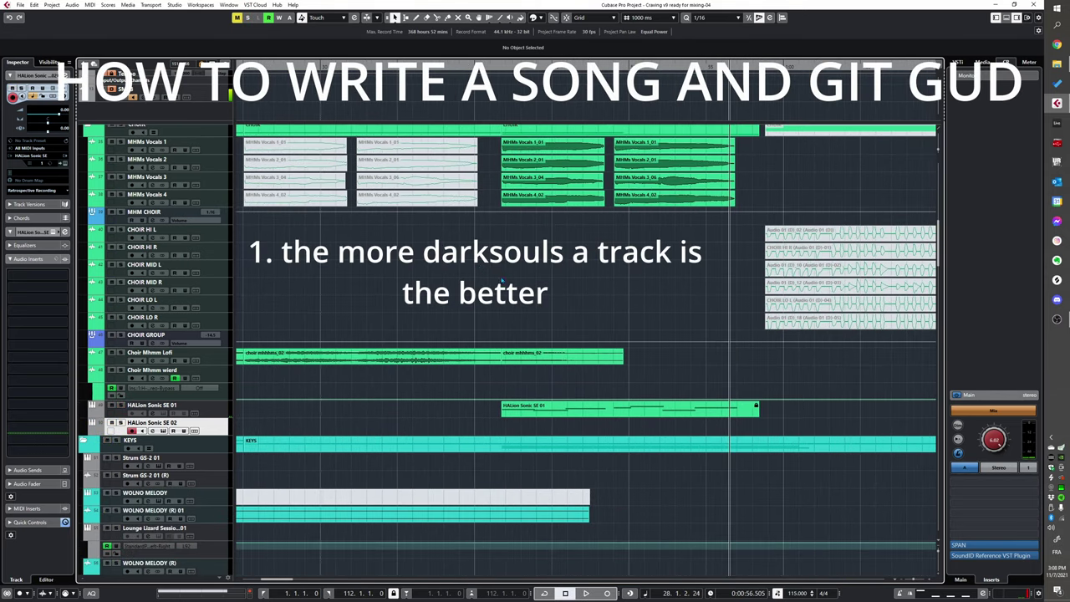
pyautogui.scroll(2, 502, 280)
pyautogui.scroll(-3, 476, 318)
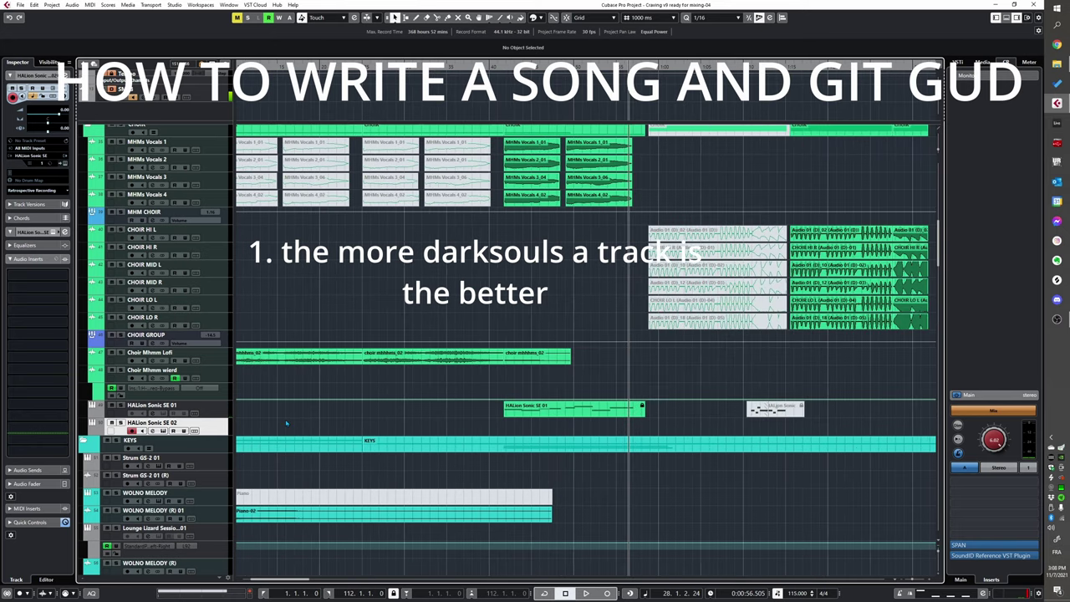
pyautogui.press('Delete')
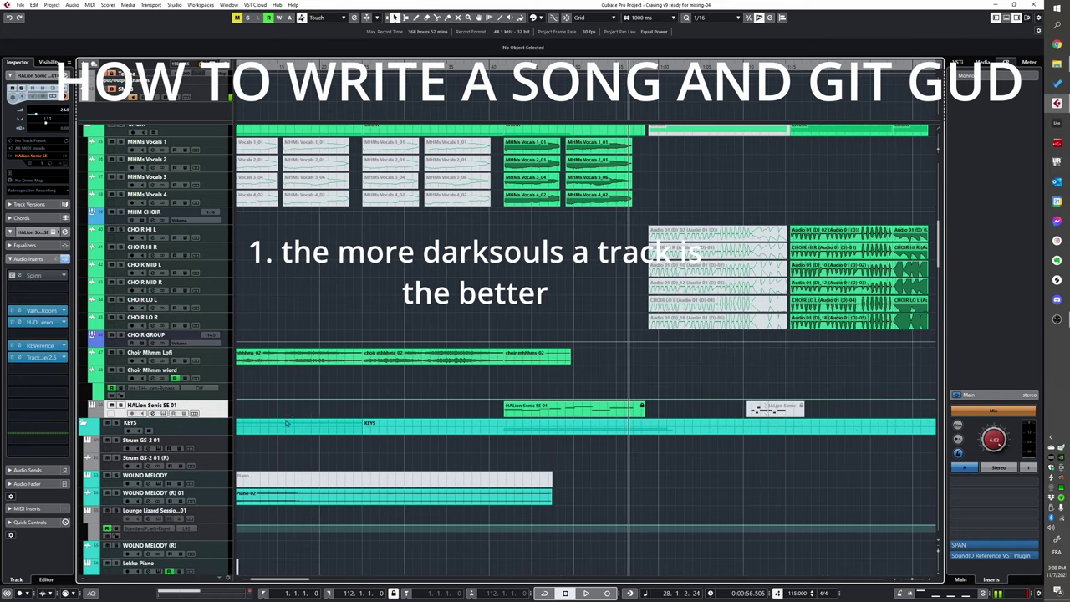
# Step: Play the transition after the third choir section while looking over the choir and main vocal tracks, and stop playback
pyautogui.scroll(2, 488, 255)
pyautogui.scroll(-3, 479, 256)
pyautogui.hscroll(3, 470, 276)
pyautogui.press('space')
pyautogui.scroll(5, 447, 289)
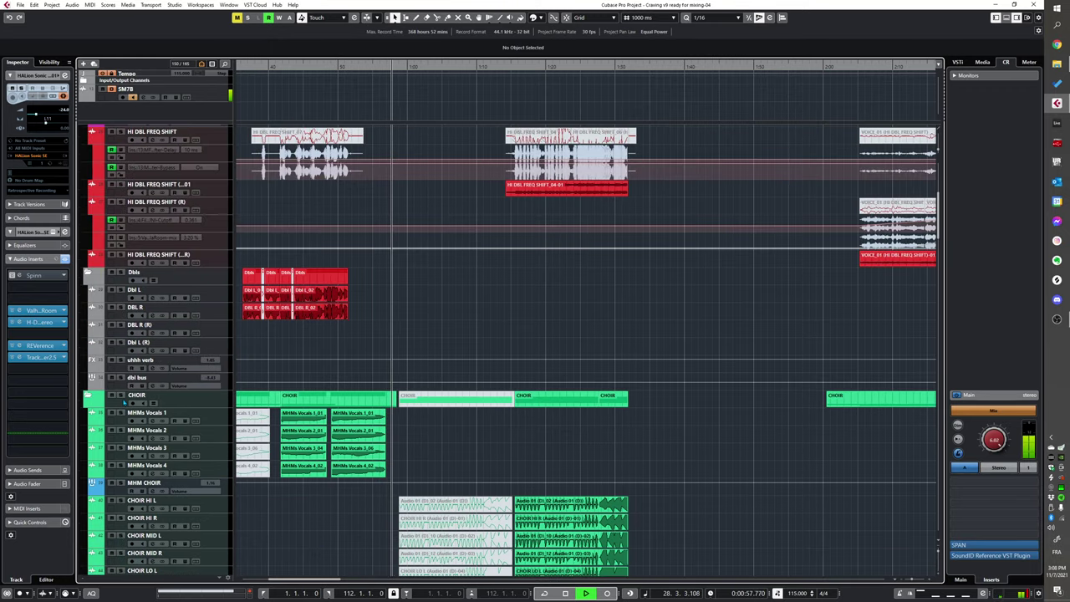
pyautogui.scroll(-3, 423, 318)
pyautogui.scroll(6, 422, 317)
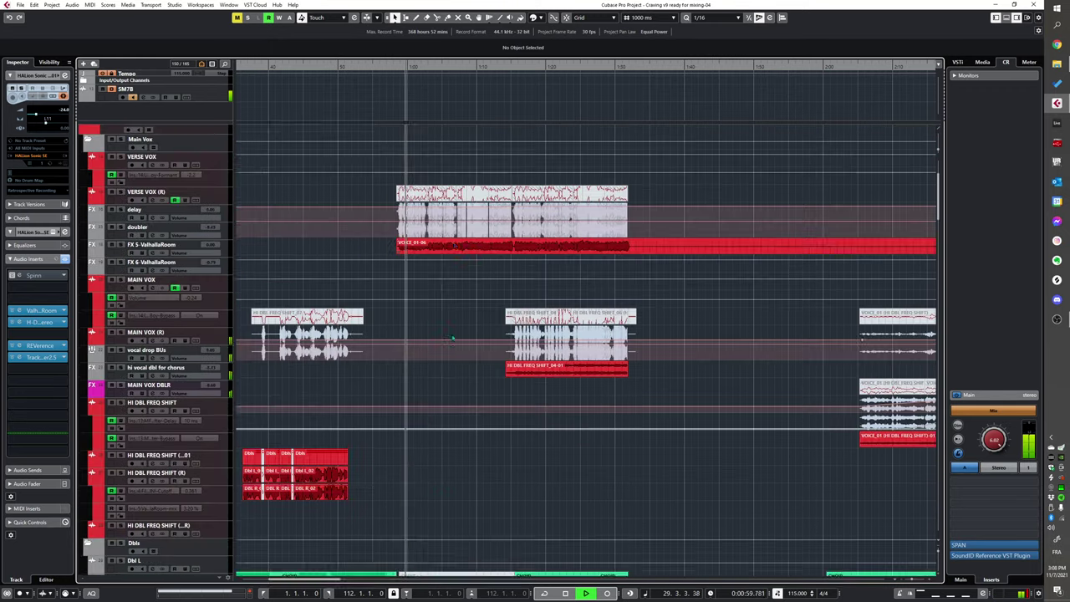
pyautogui.press('space')
# Step: Solo the KEYS folder, play the JUNO ORGAN clips from their start, select the Organ Arp track and stop playback
pyautogui.scroll(-12, 395, 448)
pyautogui.hscroll(-1, 435, 392)
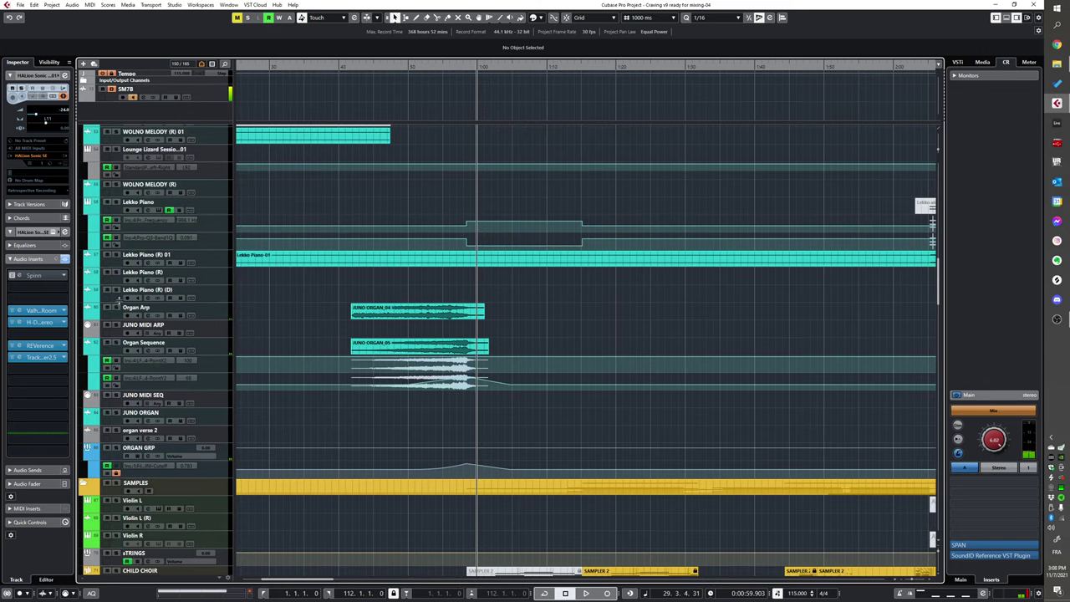
pyautogui.scroll(2, 155, 211)
pyautogui.click(116, 152)
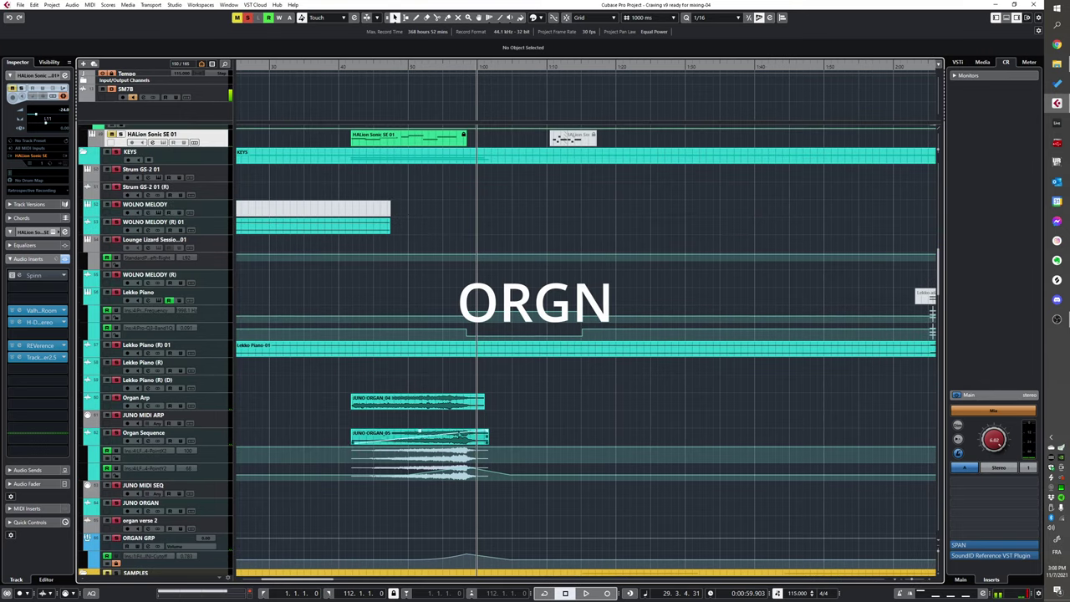
pyautogui.press('h')
pyautogui.click(300, 388)
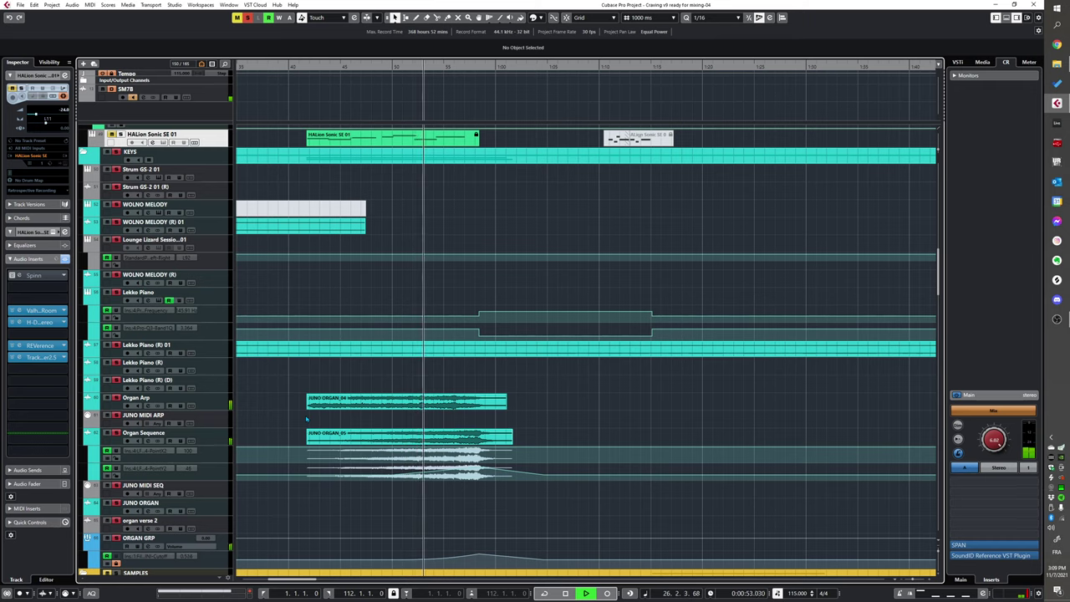
pyautogui.click(215, 402)
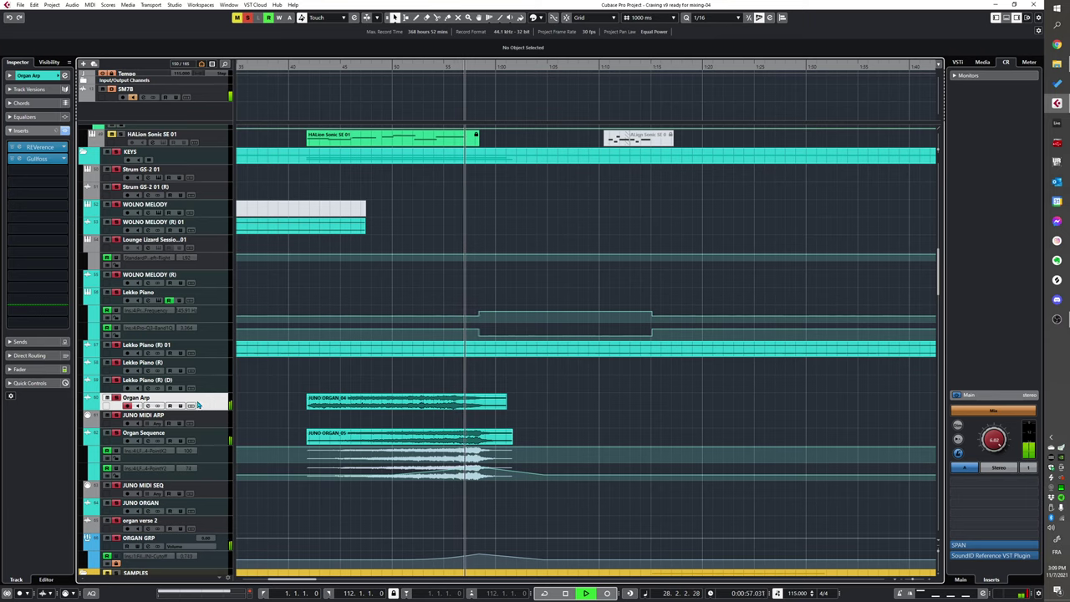
pyautogui.press('space')
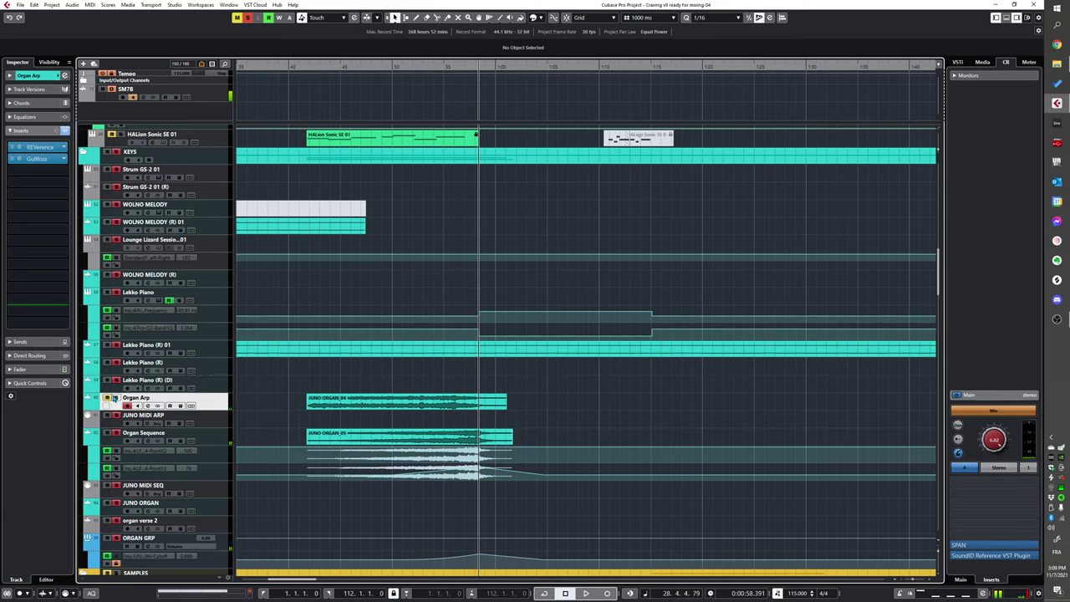
# Step: Play the full mix from the start of the third choir section and solo the FX folder
pyautogui.scroll(1, 335, 399)
pyautogui.scroll(8, 341, 393)
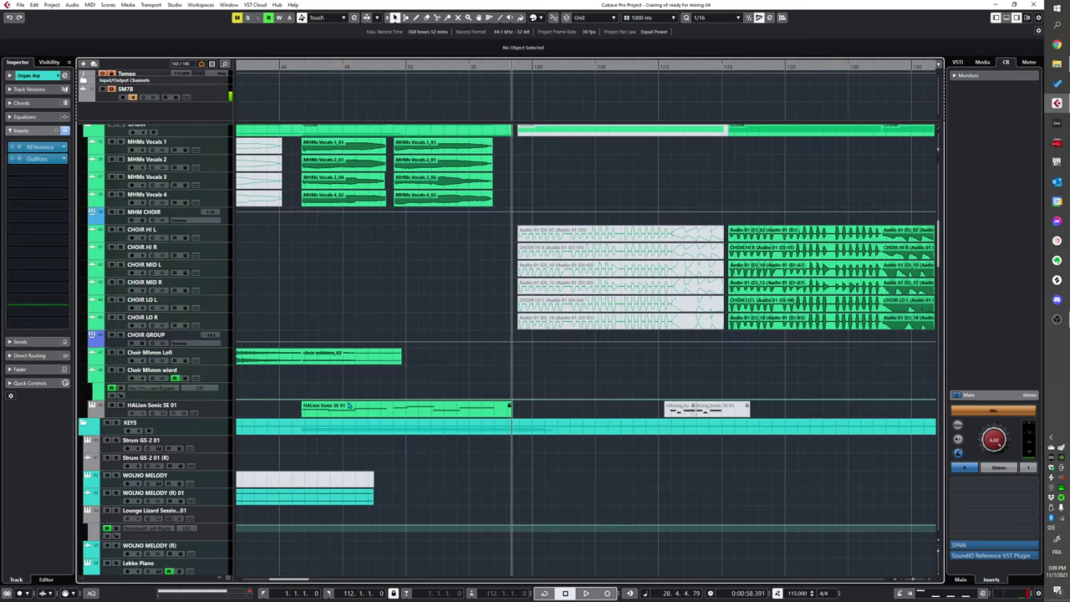
pyautogui.scroll(-4, 364, 405)
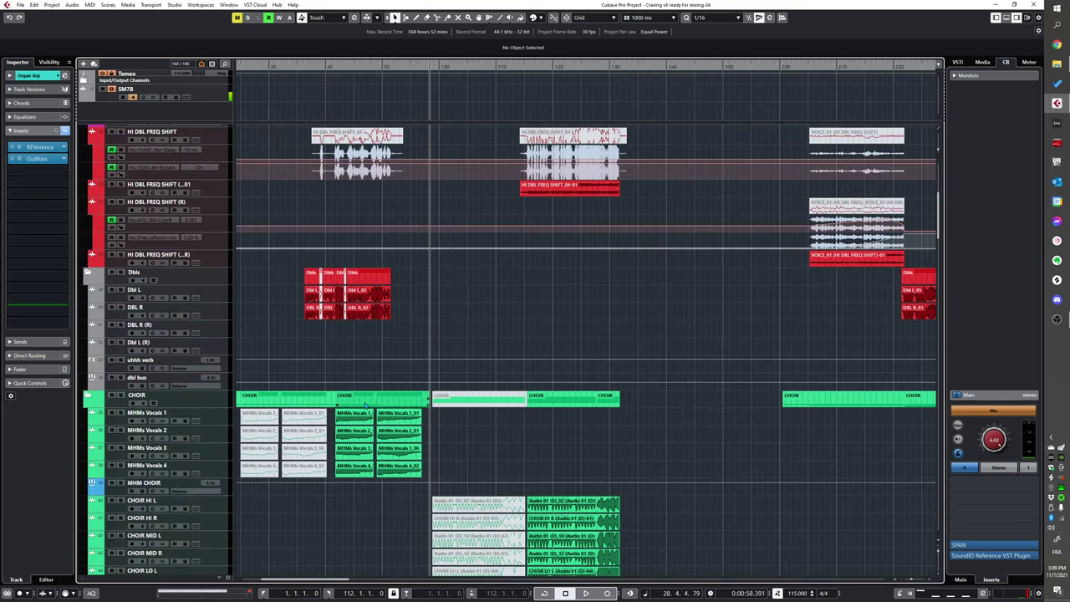
pyautogui.click(331, 504)
pyautogui.press('space')
pyautogui.scroll(-15, 390, 458)
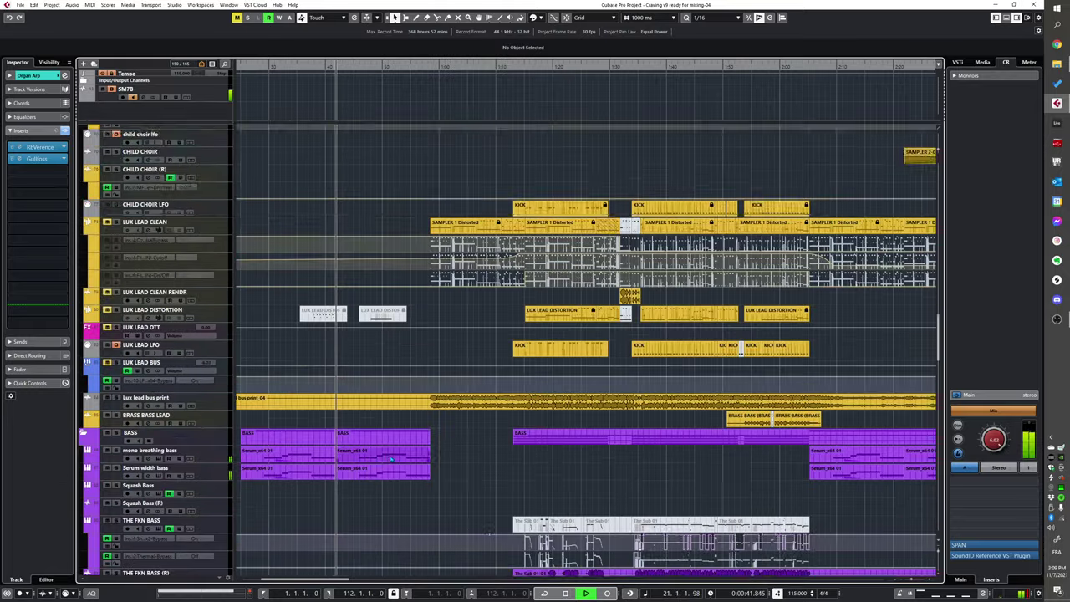
pyautogui.scroll(-15, 391, 459)
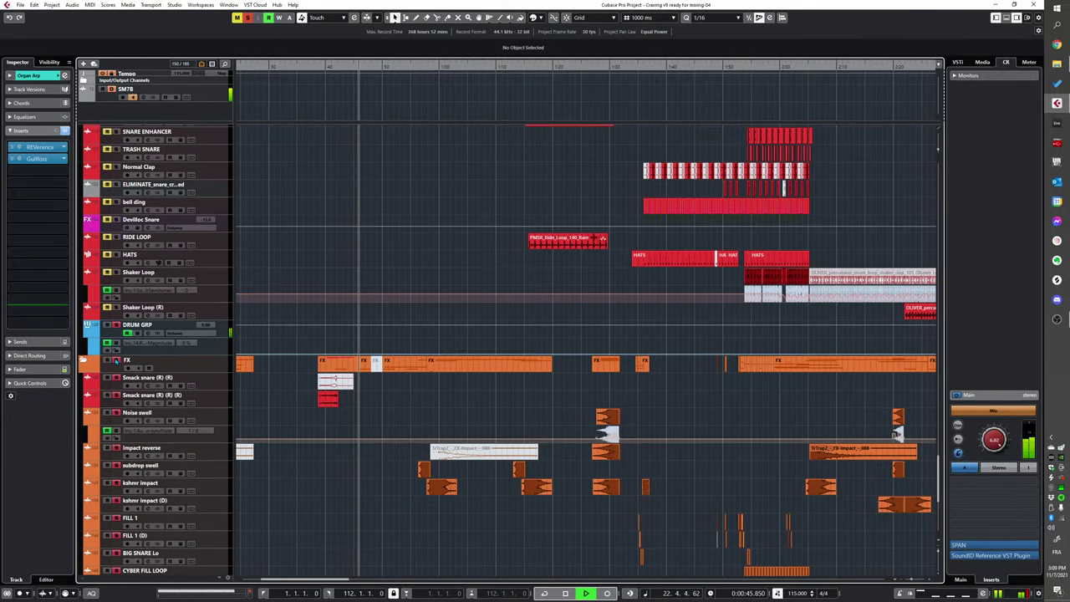
# Step: Look over the soloed FX tracks, unsolo the FX folder and examine the subdrop swell and kshmr impact clips during playback
pyautogui.scroll(-8, 333, 476)
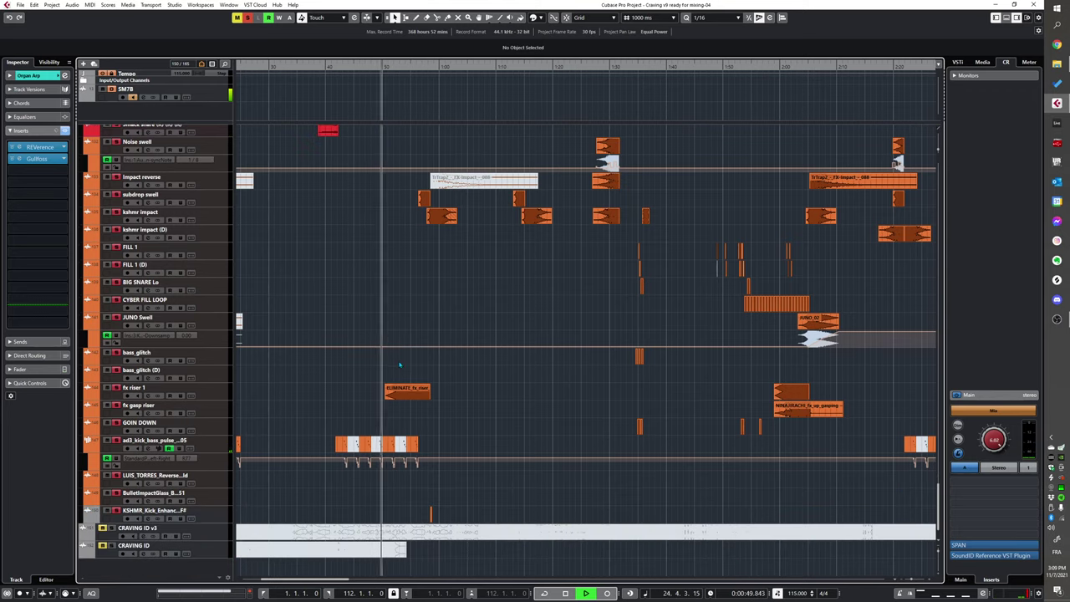
pyautogui.scroll(5, 394, 368)
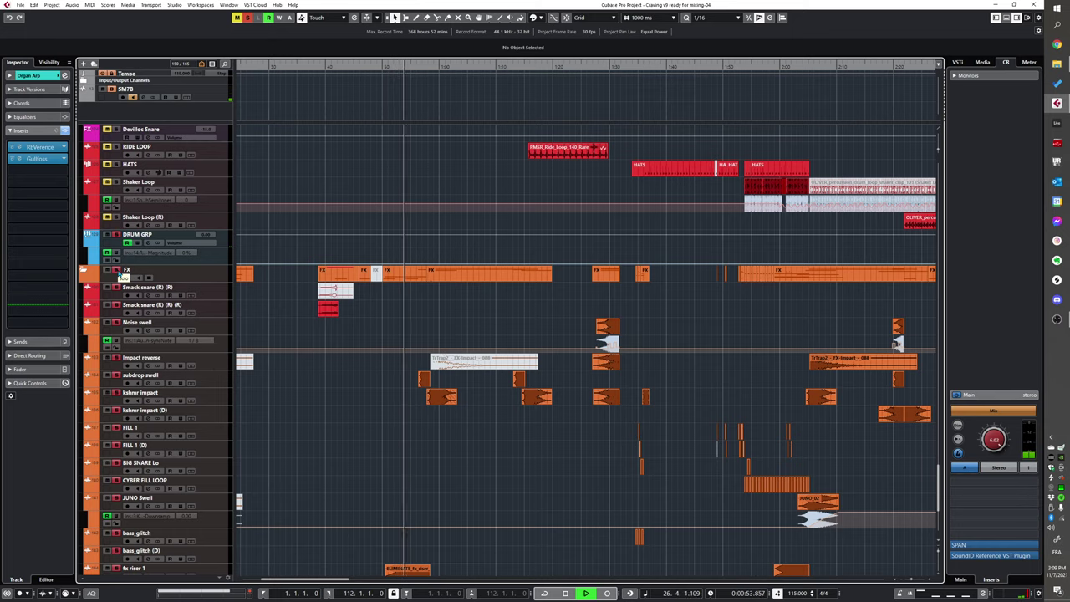
pyautogui.scroll(5, 410, 480)
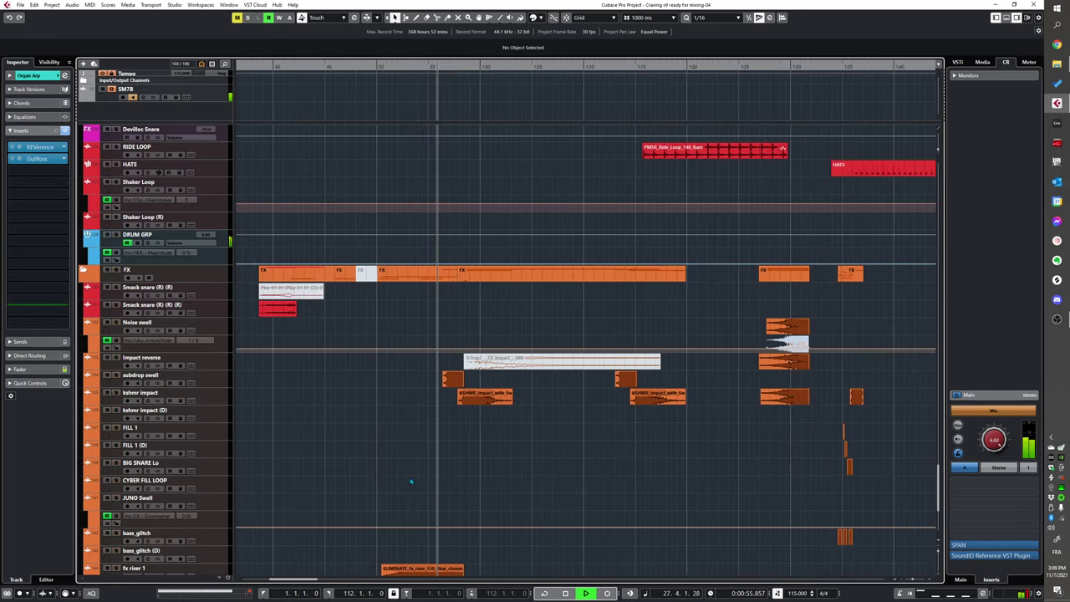
pyautogui.hscroll(2, 476, 476)
pyautogui.hscroll(-2, 479, 468)
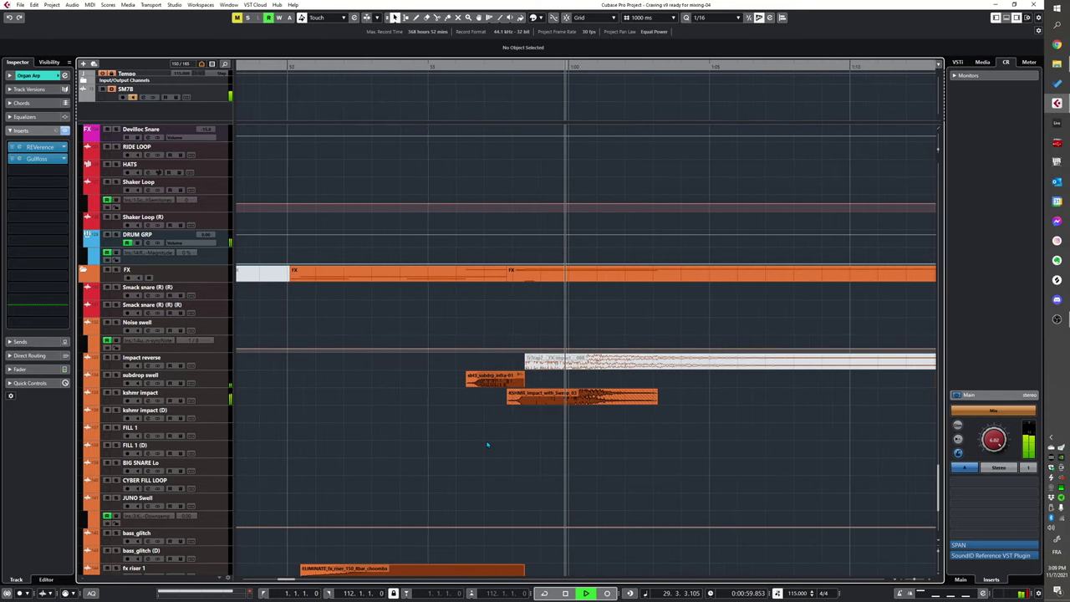
# Step: Stop playback and look over the bass automation, DRUMS and FX tracks around the subdrop swell and impact clips
pyautogui.scroll(-3, 442, 418)
pyautogui.scroll(2, 439, 468)
pyautogui.scroll(10, 463, 473)
pyautogui.scroll(-3, 445, 450)
pyautogui.scroll(-2, 446, 451)
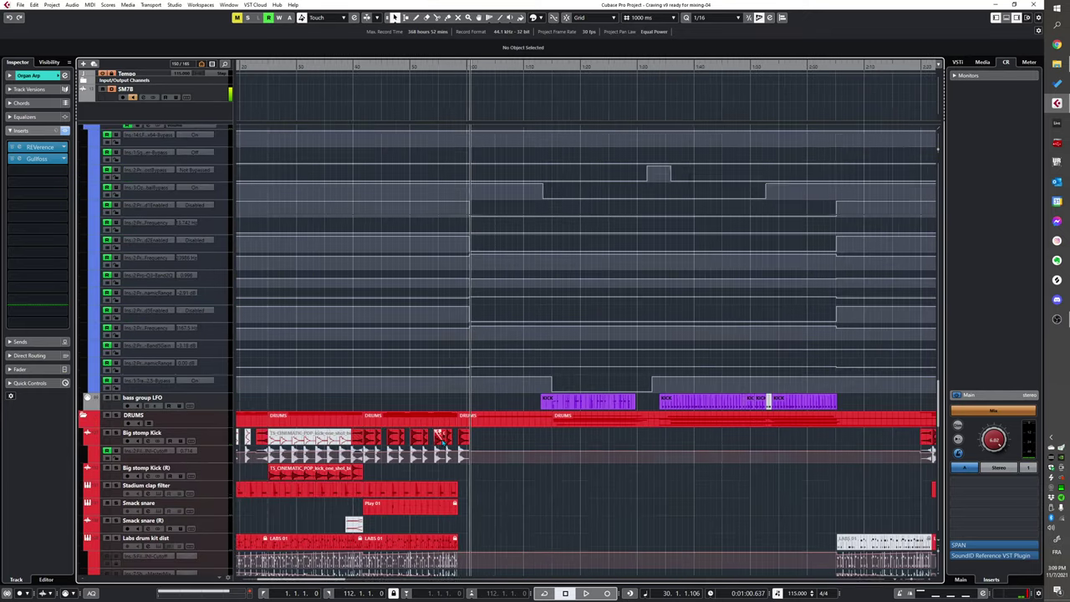
pyautogui.scroll(-10, 293, 502)
pyautogui.scroll(-5, 300, 451)
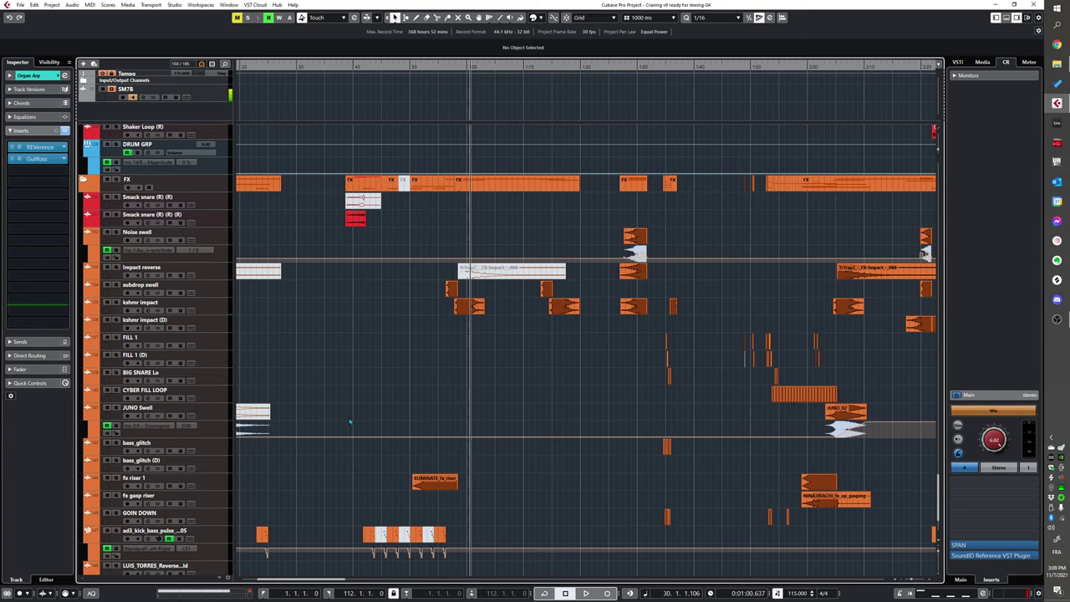
pyautogui.scroll(2, 434, 432)
pyautogui.scroll(2, 472, 381)
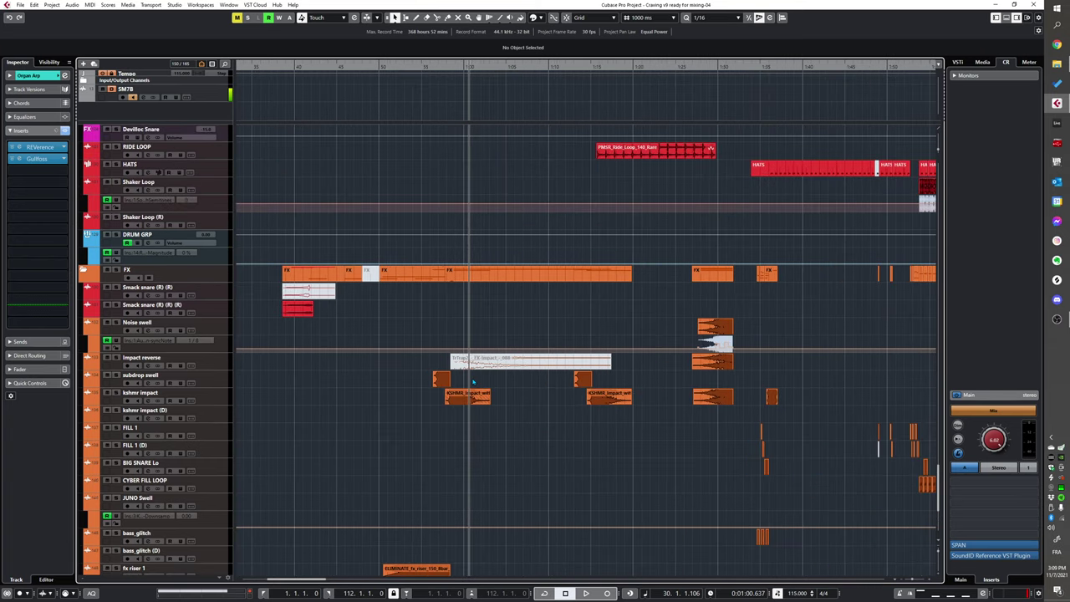
# Step: Look over the drum, keys, choir and FX tracks, ending on the VOCALS folder with its verse and main vocal tracks
pyautogui.scroll(6, 472, 381)
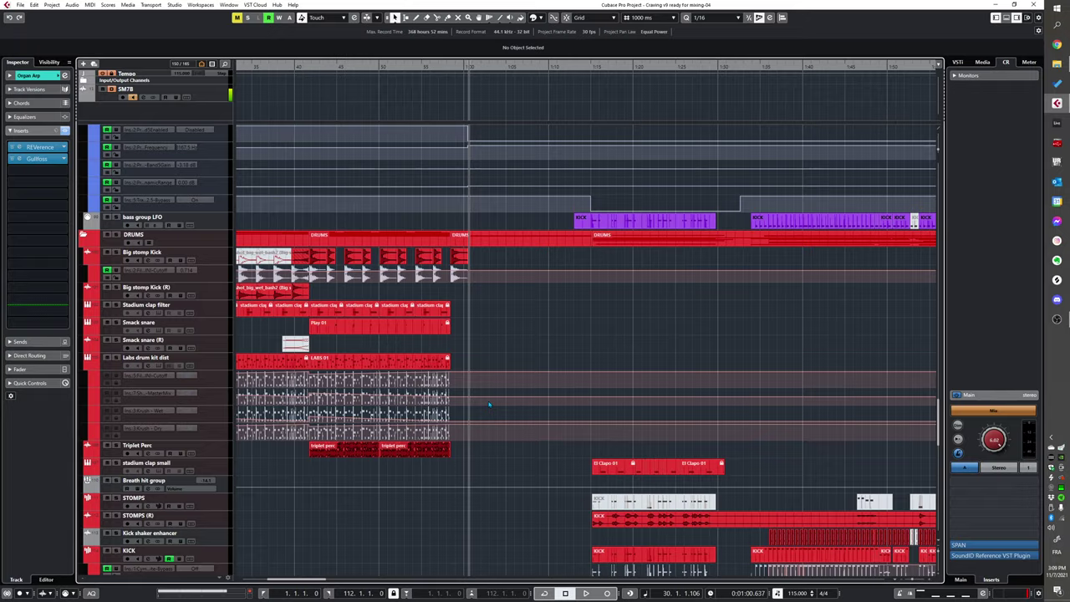
pyautogui.scroll(10, 490, 418)
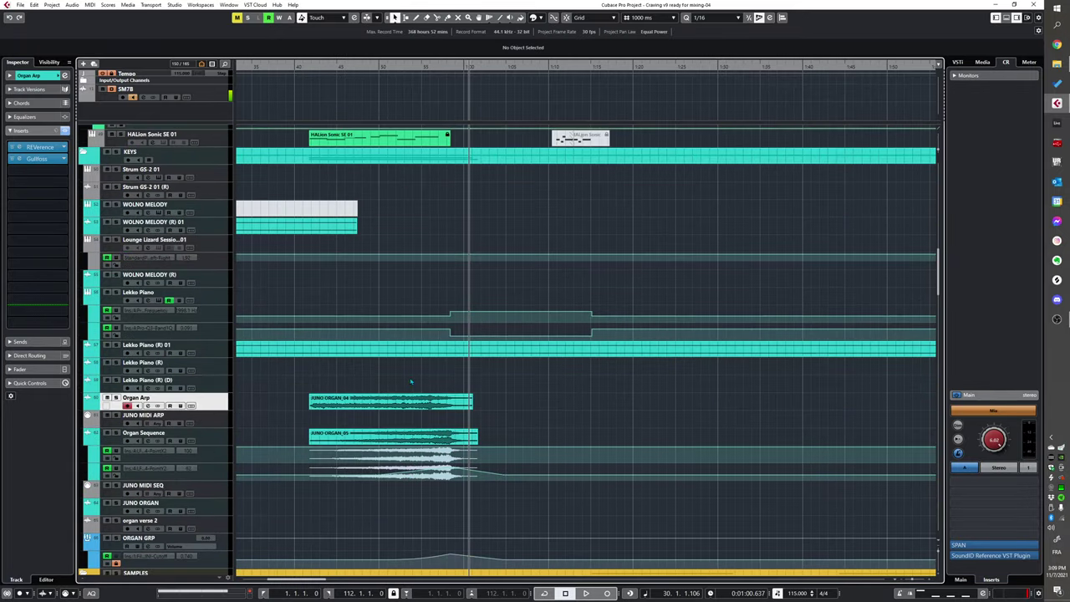
pyautogui.scroll(-2, 401, 384)
pyautogui.scroll(6, 398, 383)
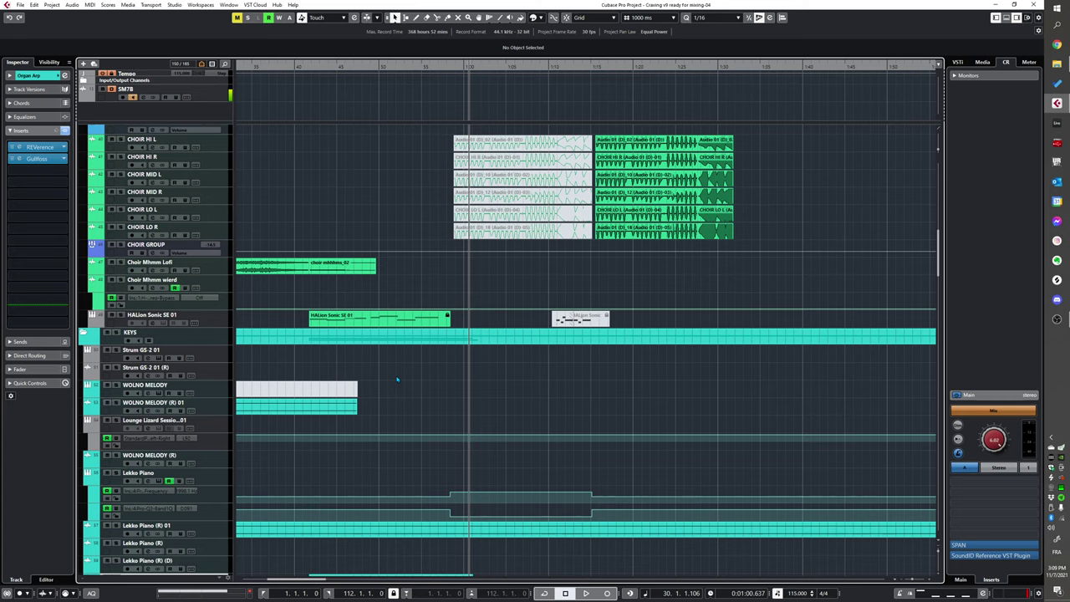
pyautogui.scroll(-15, 408, 380)
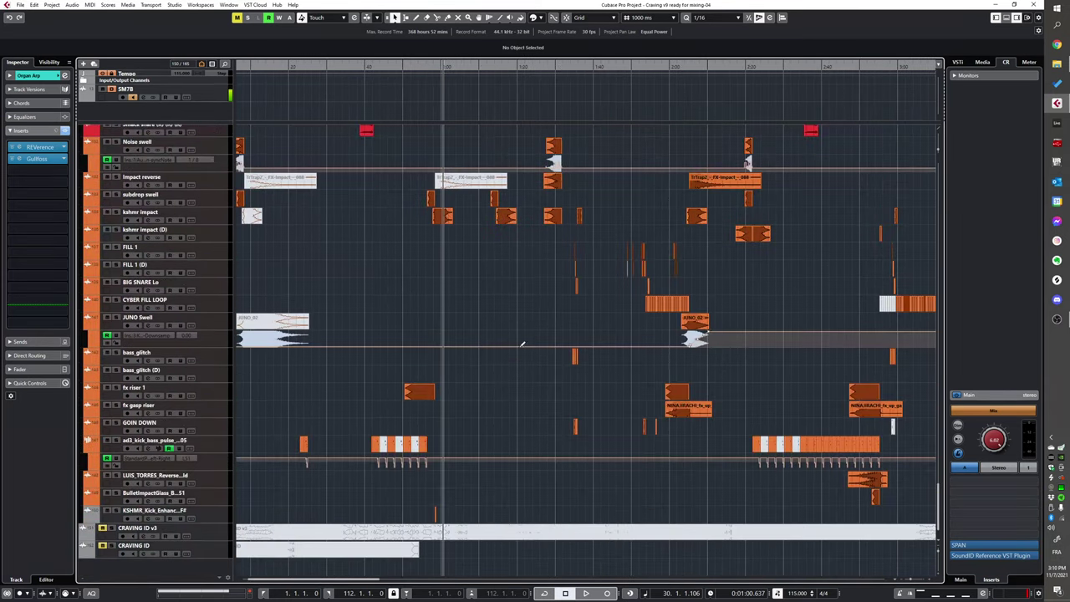
pyautogui.scroll(15, 496, 377)
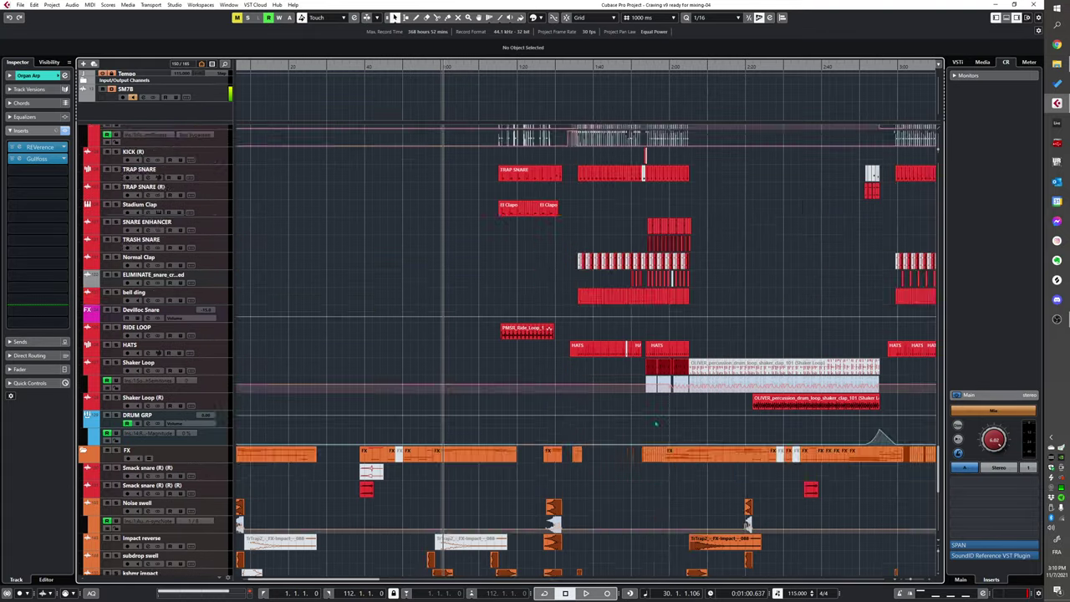
pyautogui.scroll(20, 496, 377)
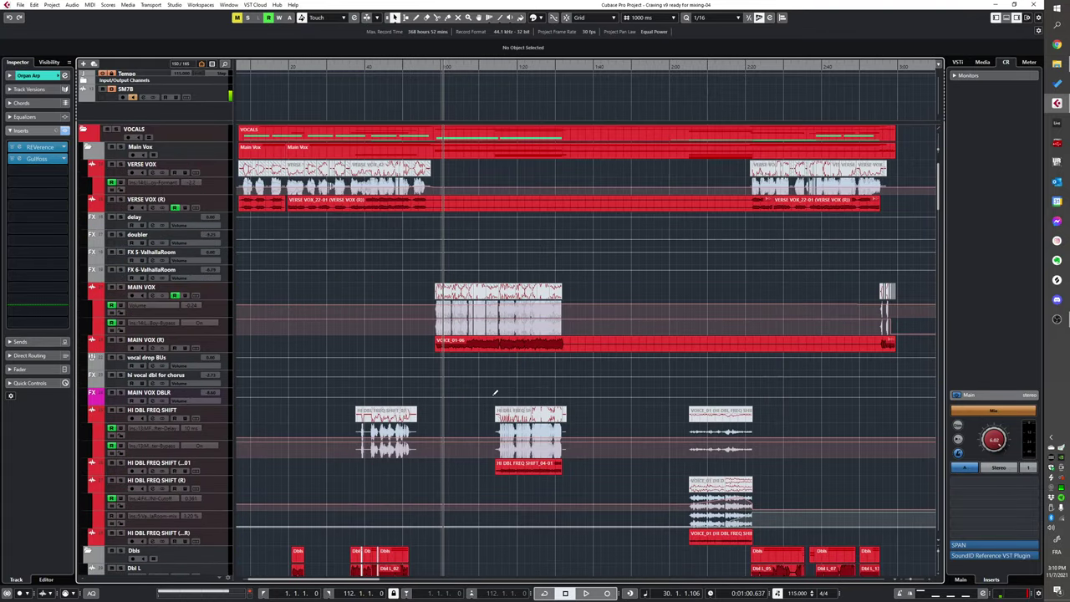
pyautogui.scroll(3, 474, 413)
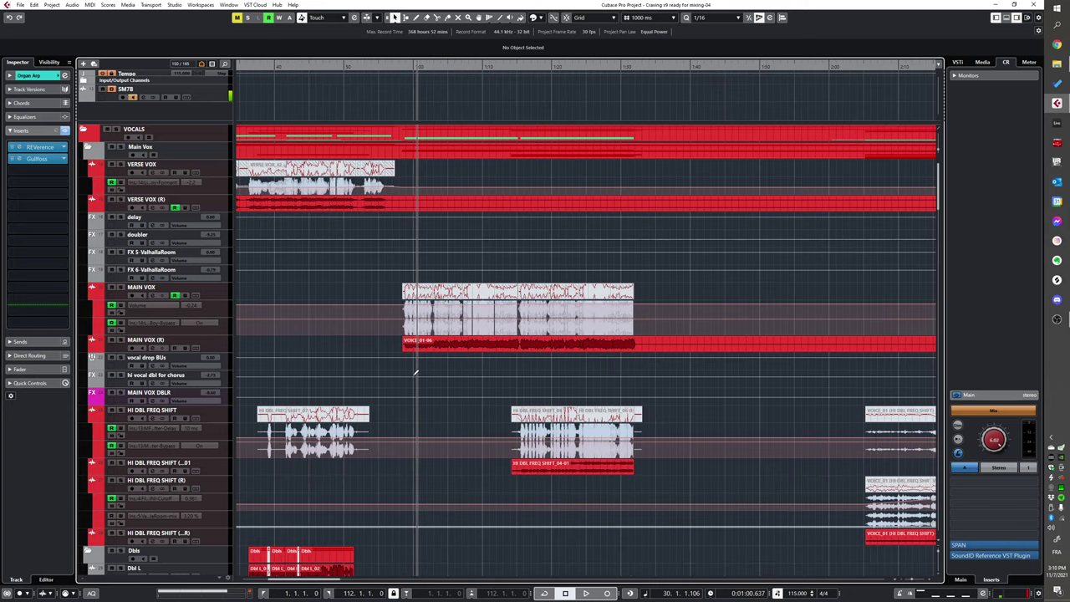
pyautogui.scroll(-3, 414, 371)
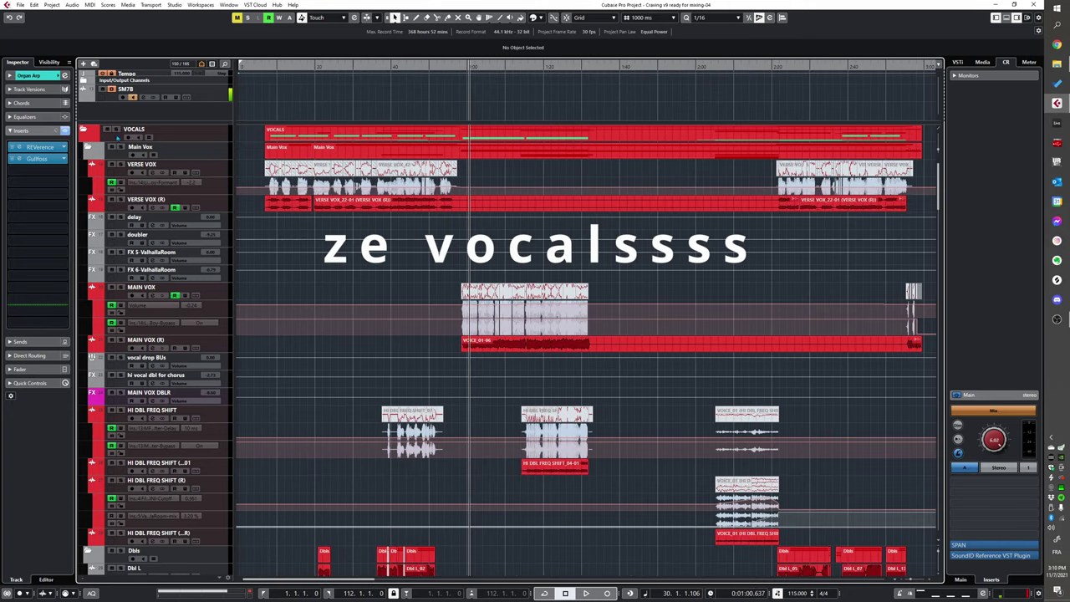
# Step: Solo the VOCALS folder, play from just before the first verse vocal clip and stop partway through the verse
pyautogui.click(116, 129)
pyautogui.click(260, 208)
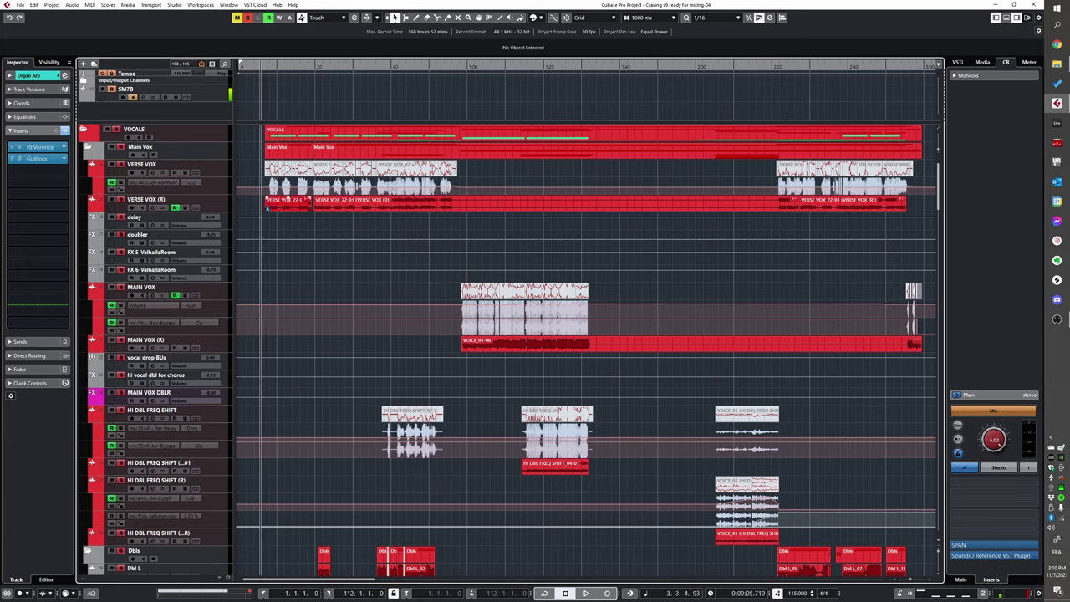
pyautogui.press('space')
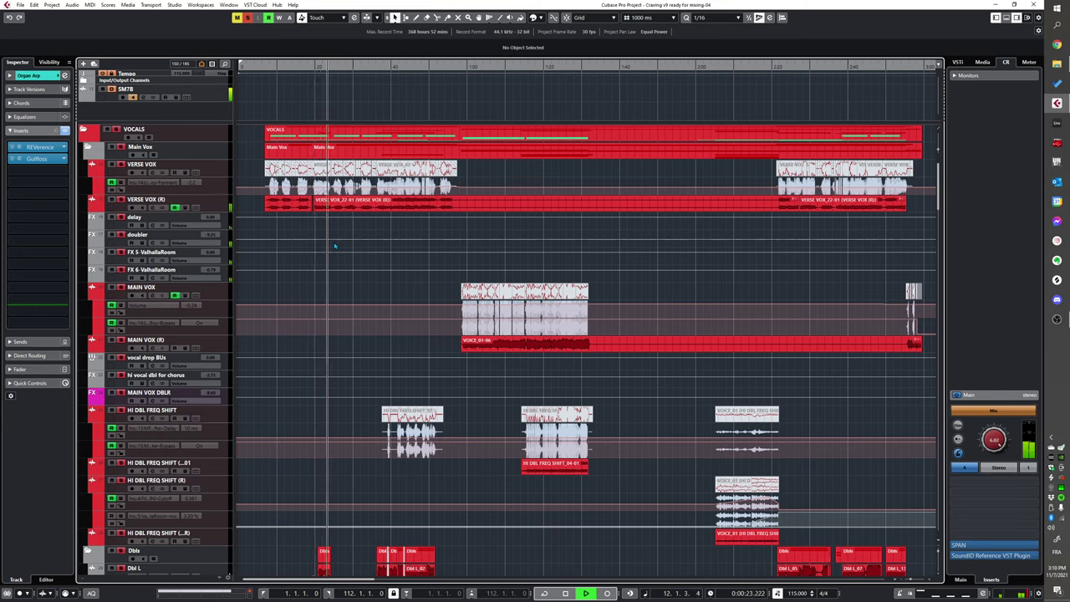
pyautogui.press('space')
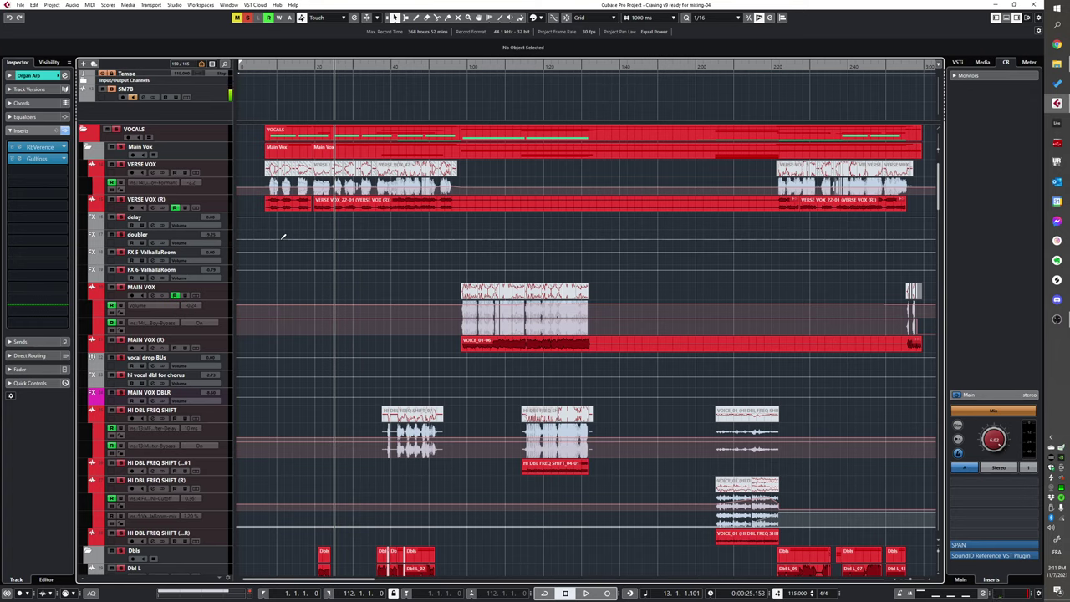
# Step: Solo only the VERSE VOX (R) track, set the playback position at its first clip and examine the verse vocal clips
pyautogui.press('h')
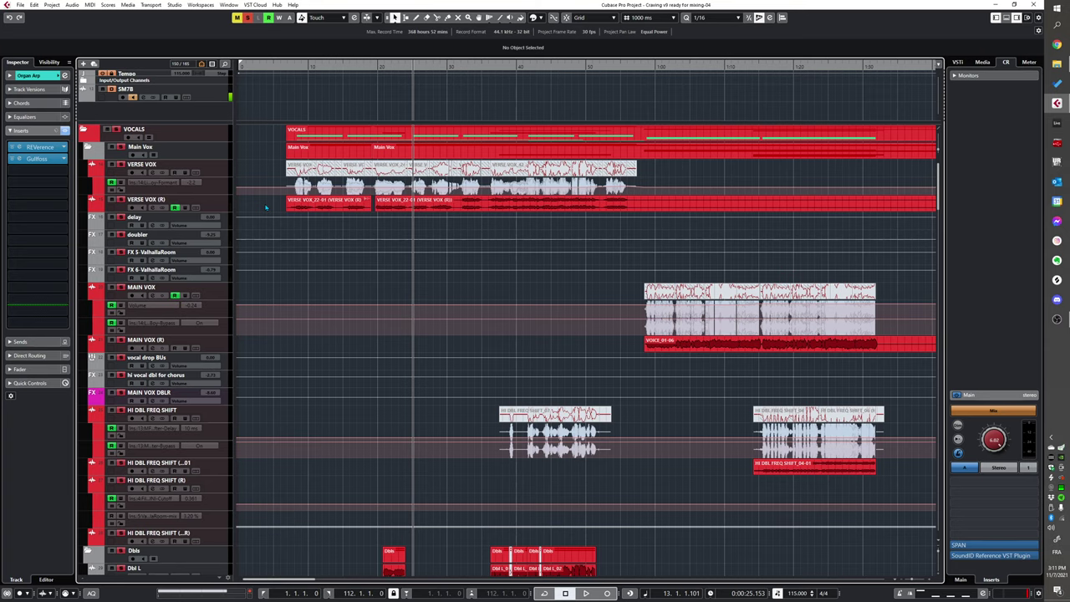
pyautogui.scroll(2, 323, 216)
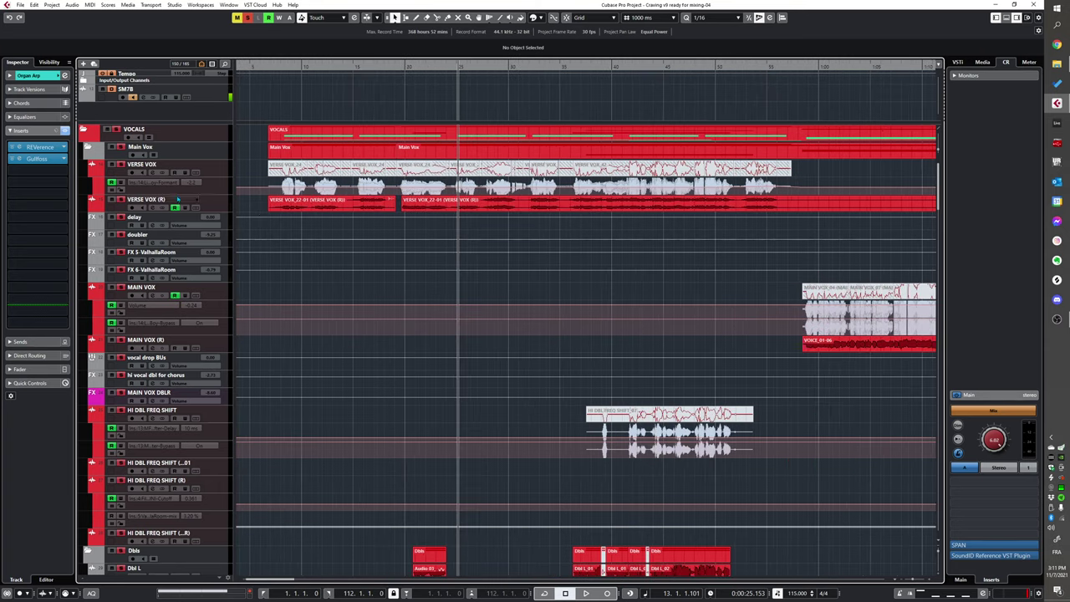
pyautogui.keyDown('ctrl'); pyautogui.click(121, 198); pyautogui.keyUp('ctrl')
pyautogui.click(266, 205)
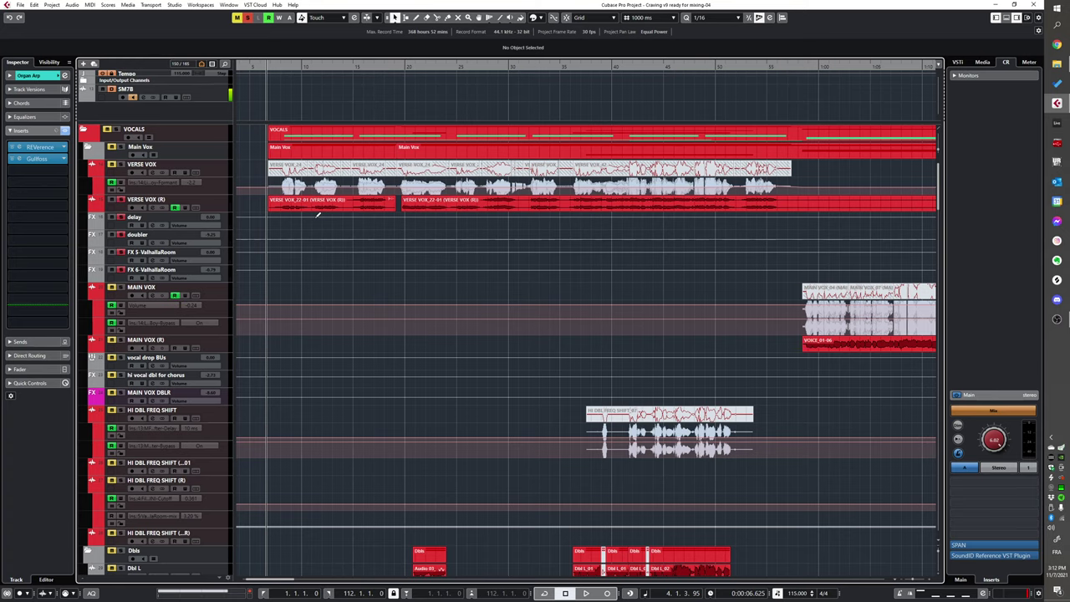
pyautogui.click(303, 203)
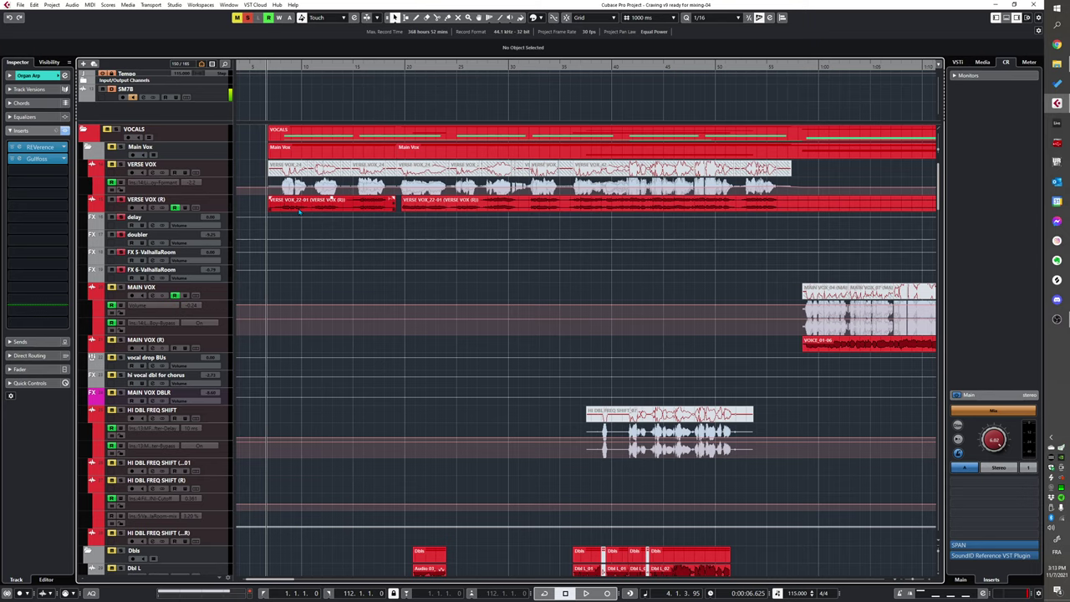
pyautogui.scroll(1, 358, 226)
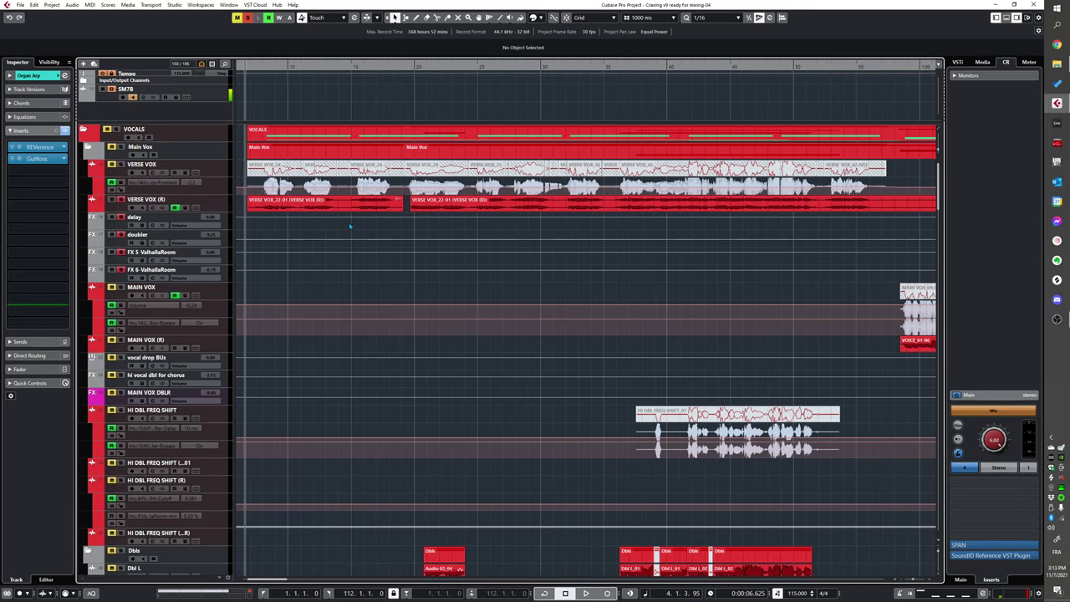
pyautogui.scroll(-1, 399, 218)
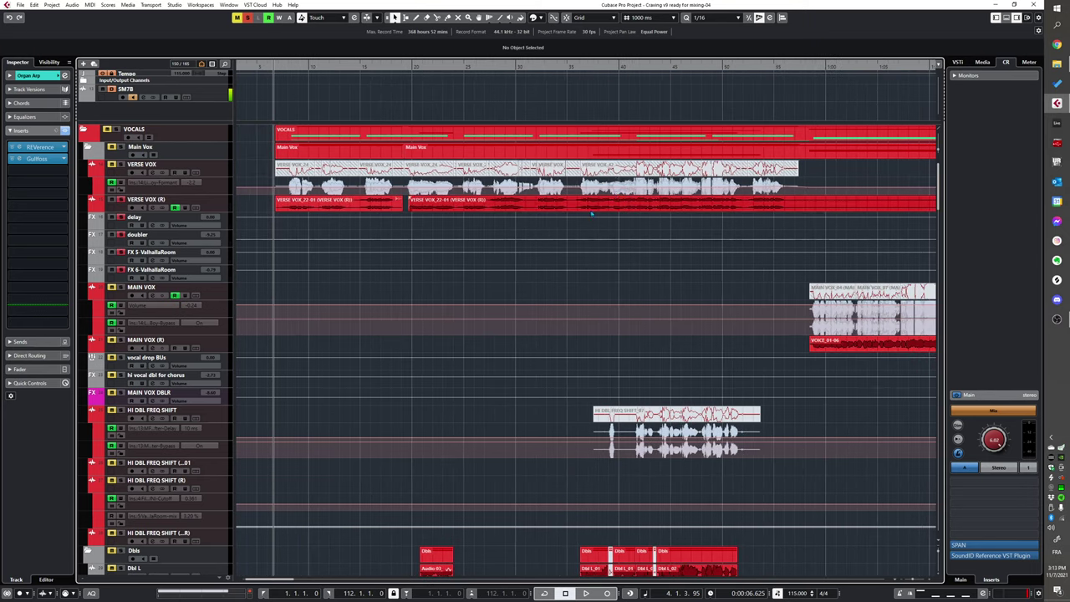
# Step: Enlarge the VERSE VOX formant automation lane and examine its curve near the end of the first verse
pyautogui.click(219, 194)
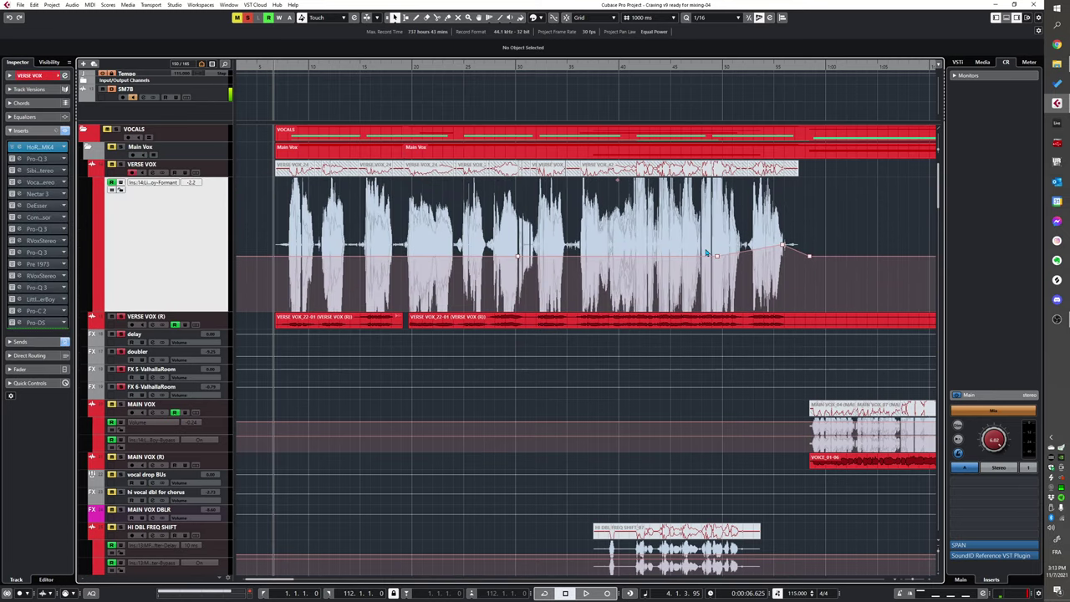
pyautogui.scroll(-5, 493, 263)
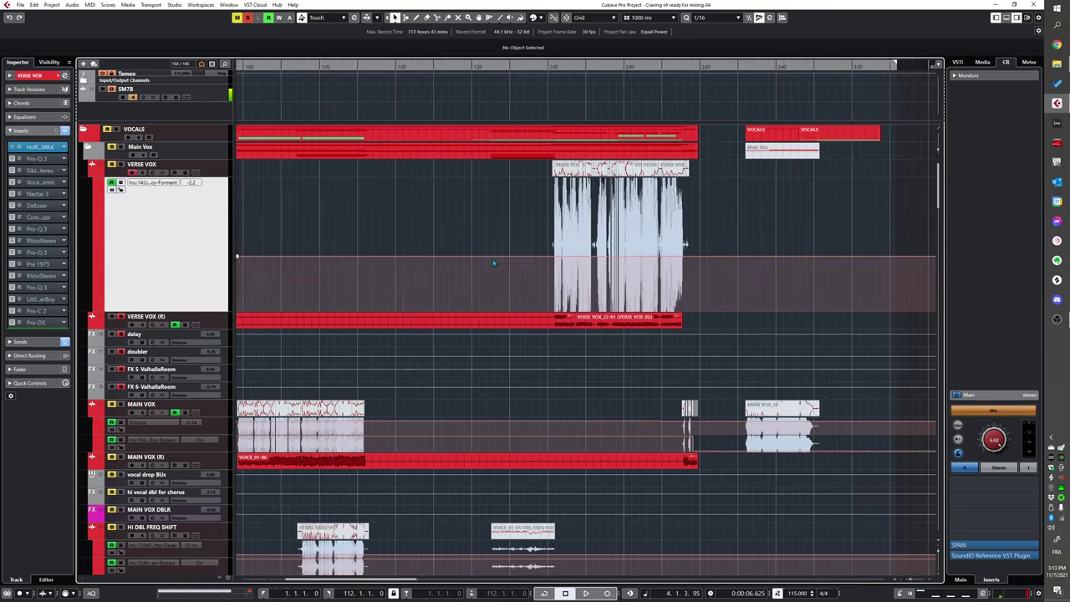
pyautogui.scroll(4, 438, 246)
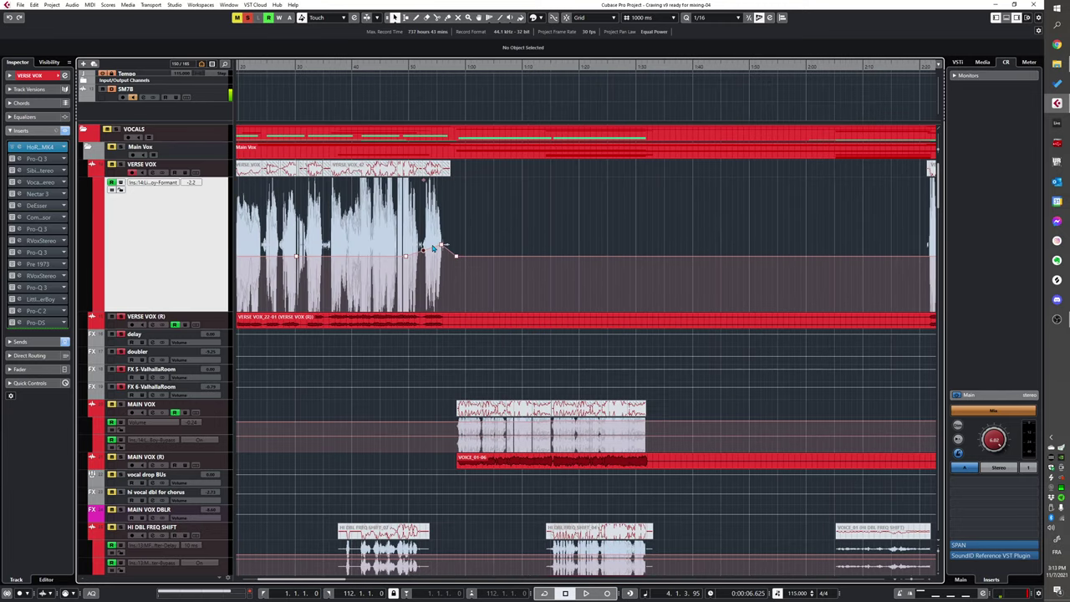
pyautogui.scroll(-3, 433, 248)
pyautogui.scroll(-6, 417, 259)
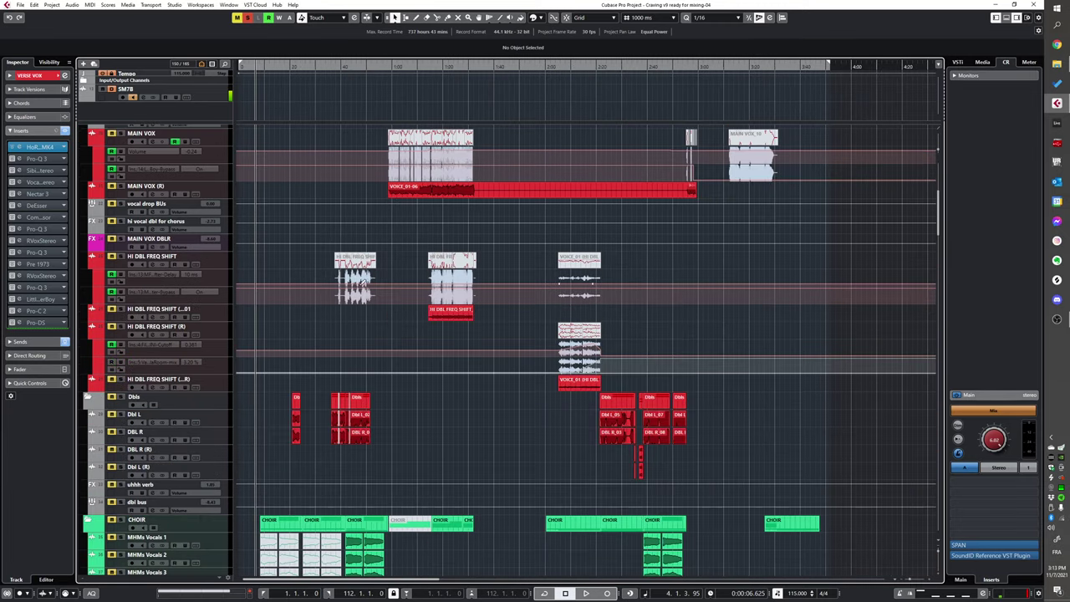
pyautogui.scroll(3, 379, 290)
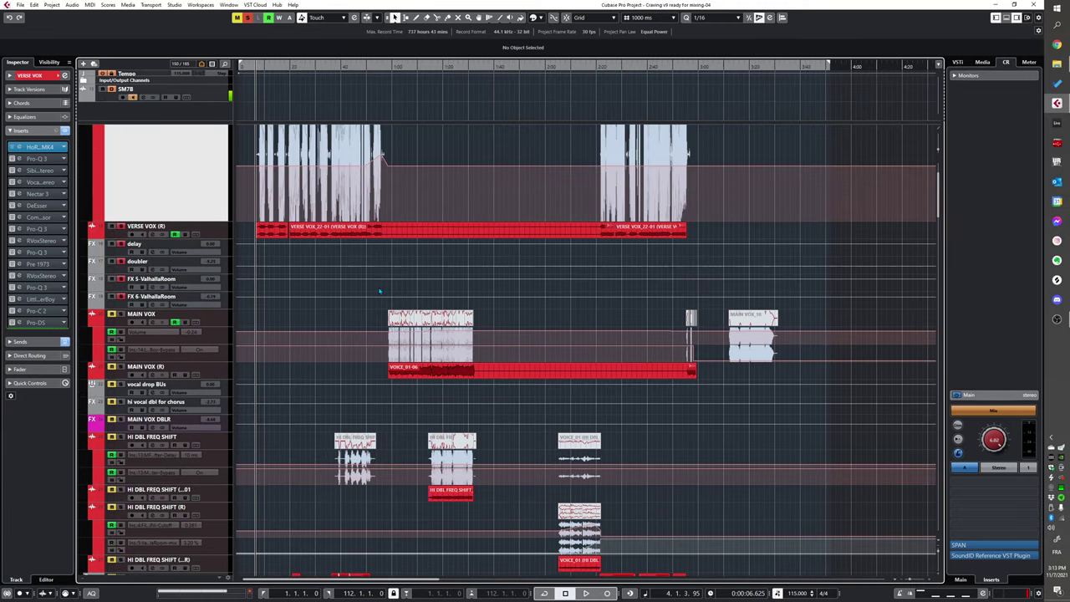
pyautogui.scroll(2, 379, 291)
pyautogui.scroll(2, 376, 284)
pyautogui.scroll(5, 375, 278)
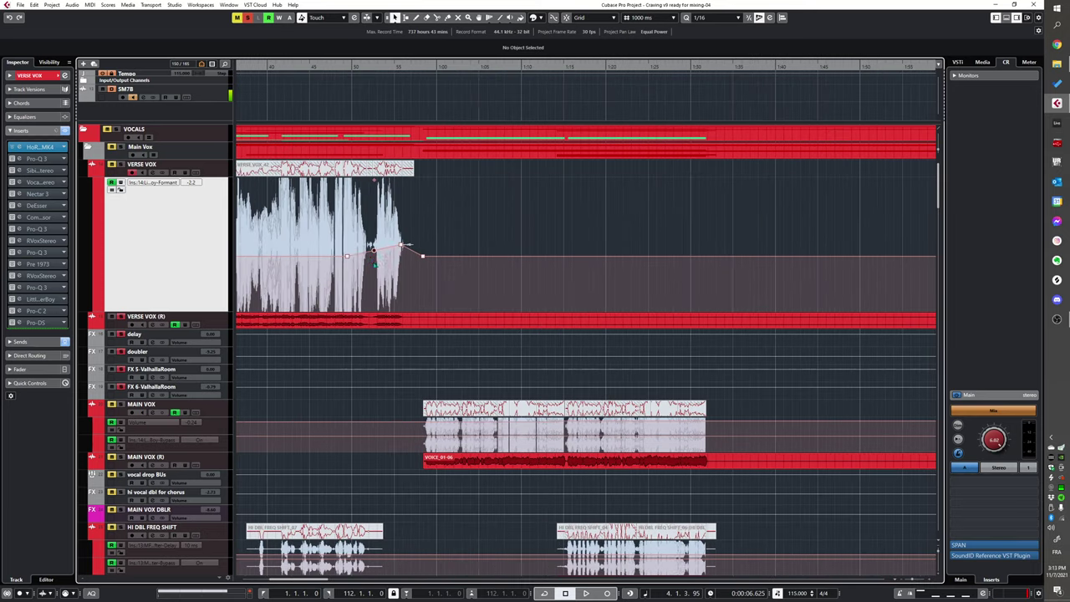
pyautogui.scroll(-3, 298, 254)
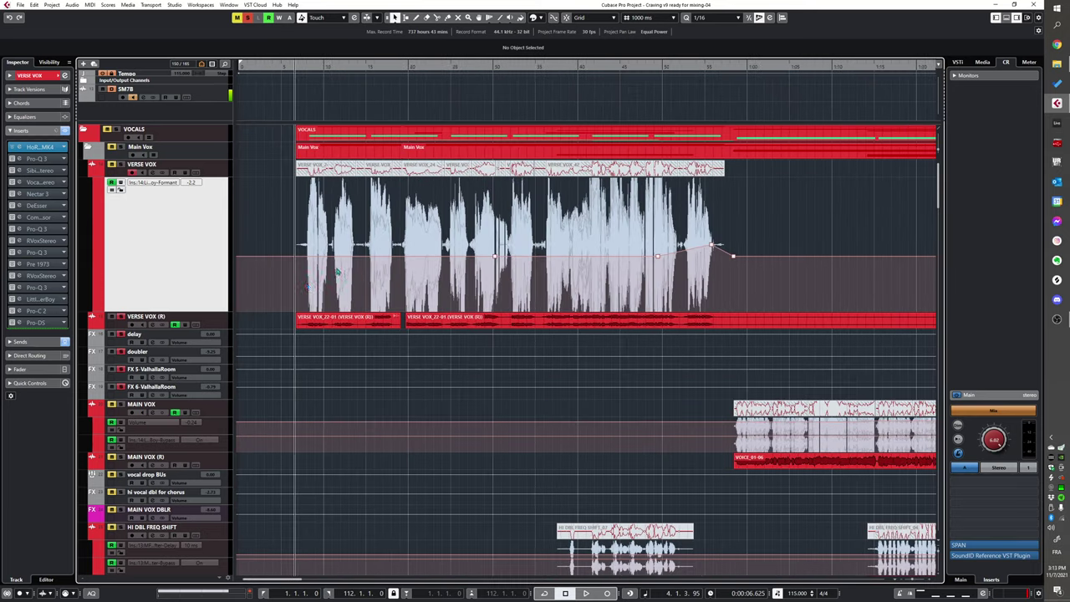
# Step: Unsolo the verse vocal and play the full mix from the start of the first verse
pyautogui.scroll(-2, 302, 228)
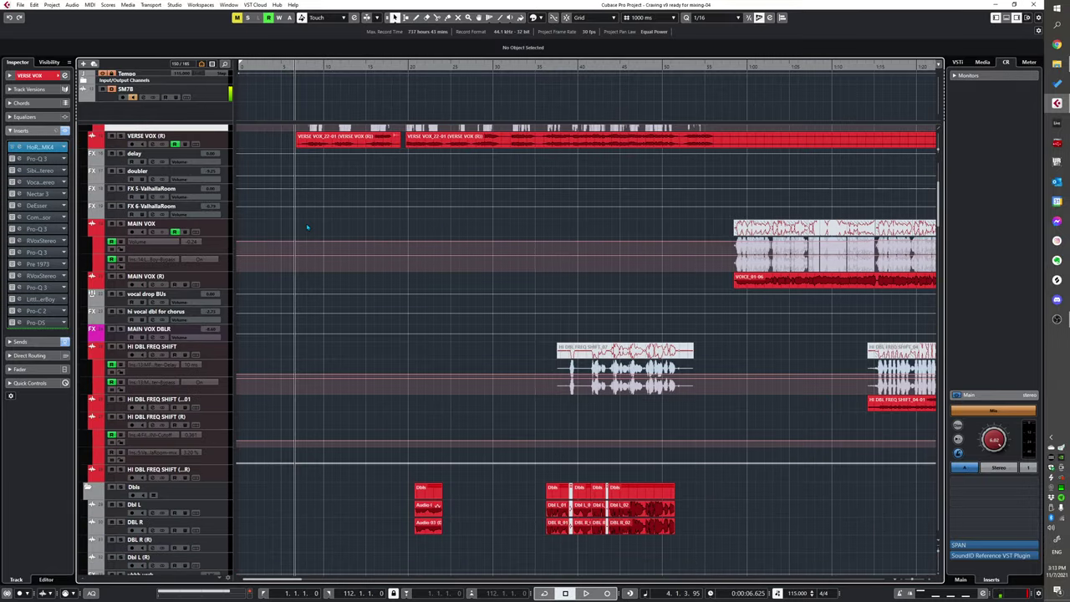
pyautogui.press('space')
pyautogui.scroll(-1, 319, 267)
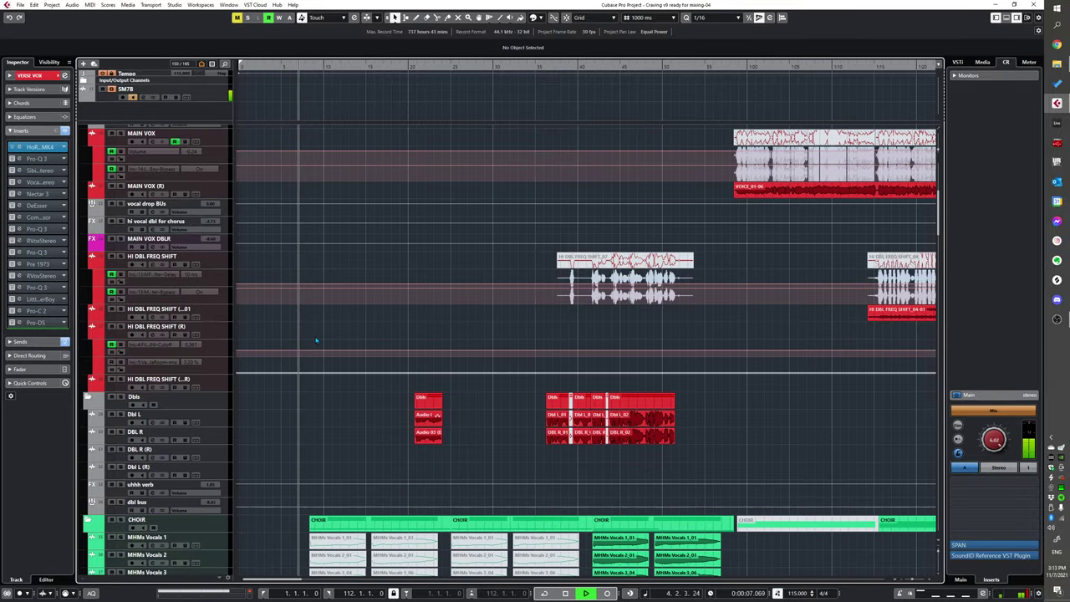
pyautogui.scroll(3, 312, 339)
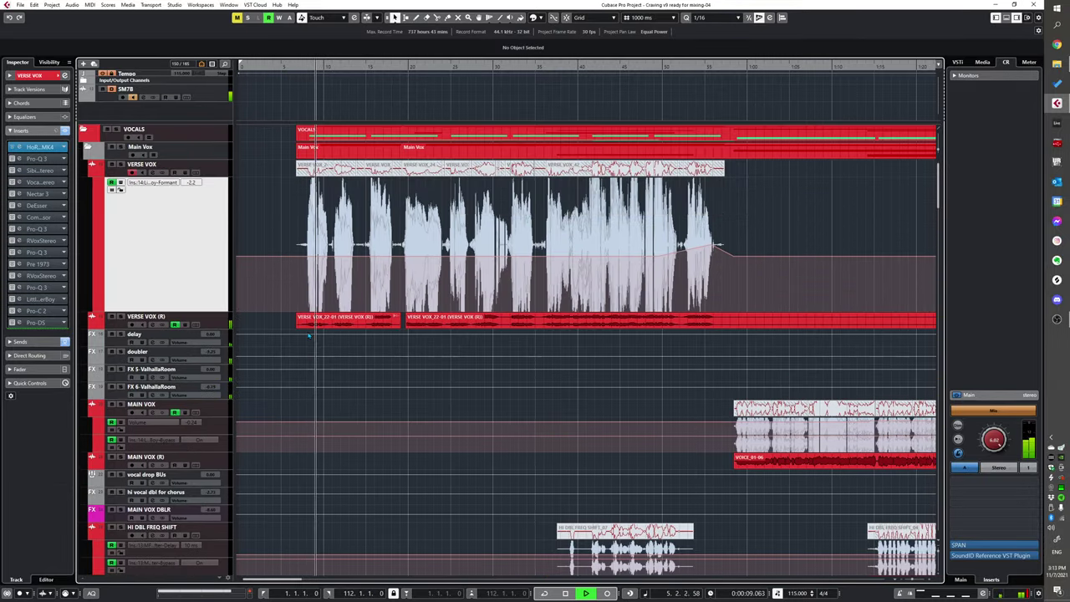
pyautogui.scroll(-1, 295, 355)
pyautogui.scroll(-2, 296, 358)
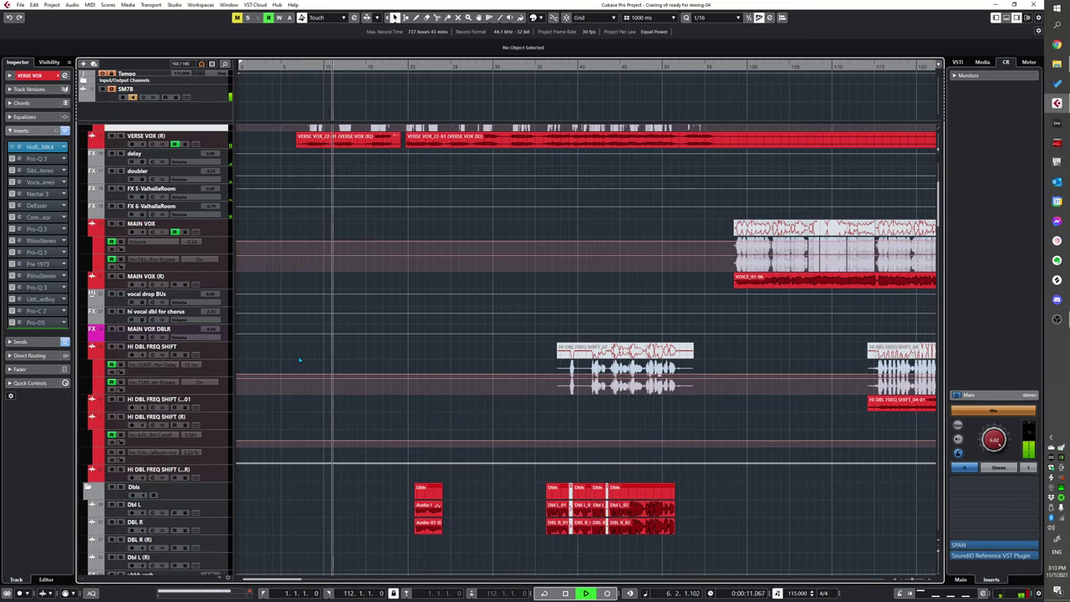
# Step: Look over the verse vocal, Dbls and choir tracks during playback, ending on the first pair of vocal double clips
pyautogui.scroll(-6, 301, 351)
pyautogui.scroll(2, 380, 284)
pyautogui.scroll(2, 387, 327)
pyautogui.scroll(2, 387, 327)
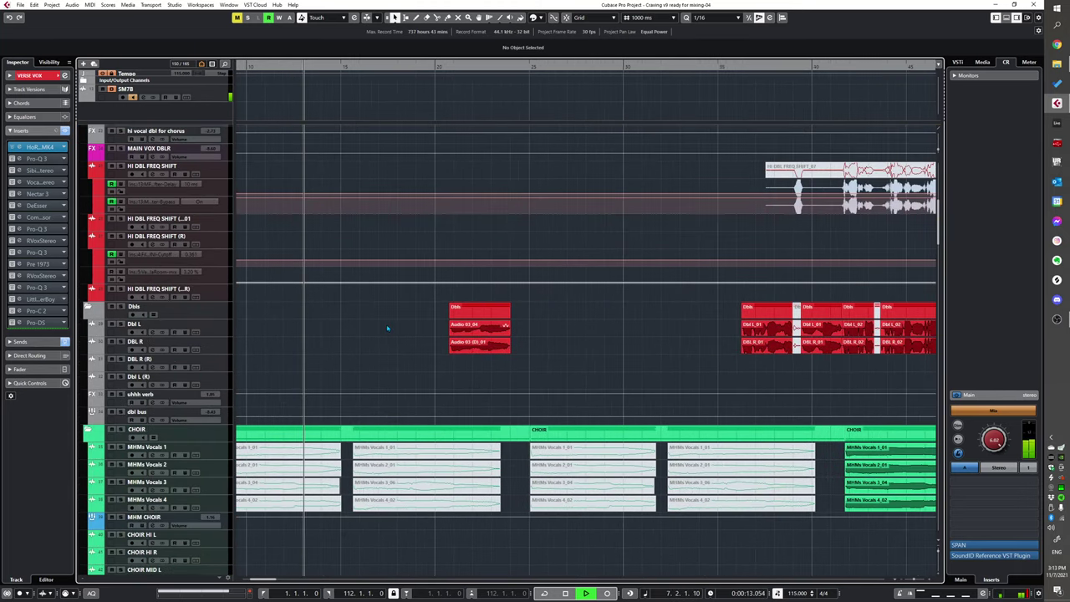
pyautogui.scroll(5, 386, 327)
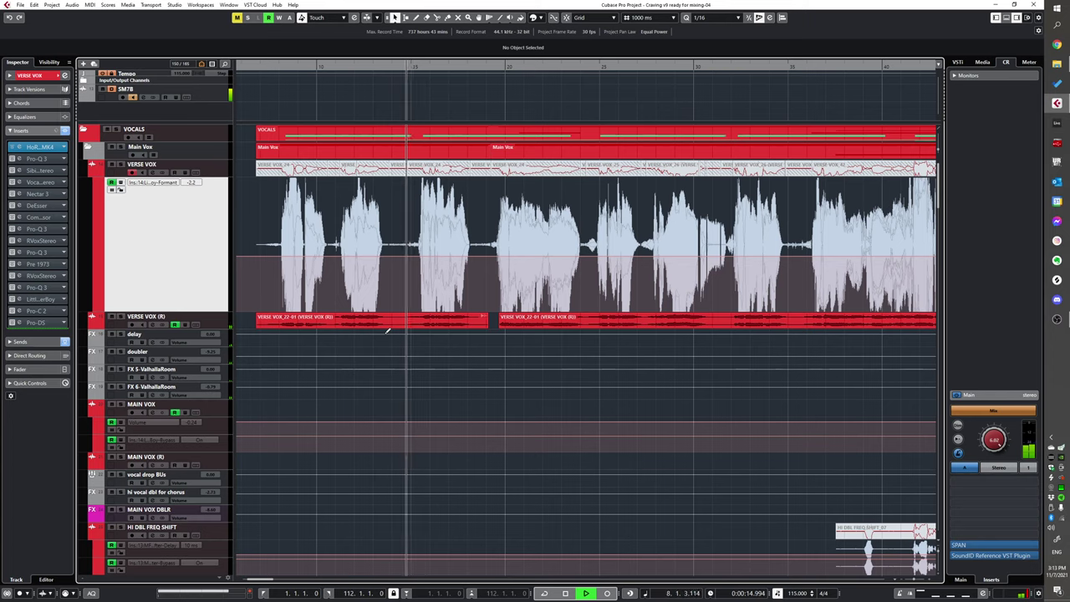
pyautogui.scroll(-2, 387, 331)
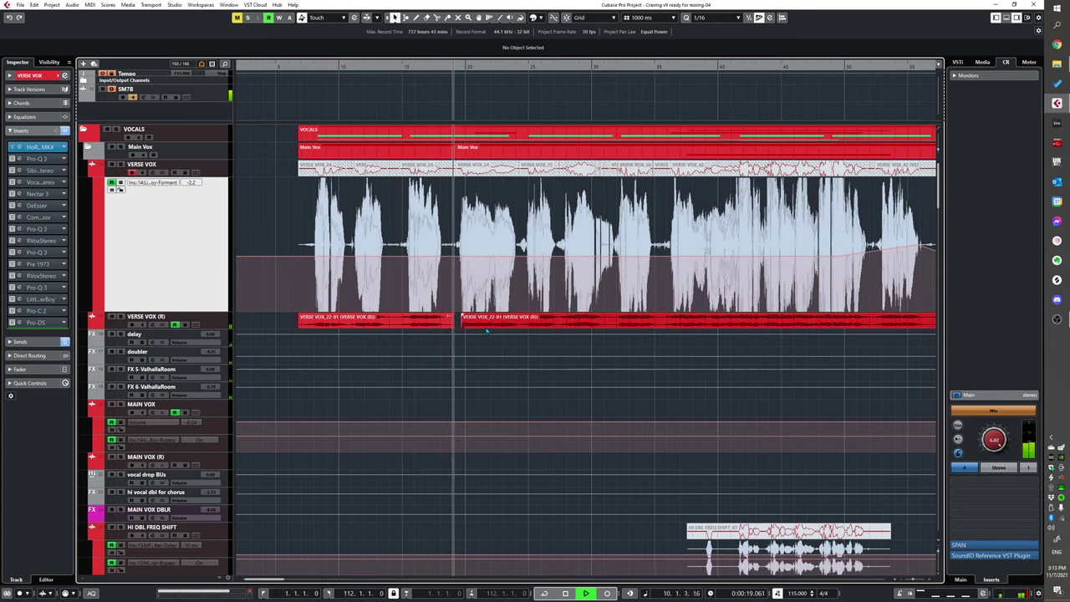
pyautogui.scroll(-5, 476, 313)
pyautogui.scroll(3, 477, 314)
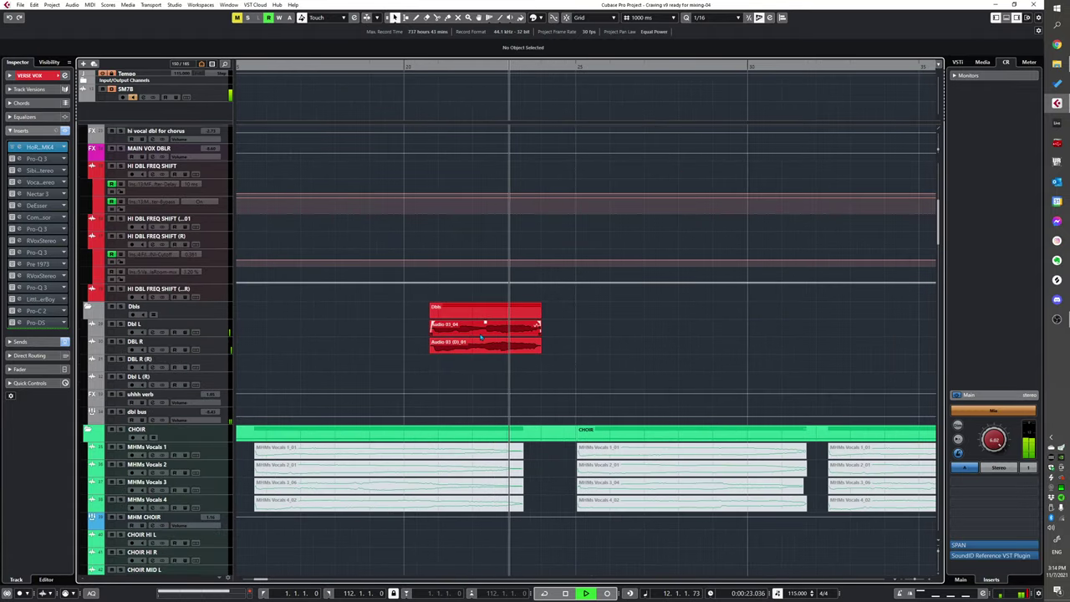
# Step: Stop playback, solo the Dbl L and DBL R tracks and play their first clips from the start
pyautogui.press('space')
pyautogui.keyDown('ctrl'); pyautogui.click(204, 352); pyautogui.keyUp('ctrl')
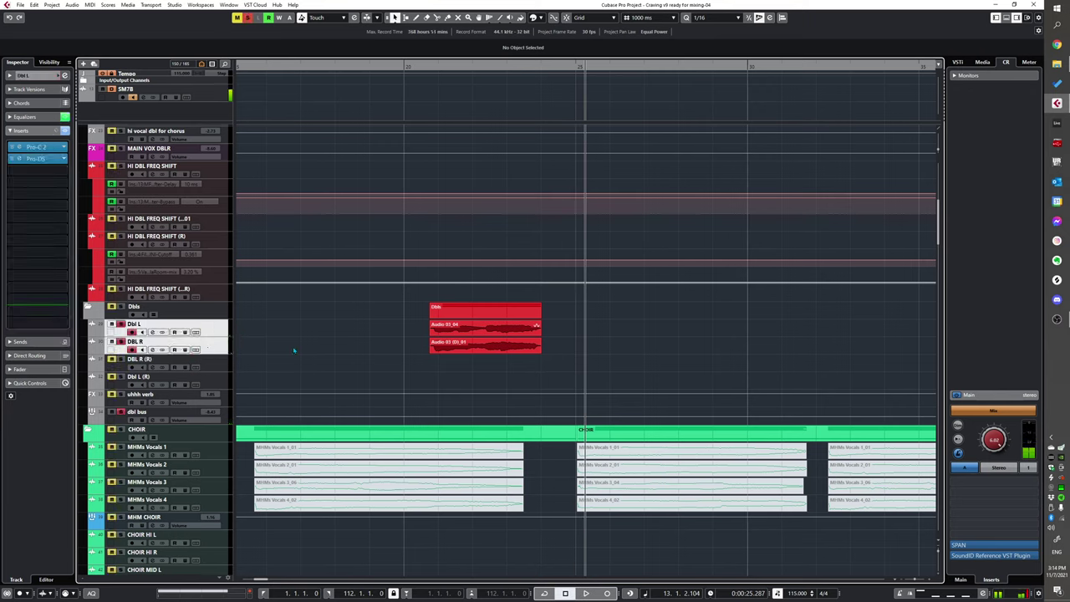
pyautogui.click(423, 326)
pyautogui.click(462, 350)
pyautogui.press('space')
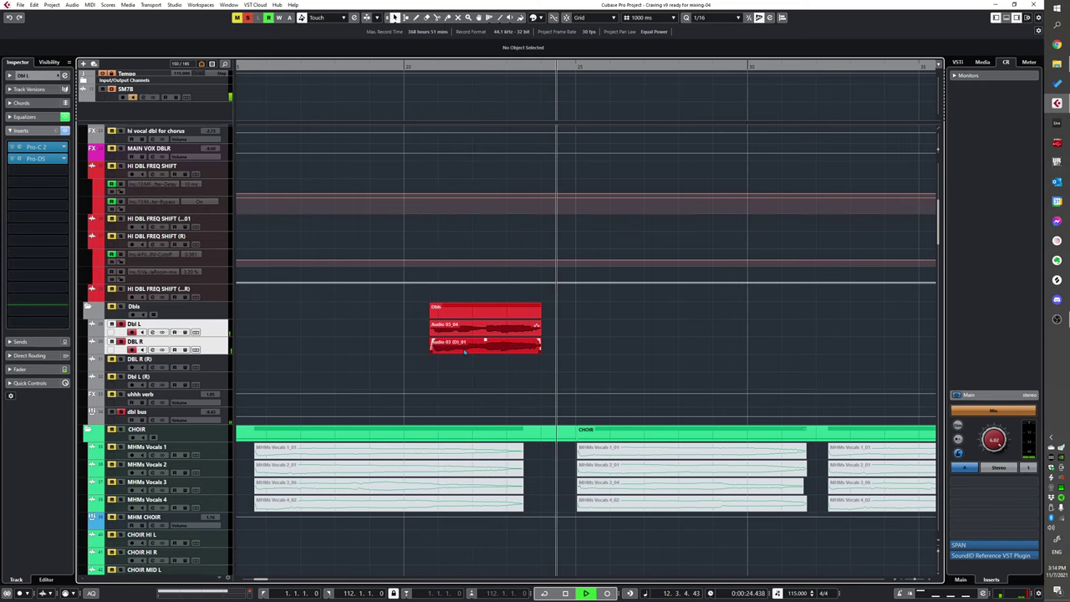
# Step: Unsolo the two vocal double tracks and play the full mix from the start of their first clips
pyautogui.press('space')
pyautogui.press('s')
pyautogui.press('KP_0')
pyautogui.scroll(-2, 411, 331)
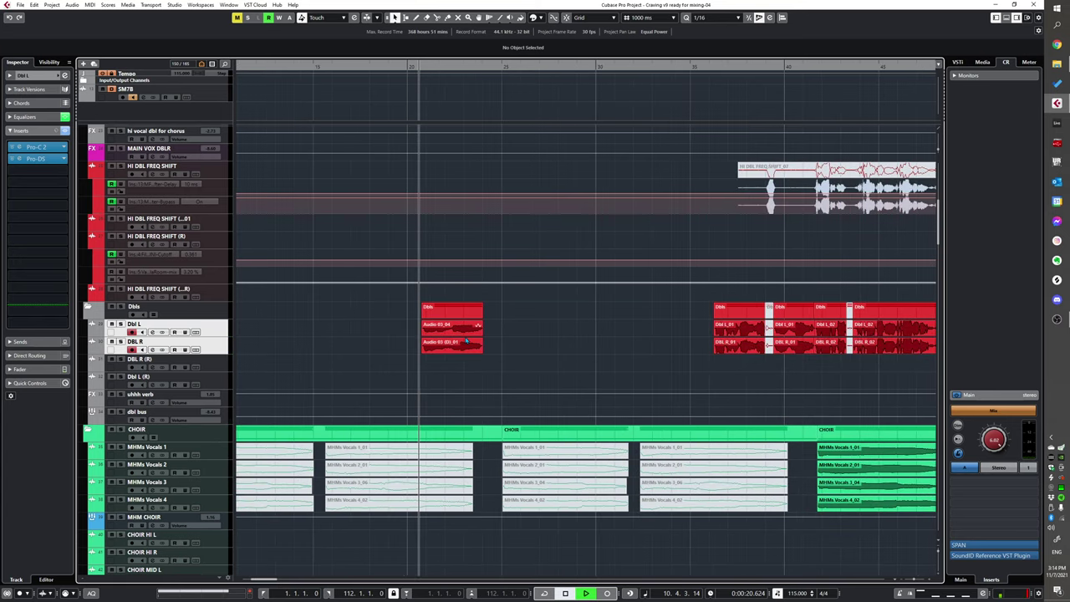
# Step: Examine the second group of vocal double clips alongside the verse, MAIN VOX and choir tracks while the mix plays
pyautogui.scroll(-2, 559, 346)
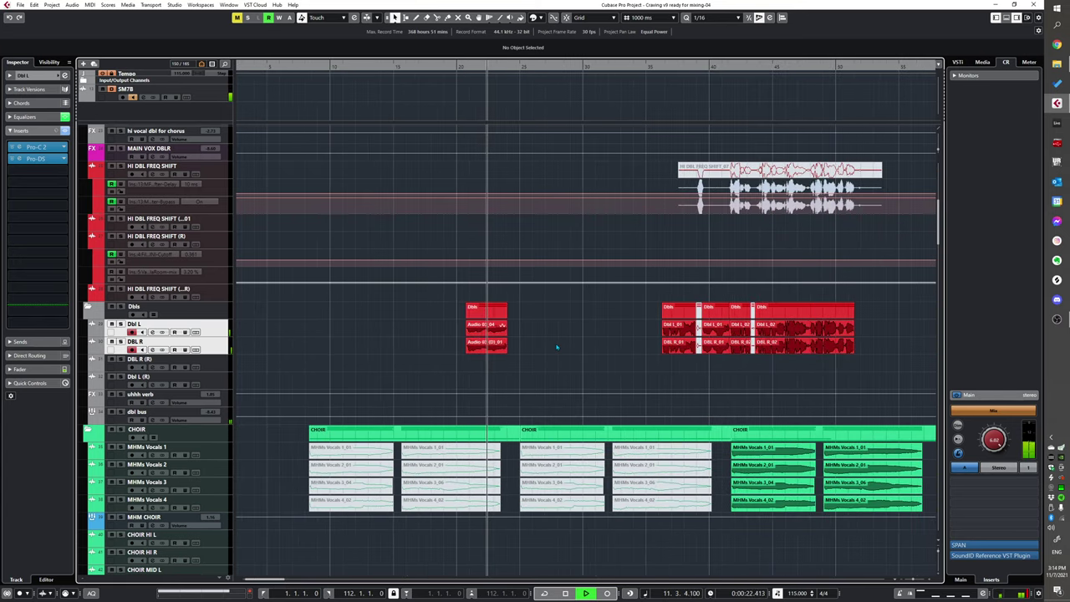
pyautogui.hscroll(2, 557, 346)
pyautogui.scroll(4, 551, 346)
pyautogui.scroll(-2, 542, 353)
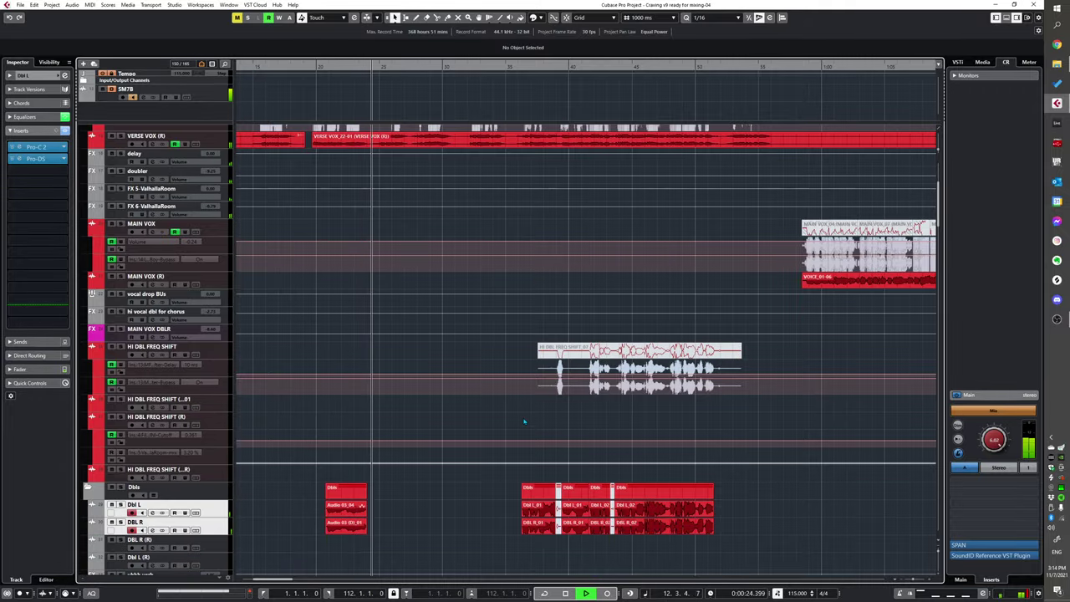
pyautogui.scroll(-3, 524, 422)
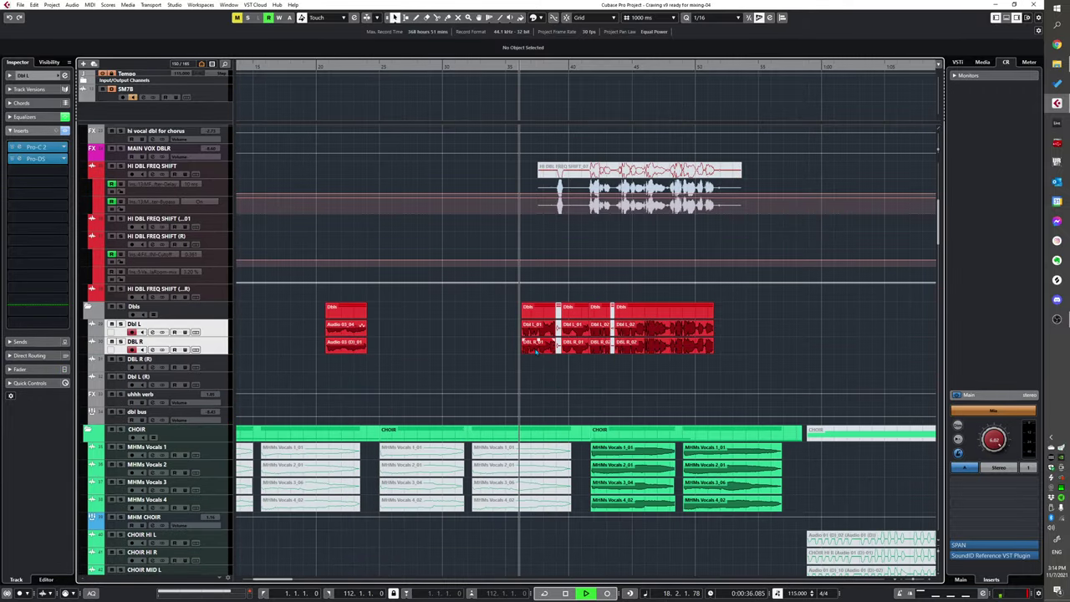
pyautogui.scroll(3, 543, 345)
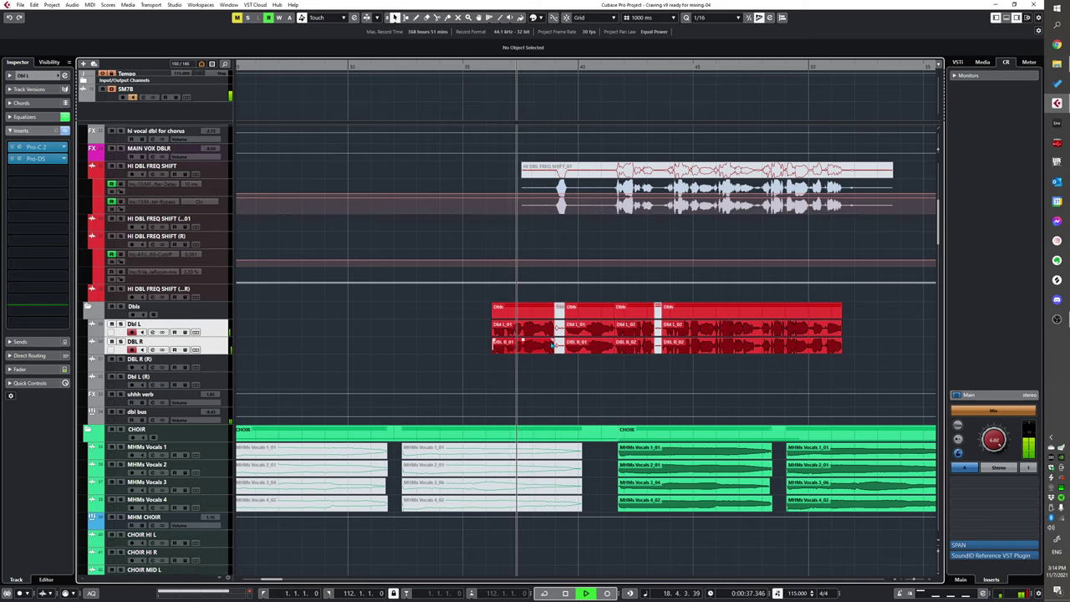
pyautogui.scroll(-2, 454, 392)
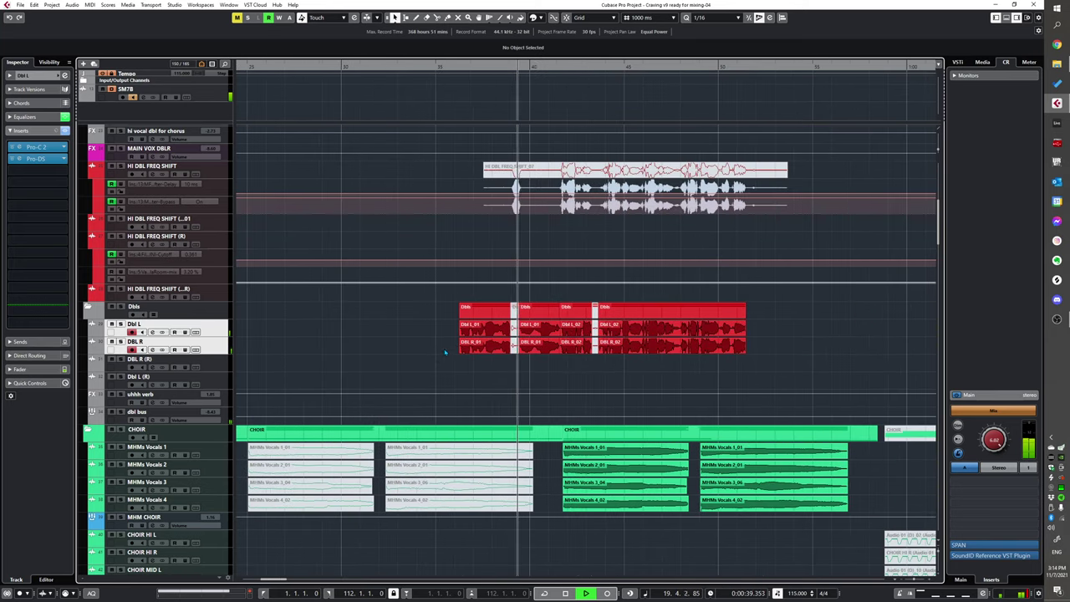
pyautogui.scroll(2, 447, 376)
pyautogui.scroll(-2, 455, 401)
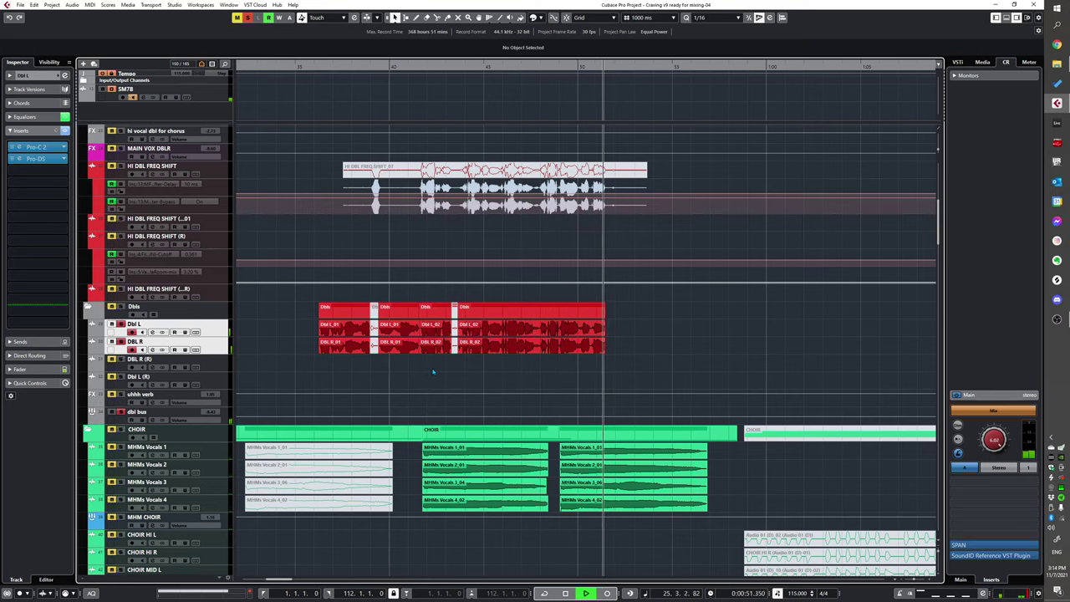
# Step: Stop playback and compare the placement of the Dbls clips with the HI DBL FREQ SHIFT, MAIN VOX and choir clips
pyautogui.press('space')
pyautogui.hscroll(-4, 444, 376)
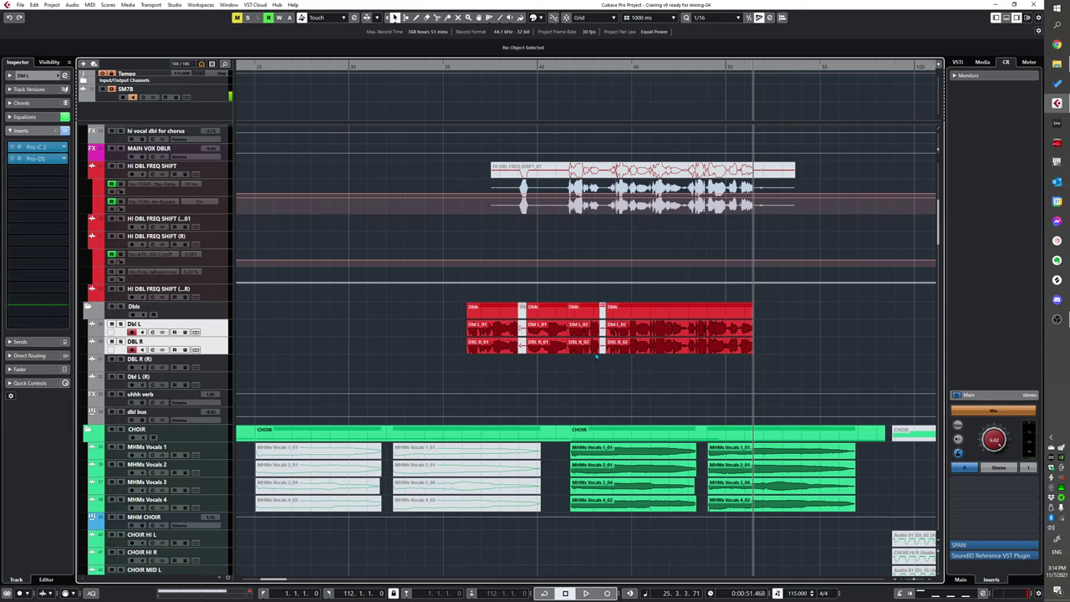
pyautogui.scroll(5, 580, 361)
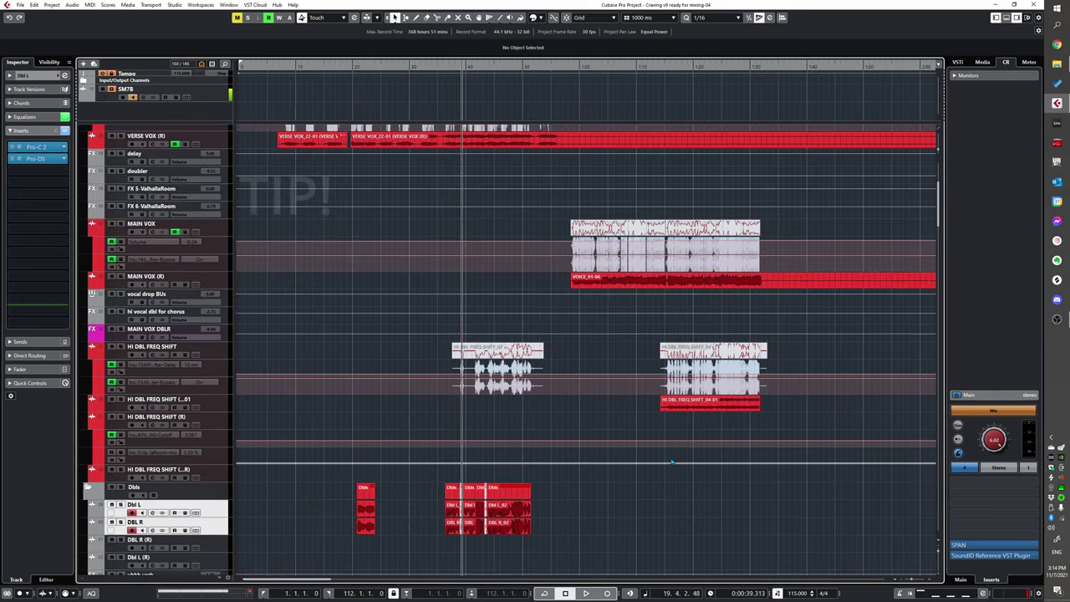
pyautogui.scroll(2, 529, 471)
pyautogui.scroll(-3, 522, 464)
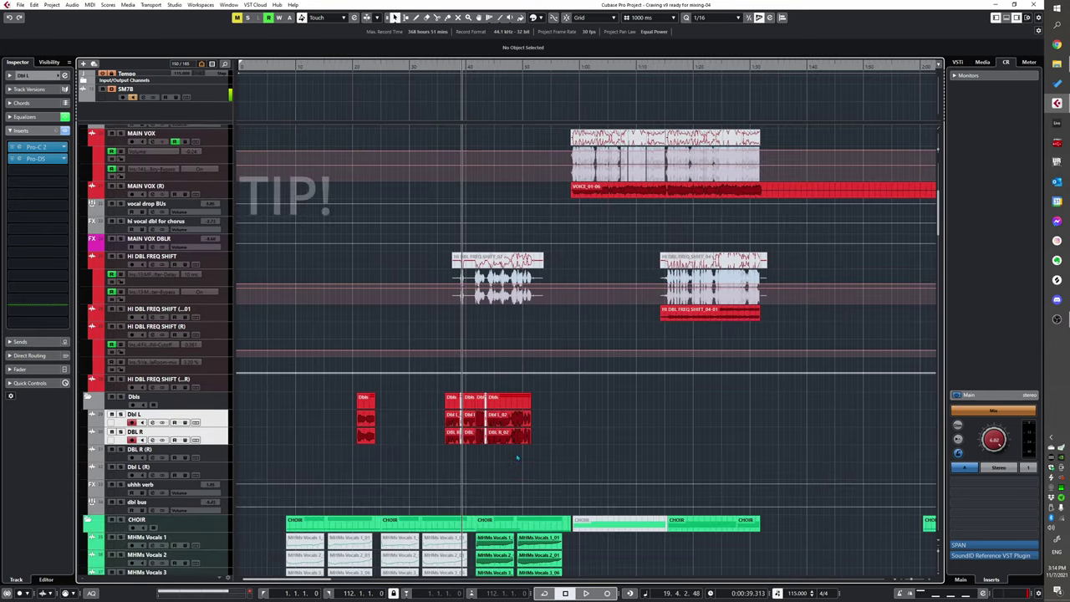
pyautogui.scroll(4, 560, 446)
pyautogui.hscroll(-4, 563, 446)
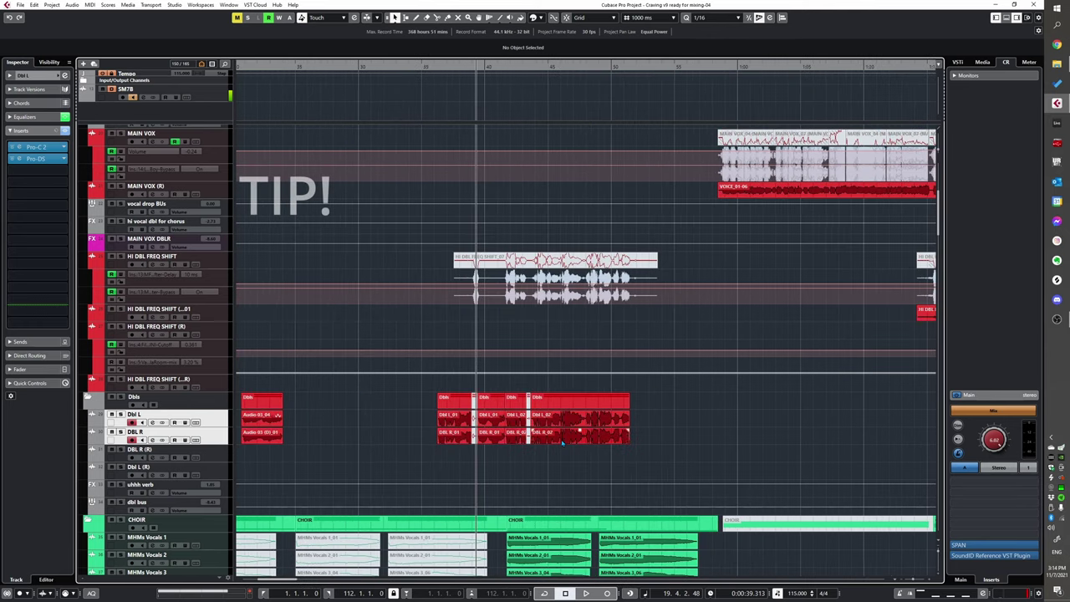
pyautogui.scroll(-2, 561, 442)
pyautogui.scroll(3, 562, 437)
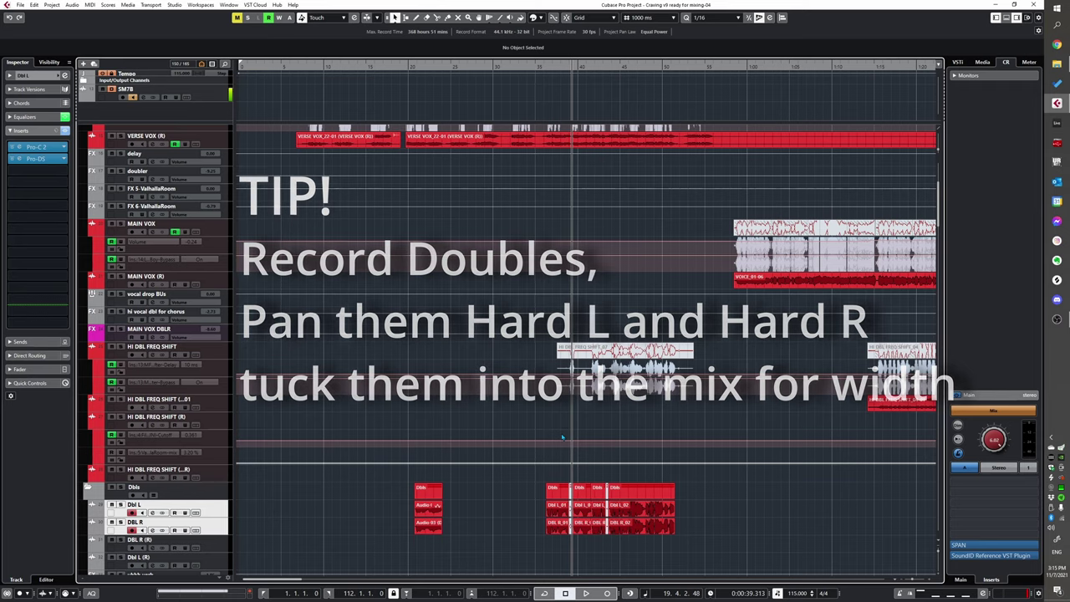
pyautogui.scroll(-3, 561, 437)
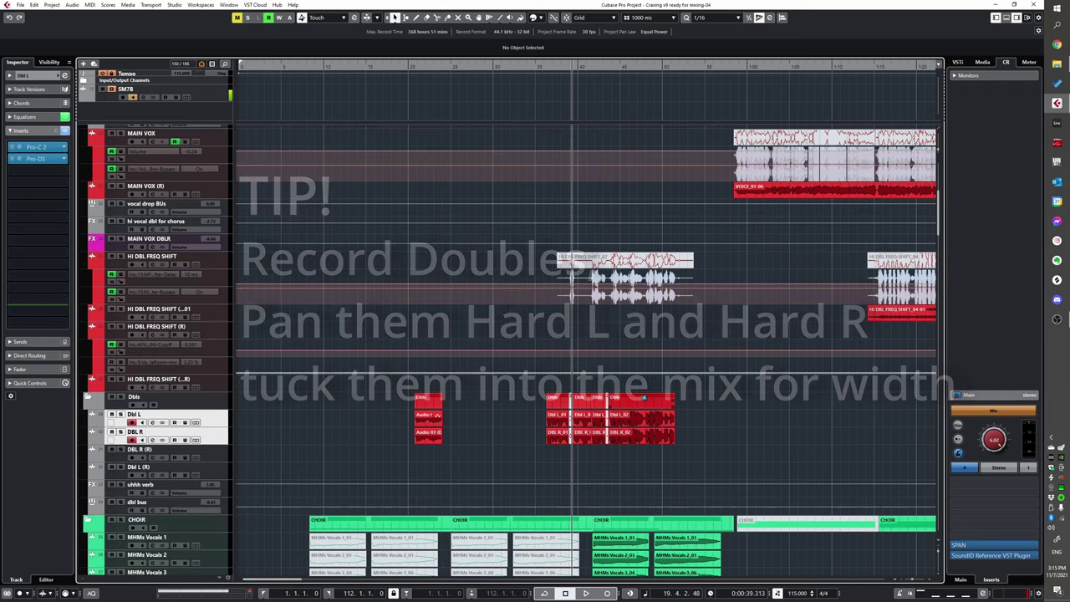
pyautogui.scroll(2, 566, 419)
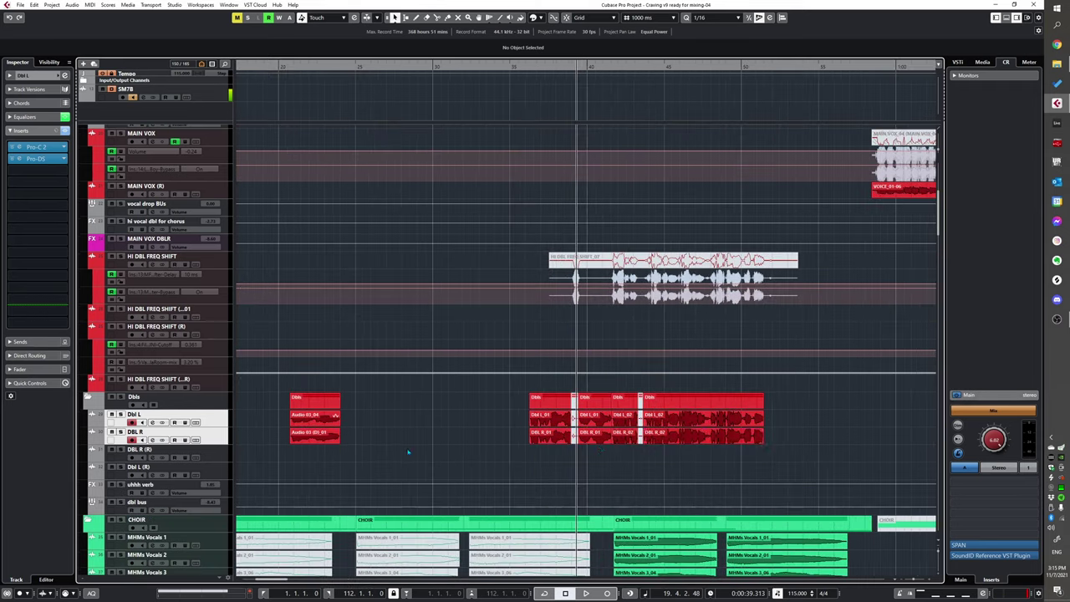
# Step: Select the DBL R track and inspect the second group of double clips on Dbl L and DBL R
pyautogui.click(210, 422)
pyautogui.click(211, 435)
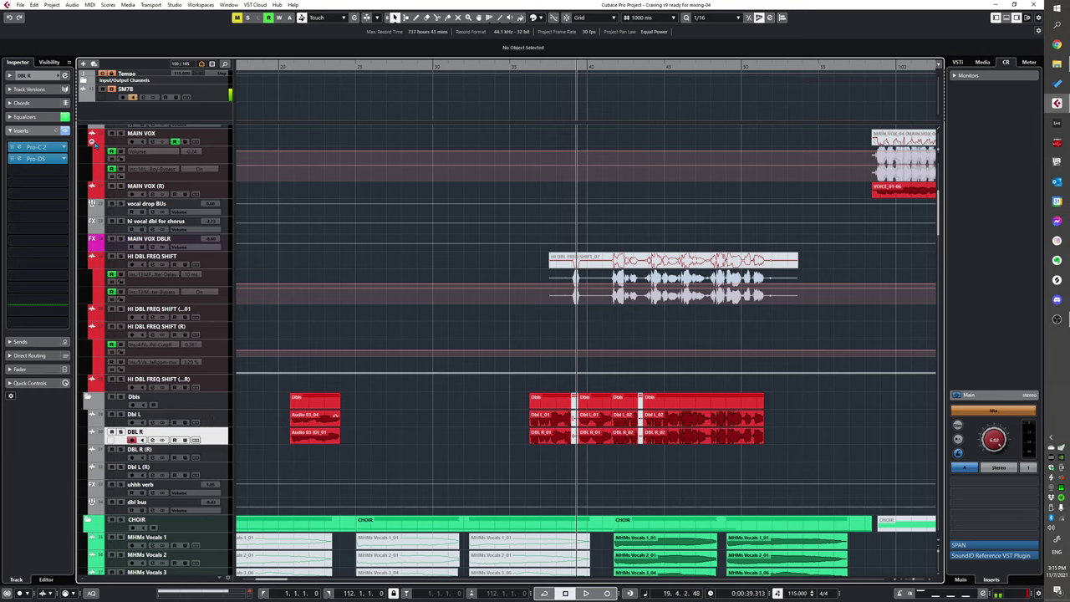
pyautogui.scroll(2, 528, 429)
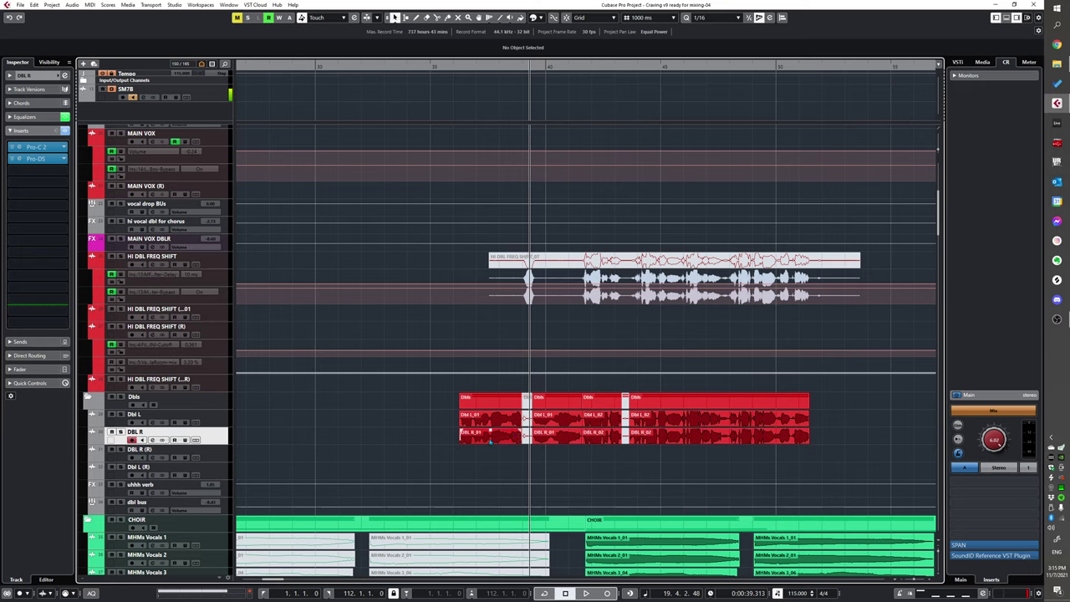
pyautogui.scroll(-2, 480, 432)
pyautogui.scroll(1, 487, 434)
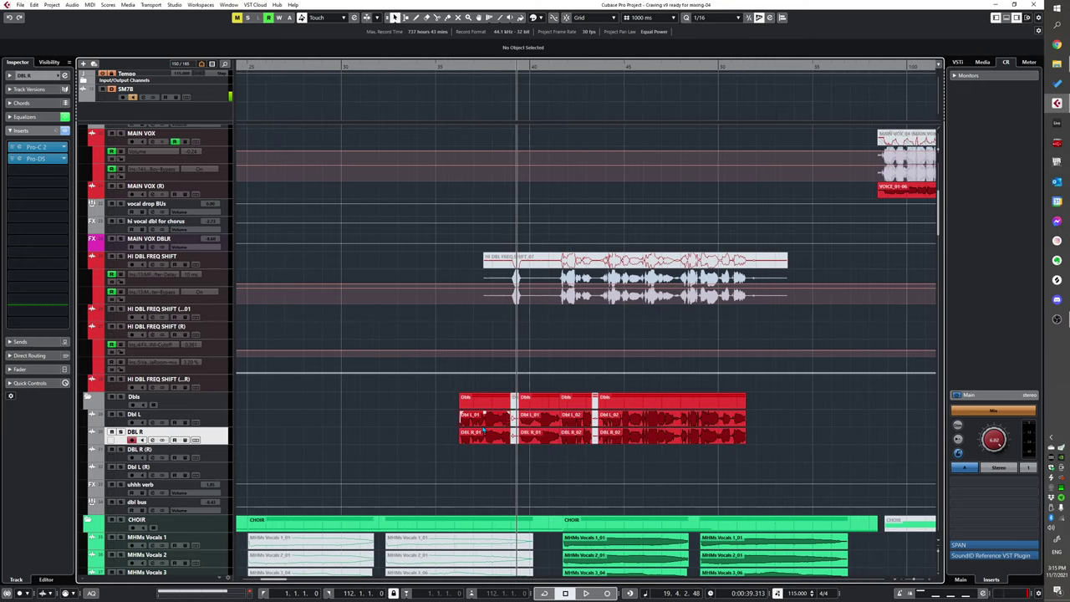
# Step: Solo the verse vocal and place the playback position within the last long VERSE VOX passage of the first verse
pyautogui.scroll(4, 483, 430)
pyautogui.scroll(-2, 498, 365)
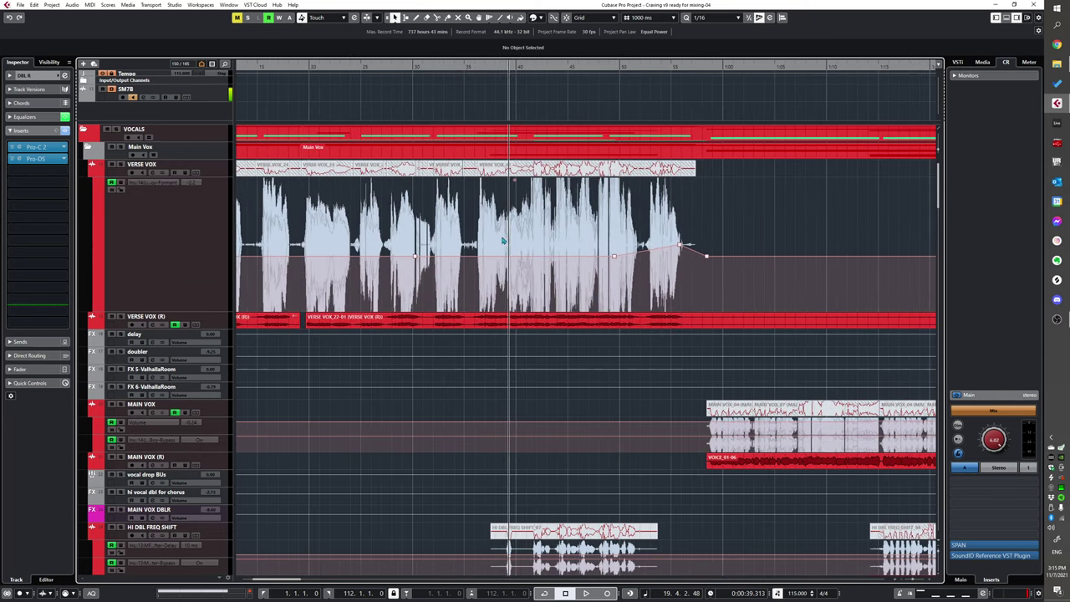
pyautogui.click(557, 229)
pyautogui.click(122, 165)
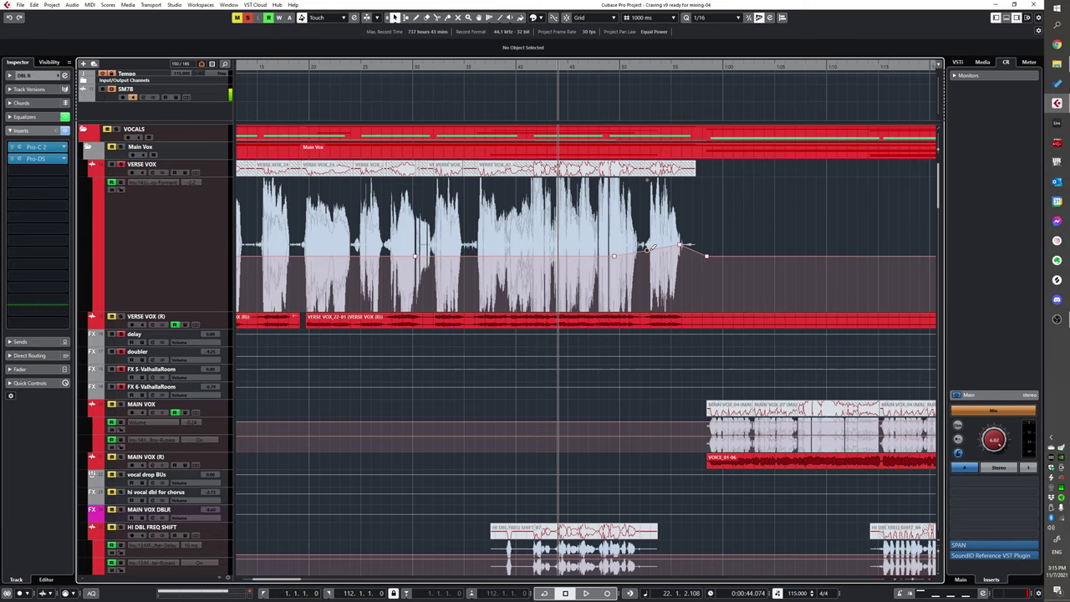
# Step: Solo MAIN VOX (R) along with the verse vocal, play from the verse's end into the MAIN VOX (R) clip, and stop
pyautogui.scroll(-2, 717, 432)
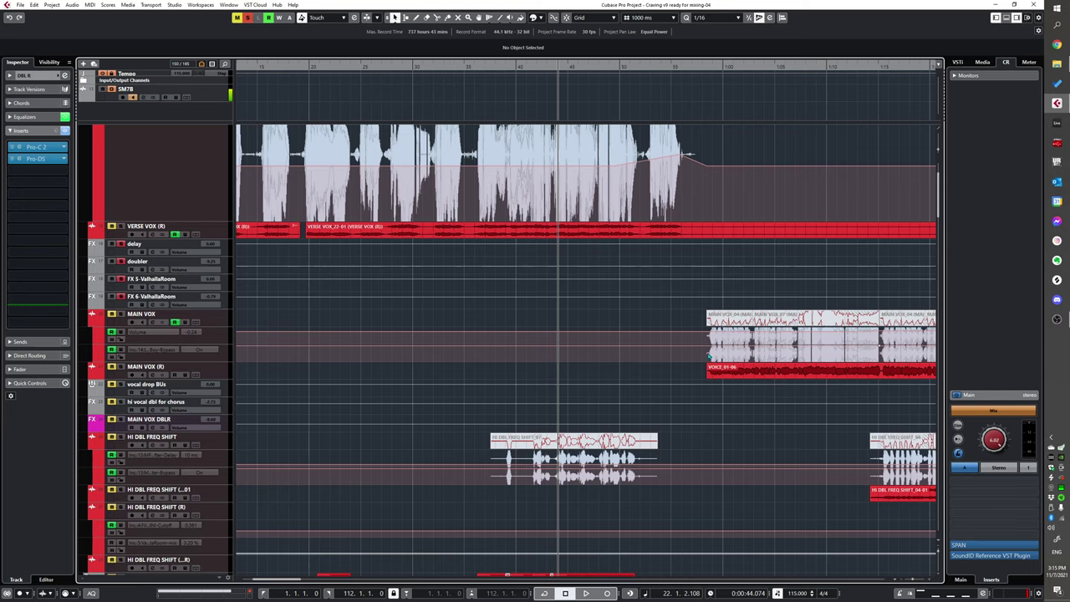
pyautogui.scroll(2, 576, 205)
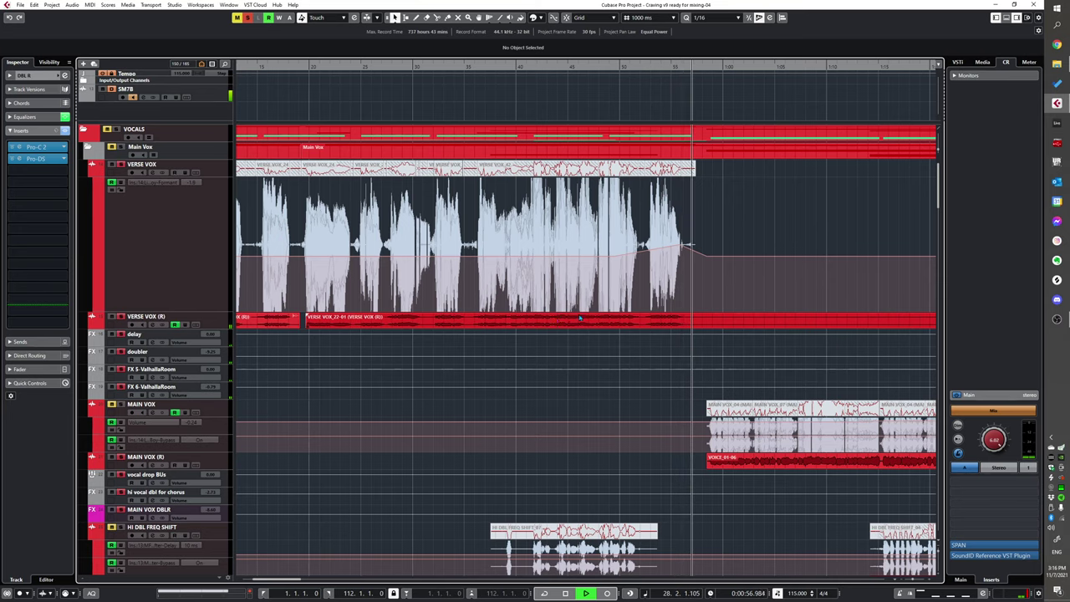
pyautogui.scroll(-2, 580, 317)
pyautogui.scroll(2, 889, 366)
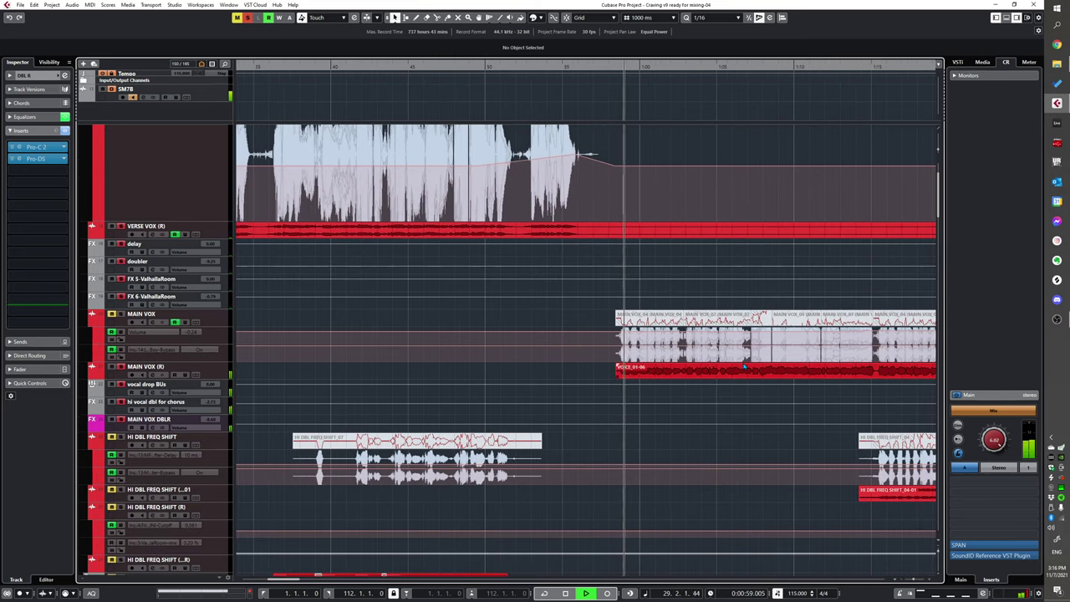
pyautogui.keyDown('ctrl'); pyautogui.scroll(-1, 745, 366); pyautogui.keyUp('ctrl')
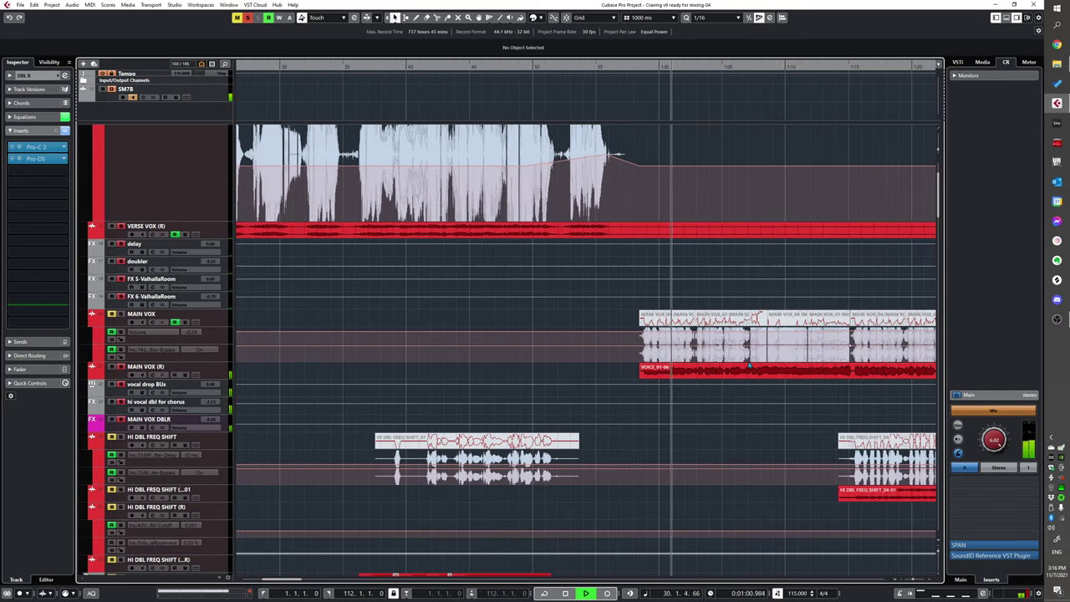
pyautogui.press('space')
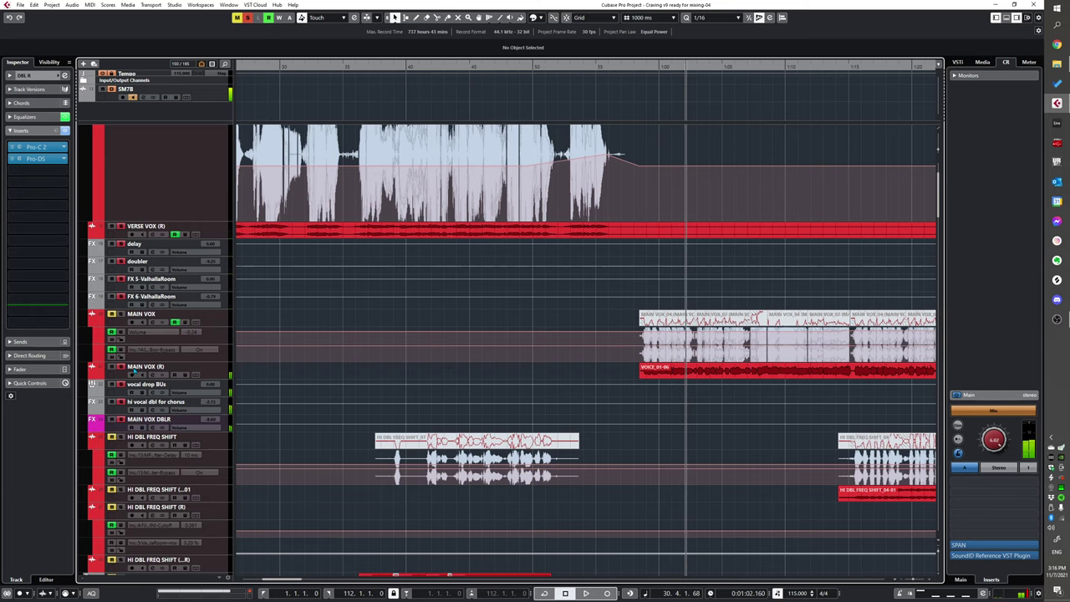
# Step: Clear the vocal solos and select the MAIN VOX track to view its clips and insert plug-ins
pyautogui.click(121, 367)
pyautogui.keyDown('ctrl'); pyautogui.scroll(1, 503, 377); pyautogui.keyUp('ctrl')
pyautogui.hscroll(3, 503, 377)
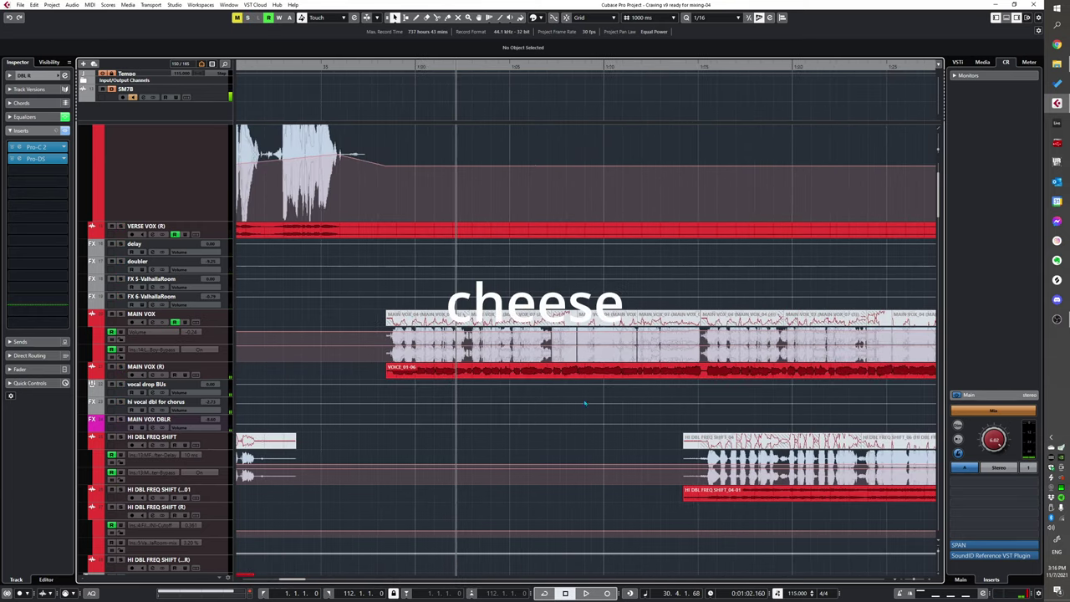
pyautogui.scroll(-3, 503, 377)
pyautogui.keyDown('ctrl'); pyautogui.scroll(-1, 477, 368); pyautogui.keyUp('ctrl')
pyautogui.hscroll(-2, 477, 367)
pyautogui.scroll(3, 477, 368)
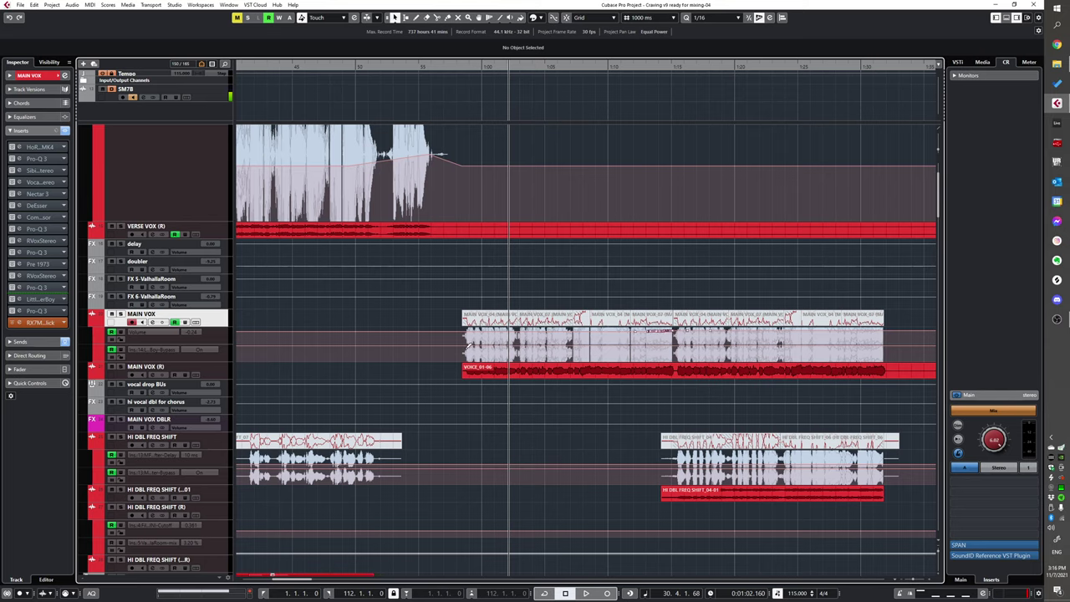
# Step: Look over the vocal tracks across the arrangement, from VERSE VOX and MAIN VOX to HI DBL FREQ SHIFT, Dbls and CHOIR
pyautogui.scroll(2, 539, 369)
pyautogui.scroll(-4, 539, 368)
pyautogui.scroll(-2, 509, 344)
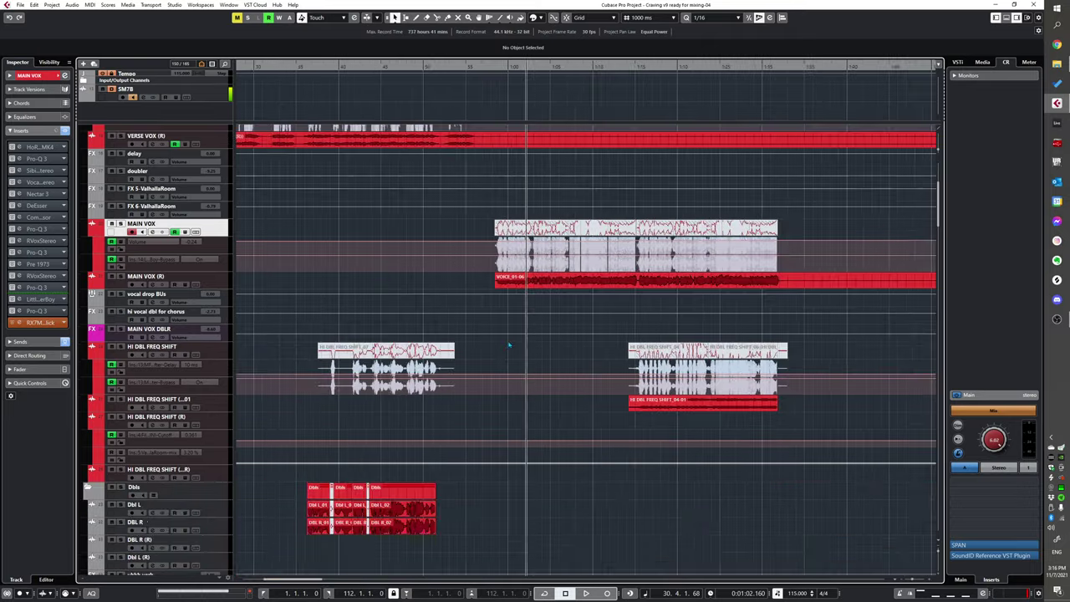
pyautogui.scroll(-14, 509, 345)
pyautogui.scroll(14, 468, 363)
pyautogui.scroll(2, 442, 368)
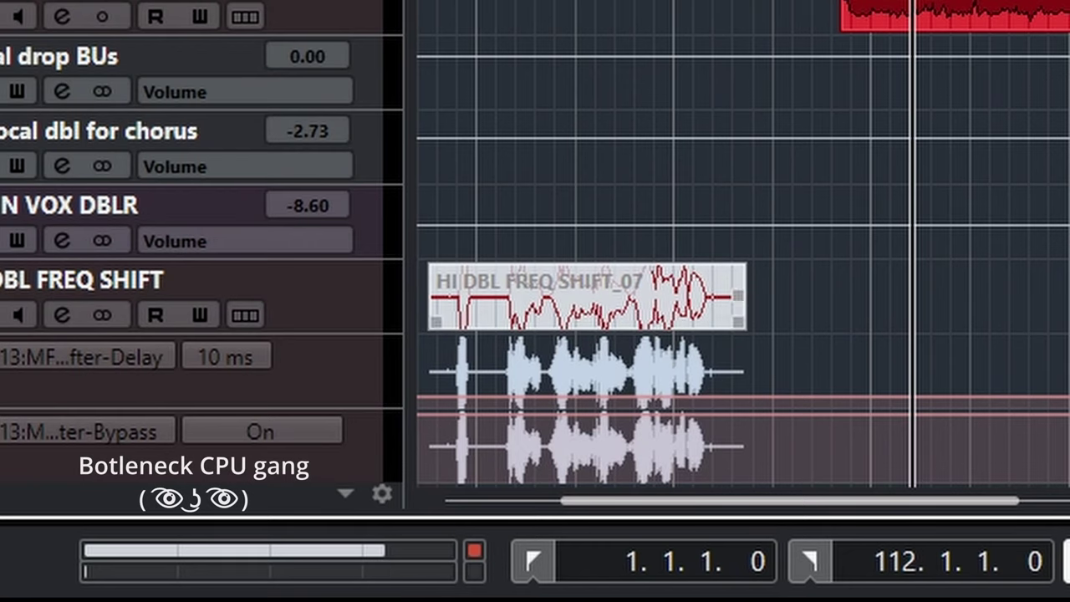
pyautogui.scroll(2, 743, 243)
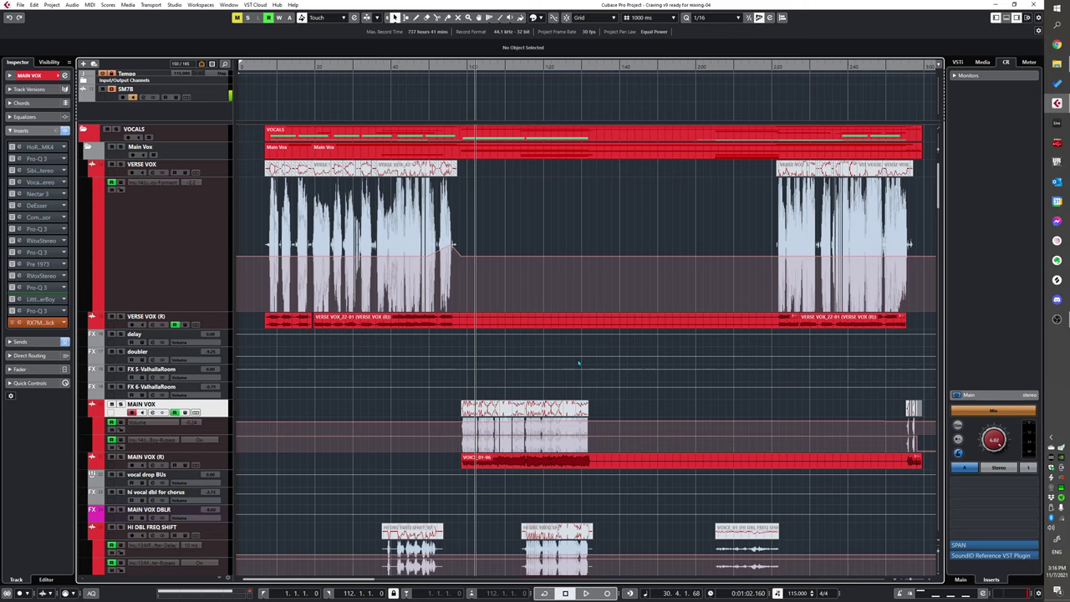
pyautogui.scroll(-2, 556, 330)
pyautogui.scroll(3, 430, 339)
pyautogui.hscroll(-1, 430, 339)
pyautogui.scroll(-3, 493, 352)
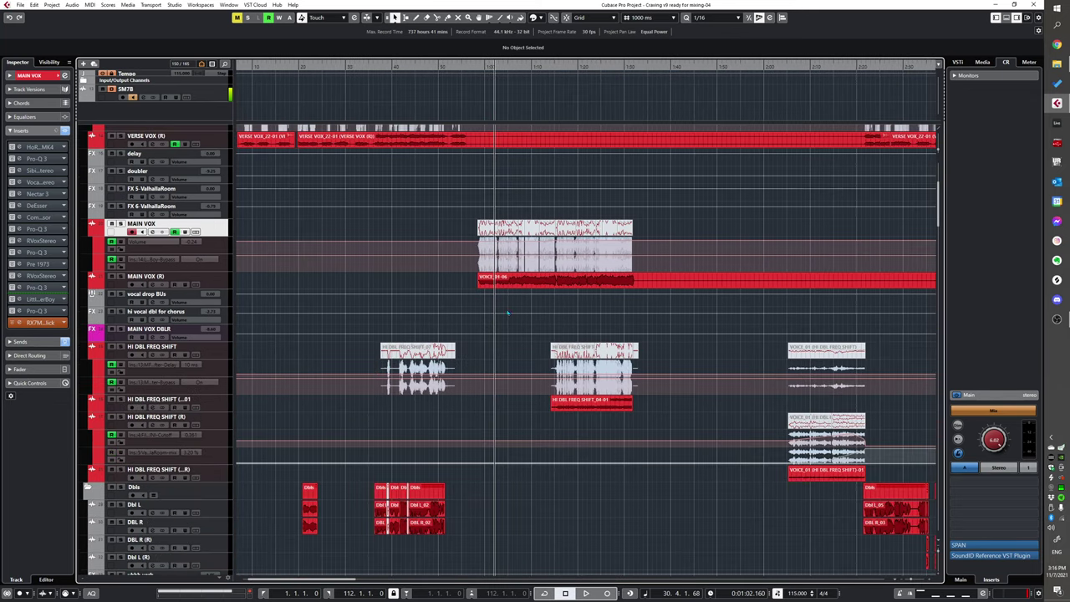
pyautogui.press('h')
pyautogui.scroll(2, 514, 303)
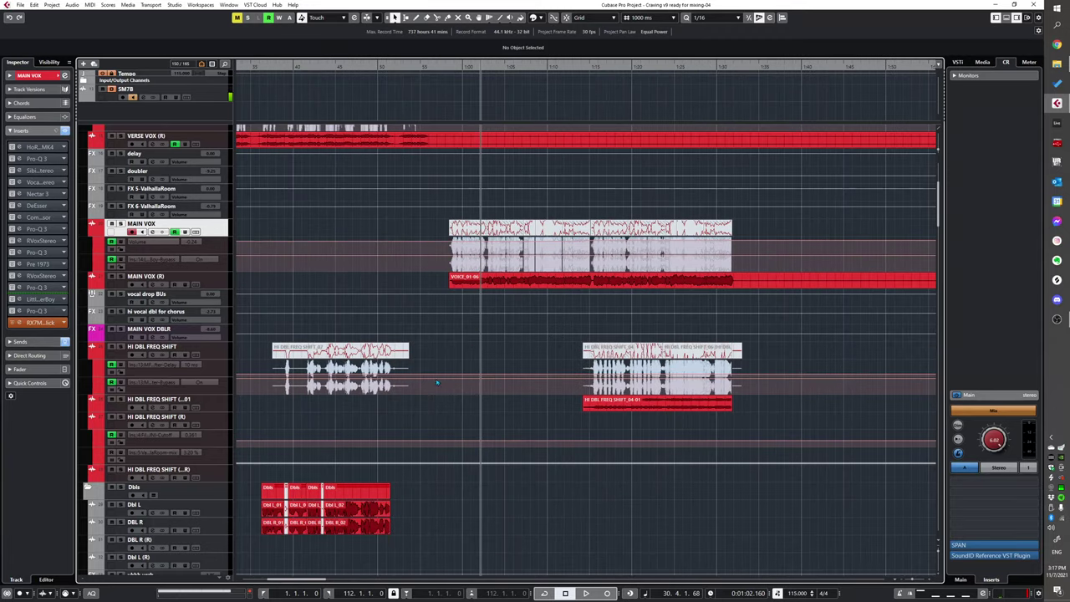
pyautogui.scroll(-3, 436, 383)
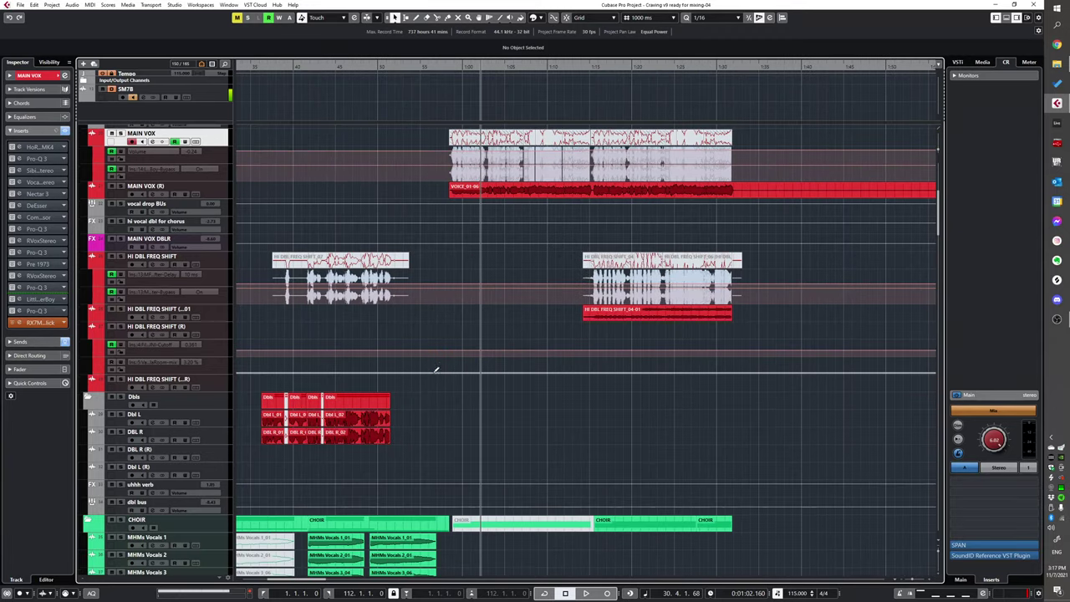
# Step: Audition the HI DBL FREQ SHIFT track ending in 01 in solo, and select the original HI DBL FREQ SHIFT track to view its inserts
pyautogui.click(212, 312)
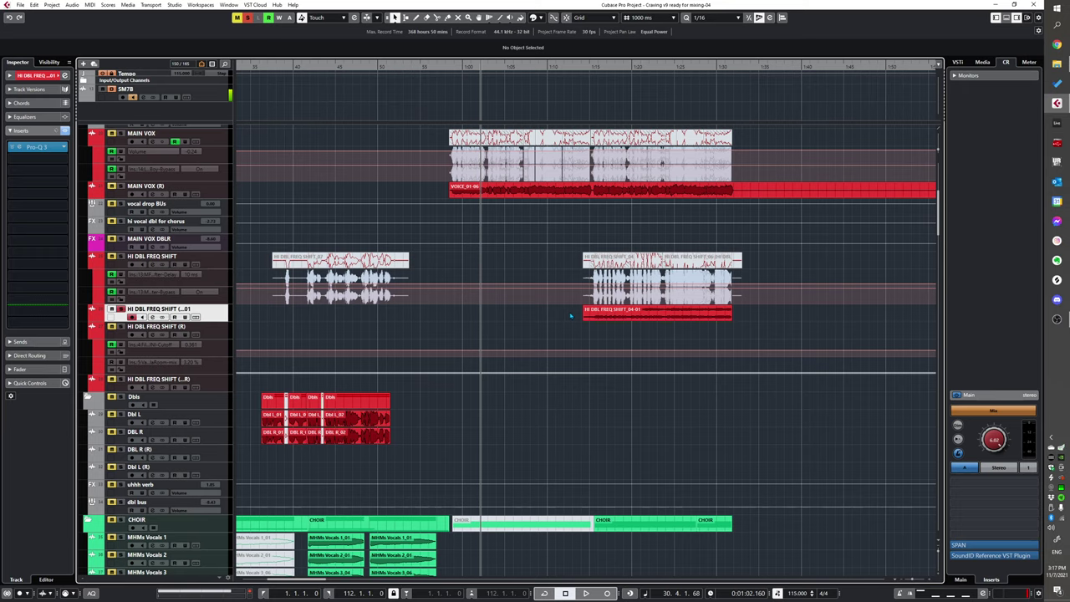
pyautogui.click(591, 334)
pyautogui.press('space')
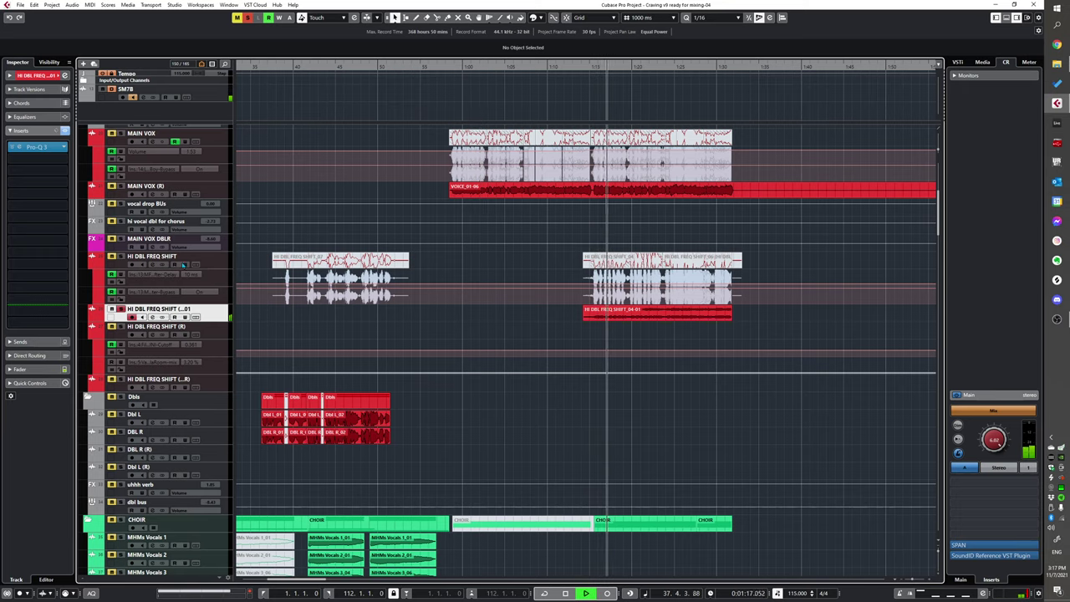
pyautogui.click(214, 265)
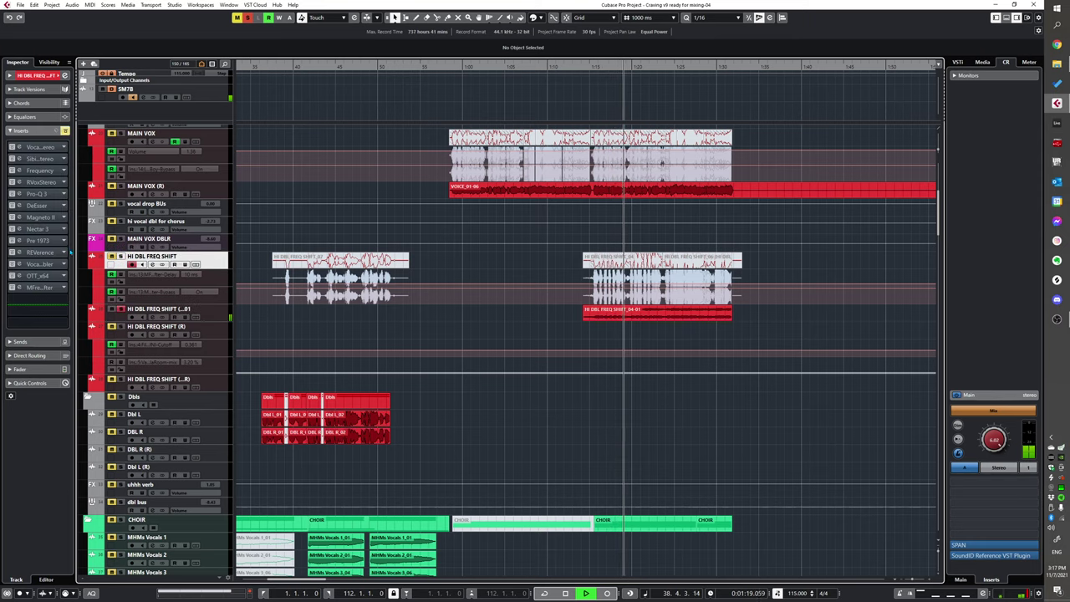
pyautogui.press('space')
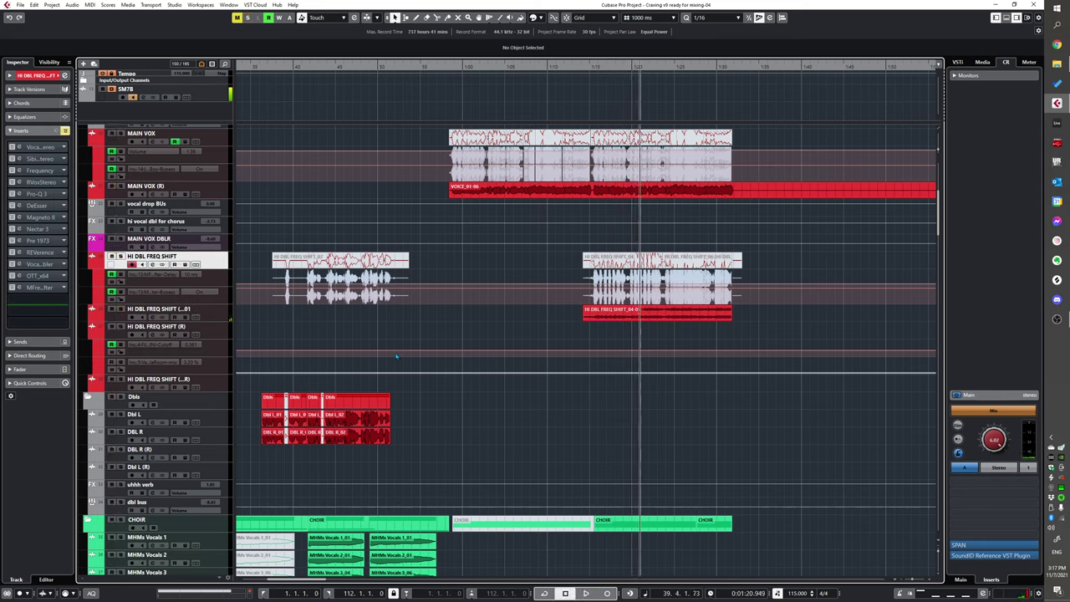
# Step: Solo the VOCALS folder, play from just before bar 115 while viewing the vocal and choir tracks, and stop
pyautogui.scroll(2, 364, 283)
pyautogui.scroll(2, 256, 263)
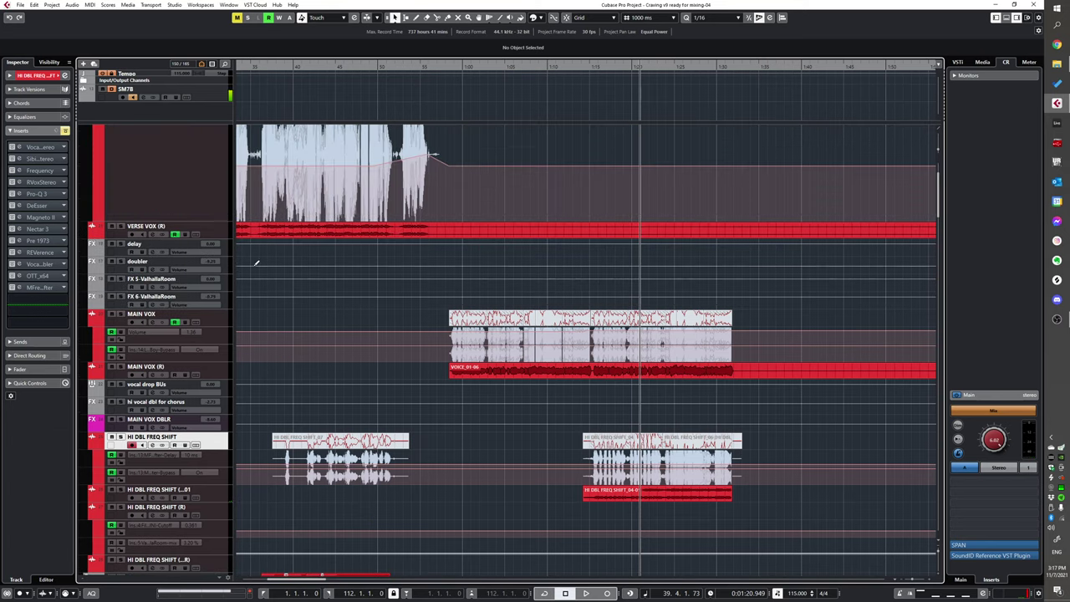
pyautogui.scroll(2, 588, 249)
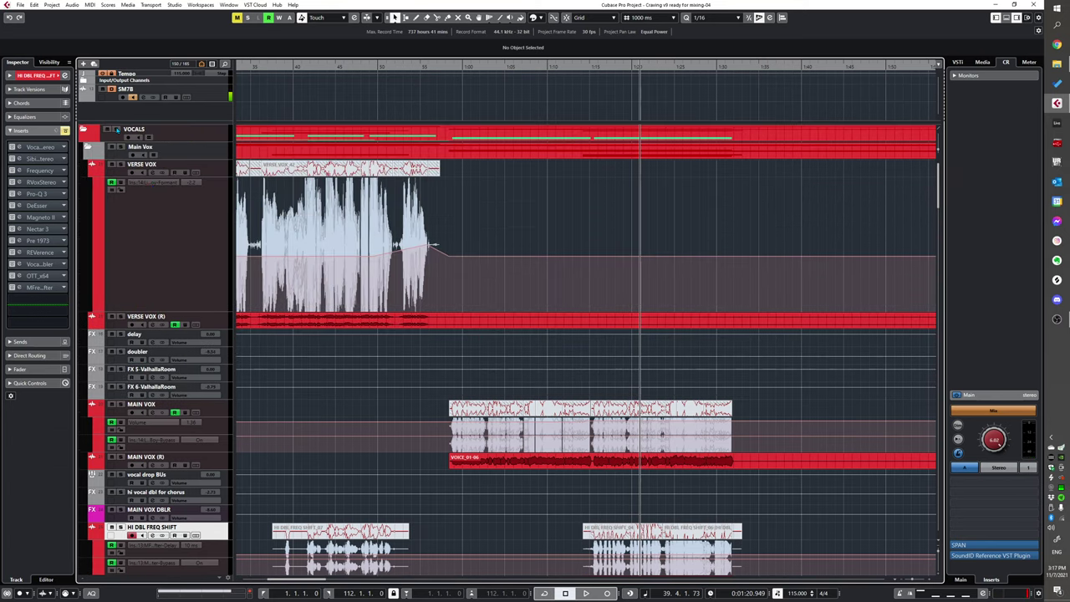
pyautogui.click(117, 130)
pyautogui.scroll(-2, 470, 258)
pyautogui.keyDown('alt'); pyautogui.keyDown('shift'); pyautogui.click(585, 296); pyautogui.keyUp('shift'); pyautogui.keyUp('alt')
pyautogui.press('space')
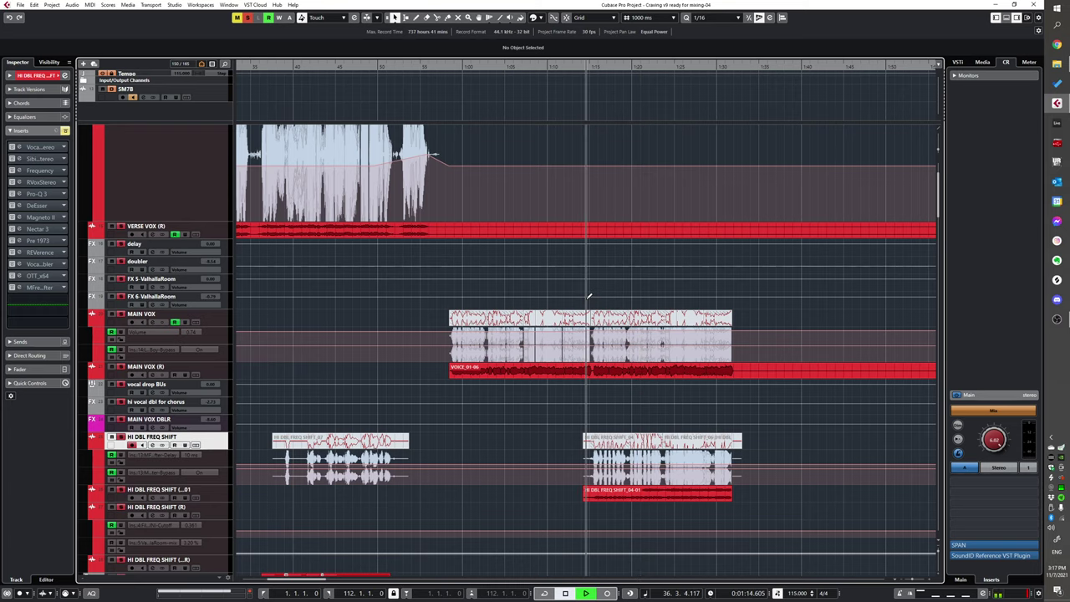
pyautogui.scroll(-4, 558, 326)
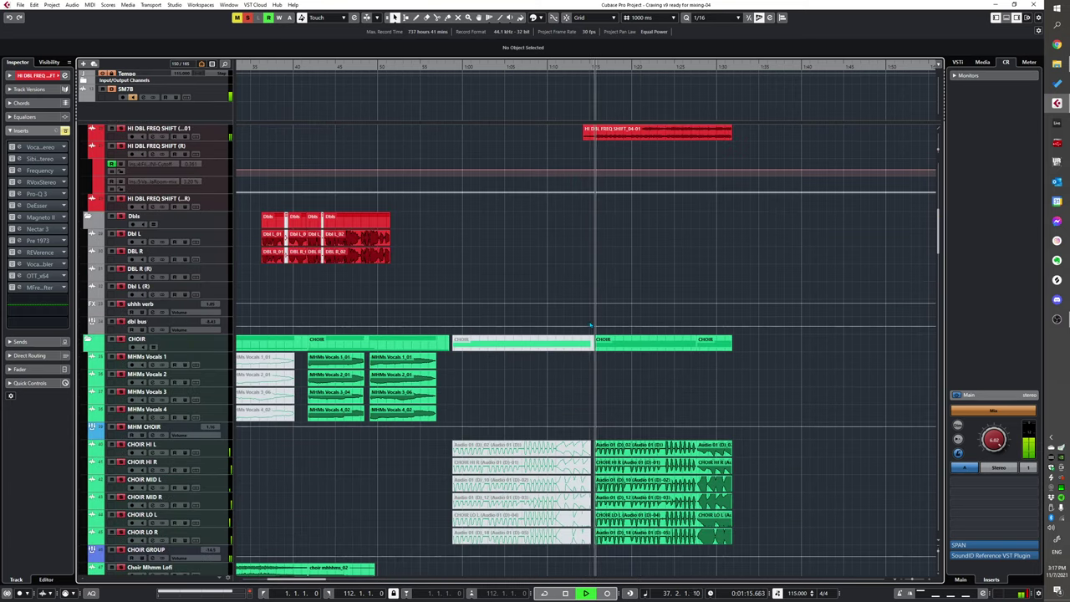
pyautogui.scroll(-4, 544, 318)
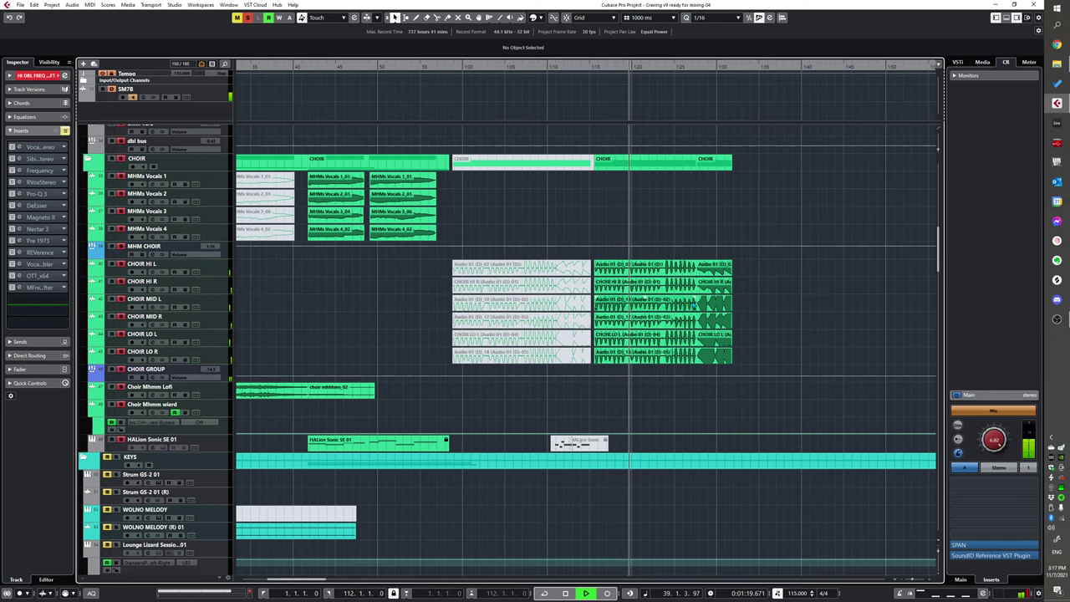
pyautogui.press('space')
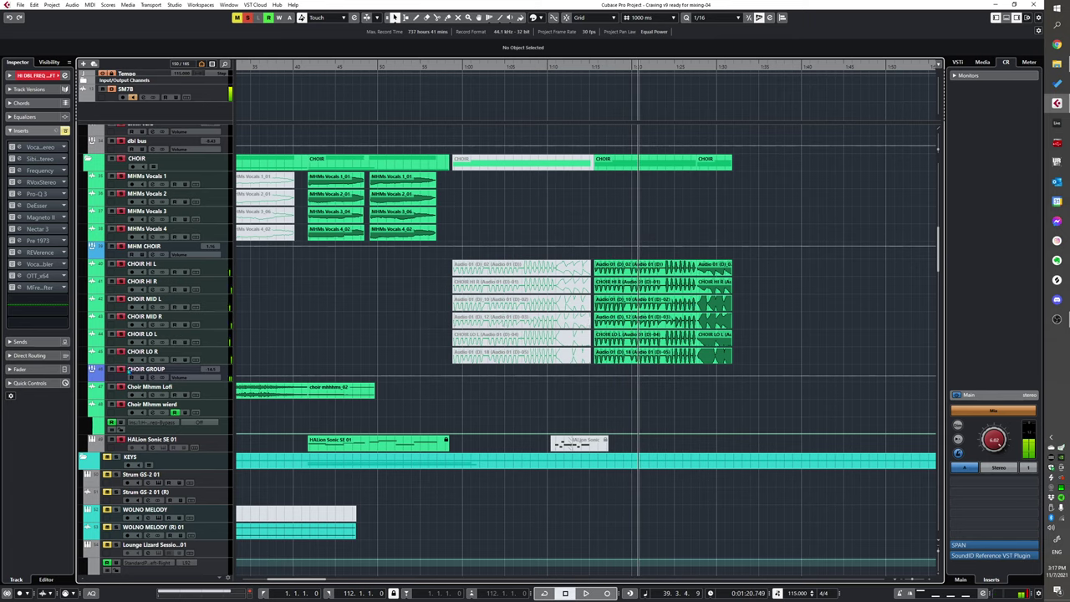
# Step: Solo the six choir tracks from CHOIR HI L to CHOIR LO R and play their active clips through to the end
pyautogui.scroll(3, 585, 305)
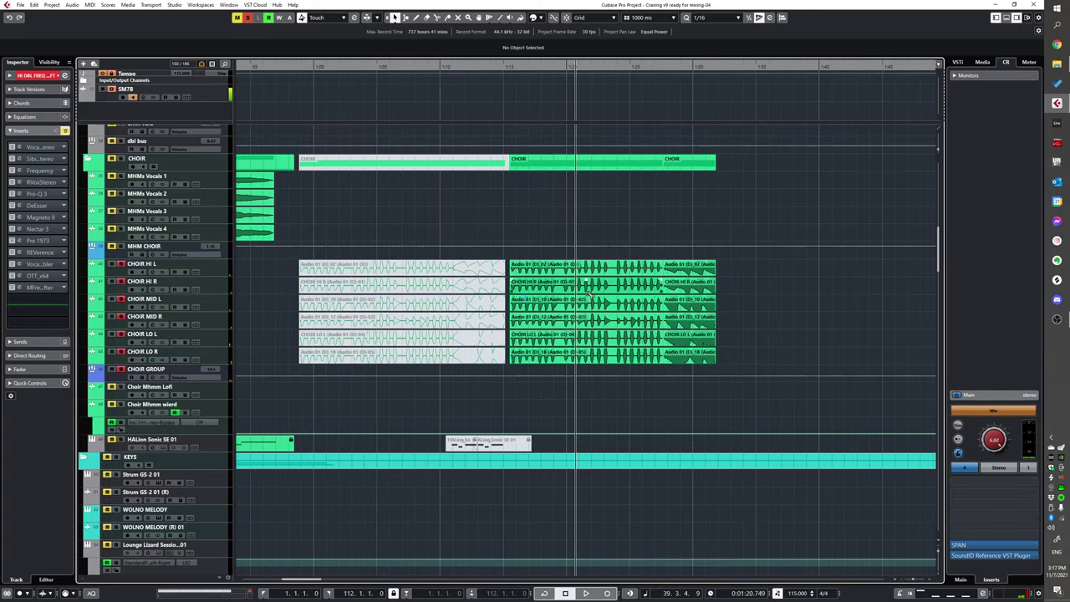
pyautogui.click(458, 279)
pyautogui.press('space')
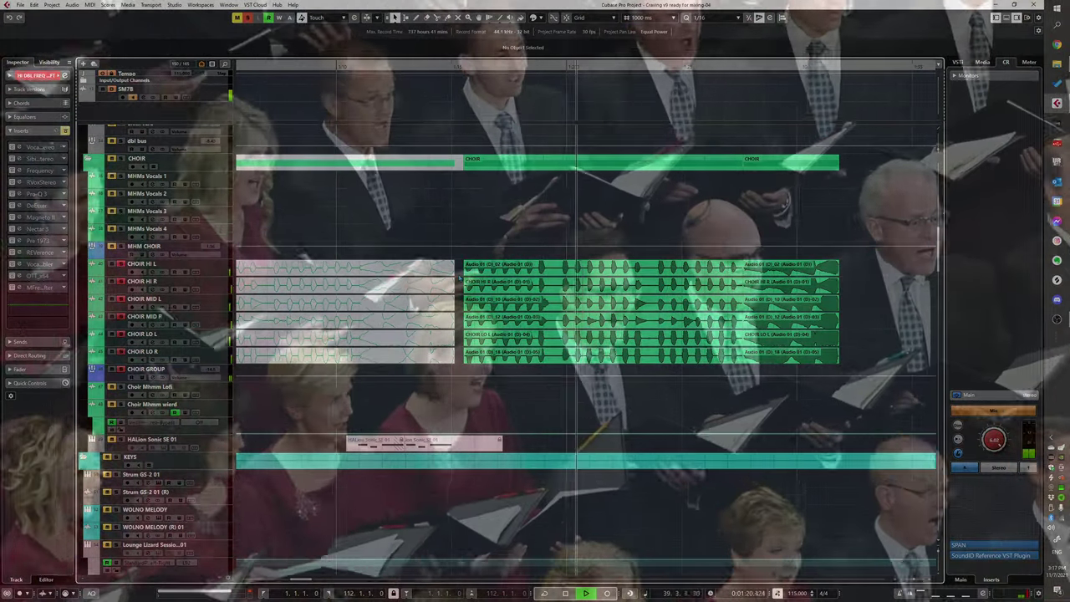
pyautogui.scroll(-1, 443, 384)
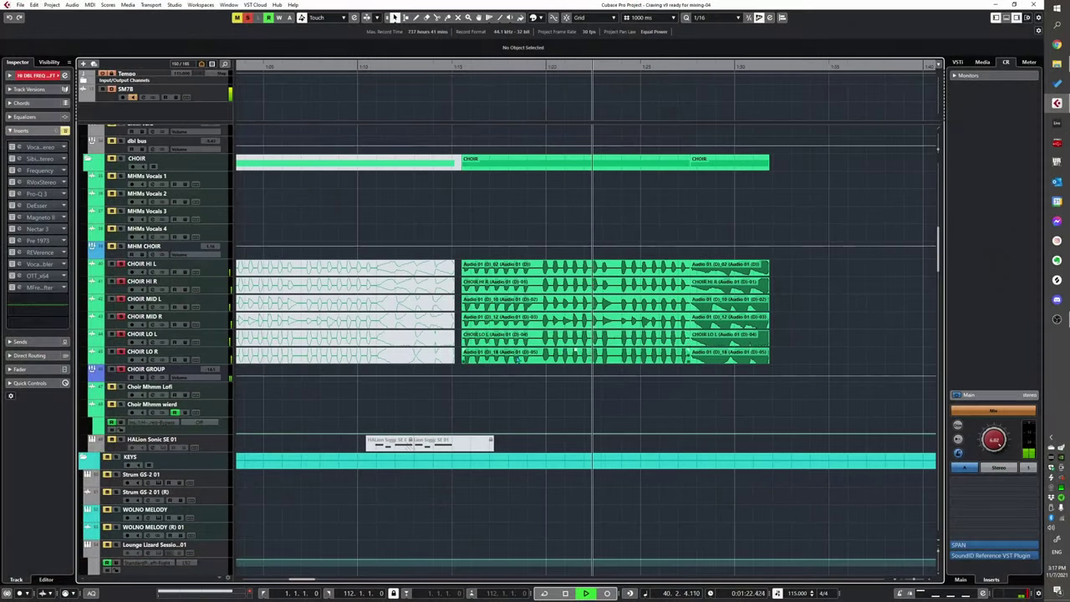
pyautogui.scroll(1, 578, 343)
pyautogui.hscroll(1, 578, 344)
pyautogui.scroll(-1, 578, 345)
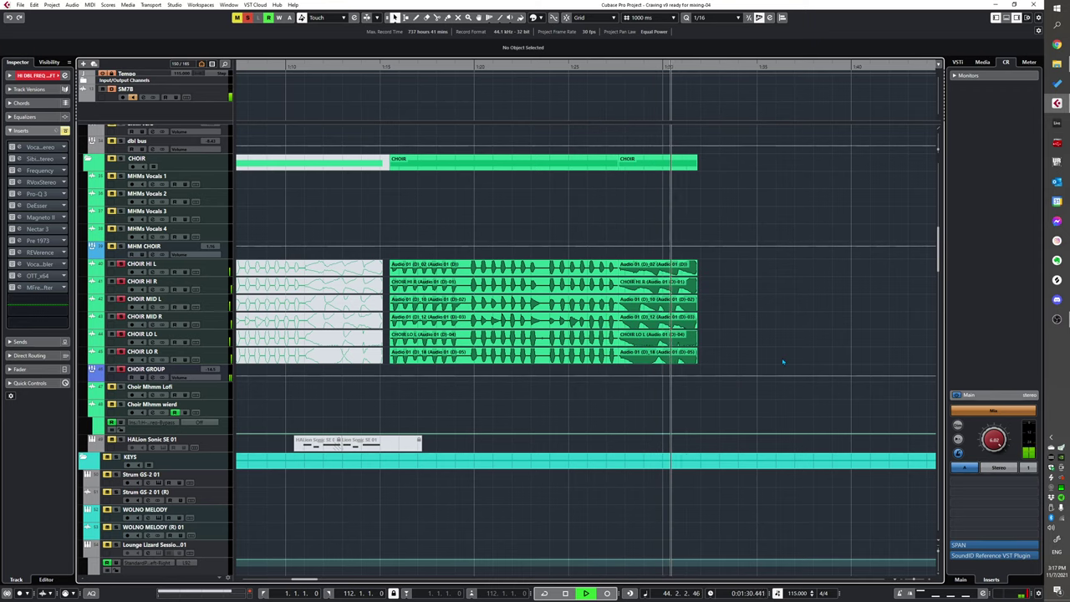
pyautogui.scroll(-2, 585, 368)
pyautogui.press('space')
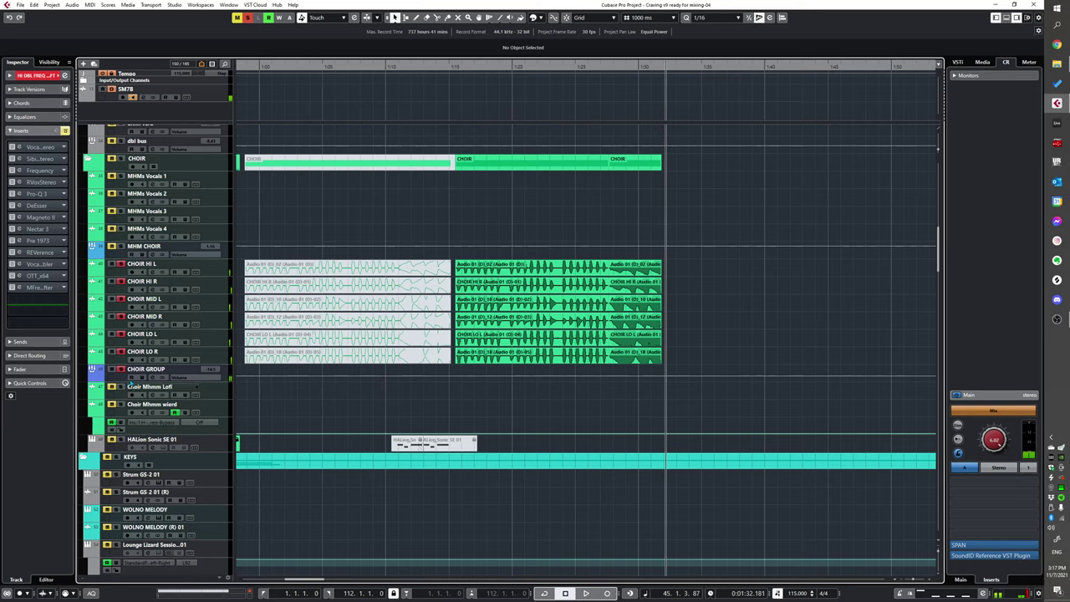
# Step: Clear the choir solos and look over the choir clips across the arrangement, returning to the section from bar 115
pyautogui.scroll(-5, 501, 363)
pyautogui.scroll(2, 478, 342)
pyautogui.scroll(3, 476, 339)
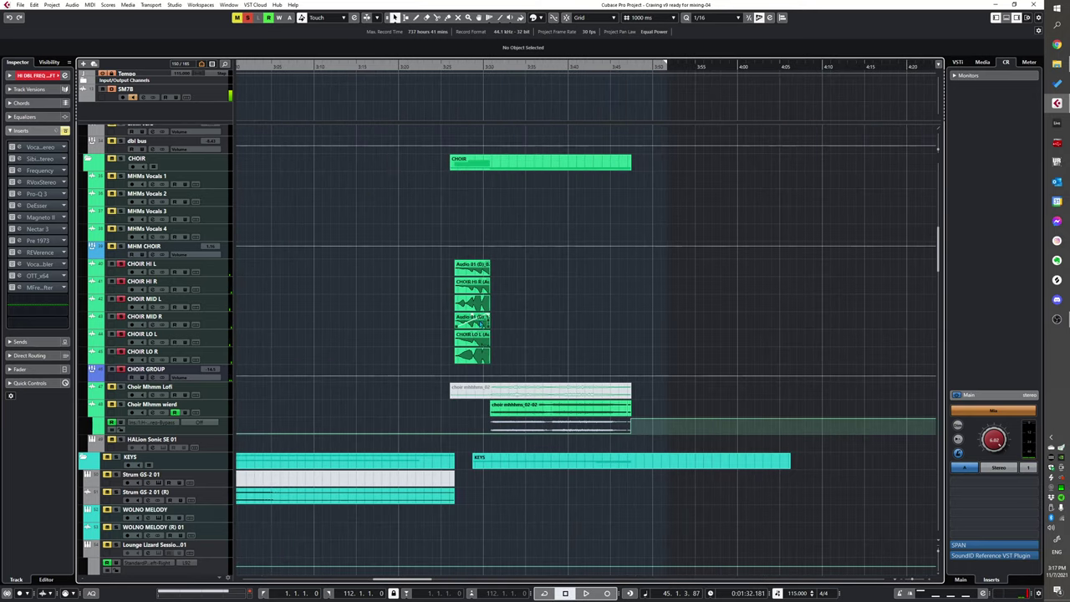
pyautogui.hscroll(-7, 680, 326)
pyautogui.scroll(-3, 456, 376)
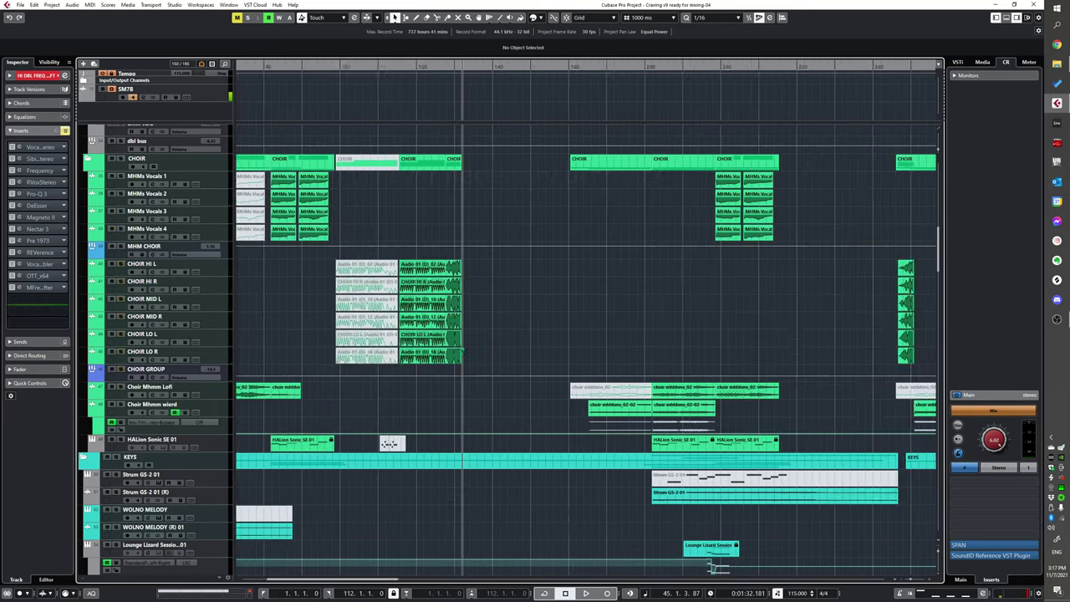
pyautogui.scroll(6, 509, 376)
pyautogui.scroll(4, 595, 474)
pyautogui.scroll(-4, 595, 475)
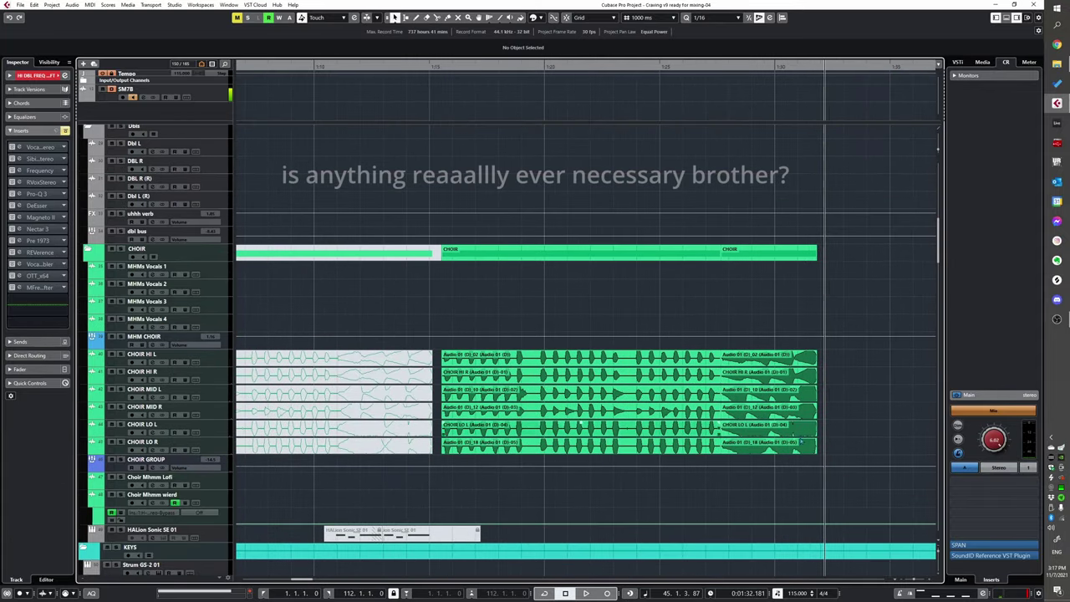
# Step: Play the full mix from the choir clips at bar 115, mute CHOIR GROUP during playback, and stop
pyautogui.click(440, 314)
pyautogui.press('space')
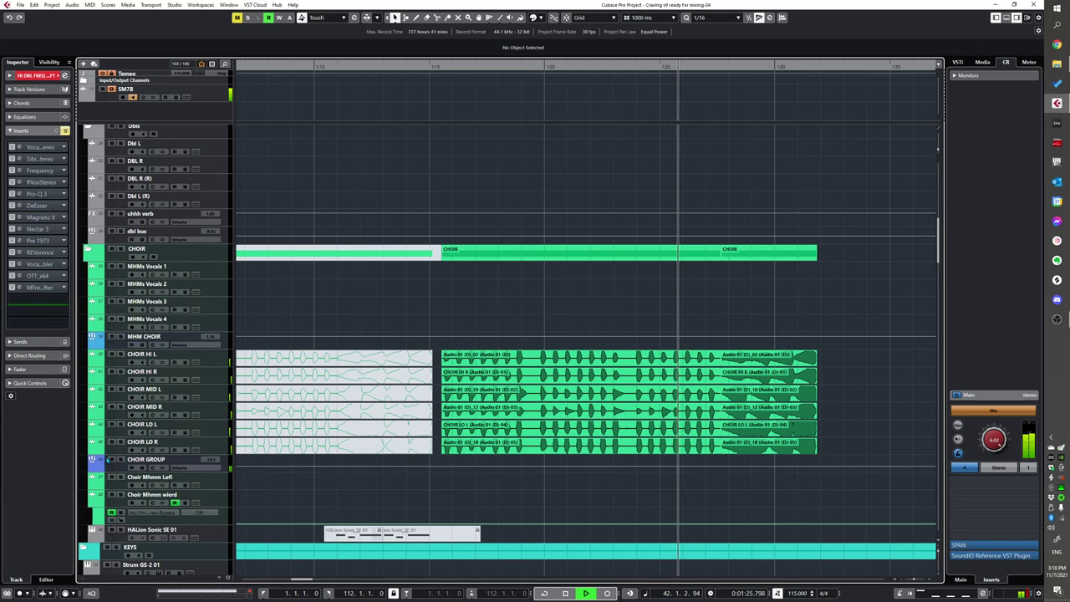
pyautogui.click(111, 460)
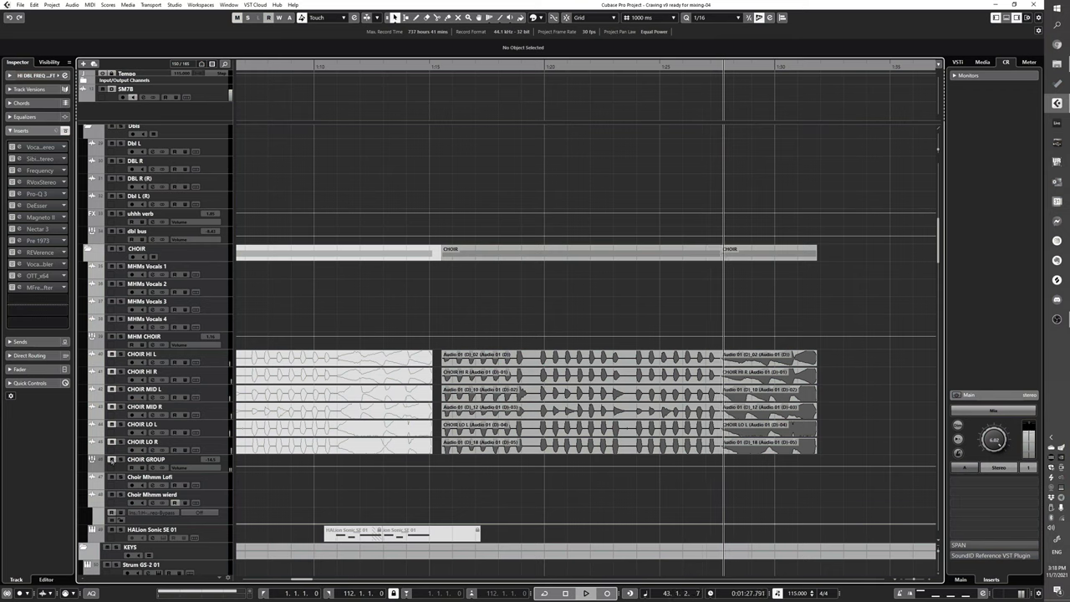
pyautogui.press('space')
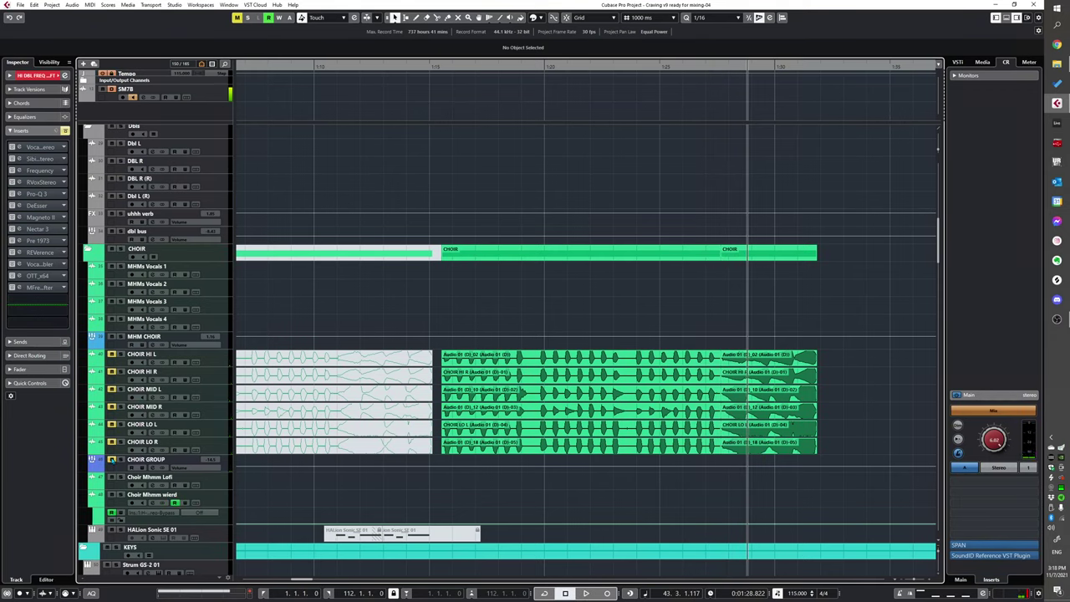
pyautogui.press('g')
pyautogui.press('g')
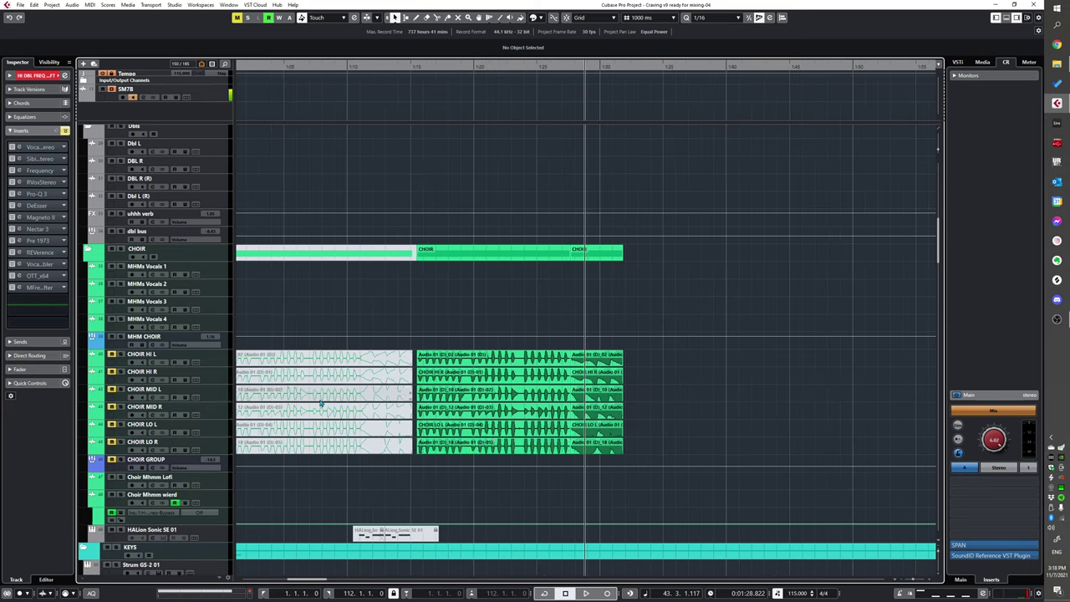
pyautogui.scroll(-1, 430, 435)
pyautogui.scroll(-2, 422, 418)
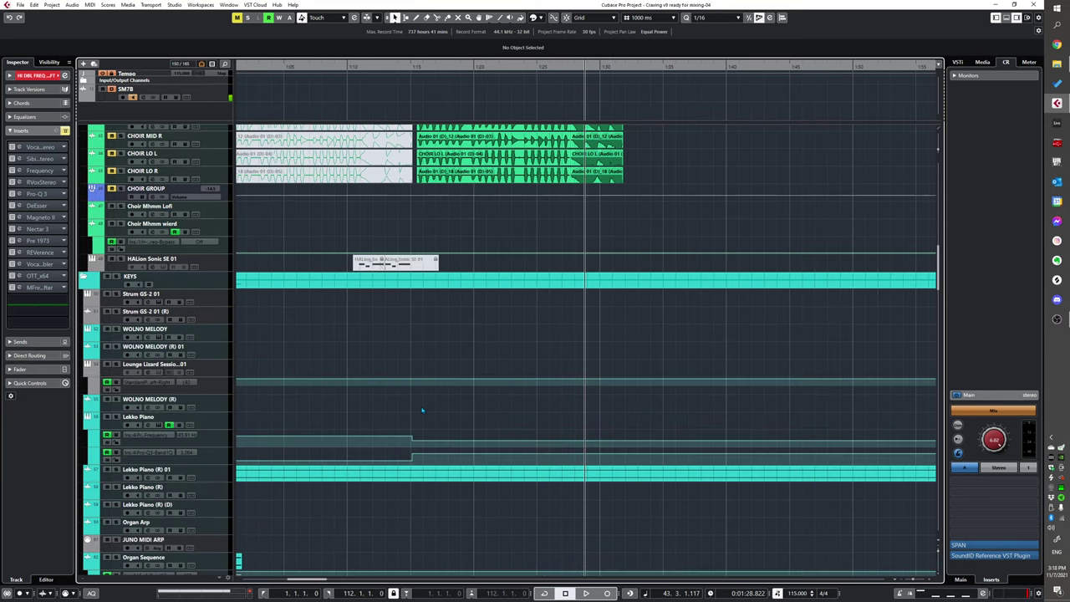
pyautogui.scroll(2, 417, 408)
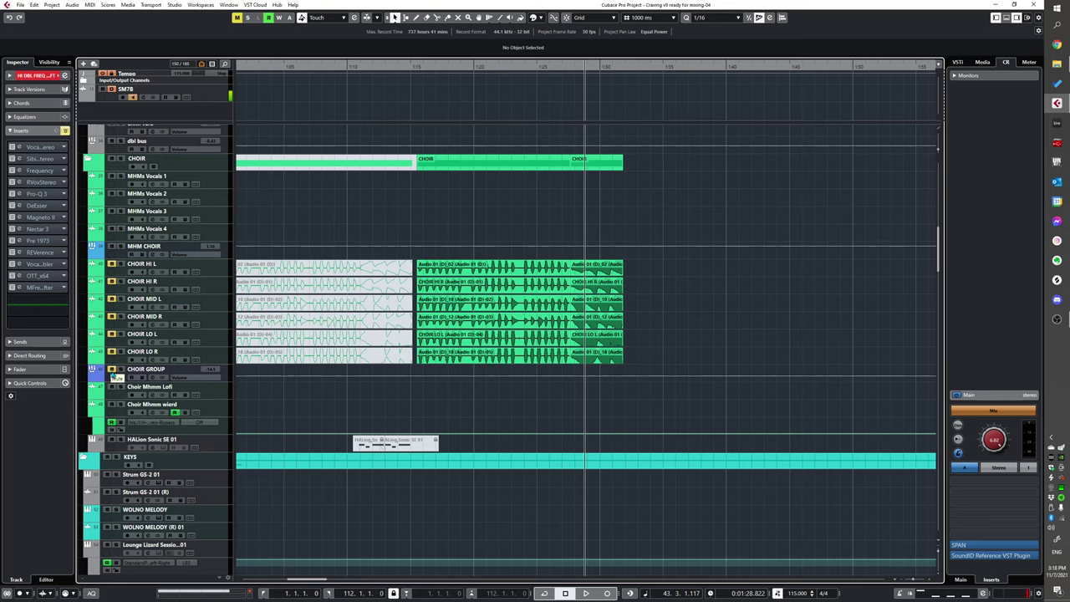
# Step: Solo the SAMPLES folder and play its CHILD CHOIR and lead tracks from just before bar 115
pyautogui.scroll(-15, 477, 292)
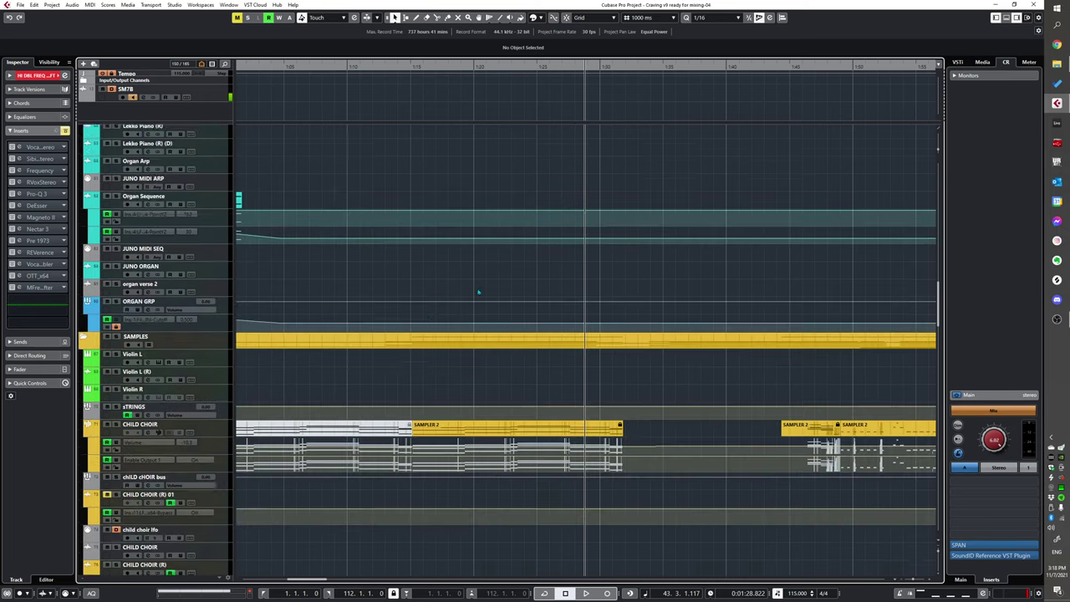
pyautogui.scroll(5, 431, 316)
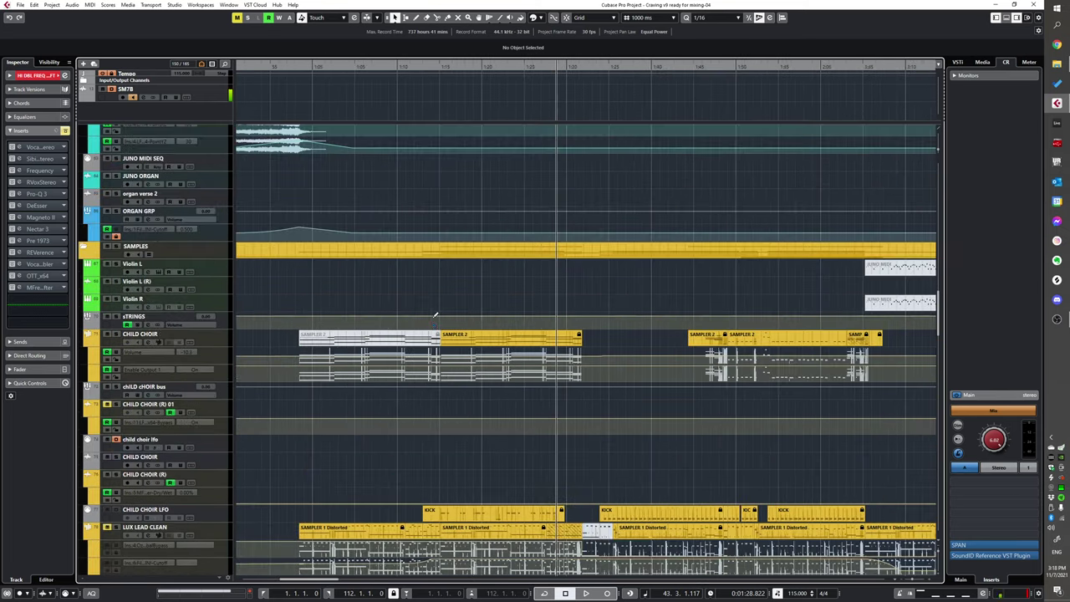
pyautogui.scroll(-3, 434, 299)
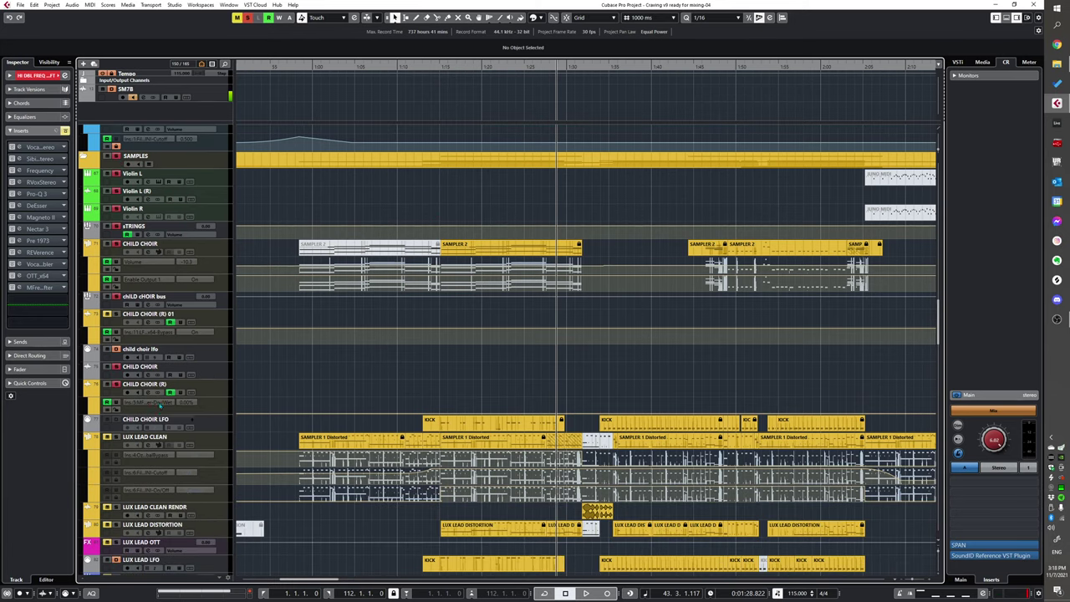
pyautogui.scroll(-3, 193, 516)
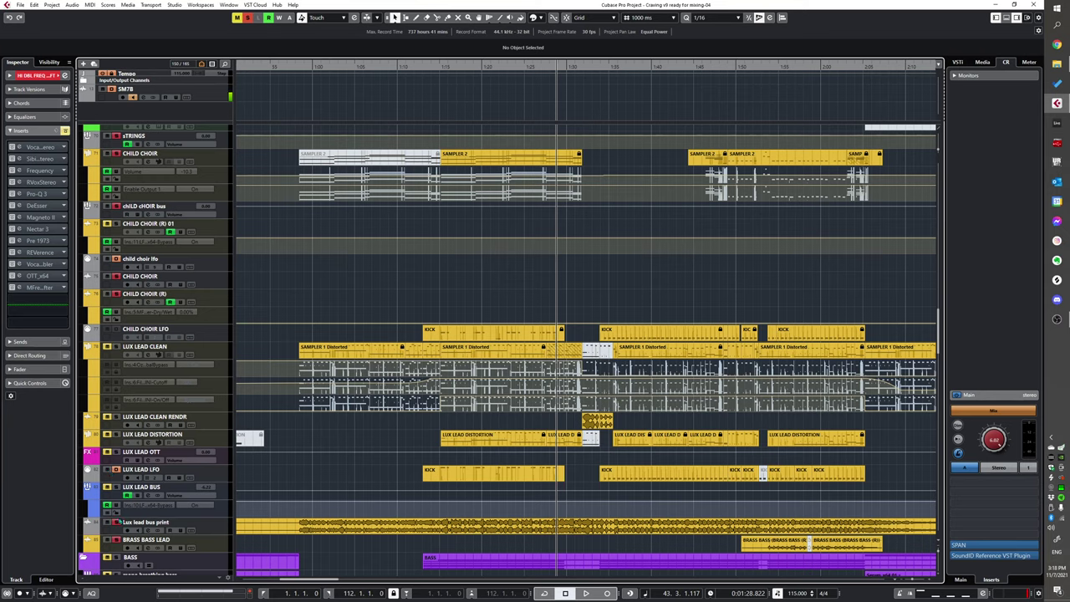
pyautogui.click(415, 287)
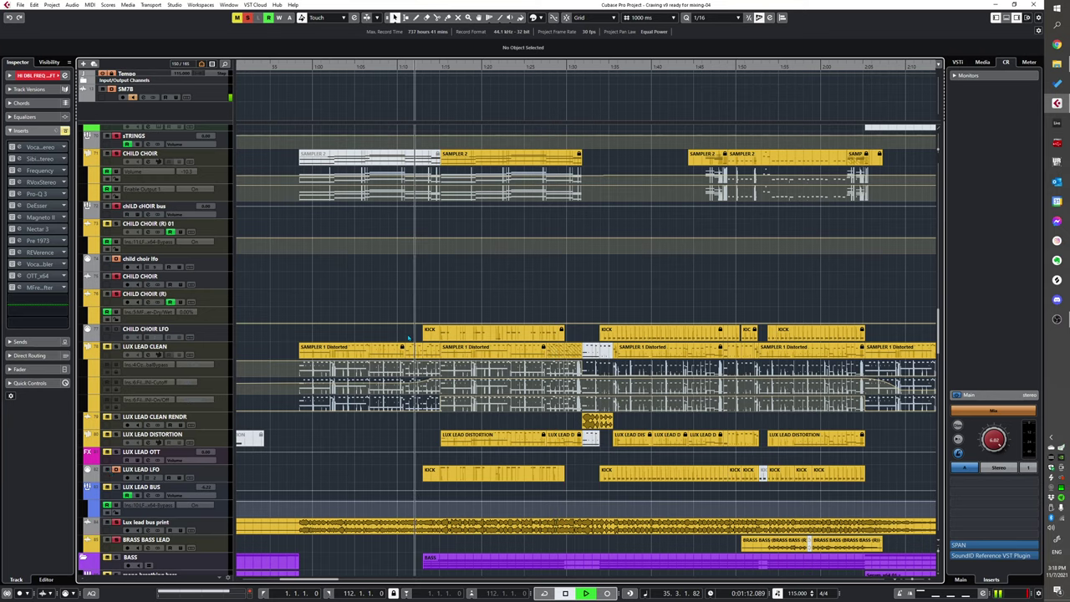
pyautogui.scroll(-3, 408, 337)
pyautogui.scroll(-3, 404, 317)
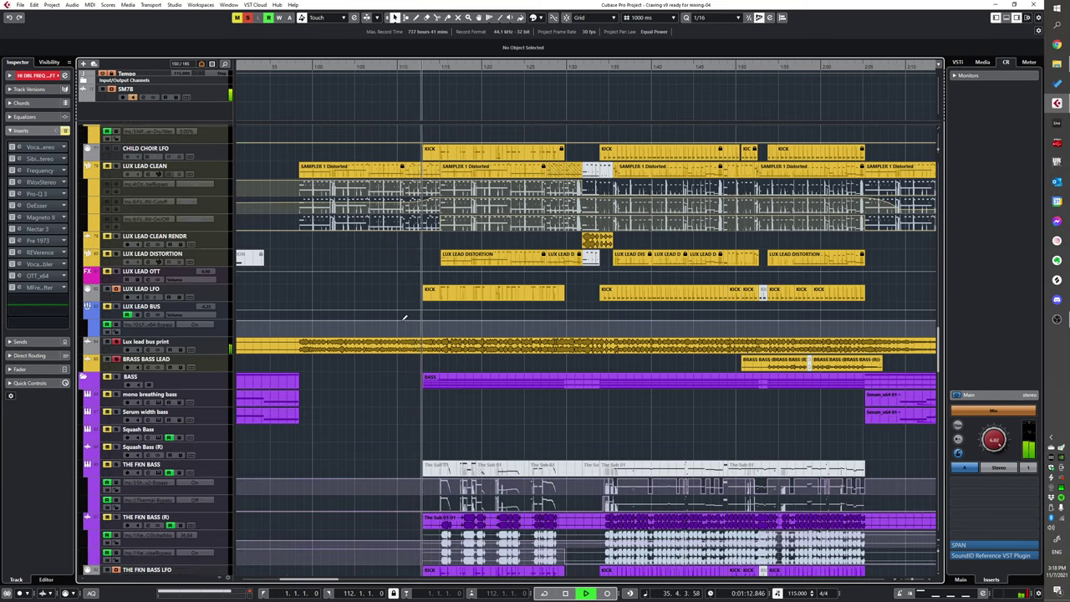
pyautogui.scroll(3, 403, 318)
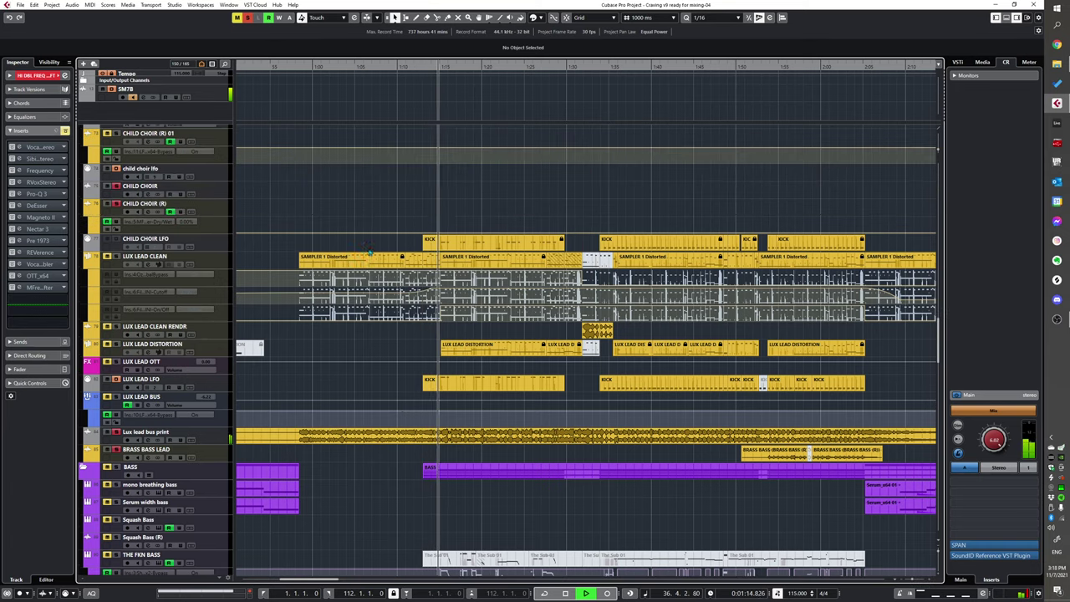
pyautogui.scroll(6, 464, 292)
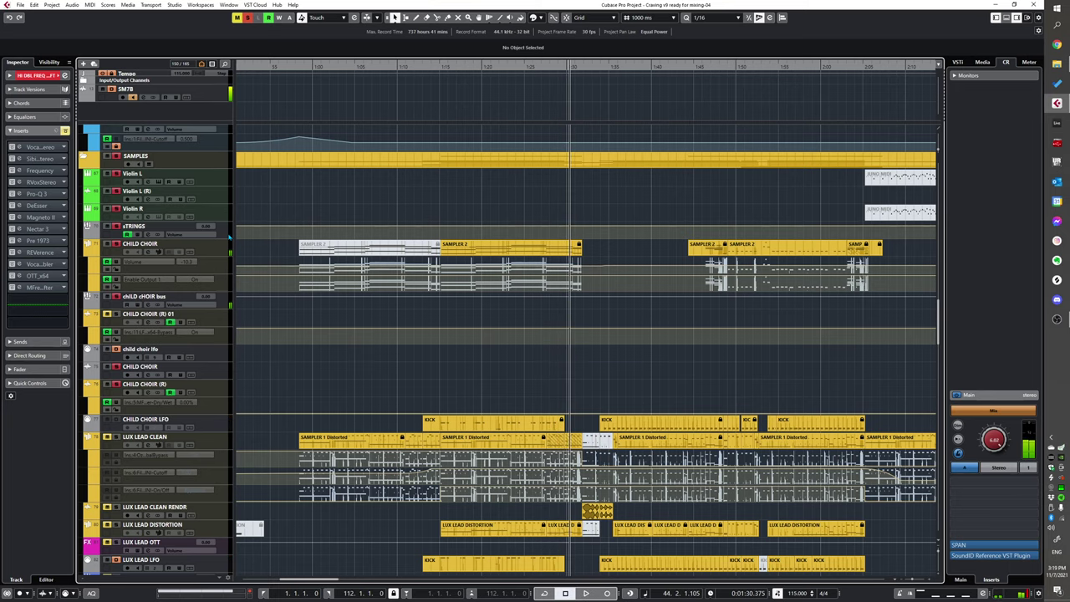
# Step: Solo only the Lux lead bus print track, play it from just before bar 115, and stop
pyautogui.scroll(-5, 238, 234)
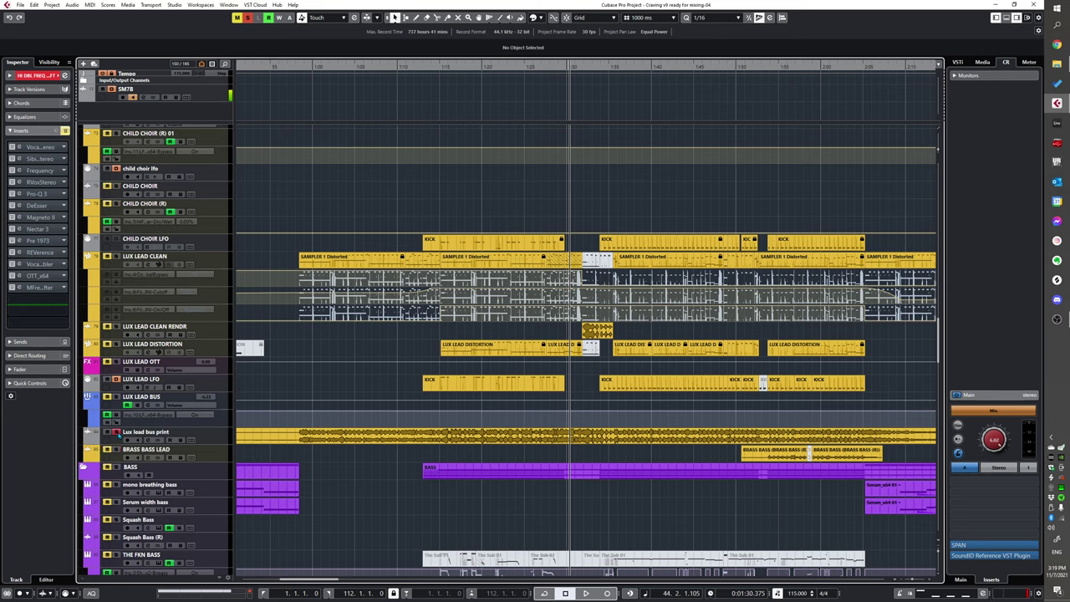
pyautogui.click(402, 382)
pyautogui.press('space')
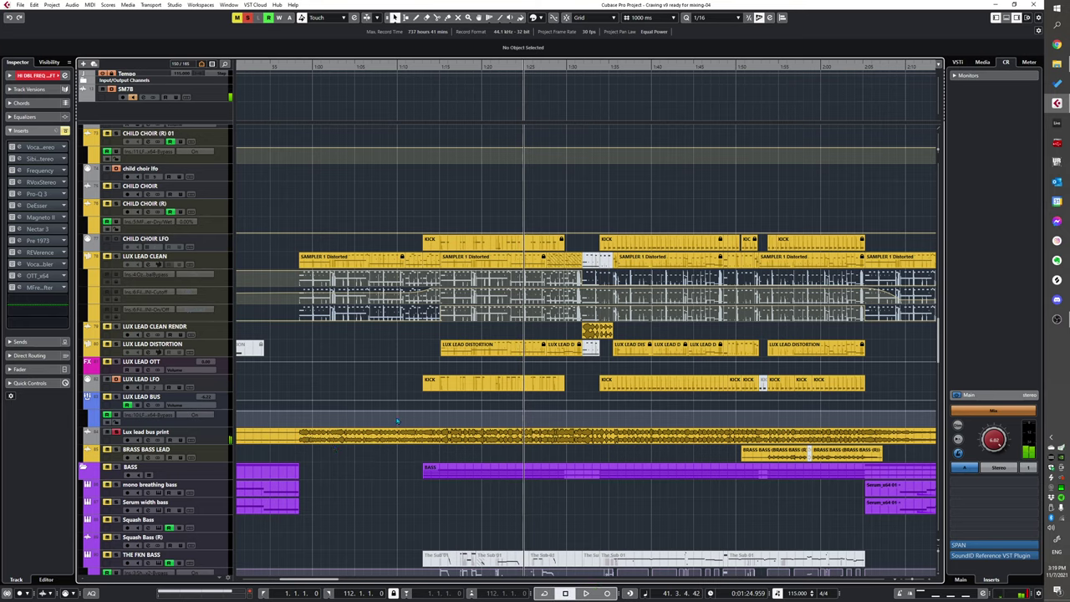
# Step: Clear the Lux lead bus print solo and look over the lead and bass clips across the arrangement
pyautogui.scroll(1, 418, 398)
pyautogui.scroll(-1, 418, 398)
pyautogui.hscroll(-1, 418, 398)
pyautogui.scroll(-1, 417, 398)
pyautogui.scroll(-3, 286, 393)
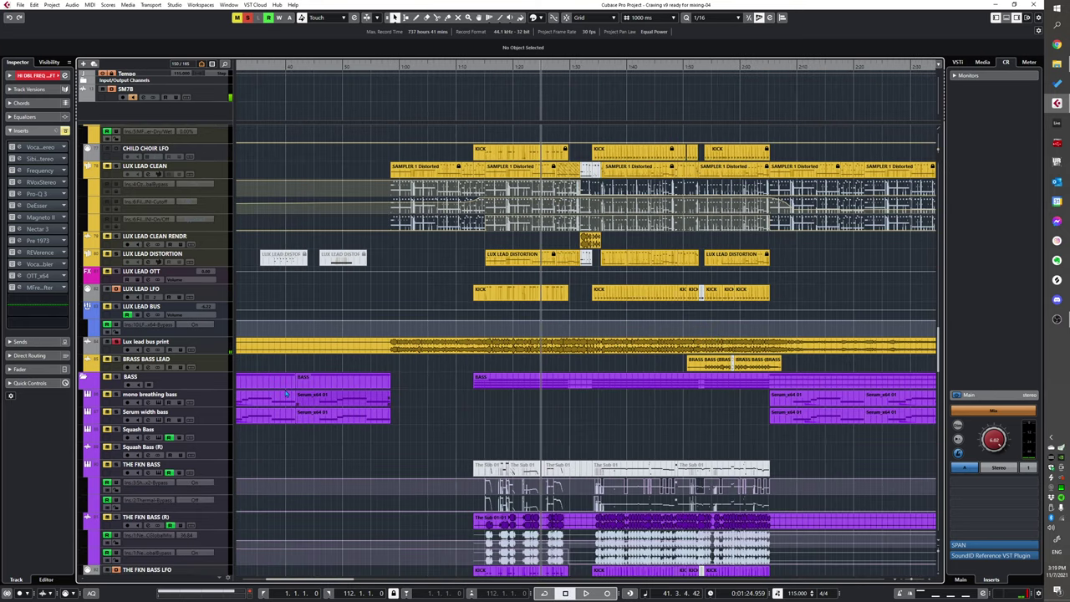
pyautogui.press('h')
pyautogui.press('h')
pyautogui.press('h')
pyautogui.press('h')
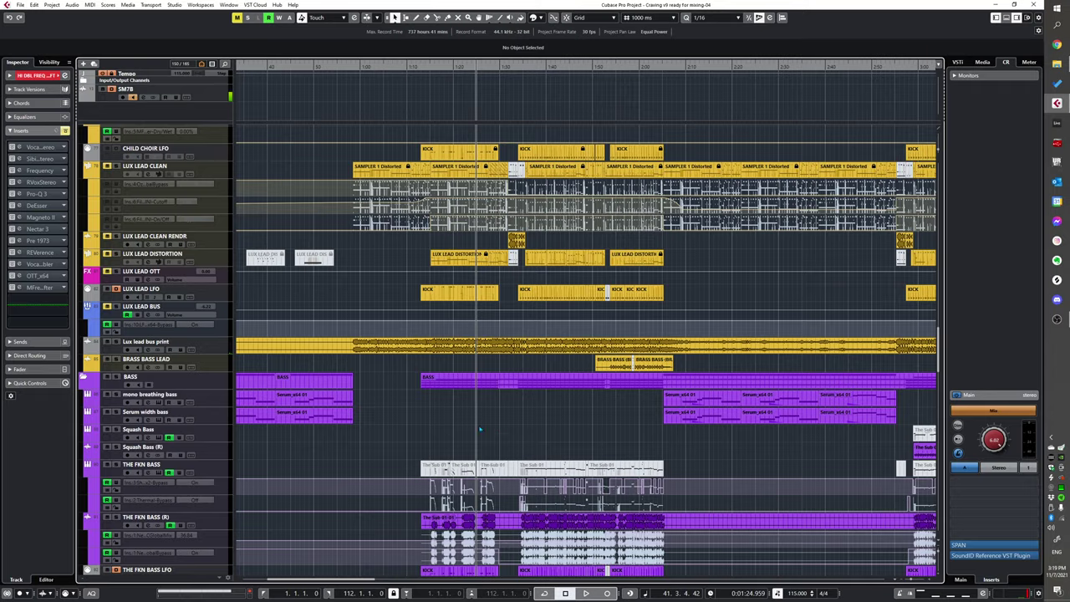
# Step: Play the soloed THE FKN BASS (R) and BRASS BASS (R) tracks from just before 1:15, unsolo BRASS BASS (R), and stop
pyautogui.scroll(-3, 423, 344)
pyautogui.click(416, 317)
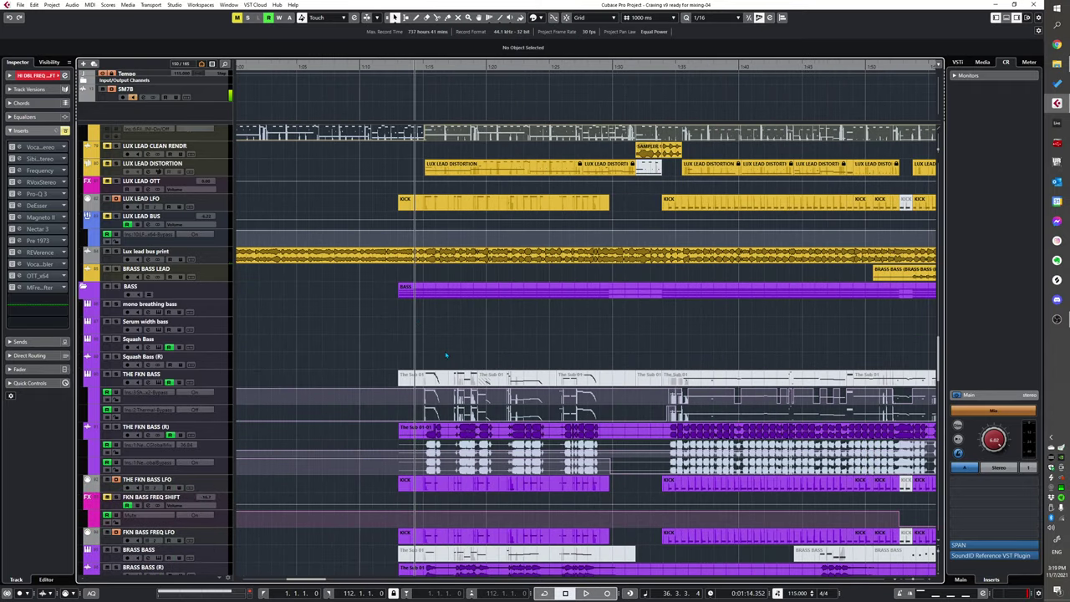
pyautogui.scroll(-3, 445, 355)
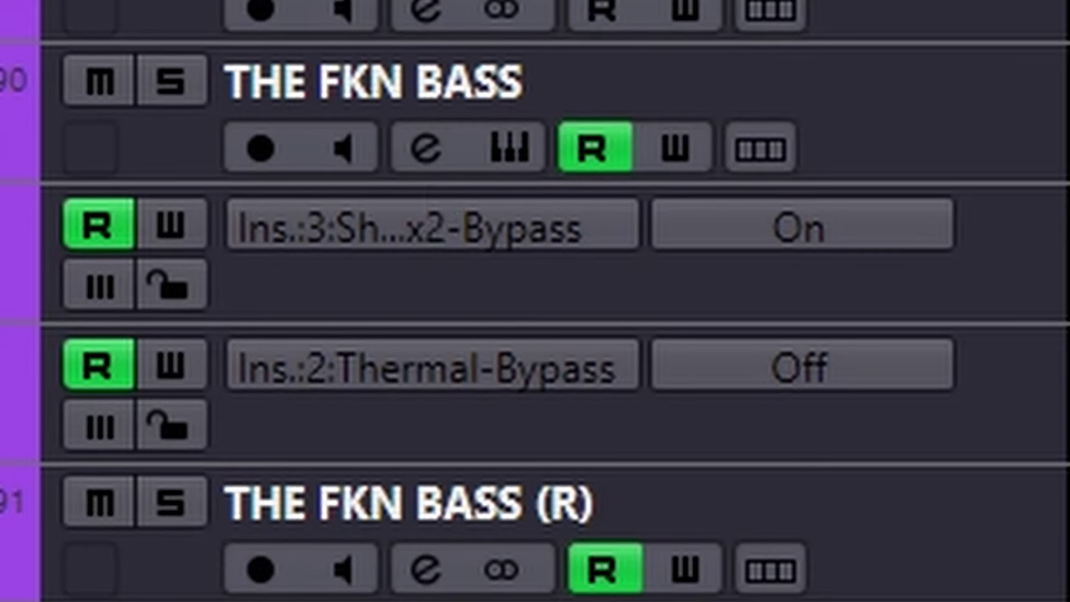
pyautogui.press('s')
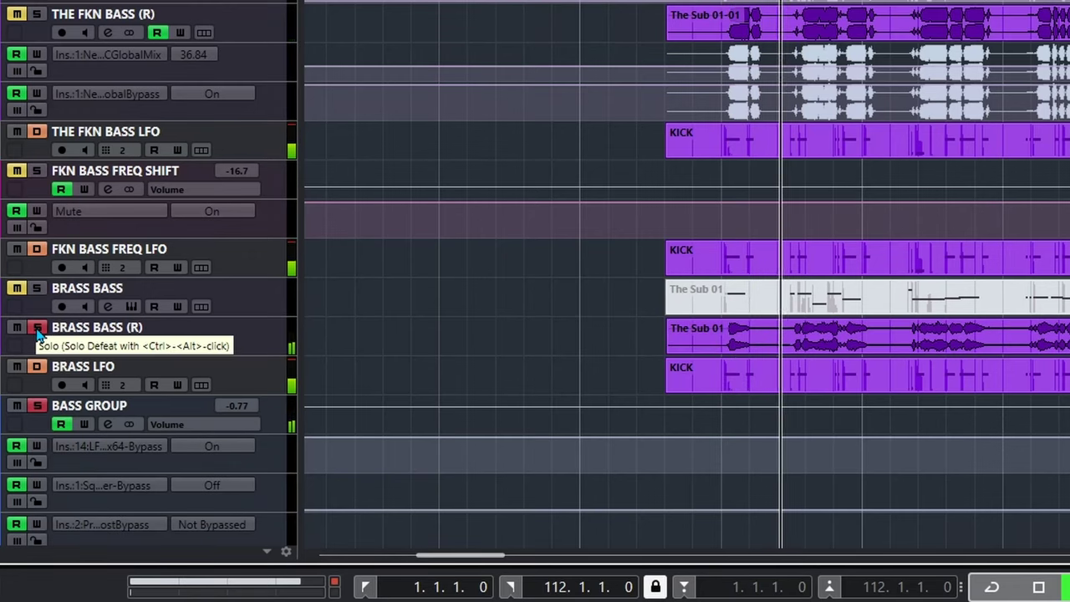
pyautogui.click(37, 329)
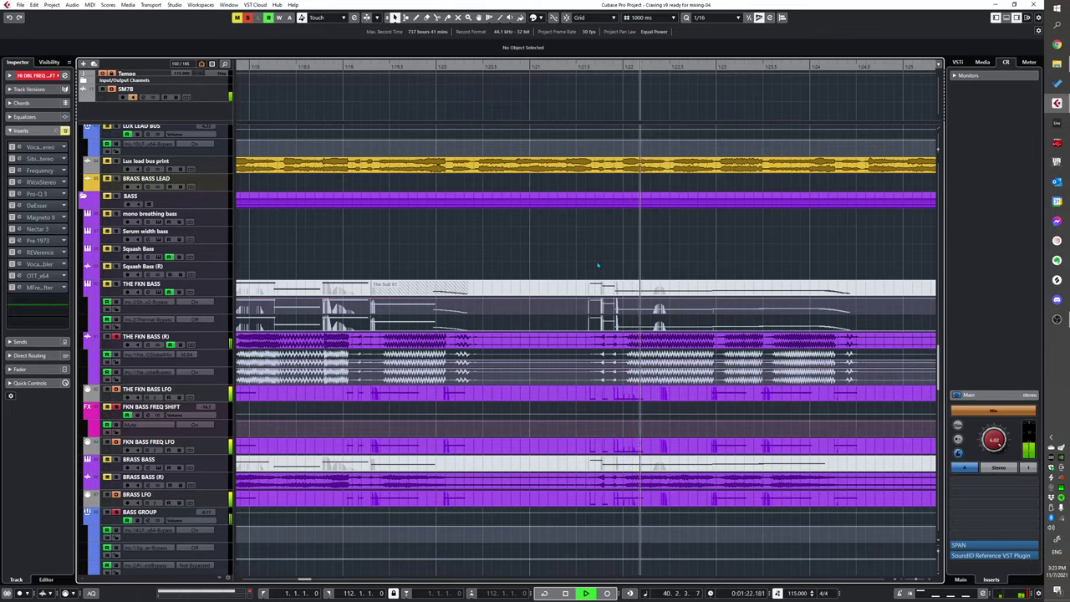
pyautogui.scroll(-4, 595, 266)
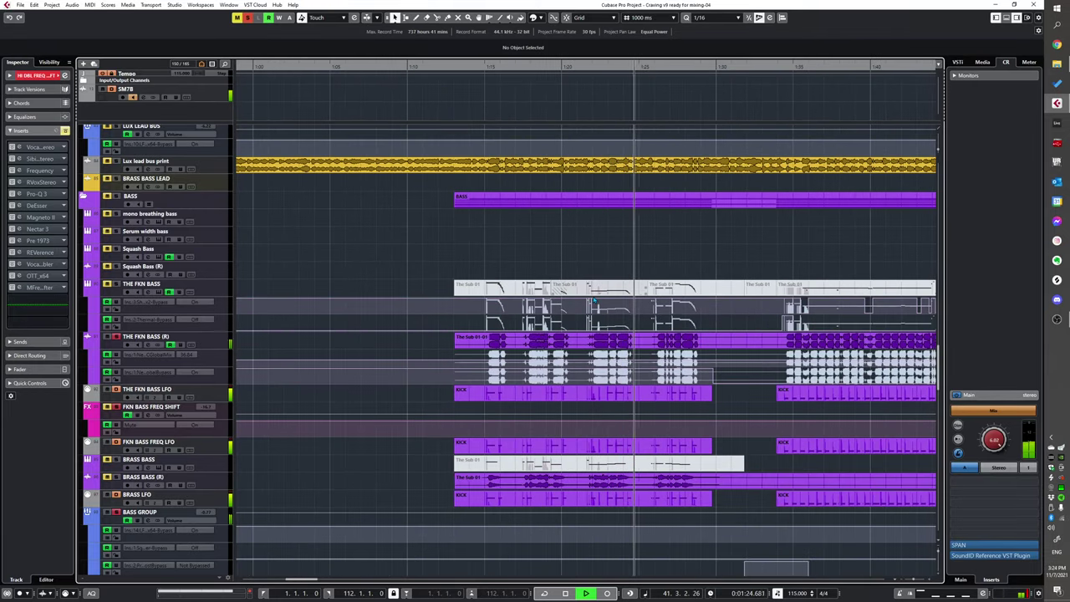
pyautogui.press('space')
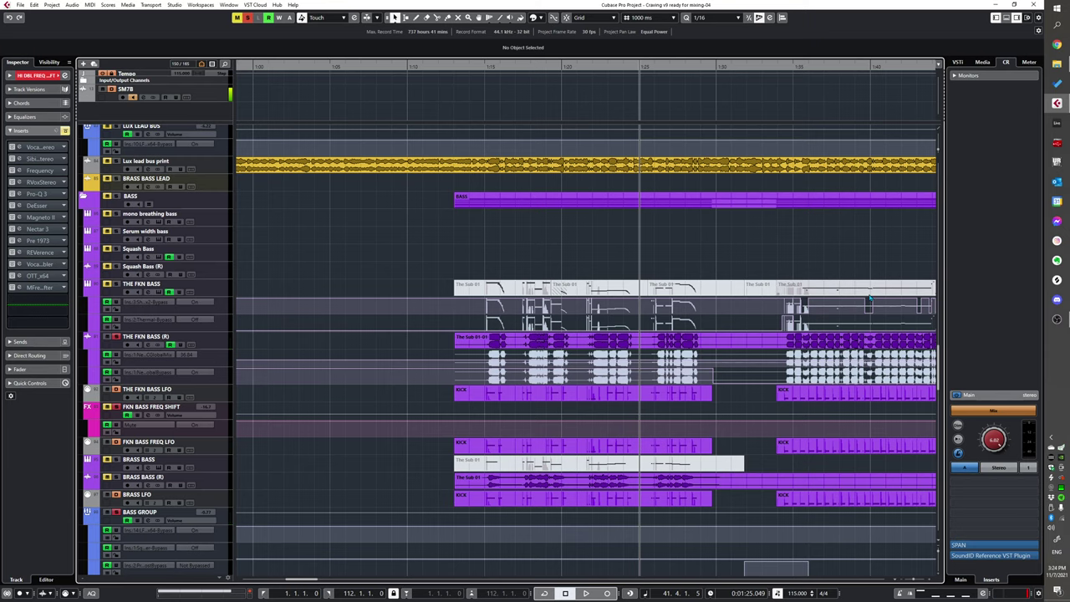
# Step: Clear the bass solo and look over the lead and bass clips around the first drop
pyautogui.scroll(-2, 869, 298)
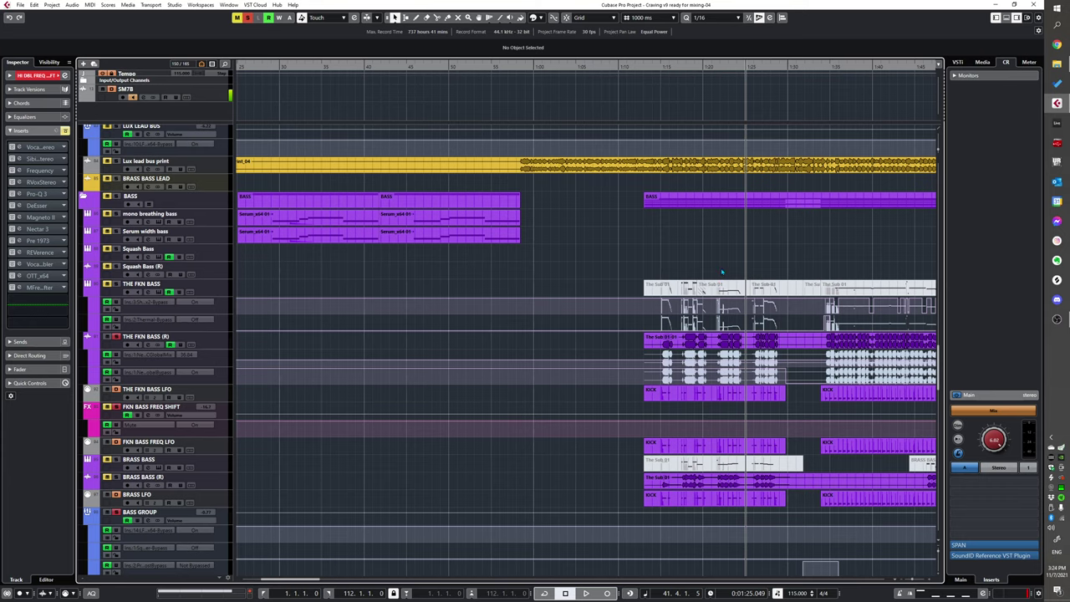
pyautogui.scroll(-6, 673, 279)
pyautogui.scroll(7, 752, 284)
pyautogui.scroll(-1, 796, 301)
pyautogui.scroll(2, 595, 385)
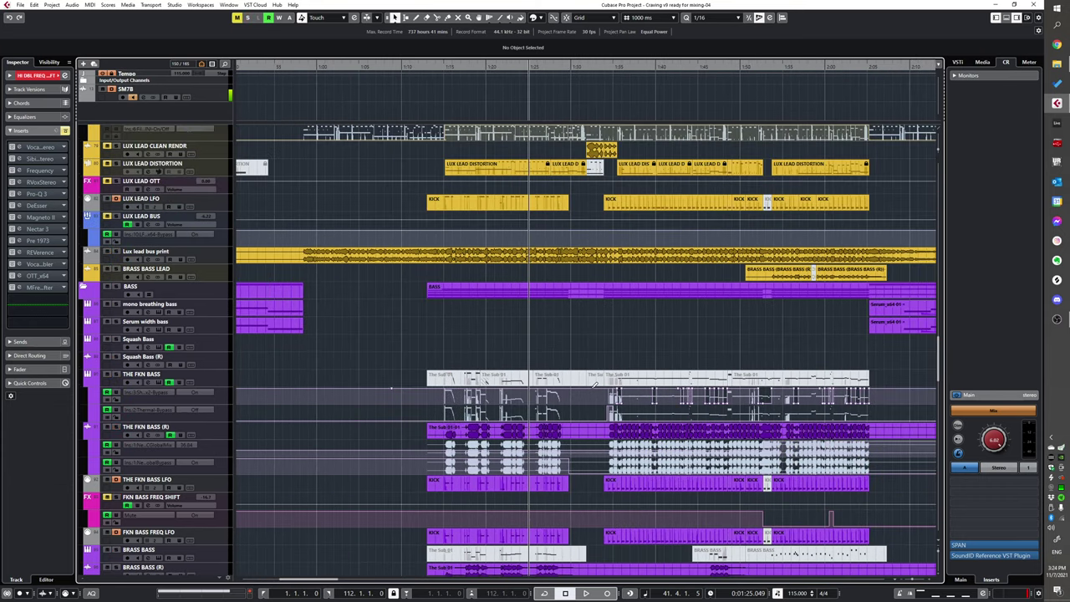
pyautogui.scroll(2, 544, 359)
pyautogui.scroll(2, 560, 357)
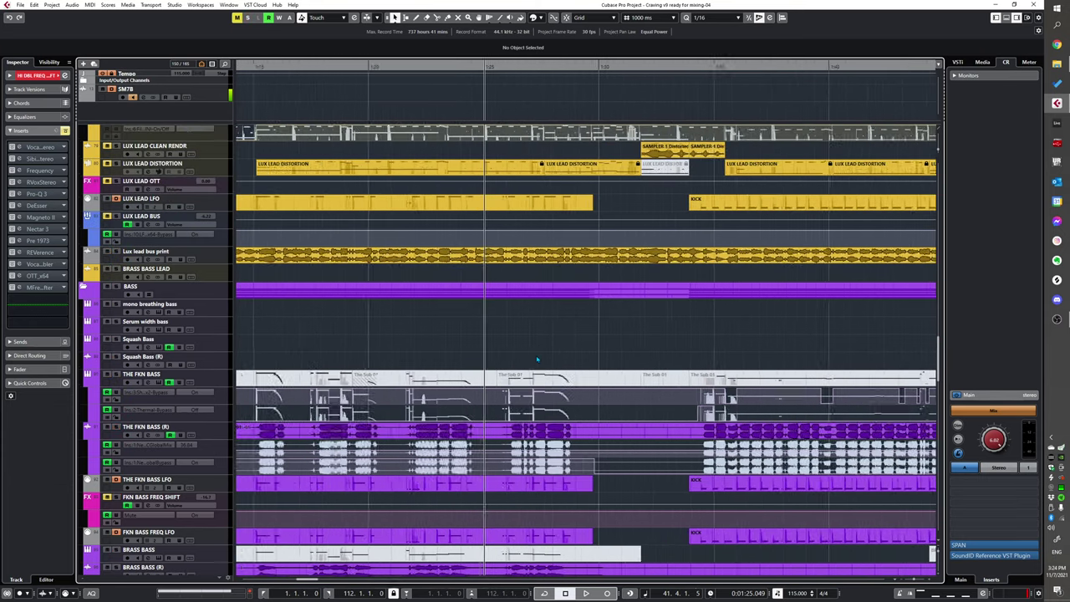
pyautogui.scroll(-1, 535, 357)
pyautogui.hscroll(2, 534, 345)
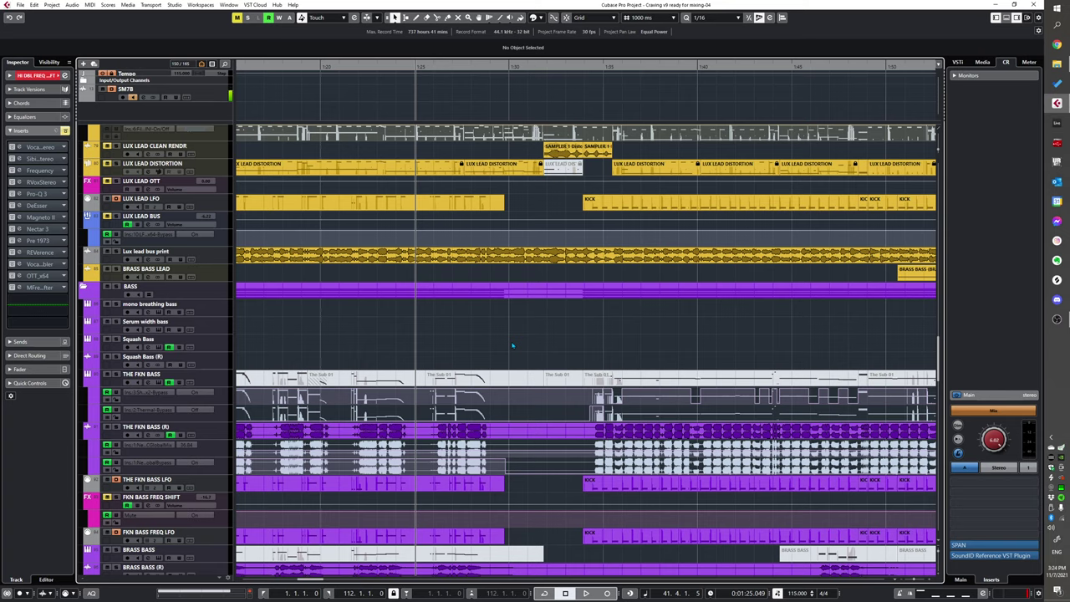
# Step: Examine THE FKN BASS clips and their bypass automation from about 1:34 to 2:05
pyautogui.scroll(-5, 510, 342)
pyautogui.scroll(3, 557, 391)
pyautogui.press('g')
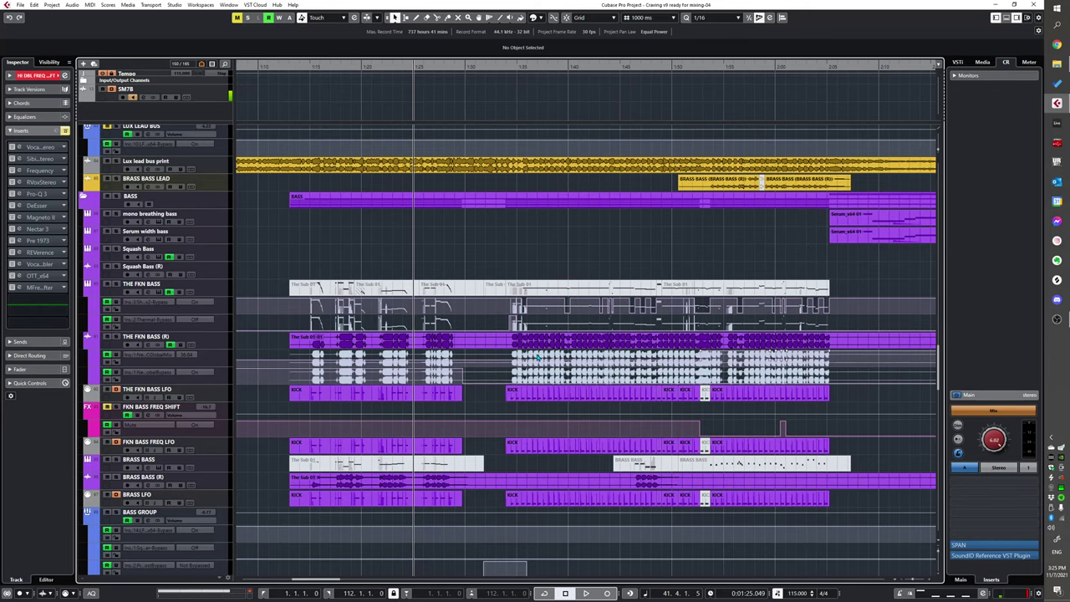
pyautogui.scroll(2, 537, 357)
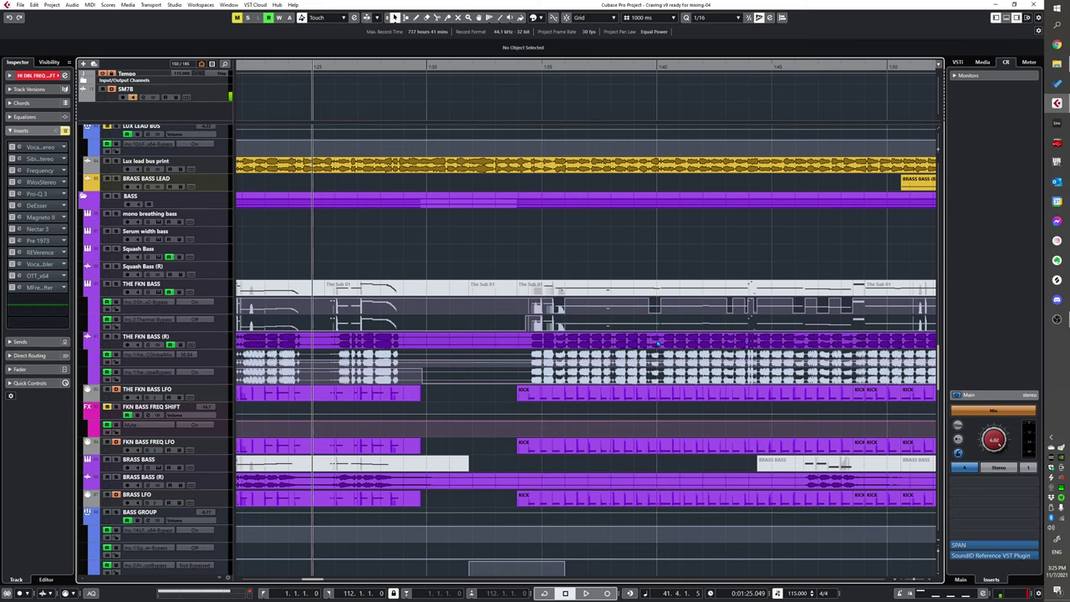
pyautogui.hscroll(2, 657, 343)
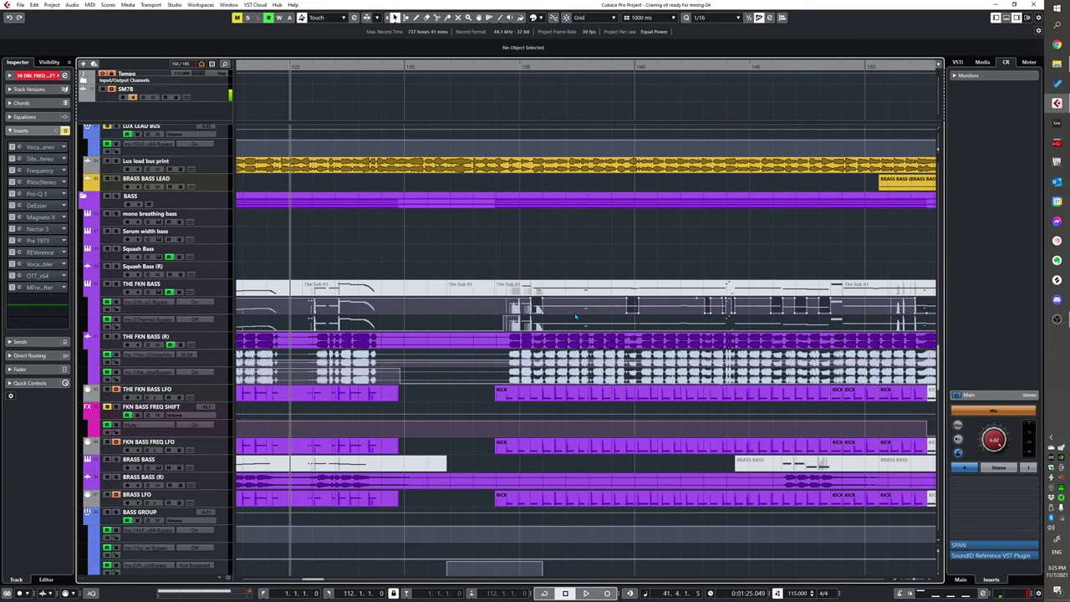
pyautogui.scroll(-2, 575, 315)
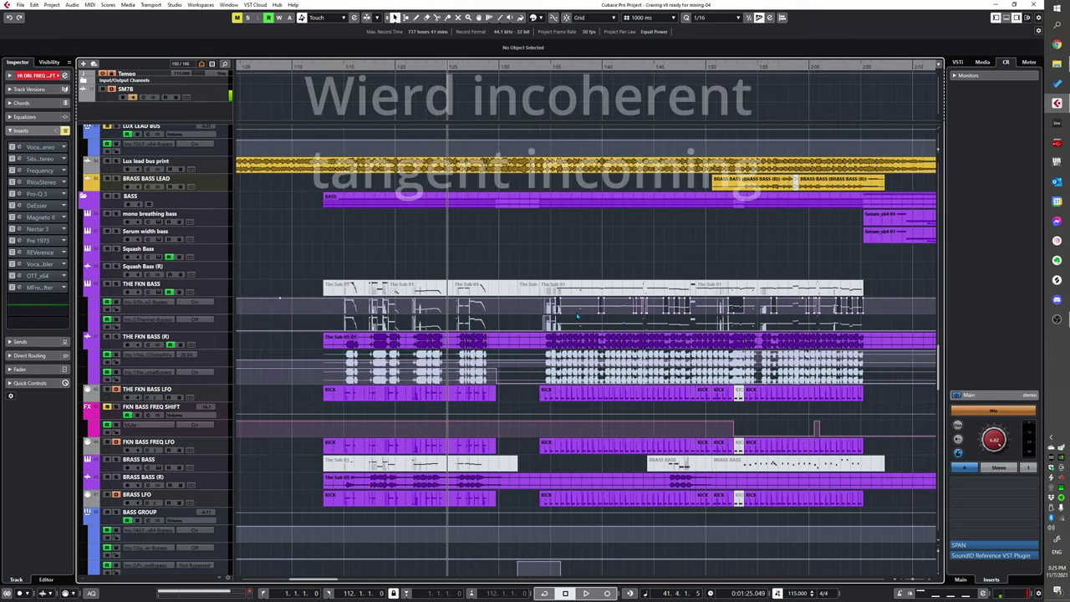
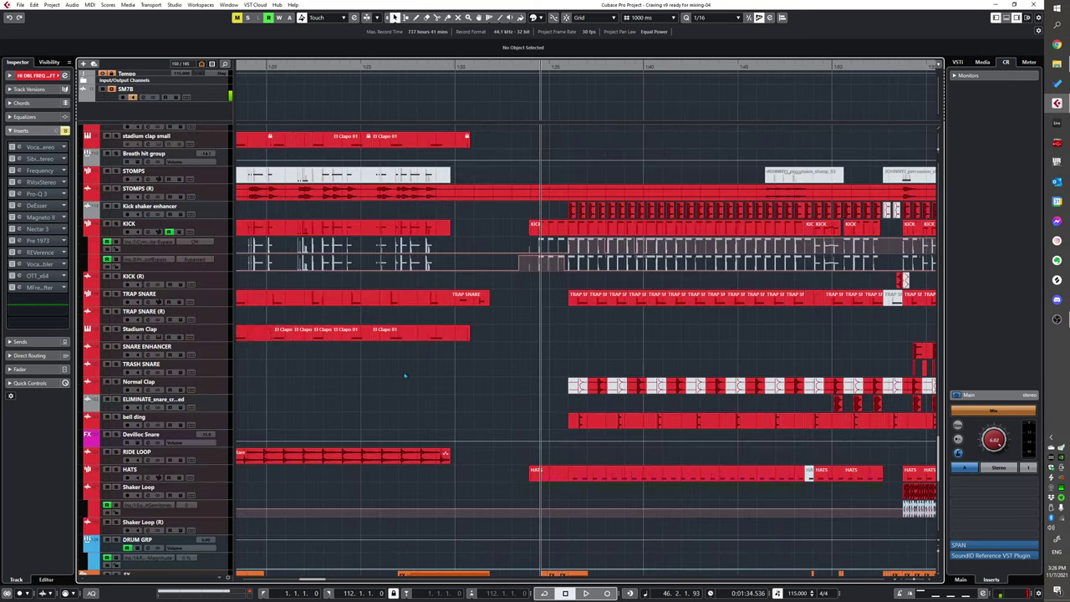
# Step: Solo the DRUMS folder, play it from about 1:34, stop, and clear the solo
pyautogui.scroll(5, 199, 256)
pyautogui.press('space')
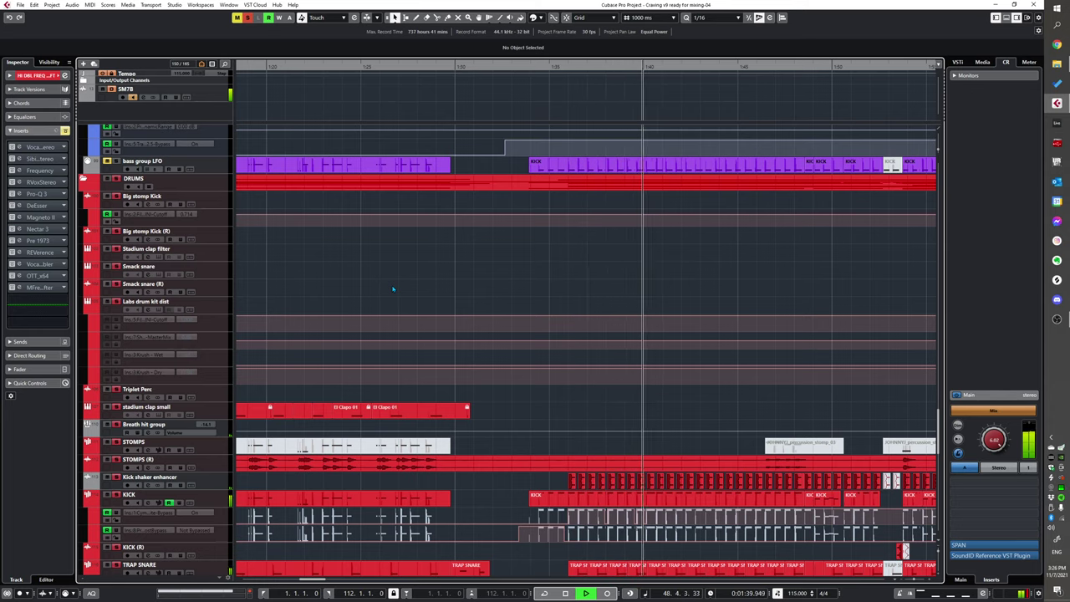
pyautogui.scroll(6, 501, 284)
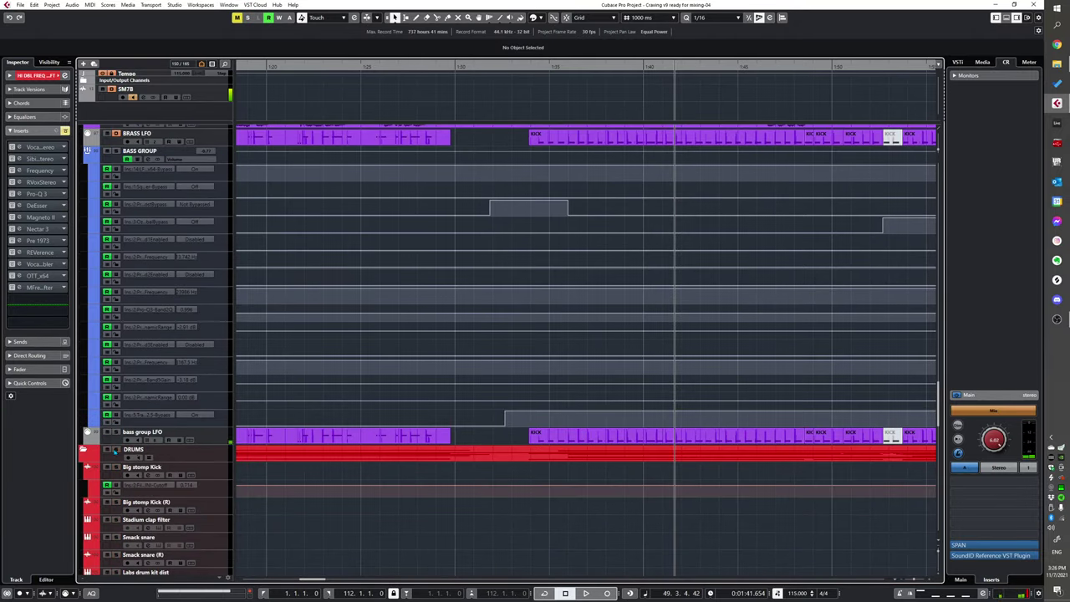
pyautogui.scroll(8, 571, 431)
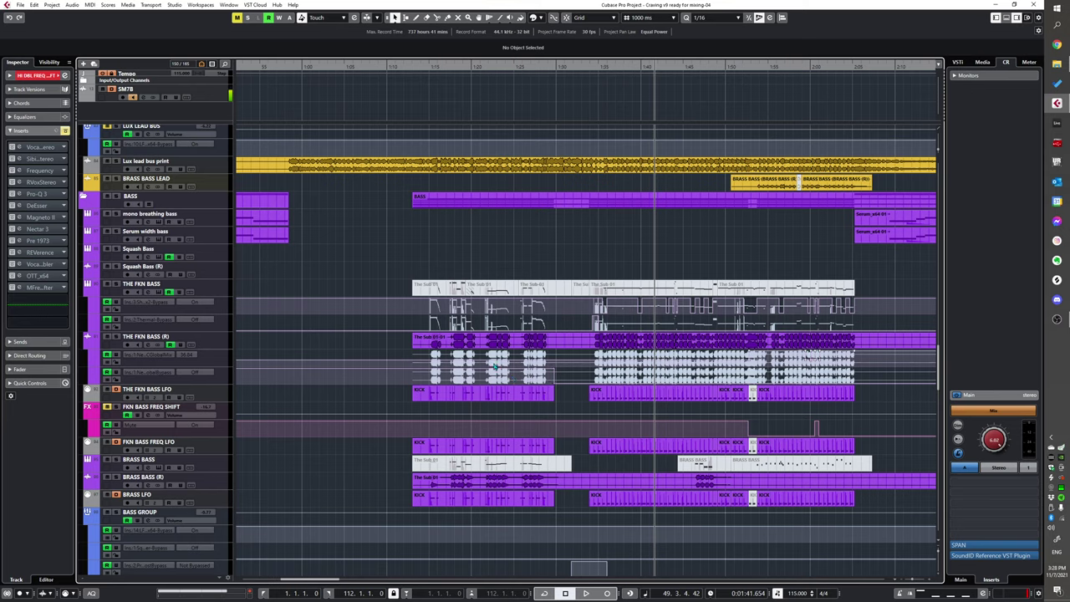
# Step: Play the full mix from about 1:13, just before the bass clips begin, with the SAMPLES tracks in view
pyautogui.scroll(1, 477, 357)
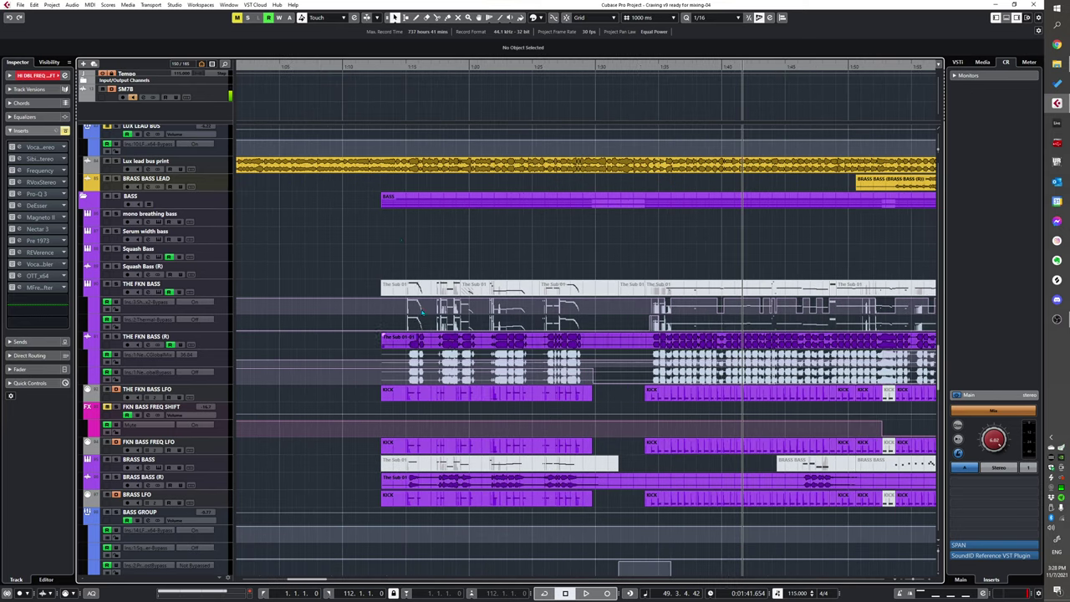
pyautogui.scroll(2, 404, 276)
pyautogui.scroll(-2, 404, 275)
pyautogui.scroll(-4, 411, 299)
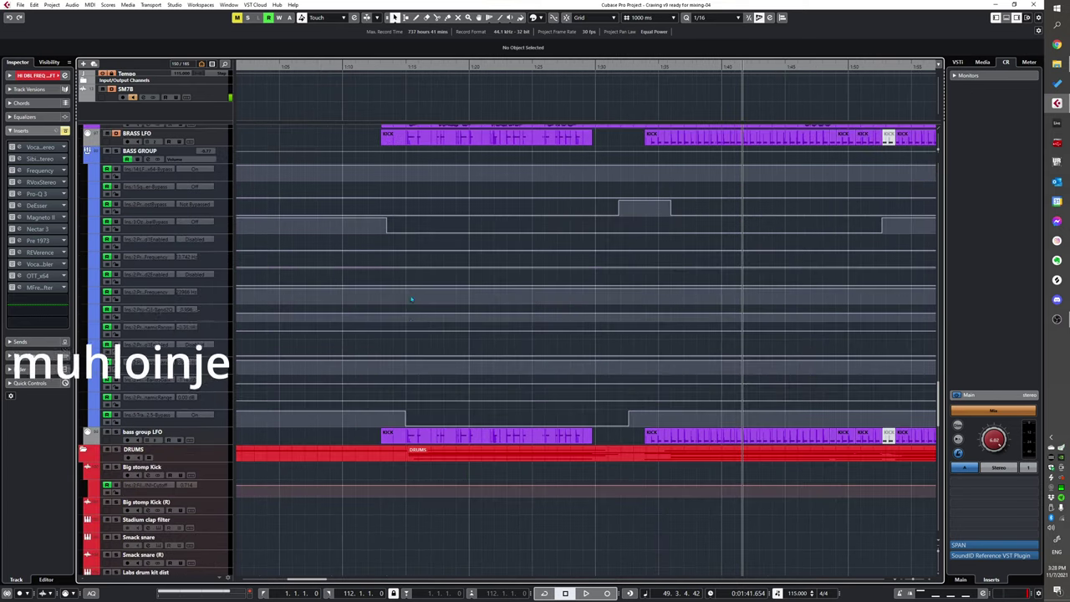
pyautogui.scroll(5, 410, 298)
pyautogui.click(379, 357)
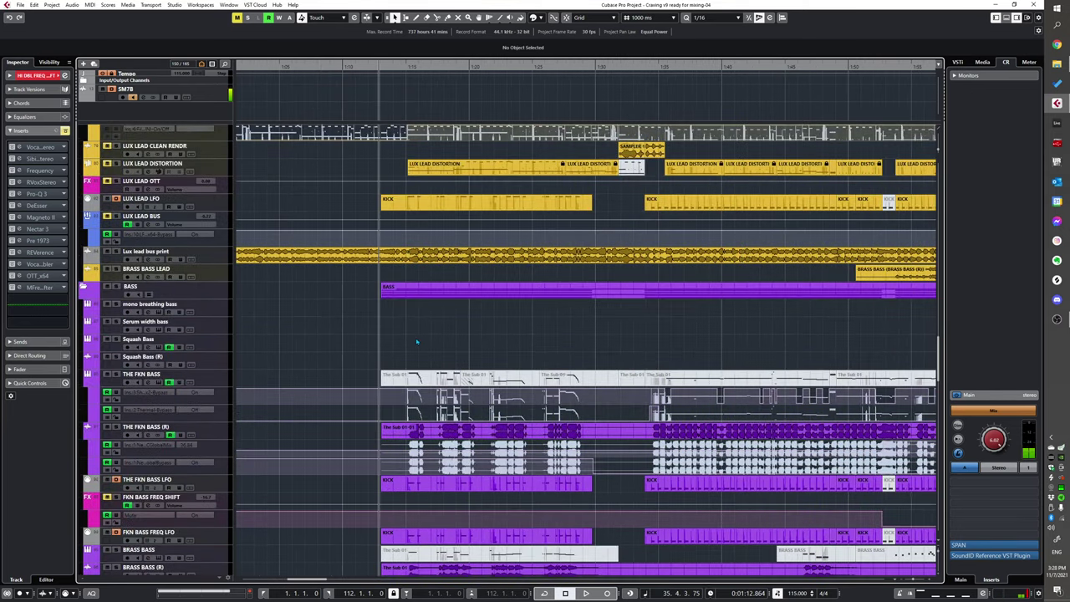
pyautogui.scroll(5, 384, 340)
pyautogui.scroll(-5, 460, 301)
pyautogui.scroll(-5, 478, 335)
pyautogui.scroll(5, 473, 333)
pyautogui.scroll(5, 455, 326)
pyautogui.press('space')
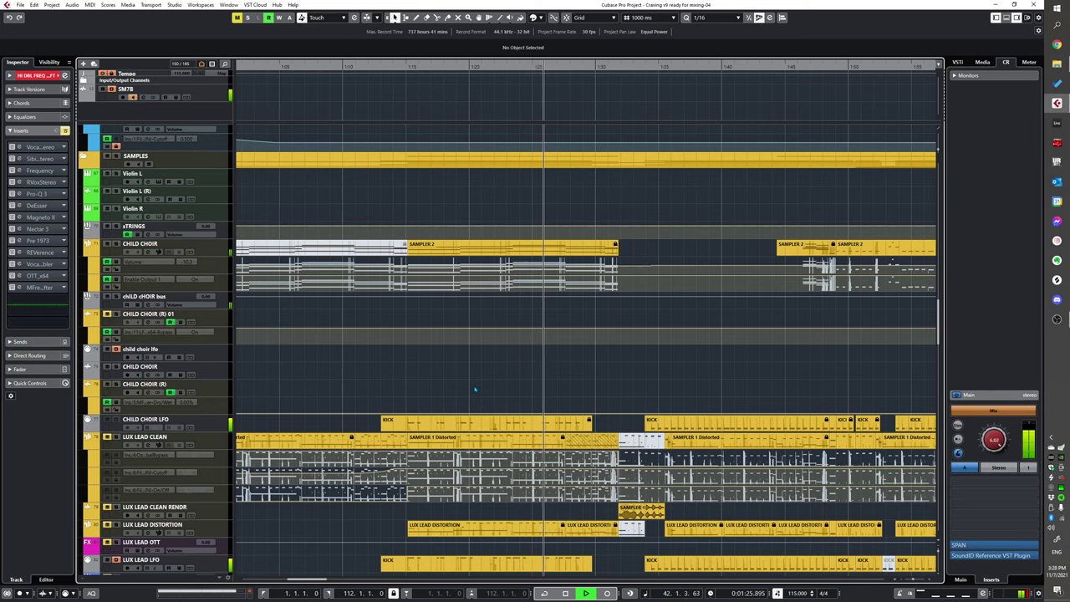
# Step: Follow the full-mix playback across the SAMPLES tracks through the second drop and stop at about 2:05
pyautogui.scroll(2, 566, 356)
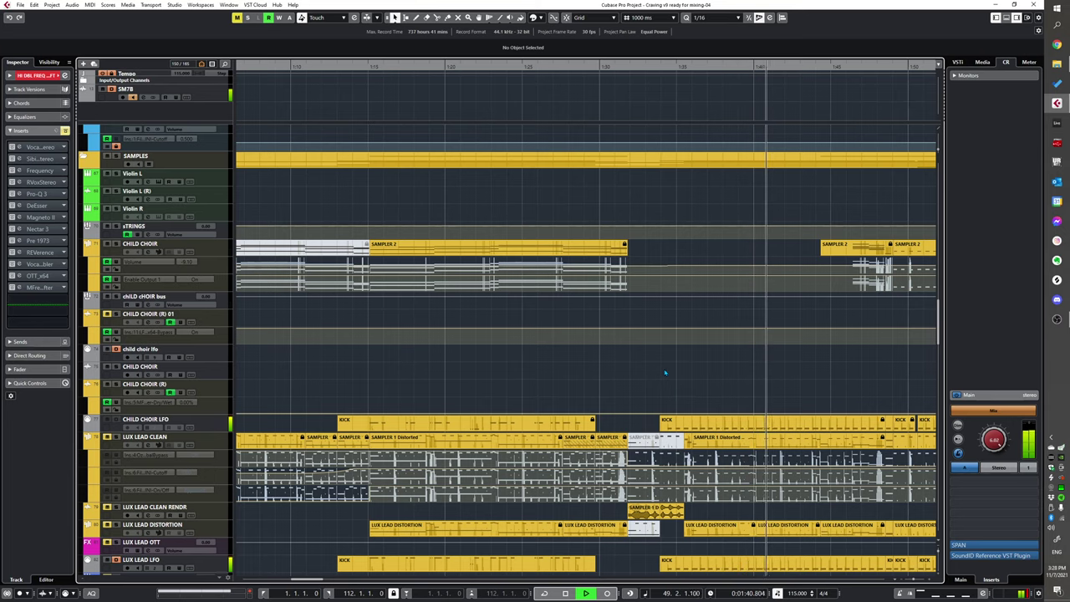
pyautogui.press('g')
pyautogui.press('g')
pyautogui.press('h')
pyautogui.press('h')
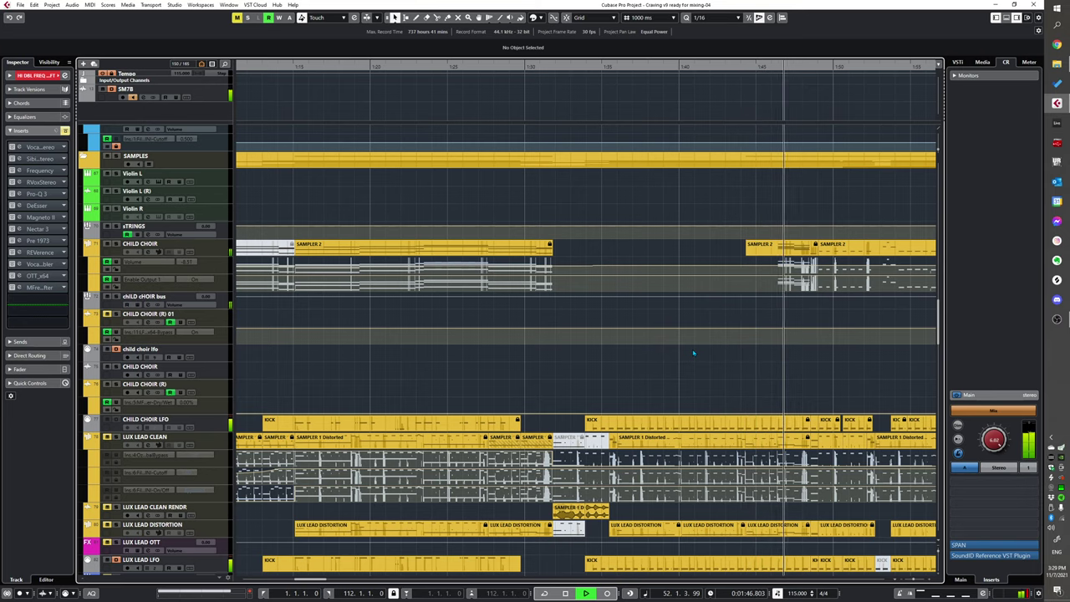
pyautogui.scroll(-2, 702, 370)
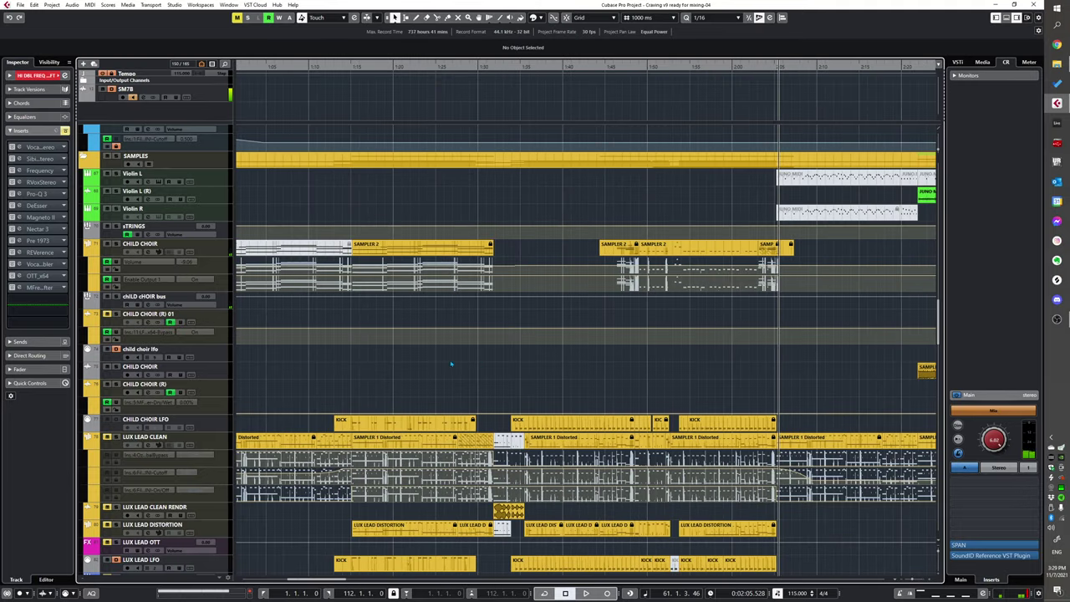
# Step: Solo THE FKN BASS (R) and play it from about 1:34
pyautogui.scroll(-4, 770, 428)
pyautogui.scroll(6, 690, 340)
pyautogui.scroll(-6, 690, 341)
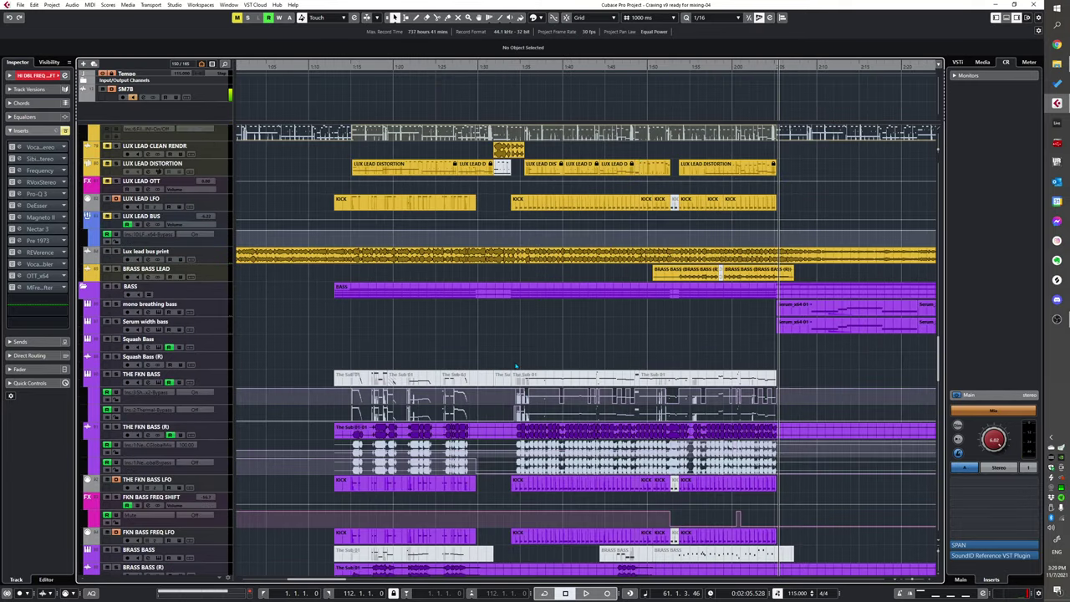
pyautogui.click(115, 337)
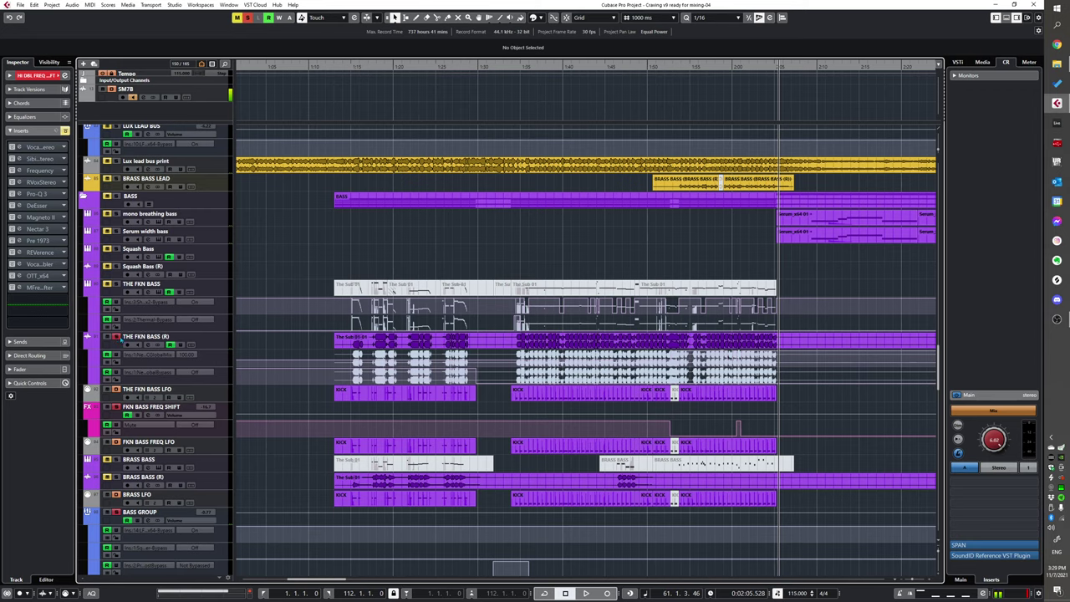
pyautogui.click(515, 333)
pyautogui.press('space')
pyautogui.keyDown('ctrl'); pyautogui.scroll(4, 616, 396); pyautogui.keyUp('ctrl')
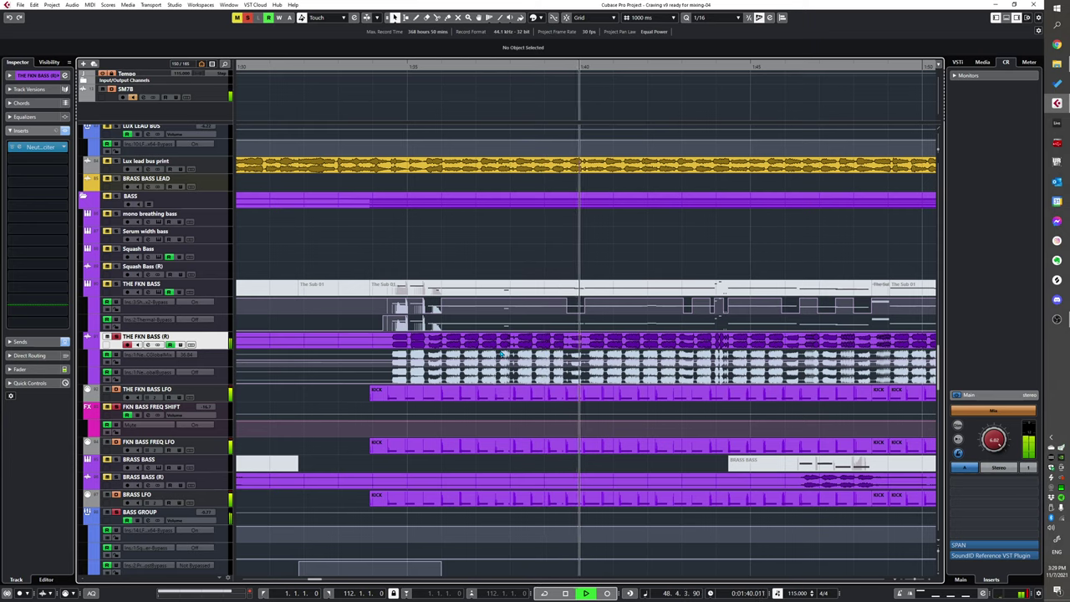
pyautogui.keyDown('ctrl'); pyautogui.scroll(-3, 501, 355); pyautogui.keyUp('ctrl')
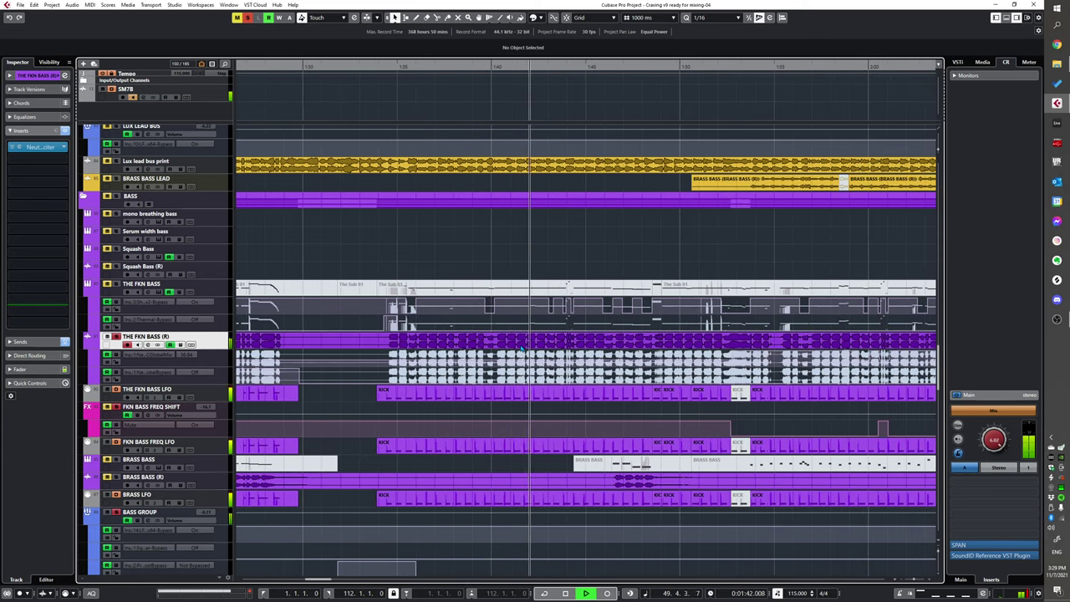
# Step: Select the THE FKN BASS instrument track to show its inserts, stop playback, and inspect its bypass automation
pyautogui.click(204, 290)
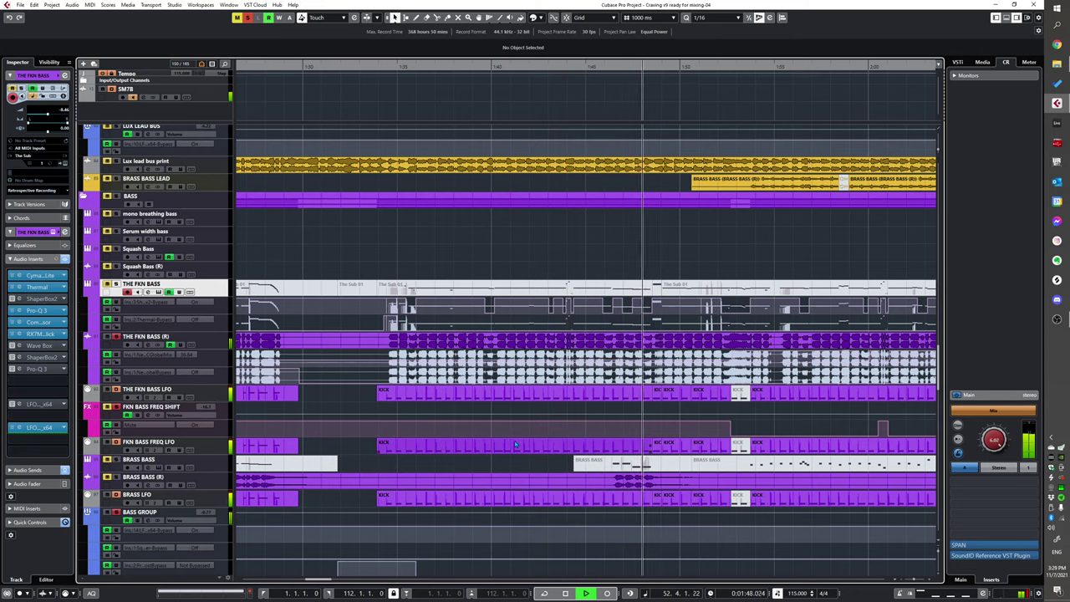
pyautogui.press('space')
pyautogui.press('g')
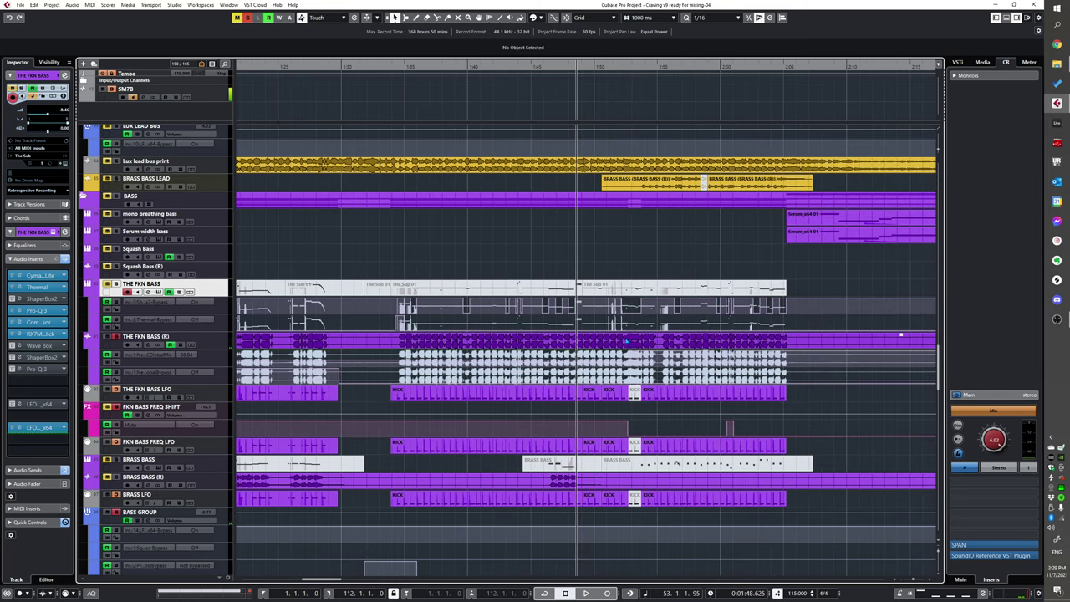
pyautogui.scroll(2, 438, 334)
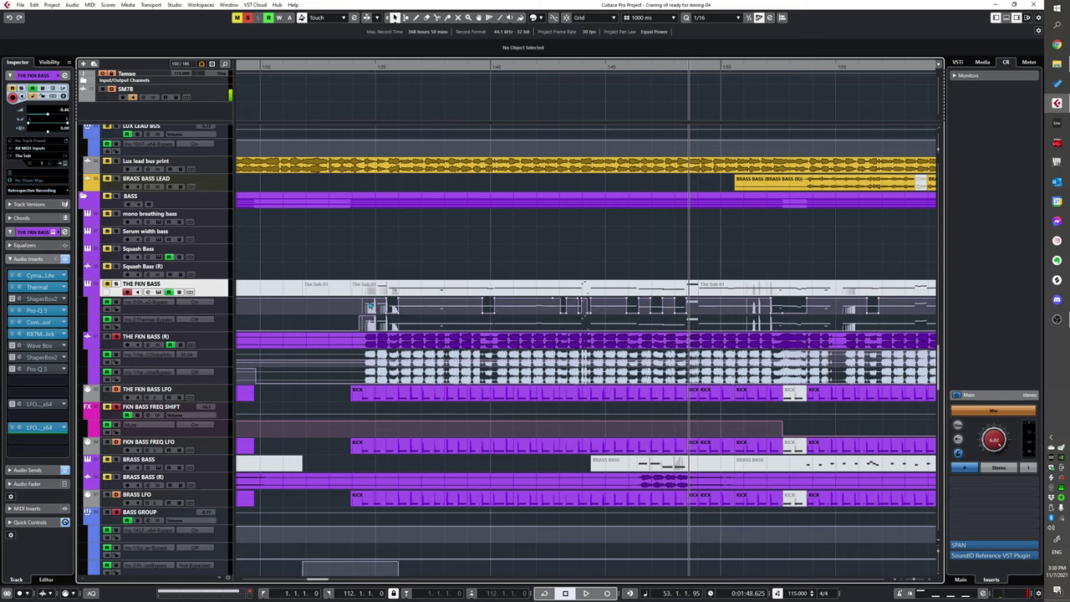
# Step: View the ShaperBox2 and Thermal inserts of THE FKN BASS in turn while playing the bass from about 1:34
pyautogui.click(37, 298)
pyautogui.click(368, 263)
pyautogui.press('space')
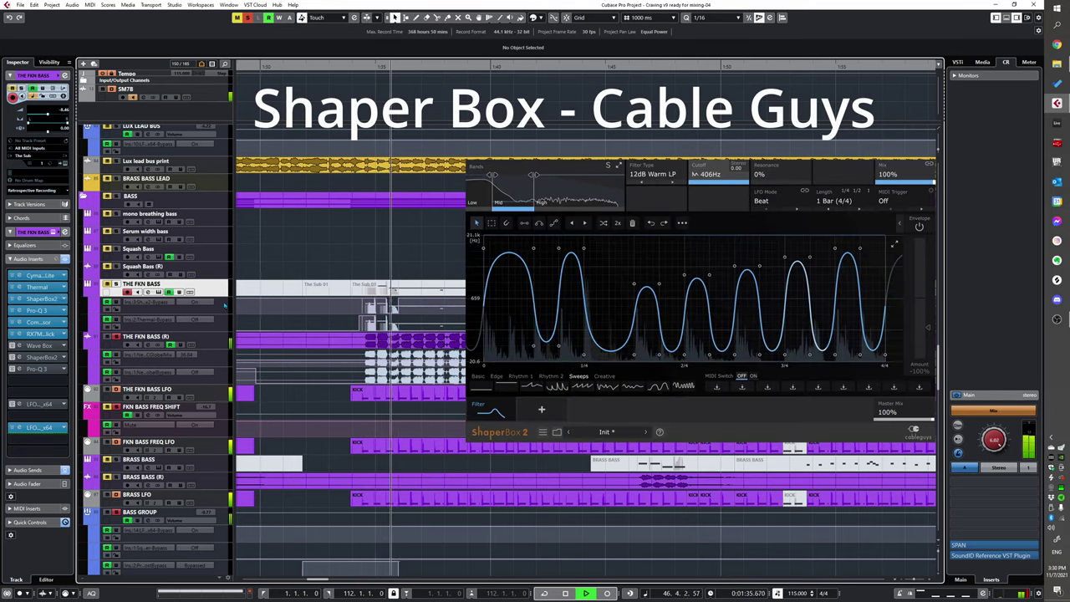
pyautogui.click(38, 287)
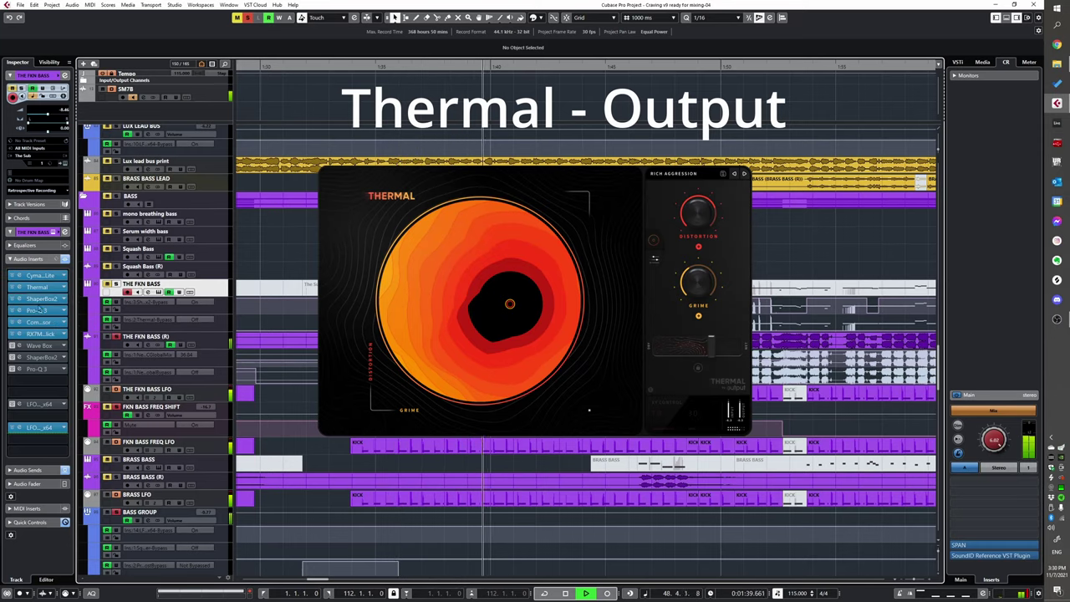
pyautogui.click(38, 287)
pyautogui.press('space')
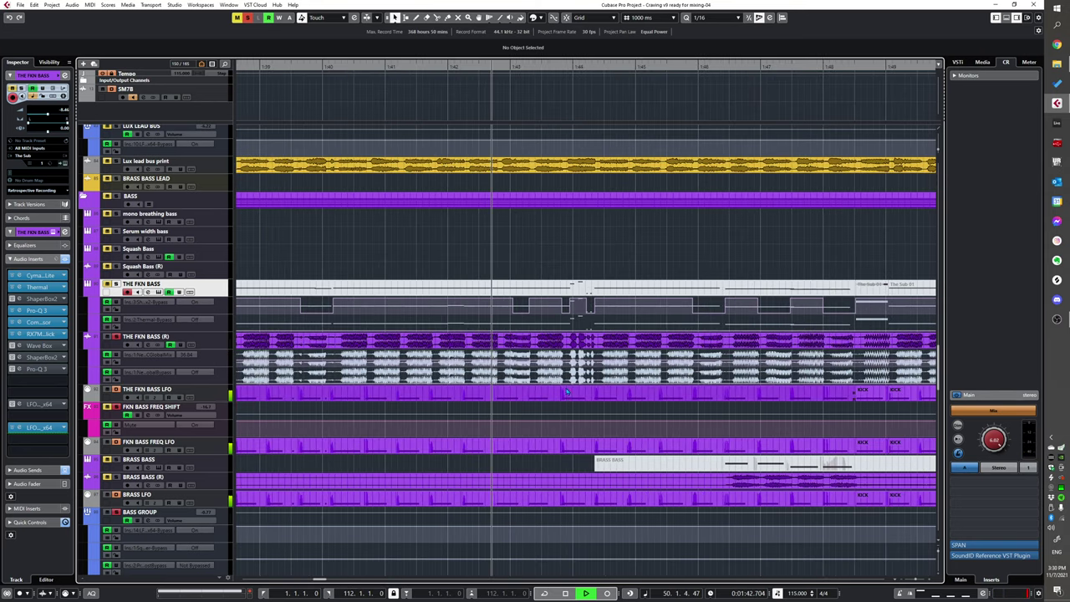
# Step: Follow the soloed bass playback to about 1:44, stop it, and play a further passage of THE FKN BASS around 1:52
pyautogui.hscroll(1, 570, 406)
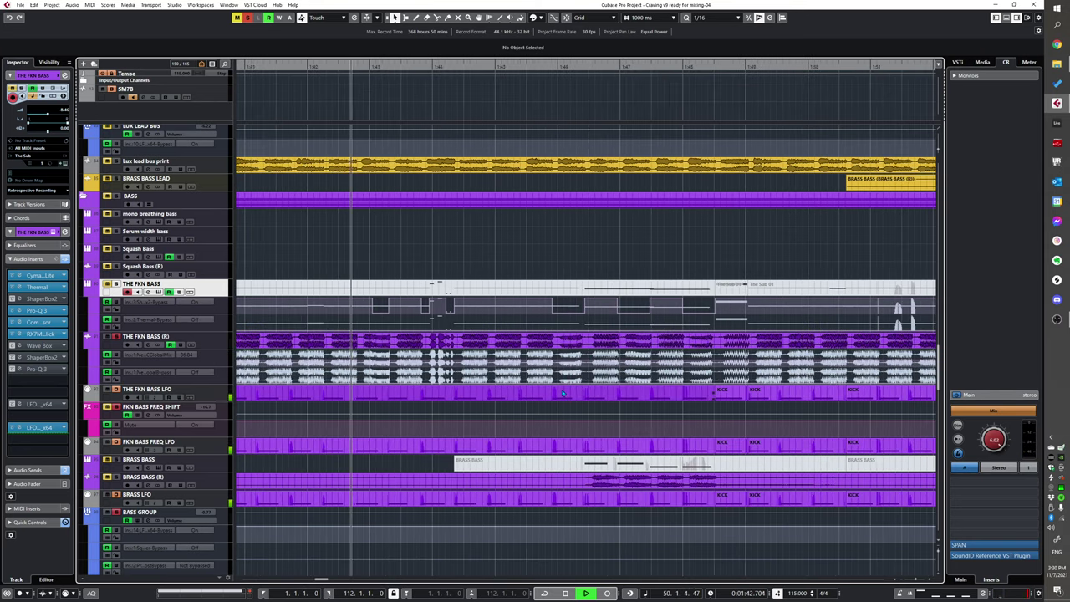
pyautogui.scroll(-2, 560, 409)
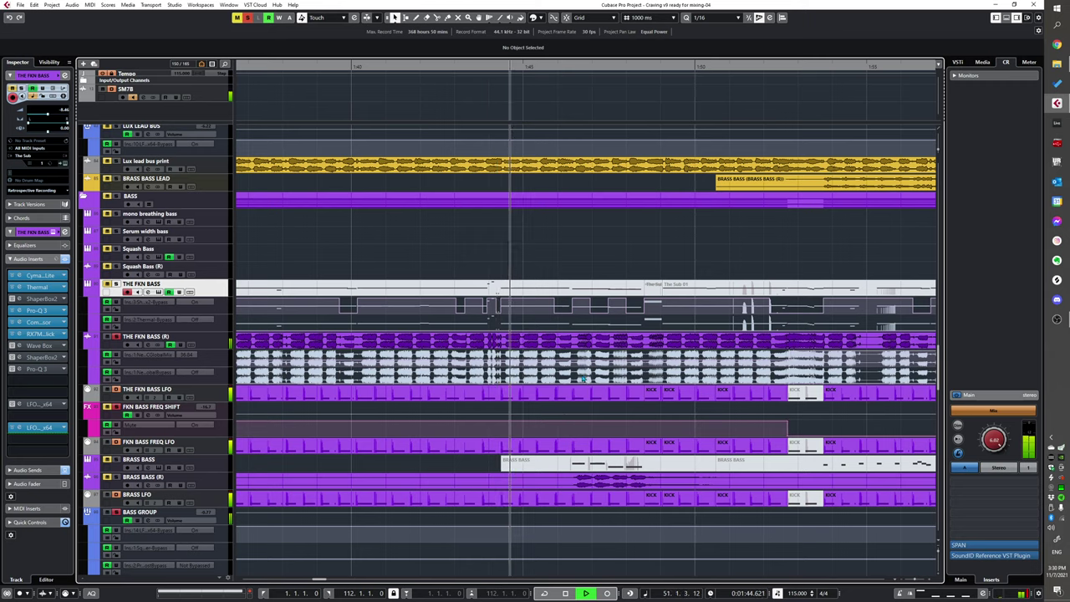
pyautogui.press('space')
pyautogui.hscroll(3, 561, 418)
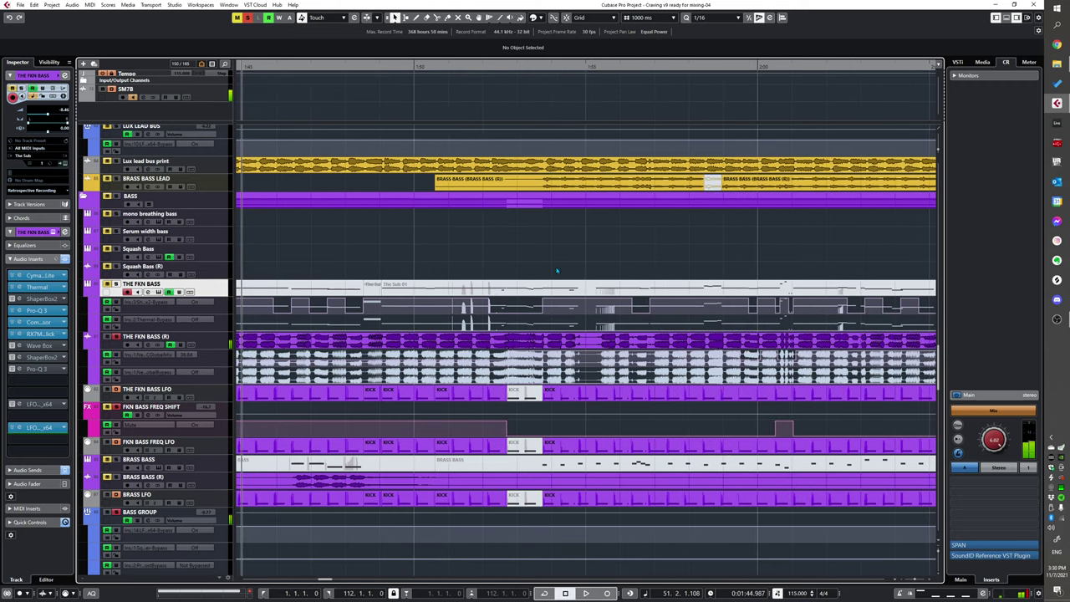
pyautogui.press('g')
pyautogui.click(498, 252)
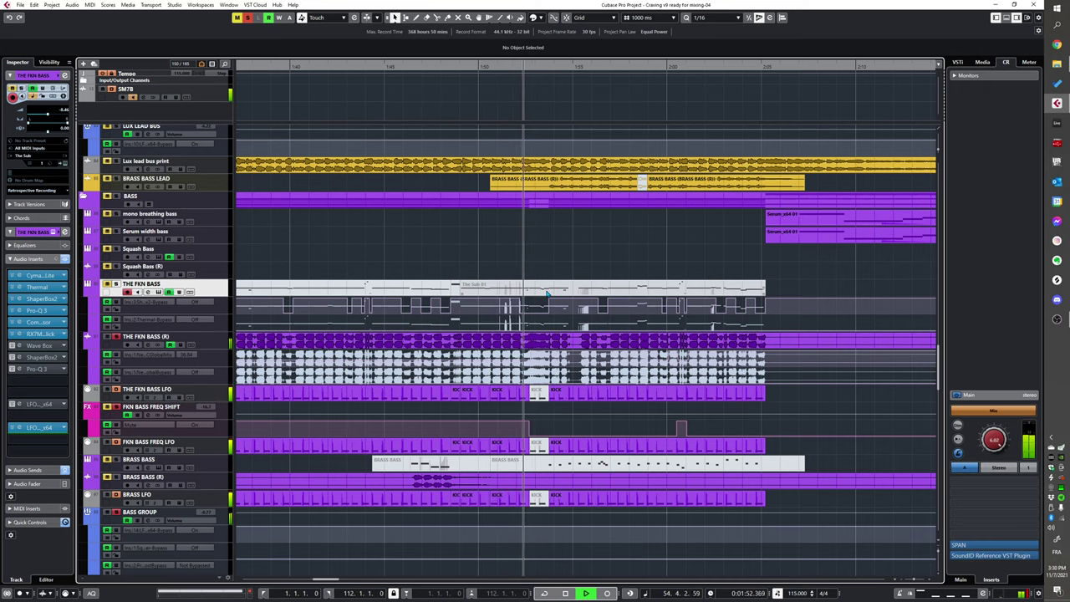
pyautogui.press('space')
# Step: Select the FKN BASS FREQ SHIFT effect track and show its insert plug-ins
pyautogui.click(214, 417)
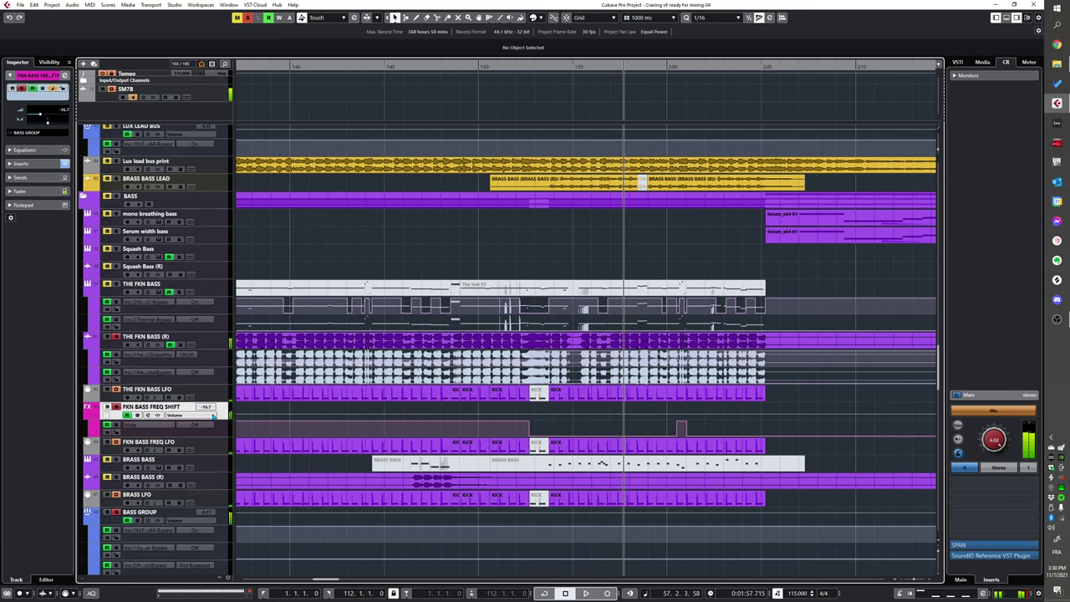
pyautogui.click(31, 164)
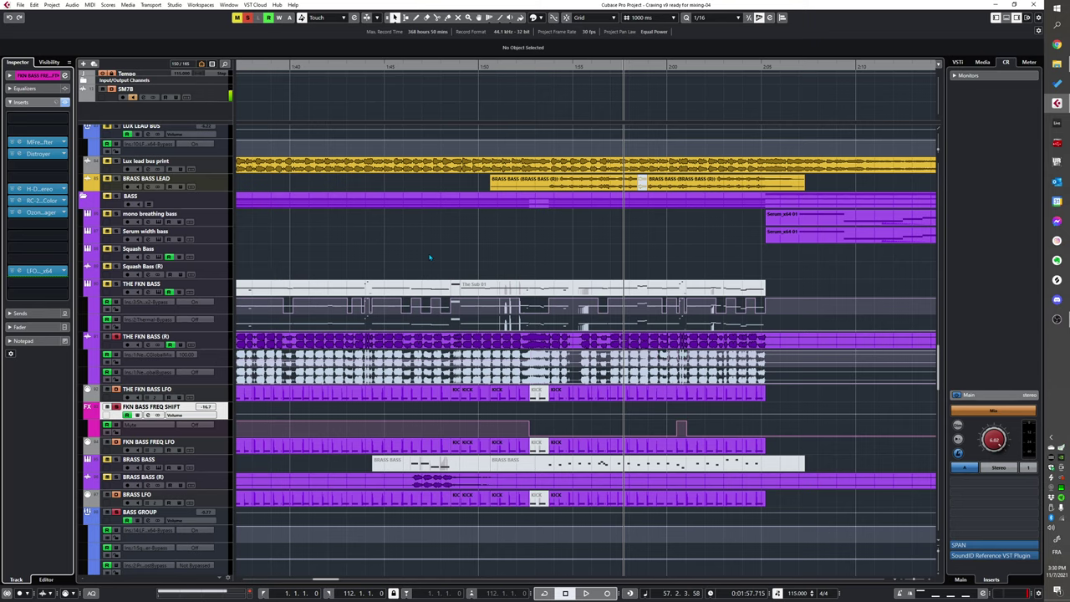
pyautogui.scroll(-2, 382, 342)
# Step: Unsolo FKN BASS FREQ SHIFT and THE FKN BASS (R), and place the playhead at about 1:14
pyautogui.click(115, 407)
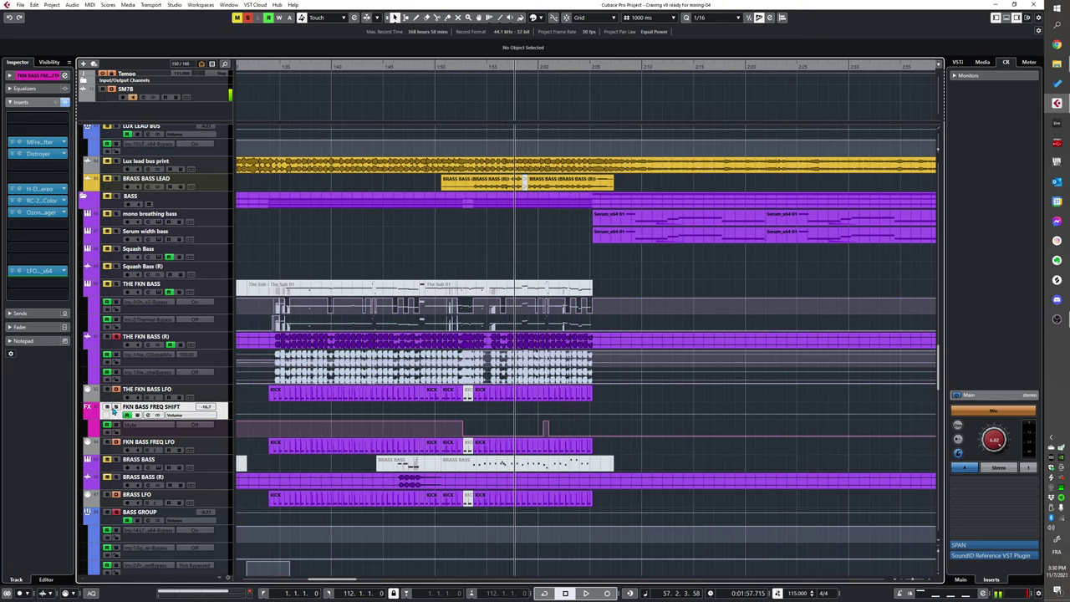
pyautogui.click(116, 336)
pyautogui.scroll(-2, 326, 301)
pyautogui.click(364, 267)
# Step: Solo the tracks of the DRUMS folder and return to the bass tracks
pyautogui.scroll(-5, 383, 276)
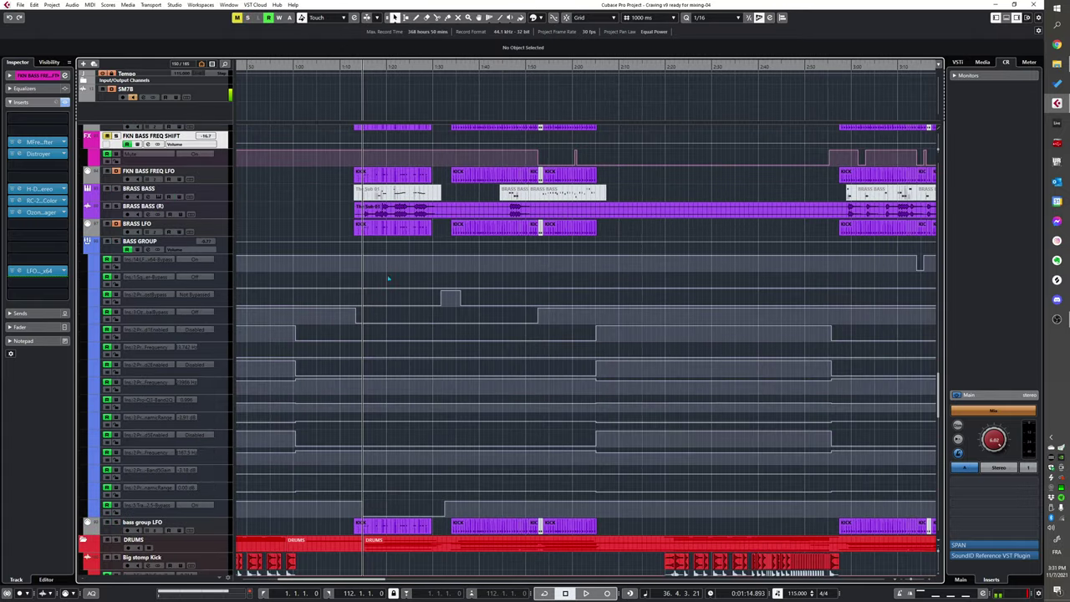
pyautogui.scroll(-5, 377, 320)
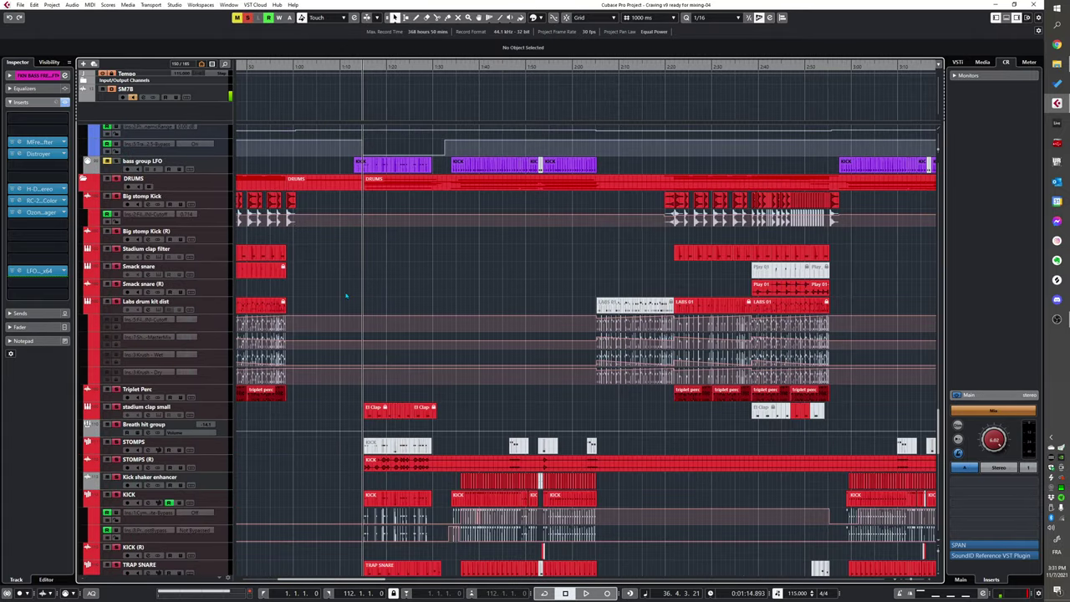
pyautogui.scroll(15, 345, 295)
pyautogui.scroll(5, 326, 252)
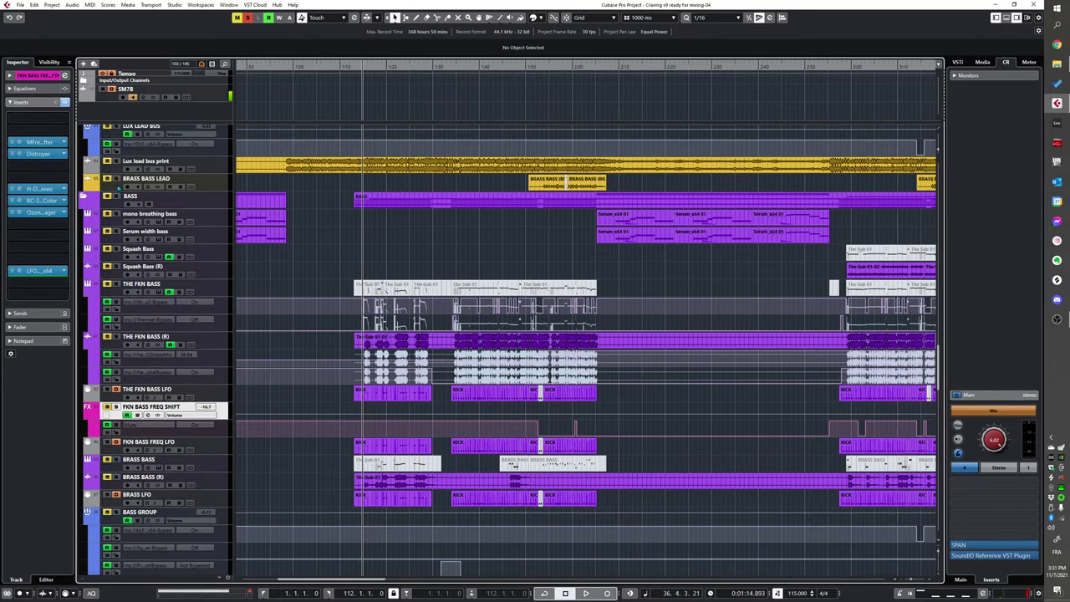
# Step: Play the soloed drums around 1:38 and follow the kick, snare, clap and hats tracks through the drop
pyautogui.press('space')
pyautogui.scroll(-10, 585, 334)
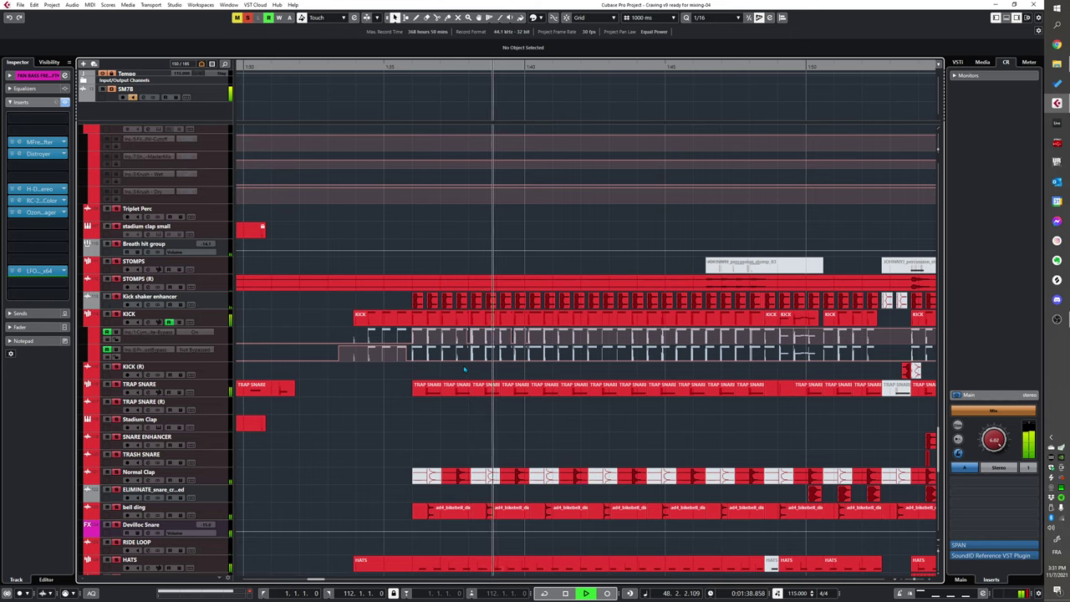
pyautogui.scroll(-3, 472, 369)
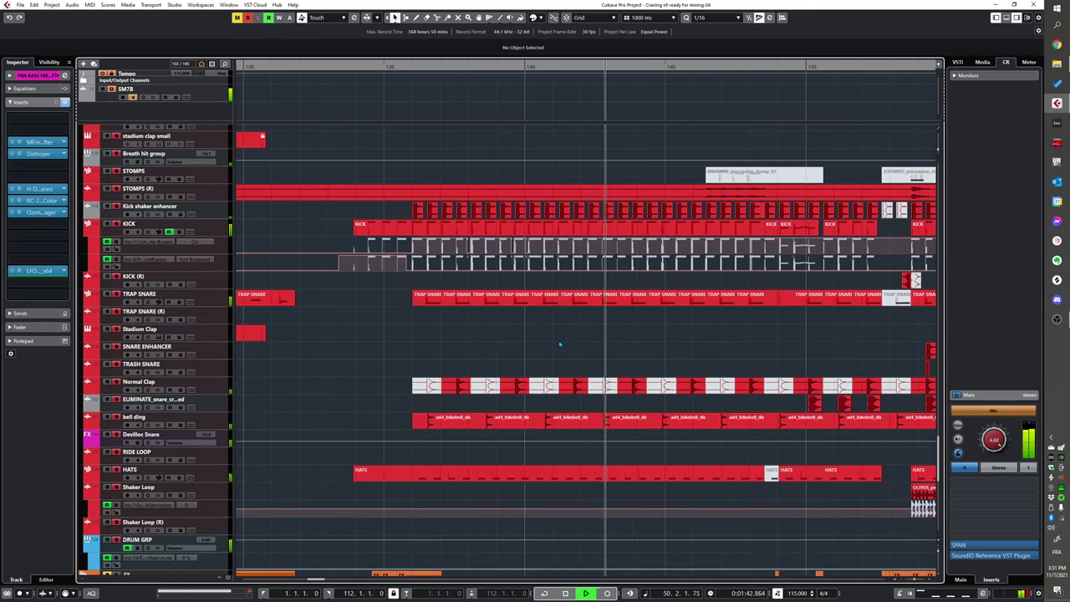
pyautogui.scroll(-2, 559, 340)
pyautogui.press('h')
pyautogui.press('h')
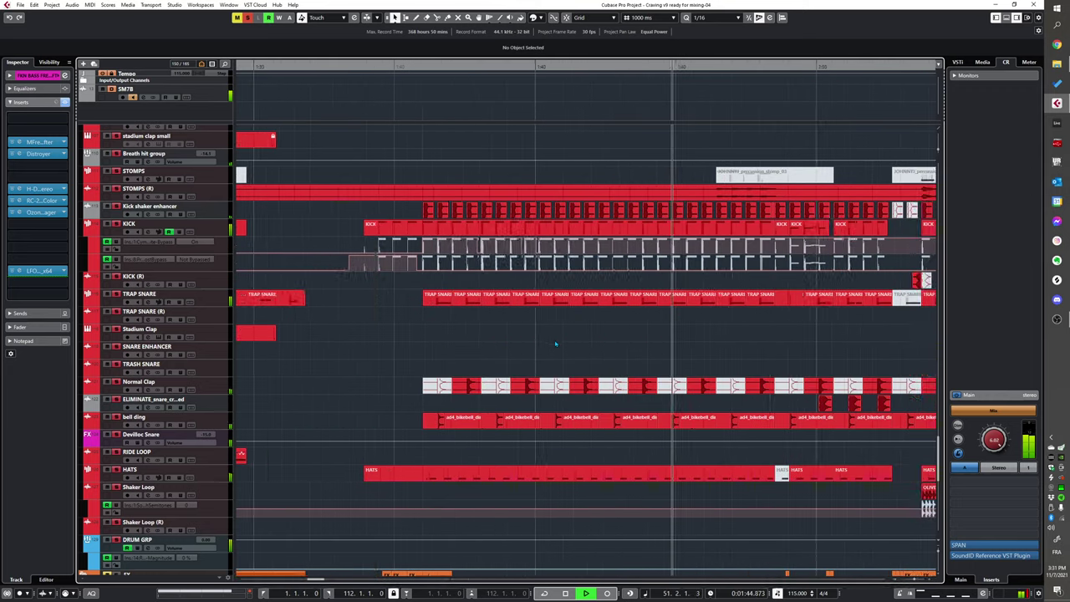
# Step: Play the soloed drum tracks through the drop and examine how the kick, snare, clap, hat and shaker parts line up
pyautogui.press('g')
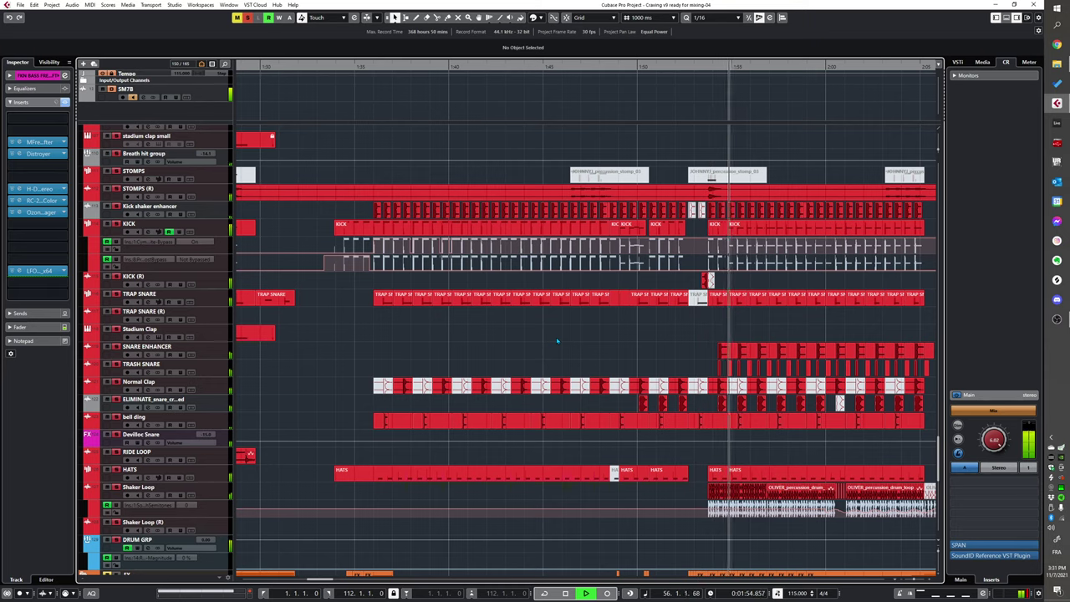
pyautogui.keyDown('ctrl'); pyautogui.scroll(-2, 563, 422); pyautogui.keyUp('ctrl')
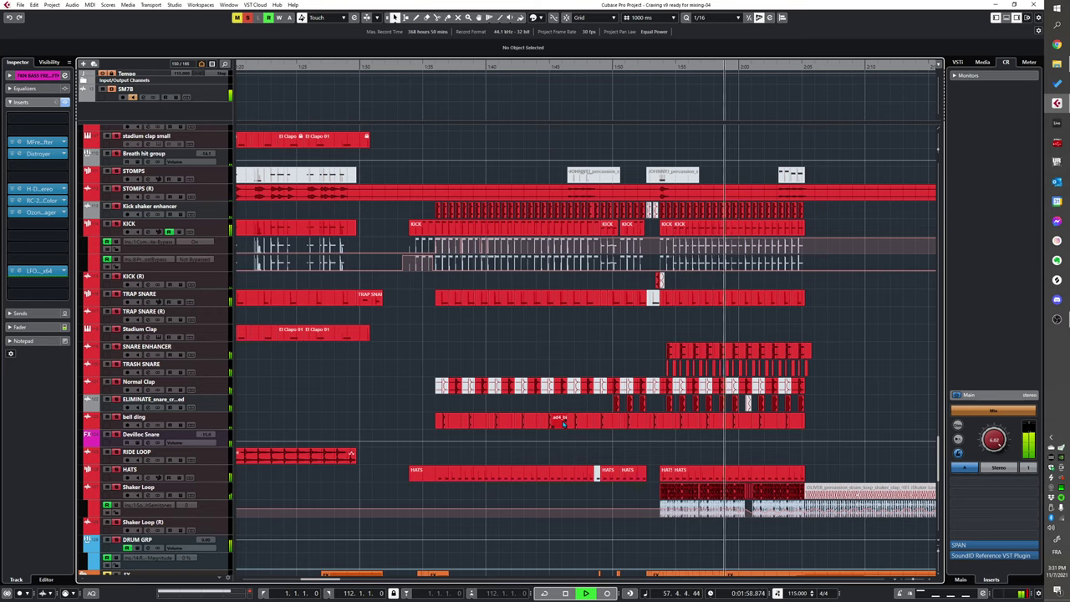
pyautogui.keyDown('ctrl'); pyautogui.scroll(2, 795, 317); pyautogui.keyUp('ctrl')
pyautogui.keyDown('ctrl'); pyautogui.scroll(1, 794, 317); pyautogui.keyUp('ctrl')
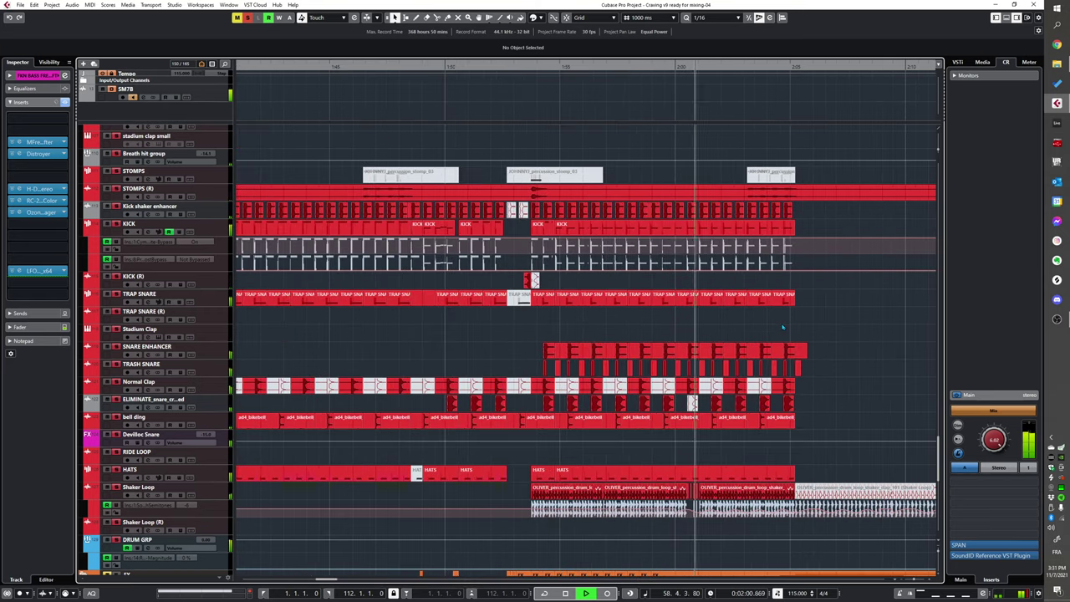
pyautogui.keyDown('ctrl'); pyautogui.scroll(2, 717, 323); pyautogui.keyUp('ctrl')
pyautogui.keyDown('ctrl'); pyautogui.scroll(-2, 716, 323); pyautogui.keyUp('ctrl')
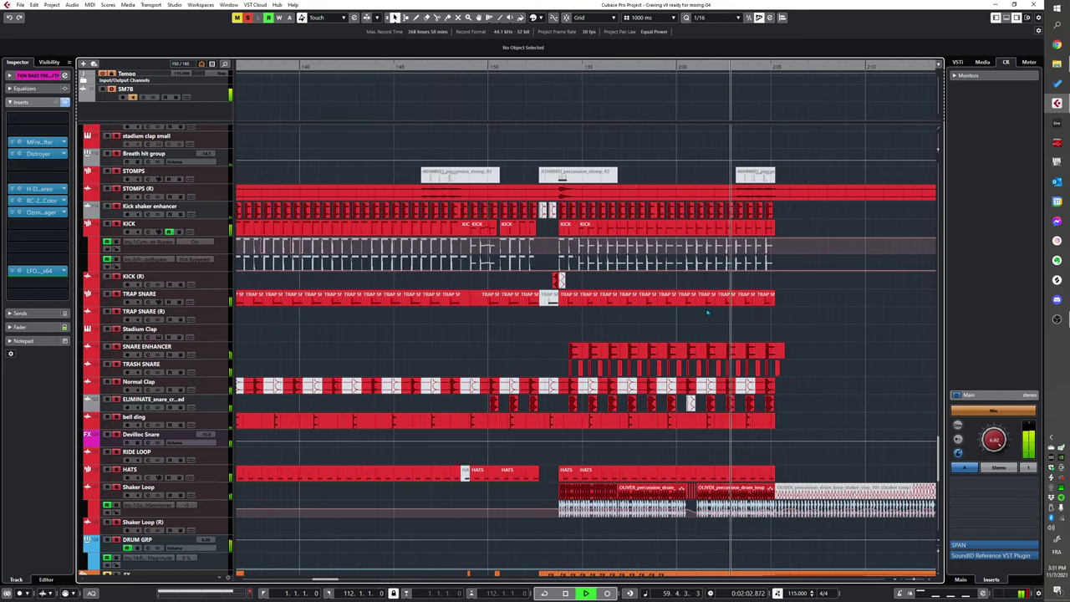
pyautogui.scroll(5, 668, 360)
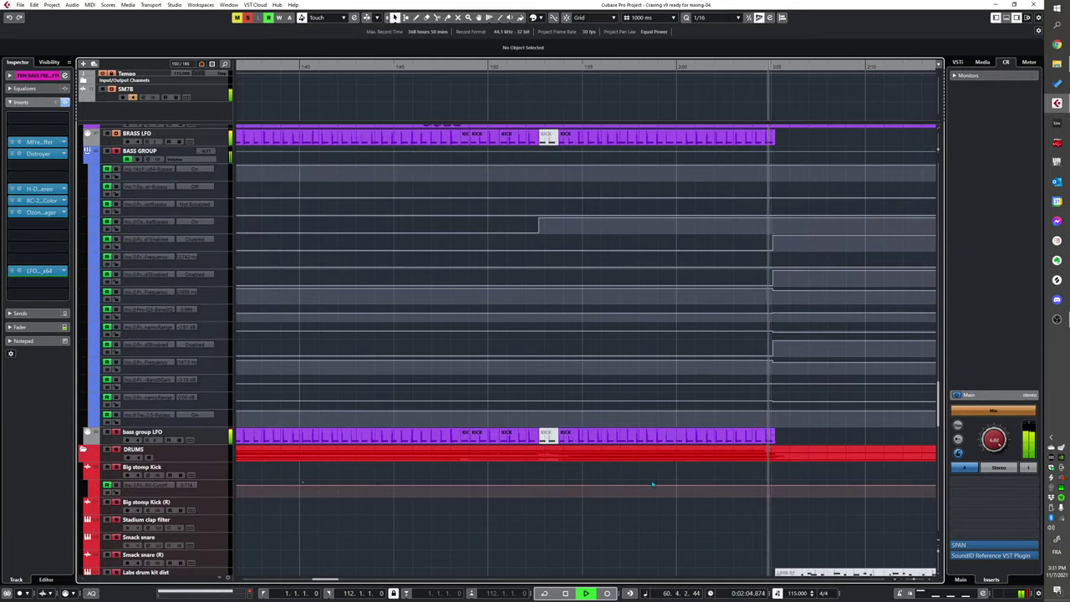
# Step: Take the DRUMS folder off solo and look over the bass tracks' events and automation in the drop
pyautogui.scroll(-3, 651, 393)
pyautogui.keyDown('ctrl'); pyautogui.scroll(-2, 442, 389); pyautogui.keyUp('ctrl')
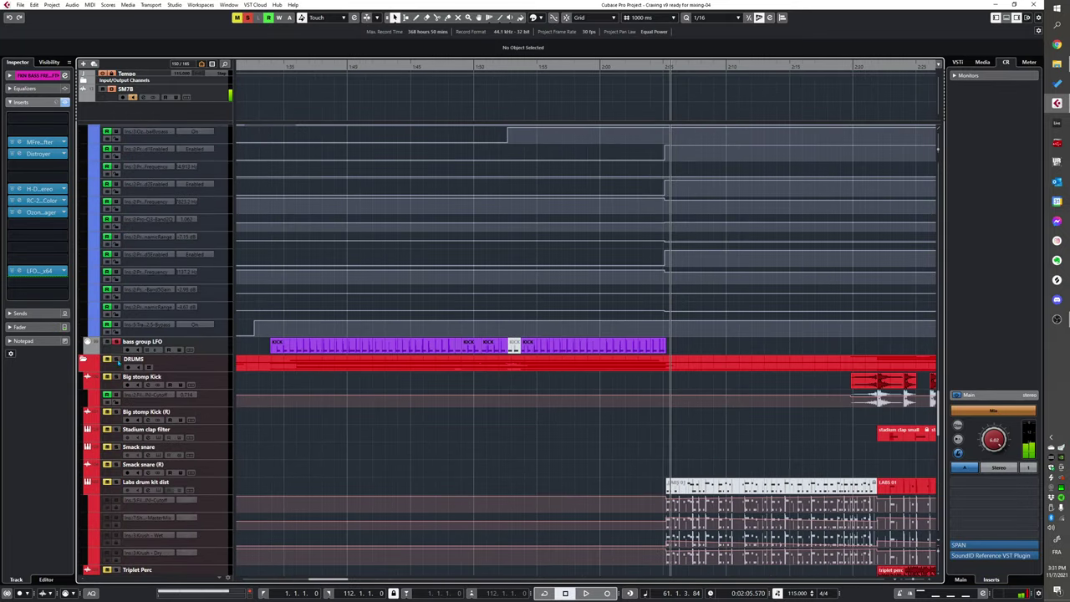
pyautogui.scroll(-5, 393, 386)
pyautogui.scroll(10, 387, 398)
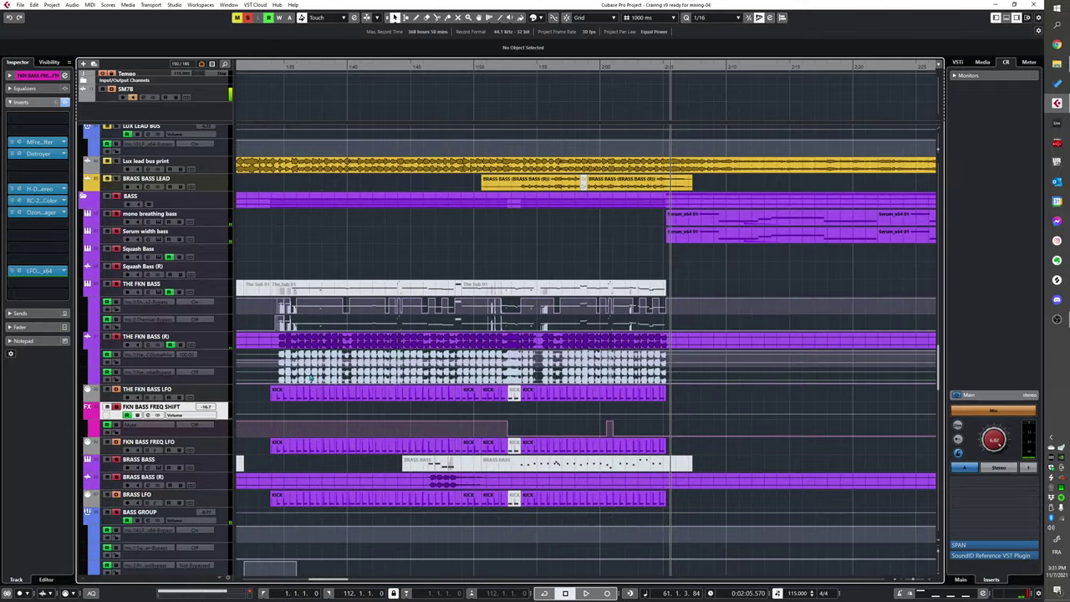
pyautogui.keyDown('ctrl'); pyautogui.scroll(2, 632, 292); pyautogui.keyUp('ctrl')
pyautogui.keyDown('ctrl'); pyautogui.scroll(-1, 505, 292); pyautogui.keyUp('ctrl')
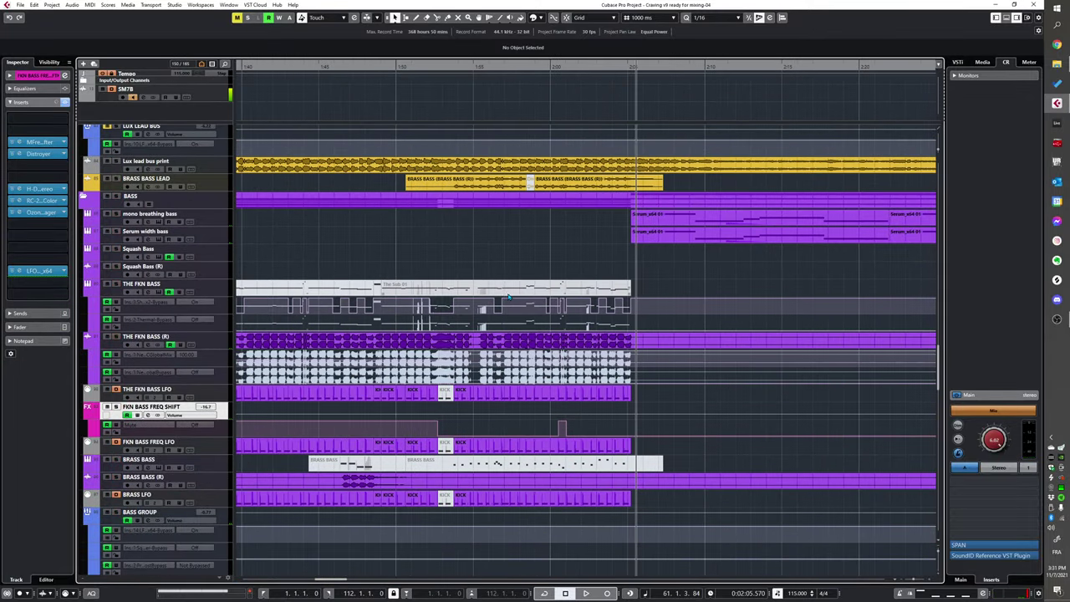
# Step: Solo the SAMPLES folder and inspect its choir, lux lead and brass bass lead tracks around the drop
pyautogui.hscroll(-3, 585, 292)
pyautogui.scroll(8, 580, 357)
pyautogui.scroll(-6, 580, 357)
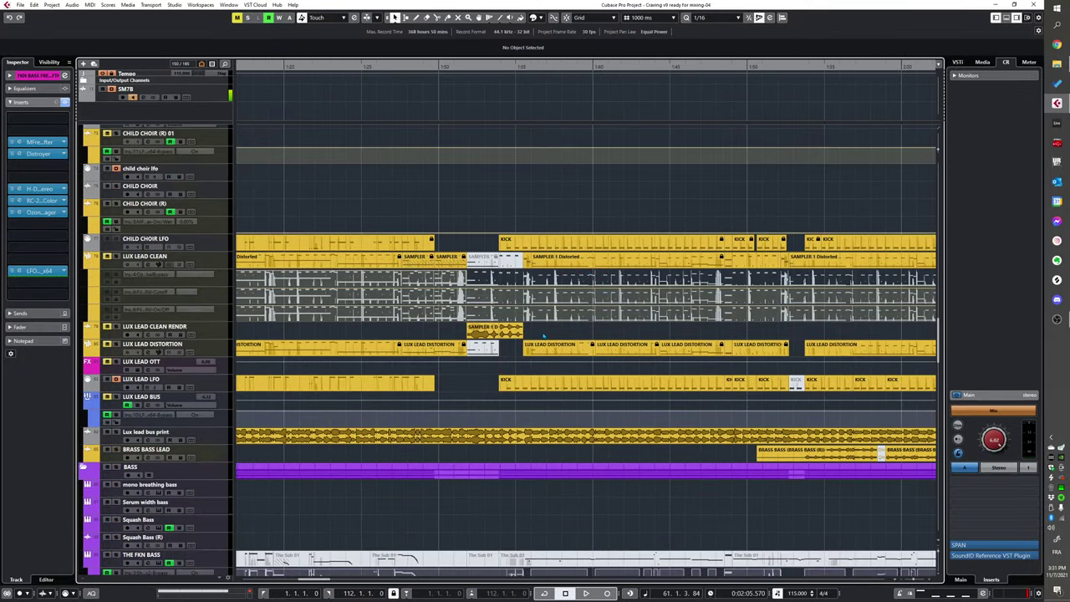
pyautogui.keyDown('ctrl'); pyautogui.scroll(-2, 543, 336); pyautogui.keyUp('ctrl')
pyautogui.scroll(6, 135, 274)
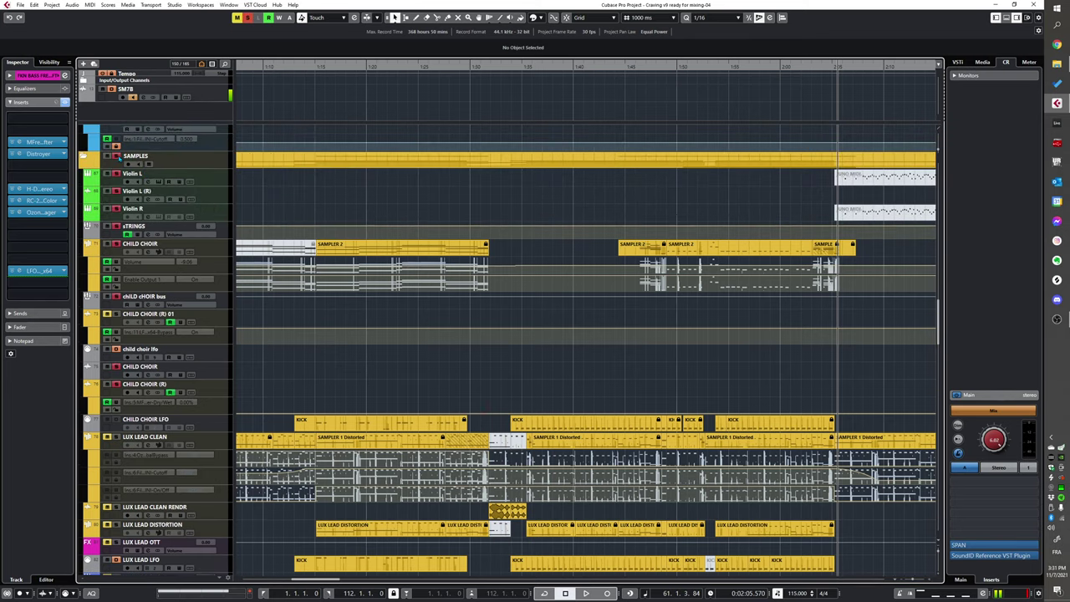
pyautogui.scroll(-9, 501, 368)
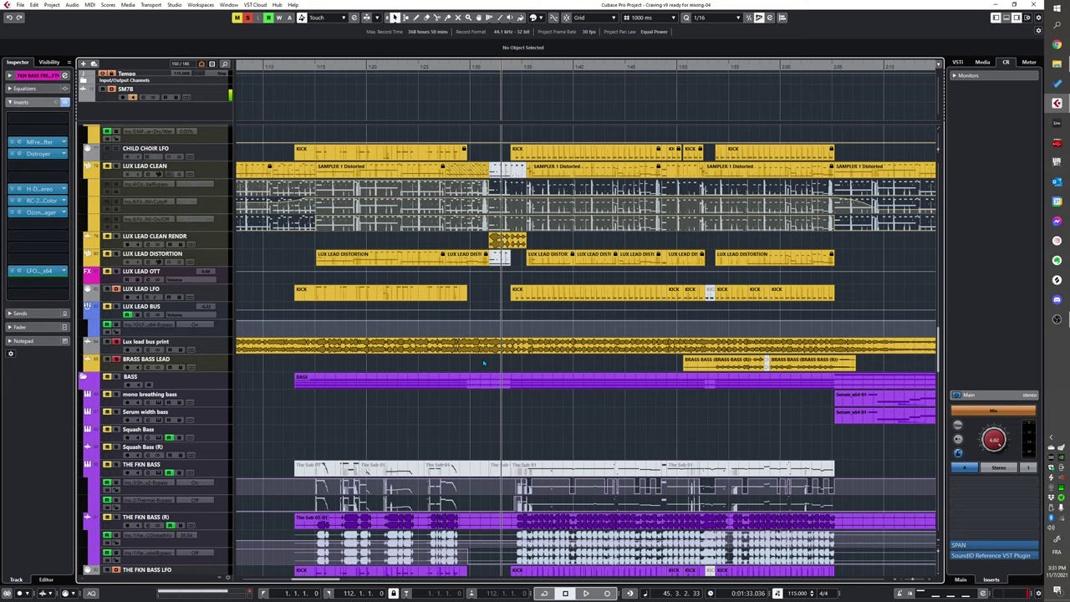
# Step: Play the soloed sample tracks from just before the BRASS BASS LEAD clips, stop playback and clear the solo
pyautogui.click(658, 361)
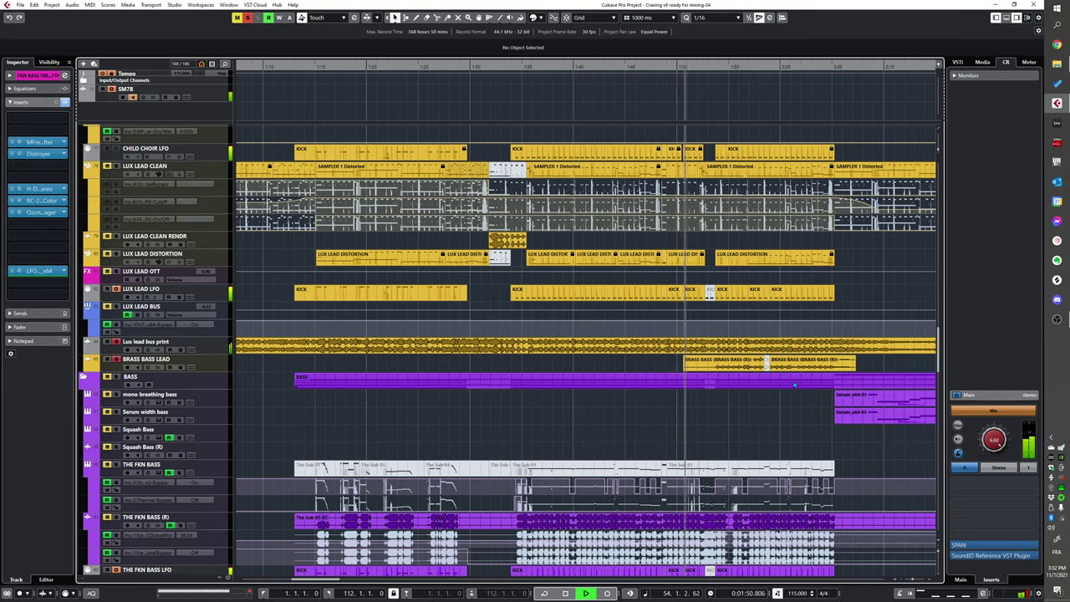
pyautogui.scroll(4, 683, 396)
pyautogui.scroll(-2, 623, 391)
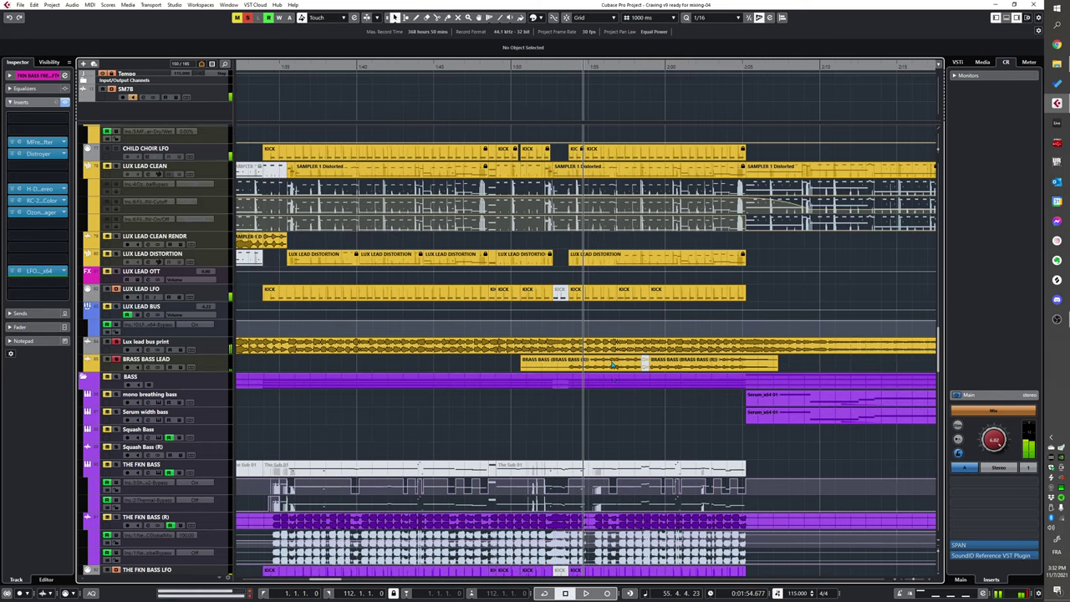
pyautogui.press('space')
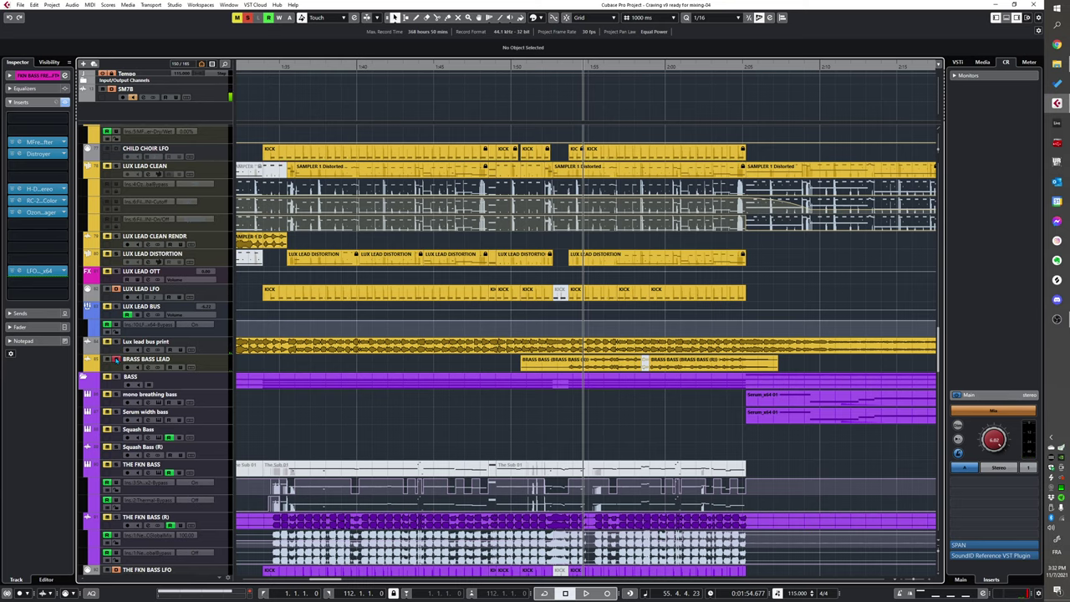
pyautogui.click(116, 360)
# Step: Look over the remaining lead, choir, vocal, piano and organ tracks, continuing down to the FX tracks
pyautogui.scroll(-3, 513, 381)
pyautogui.scroll(3, 503, 384)
pyautogui.scroll(-1, 493, 372)
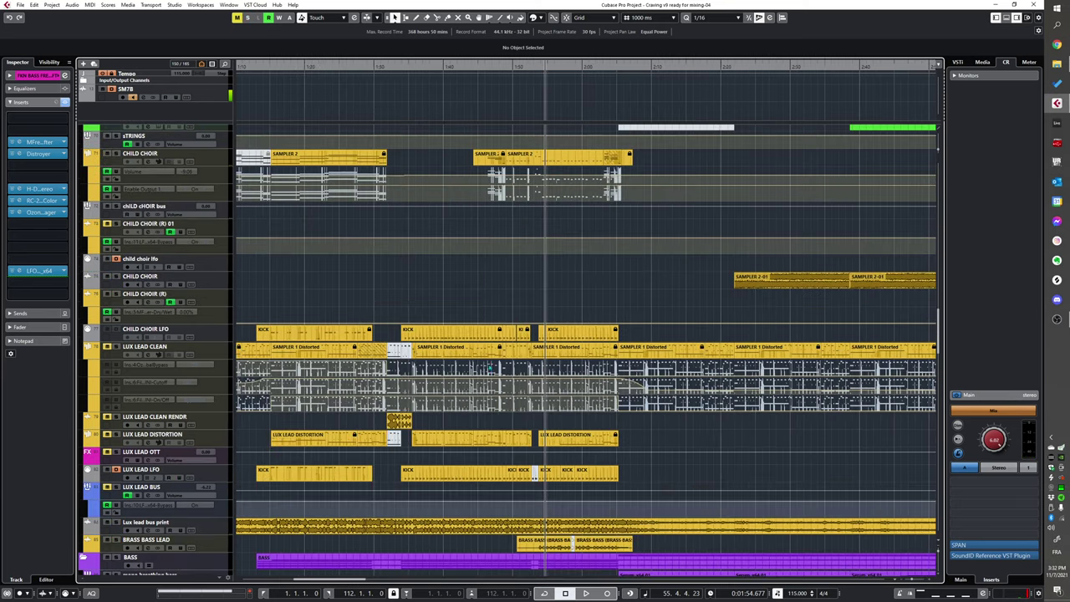
pyautogui.hscroll(-2, 470, 356)
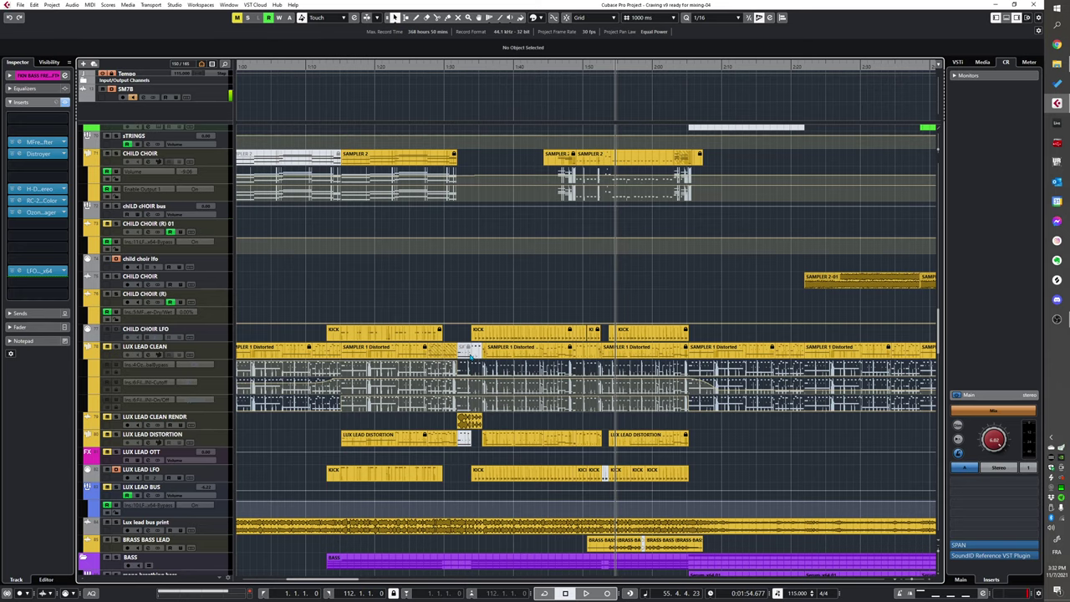
pyautogui.scroll(15, 470, 356)
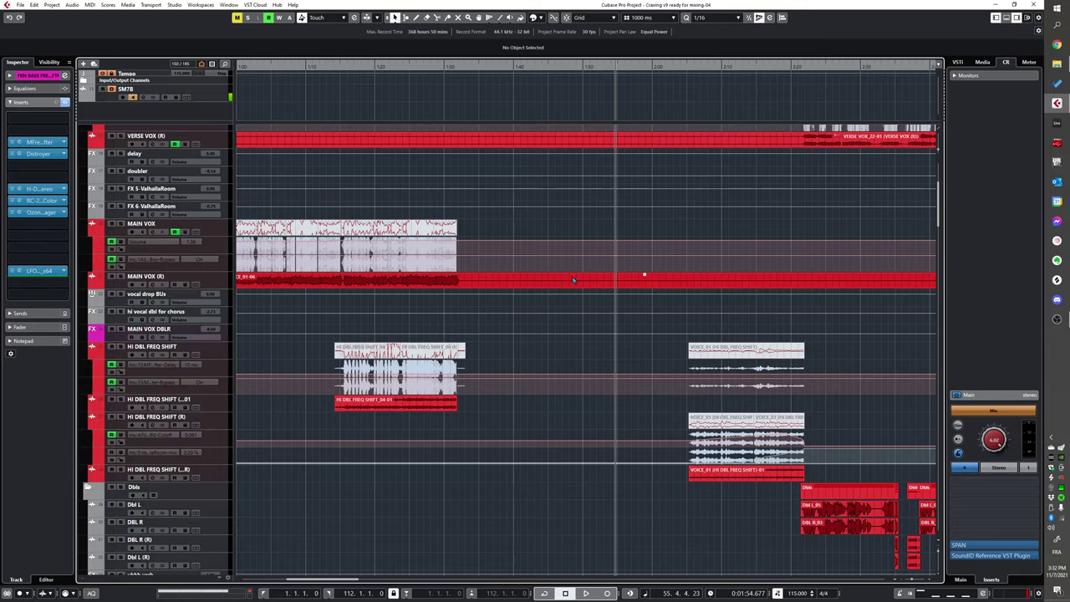
pyautogui.hscroll(3, 564, 312)
pyautogui.scroll(-10, 477, 371)
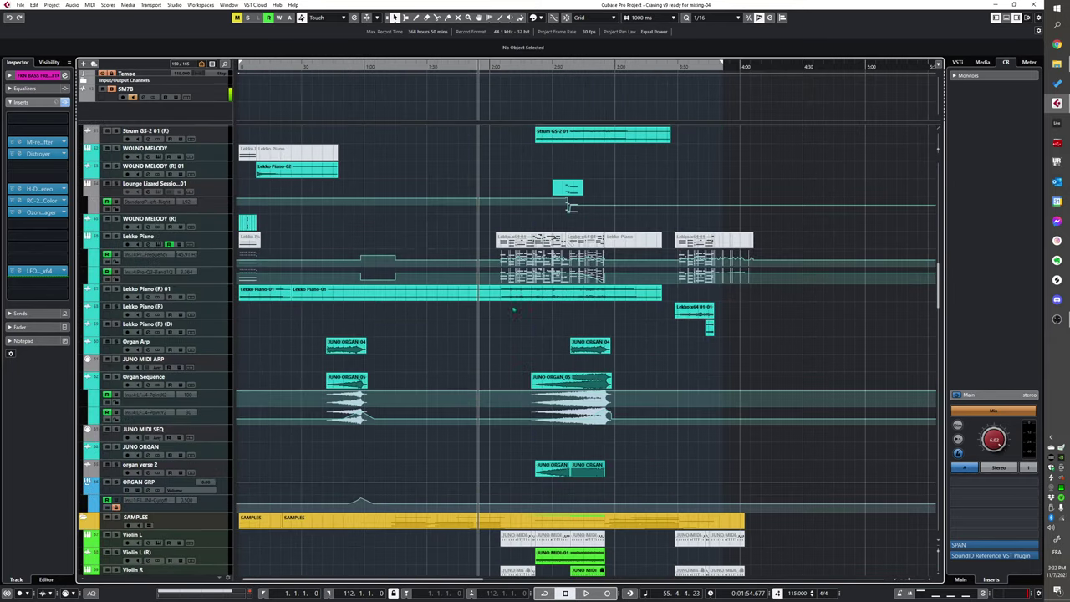
pyautogui.scroll(-10, 477, 372)
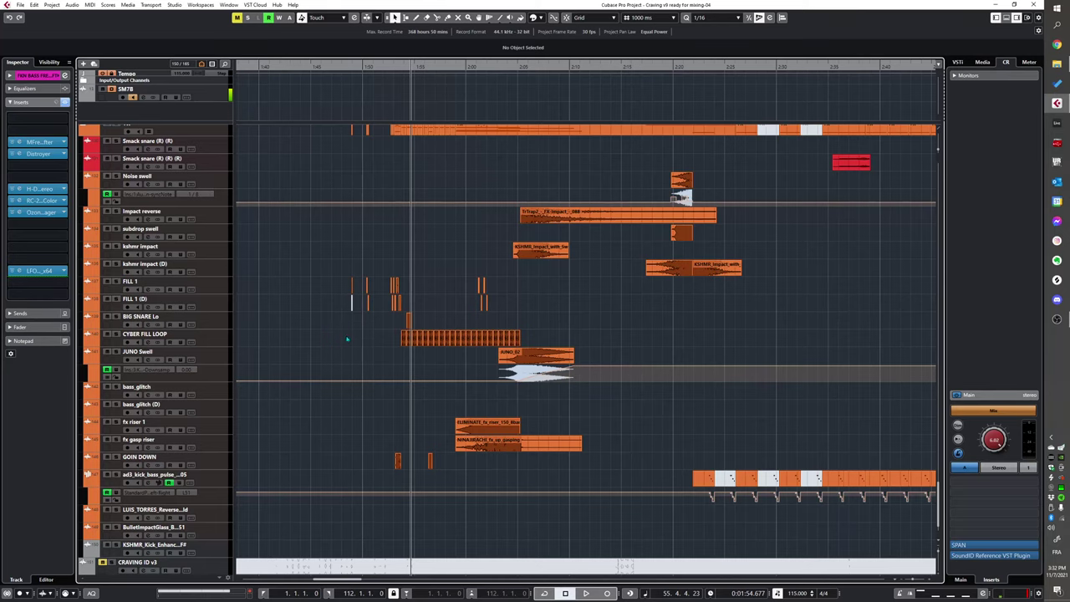
# Step: Solo the FX folder and play its fills, CYBER FILL LOOP and risers from around the first FILL 1 events
pyautogui.scroll(3, 335, 342)
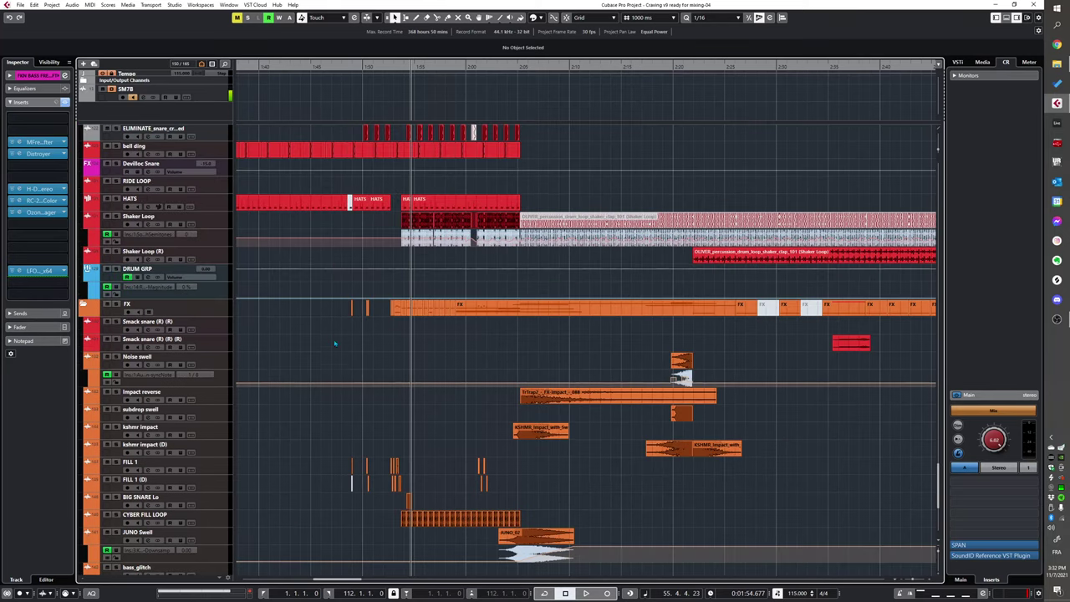
pyautogui.click(356, 443)
pyautogui.press('space')
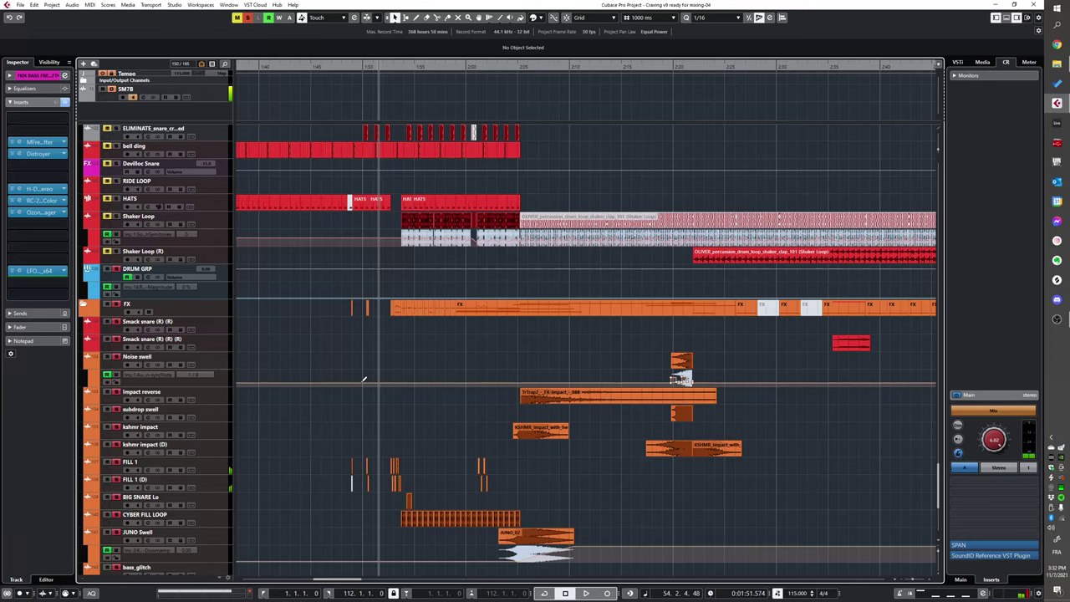
pyautogui.keyDown('ctrl'); pyautogui.scroll(5, 435, 439); pyautogui.keyUp('ctrl')
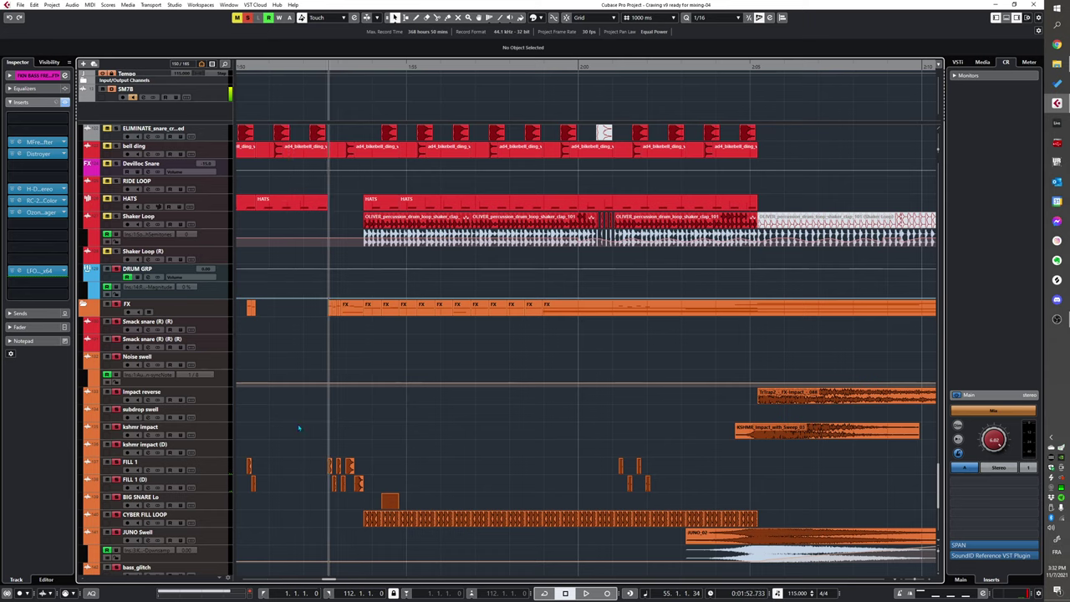
pyautogui.press('space')
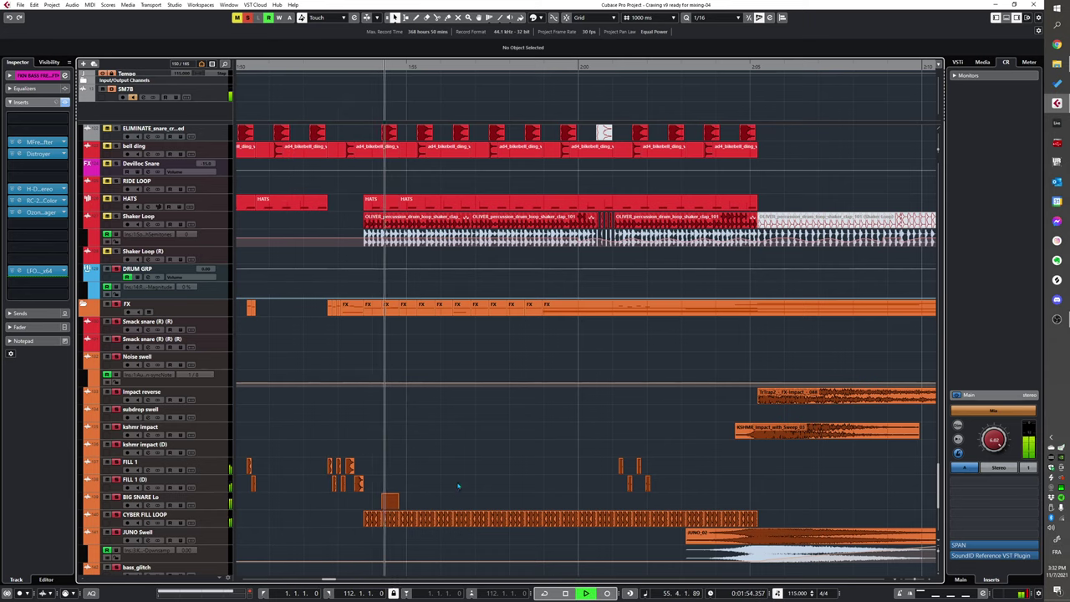
pyautogui.scroll(-5, 471, 447)
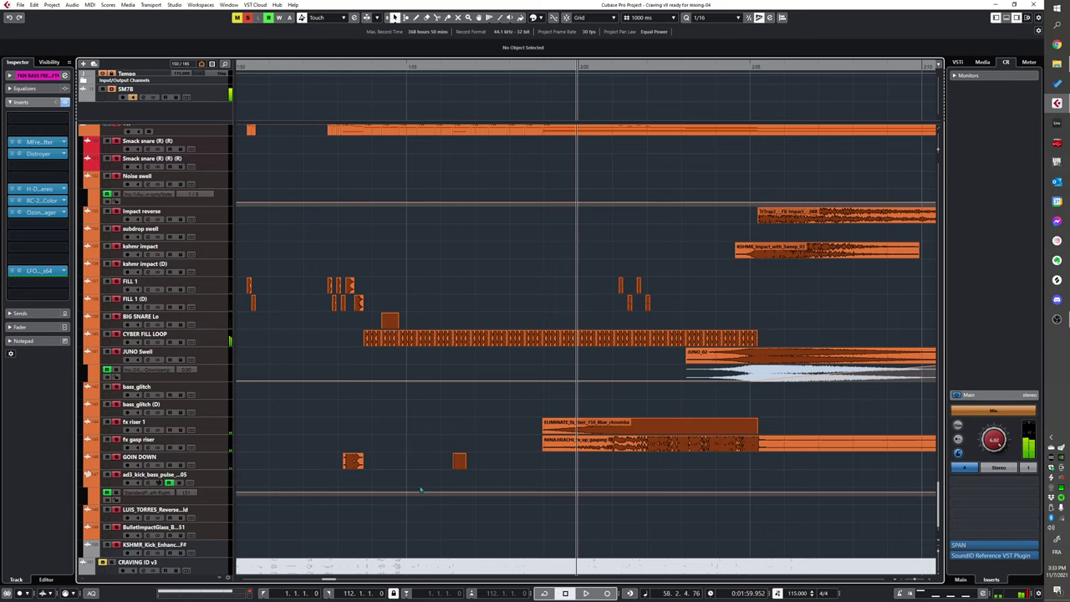
# Step: Select the GOIN DOWN track, enlarge the timeline around its events and place the playhead just before the first one
pyautogui.click(217, 466)
pyautogui.press('h')
pyautogui.press('h')
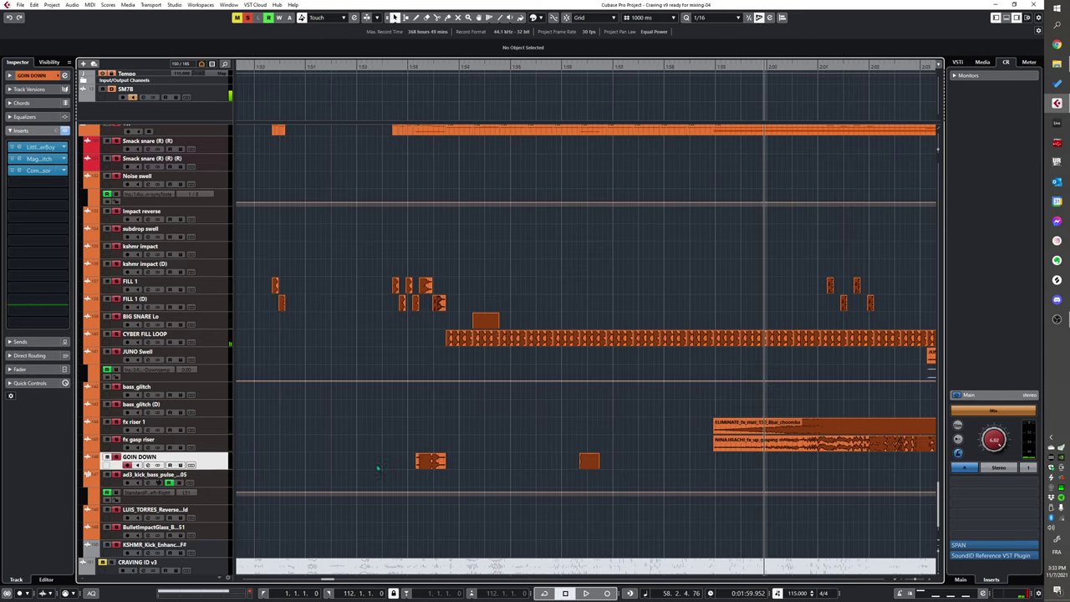
pyautogui.click(386, 466)
# Step: Add the DRUMS folder to the soloed FX tracks and play both from just before the first GOIN DOWN event
pyautogui.scroll(10, 410, 472)
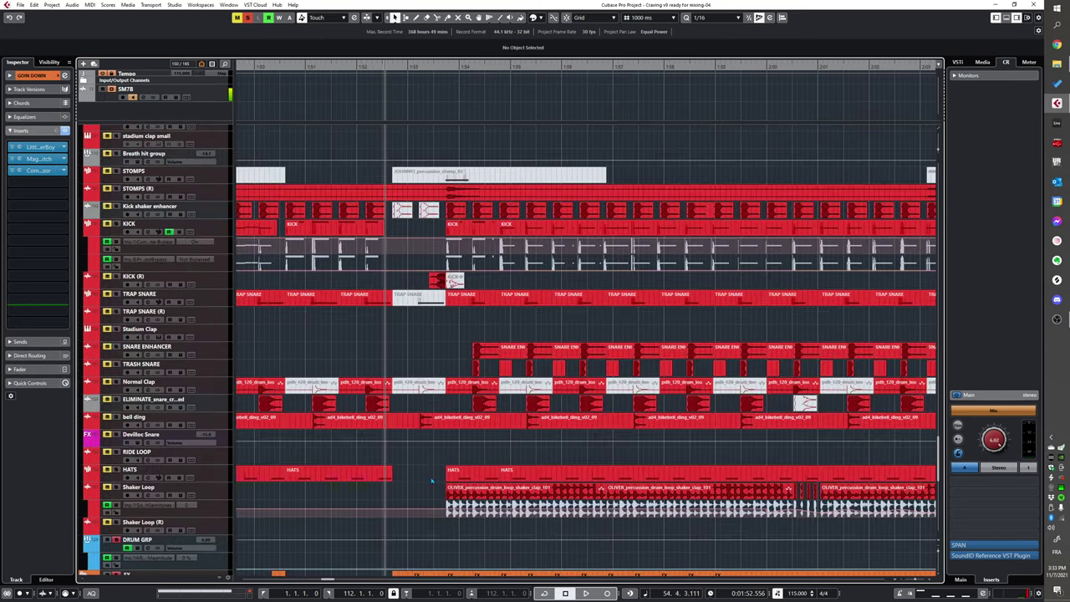
pyautogui.scroll(10, 378, 239)
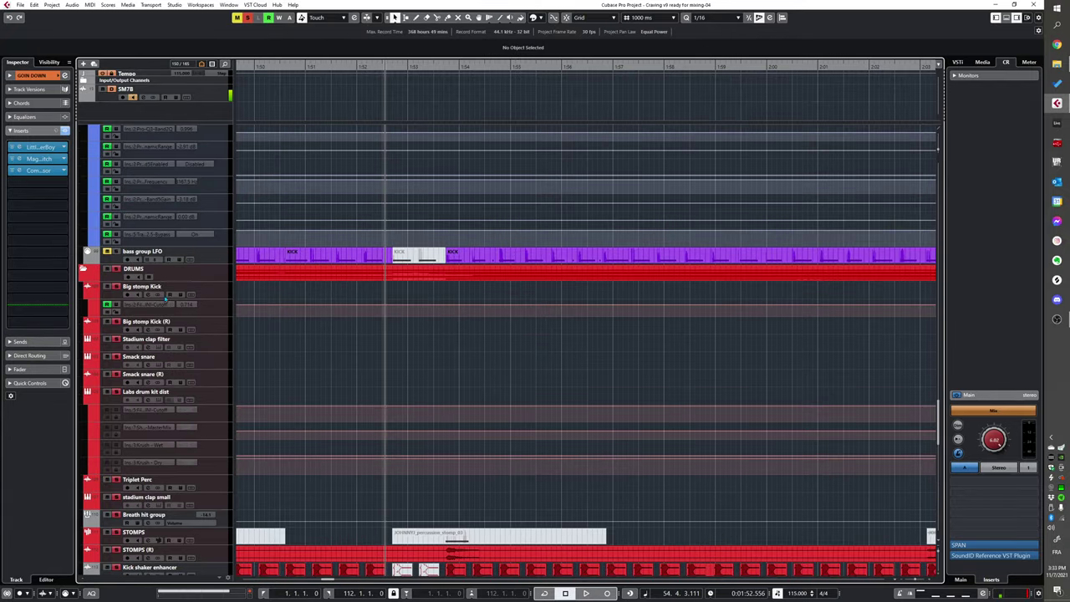
pyautogui.scroll(-15, 462, 368)
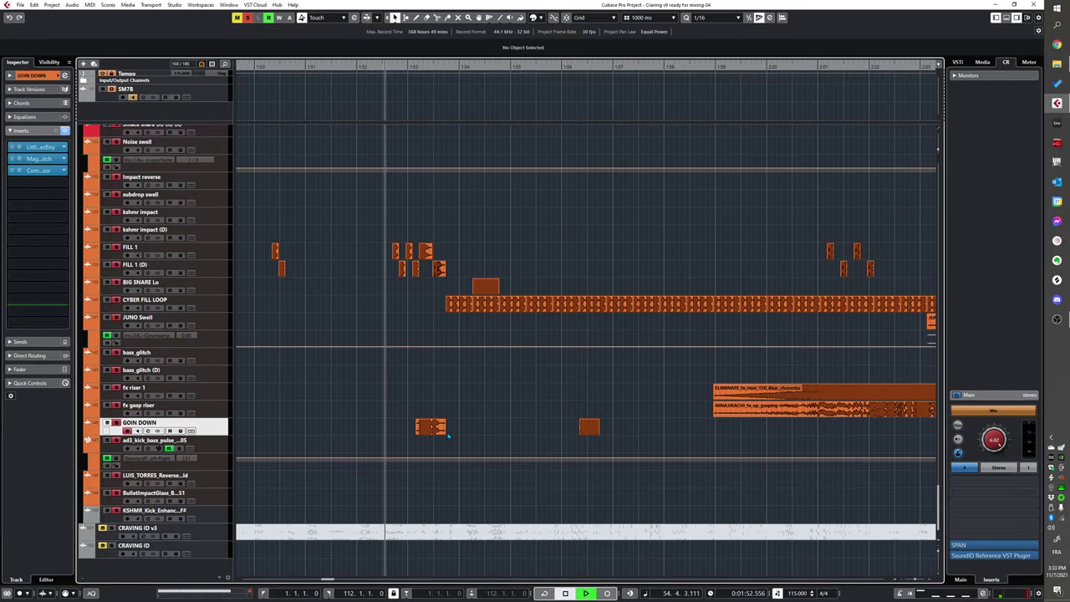
pyautogui.press('space')
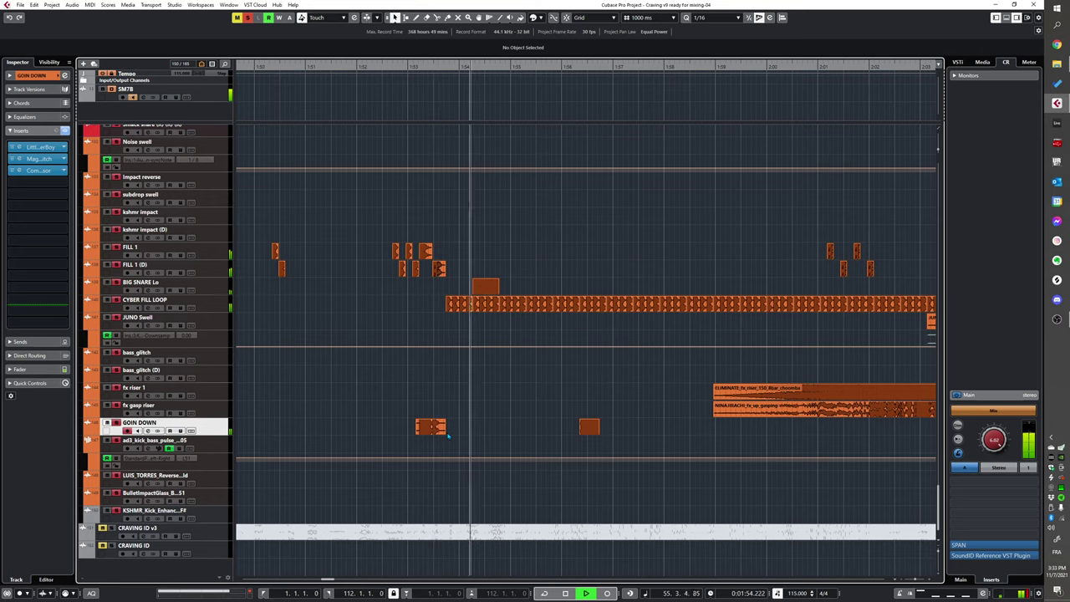
pyautogui.scroll(-2, 520, 401)
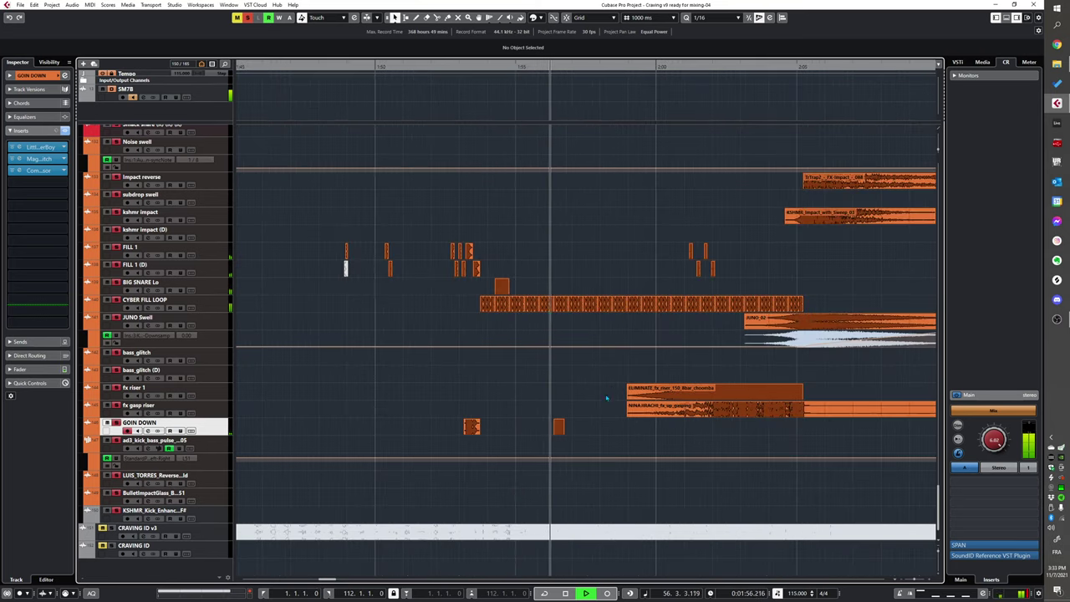
# Step: Listen to the drums and FX together and examine how the fills, snare layers, shaker loop and risers align in the drop
pyautogui.scroll(2, 589, 421)
pyautogui.scroll(-3, 590, 426)
pyautogui.scroll(5, 577, 435)
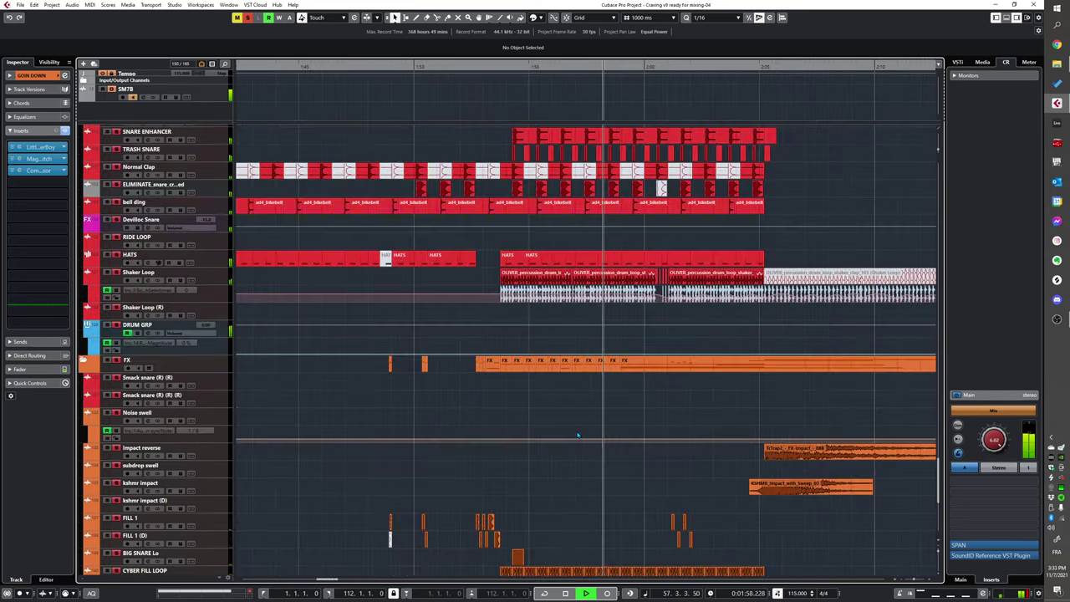
pyautogui.scroll(3, 577, 435)
pyautogui.scroll(3, 385, 424)
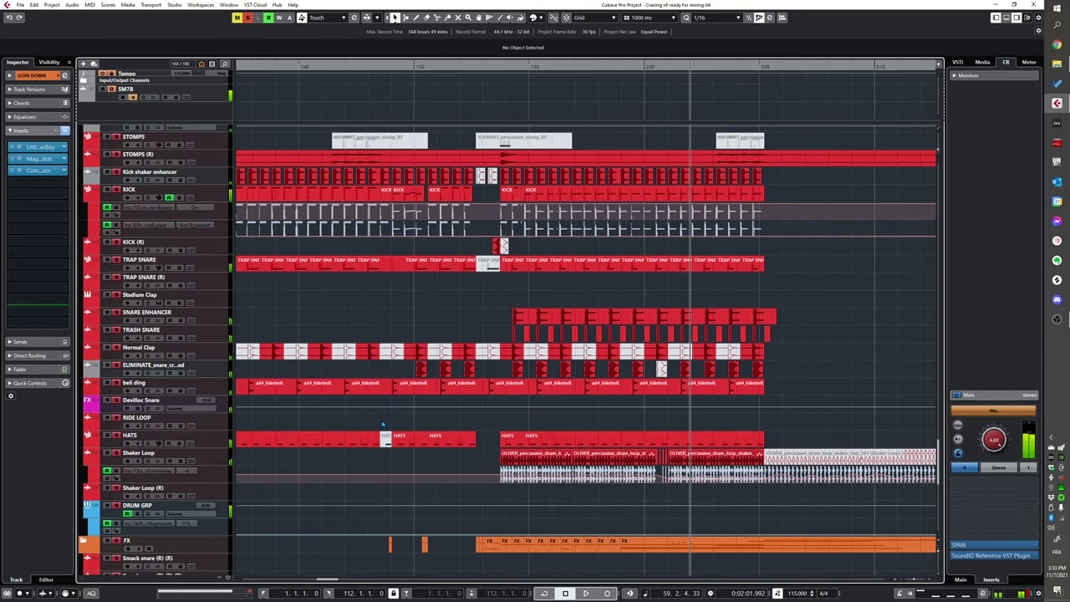
pyautogui.scroll(-3, 350, 370)
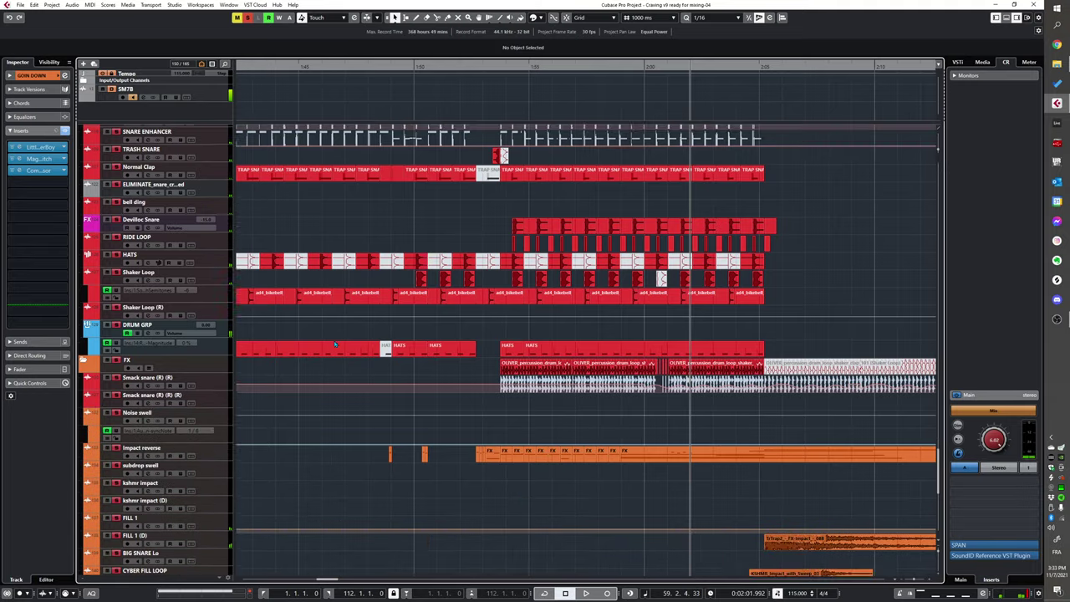
pyautogui.scroll(-3, 326, 370)
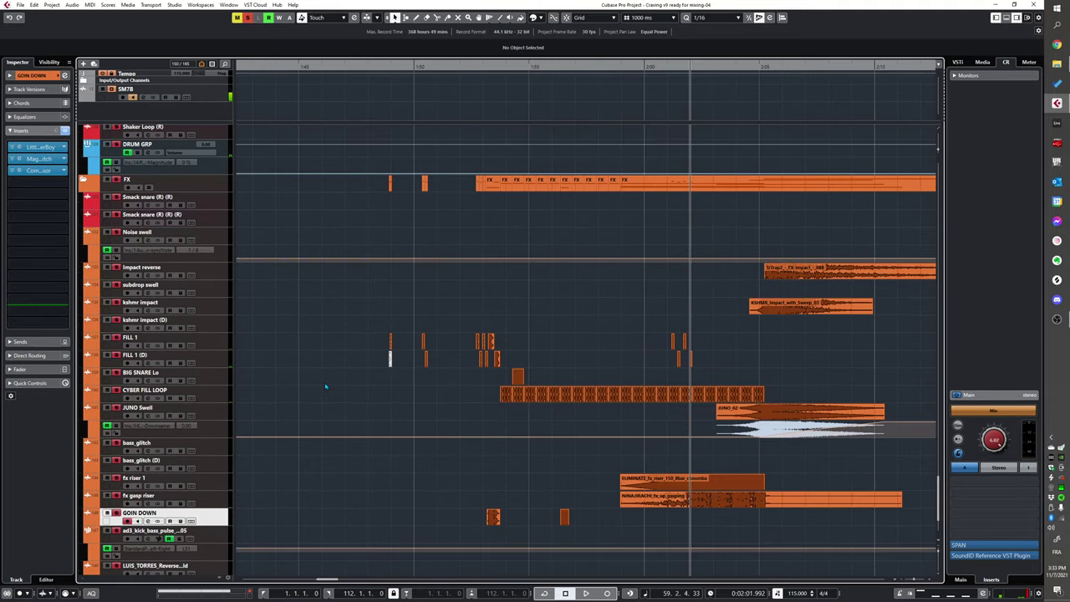
pyautogui.scroll(-2, 262, 406)
pyautogui.scroll(10, 341, 425)
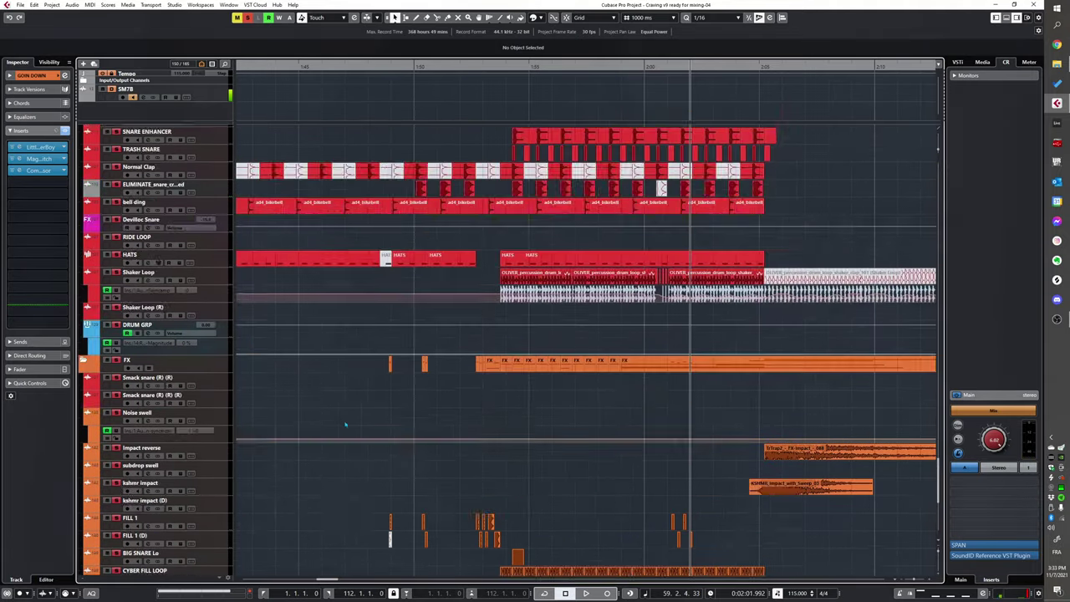
# Step: Select the Kick shaker enhancer track and examine where the drum, bass group and FX events end after the drop
pyautogui.scroll(-5, 341, 424)
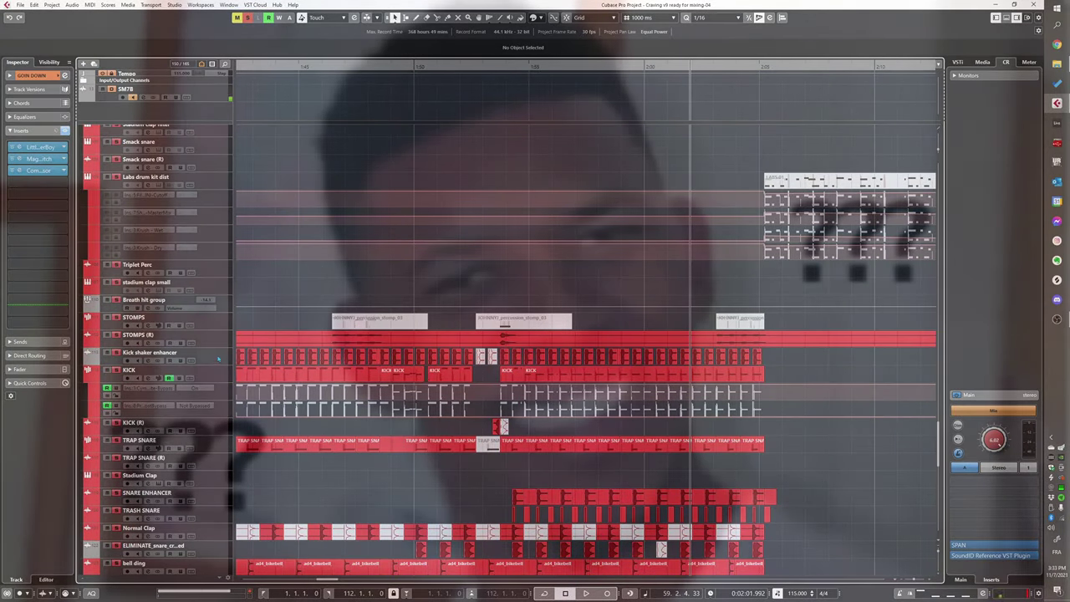
pyautogui.click(127, 357)
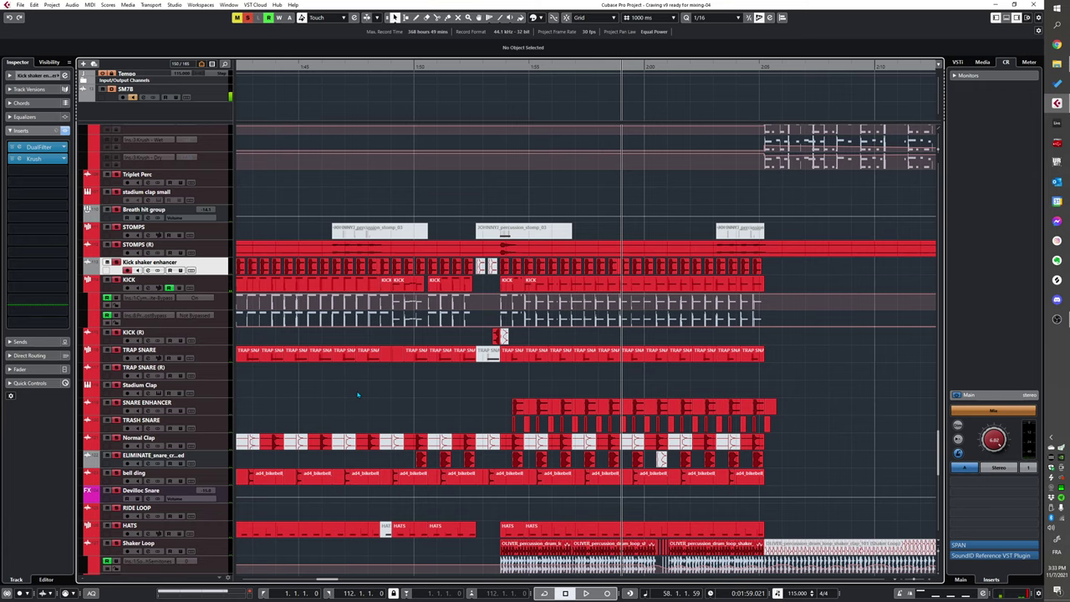
pyautogui.scroll(-2, 573, 264)
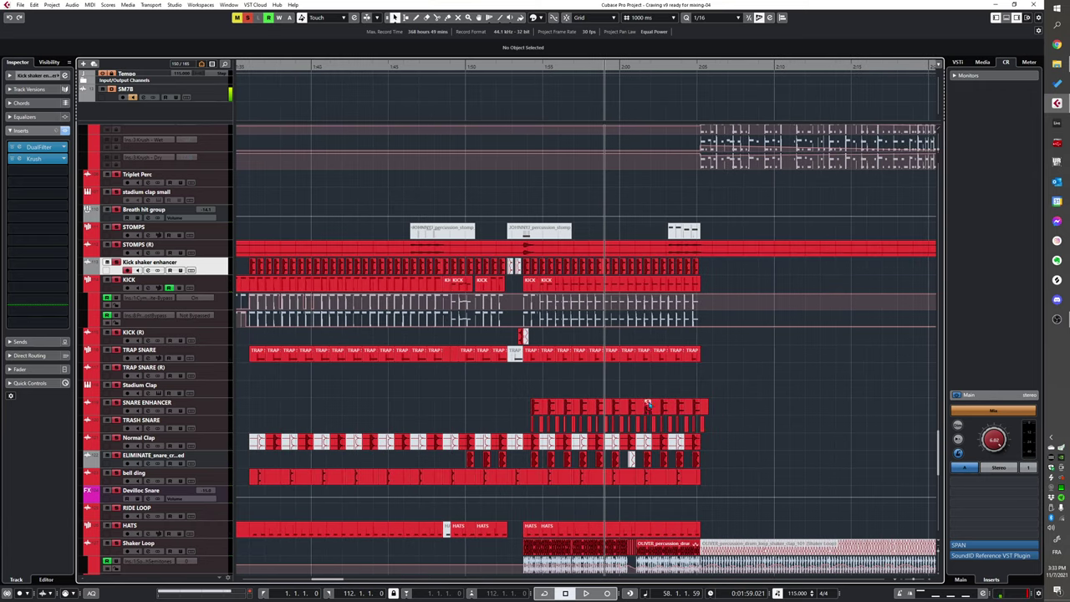
pyautogui.scroll(-3, 687, 232)
pyautogui.scroll(5, 687, 232)
pyautogui.scroll(3, 731, 447)
pyautogui.hscroll(3, 672, 453)
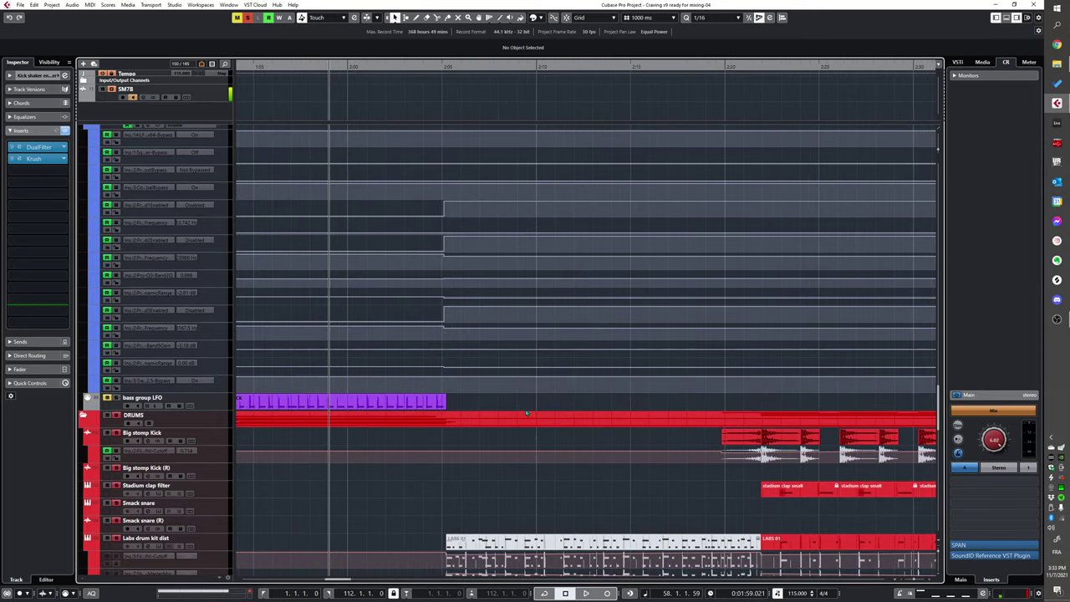
pyautogui.scroll(-5, 505, 389)
pyautogui.scroll(3, 535, 390)
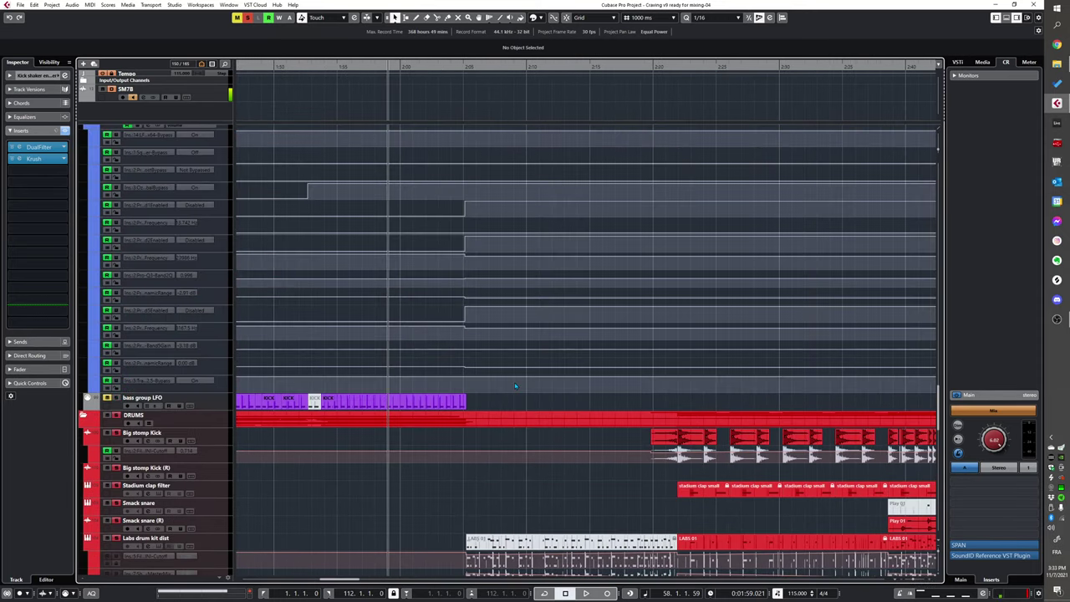
pyautogui.scroll(2, 516, 385)
pyautogui.scroll(-10, 530, 454)
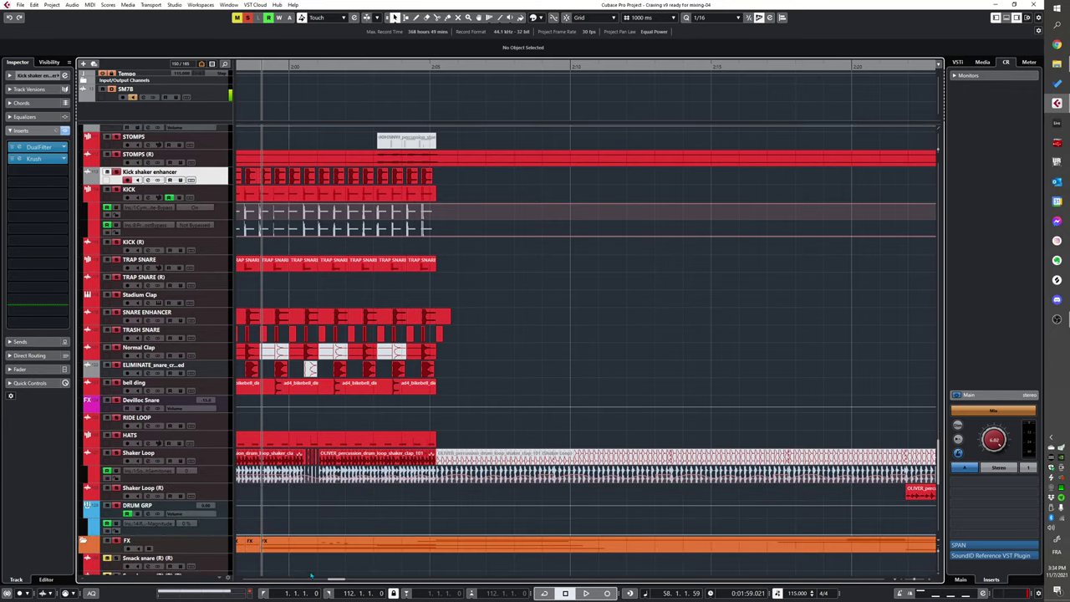
pyautogui.scroll(5, 311, 445)
pyautogui.scroll(15, 368, 437)
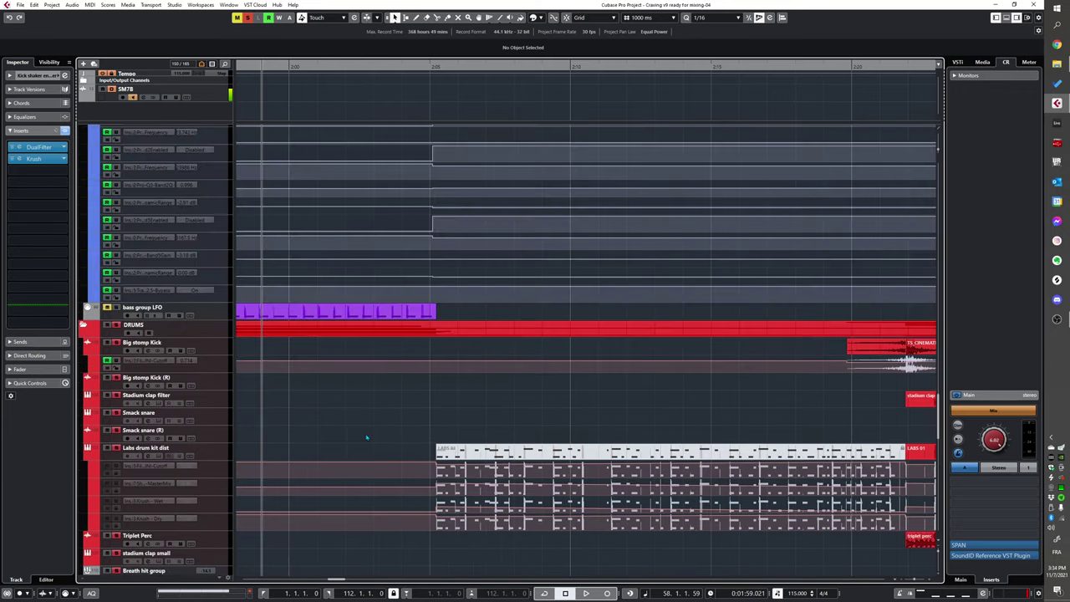
# Step: Examine the sample, lead, organ, keys and choir tracks down to the BASS GROUP automation around the end of the drop
pyautogui.scroll(-2, 423, 403)
pyautogui.scroll(-1, 423, 403)
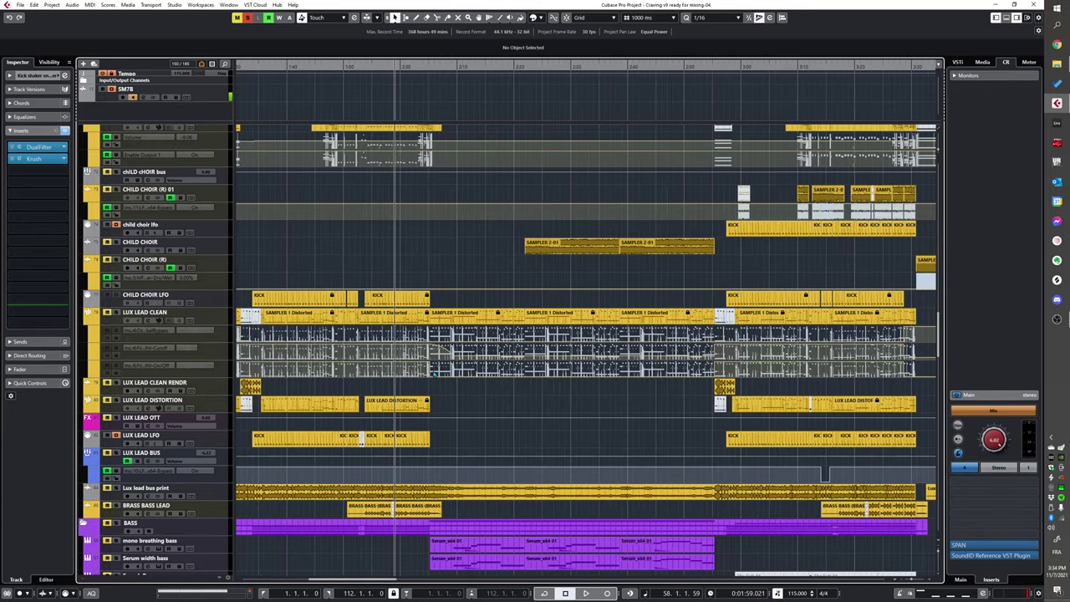
pyautogui.scroll(8, 427, 477)
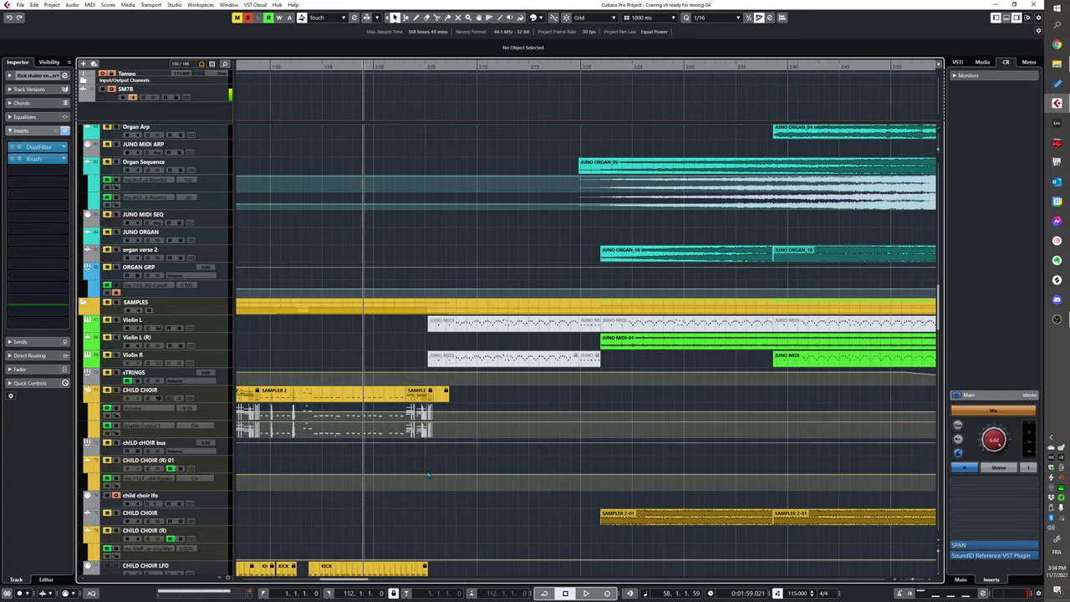
pyautogui.scroll(-4, 428, 477)
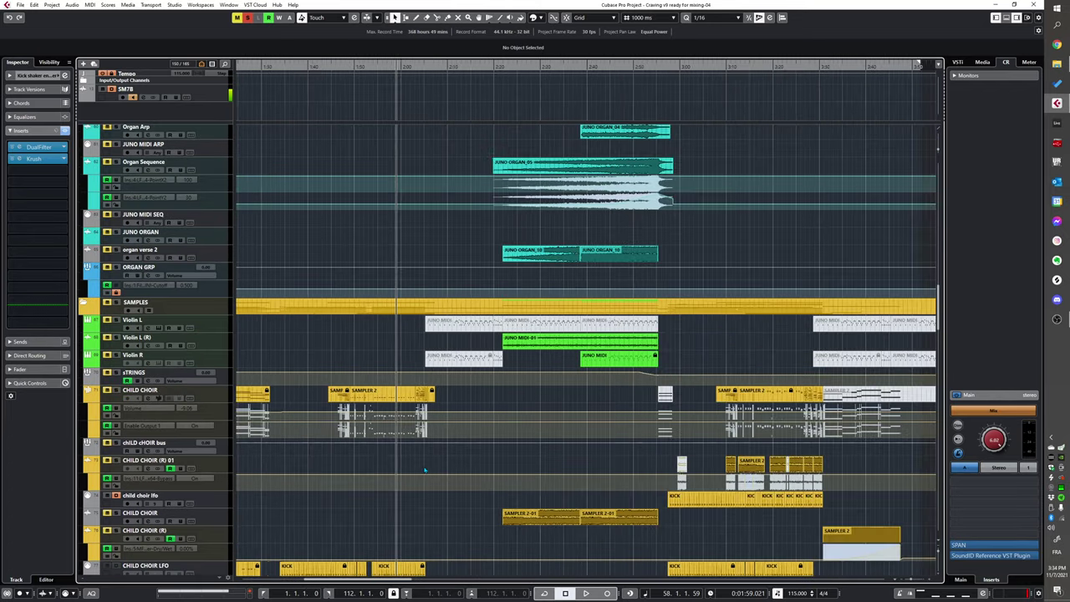
pyautogui.scroll(7, 424, 470)
pyautogui.scroll(7, 465, 392)
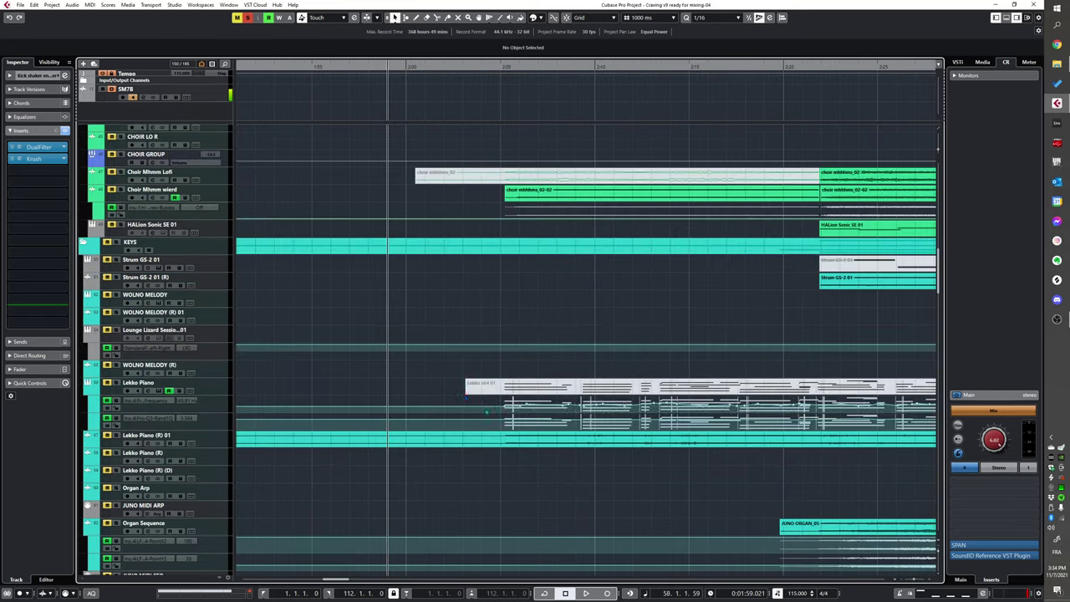
pyautogui.scroll(6, 509, 430)
pyautogui.scroll(-9, 451, 447)
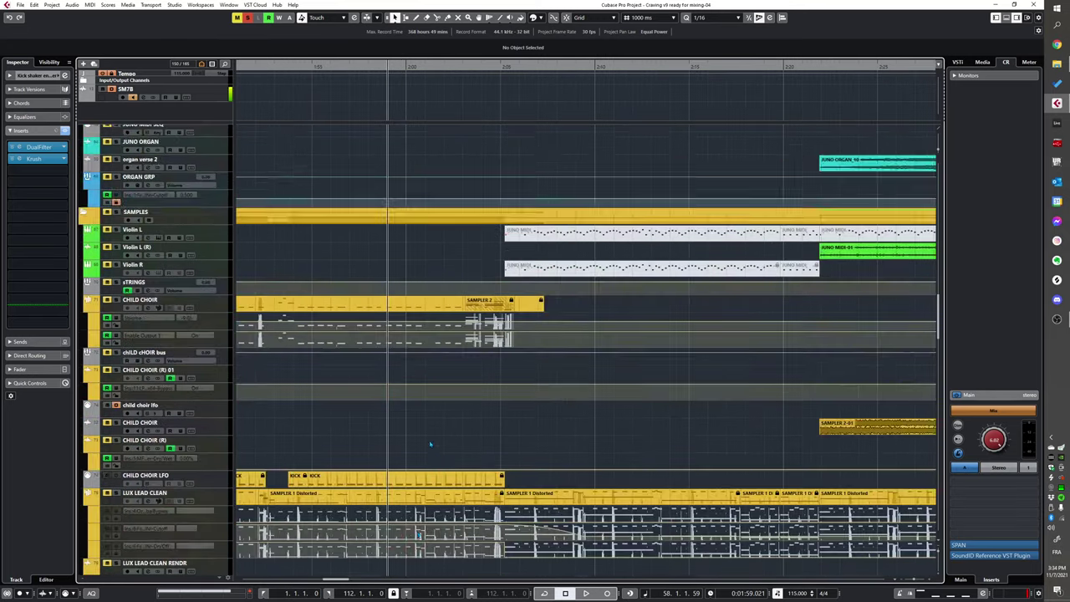
pyautogui.scroll(-10, 360, 431)
pyautogui.scroll(5, 435, 368)
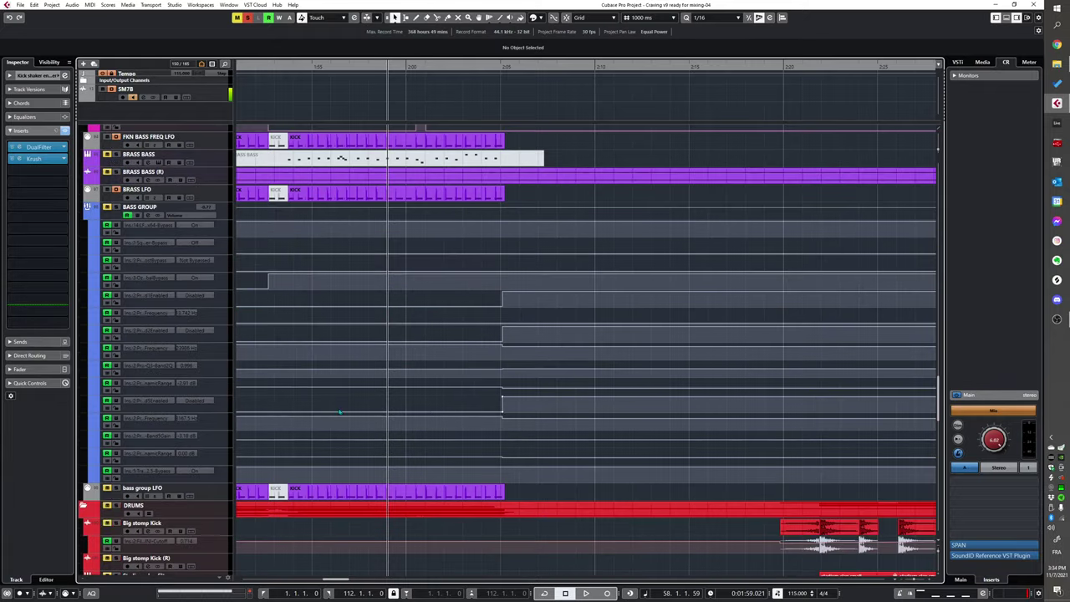
pyautogui.scroll(-2, 436, 368)
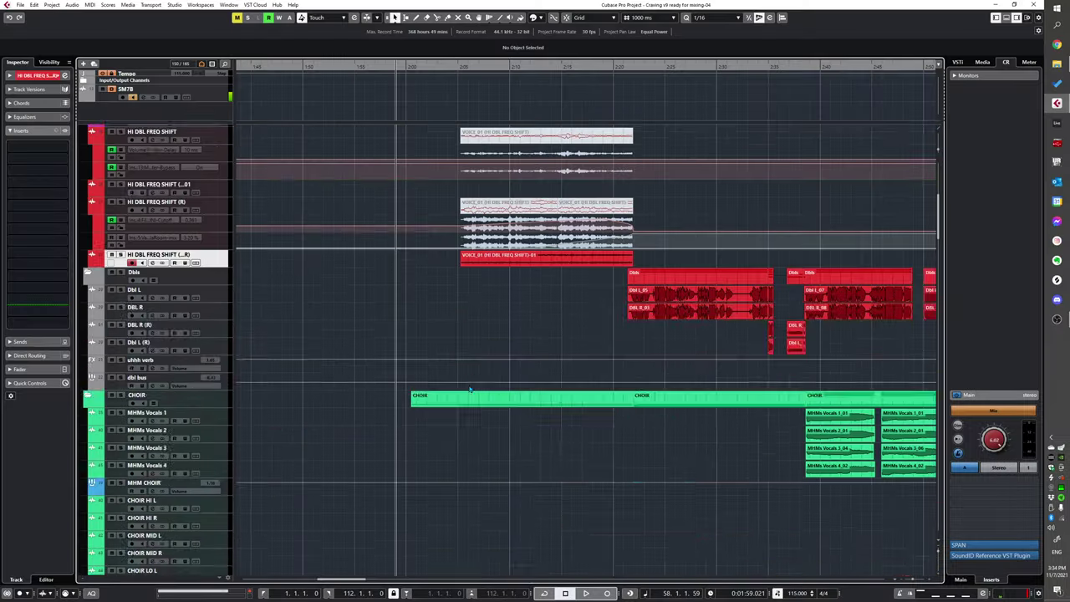
# Step: Place the playhead just before the HI DBL FREQ SHIFT events and play the section following the drop without any solo
pyautogui.scroll(-3, 470, 389)
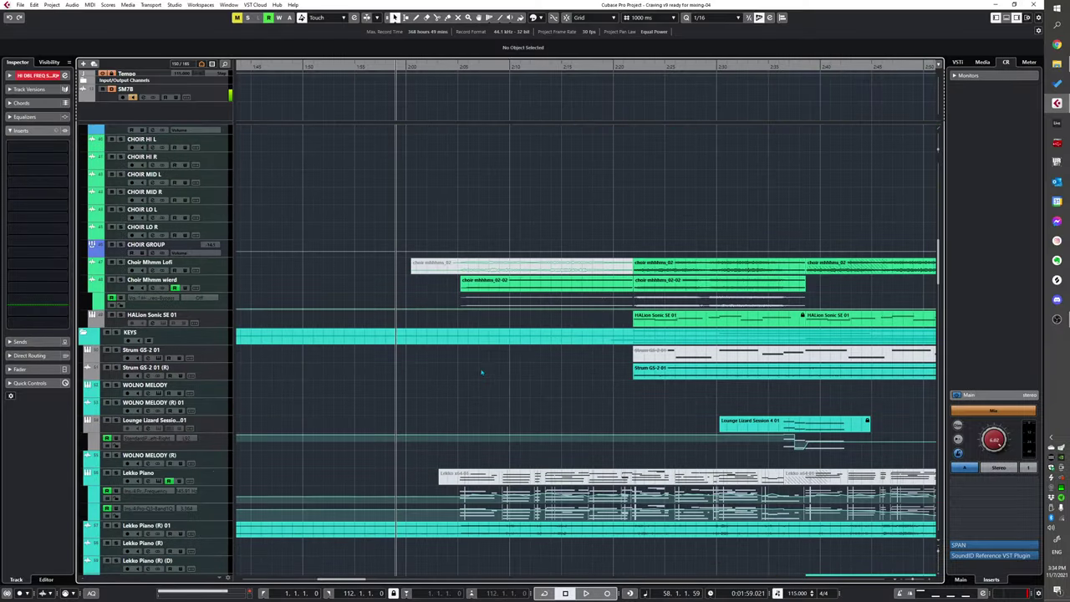
pyautogui.scroll(5, 485, 375)
pyautogui.keyDown('ctrl'); pyautogui.scroll(3, 458, 378); pyautogui.keyUp('ctrl')
pyautogui.click(450, 377)
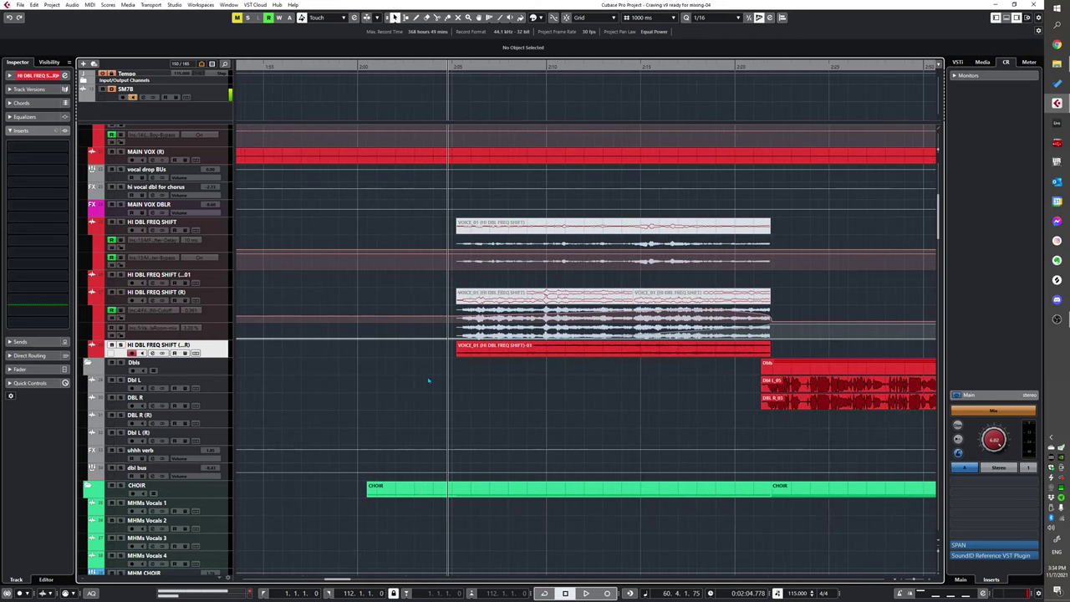
pyautogui.click(411, 376)
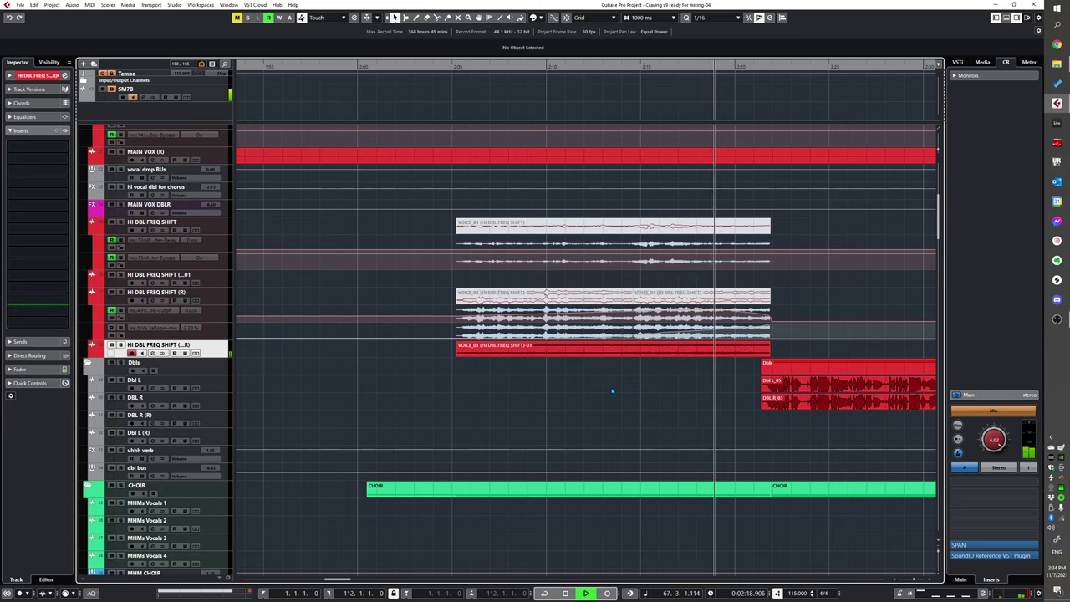
# Step: Listen on into the verse and examine its Dbls, MHMs Vocals, choir, keys and VERSE VOX tracks
pyautogui.scroll(-3, 640, 315)
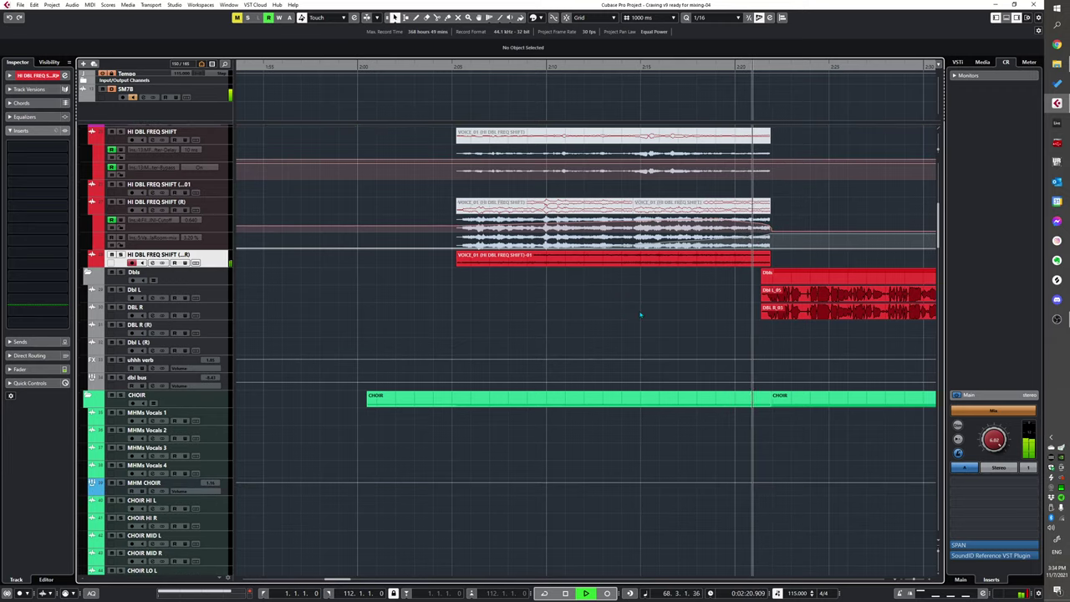
pyautogui.scroll(-2, 628, 301)
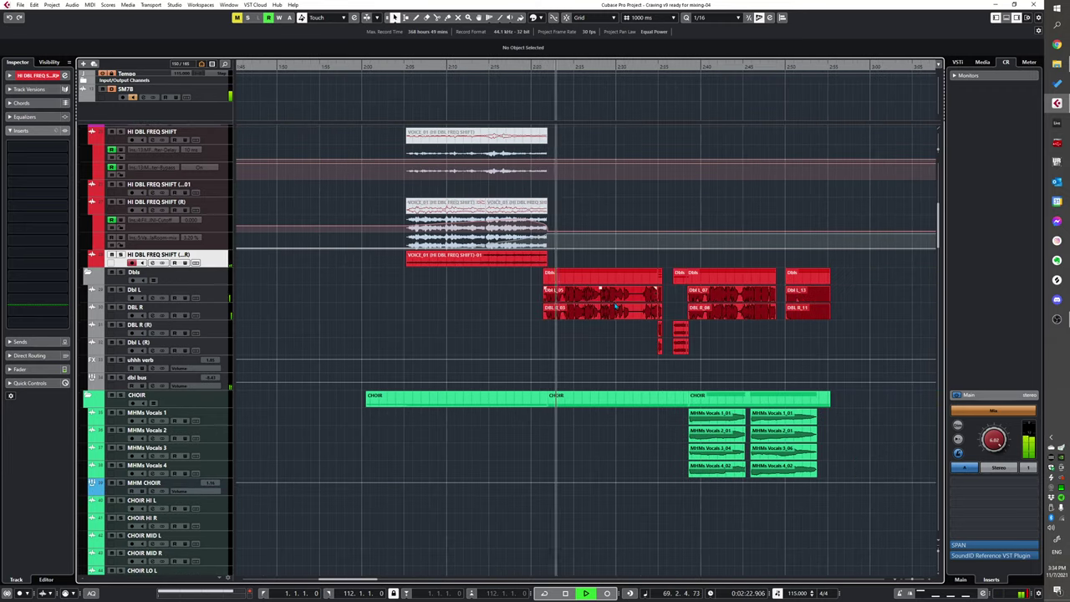
pyautogui.scroll(-2, 612, 306)
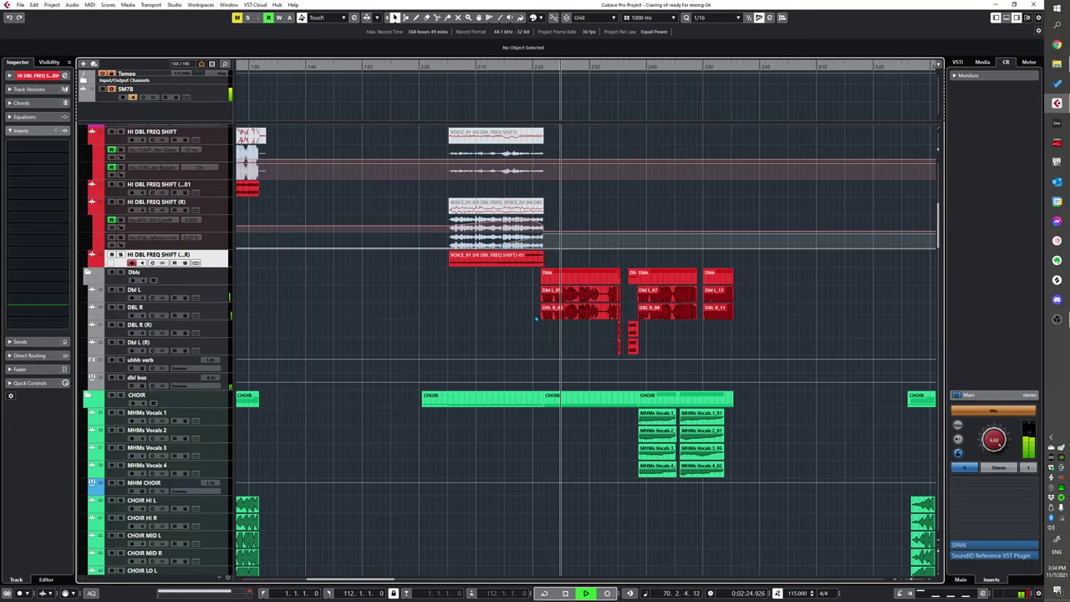
pyautogui.scroll(3, 569, 318)
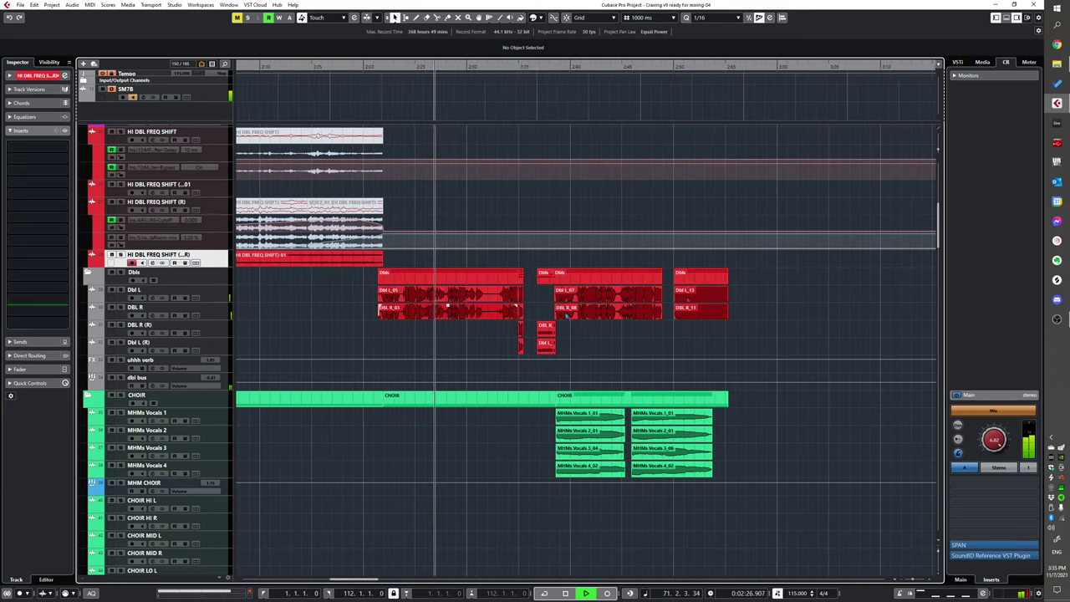
pyautogui.scroll(-9, 520, 289)
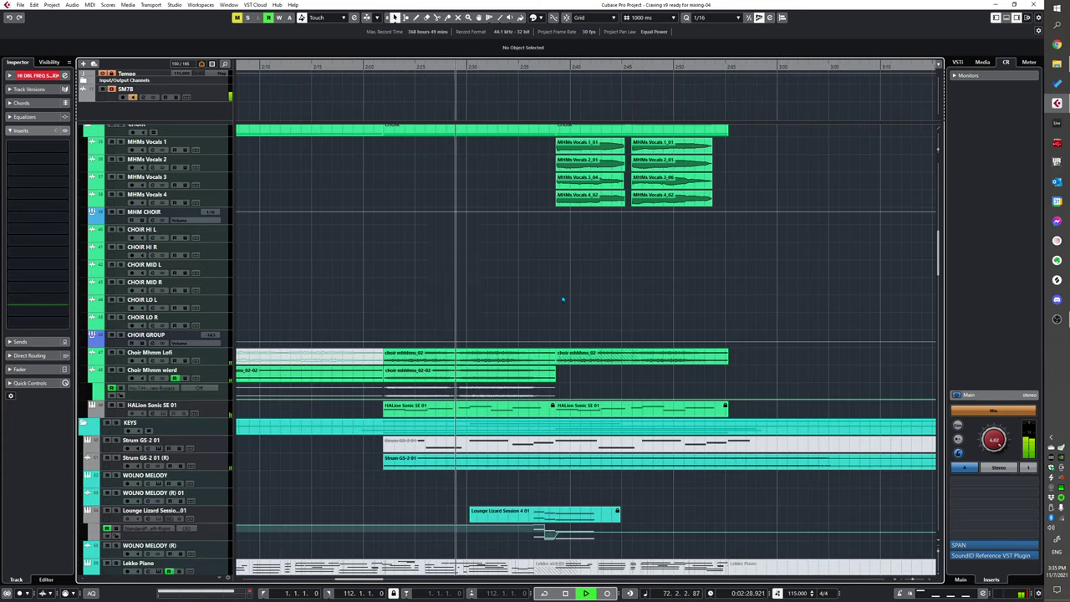
pyautogui.scroll(10, 563, 299)
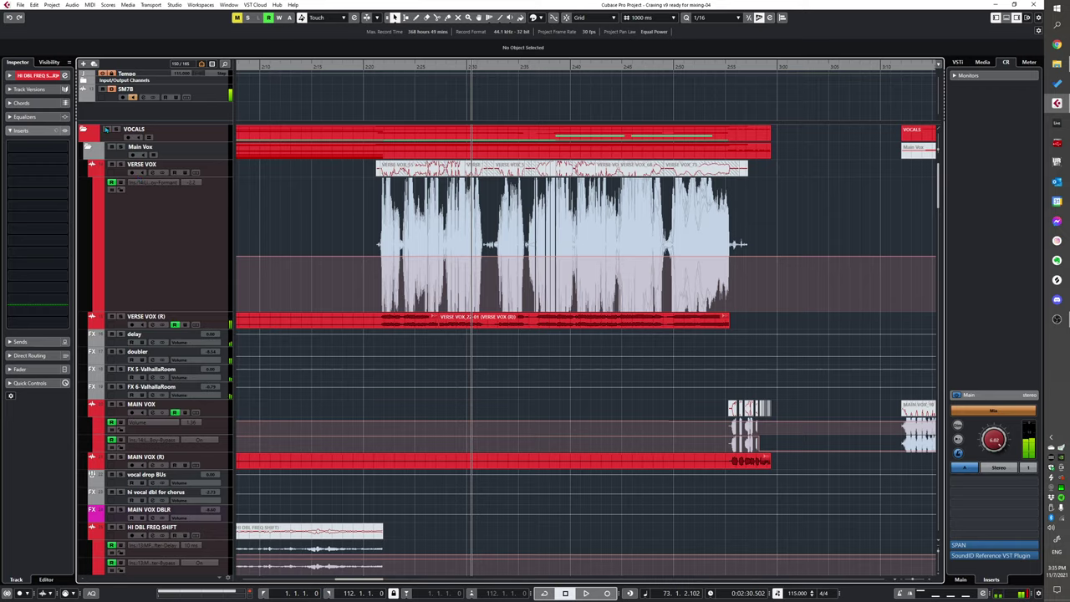
# Step: Play the verse with the main vocals muted and the Choir Mhmm tracks audible, examining the choir, keys, organ and violin layers
pyautogui.scroll(-10, 427, 234)
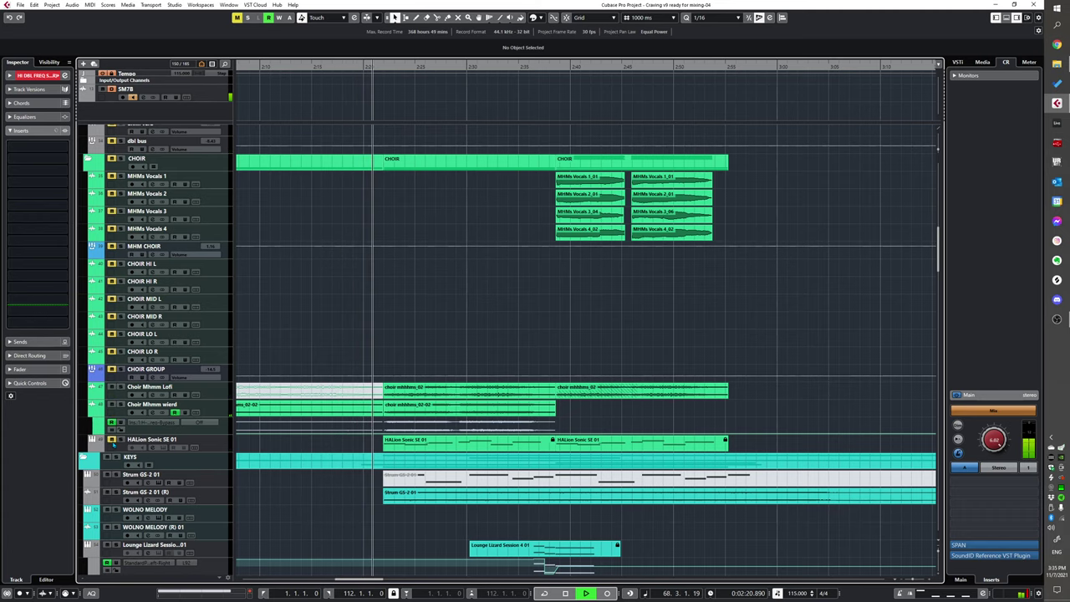
pyautogui.scroll(-5, 438, 333)
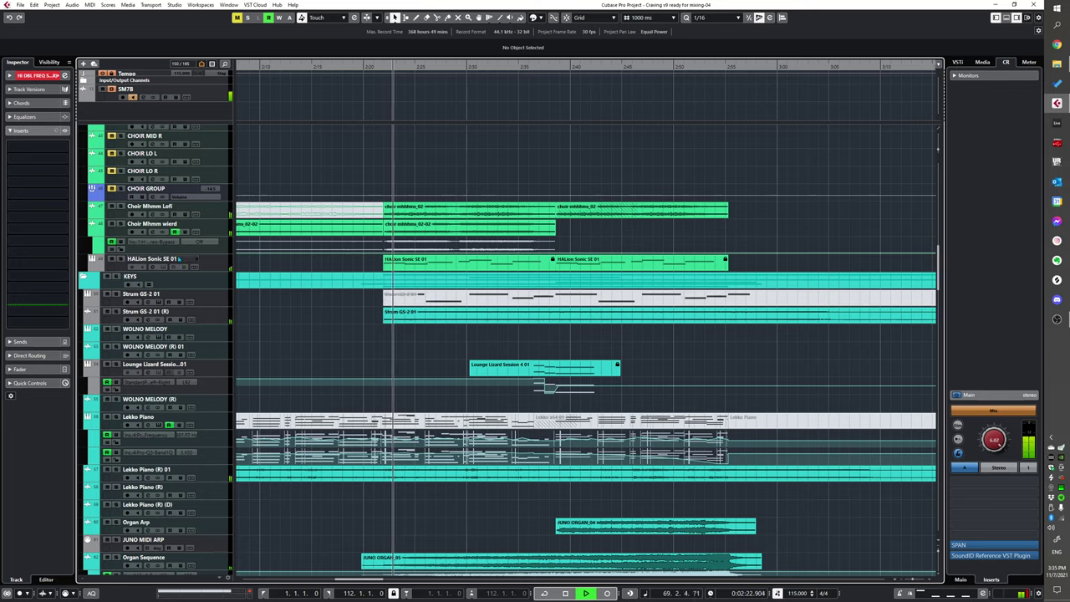
pyautogui.scroll(12, 428, 359)
pyautogui.scroll(-12, 426, 368)
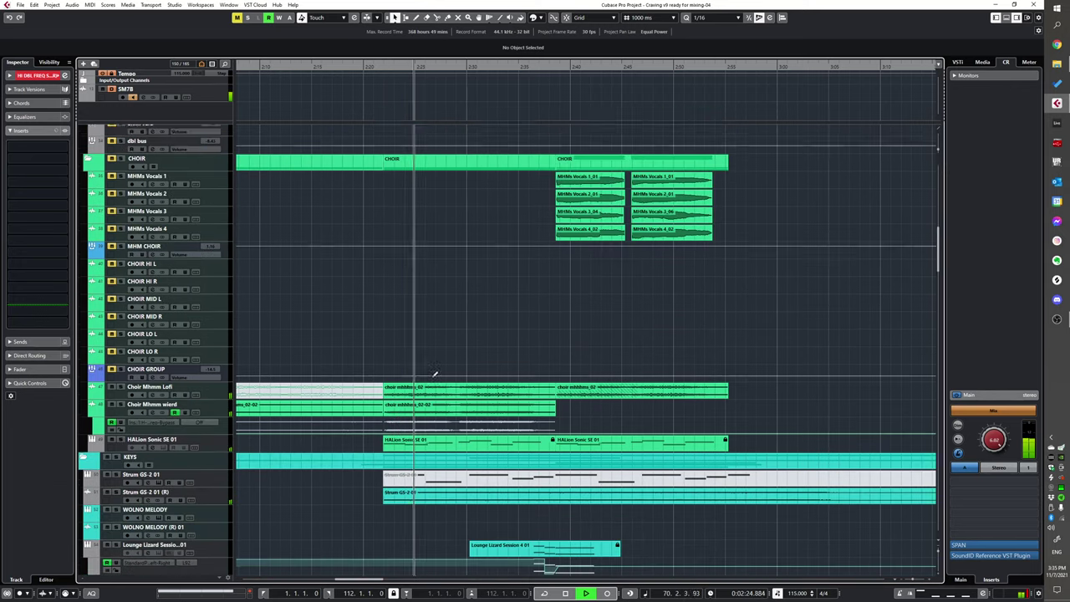
pyautogui.scroll(2, 427, 343)
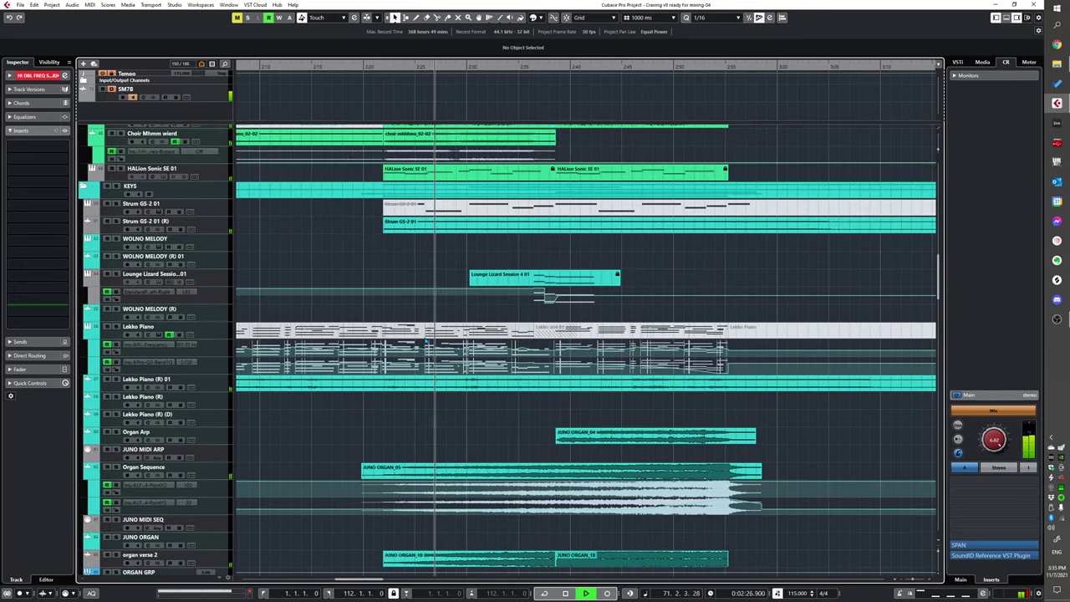
pyautogui.scroll(6, 412, 310)
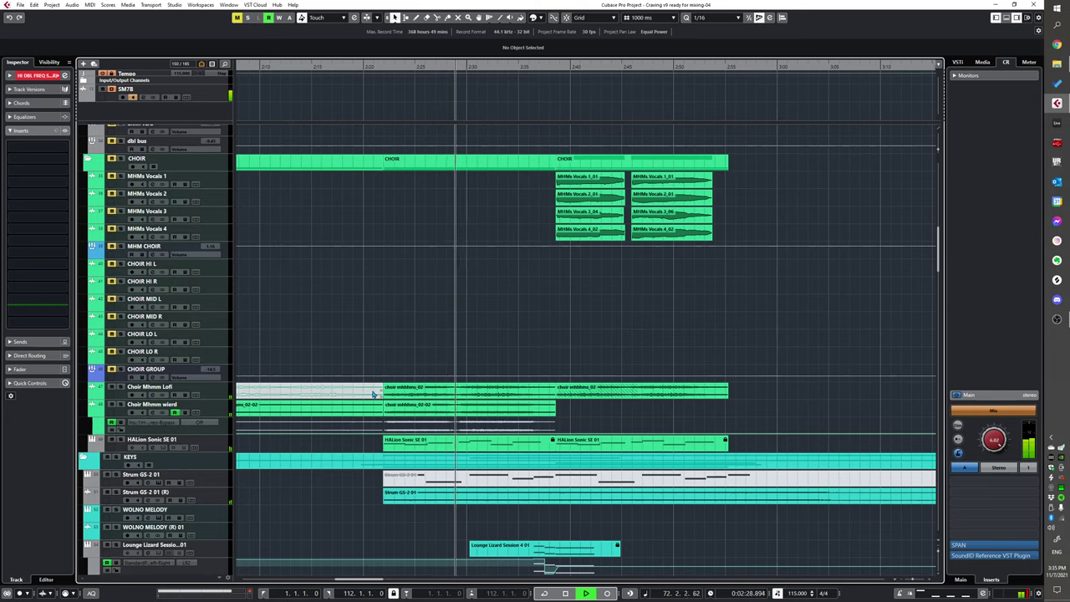
pyautogui.scroll(-2, 387, 402)
pyautogui.scroll(-8, 386, 403)
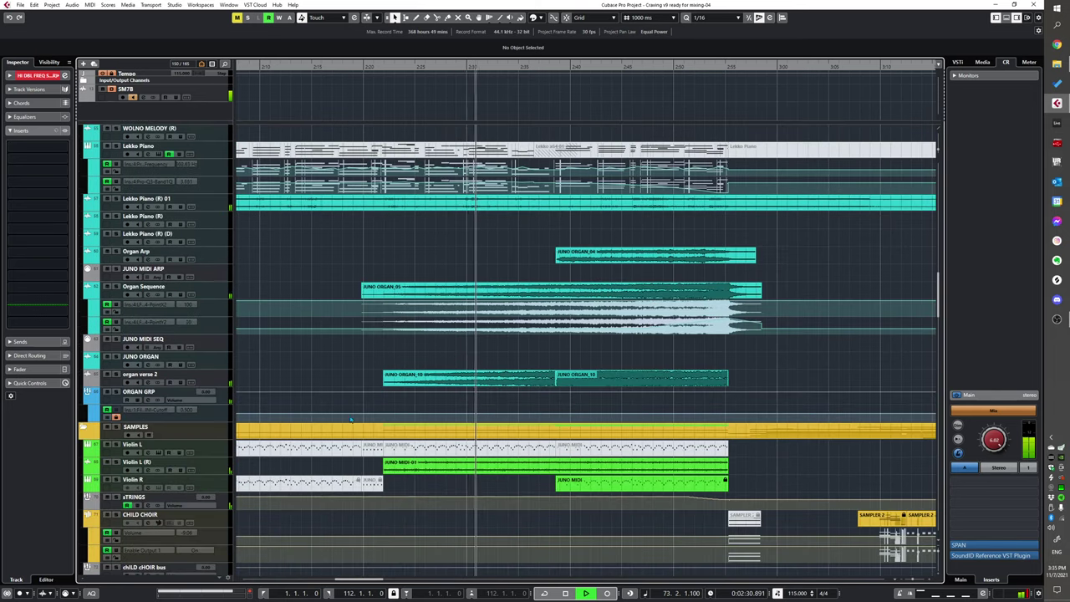
# Step: Compare the inserts of the Violin L and Violin L (R) tracks while the verse plays
pyautogui.click(168, 462)
pyautogui.scroll(-2, 171, 397)
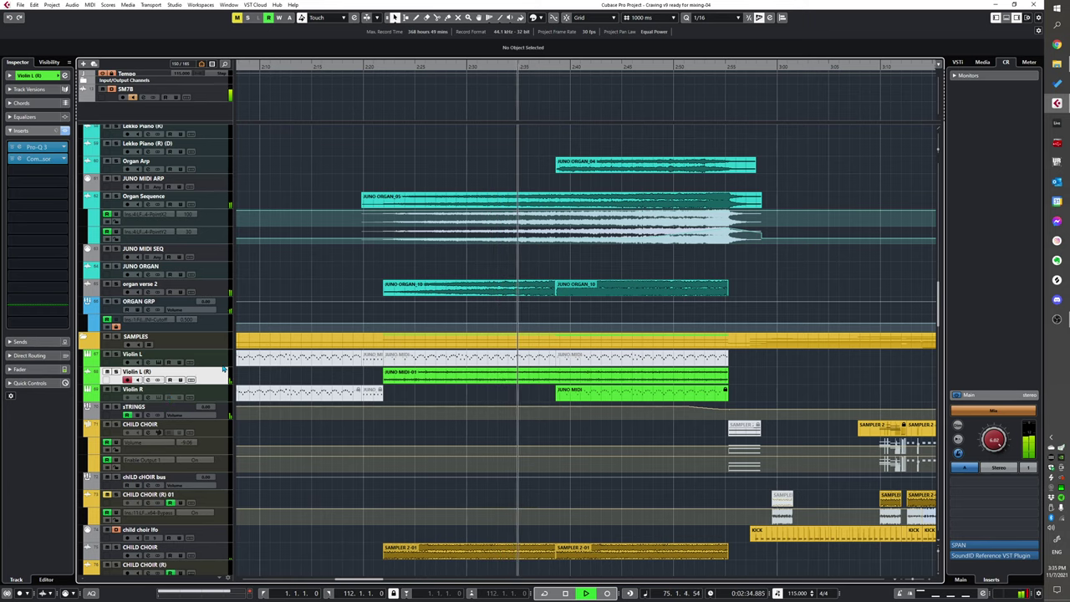
pyautogui.click(171, 362)
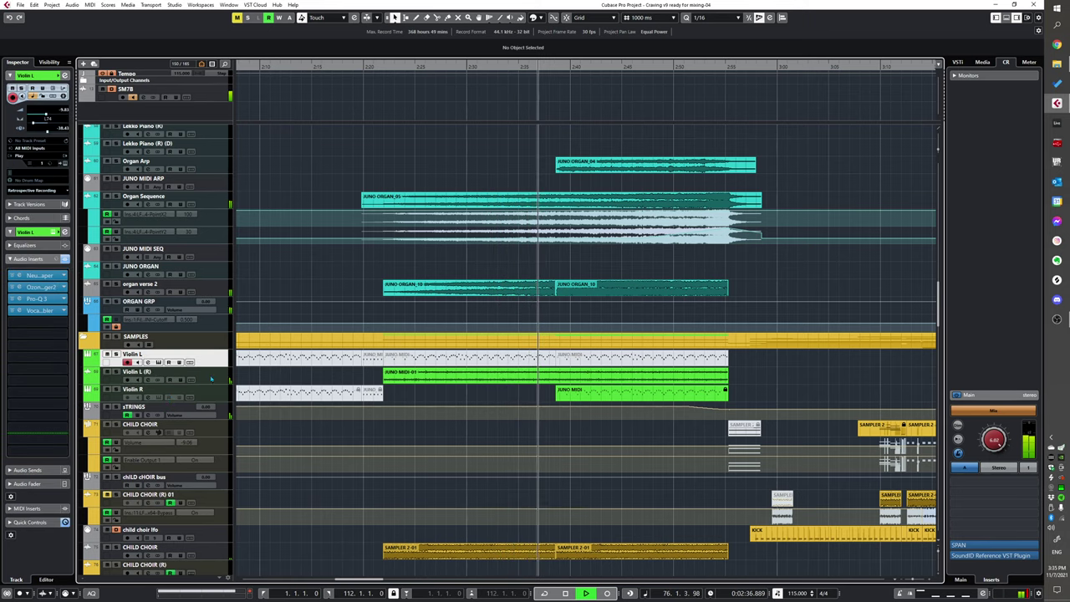
pyautogui.click(124, 374)
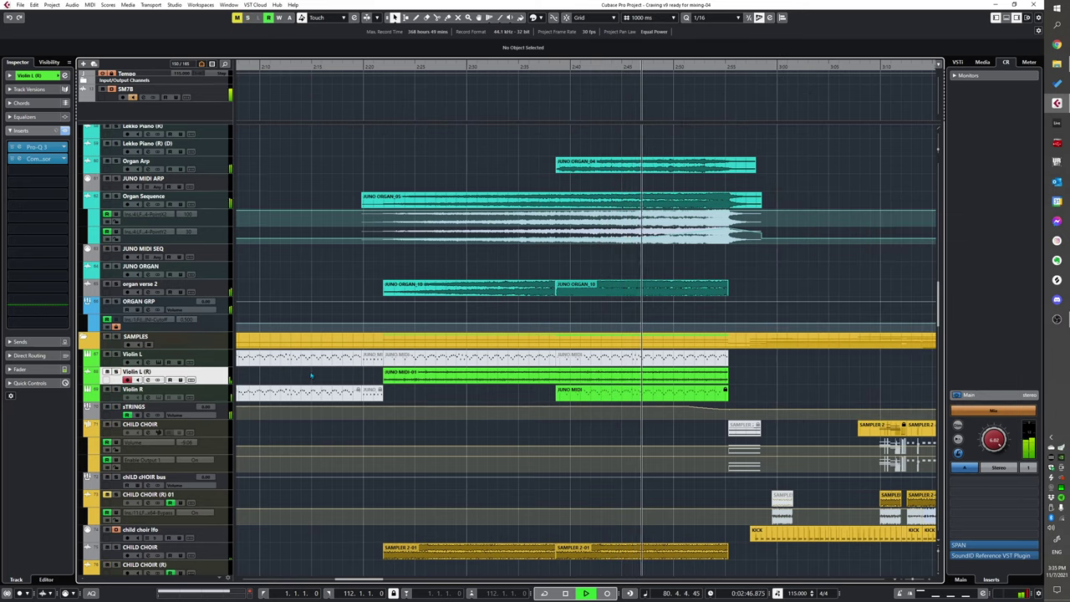
# Step: Solo the CHILD CHOIR track with the SAMPLER 2-01 events, play it from the verse start and bypass its inserts
pyautogui.scroll(-3, 310, 375)
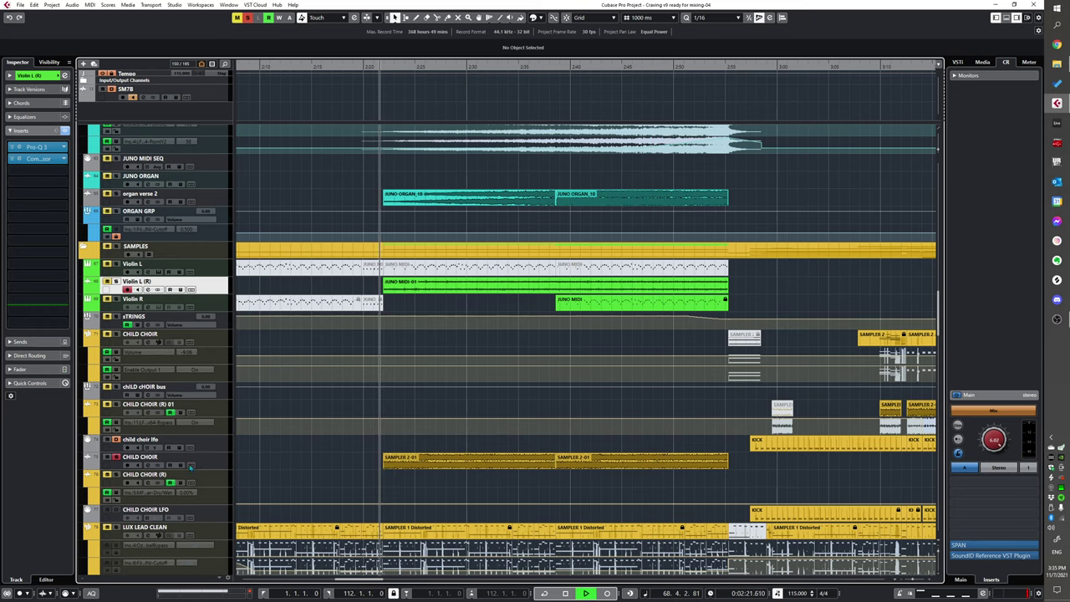
pyautogui.click(190, 466)
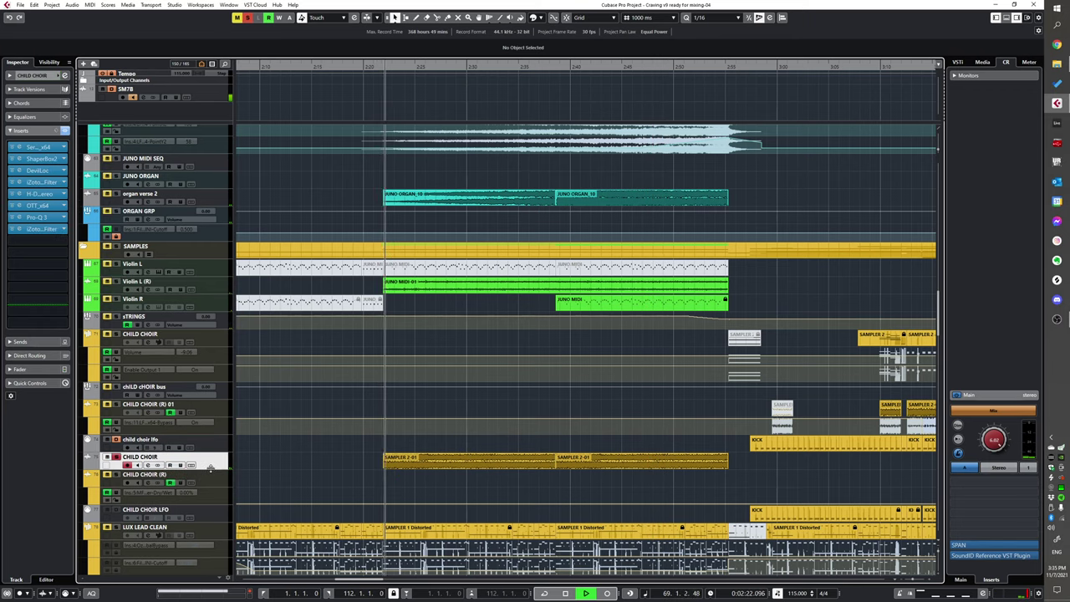
pyautogui.click(64, 130)
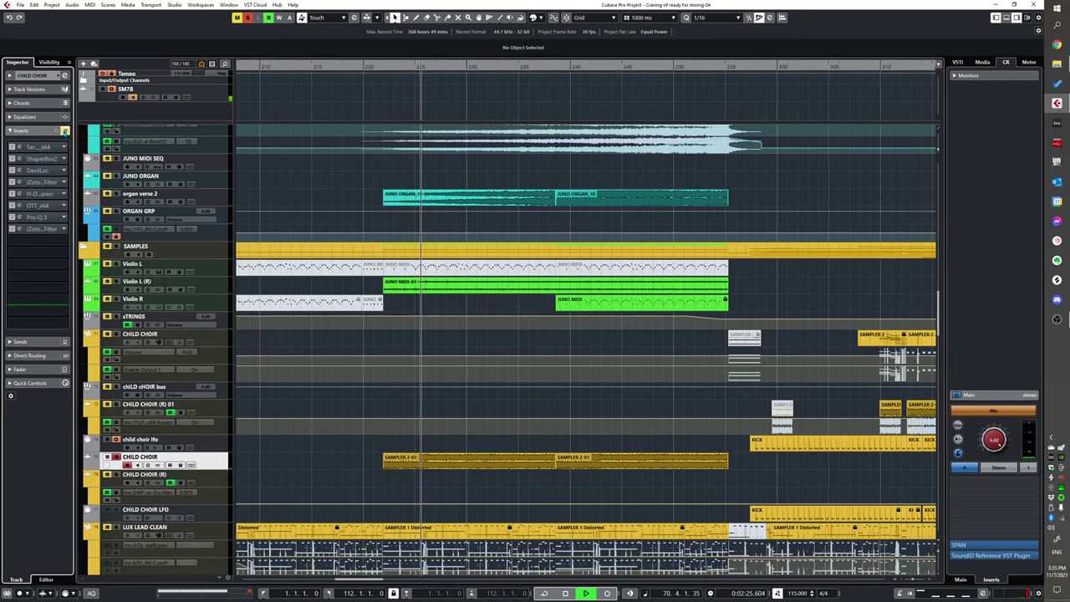
# Step: Reactivate the bypassed inserts on the CHILD CHOIR track and inspect its iZotope Mobius Filter settings
pyautogui.click(65, 131)
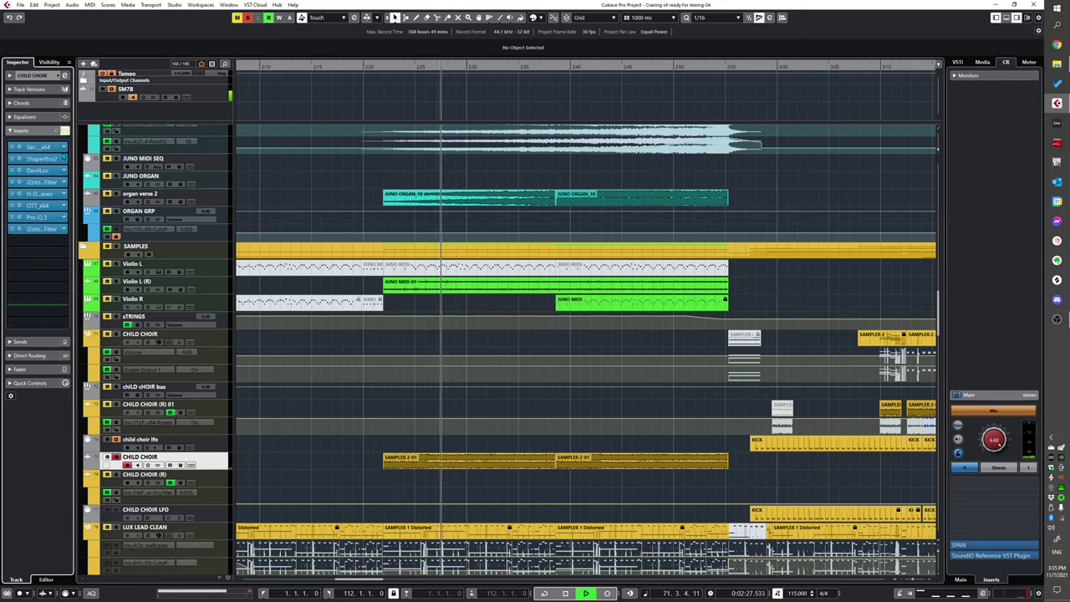
pyautogui.click(41, 231)
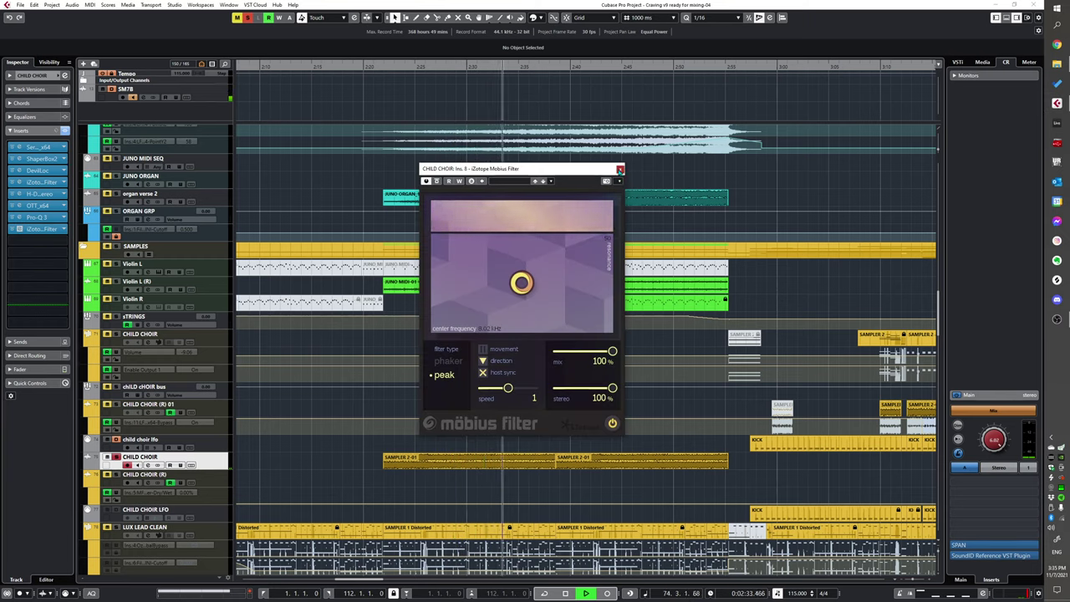
pyautogui.click(619, 169)
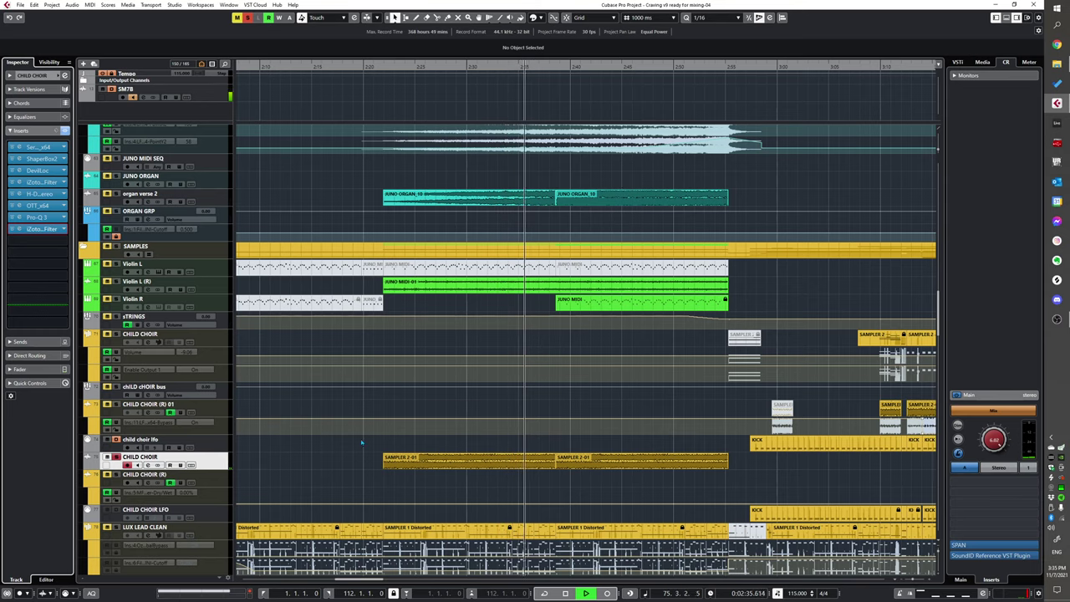
# Step: Solo the organ verse 2 track and listen to it together with the Organ Sequence and Organ Arp layers
pyautogui.scroll(-2, 334, 418)
pyautogui.scroll(4, 375, 439)
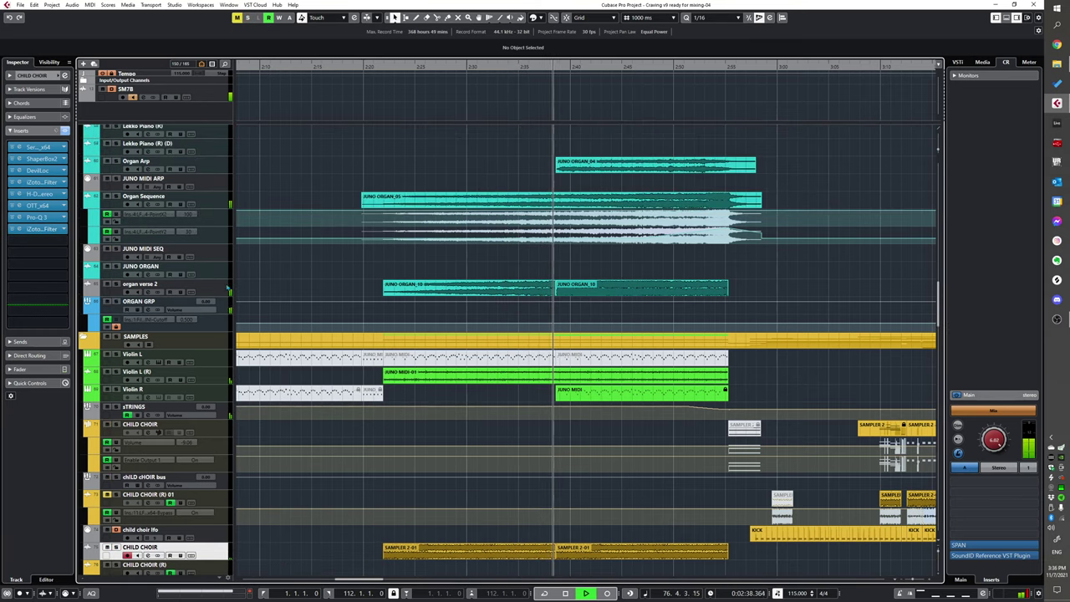
pyautogui.click(116, 283)
pyautogui.scroll(1, 482, 288)
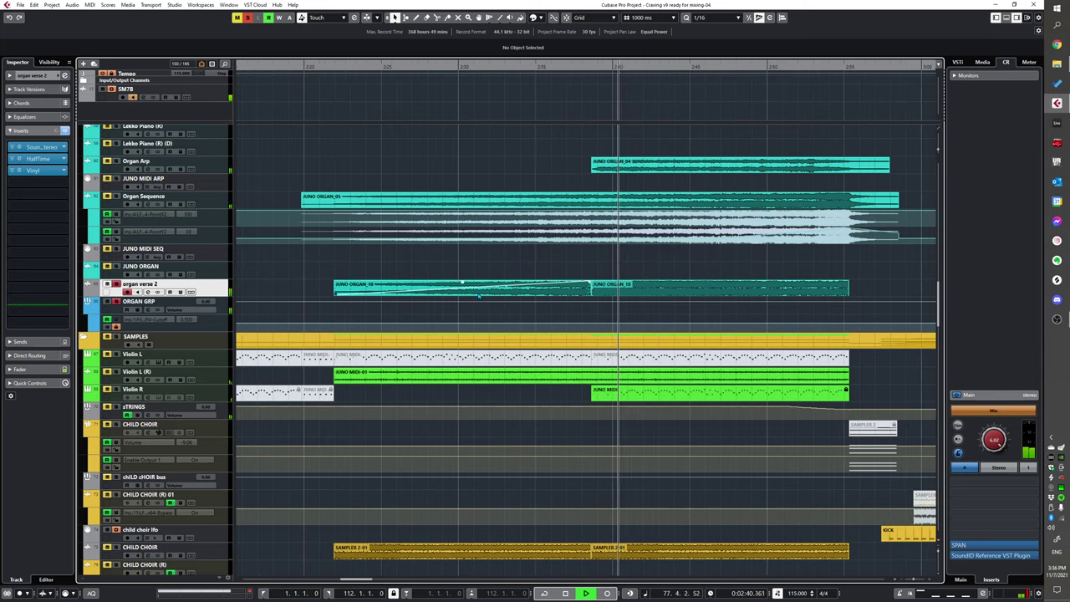
pyautogui.scroll(-1, 474, 283)
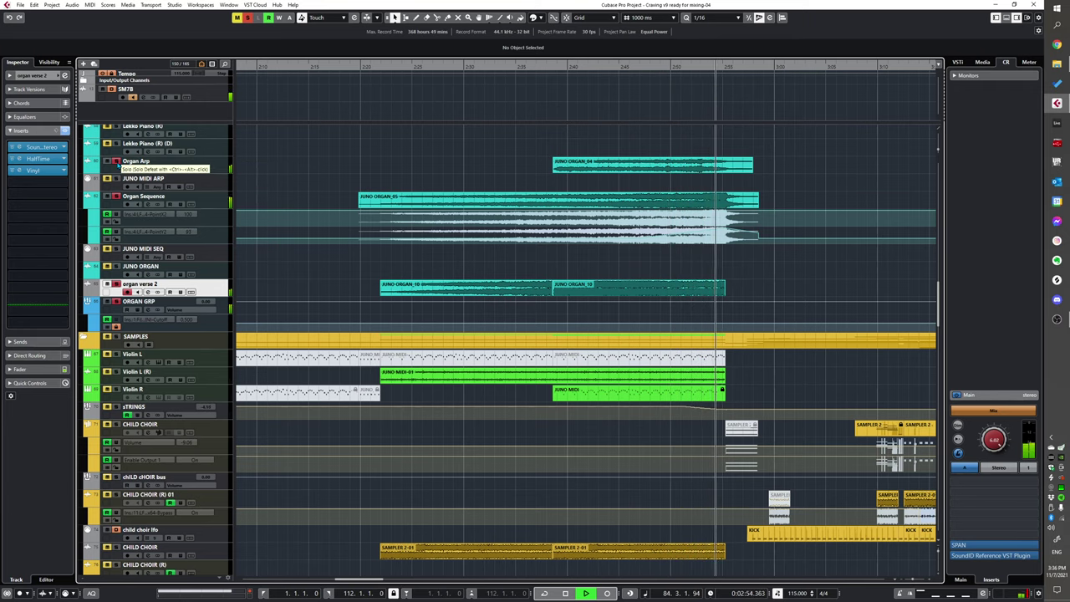
pyautogui.scroll(5, 407, 374)
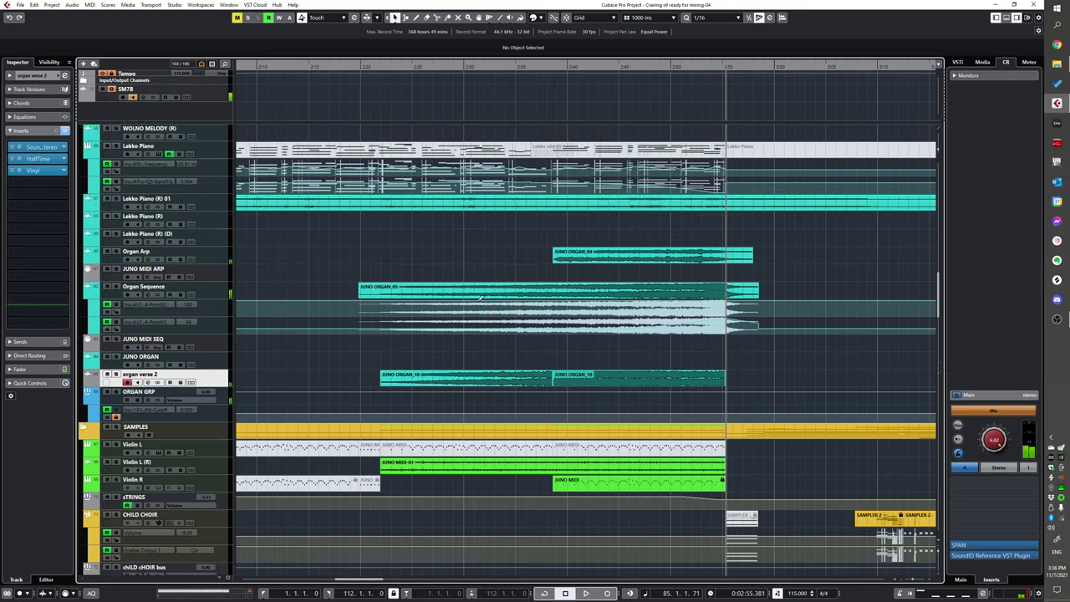
# Step: Play the verse with Lekko Piano (R) 01 soloed and compare its inserts with those of the Lekko Piano track
pyautogui.click(209, 292)
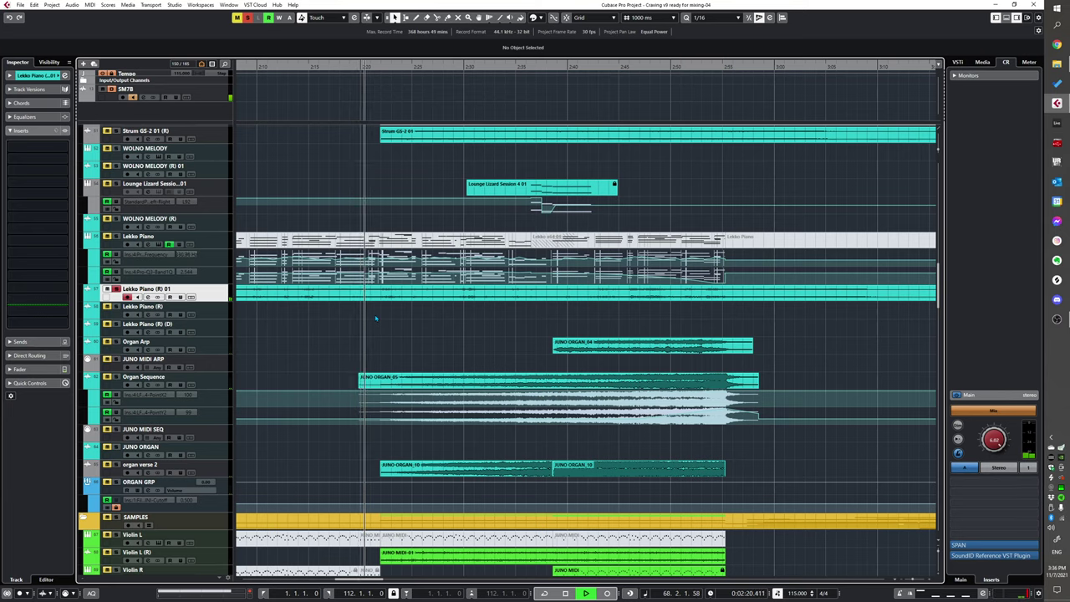
pyautogui.scroll(-5, 381, 325)
pyautogui.hscroll(-2, 380, 324)
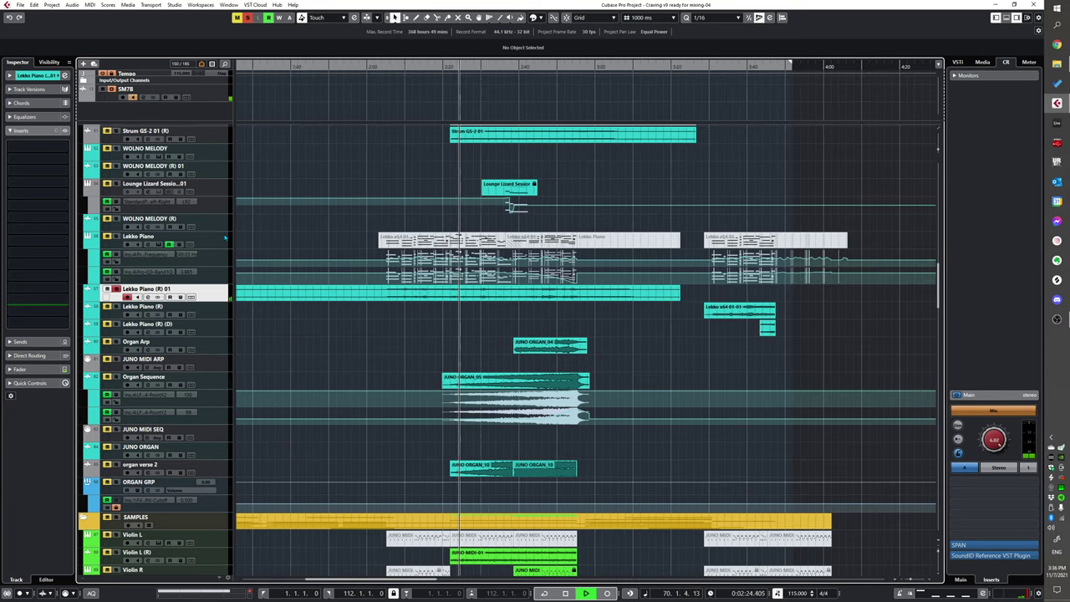
pyautogui.click(219, 242)
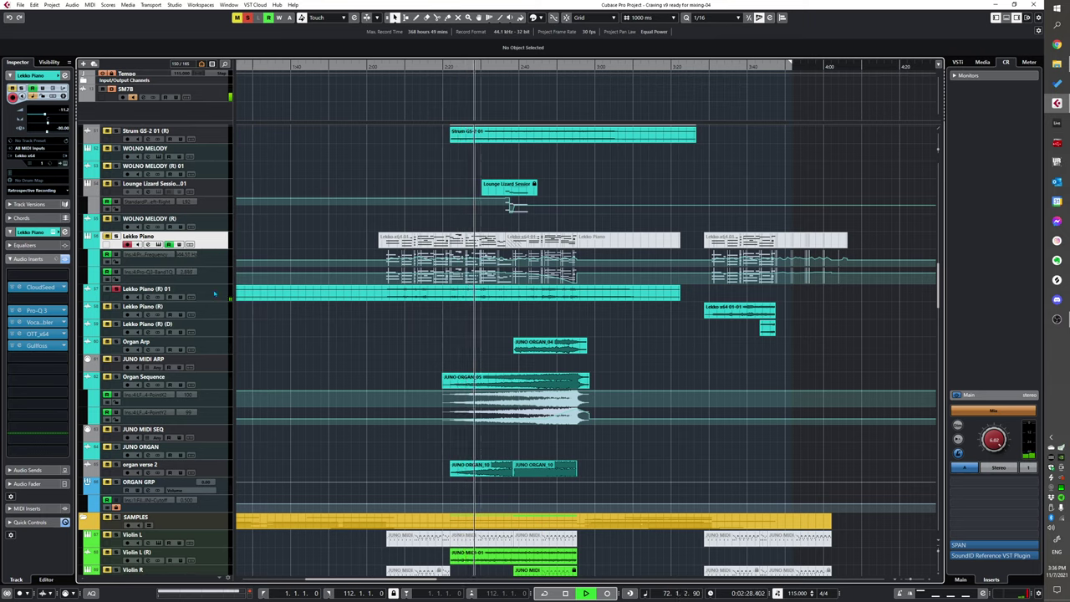
pyautogui.click(215, 293)
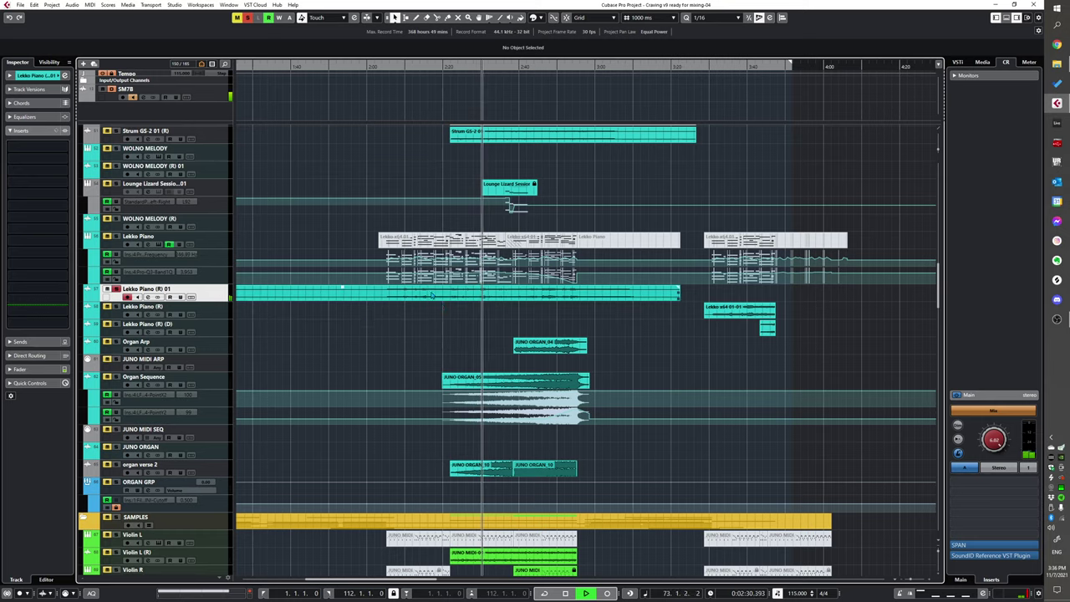
pyautogui.scroll(-2, 409, 326)
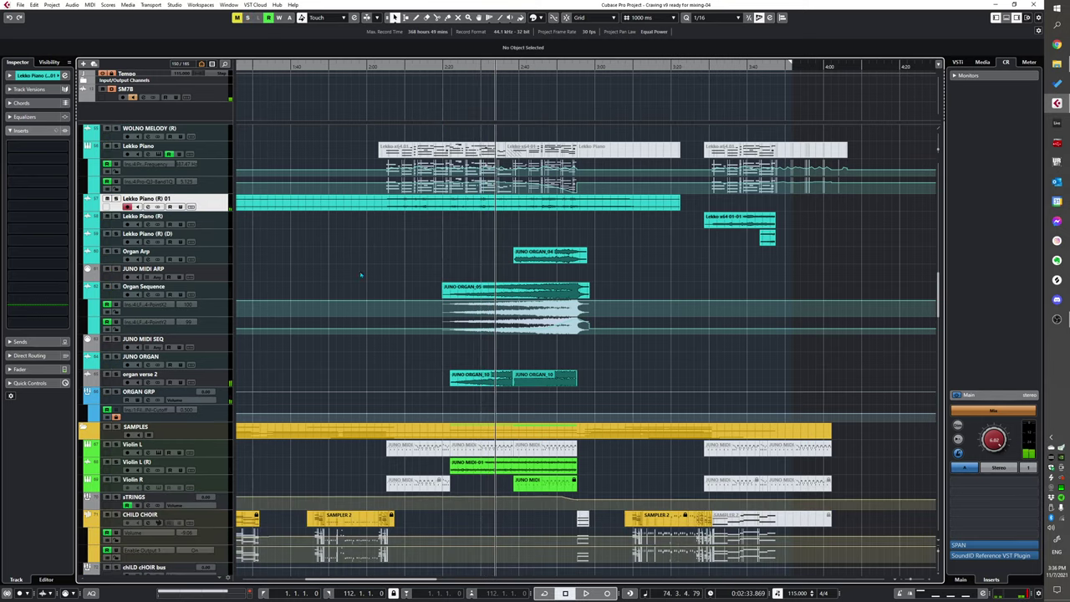
# Step: Solo the DRUMS folder and play the verse from just before the Big stomp Kick events
pyautogui.scroll(-8, 366, 279)
pyautogui.scroll(-2, 361, 280)
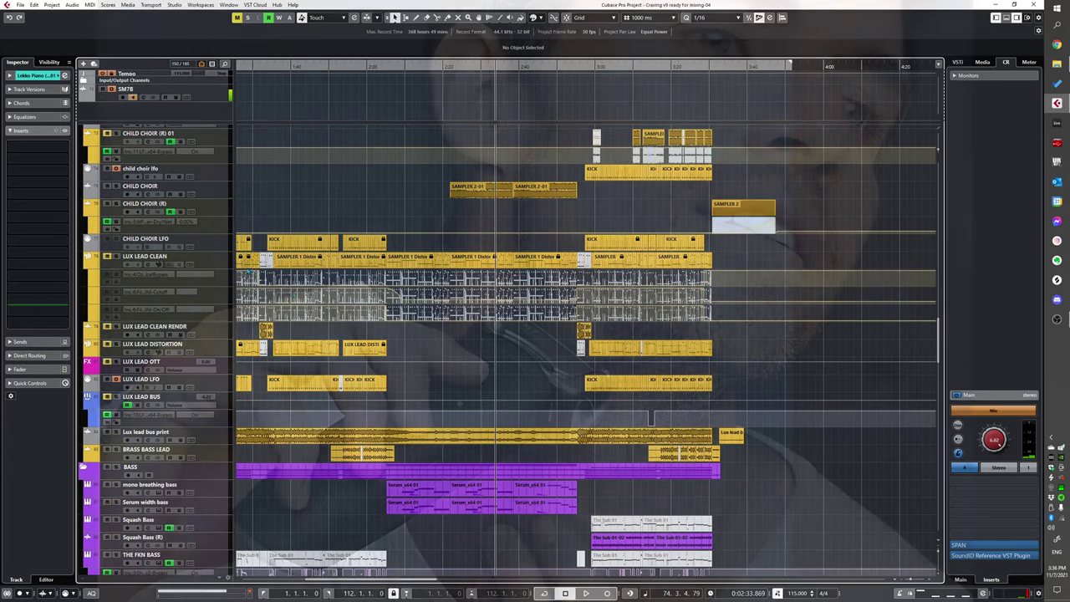
pyautogui.scroll(-6, 361, 281)
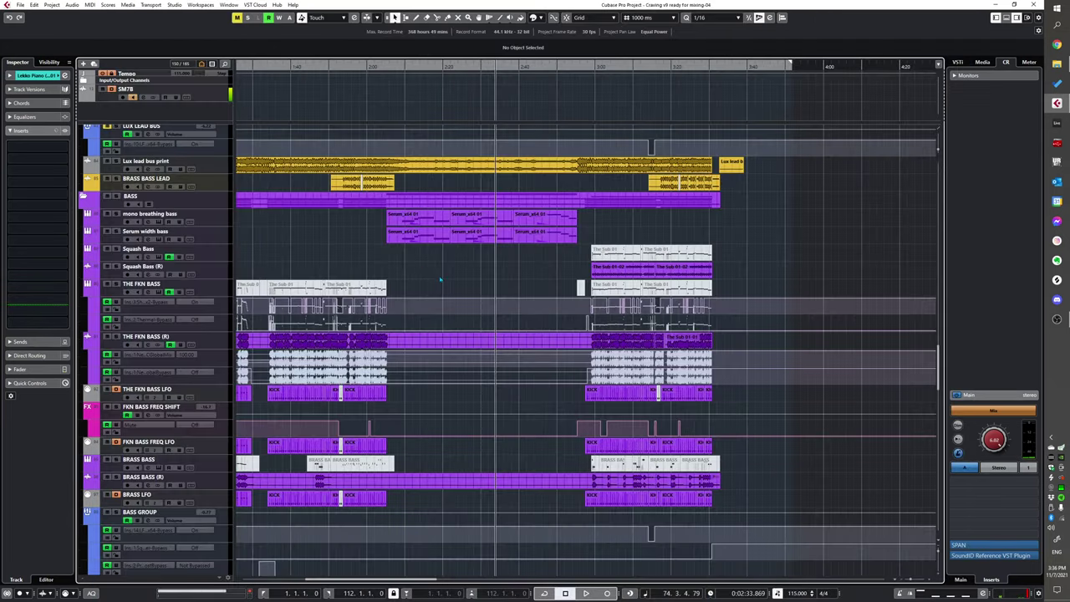
pyautogui.scroll(-6, 404, 298)
pyautogui.scroll(-4, 404, 299)
pyautogui.scroll(3, 443, 338)
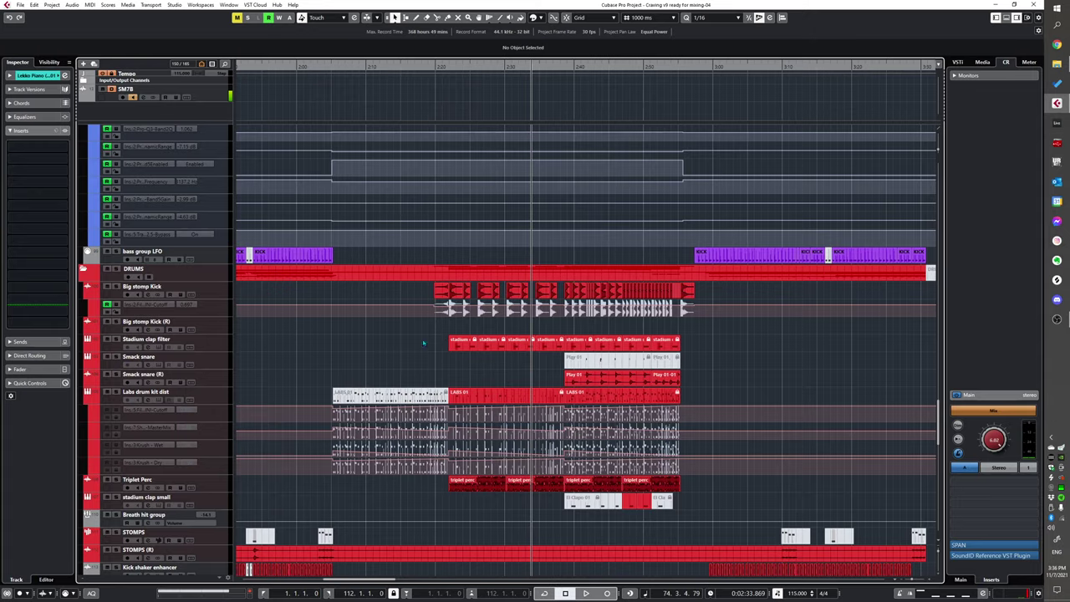
pyautogui.scroll(-2, 368, 314)
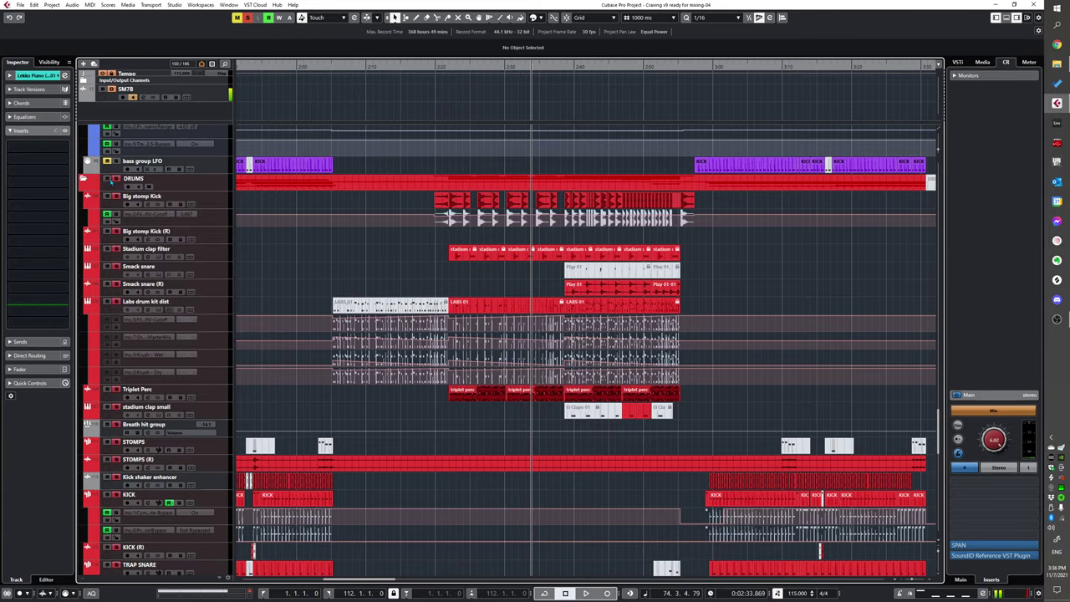
pyautogui.click(431, 268)
pyautogui.press('space')
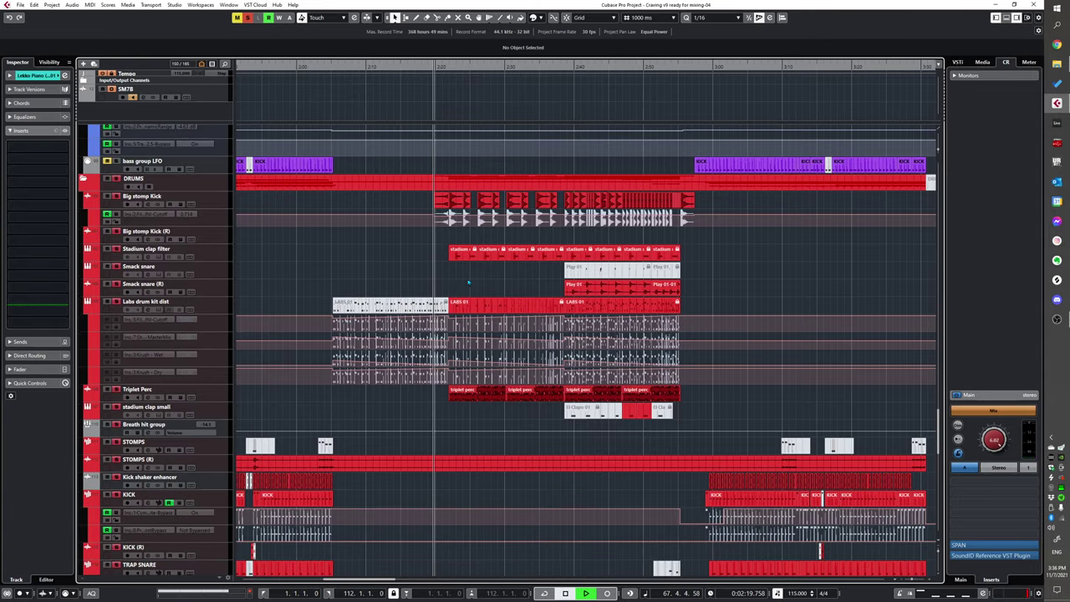
pyautogui.scroll(-3, 456, 275)
pyautogui.scroll(4, 476, 281)
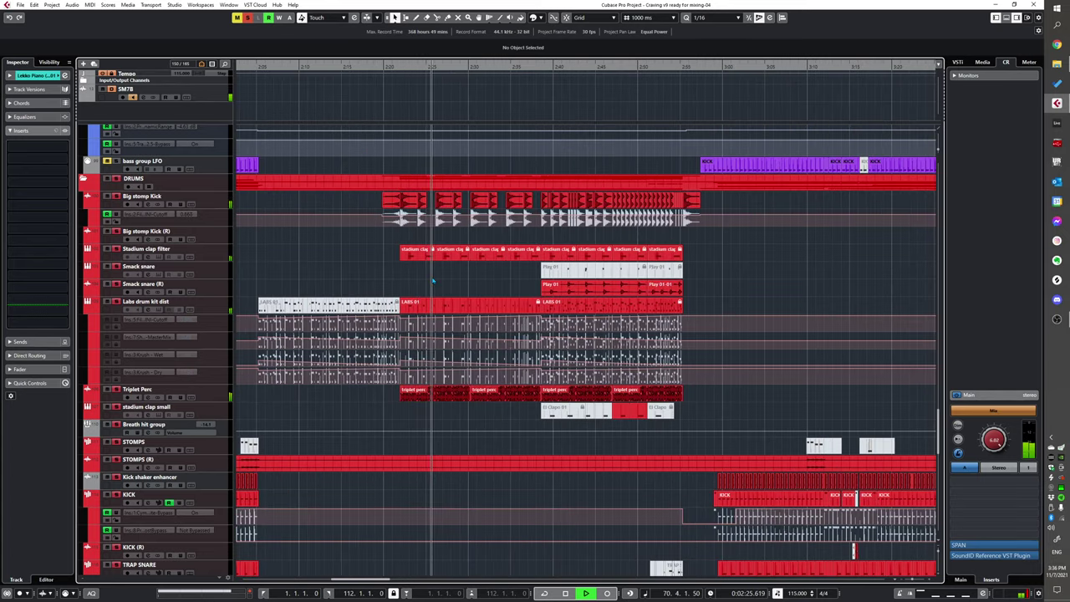
# Step: Examine the shaker loop, FX and Labs drum kit dist tracks while the soloed verse drums play
pyautogui.scroll(-10, 501, 281)
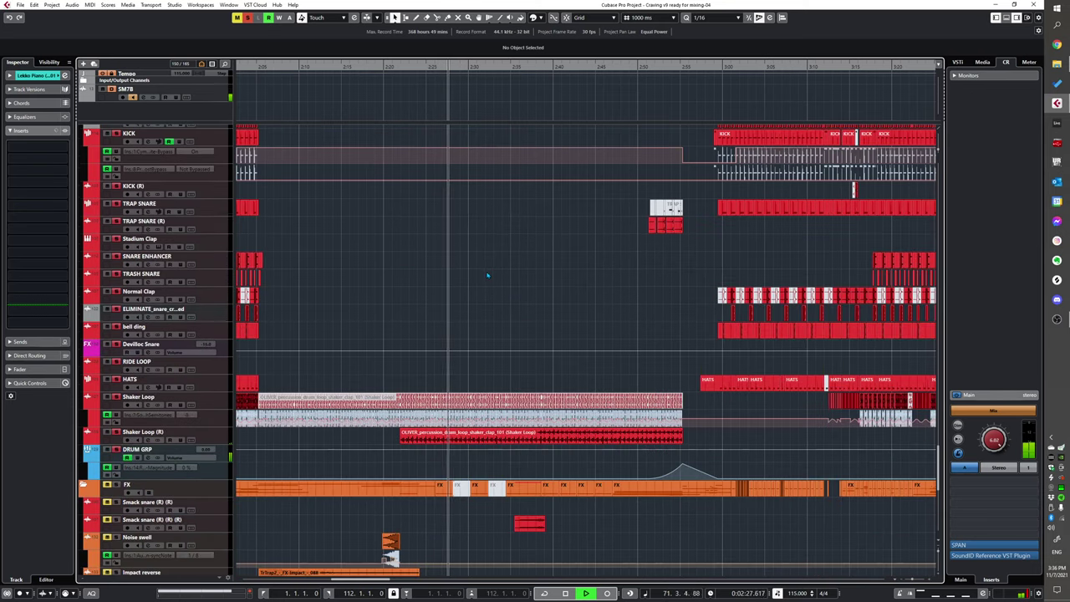
pyautogui.scroll(-6, 423, 315)
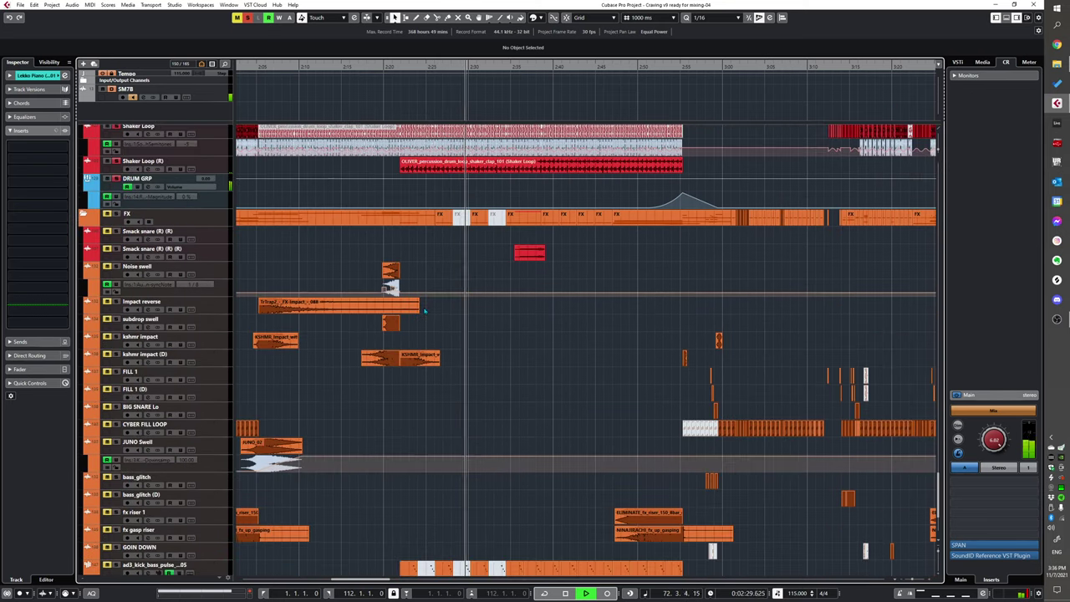
pyautogui.scroll(3, 150, 176)
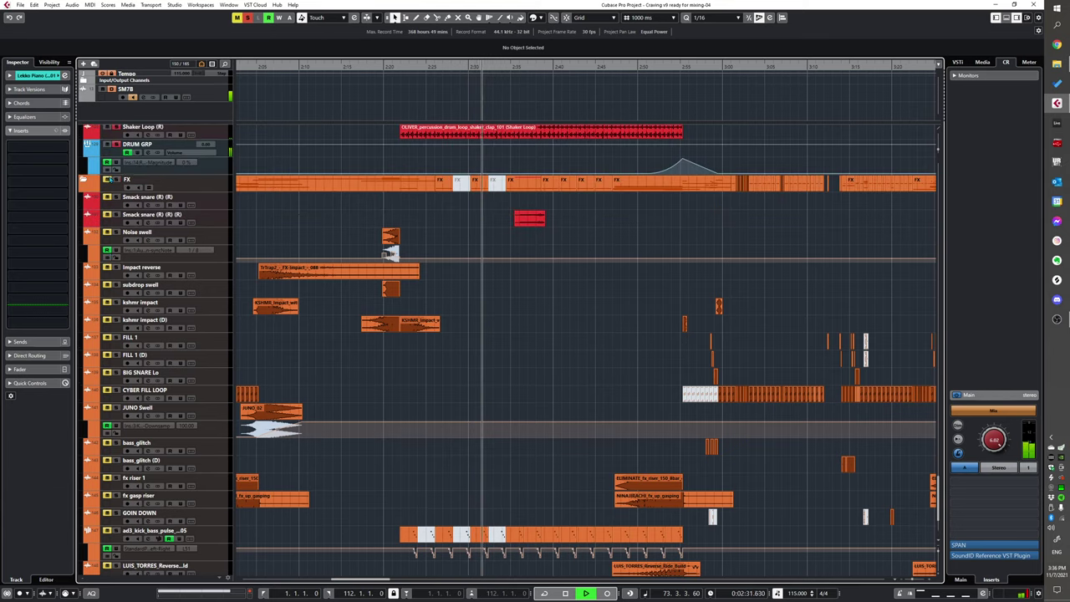
pyautogui.scroll(6, 509, 375)
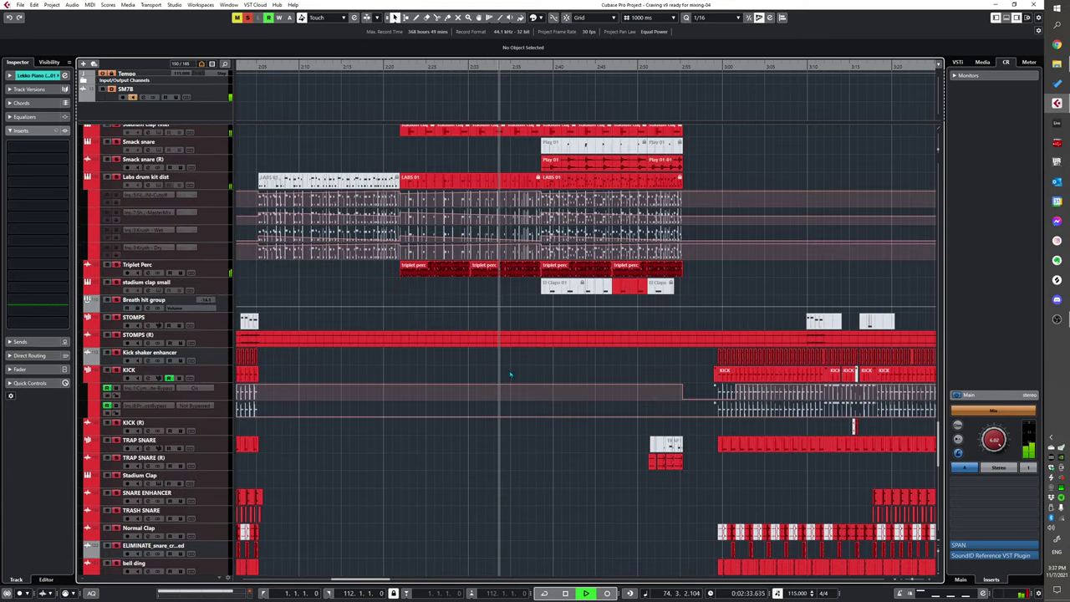
pyautogui.scroll(3, 535, 381)
pyautogui.scroll(2, 538, 382)
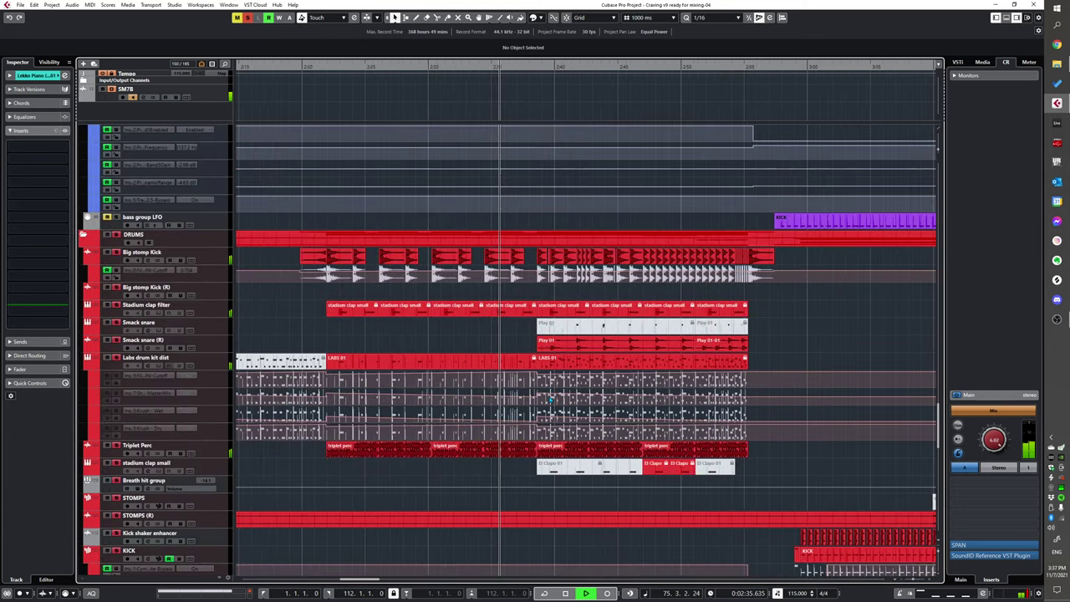
# Step: Listen on to the end of the verse with DRUMS and FX soloed, following the snare, shaker, riser and fill tracks
pyautogui.hscroll(2, 518, 391)
pyautogui.scroll(2, 495, 398)
pyautogui.keyDown('ctrl'); pyautogui.scroll(-2, 478, 402); pyautogui.keyUp('ctrl')
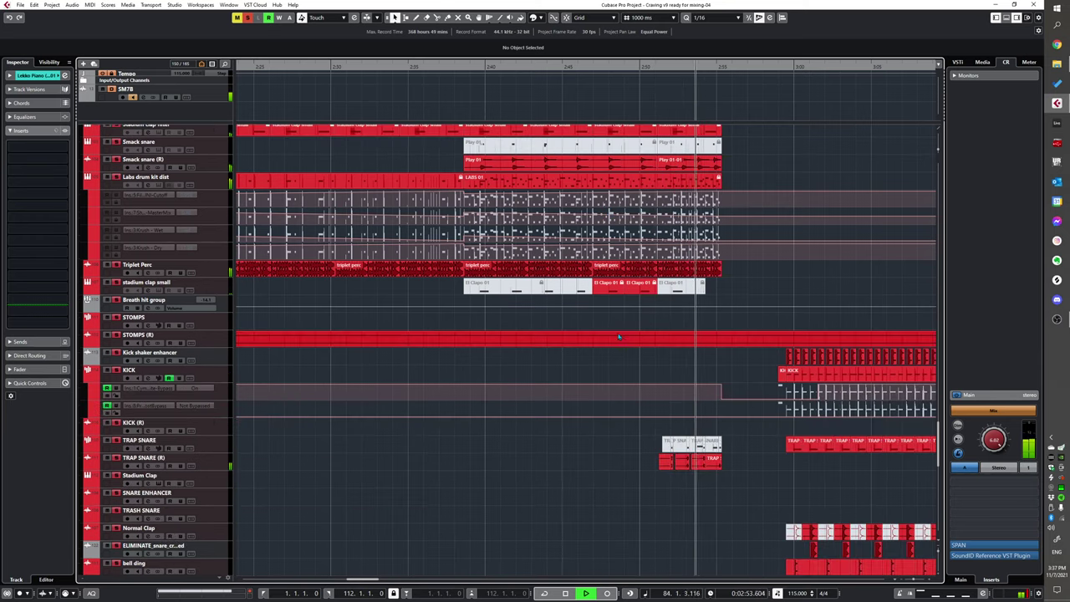
pyautogui.scroll(-10, 604, 329)
pyautogui.scroll(8, 584, 305)
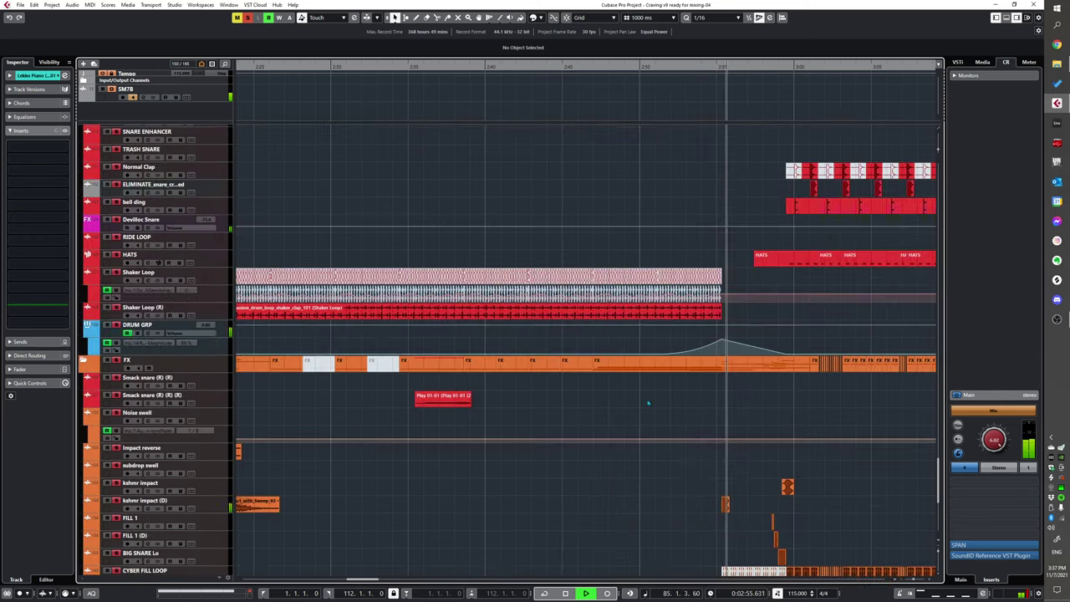
pyautogui.scroll(-8, 547, 351)
pyautogui.press('space')
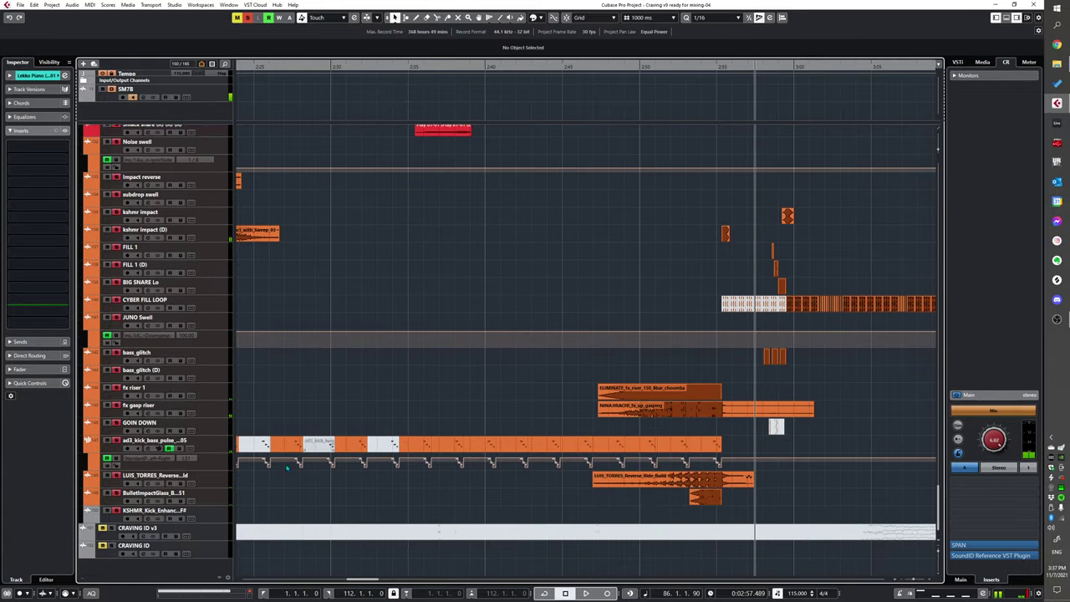
# Step: Clear the drum and FX solos and play the verse's build-up with only the fx gasp riser track soloed
pyautogui.scroll(8, 257, 312)
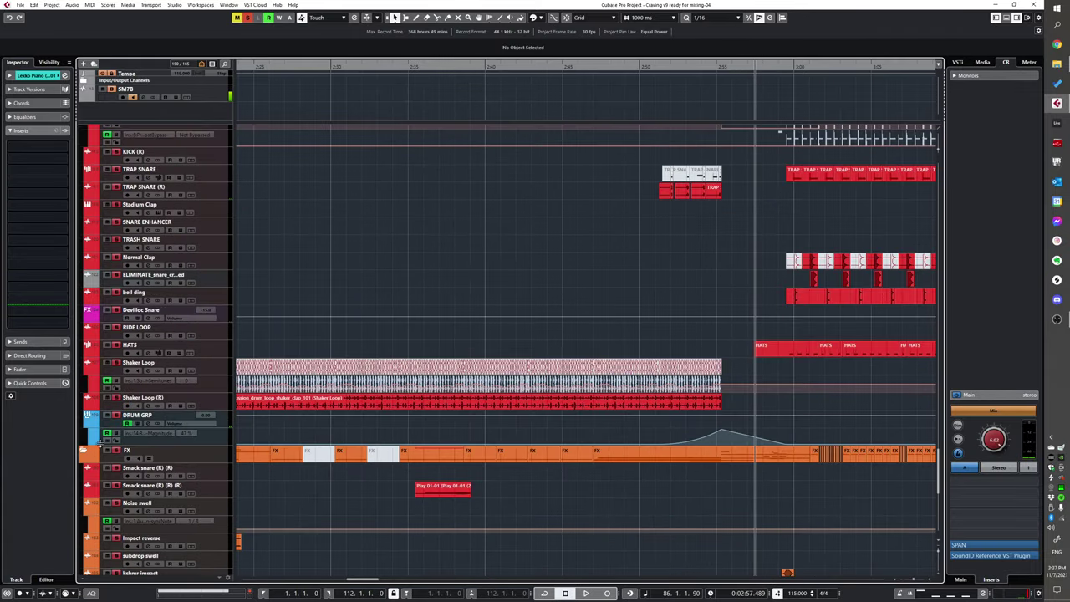
pyautogui.scroll(8, 227, 248)
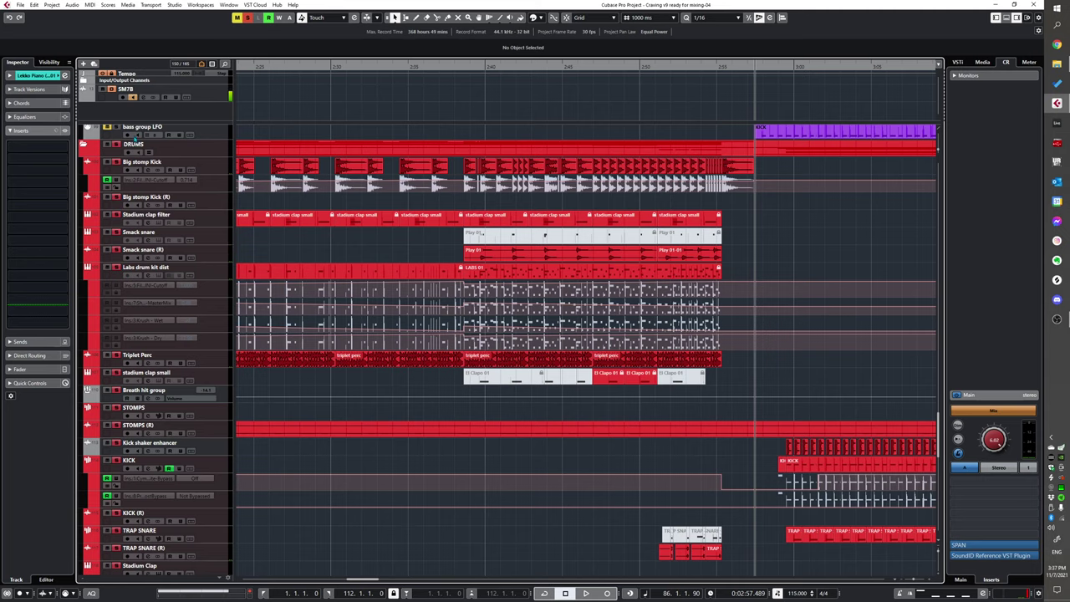
pyautogui.scroll(-12, 585, 342)
pyautogui.press('space')
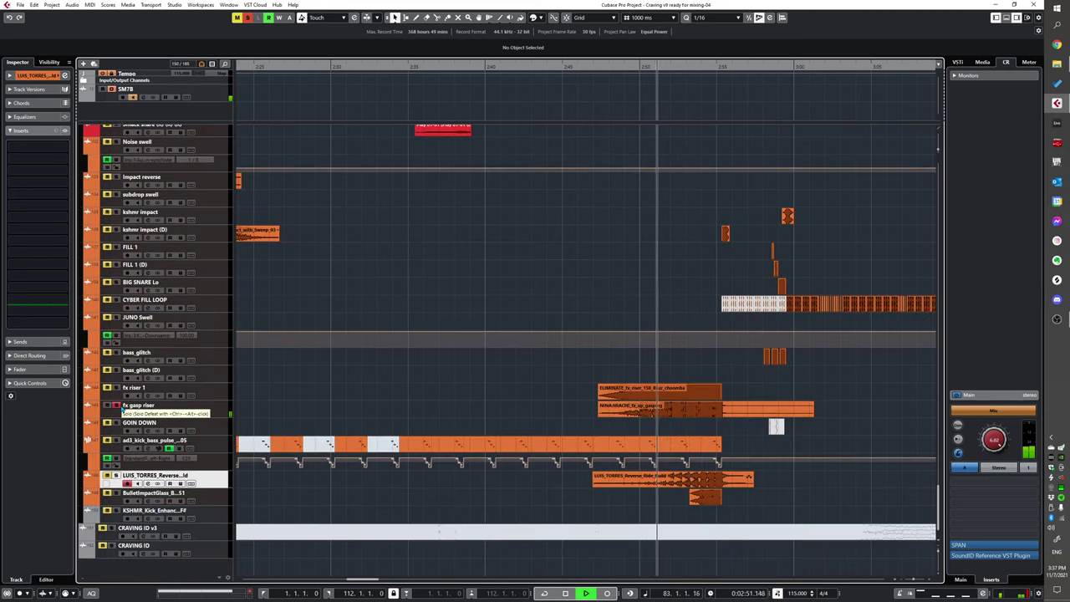
pyautogui.click(222, 413)
pyautogui.press('space')
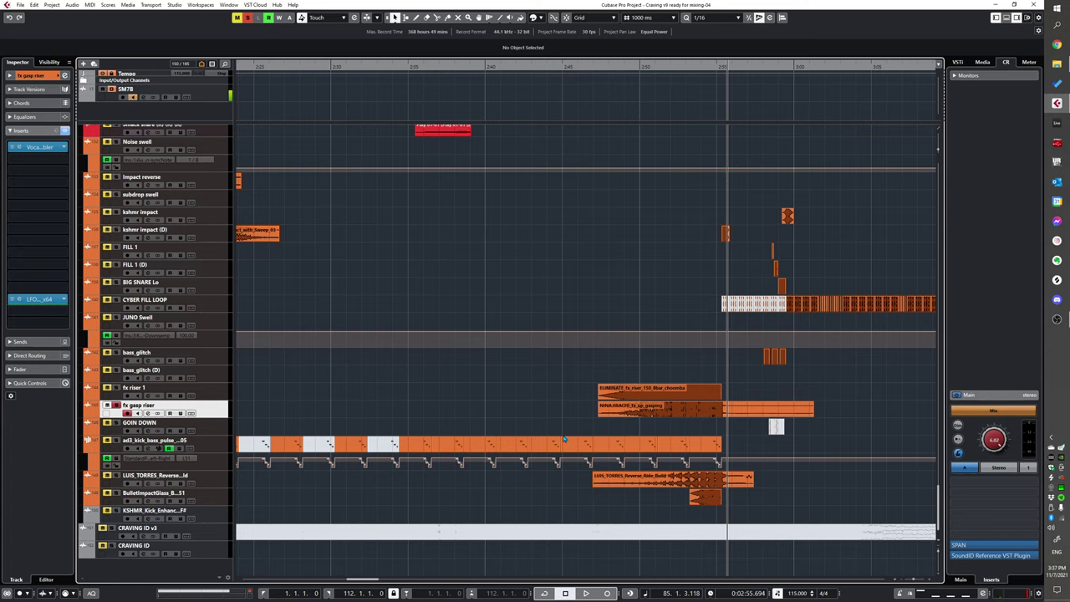
# Step: Replay the build-up from bar 82 with fx gasp riser soloed, adding fx riser 1 to the solo
pyautogui.scroll(2, 688, 427)
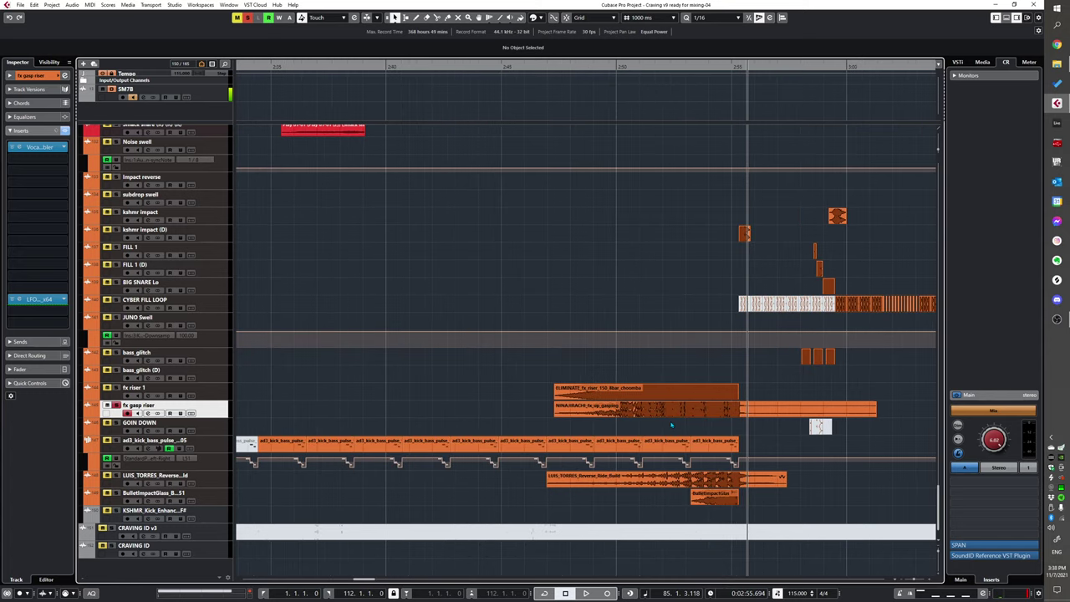
pyautogui.click(608, 420)
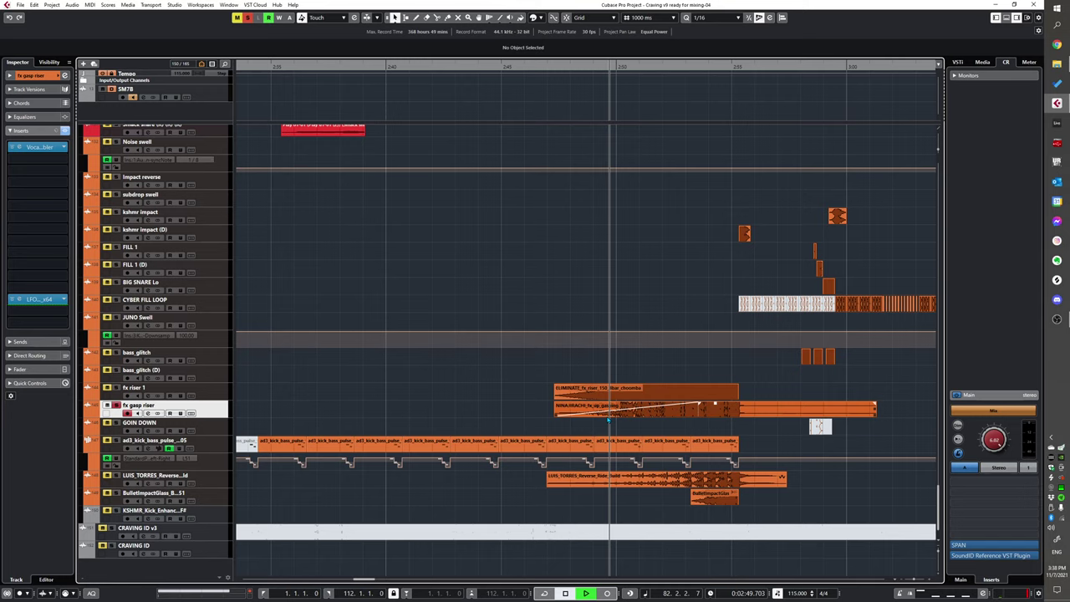
pyautogui.press('space')
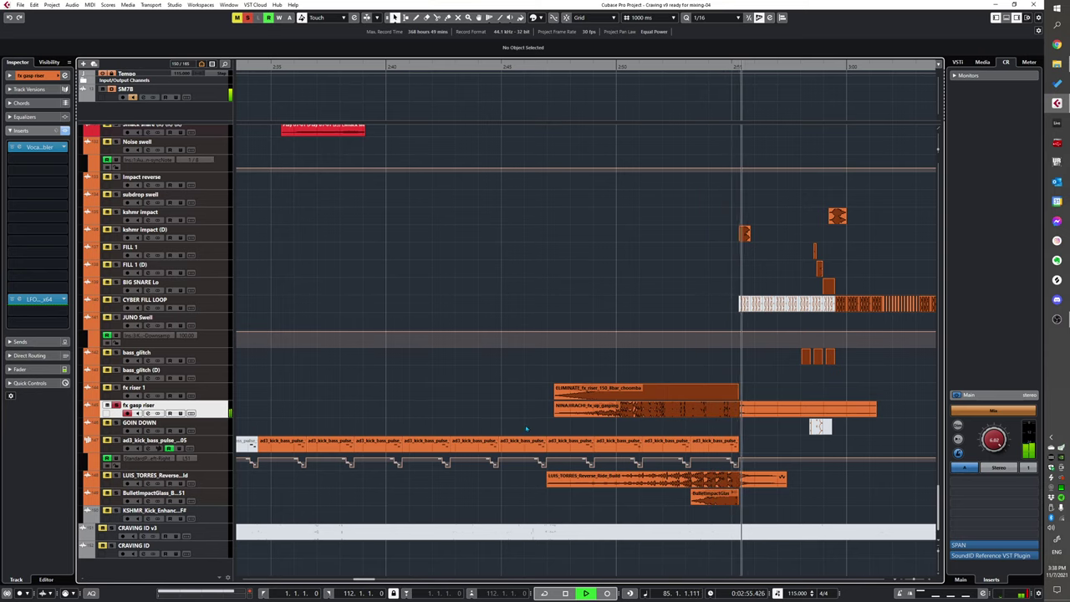
pyautogui.press('space')
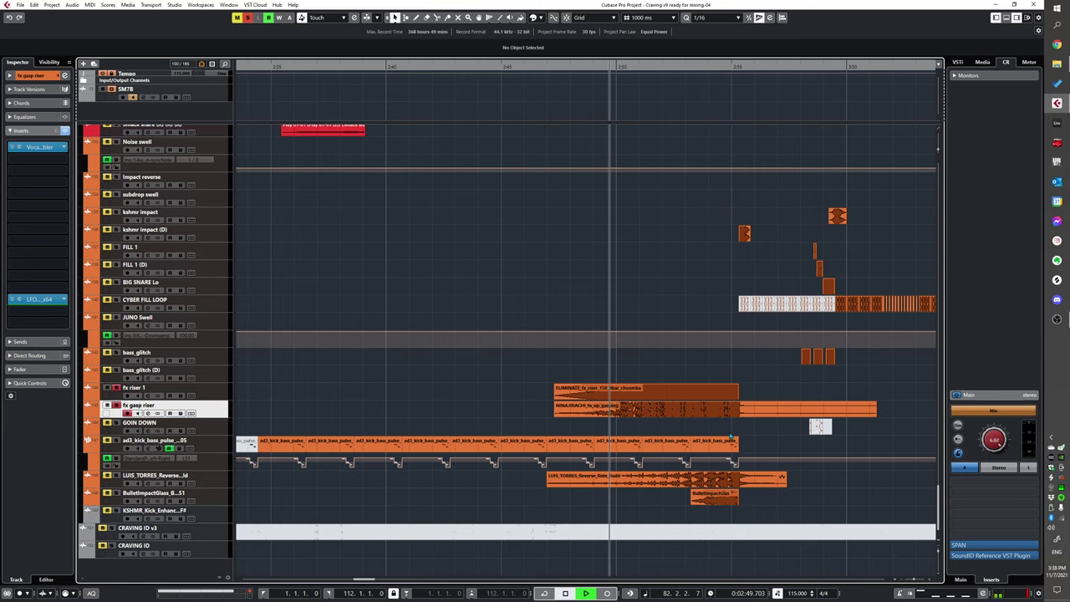
pyautogui.press('space')
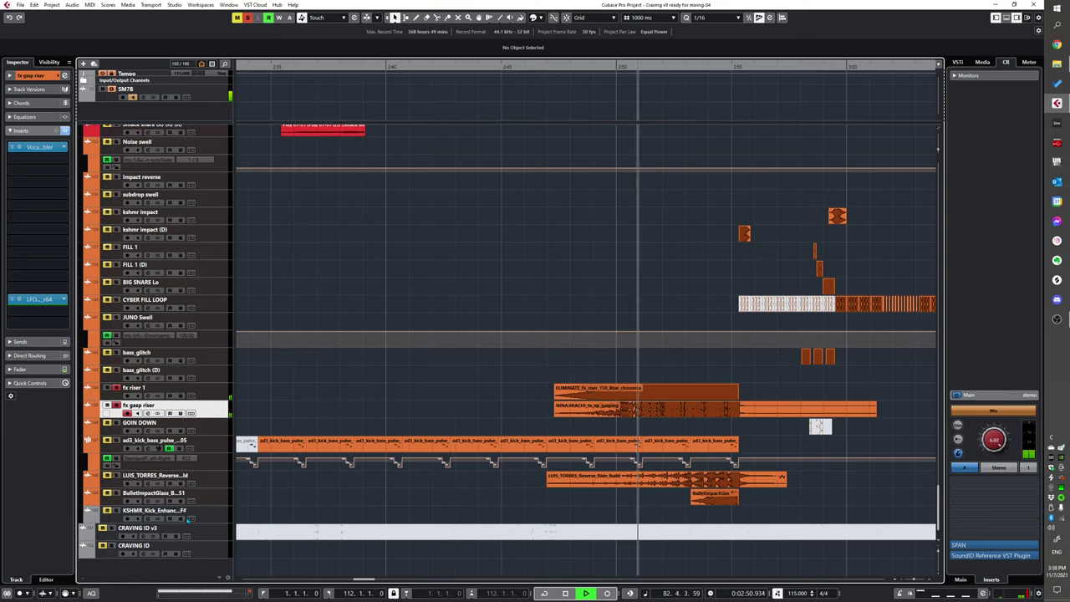
# Step: Stop playback, solo the BulletImpactGlass track and clear the track solos
pyautogui.press('space')
pyautogui.keyDown('ctrl'); pyautogui.click(114, 493); pyautogui.keyUp('ctrl')
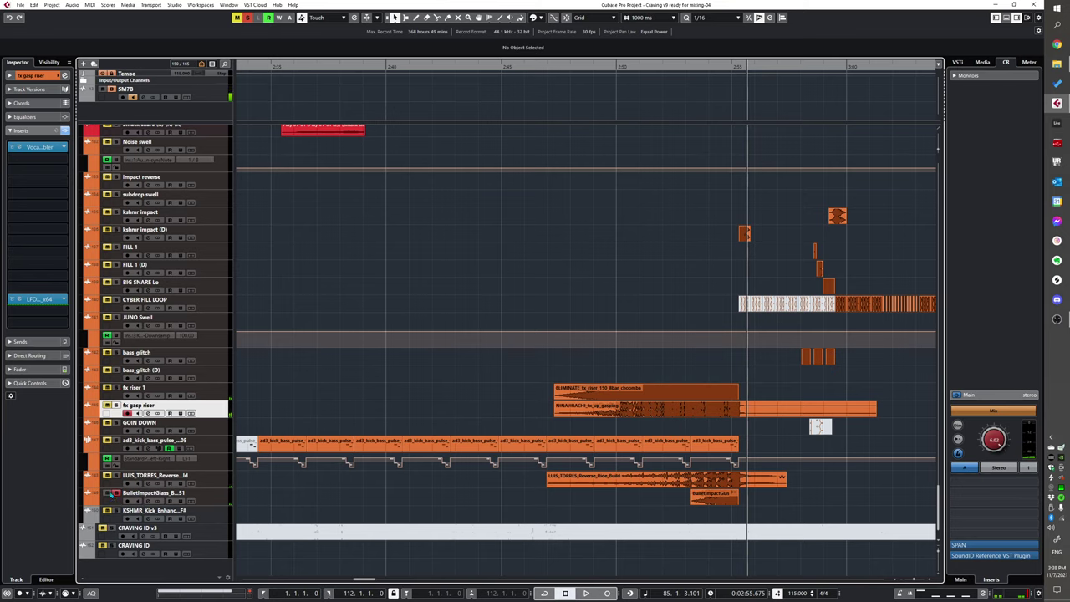
pyautogui.click(109, 492)
pyautogui.click(98, 494)
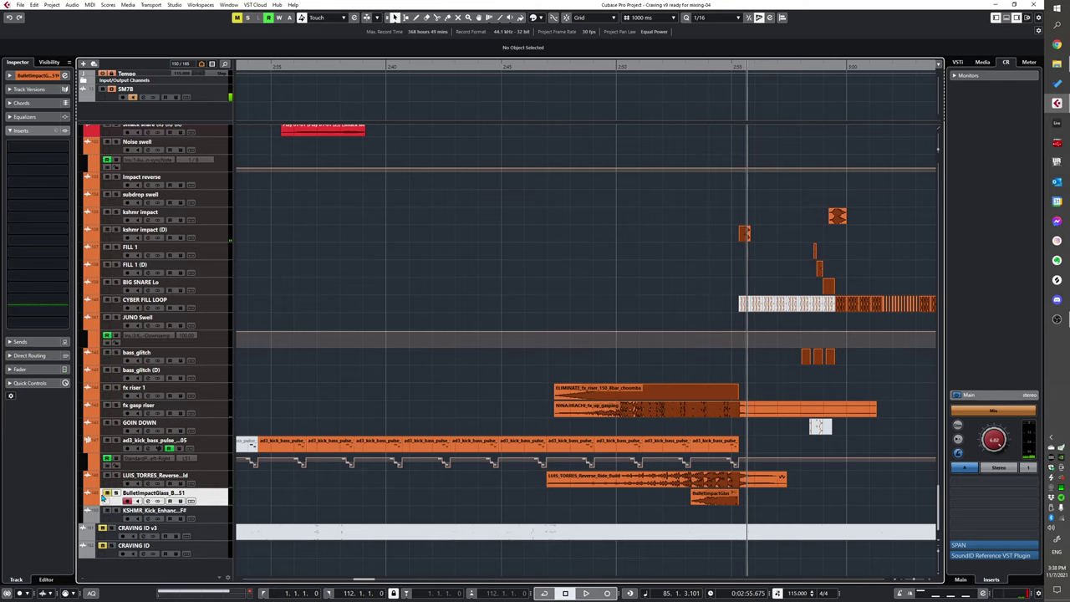
# Step: Play the second verse from its vocal entry at bar 69 with the VOCALS folder soloed
pyautogui.scroll(8, 501, 476)
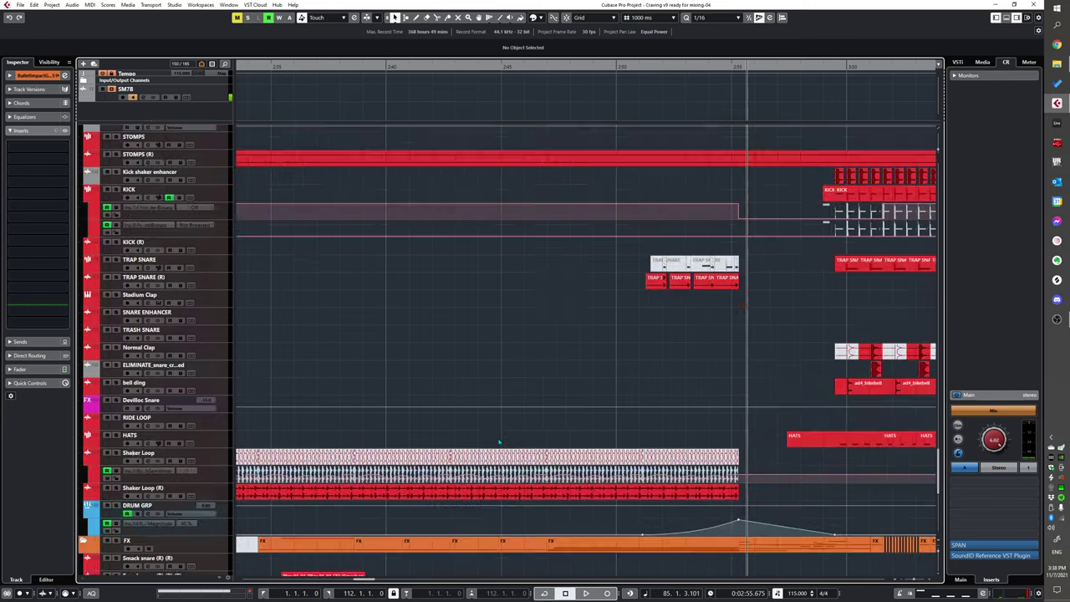
pyautogui.scroll(8, 493, 485)
pyautogui.press('g')
pyautogui.press('g')
pyautogui.scroll(15, 483, 491)
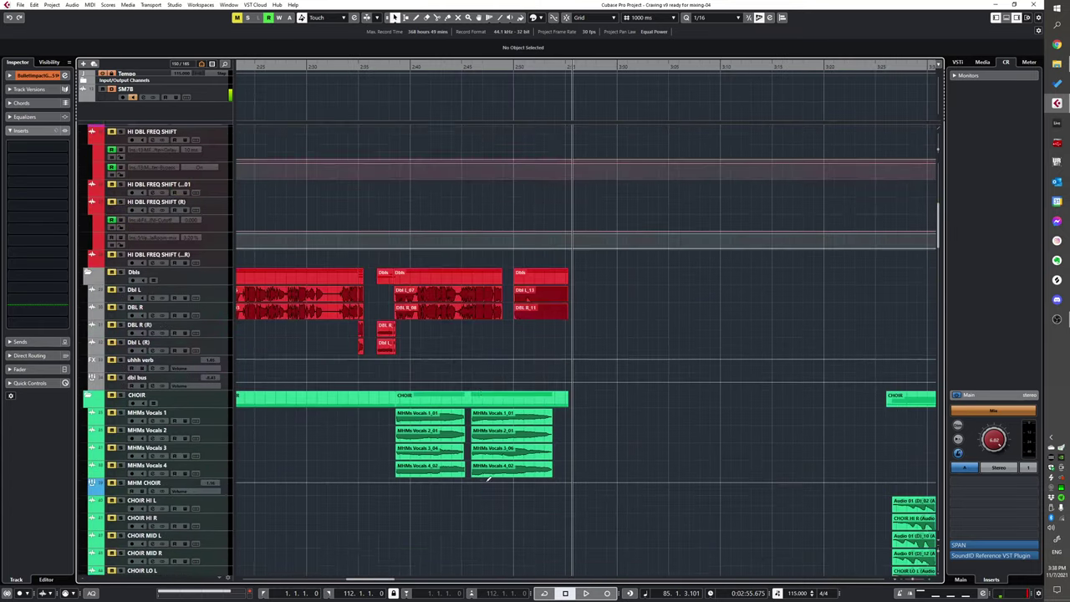
pyautogui.scroll(-6, 521, 371)
pyautogui.scroll(5, 414, 380)
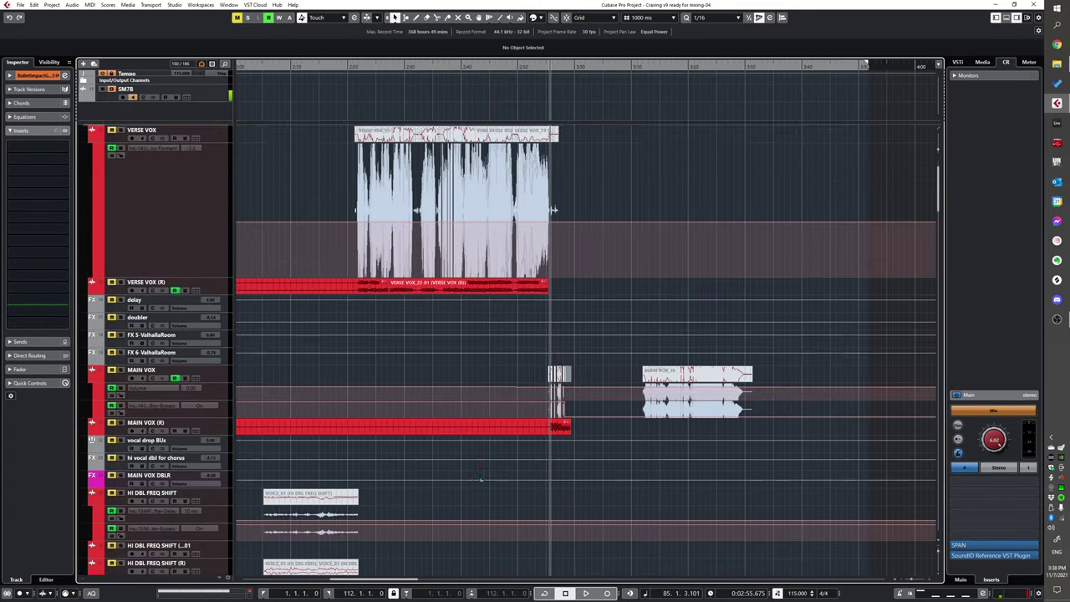
pyautogui.rightClick(105, 127)
pyautogui.click(477, 180)
pyautogui.click(360, 197)
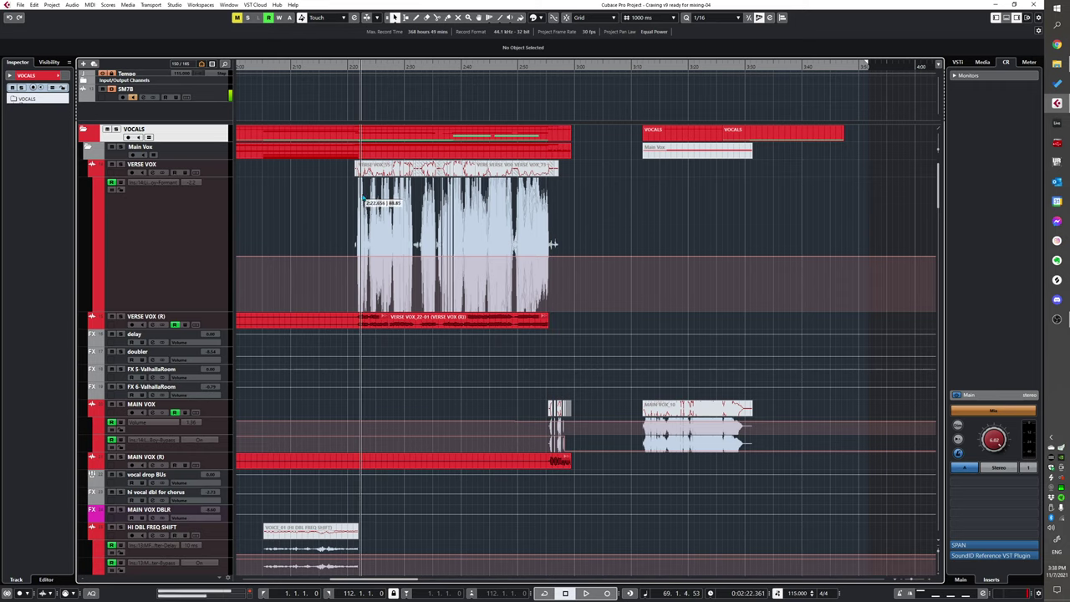
pyautogui.press('space')
pyautogui.click(117, 130)
# Step: Follow the Dbls and MHMs Vocals choir clips while the soloed verse vocals play on
pyautogui.scroll(-5, 399, 373)
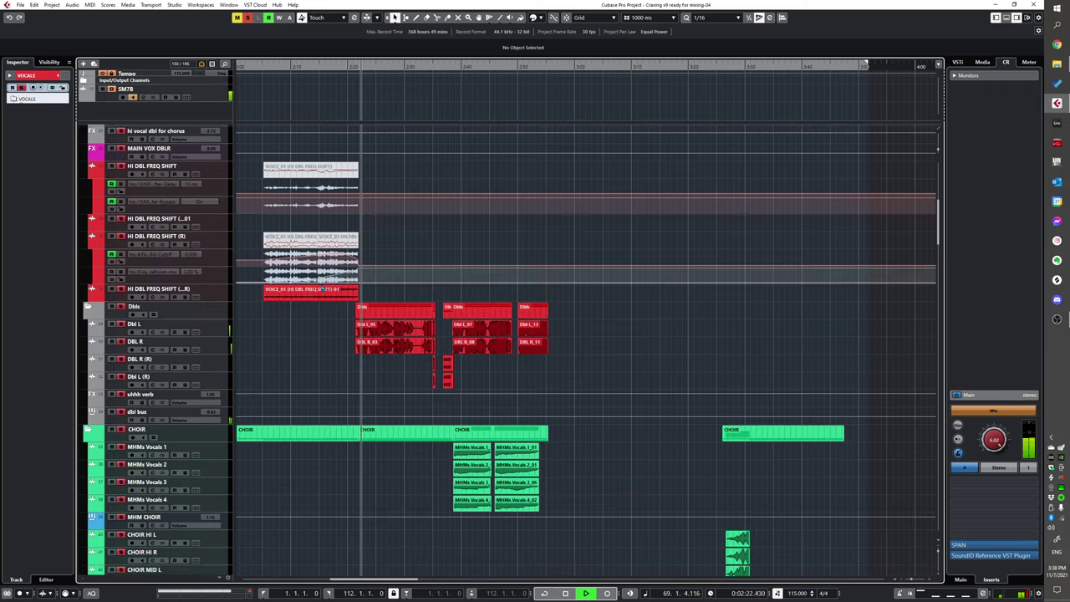
pyautogui.scroll(2, 459, 414)
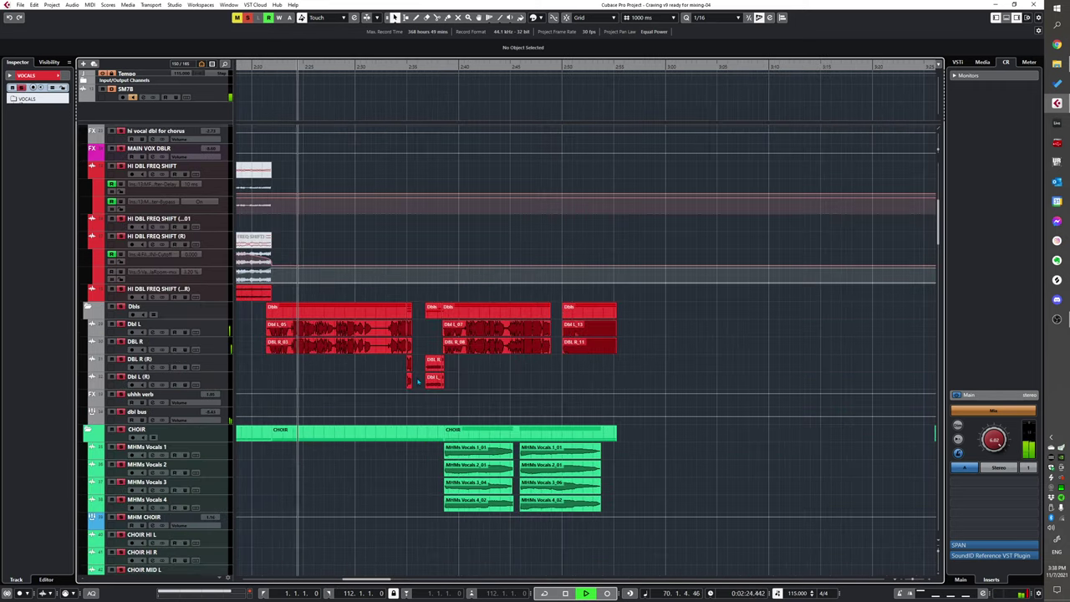
pyautogui.scroll(2, 329, 368)
pyautogui.hscroll(-1, 343, 369)
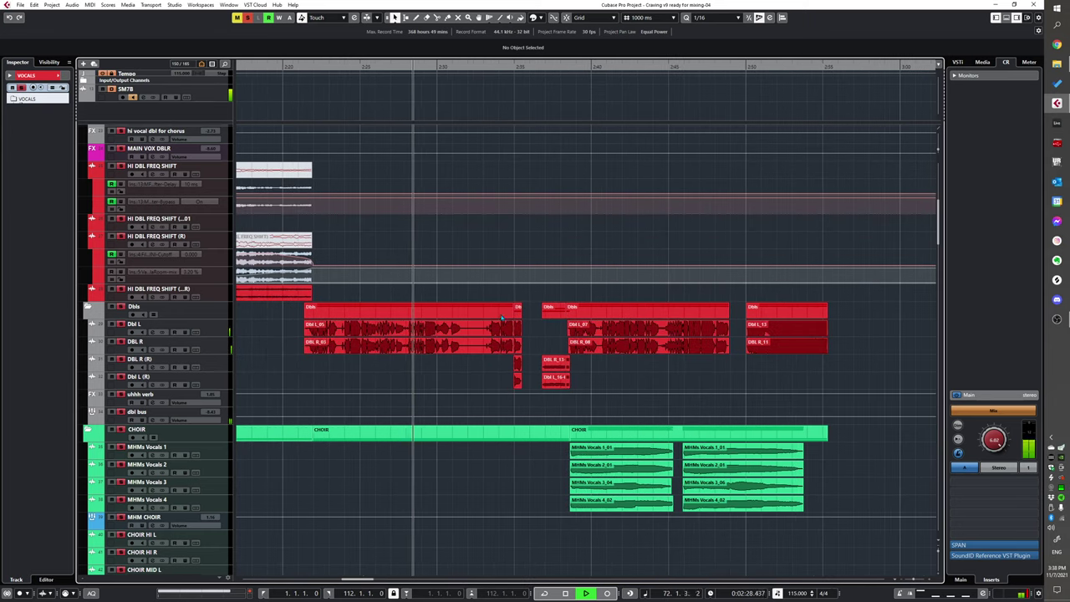
pyautogui.press('h')
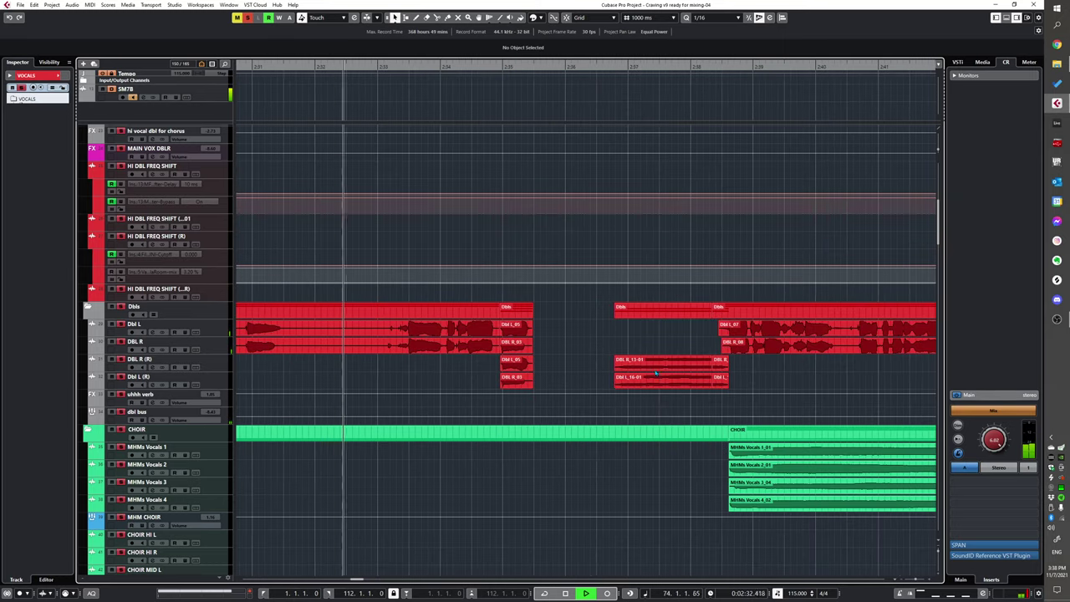
pyautogui.click(518, 380)
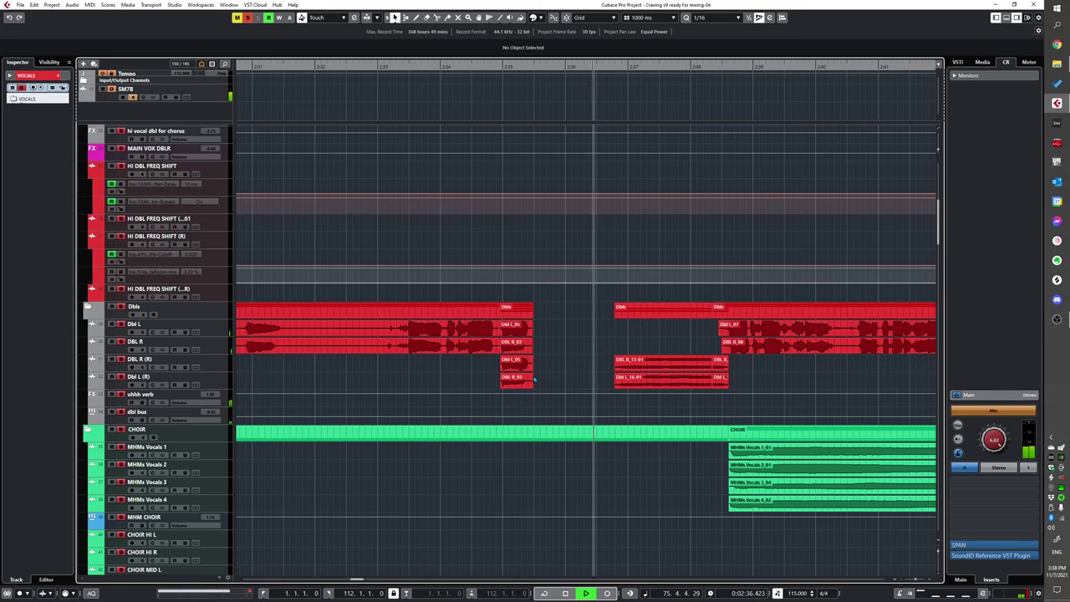
pyautogui.press('g')
pyautogui.press('g')
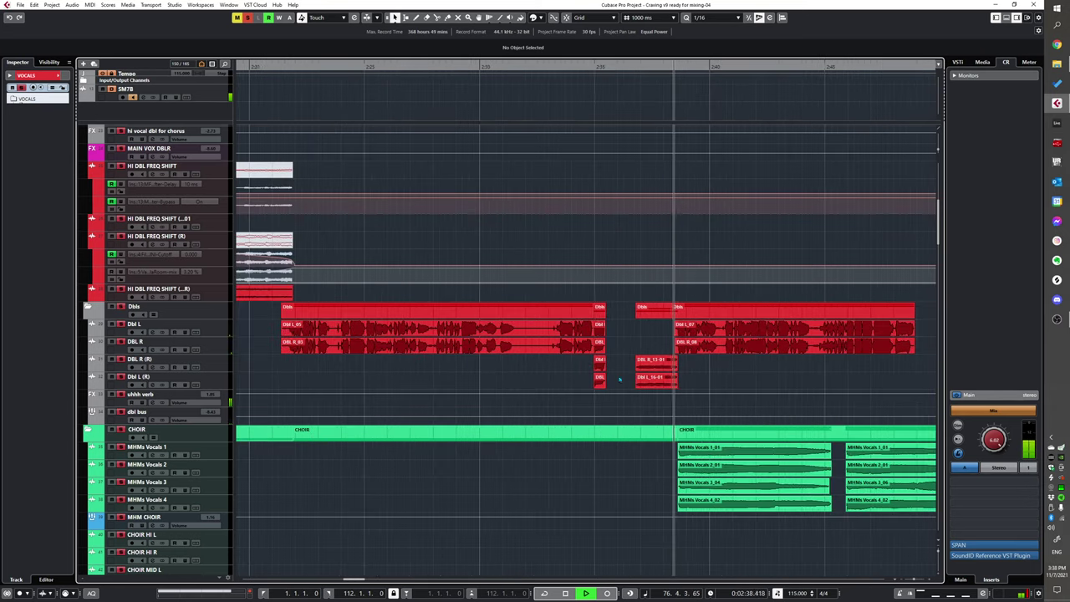
# Step: Stop playback and replay the passage with only DBL R (R) and Dbl L (R) soloed
pyautogui.press('space')
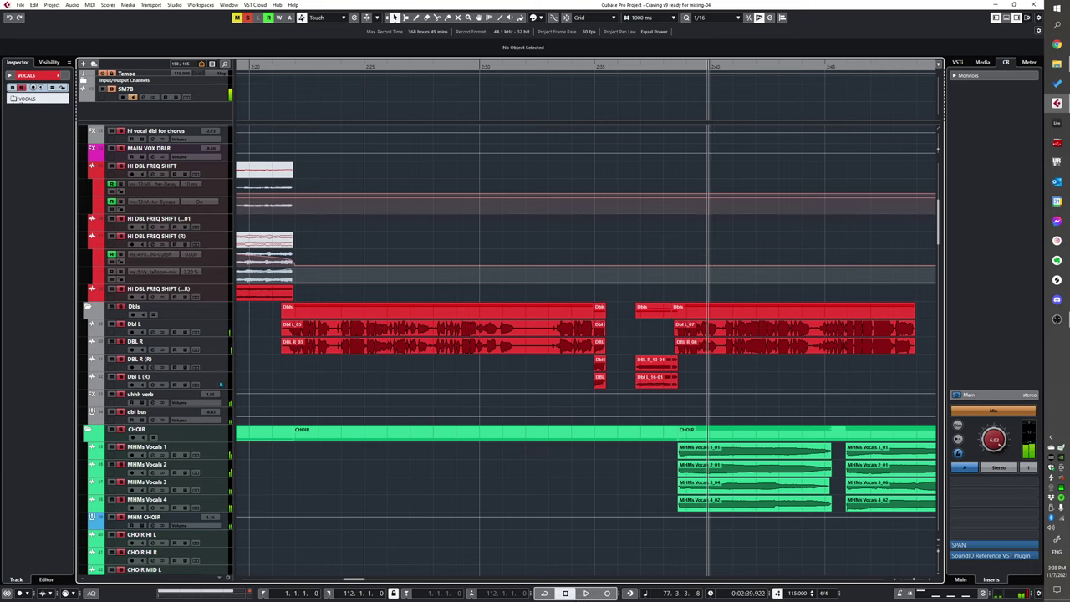
pyautogui.click(125, 378)
pyautogui.keyDown('shift'); pyautogui.click(124, 362); pyautogui.keyUp('shift')
pyautogui.keyDown('ctrl'); pyautogui.click(122, 360); pyautogui.keyUp('ctrl')
pyautogui.click(121, 377)
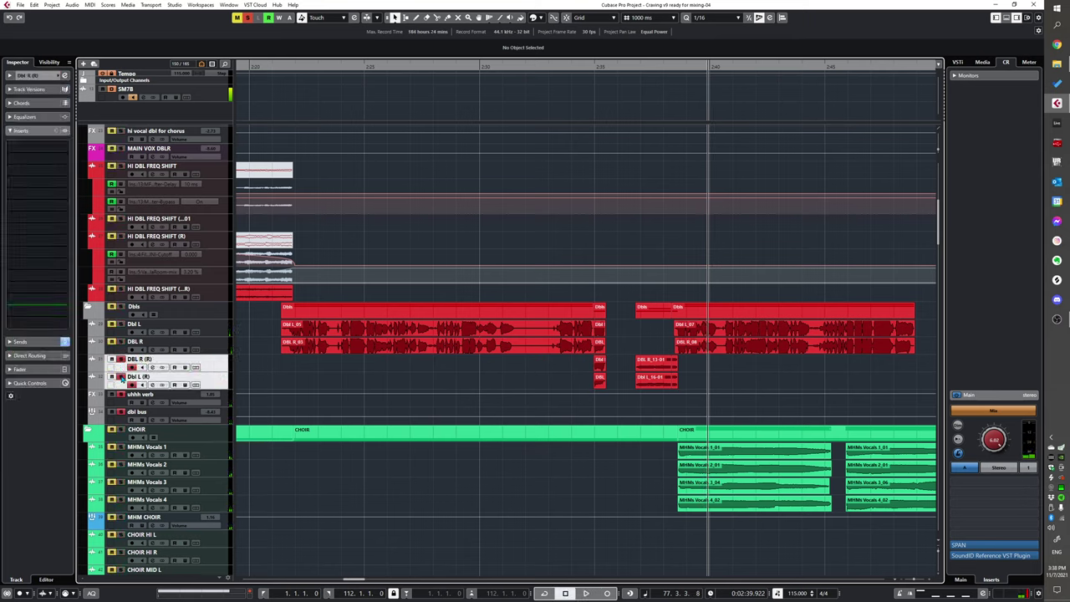
pyautogui.click(587, 380)
pyautogui.press('space')
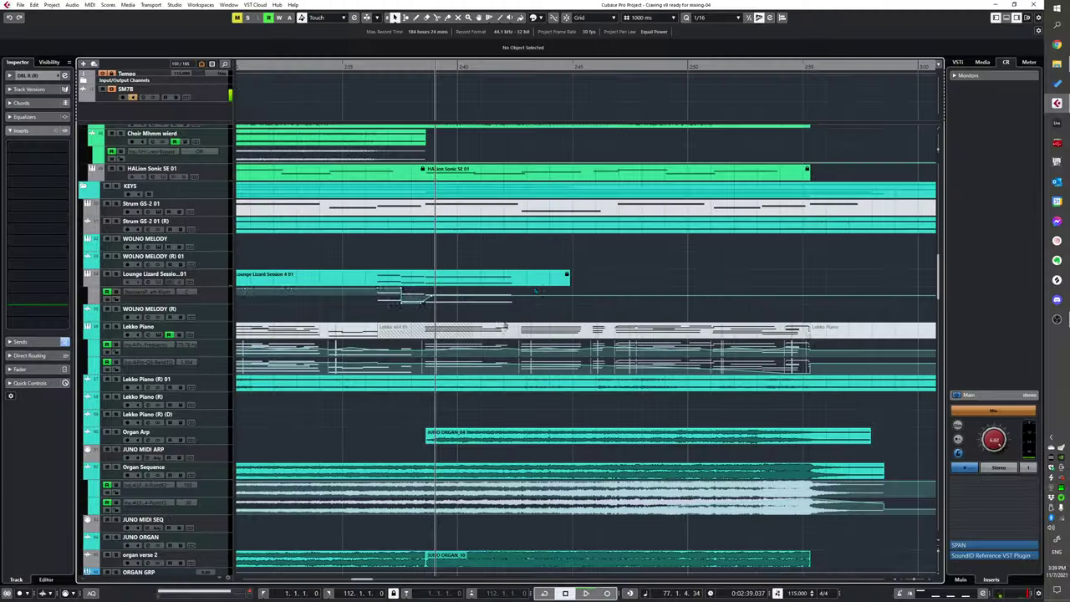
# Step: Play the verse's second half from bar 77 with all tracks audible, looking over the choir and keys tracks
pyautogui.scroll(3, 528, 306)
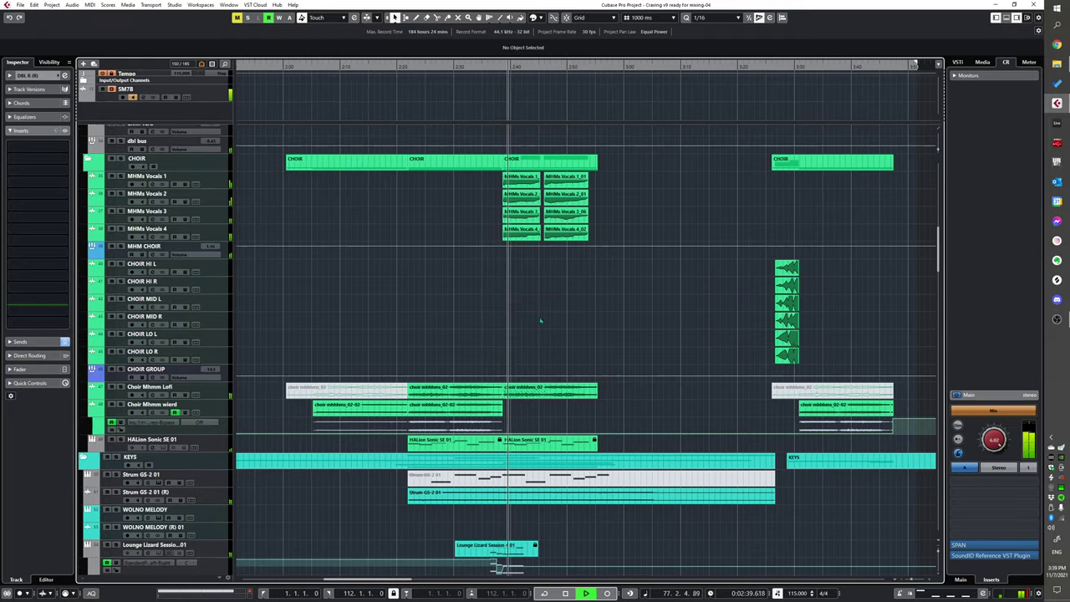
pyautogui.scroll(5, 543, 343)
pyautogui.scroll(-10, 546, 351)
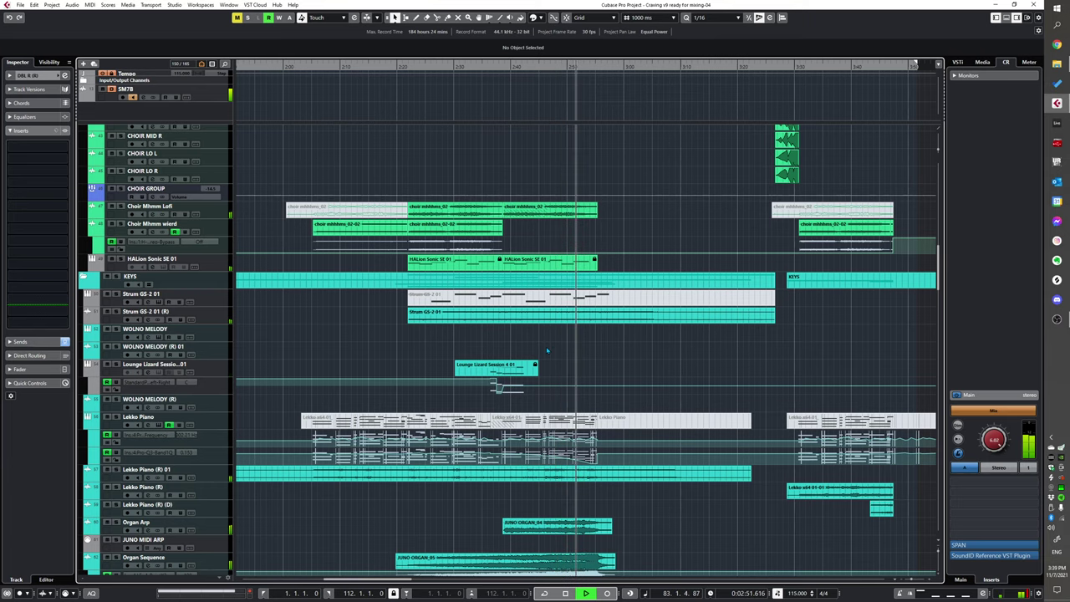
pyautogui.press('space')
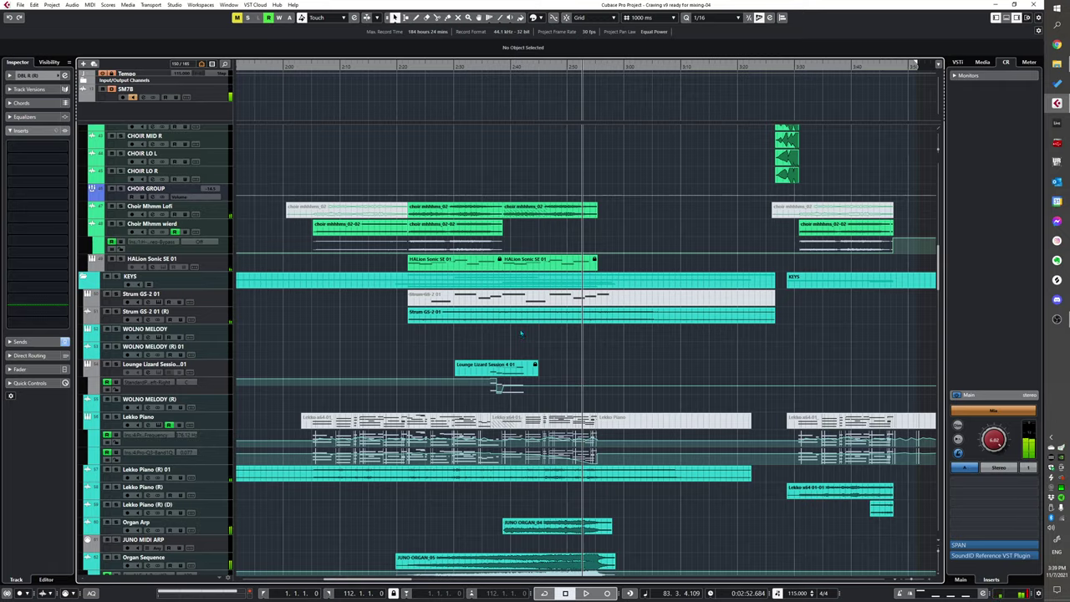
pyautogui.scroll(-1, 521, 333)
pyautogui.scroll(2, 519, 338)
pyautogui.scroll(1, 538, 343)
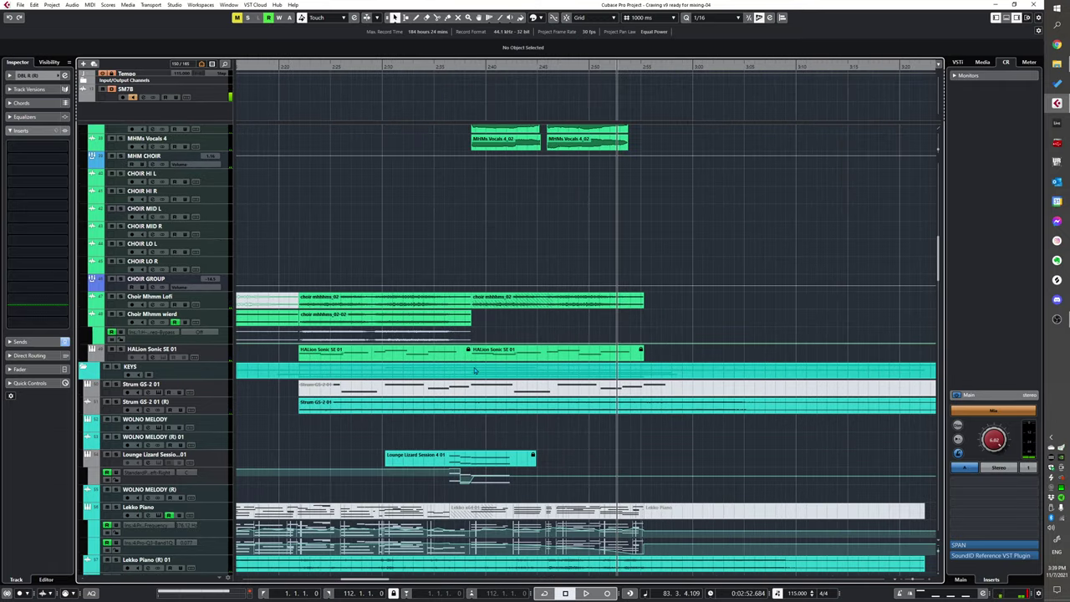
pyautogui.scroll(-5, 483, 366)
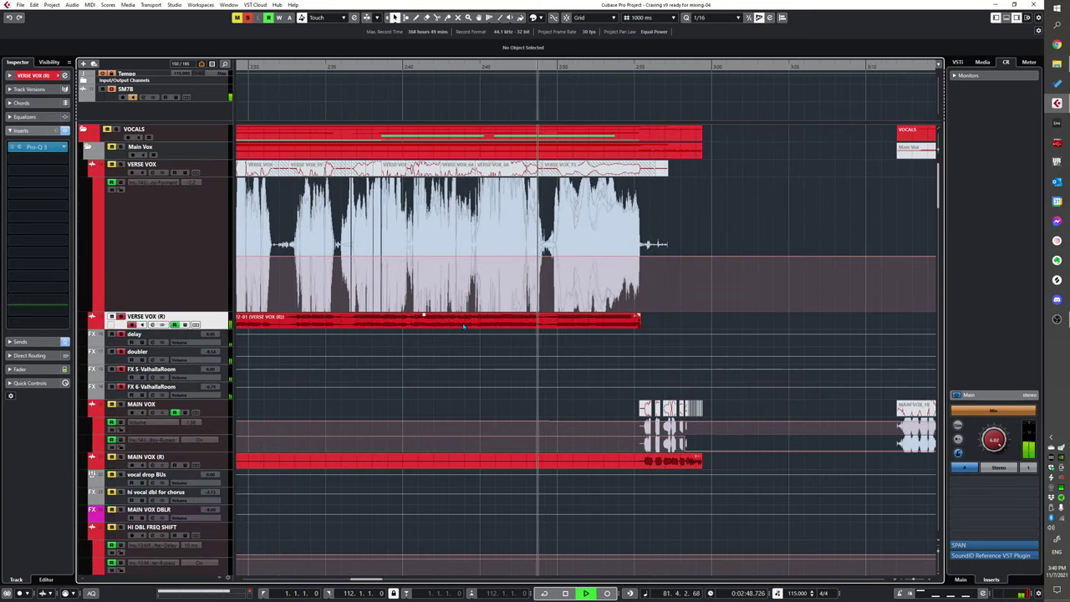
# Step: Stop playback, clear the VERSE VOX (R) solo and examine the verse's vocal clips
pyautogui.press('space')
pyautogui.scroll(-1, 319, 305)
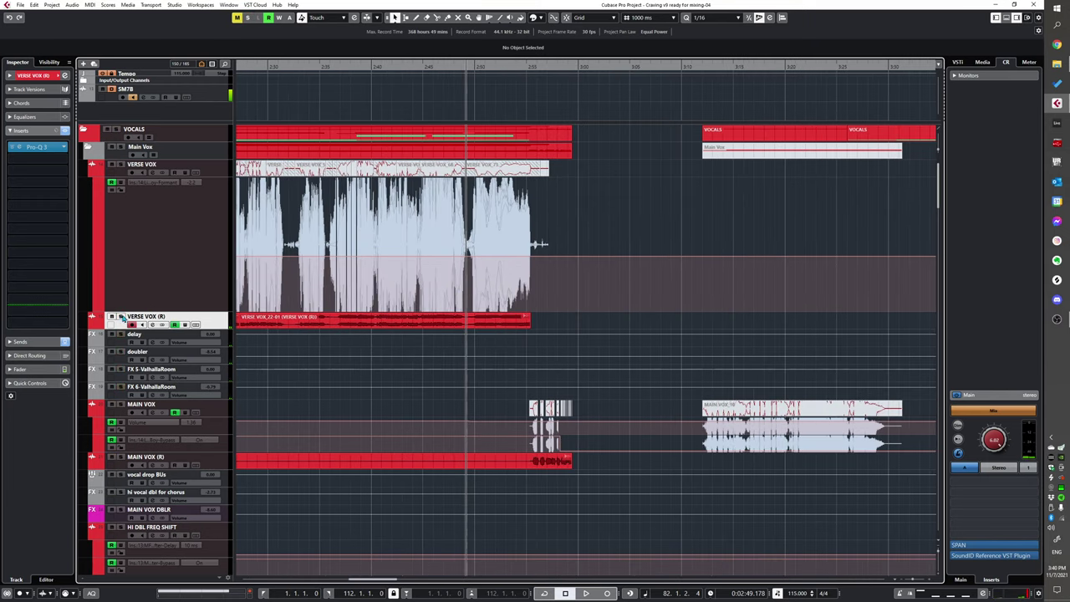
pyautogui.scroll(-1, 489, 240)
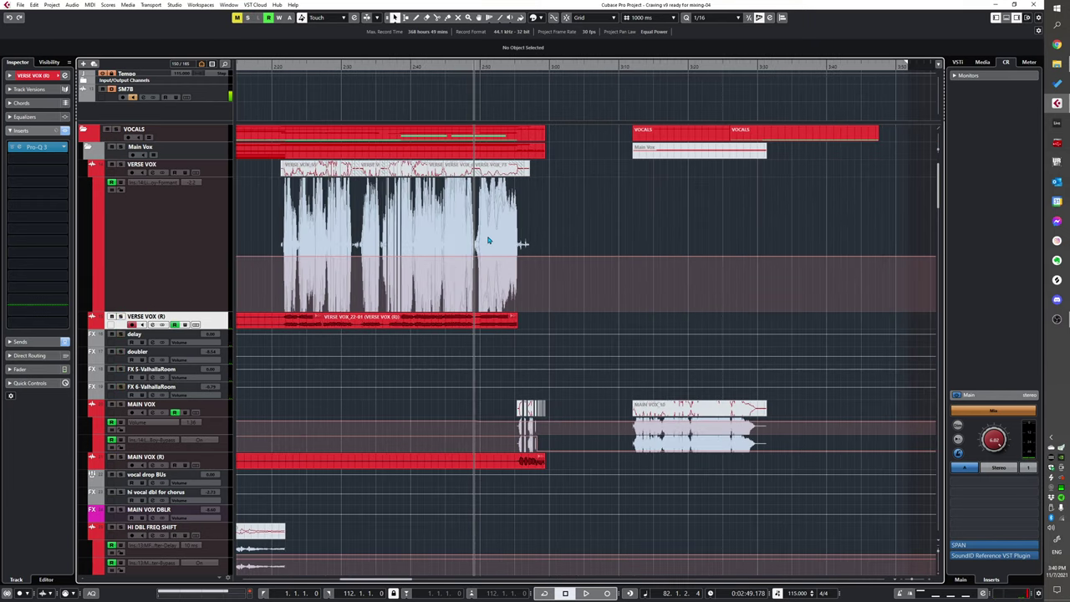
pyautogui.scroll(2, 489, 240)
pyautogui.scroll(-3, 510, 284)
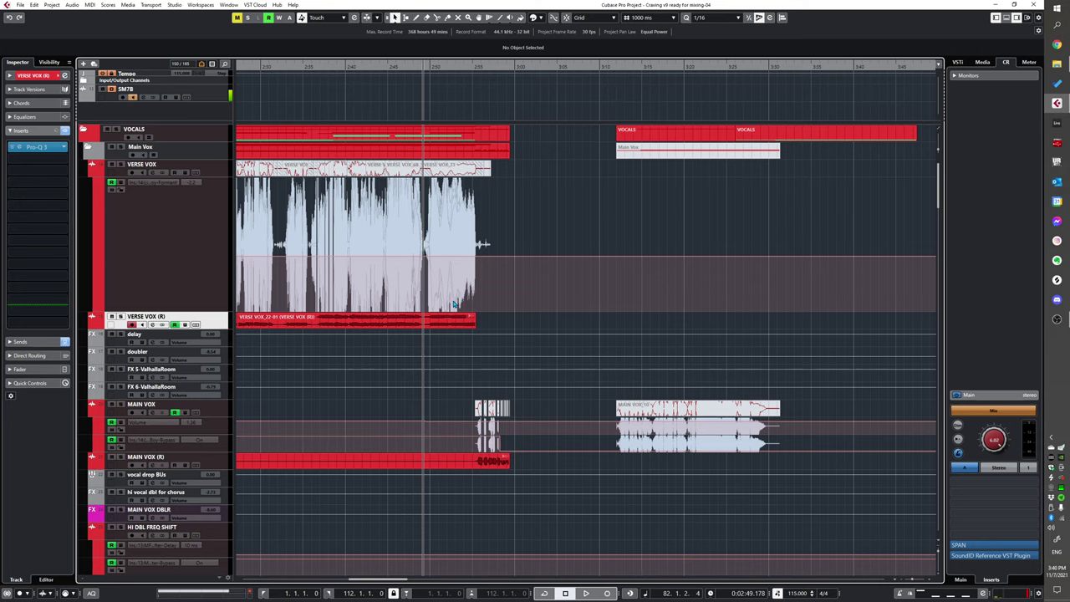
pyautogui.scroll(-1, 472, 307)
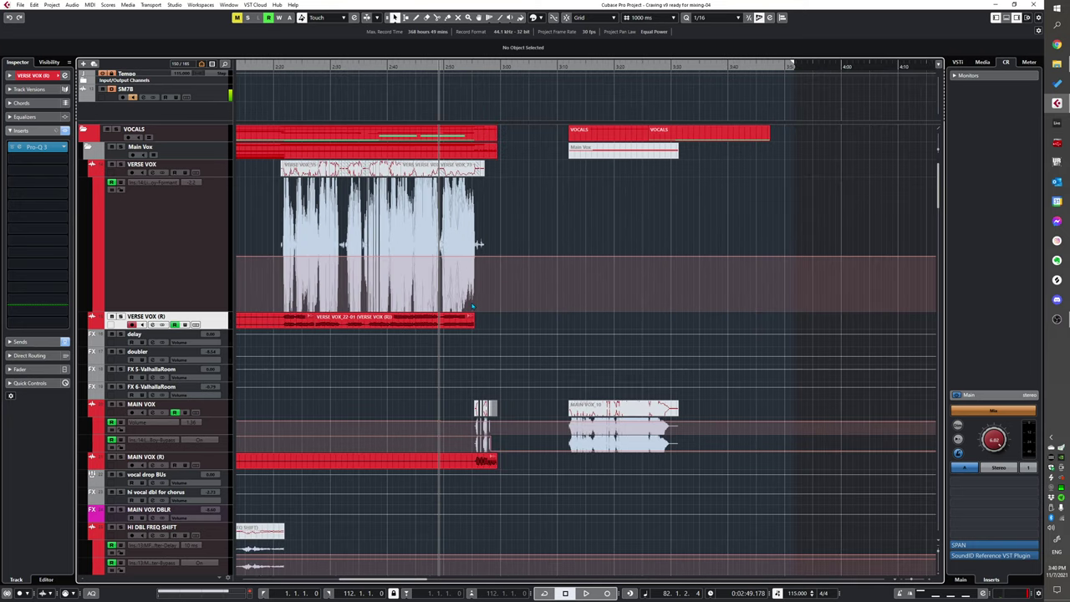
pyautogui.scroll(1, 422, 325)
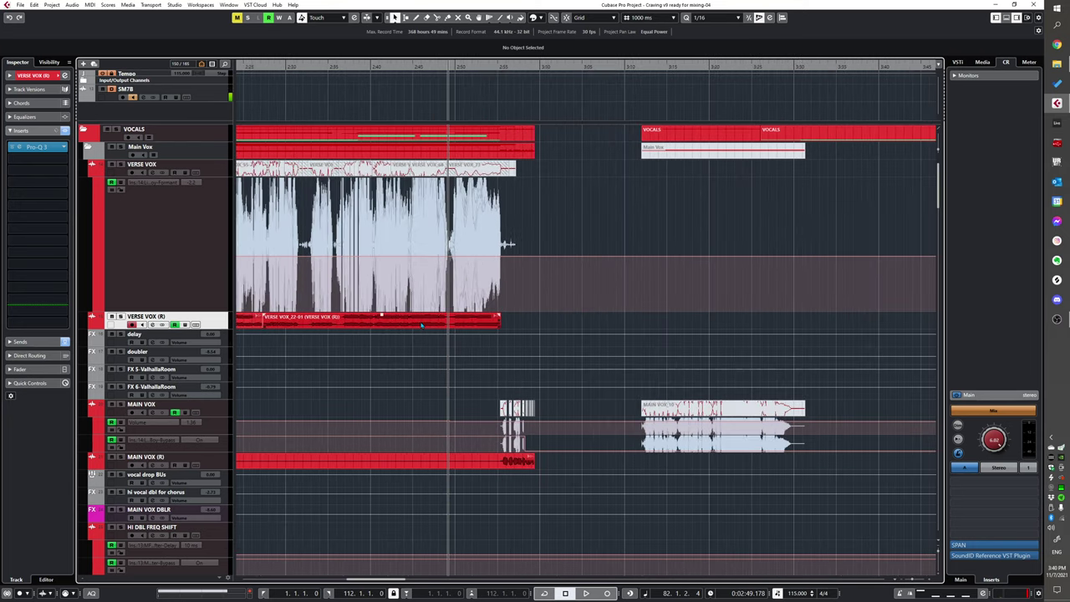
pyautogui.scroll(2, 422, 325)
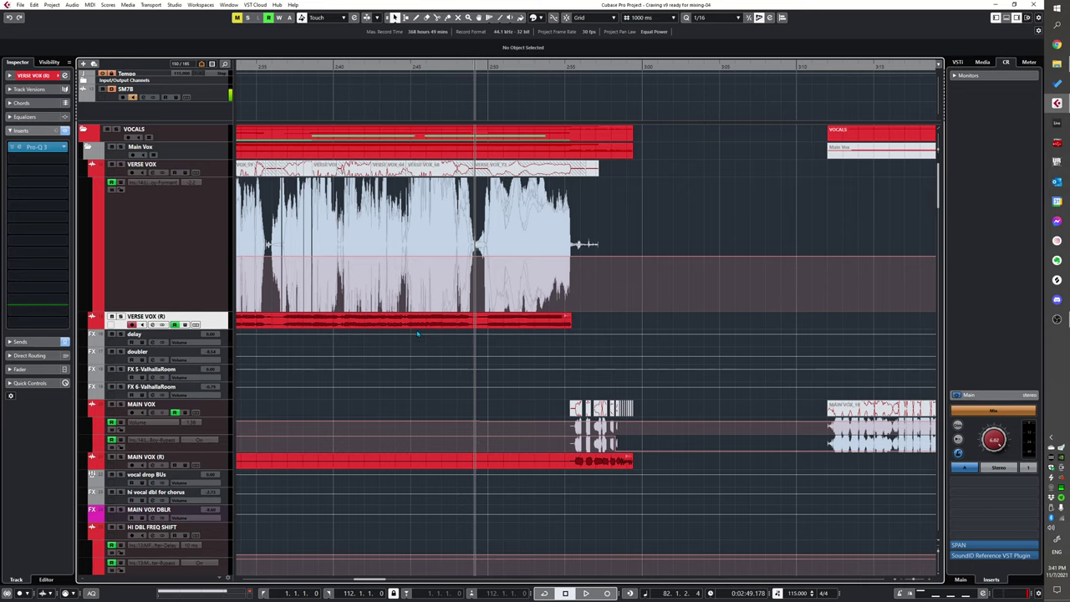
# Step: Play the end of the verse into the chopped MAIN VOX clips with all tracks audible
pyautogui.scroll(1, 417, 334)
pyautogui.click(399, 321)
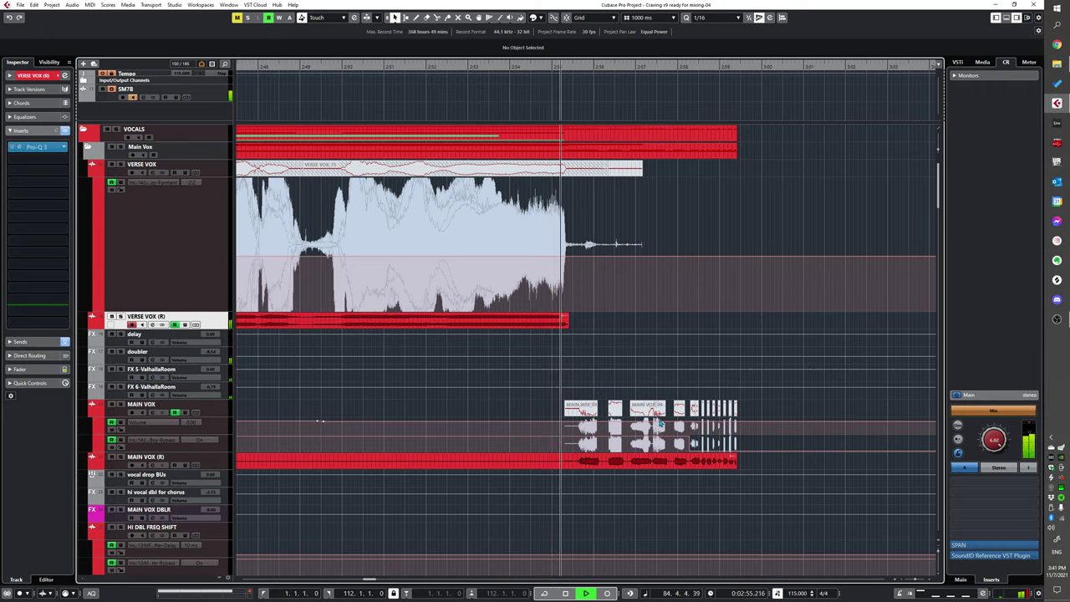
pyautogui.scroll(3, 613, 334)
pyautogui.scroll(-4, 556, 349)
pyautogui.scroll(-3, 537, 352)
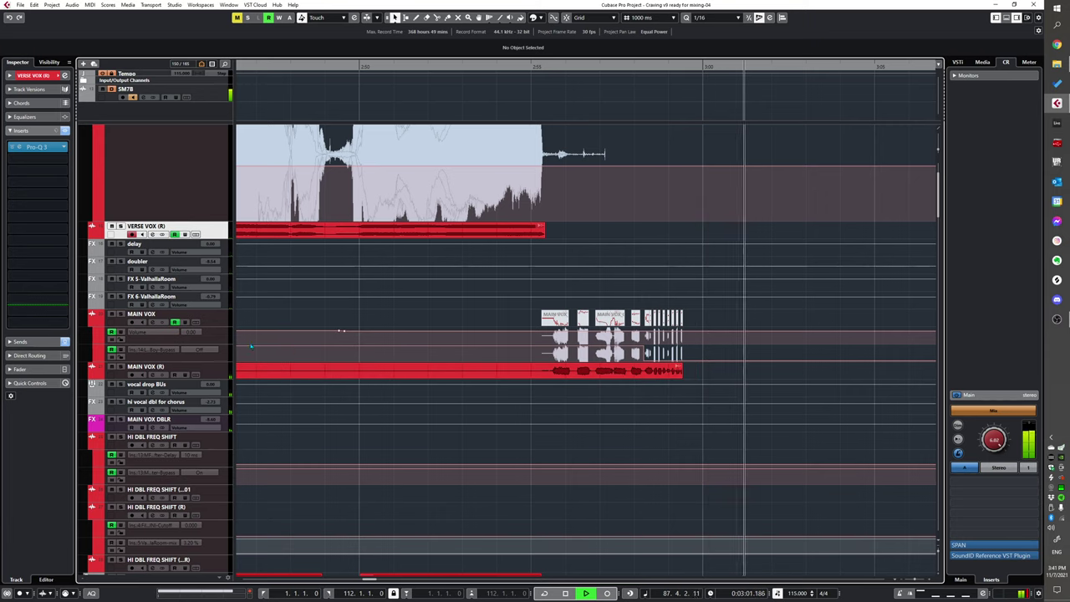
pyautogui.press('space')
# Step: Examine the chopped MAIN VOX clips and place the playback position just before them, at bar 84
pyautogui.press('g')
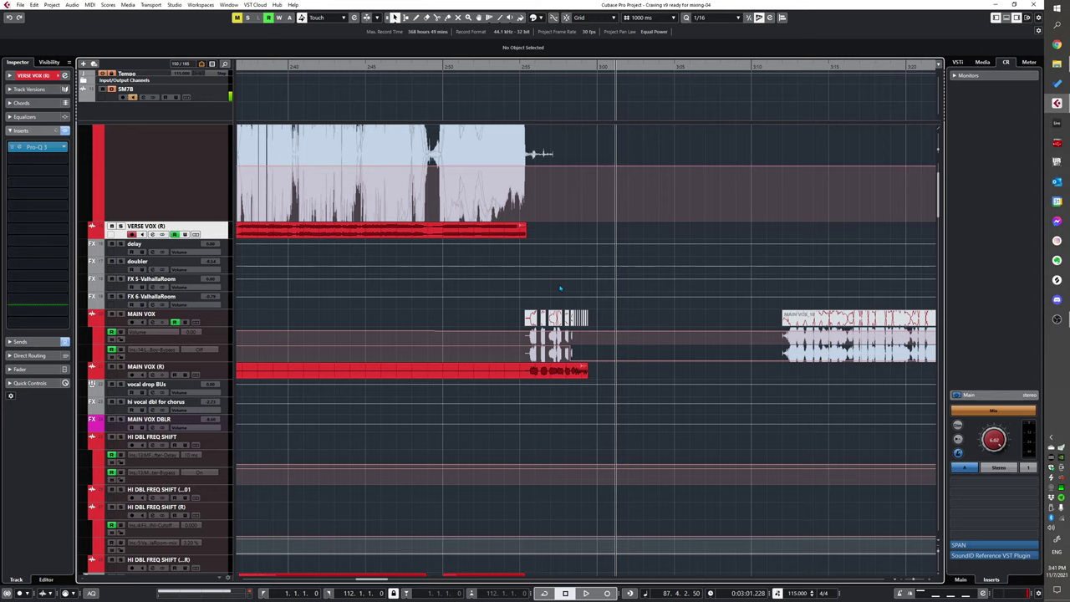
pyautogui.press('h')
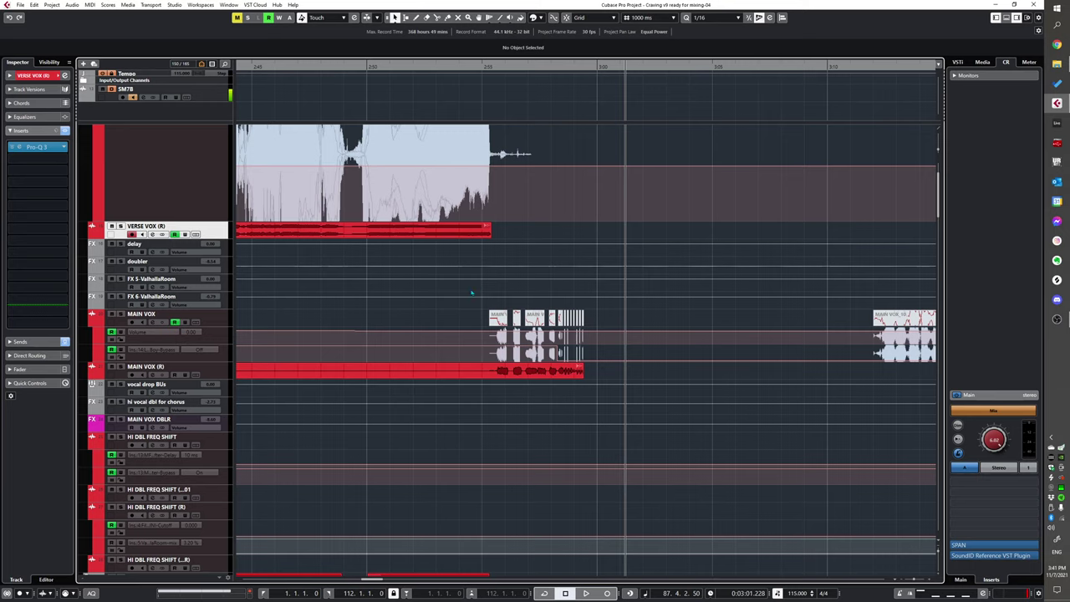
pyautogui.scroll(3, 509, 320)
pyautogui.scroll(-1, 473, 324)
pyautogui.click(454, 330)
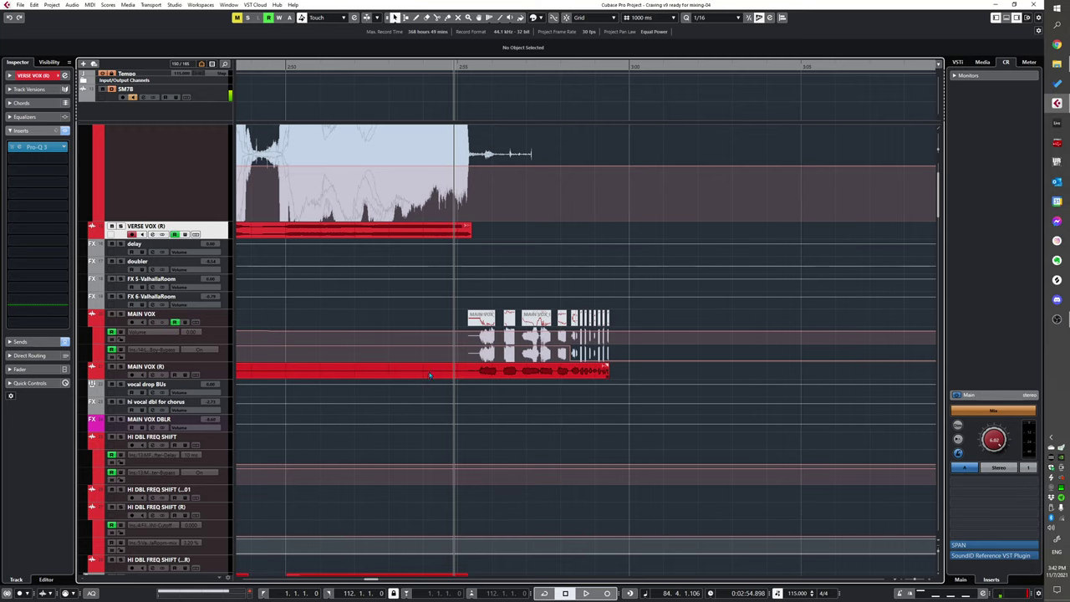
# Step: Solo MAIN VOX (R) and play through the chopped vocal phrase to its end
pyautogui.scroll(-1, 425, 356)
pyautogui.scroll(1, 451, 329)
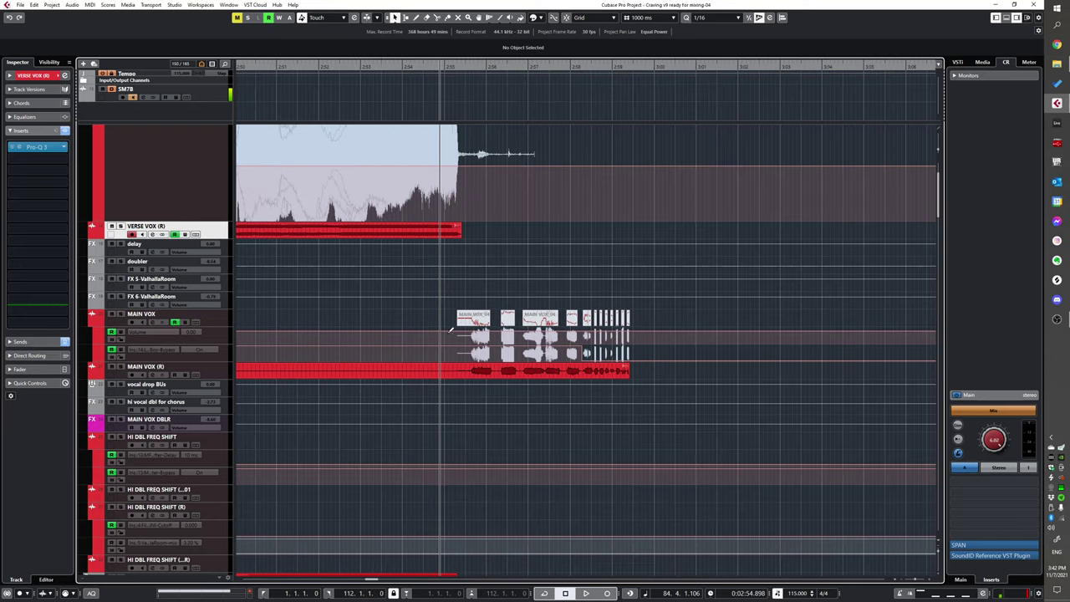
pyautogui.hscroll(-1, 440, 315)
pyautogui.scroll(-1, 448, 351)
pyautogui.click(447, 381)
pyautogui.scroll(2, 585, 380)
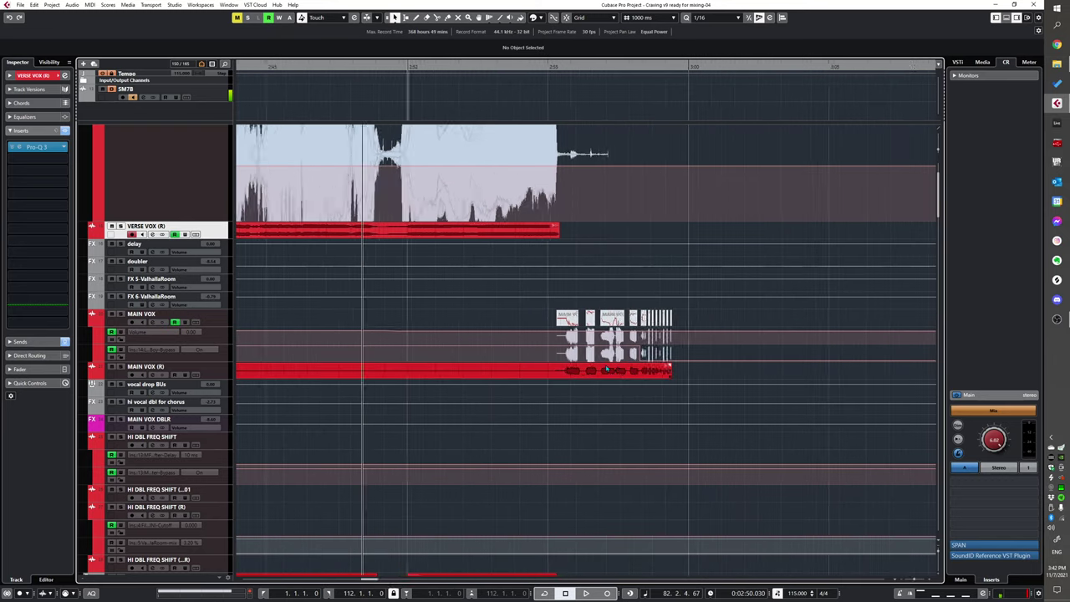
pyautogui.click(562, 380)
pyautogui.press('n')
pyautogui.press('space')
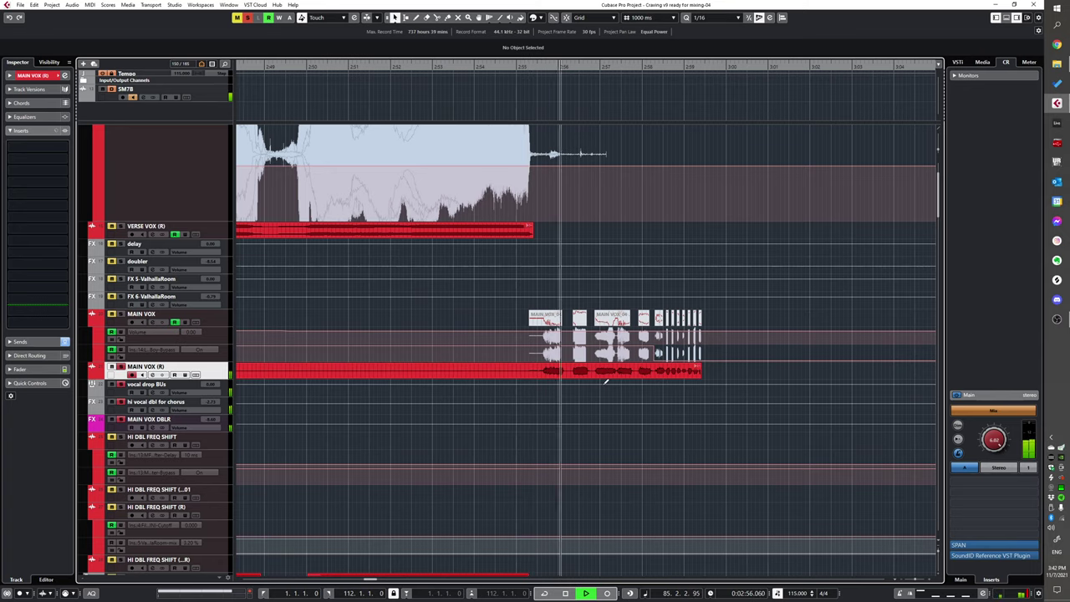
pyautogui.scroll(4, 644, 390)
pyautogui.hscroll(2, 644, 390)
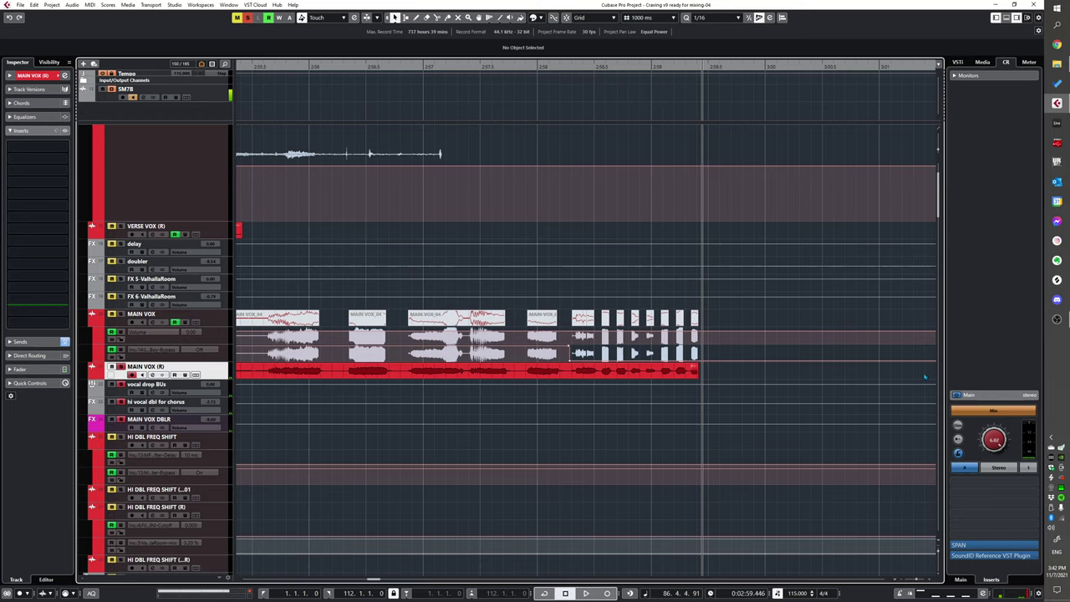
# Step: Clear the MAIN VOX (R) solo and examine the vocal, doubles and choir clips around the chopped phrase
pyautogui.scroll(2, 117, 368)
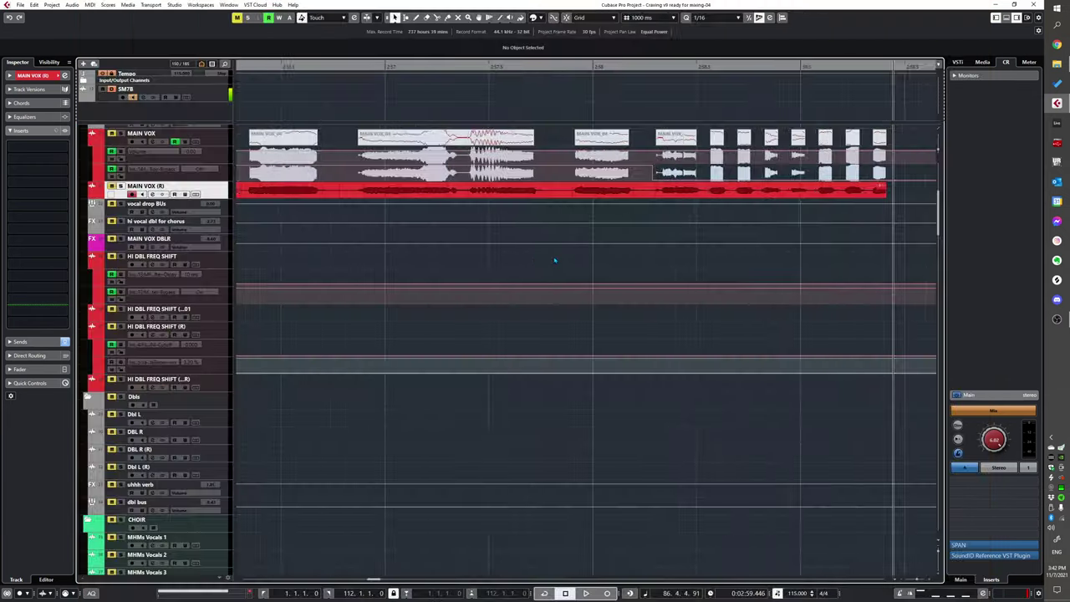
pyautogui.scroll(-5, 552, 243)
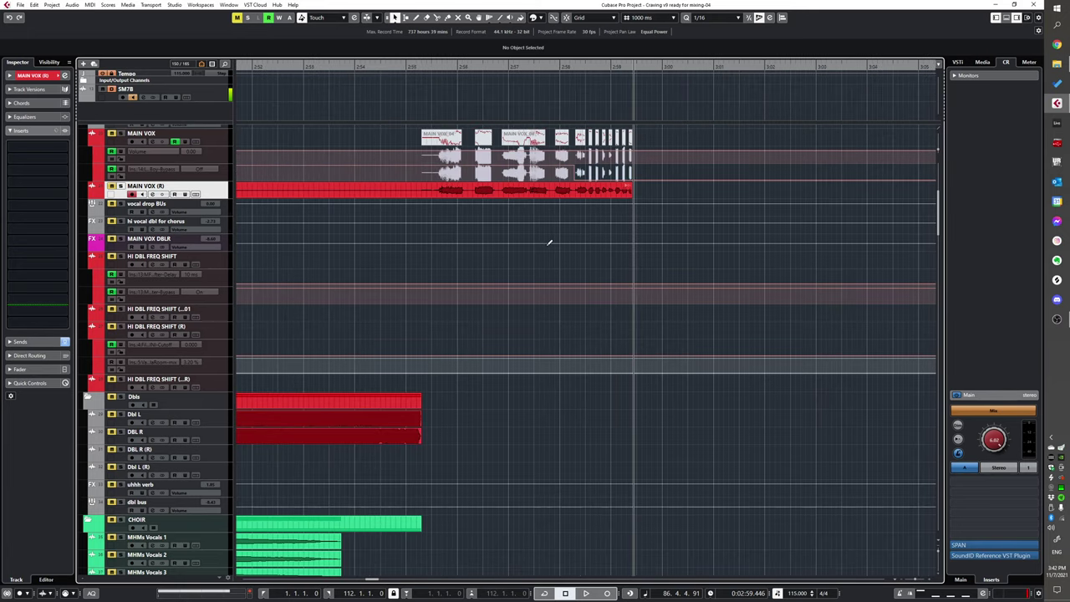
pyautogui.scroll(-2, 618, 227)
pyautogui.scroll(6, 575, 221)
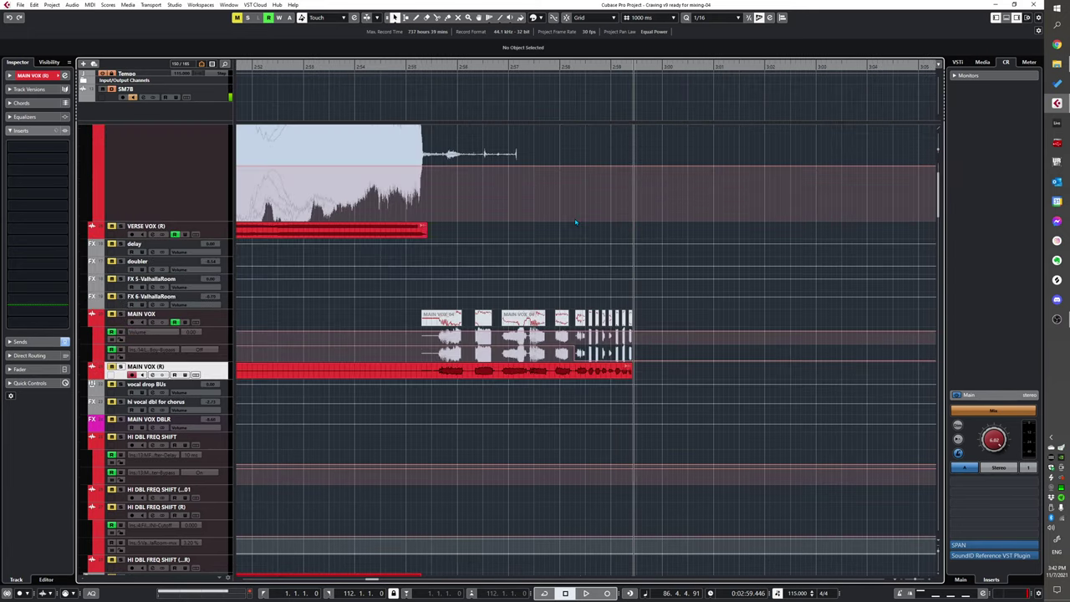
pyautogui.scroll(-3, 593, 301)
pyautogui.scroll(2, 527, 359)
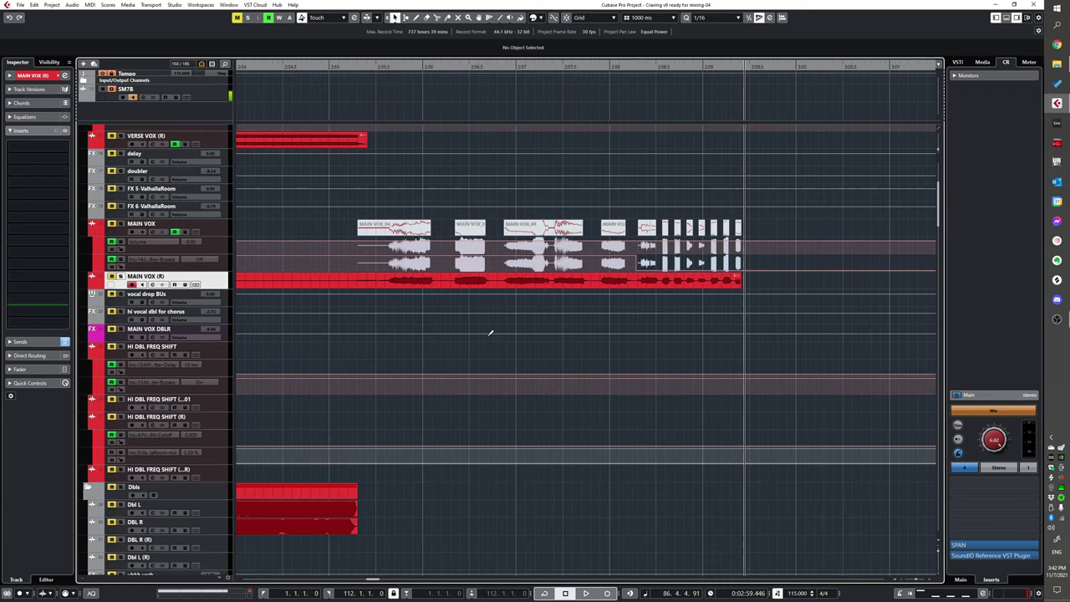
pyautogui.scroll(-2, 490, 329)
pyautogui.scroll(-3, 471, 353)
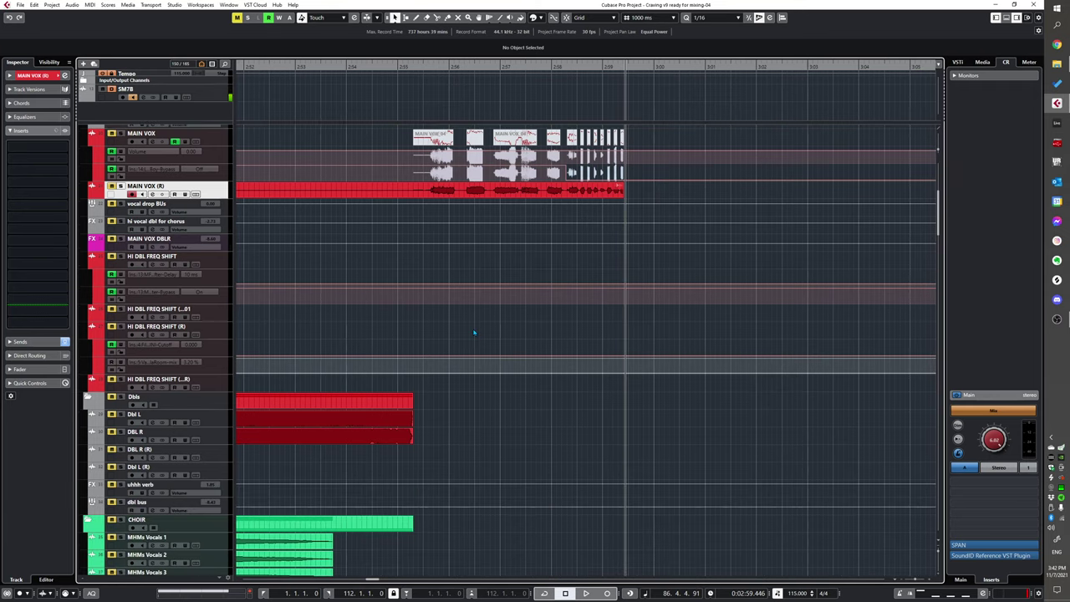
# Step: Play from the end of bar 84 into the second drop with all tracks audible, following the LUX LEAD and BASS tracks
pyautogui.click(399, 266)
pyautogui.scroll(-15, 443, 267)
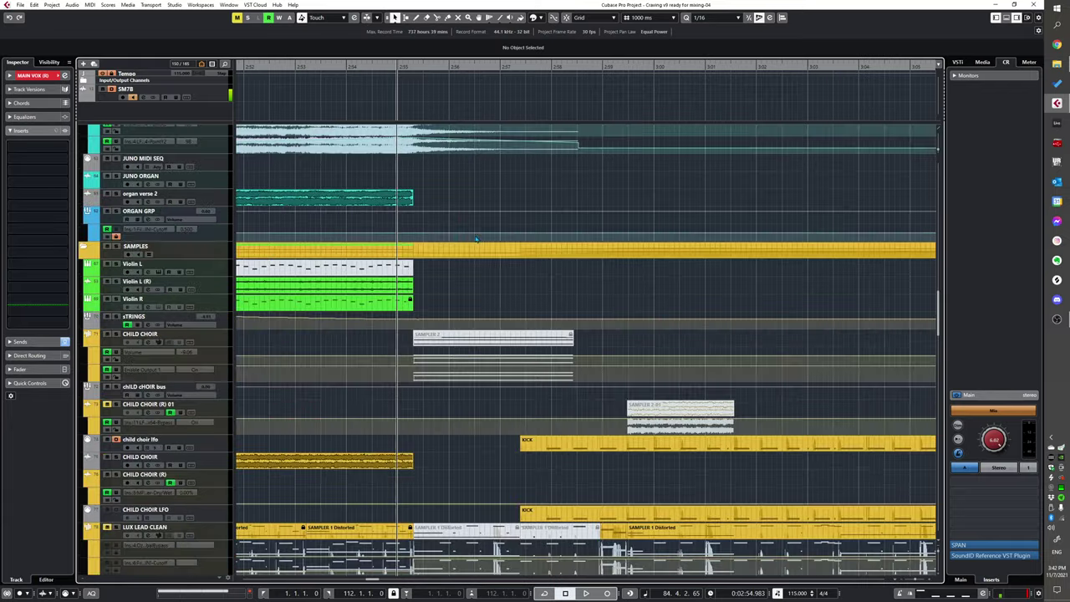
pyautogui.press('space')
pyautogui.scroll(-12, 520, 280)
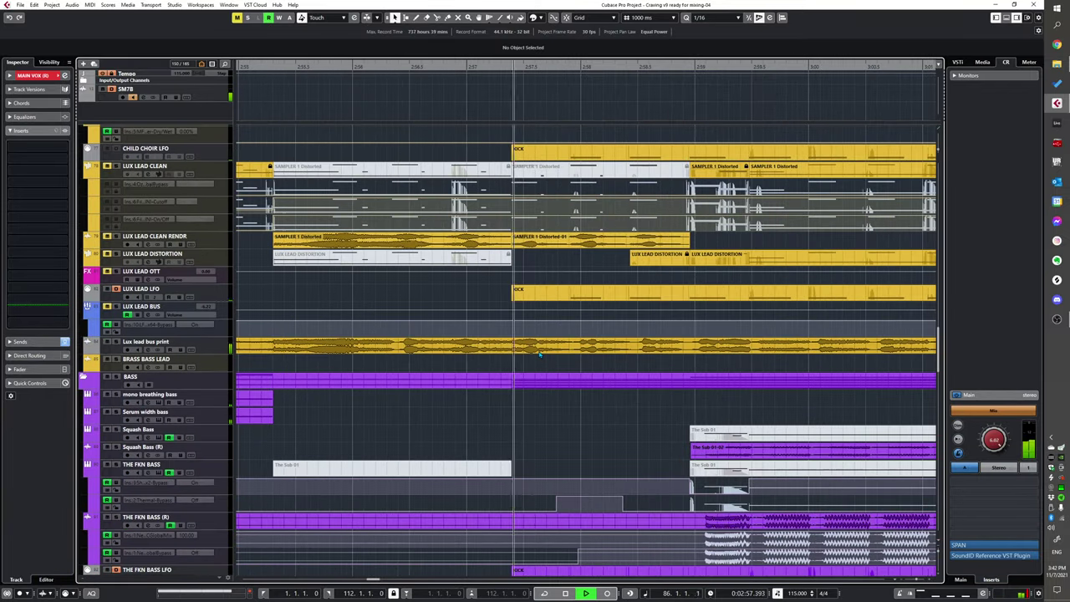
pyautogui.scroll(-3, 544, 342)
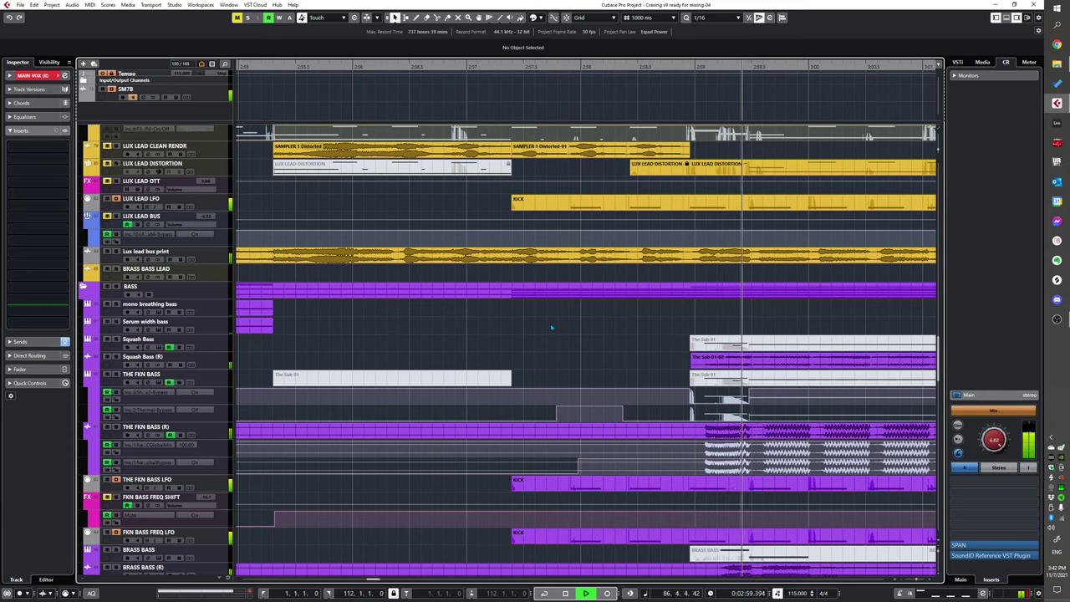
pyautogui.press('space')
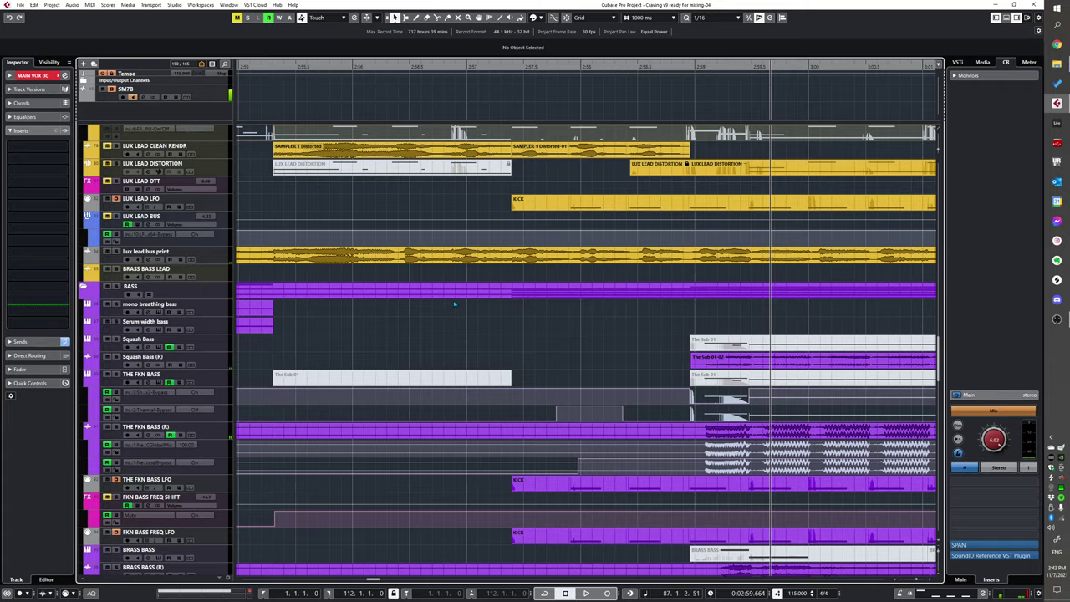
# Step: Continue playback into the drop up to bar 89 while looking over the choir, keys and bass tracks
pyautogui.scroll(15, 456, 304)
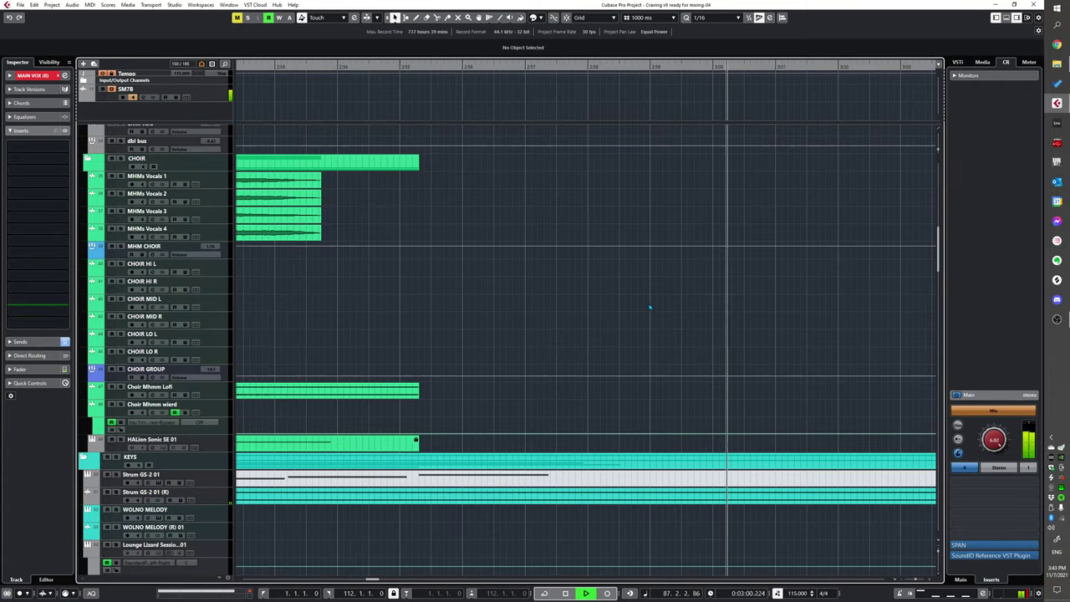
pyautogui.scroll(-2, 661, 287)
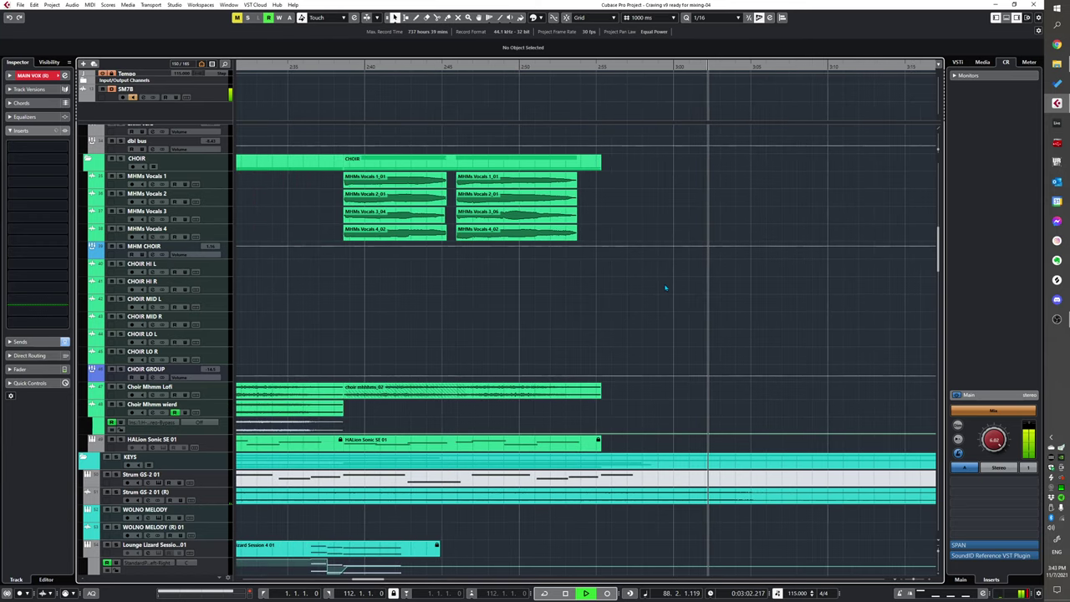
pyautogui.hscroll(2, 660, 287)
pyautogui.scroll(-3, 641, 287)
pyautogui.scroll(-15, 641, 288)
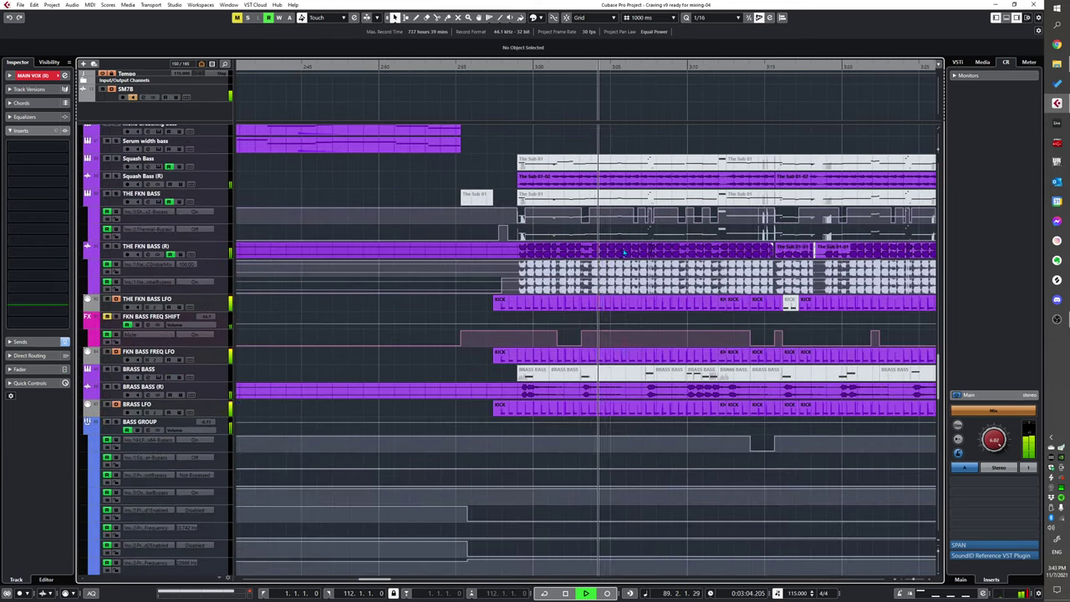
pyautogui.press('space')
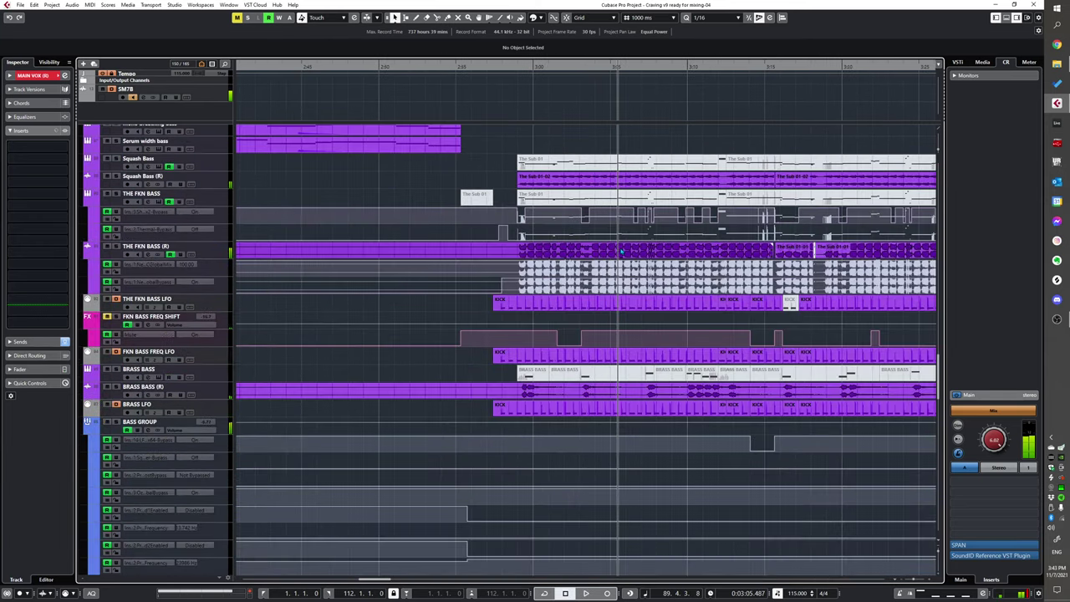
# Step: Examine the bass tracks and their automation across both drops, including the Squash Bass and BRASS BASS clips
pyautogui.scroll(-3, 538, 251)
pyautogui.scroll(-3, 404, 295)
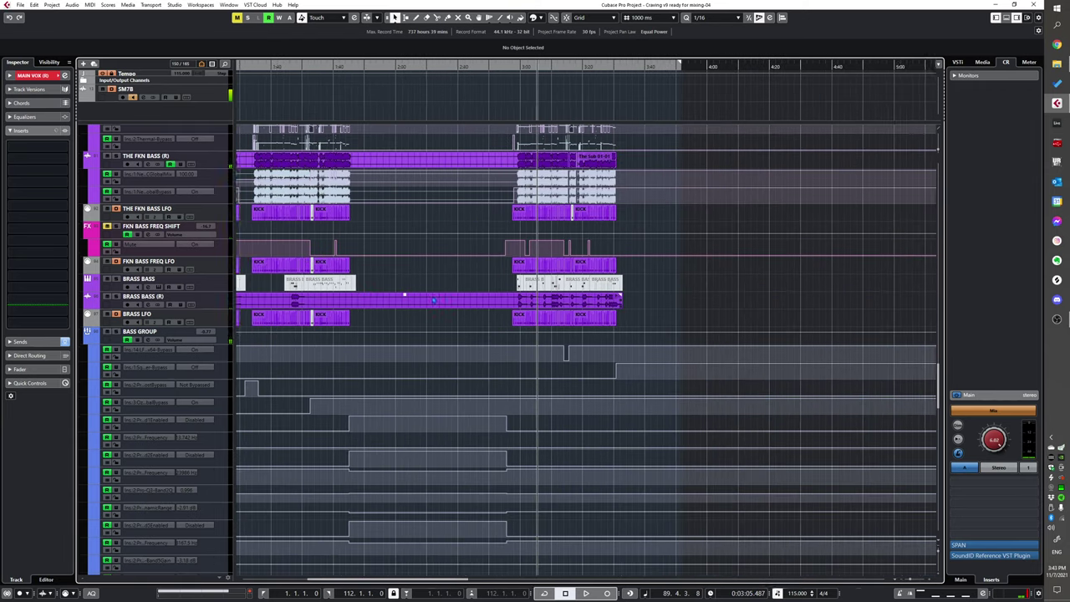
pyautogui.hscroll(-1, 404, 294)
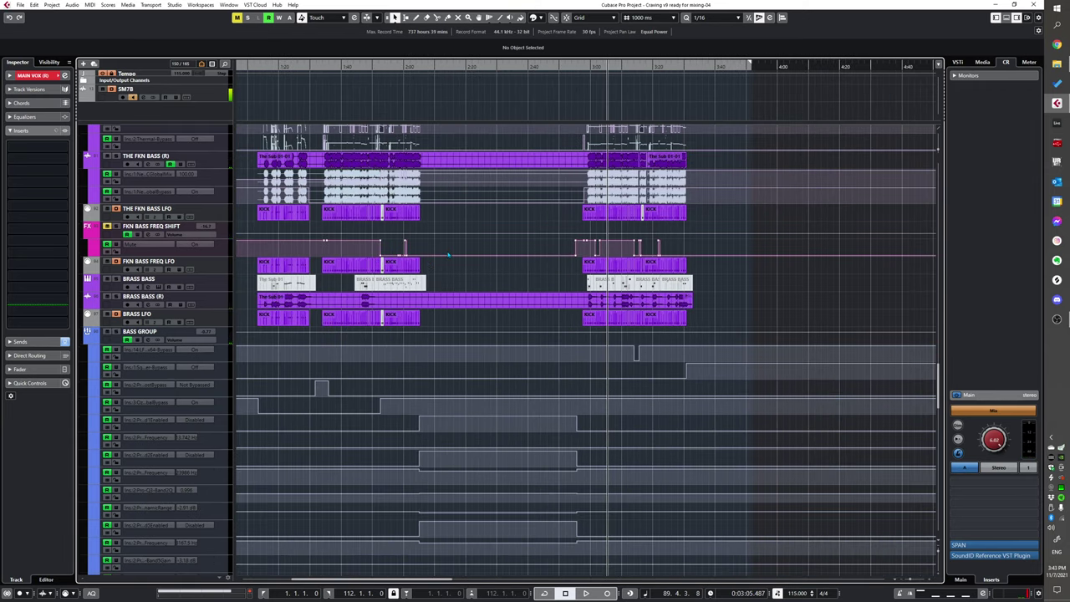
pyautogui.scroll(5, 478, 265)
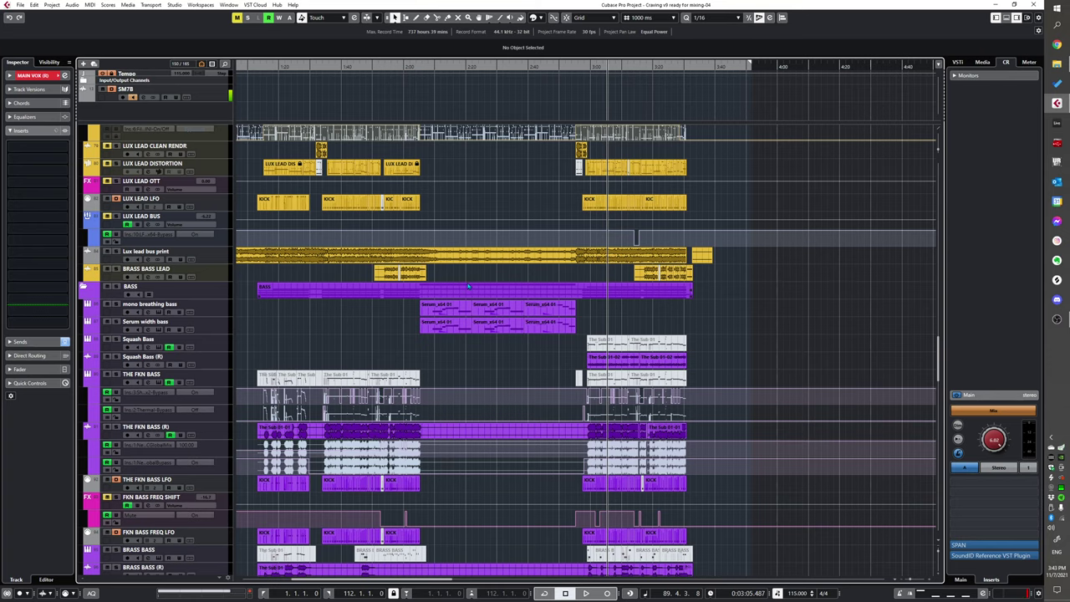
pyautogui.press('h')
pyautogui.press('h')
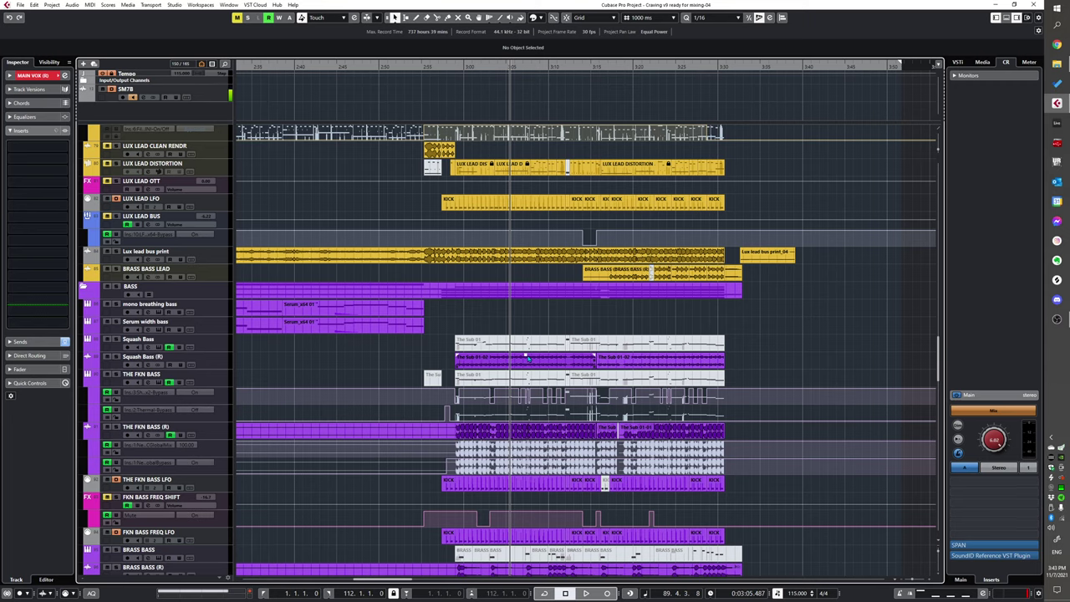
# Step: Inspect how the LUX LEAD, Squash Bass and THE FKN BASS clips are arranged from the build-up into the second drop
pyautogui.scroll(3, 421, 337)
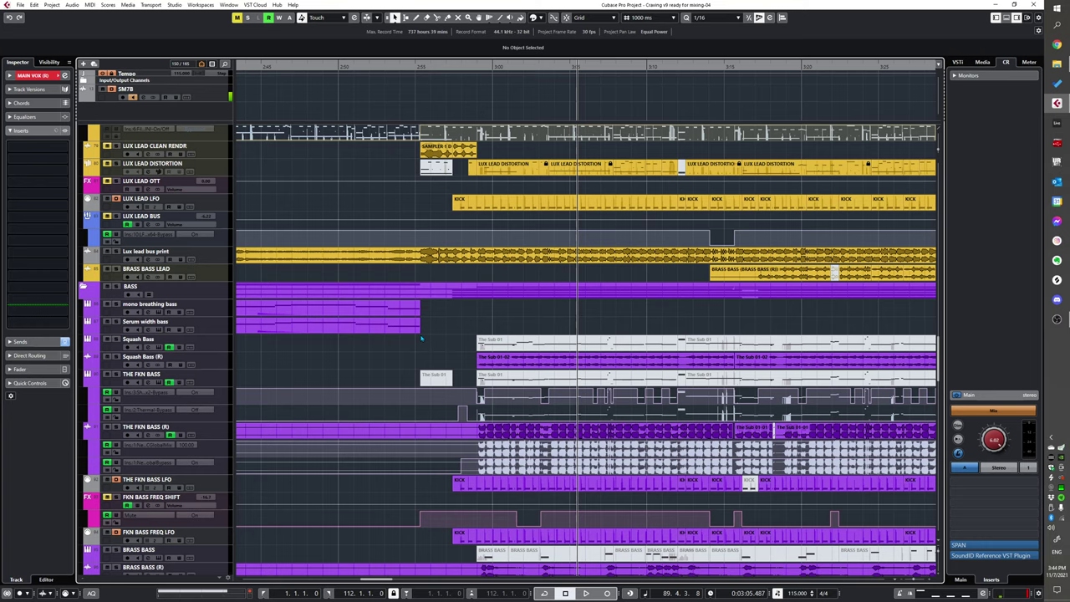
pyautogui.scroll(-3, 570, 322)
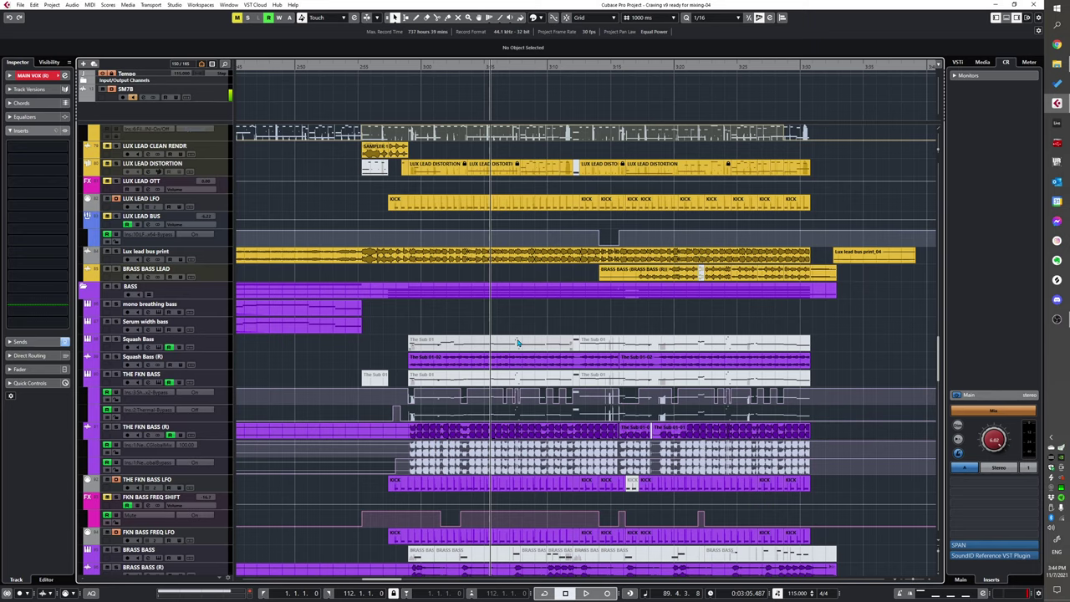
pyautogui.scroll(3, 443, 334)
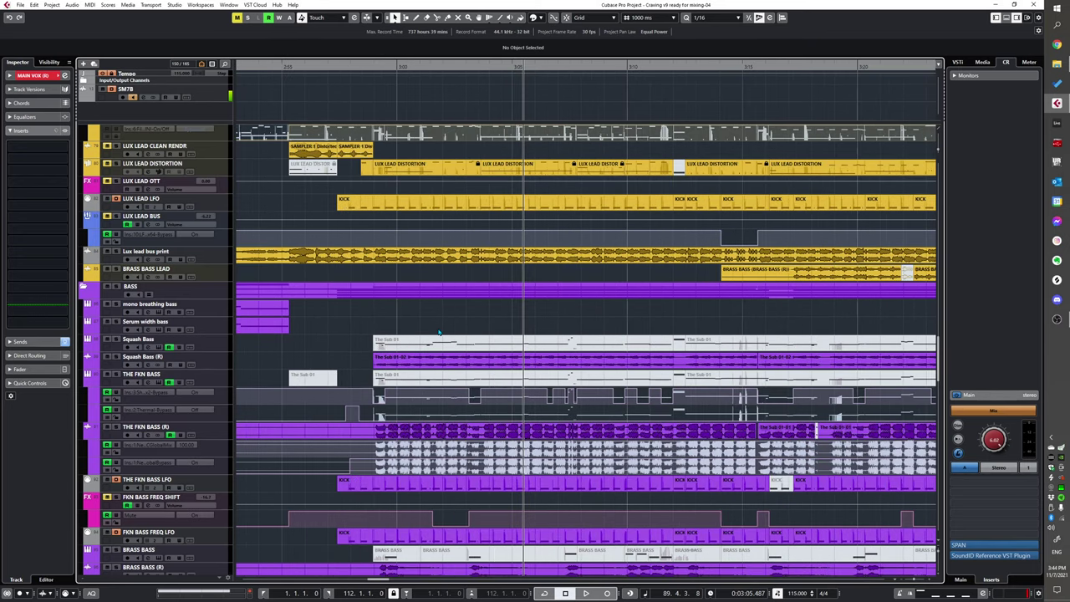
pyautogui.scroll(-3, 512, 310)
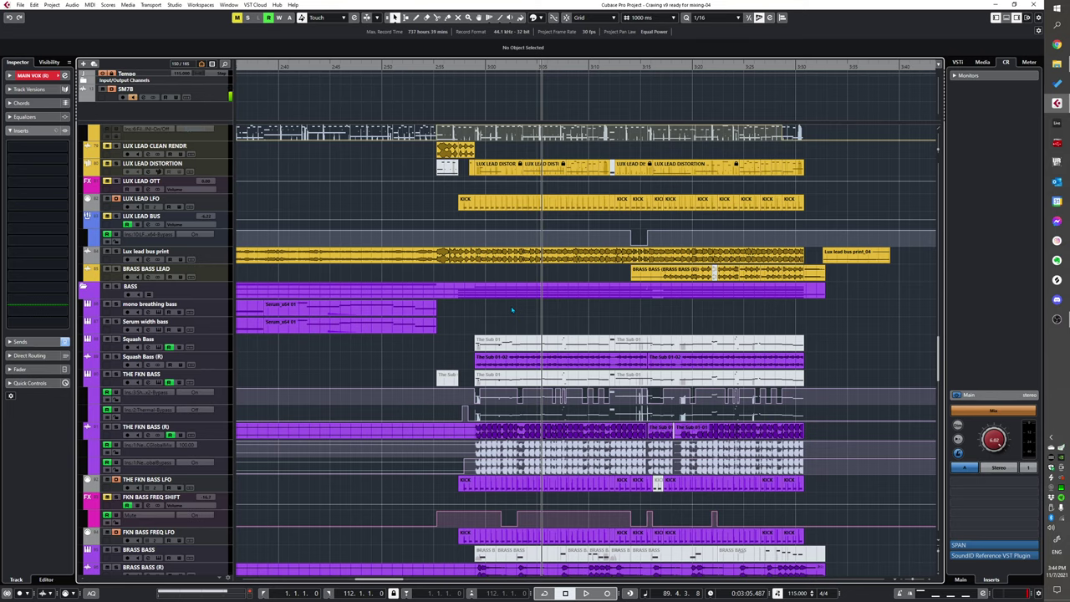
pyautogui.scroll(3, 518, 308)
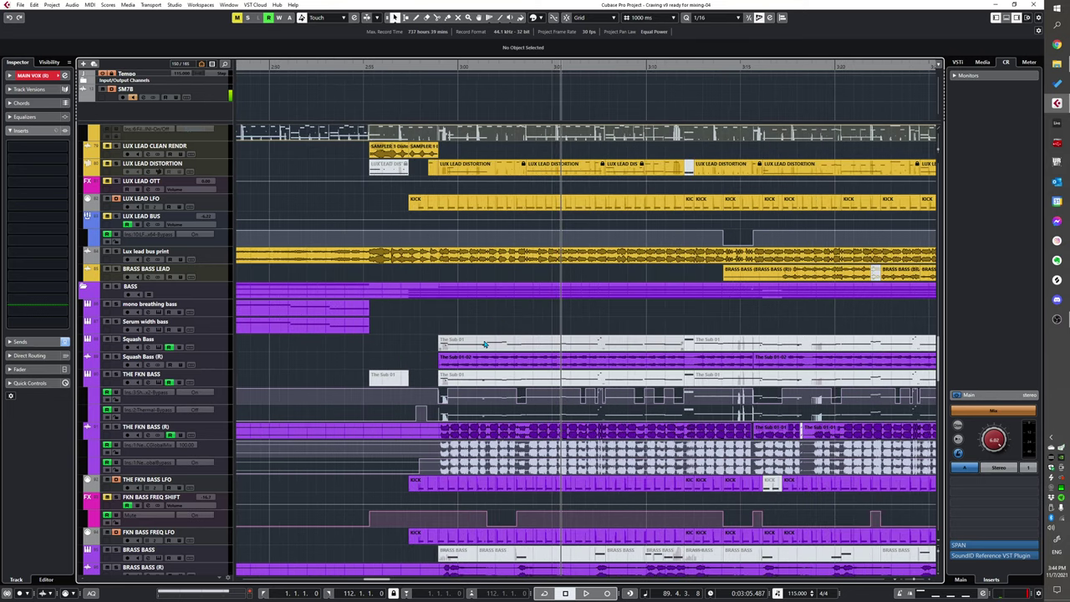
pyautogui.hscroll(-3, 585, 381)
pyautogui.scroll(-3, 615, 380)
pyautogui.hscroll(2, 531, 379)
pyautogui.scroll(3, 532, 378)
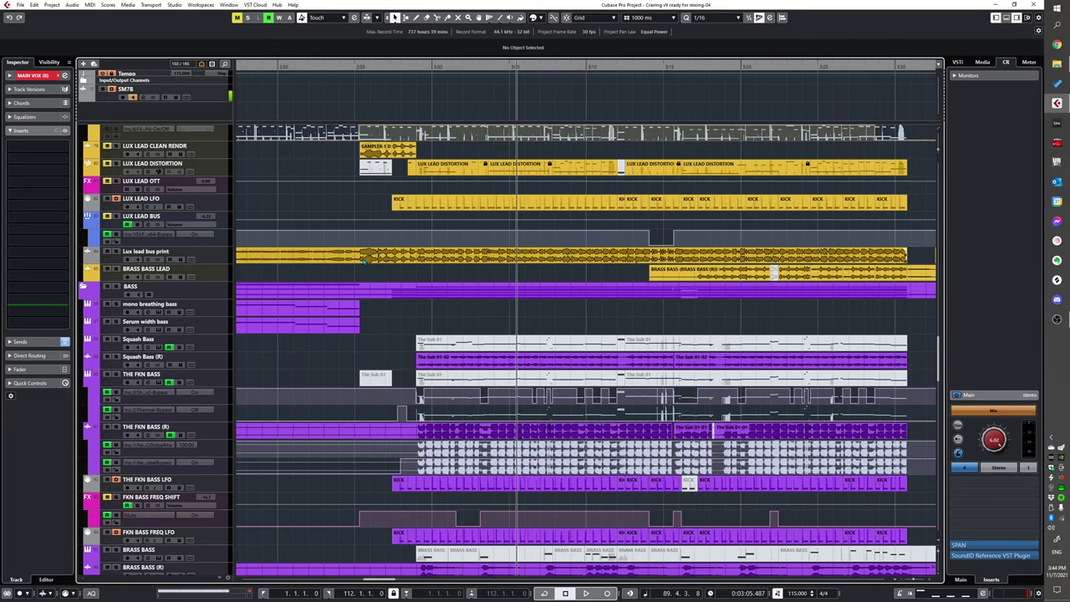
pyautogui.scroll(2, 478, 343)
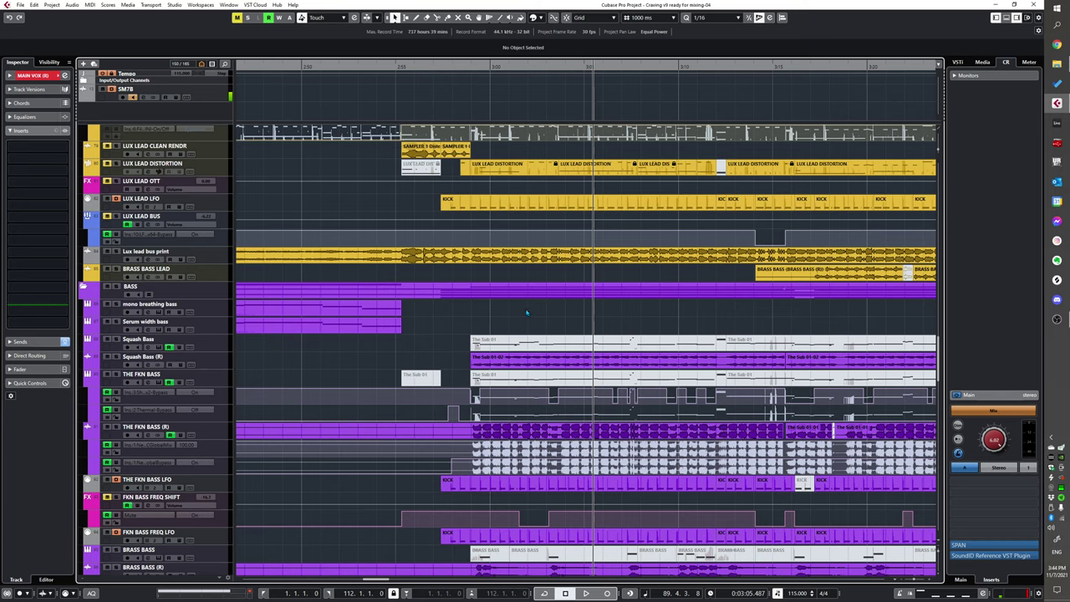
pyautogui.scroll(1, 527, 313)
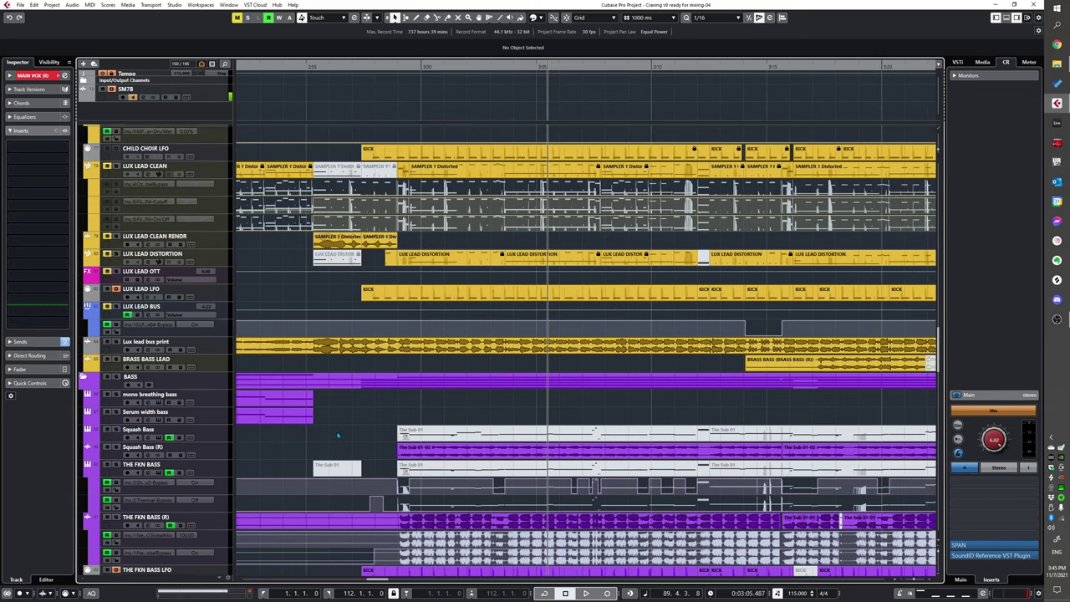
# Step: Solo the BASS folder and play from just before the second drop through its opening bars to bar 89
pyautogui.click(337, 435)
pyautogui.press('space')
pyautogui.click(115, 377)
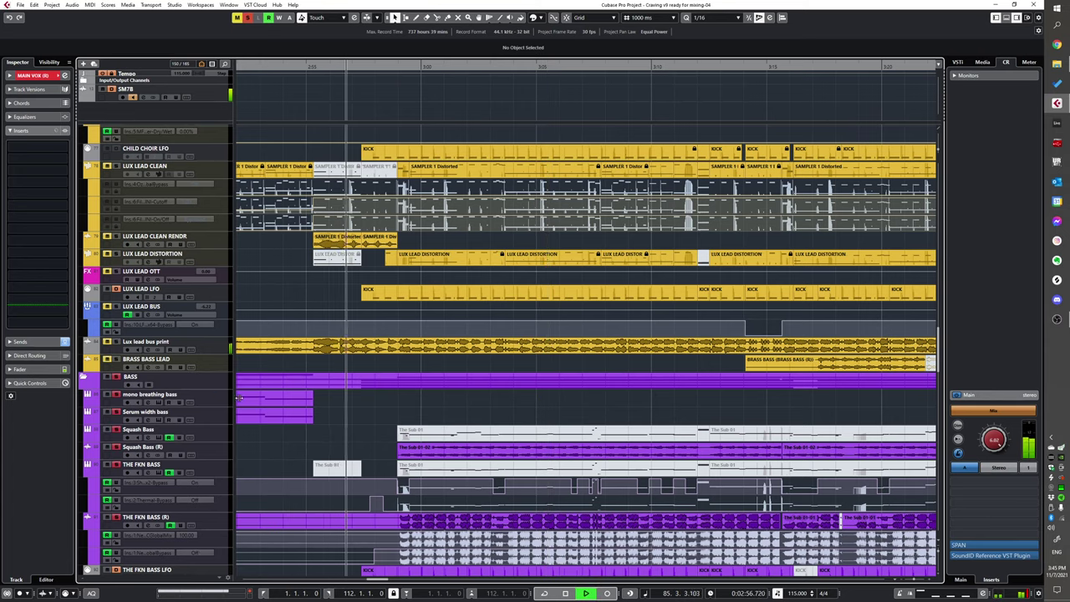
pyautogui.scroll(2, 428, 462)
pyautogui.scroll(-3, 390, 429)
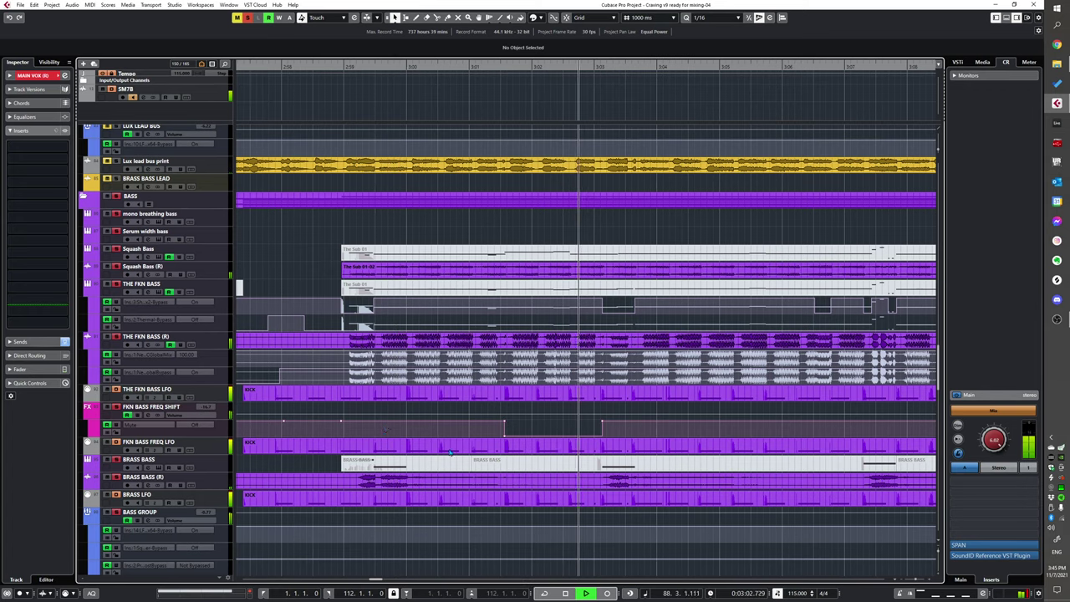
pyautogui.scroll(-2, 509, 328)
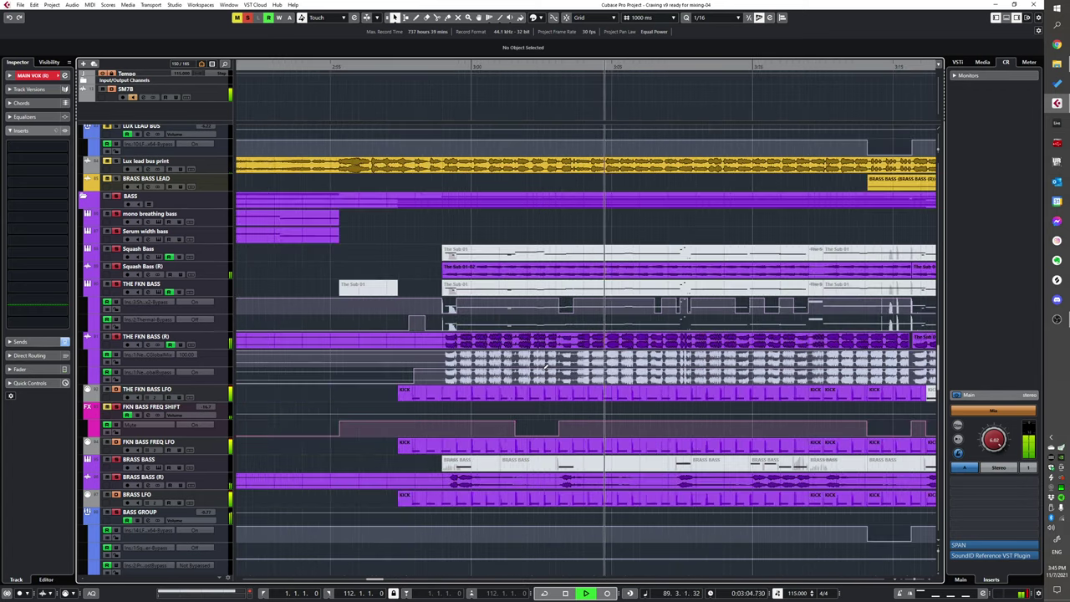
pyautogui.press('space')
# Step: Take Squash Bass (R) out of the bass solo and compare the bass clips of both drops
pyautogui.scroll(-2, 495, 374)
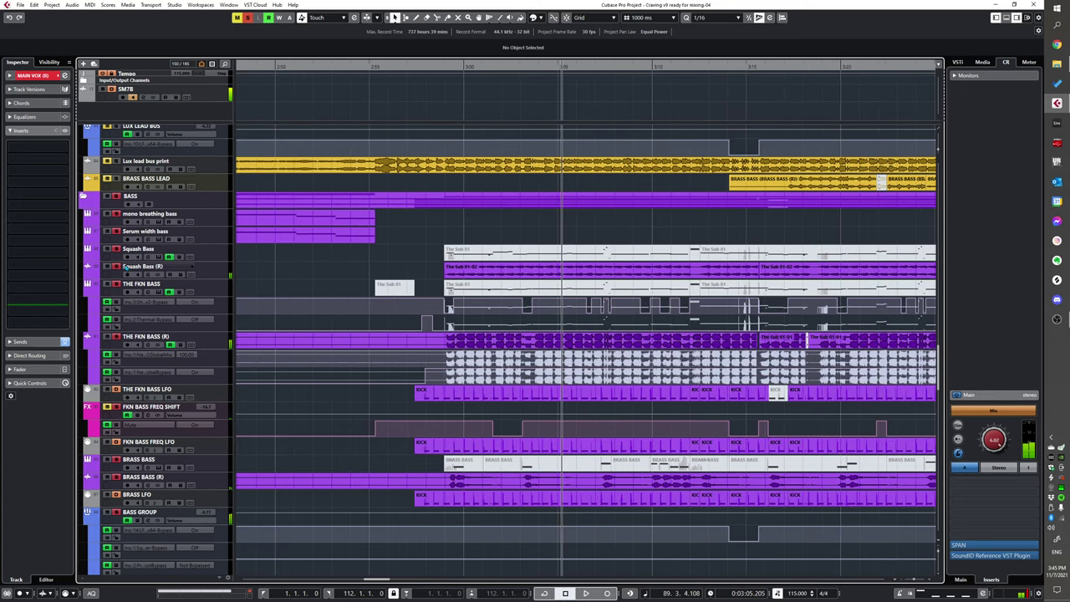
pyautogui.scroll(-4, 415, 286)
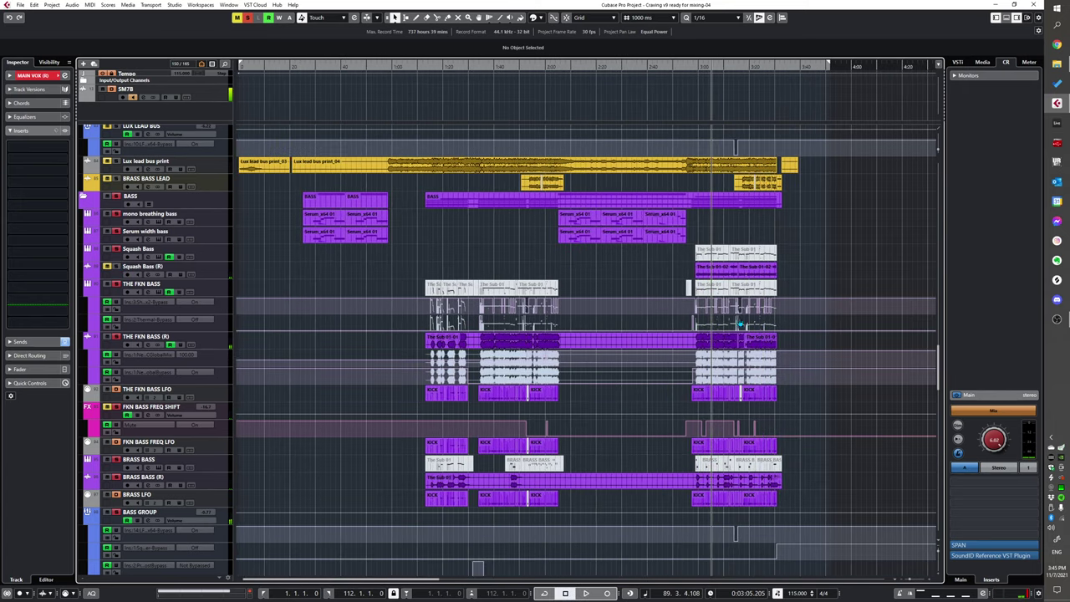
pyautogui.scroll(5, 919, 380)
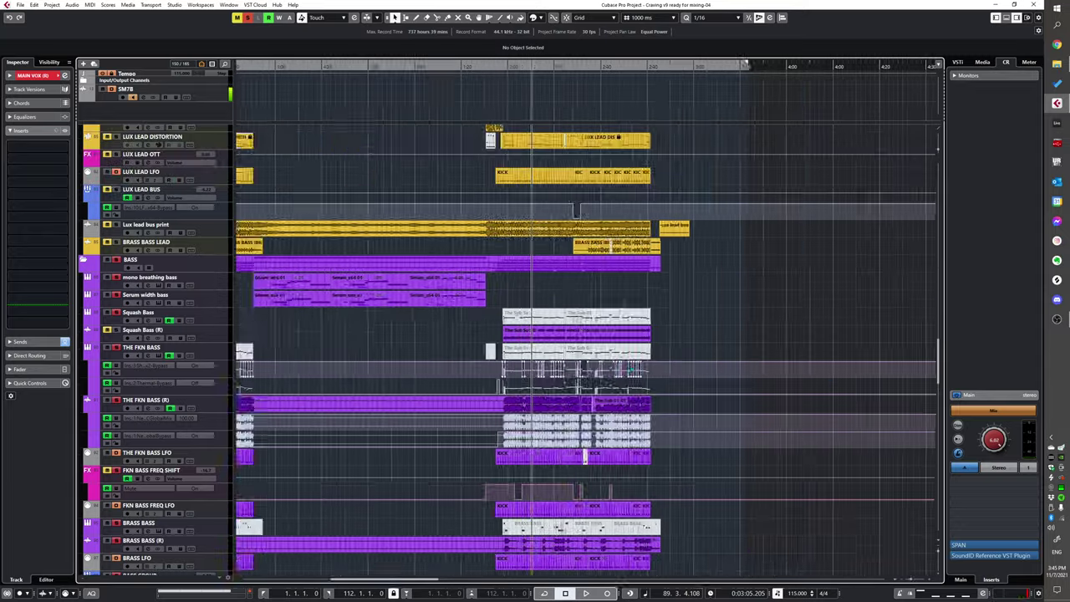
pyautogui.scroll(-6, 532, 359)
pyautogui.scroll(4, 518, 366)
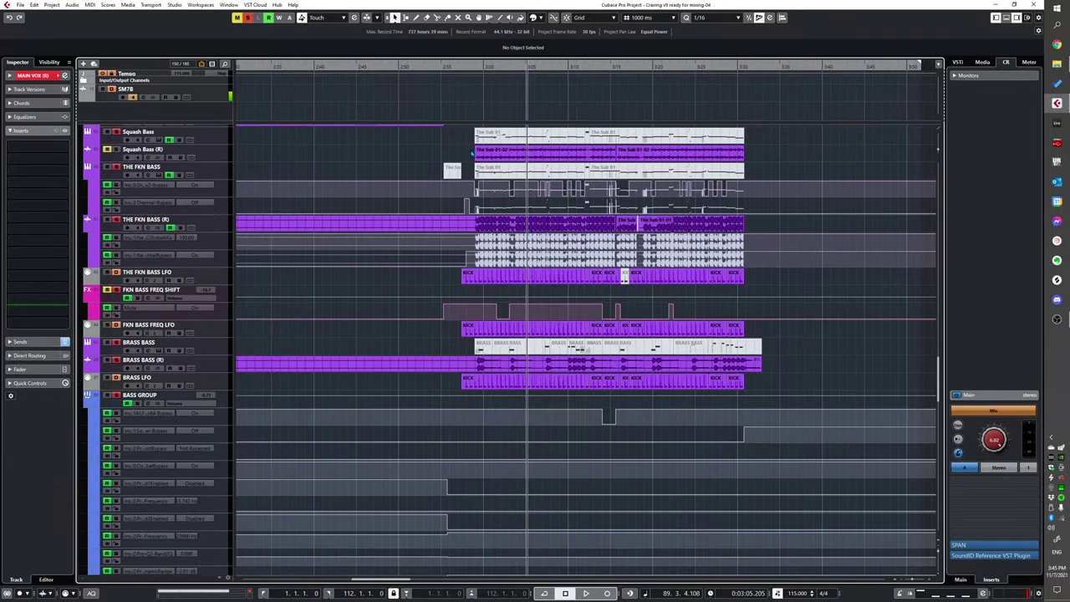
# Step: Play the start of the second drop with the soloed bass tracks but without Squash Bass (R), stopping in bar 88
pyautogui.press('space')
pyautogui.scroll(5, 527, 393)
pyautogui.scroll(3, 538, 412)
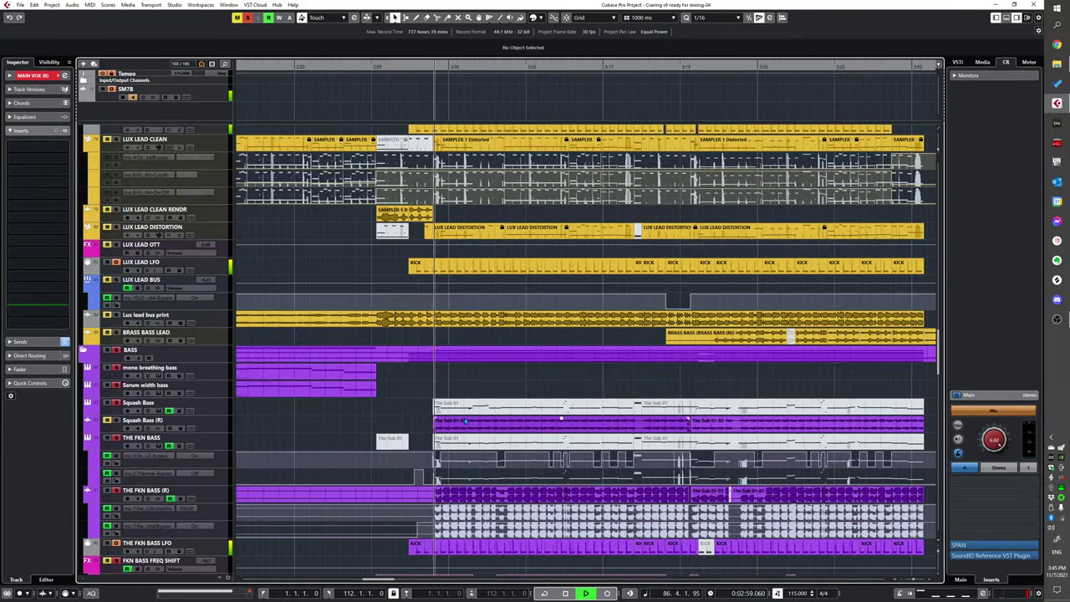
pyautogui.scroll(-5, 483, 410)
pyautogui.scroll(3, 483, 409)
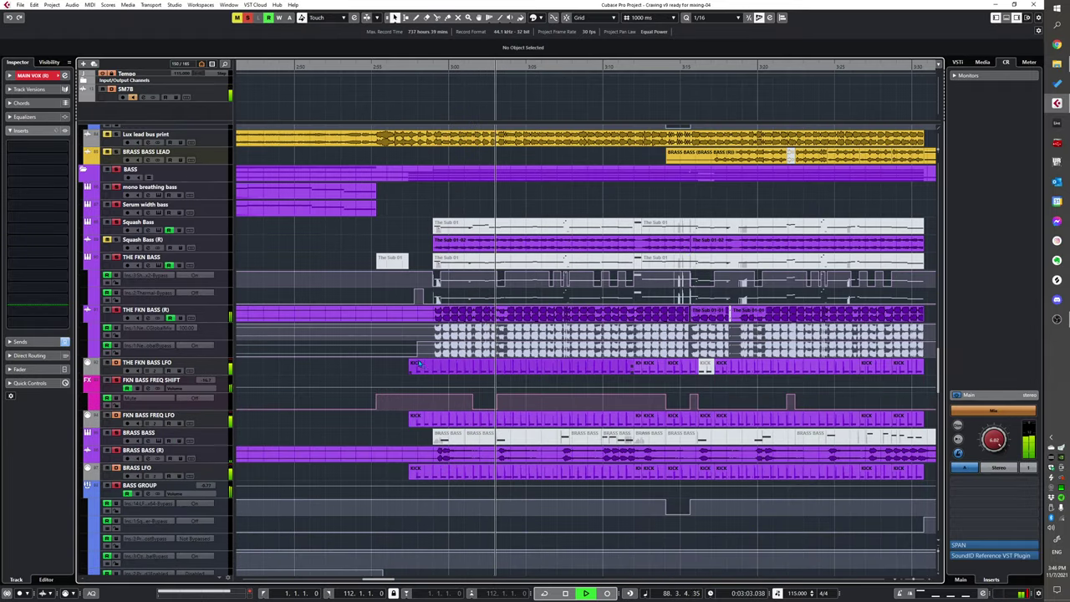
pyautogui.press('space')
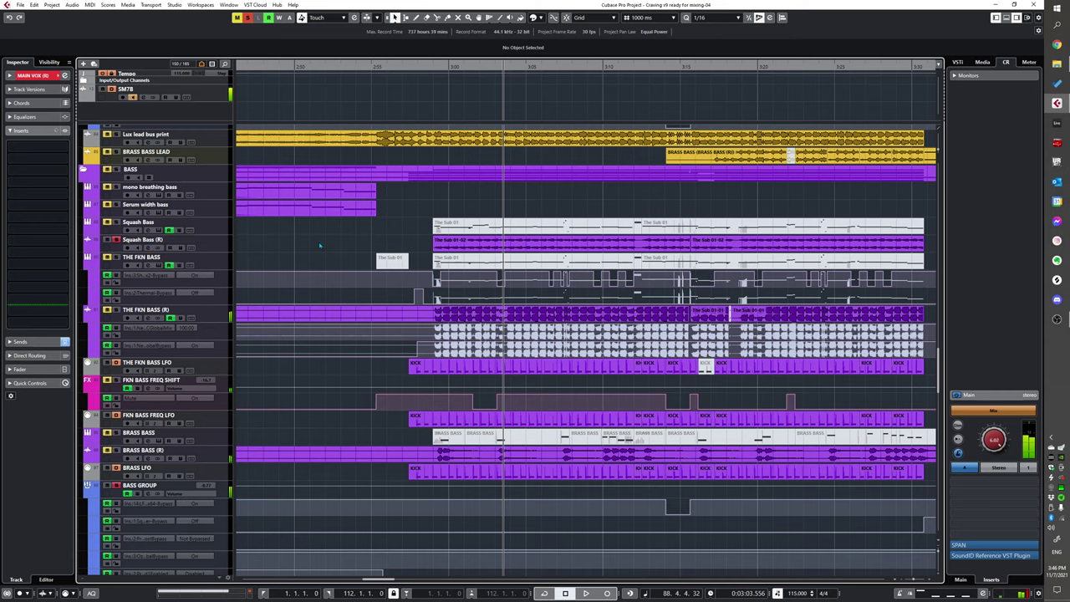
# Step: Play Squash Bass (R) in solo through the second drop's opening into bar 89, and select the track to show its Fresh Air insert
pyautogui.click(429, 244)
pyautogui.press('space')
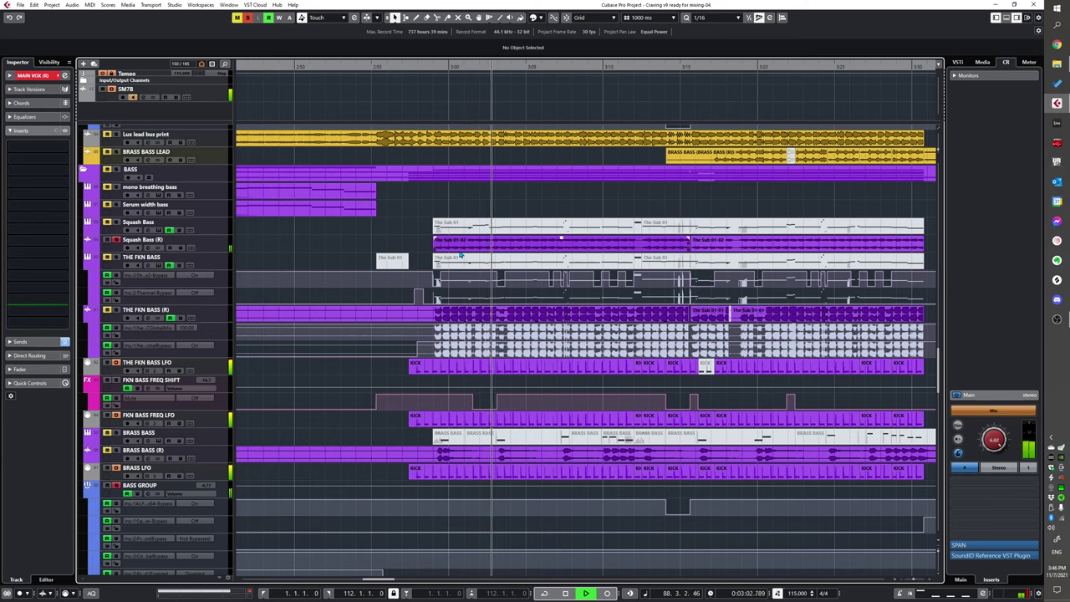
pyautogui.click(343, 244)
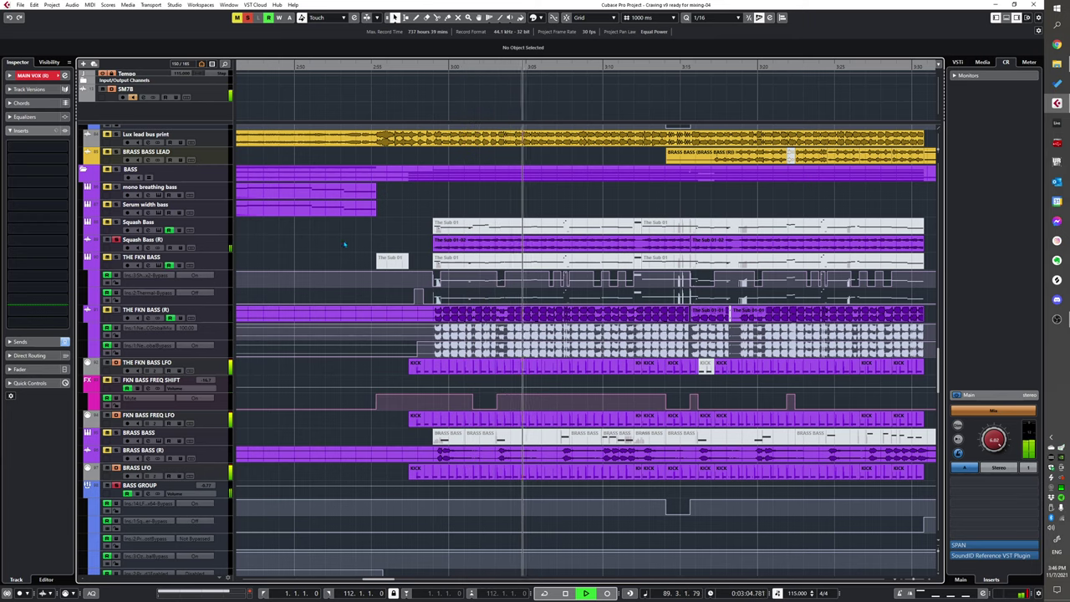
pyautogui.press('space')
pyautogui.click(209, 241)
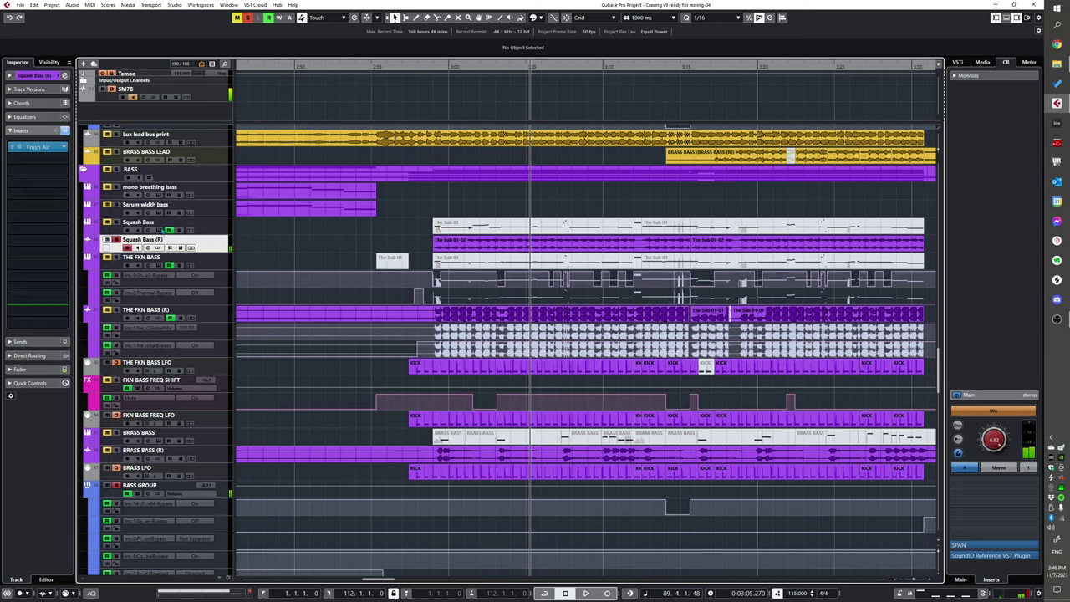
pyautogui.click(37, 146)
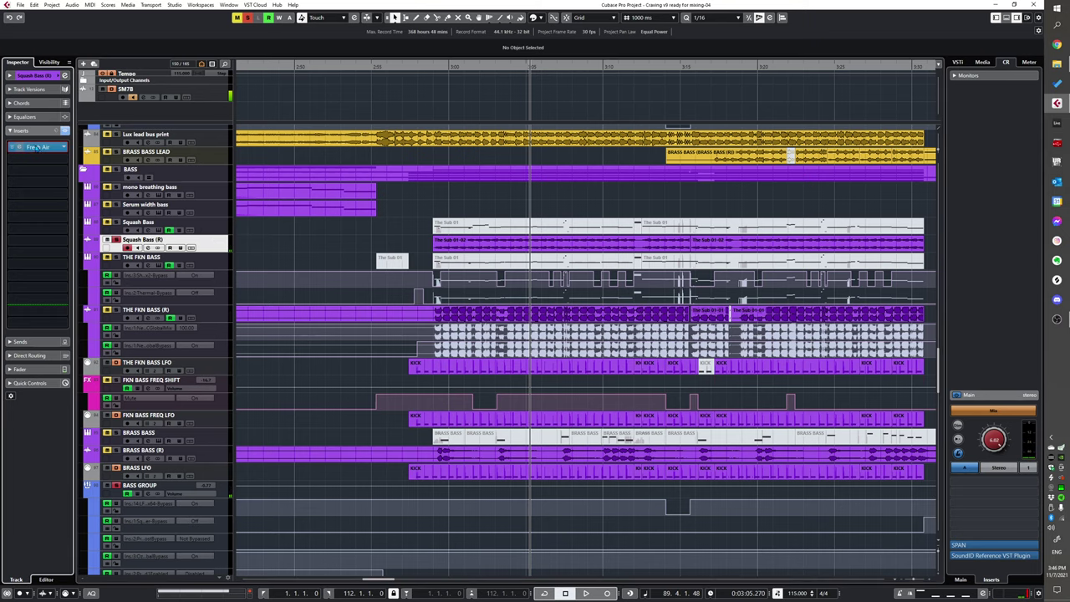
# Step: Replace the Squash Bass (R) solo with the BASS folder, narrow it to BRASS BASS (R), and play the second drop's opening to bar 89
pyautogui.click(656, 237)
pyautogui.click(117, 239)
pyautogui.click(116, 169)
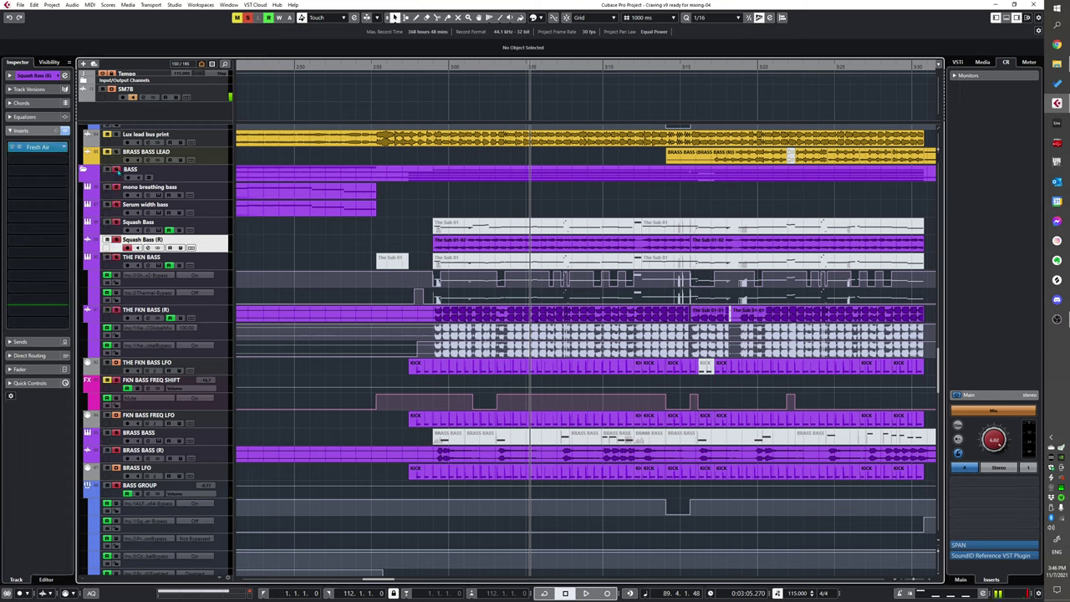
pyautogui.press('space')
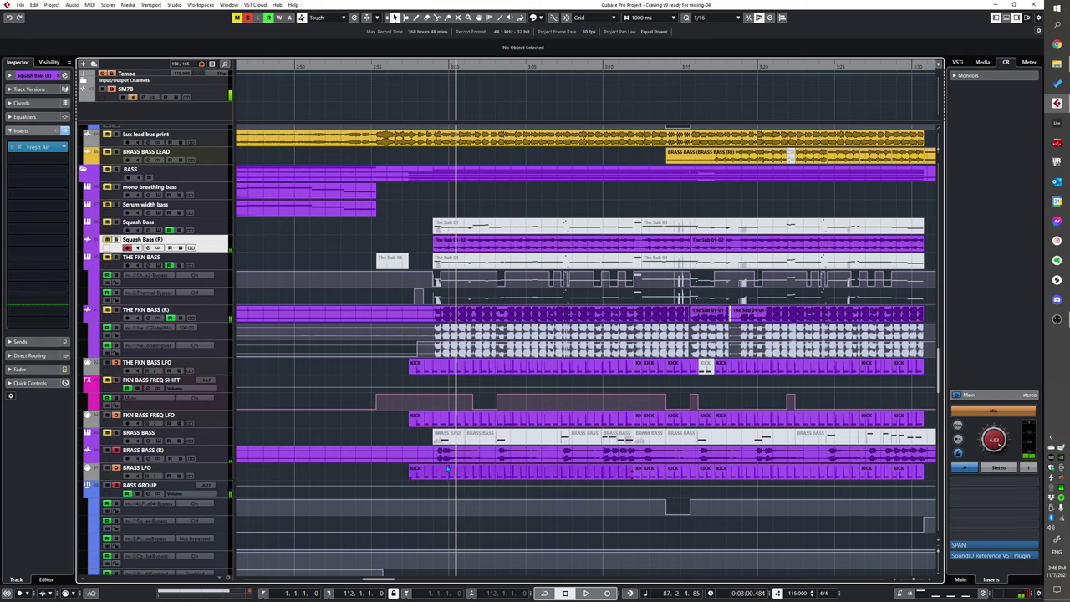
pyautogui.press('space')
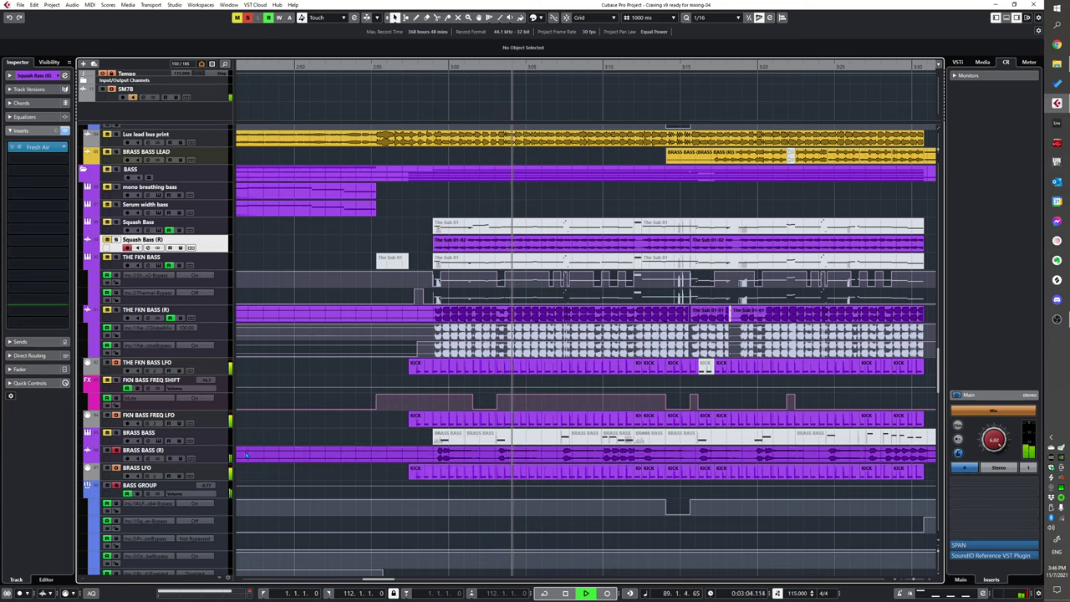
pyautogui.press('space')
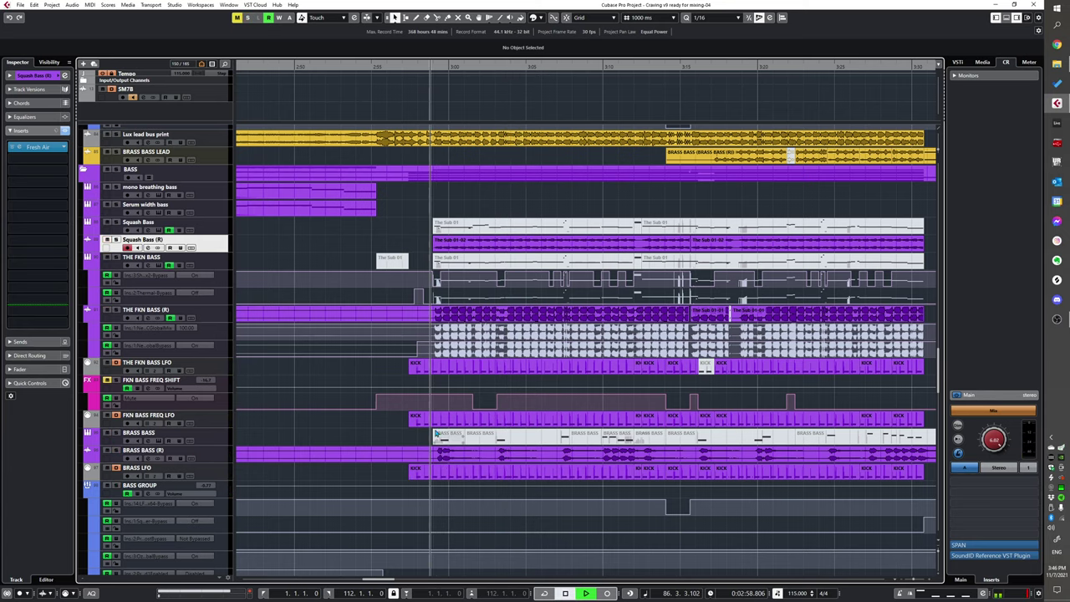
# Step: Play the second drop from bar 86 to bar 93 without any solo while viewing the choir, LUX LEAD and bass tracks
pyautogui.press('space')
pyautogui.scroll(-4, 399, 416)
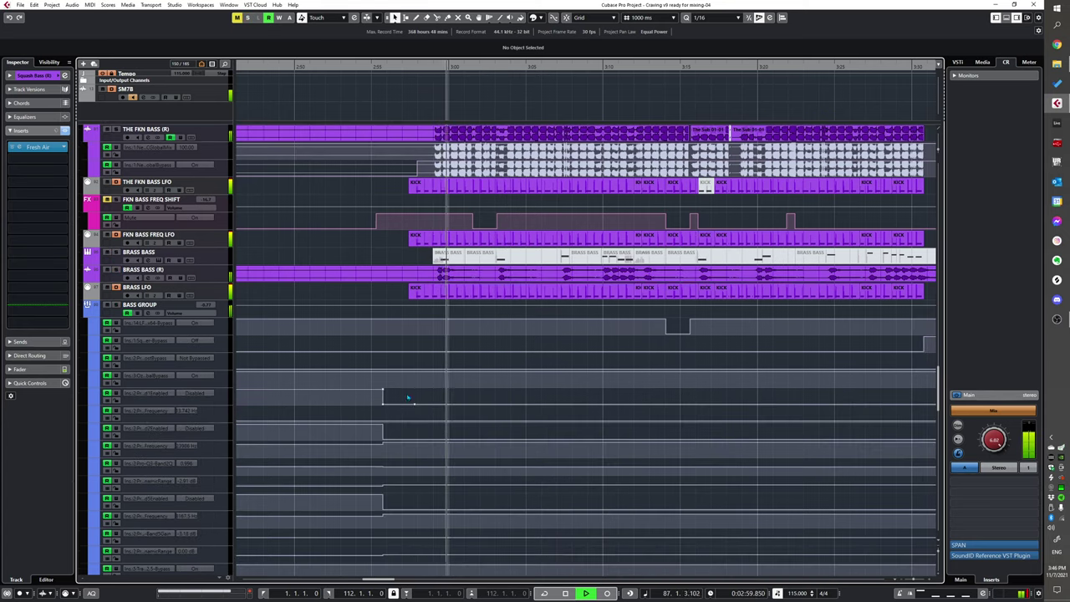
pyautogui.scroll(8, 398, 417)
pyautogui.scroll(4, 432, 399)
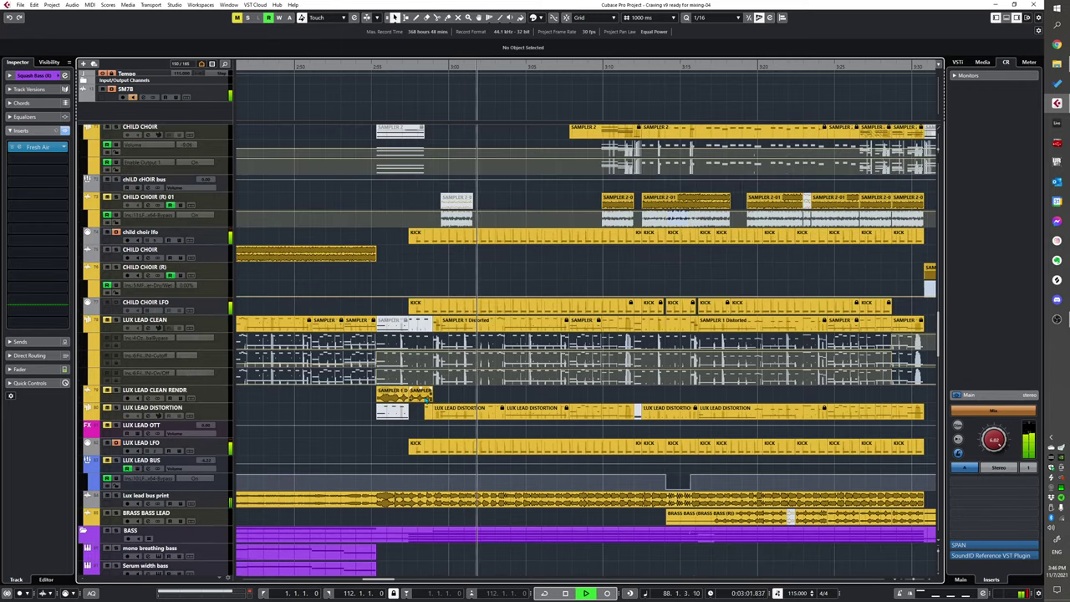
pyautogui.scroll(3, 448, 391)
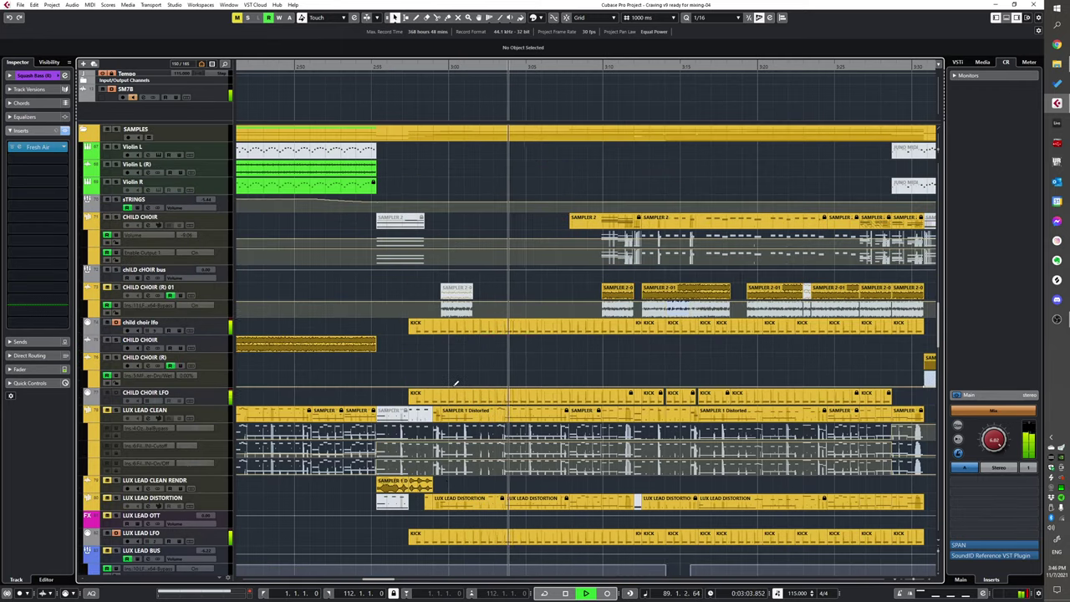
pyautogui.scroll(-3, 454, 390)
pyautogui.scroll(-6, 455, 390)
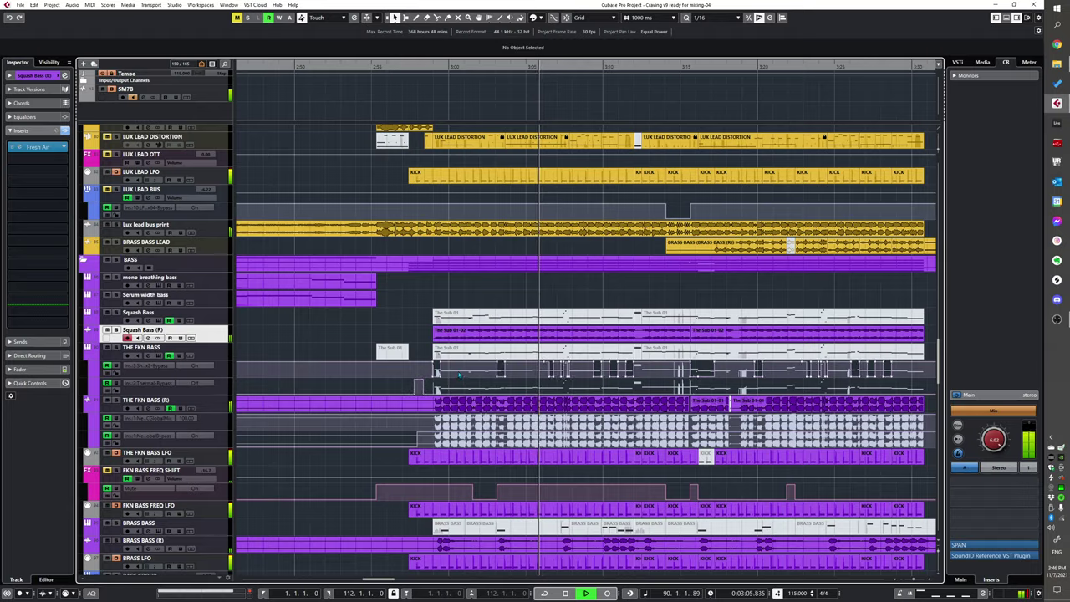
pyautogui.scroll(2, 468, 334)
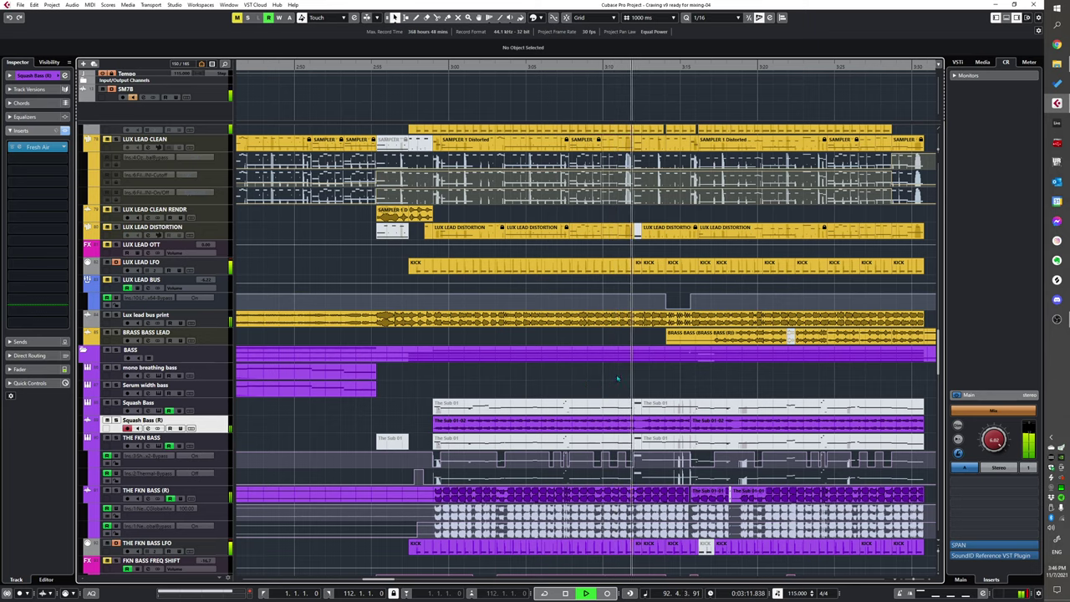
pyautogui.press('space')
# Step: Examine how the LUX LEAD, BRASS BASS LEAD and bass clips are arranged around bar 93 of the second drop
pyautogui.keyDown('ctrl'); pyautogui.scroll(2, 538, 350); pyautogui.keyUp('ctrl')
pyautogui.keyDown('ctrl'); pyautogui.scroll(-2, 513, 337); pyautogui.keyUp('ctrl')
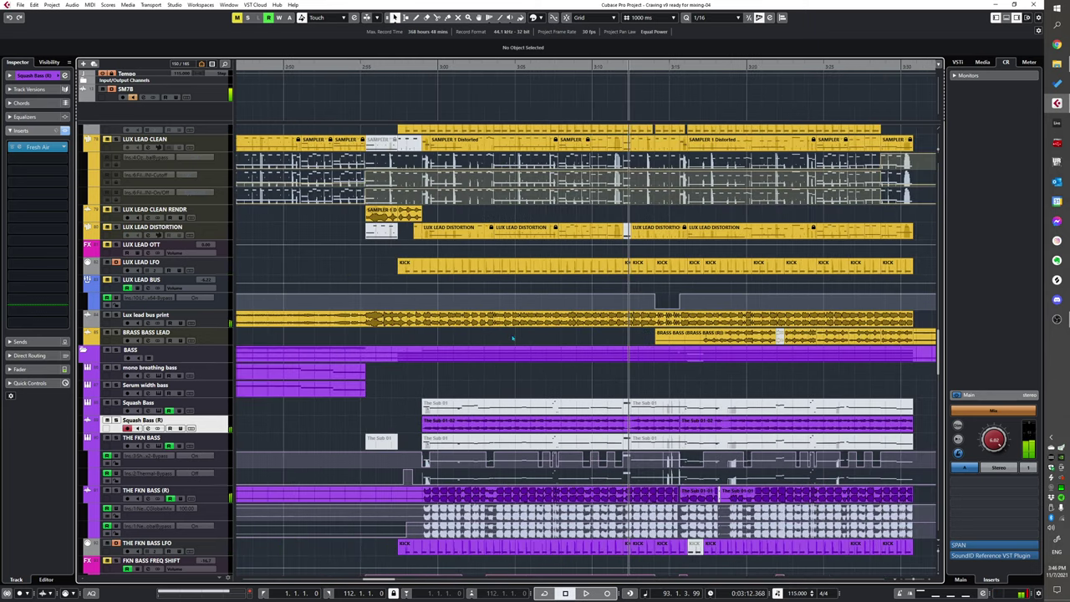
pyautogui.keyDown('ctrl'); pyautogui.scroll(-2, 489, 333); pyautogui.keyUp('ctrl')
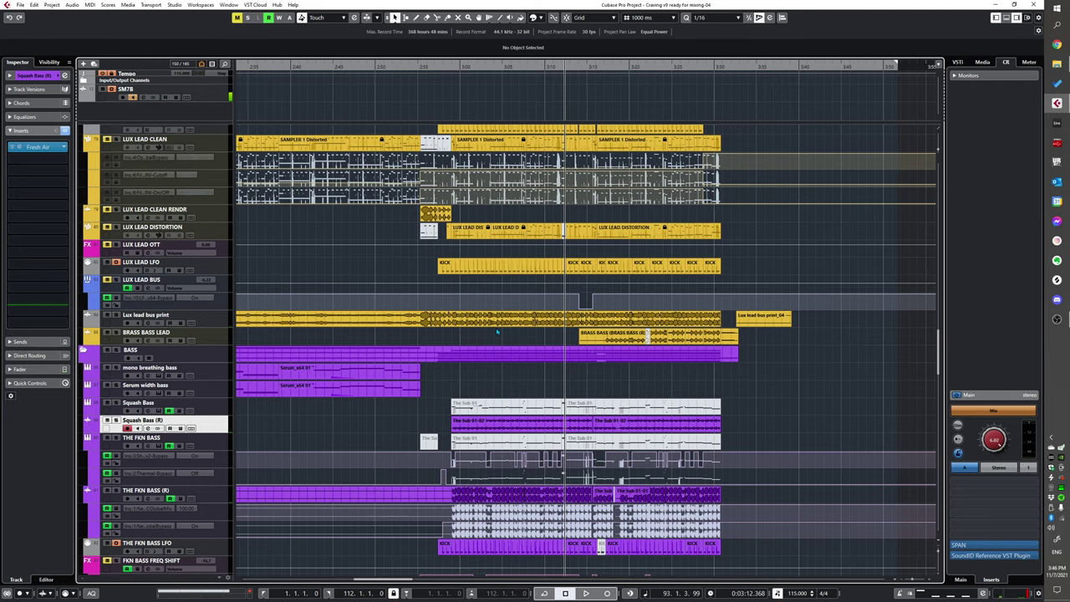
pyautogui.scroll(-2, 485, 367)
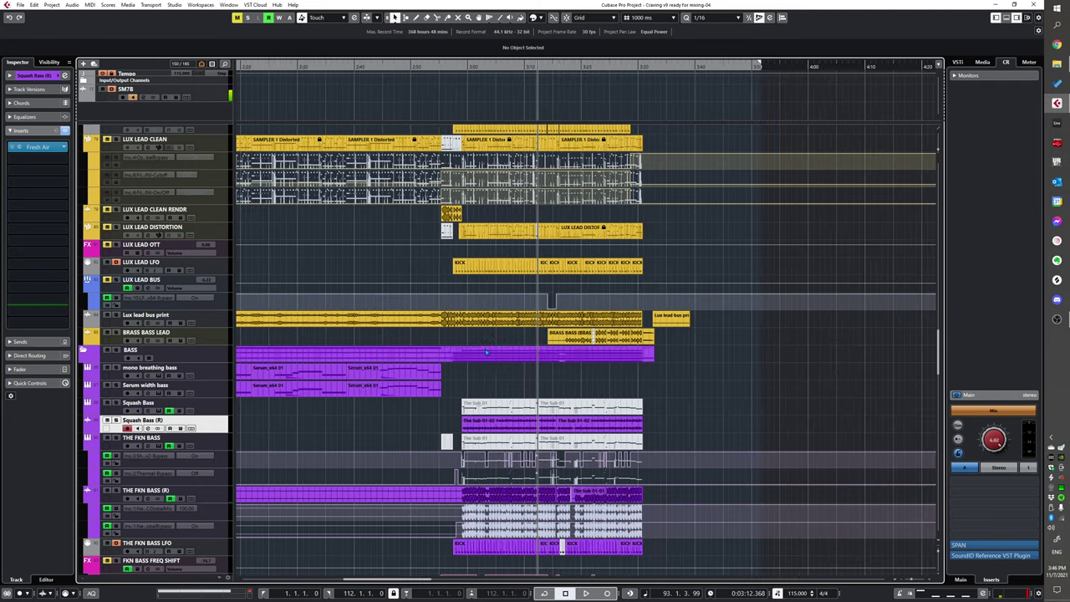
pyautogui.scroll(4, 473, 437)
pyautogui.hscroll(1, 468, 438)
pyautogui.scroll(-2, 460, 439)
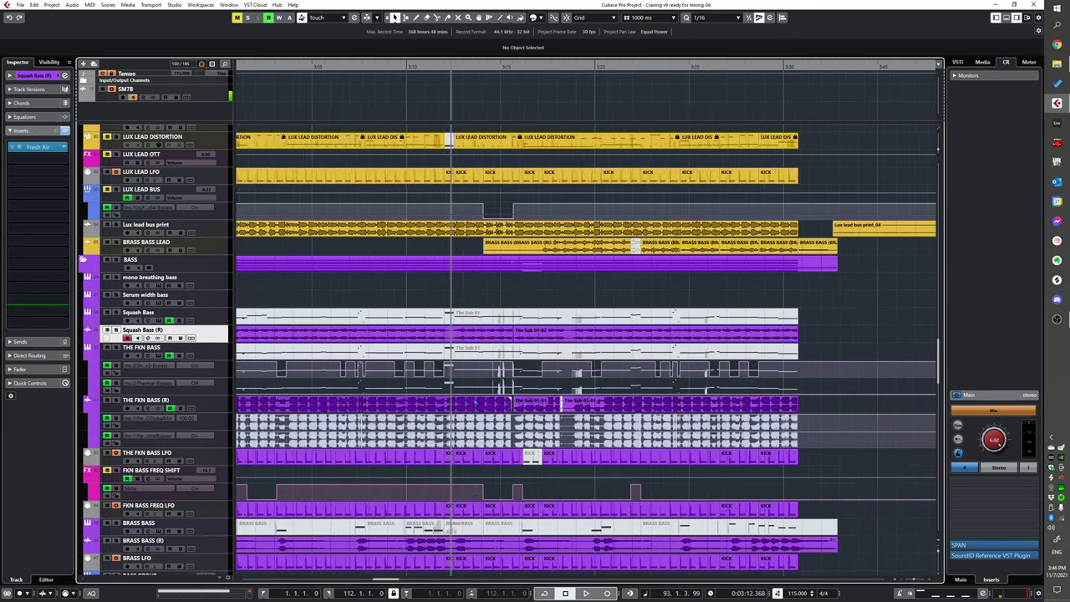
# Step: Examine the drum and FX tracks around the second drop, from the kick and snare layers down to the risers
pyautogui.scroll(-10, 472, 393)
pyautogui.keyDown('ctrl'); pyautogui.scroll(-3, 456, 367); pyautogui.keyUp('ctrl')
pyautogui.scroll(-8, 448, 346)
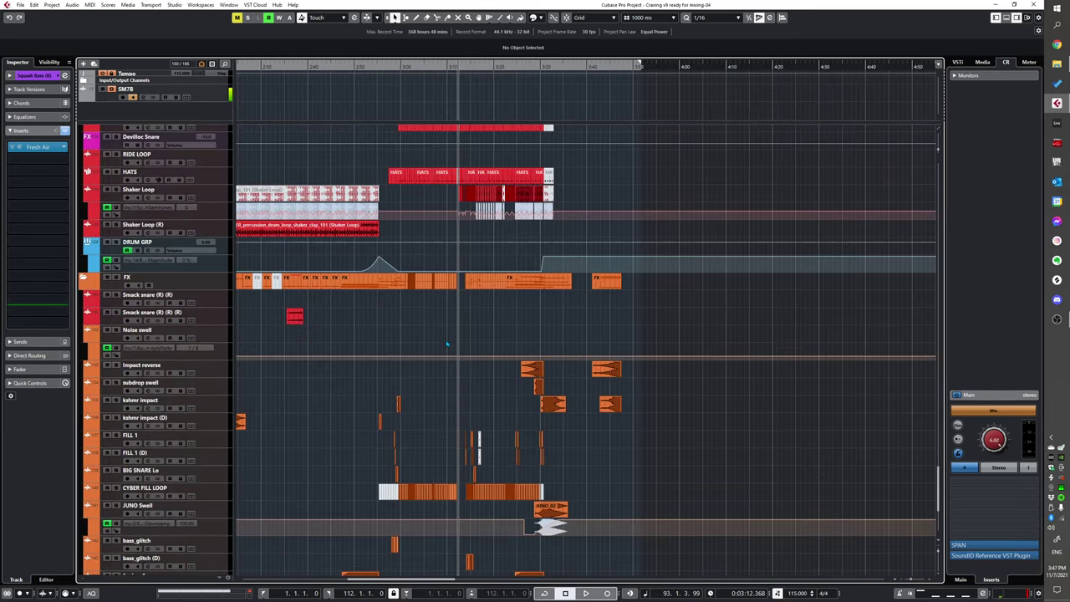
pyautogui.scroll(8, 446, 344)
pyautogui.keyDown('ctrl'); pyautogui.scroll(-2, 468, 351); pyautogui.keyUp('ctrl')
pyautogui.hscroll(-2, 489, 358)
pyautogui.scroll(-3, 497, 359)
pyautogui.scroll(-3, 495, 360)
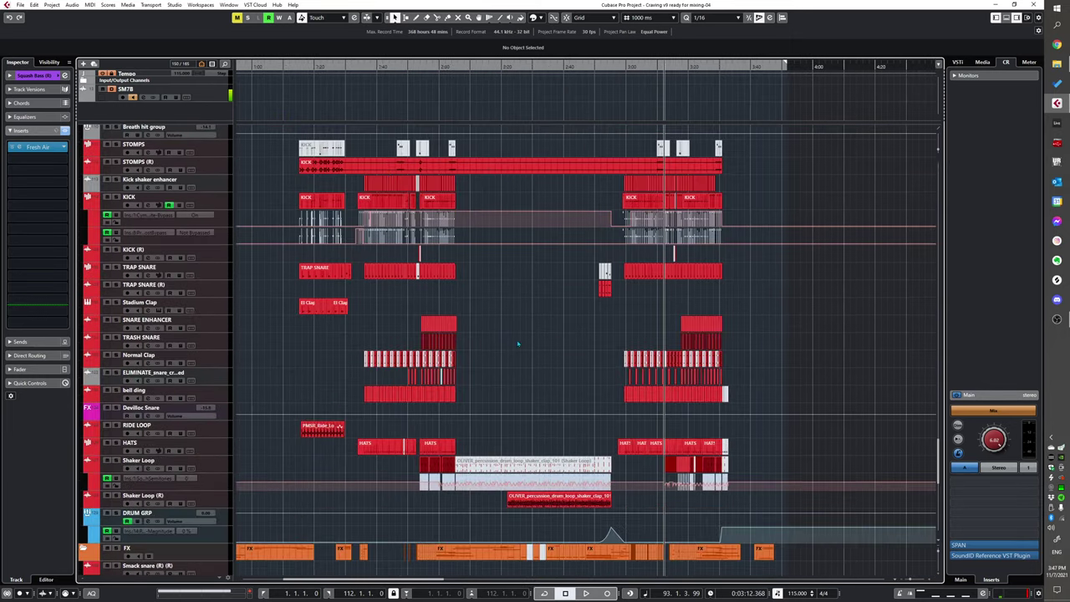
pyautogui.keyDown('ctrl'); pyautogui.scroll(6, 477, 368); pyautogui.keyUp('ctrl')
pyautogui.scroll(-10, 452, 375)
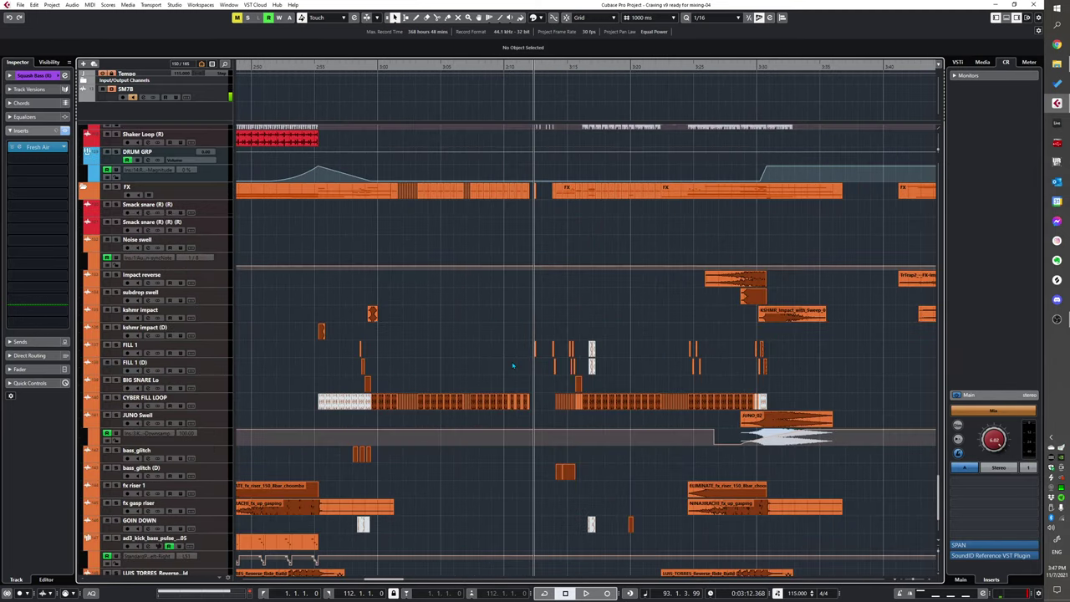
# Step: Compare the drum, shaker, fill and impact clips of the second drop with those of the preceding sections
pyautogui.scroll(5, 496, 351)
pyautogui.scroll(5, 496, 350)
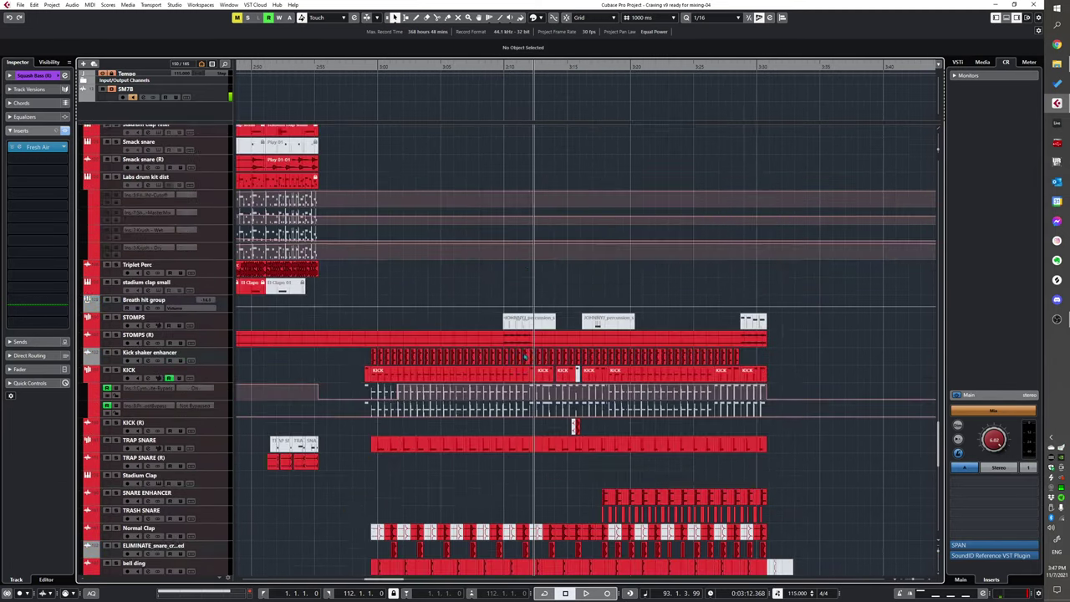
pyautogui.scroll(-2, 519, 349)
pyautogui.keyDown('ctrl'); pyautogui.scroll(-3, 518, 347); pyautogui.keyUp('ctrl')
pyautogui.hscroll(-2, 513, 342)
pyautogui.scroll(-4, 499, 346)
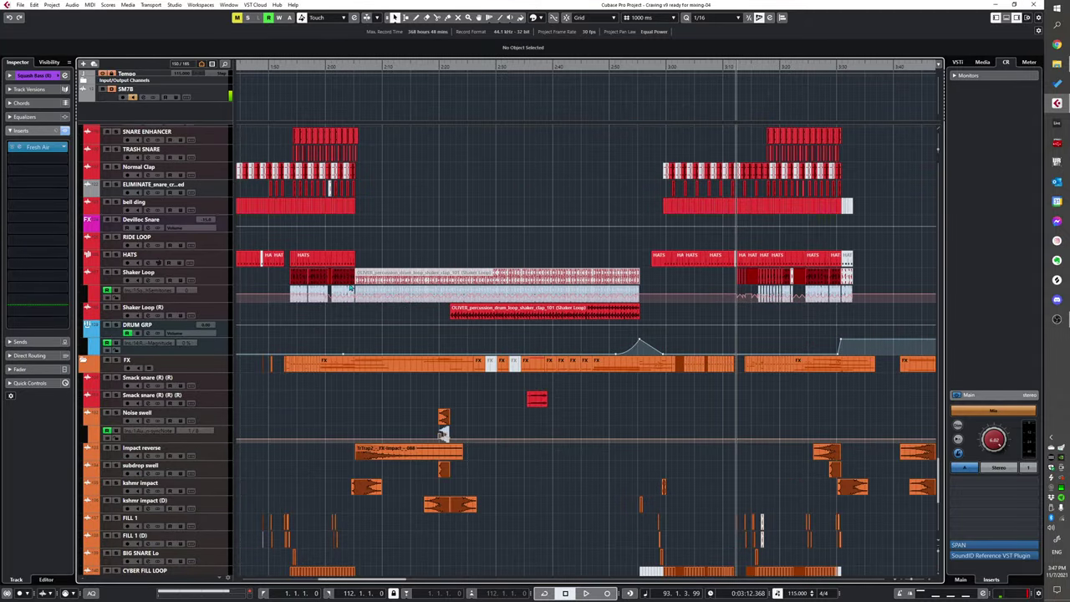
pyautogui.scroll(-5, 366, 271)
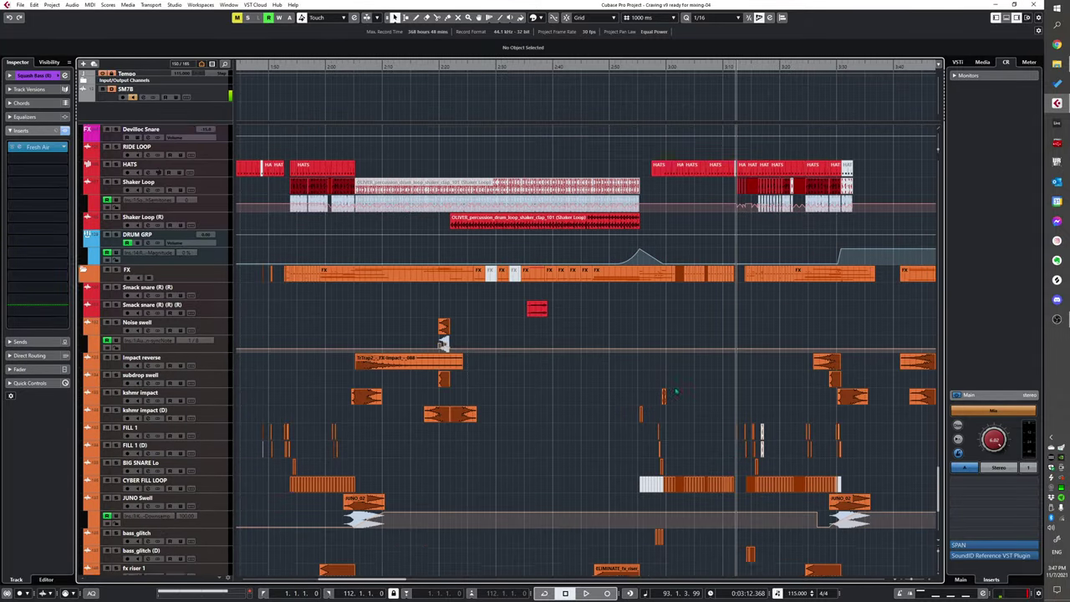
pyautogui.scroll(8, 706, 388)
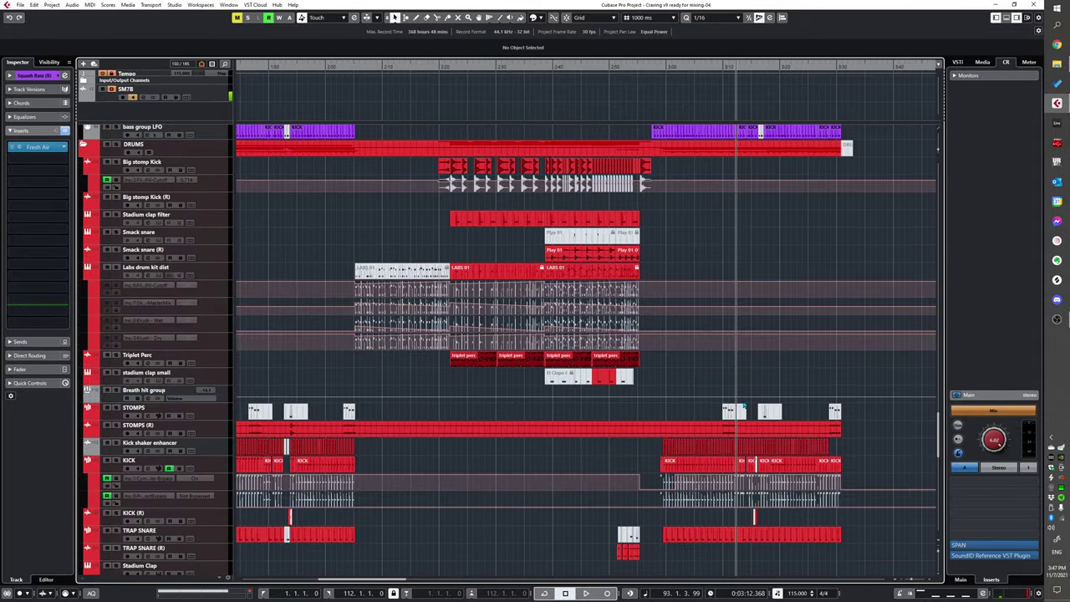
# Step: Examine the LUX LEAD and CHILD CHOIR clips close up in the second half of the second drop
pyautogui.keyDown('ctrl'); pyautogui.scroll(3, 752, 393); pyautogui.keyUp('ctrl')
pyautogui.hscroll(2, 635, 400)
pyautogui.scroll(4, 584, 405)
pyautogui.scroll(5, 584, 404)
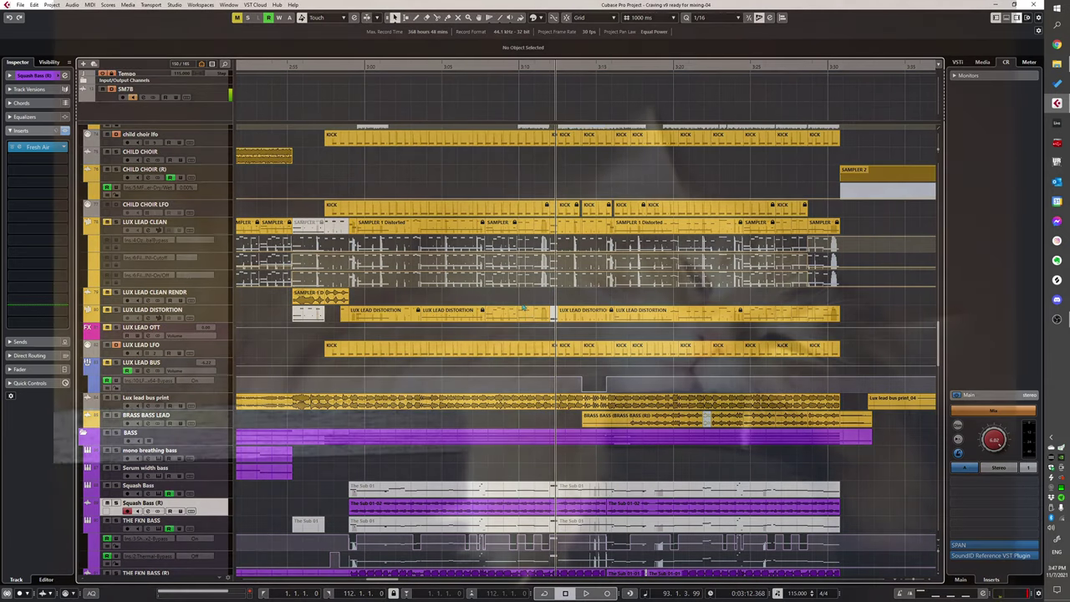
pyautogui.scroll(2, 560, 369)
pyautogui.scroll(-1, 417, 304)
pyautogui.scroll(-2, 440, 303)
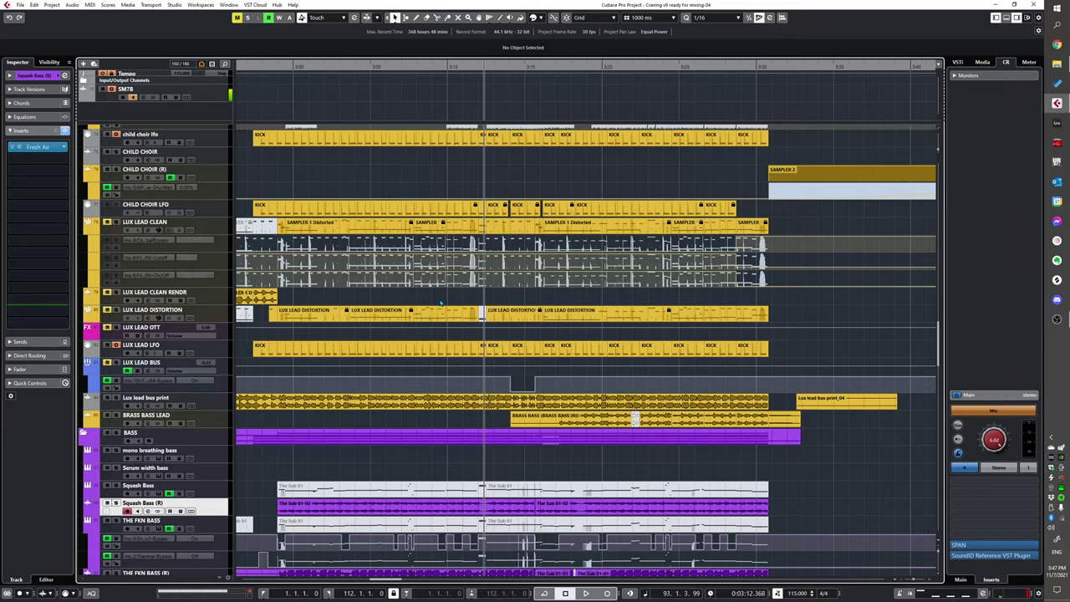
pyautogui.scroll(4, 555, 307)
pyautogui.scroll(-1, 512, 326)
pyautogui.scroll(4, 488, 356)
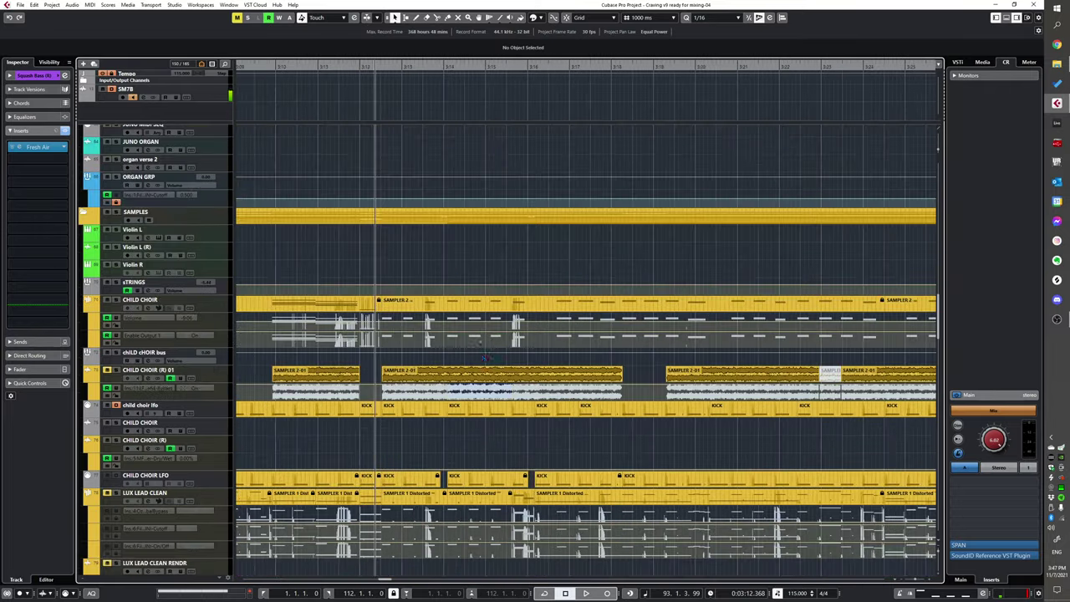
# Step: Survey the second drop's arrangement from the VOCALS folder through choir, keys, samples and bass to the drums and FX
pyautogui.scroll(8, 480, 351)
pyautogui.scroll(-3, 476, 343)
pyautogui.scroll(1, 490, 328)
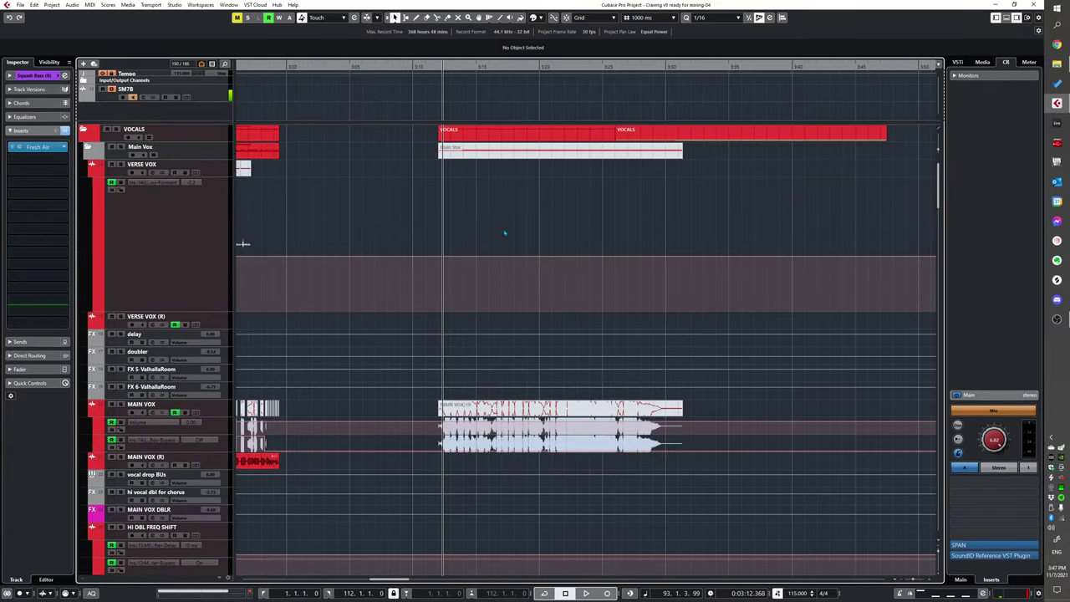
pyautogui.scroll(-10, 504, 233)
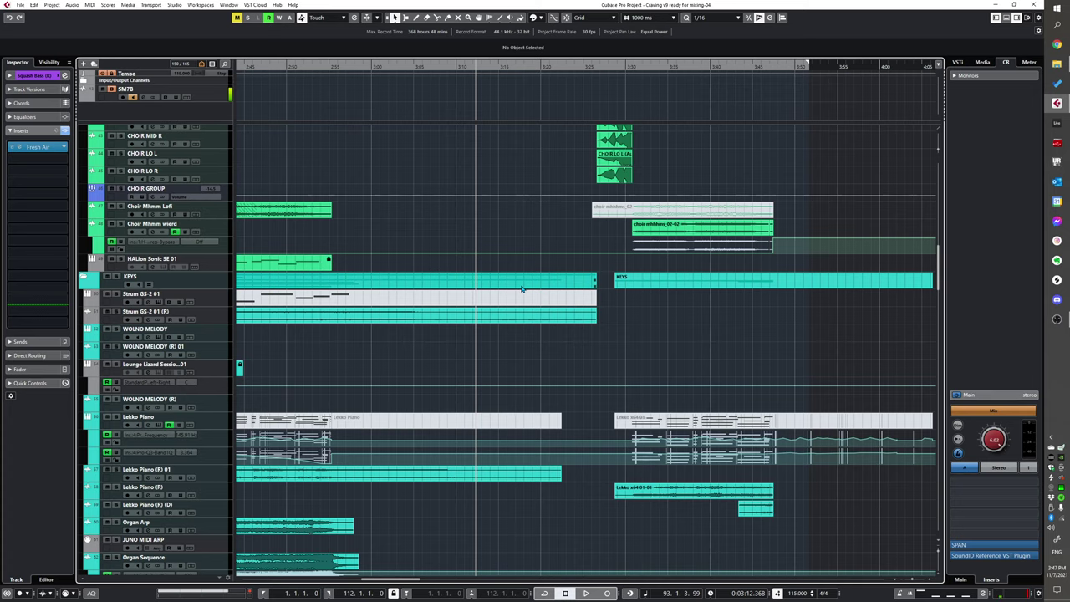
pyautogui.scroll(-3, 523, 285)
pyautogui.scroll(-15, 524, 282)
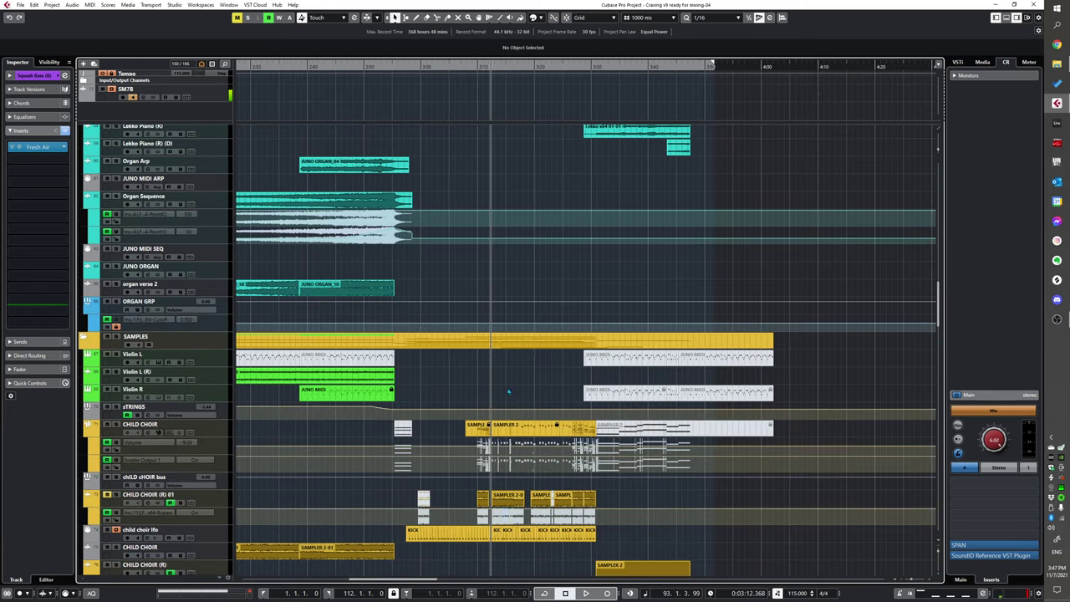
pyautogui.scroll(-15, 524, 354)
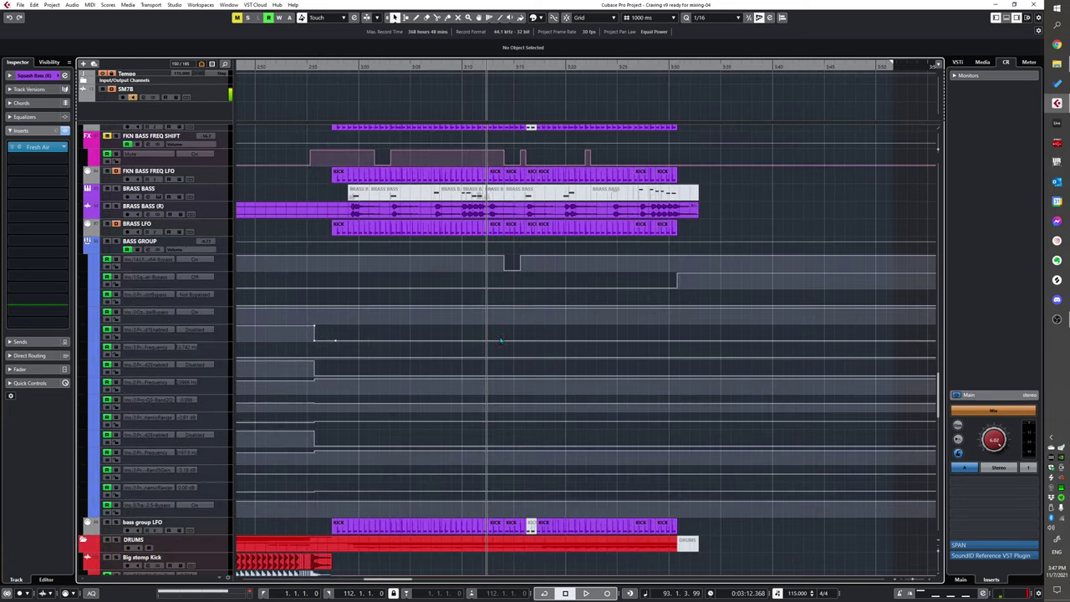
pyautogui.scroll(-12, 539, 301)
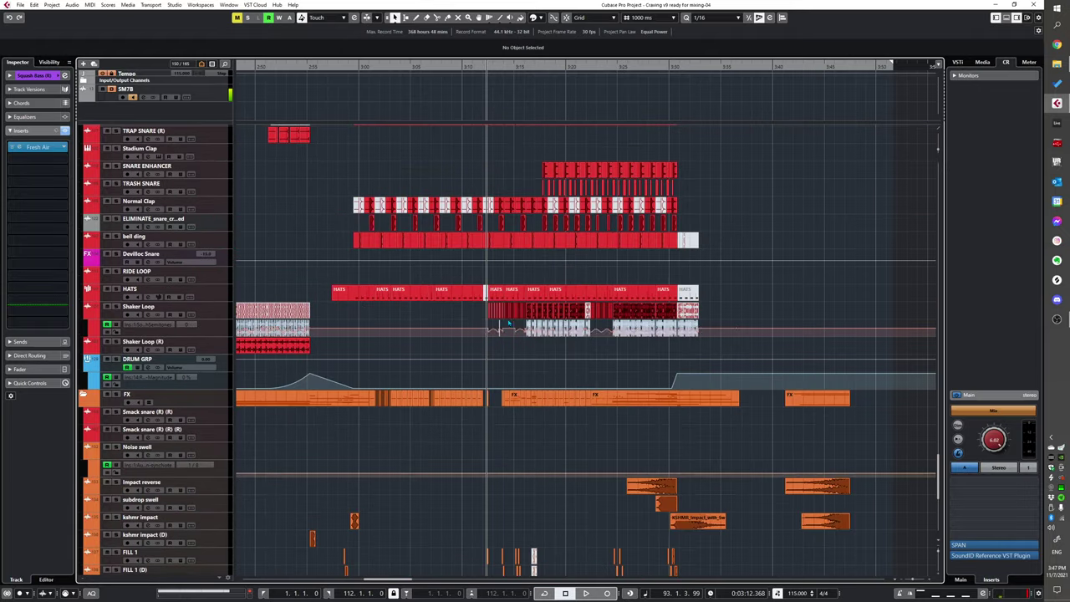
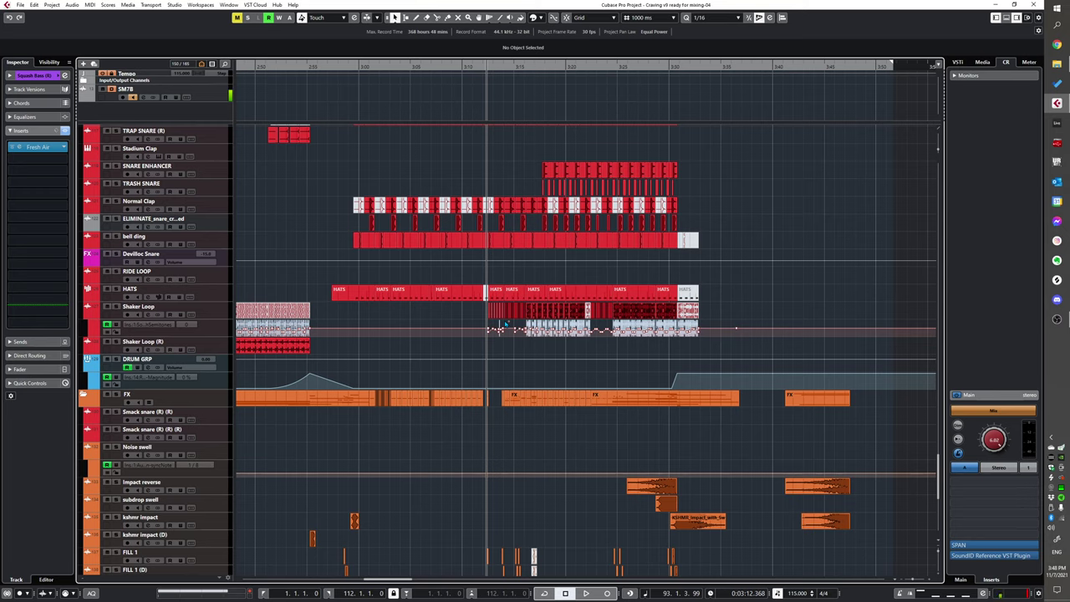
# Step: Examine the BASS tracks of the second drop together with the CHILD CHOIR, LUX LEAD and BRASS BASS LEAD clips
pyautogui.scroll(5, 504, 323)
pyautogui.scroll(4, 527, 306)
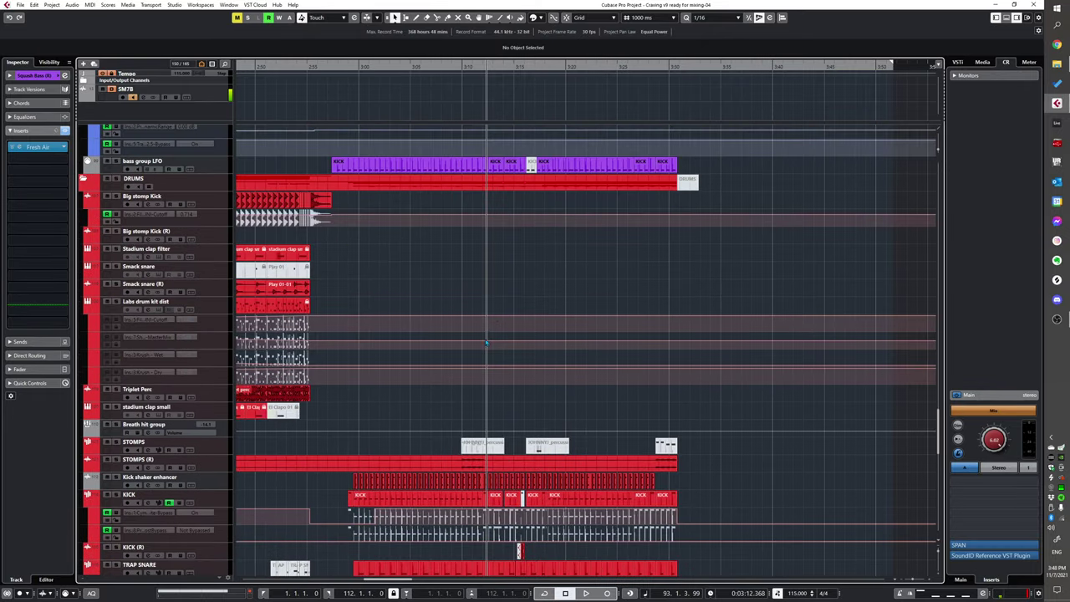
pyautogui.scroll(5, 472, 317)
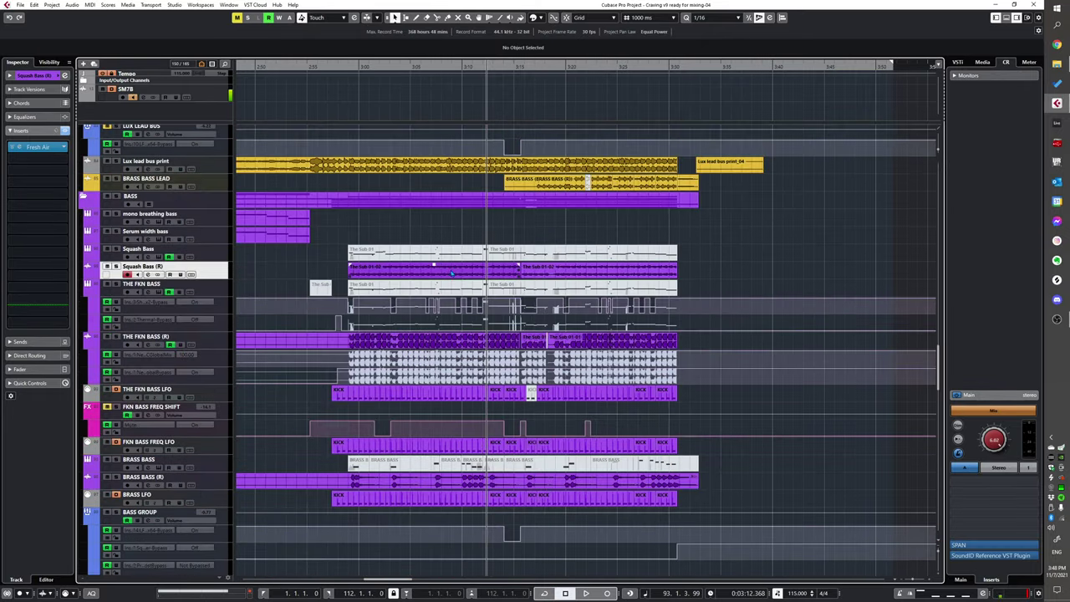
pyautogui.scroll(-3, 468, 276)
pyautogui.scroll(10, 501, 293)
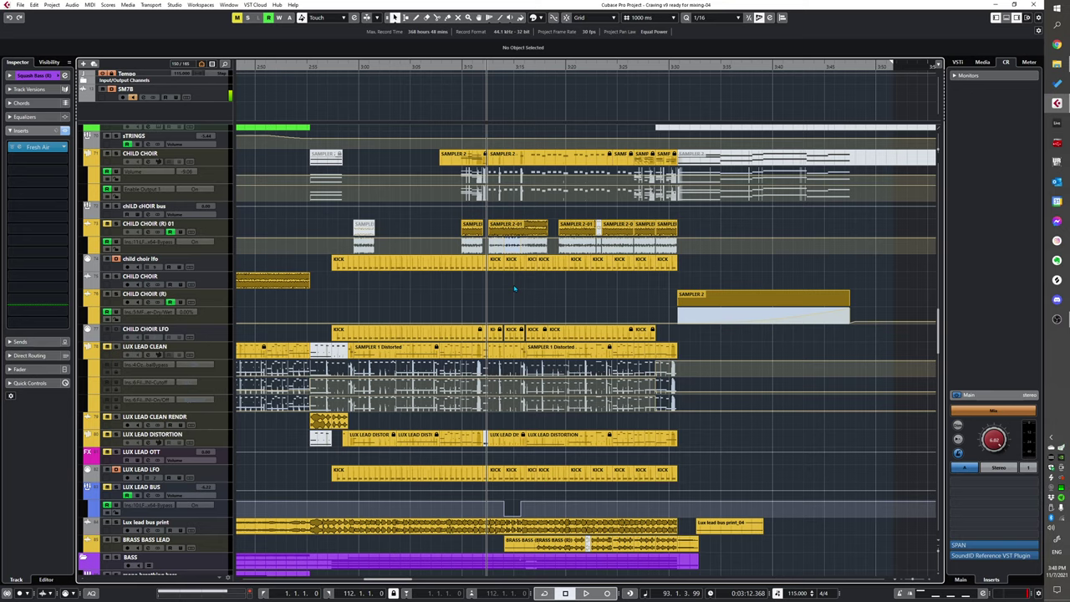
pyautogui.scroll(-5, 514, 289)
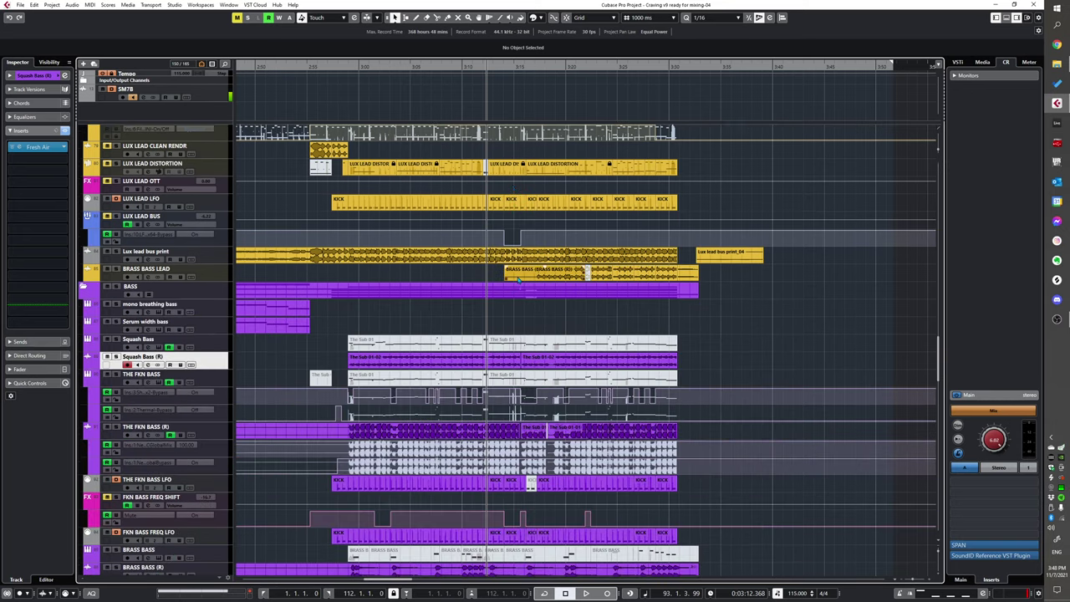
pyautogui.scroll(-3, 493, 272)
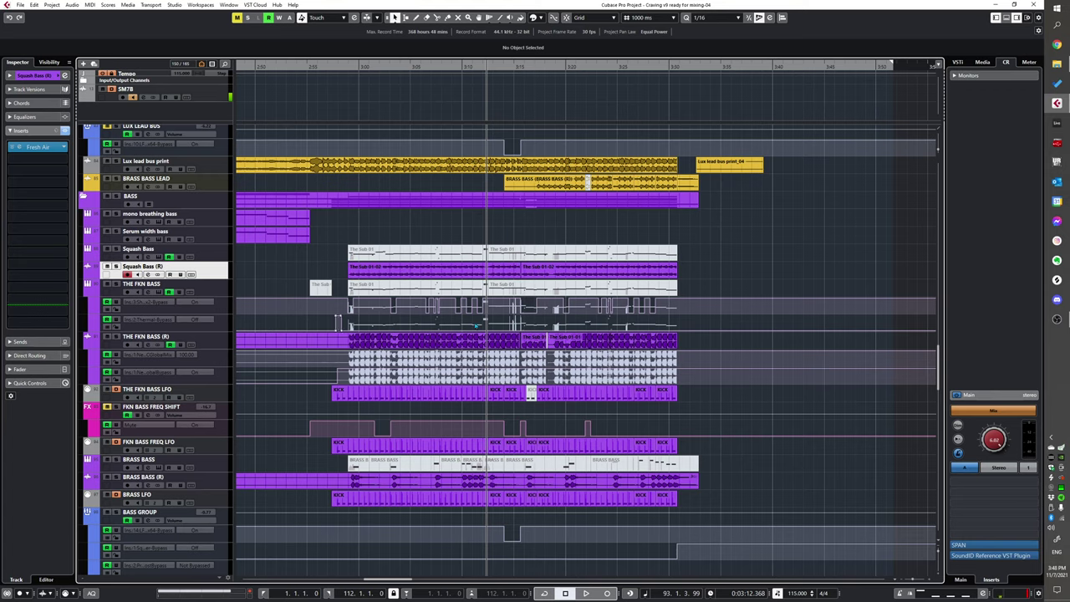
pyautogui.scroll(5, 538, 290)
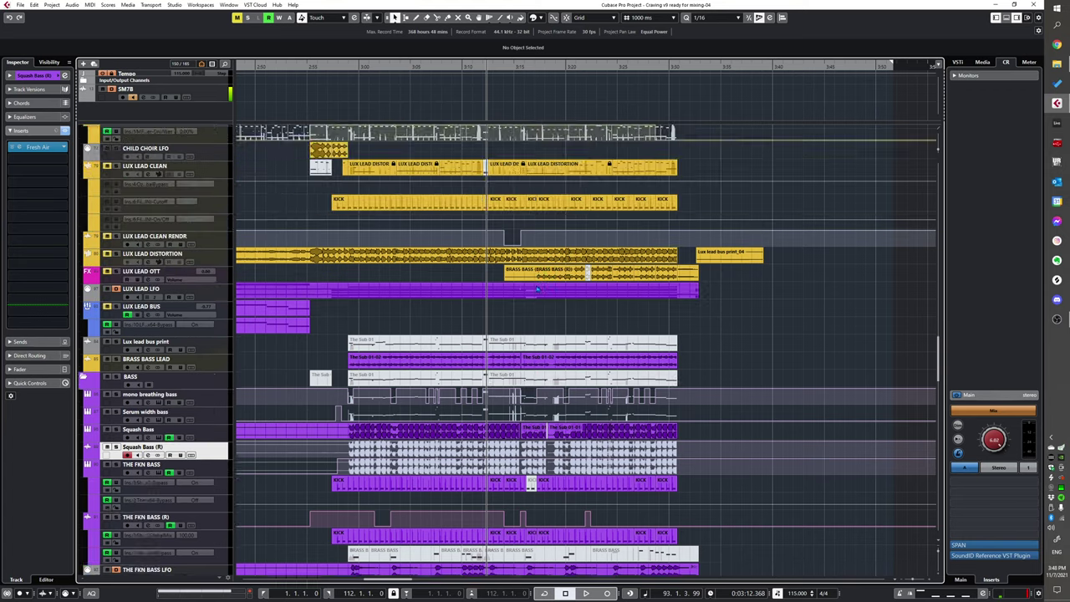
pyautogui.scroll(2, 537, 293)
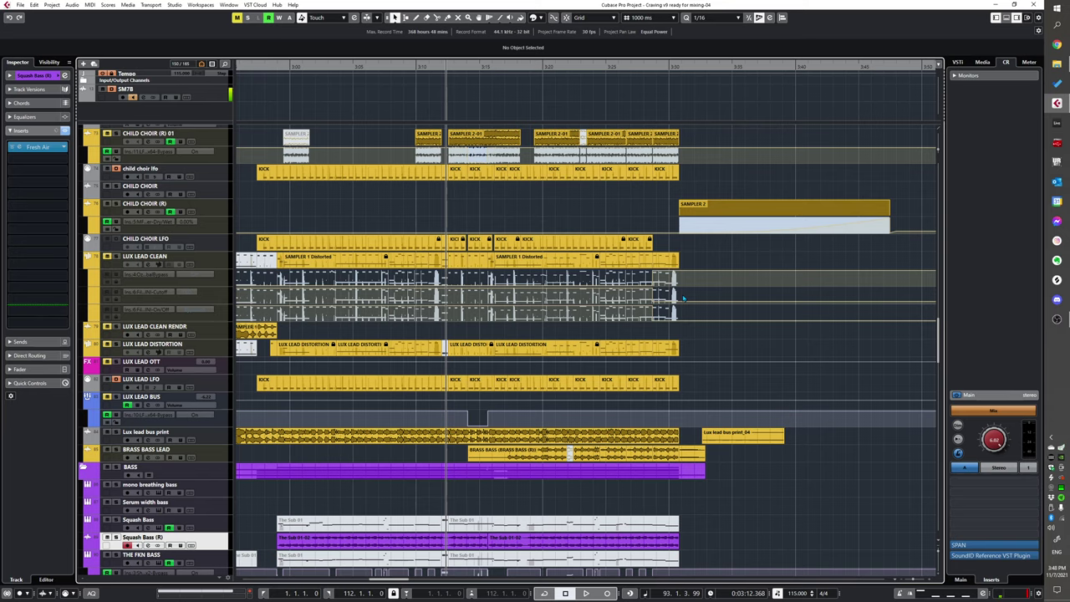
# Step: Survey the second drop's samples, keys and choir tracks up to the MAIN VOX clip in the VOCALS folder
pyautogui.scroll(10, 479, 383)
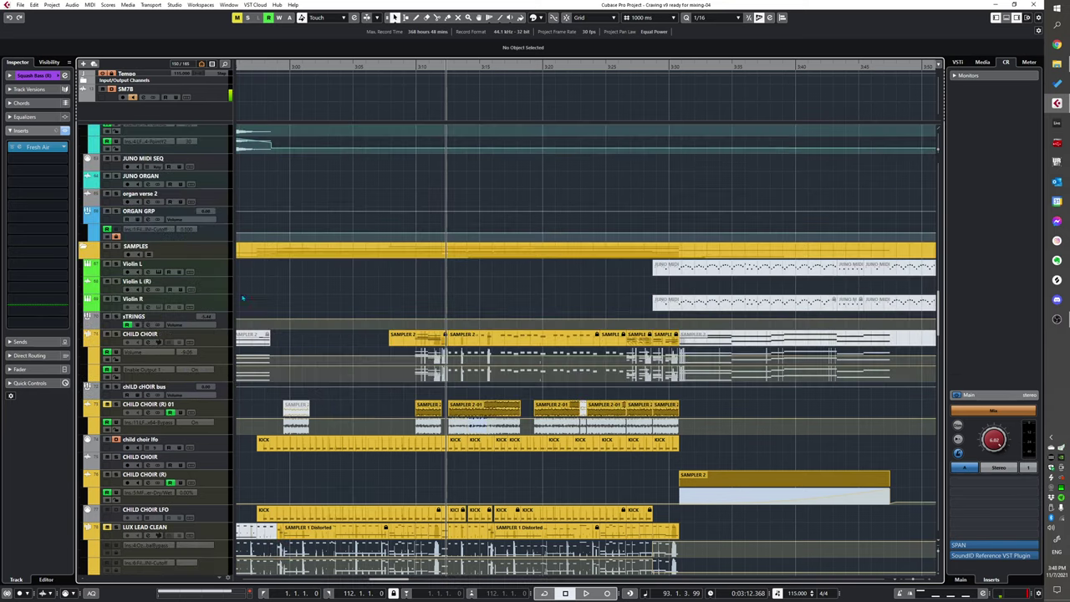
pyautogui.scroll(2, 473, 375)
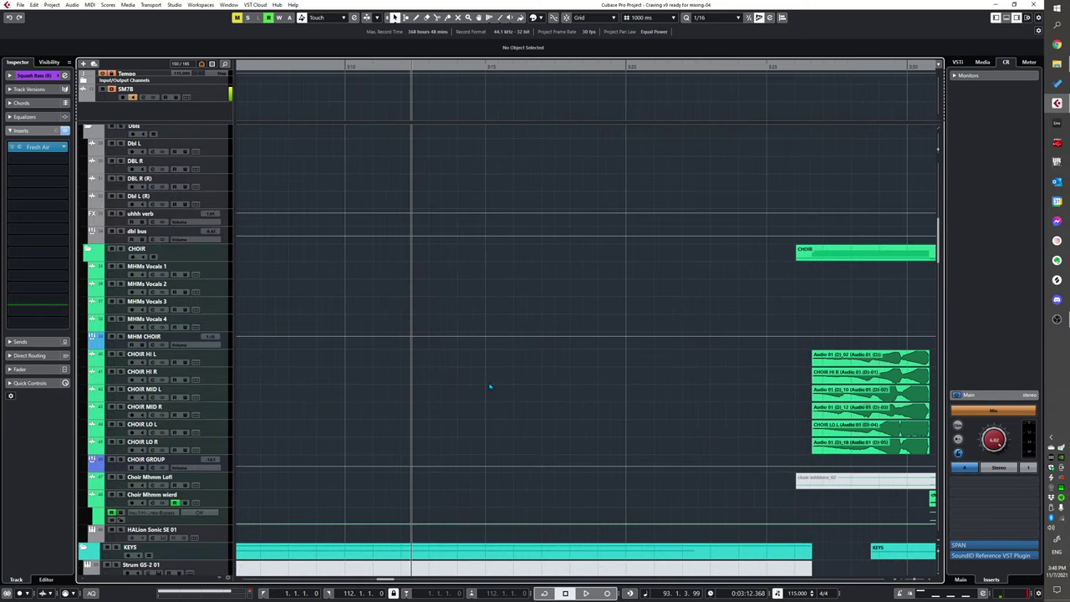
pyautogui.scroll(-3, 463, 384)
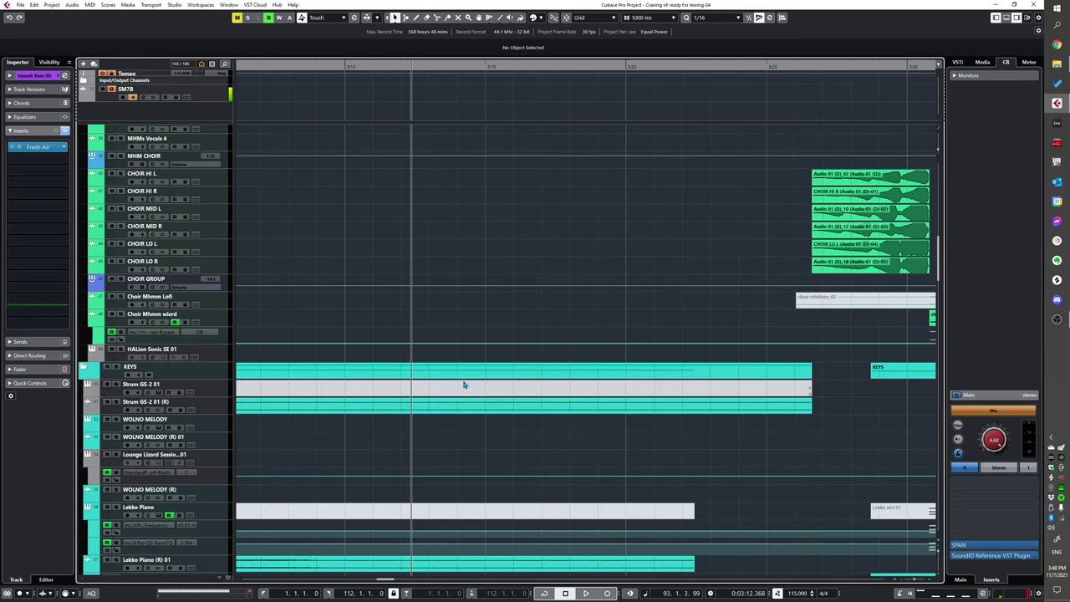
pyautogui.scroll(-2, 463, 386)
pyautogui.scroll(-3, 466, 386)
pyautogui.scroll(6, 493, 351)
pyautogui.scroll(-2, 495, 336)
pyautogui.scroll(6, 495, 336)
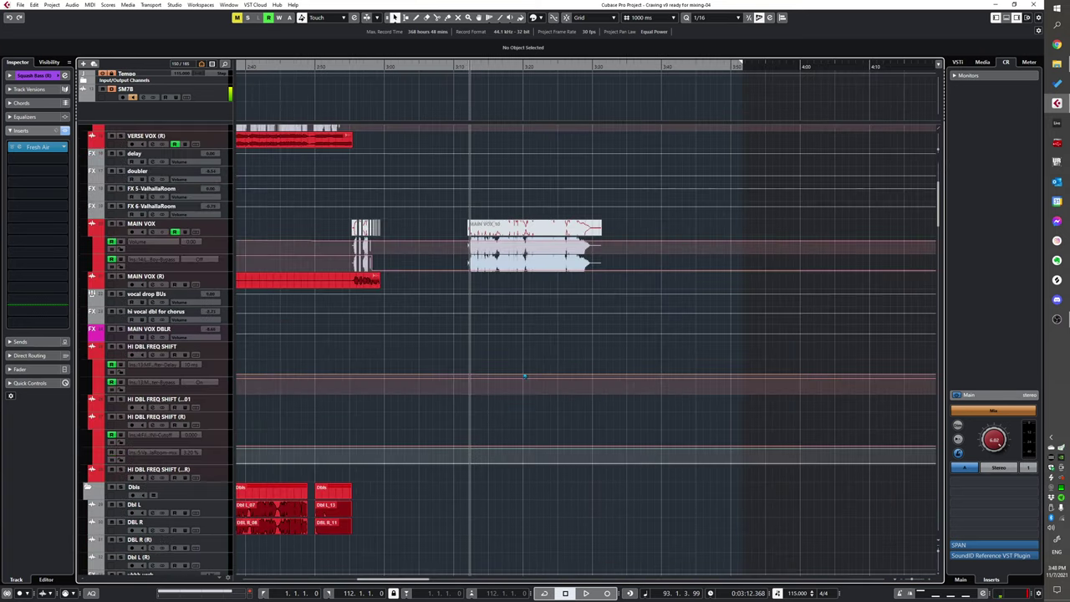
pyautogui.scroll(3, 496, 368)
pyautogui.scroll(-3, 455, 212)
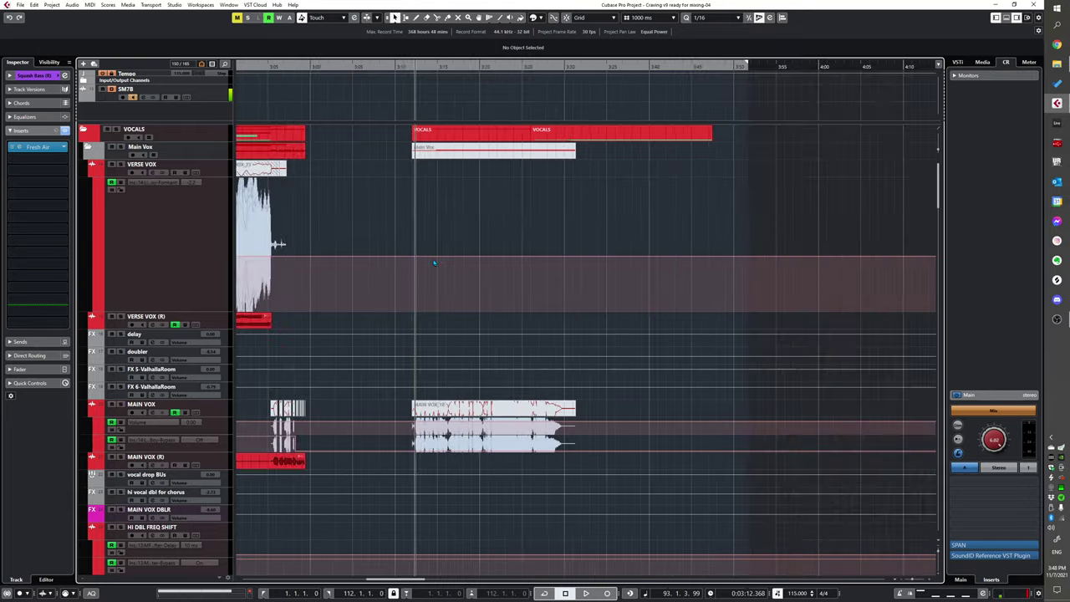
# Step: Play the second drop from around bar 92 while following the CHILD CHOIR and LUX LEAD clips
pyautogui.scroll(-6, 453, 281)
pyautogui.scroll(4, 516, 261)
pyautogui.scroll(-5, 516, 261)
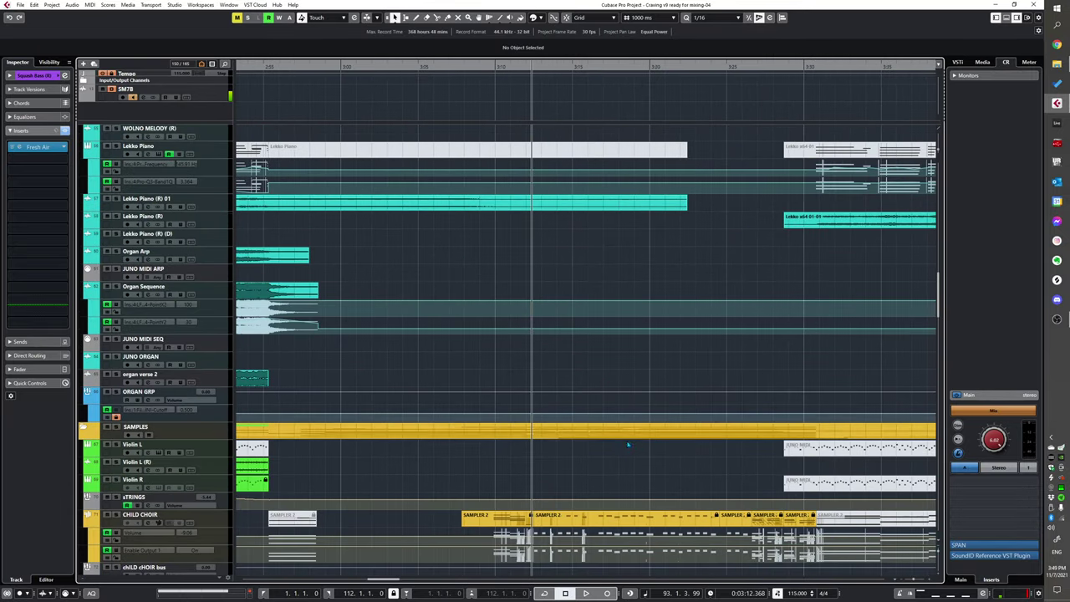
pyautogui.scroll(-2, 625, 418)
pyautogui.scroll(-8, 652, 388)
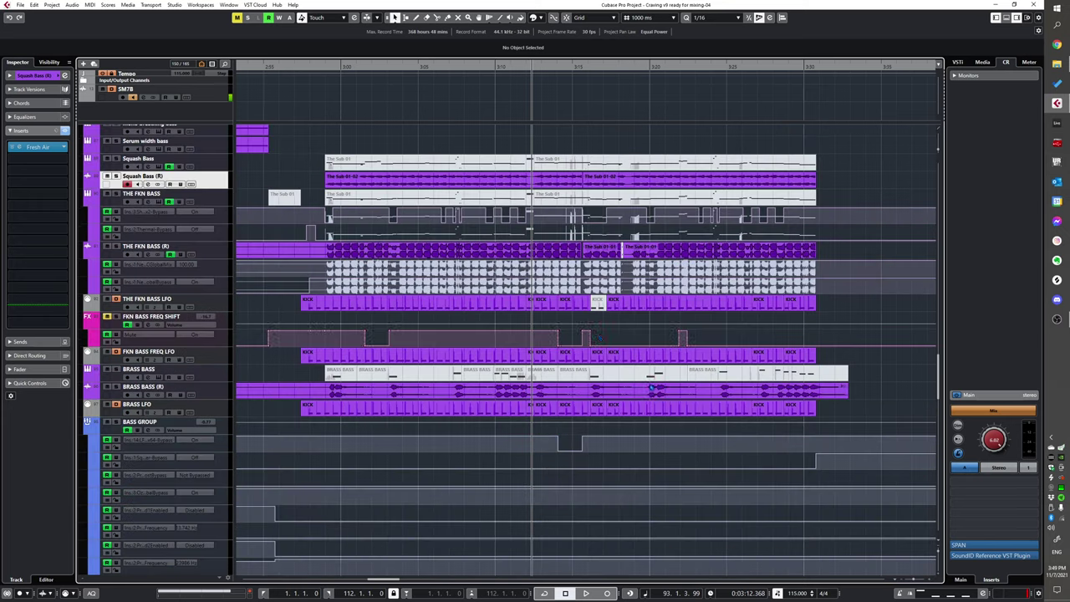
pyautogui.click(607, 336)
pyautogui.scroll(4, 585, 326)
pyautogui.click(549, 221)
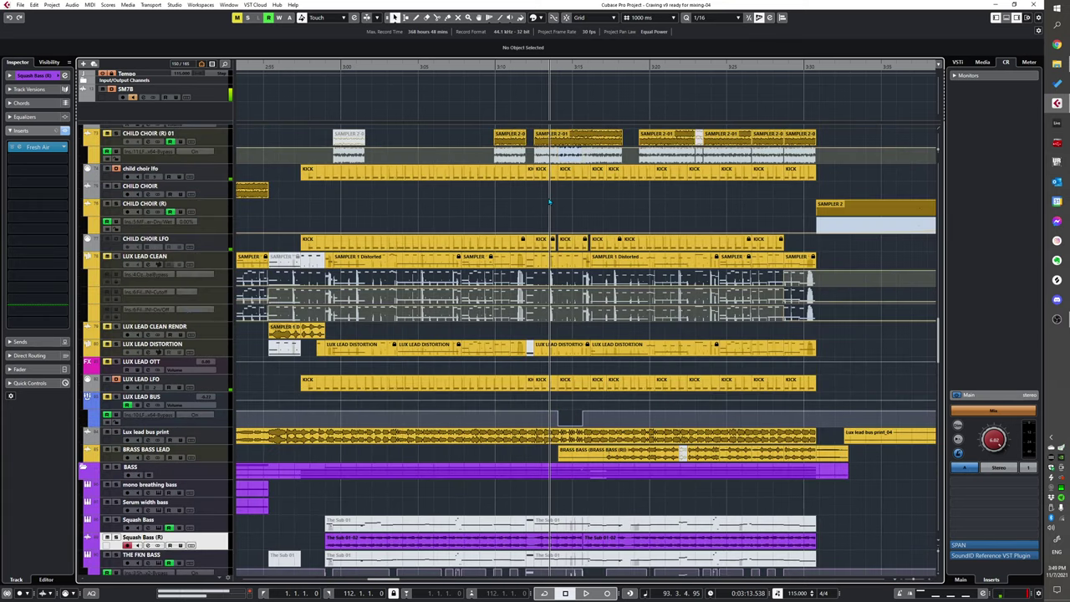
pyautogui.scroll(4, 554, 330)
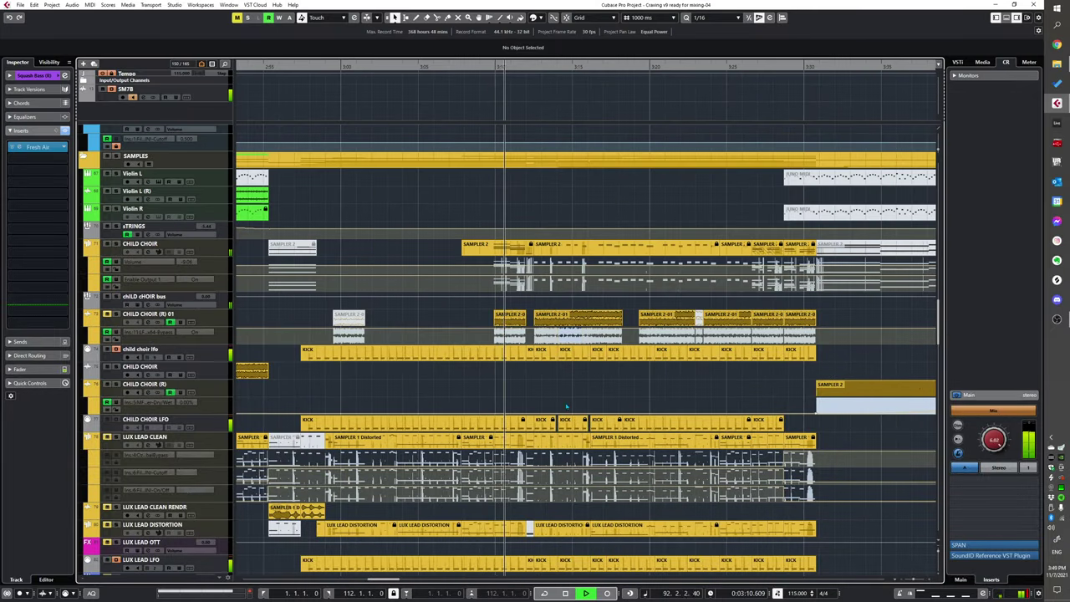
pyautogui.scroll(-2, 562, 379)
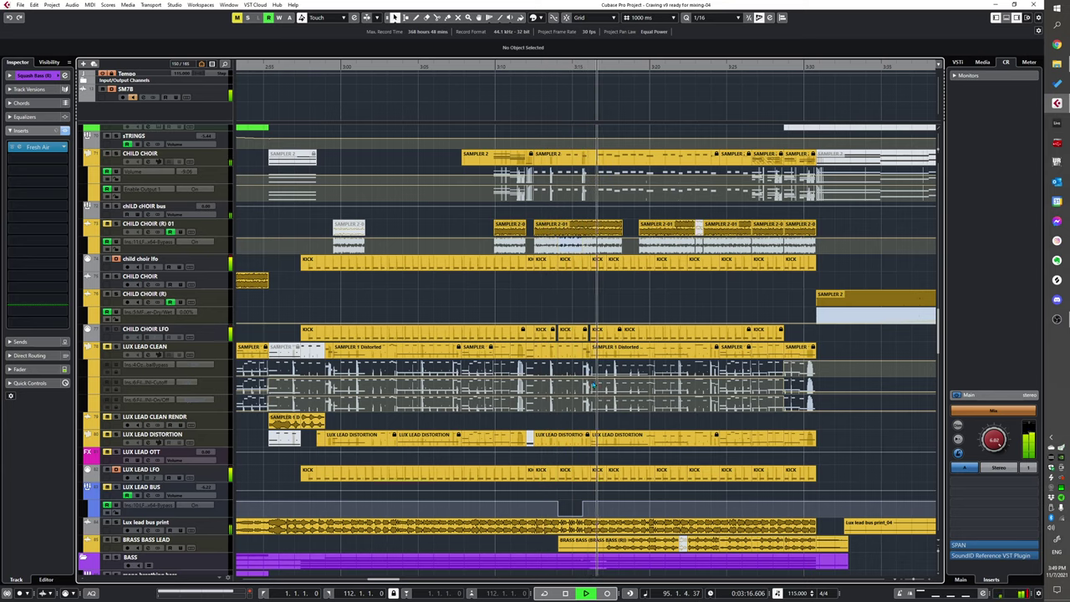
# Step: Inspect the bass group, kick, snare, shaker and FX fill tracks around bar 95 of the second drop
pyautogui.scroll(-6, 585, 247)
pyautogui.scroll(-10, 585, 247)
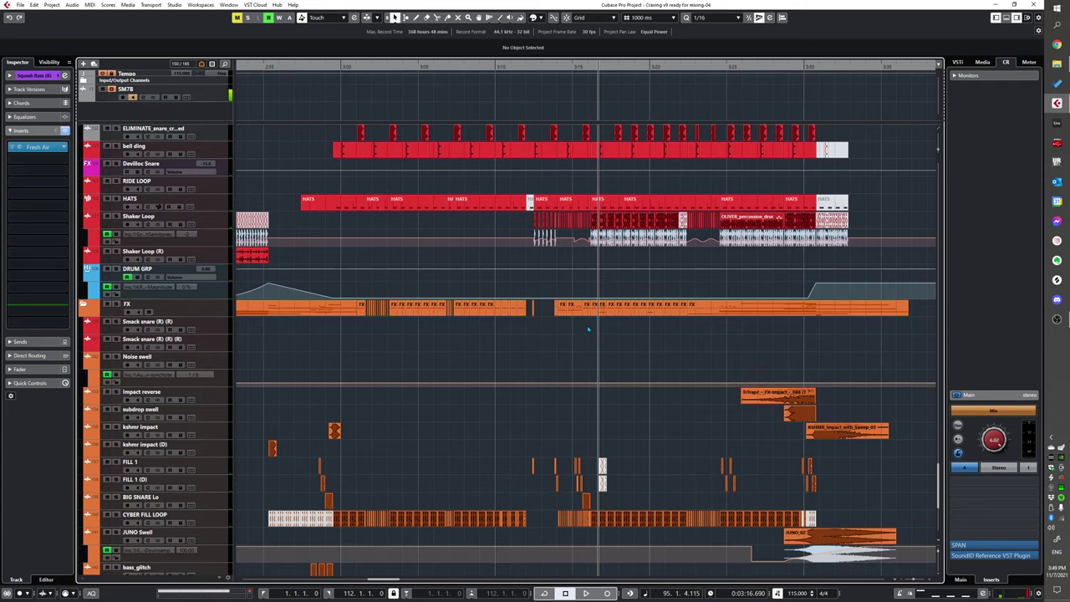
pyautogui.scroll(-4, 587, 330)
pyautogui.scroll(12, 589, 339)
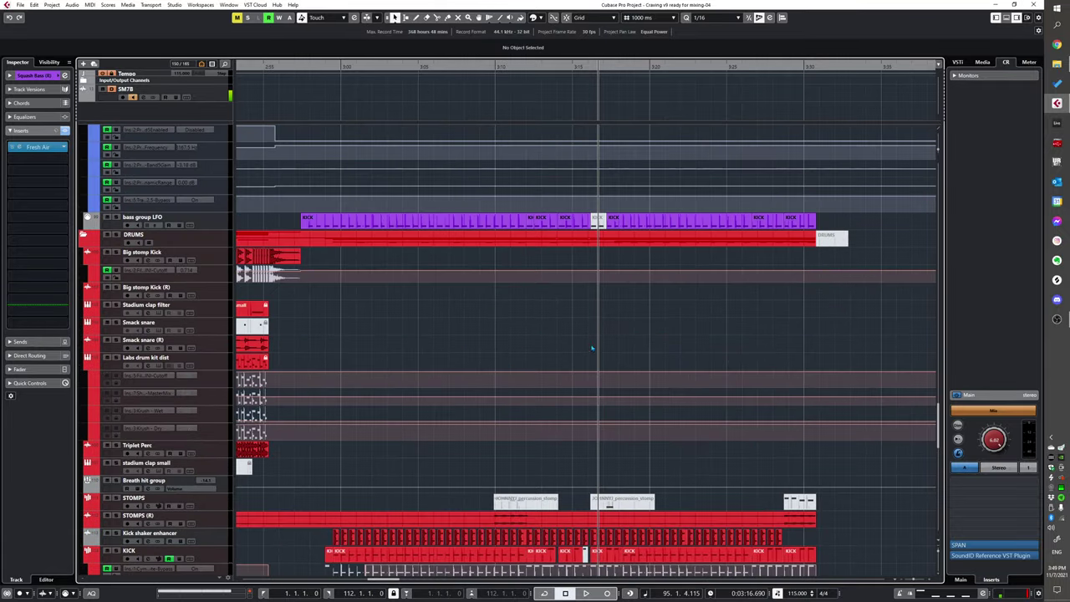
pyautogui.scroll(8, 592, 348)
pyautogui.scroll(-6, 585, 343)
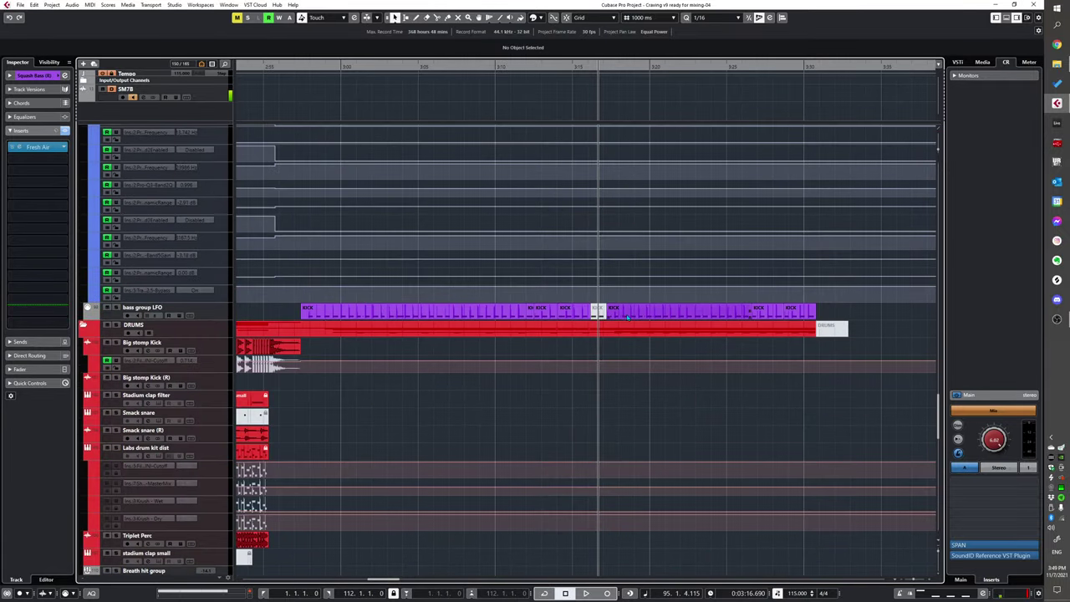
pyautogui.scroll(-8, 577, 356)
pyautogui.scroll(3, 588, 368)
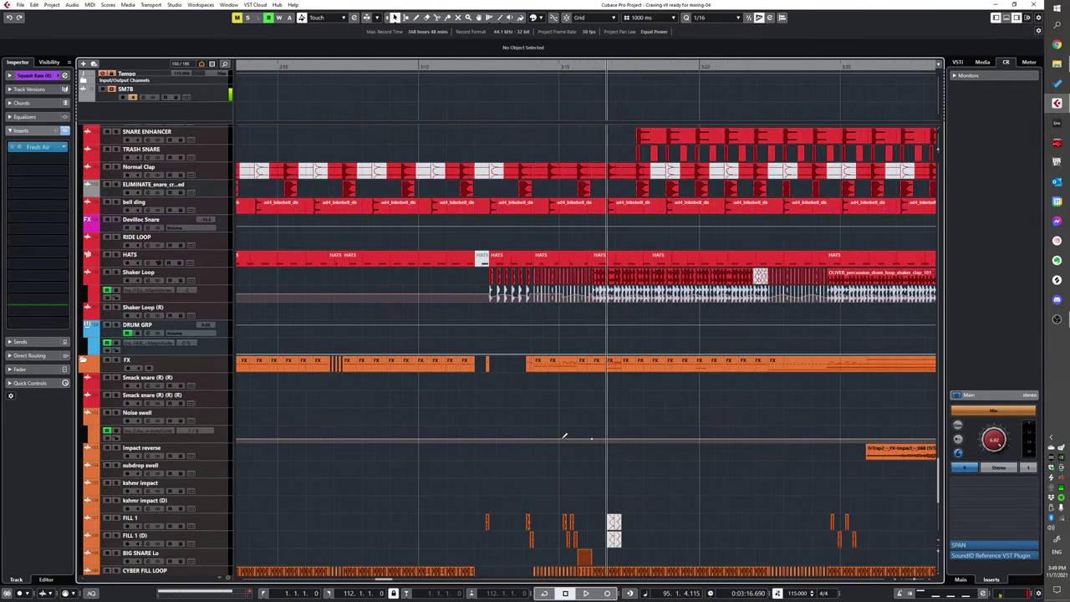
pyautogui.scroll(2, 564, 436)
pyautogui.scroll(6, 564, 435)
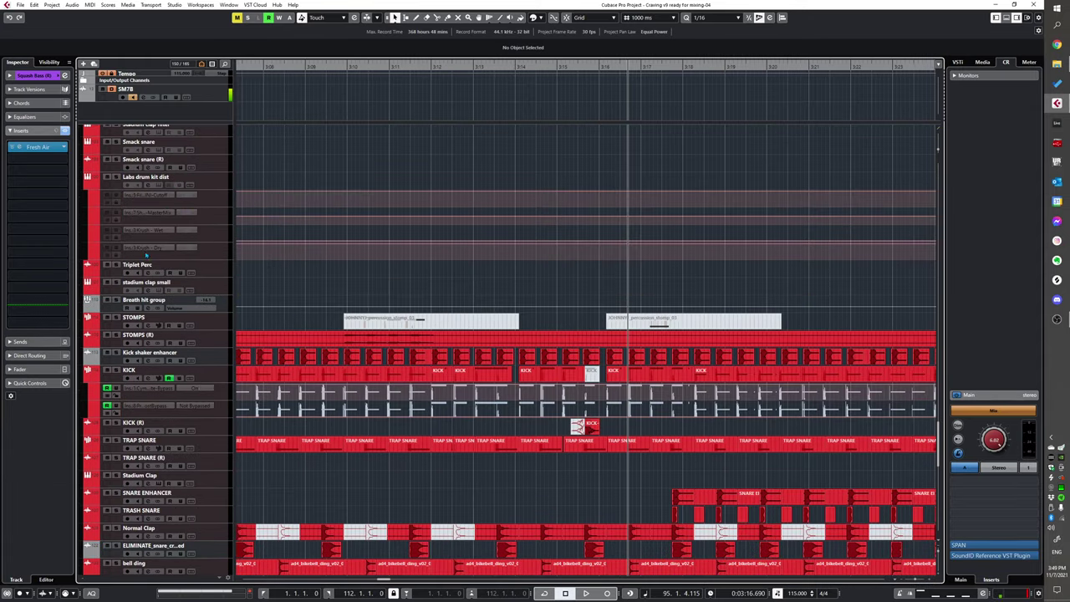
# Step: Solo the DRUMS and FX folders and play them together from about bar 93
pyautogui.scroll(8, 396, 306)
pyautogui.scroll(-14, 660, 345)
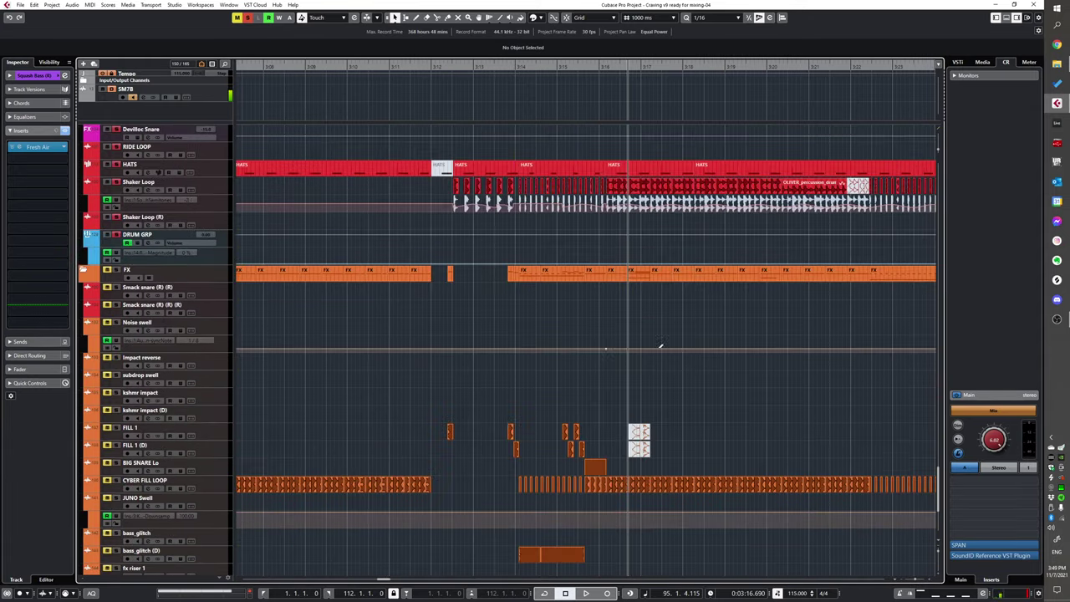
pyautogui.scroll(-2, 512, 341)
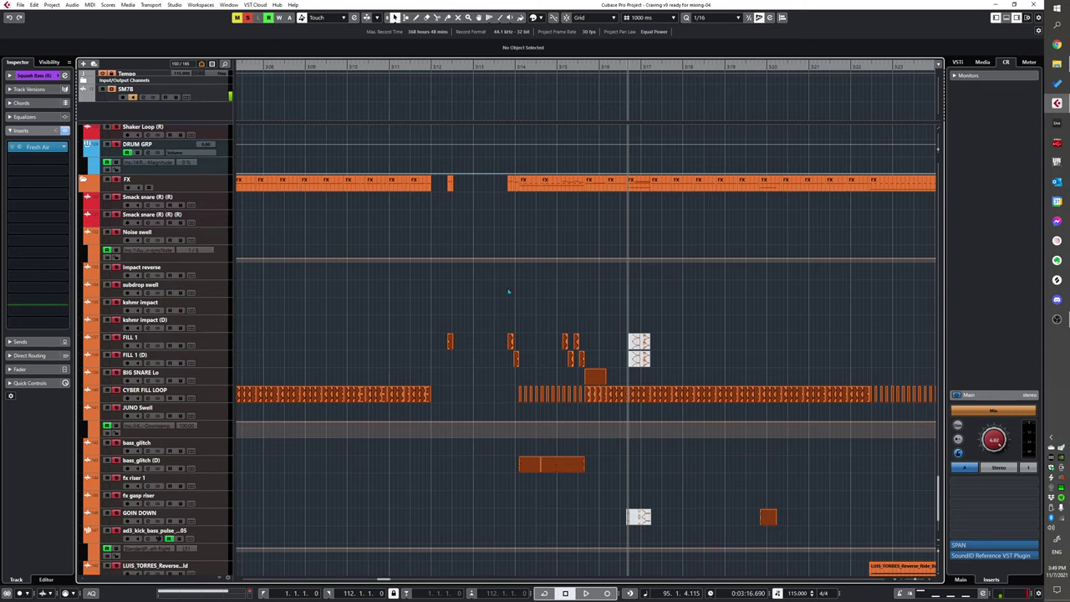
pyautogui.click(462, 282)
pyautogui.press('space')
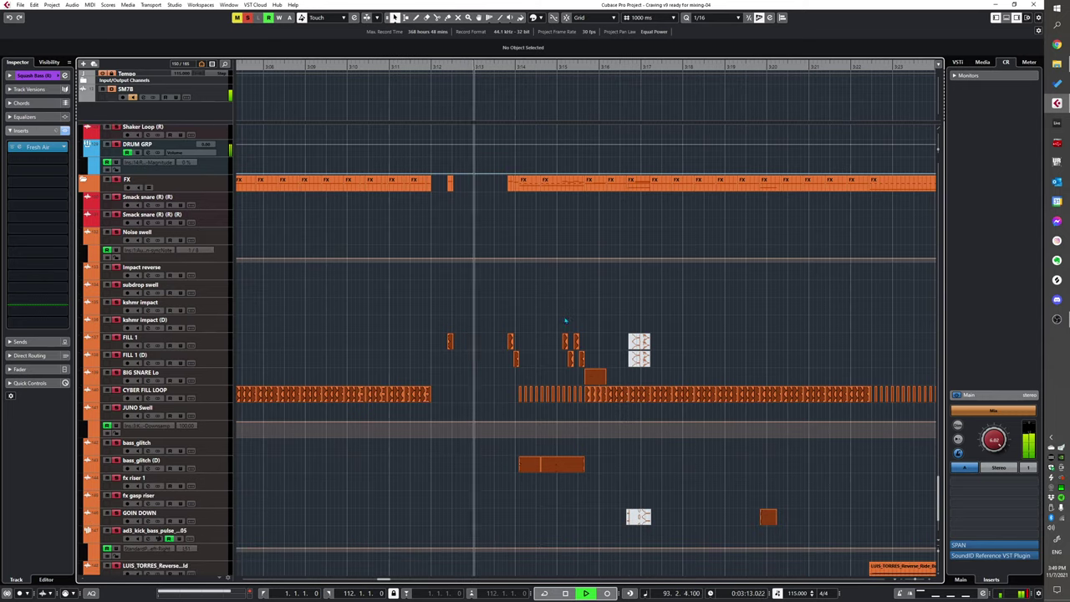
pyautogui.scroll(3, 577, 315)
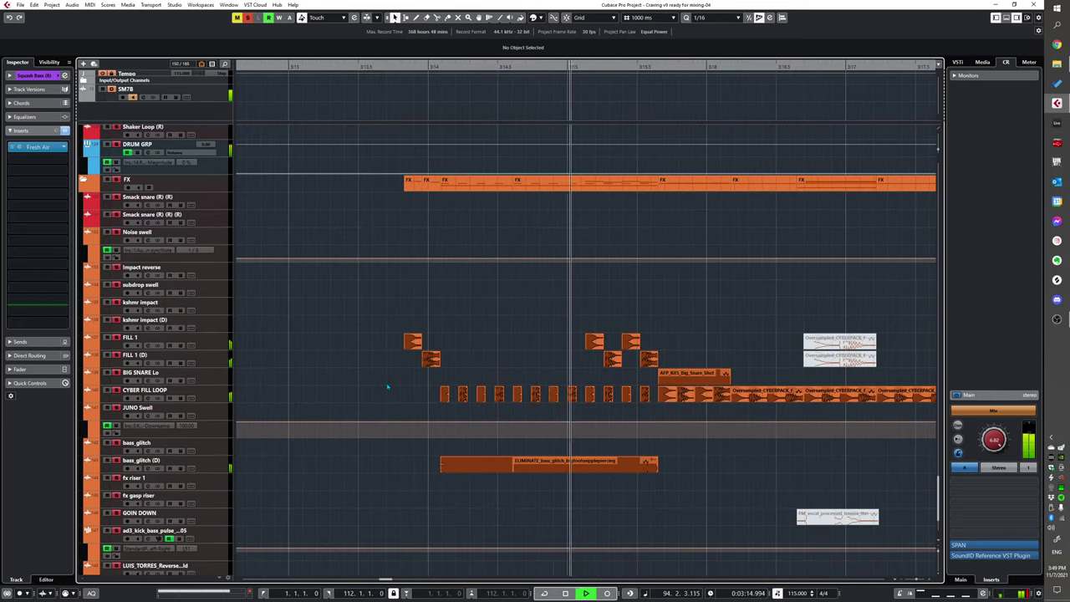
pyautogui.press('space')
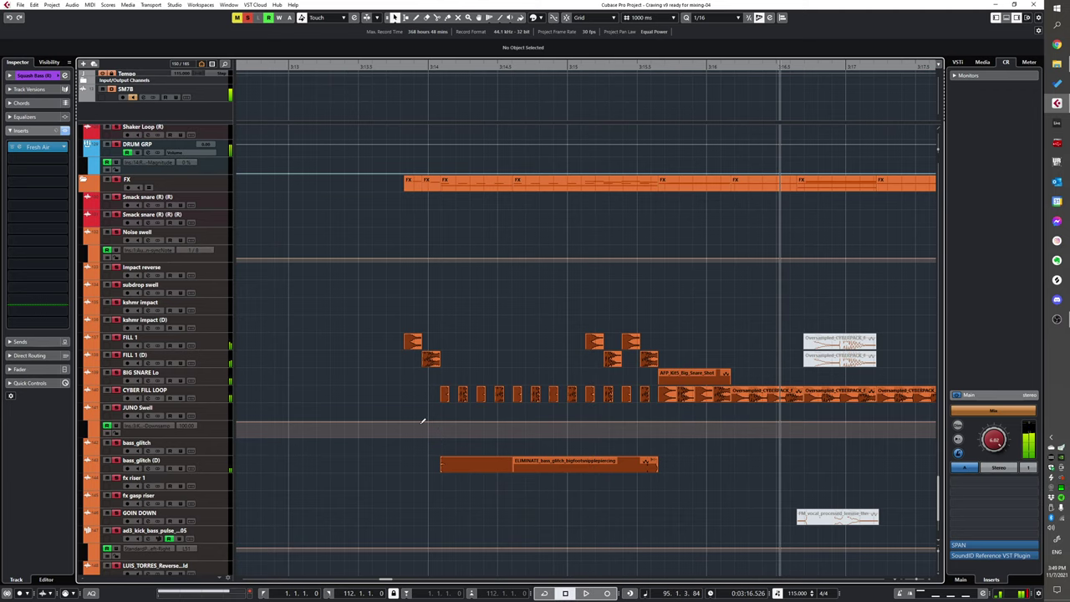
# Step: Solo the bass_glitch (D) track and play its clip from about bar 93
pyautogui.scroll(5, 423, 418)
pyautogui.scroll(-5, 370, 496)
pyautogui.click(213, 399)
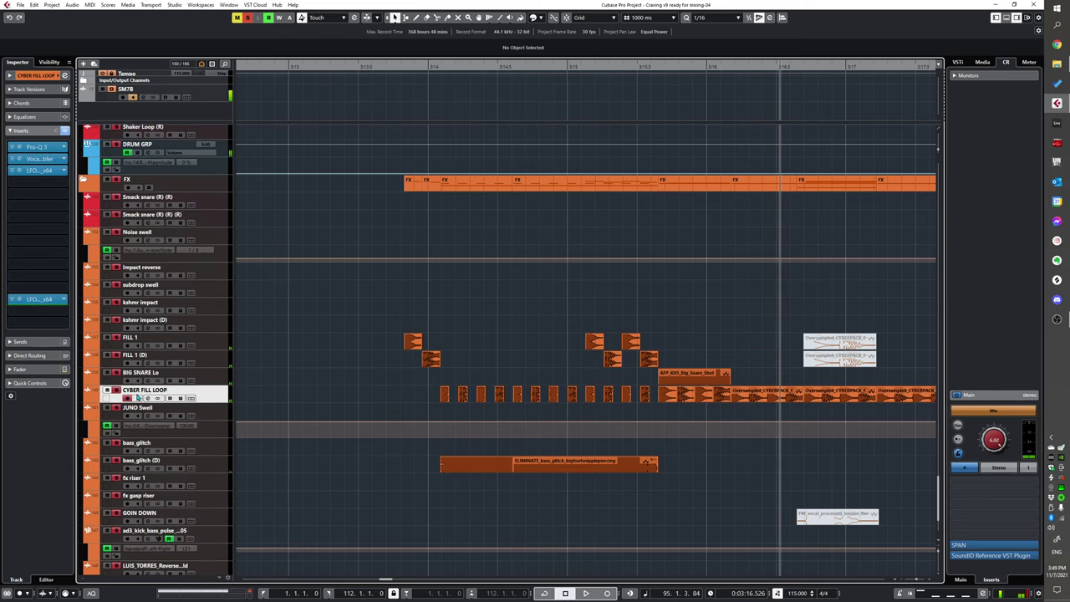
pyautogui.keyDown('ctrl'); pyautogui.click(111, 395); pyautogui.keyUp('ctrl')
pyautogui.click(116, 390)
pyautogui.press('space')
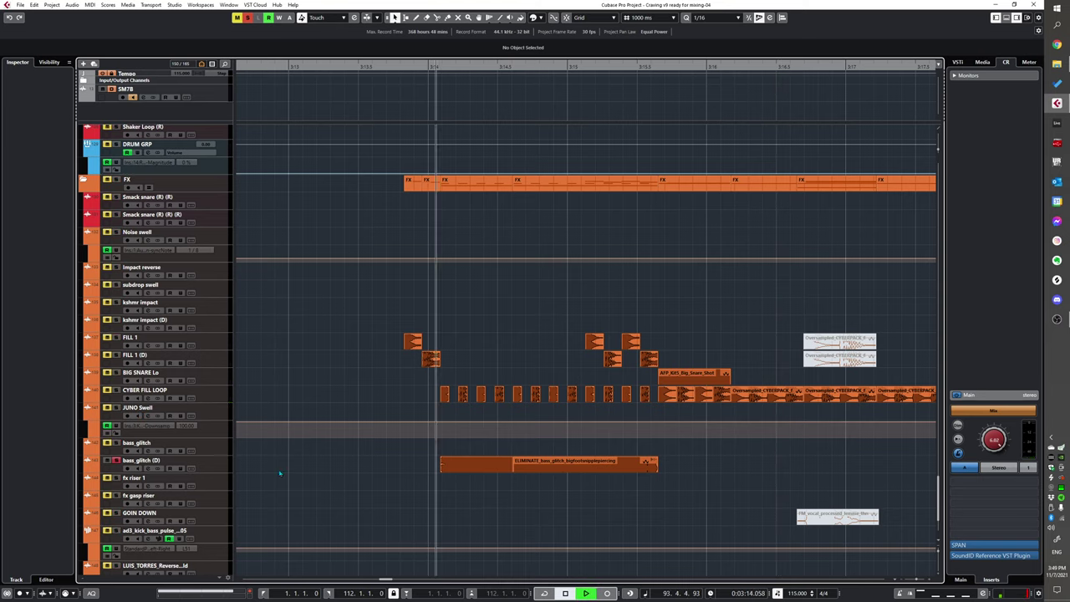
pyautogui.press('space')
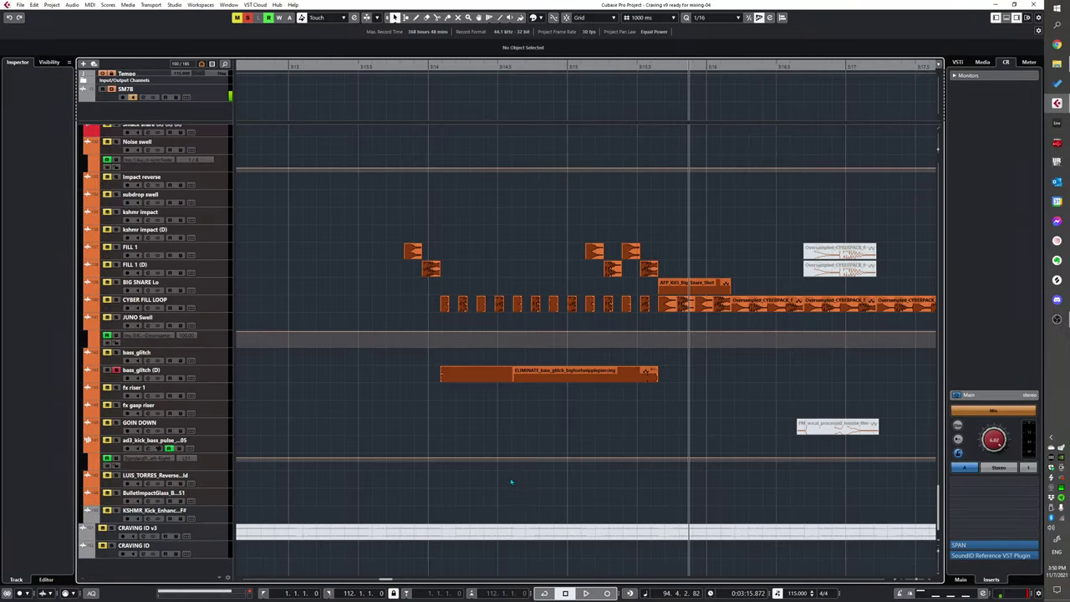
# Step: Clear the bass_glitch (D) solo and examine the kick, snare, clap, hat, shaker and fill clips around bar 94
pyautogui.scroll(3, 501, 466)
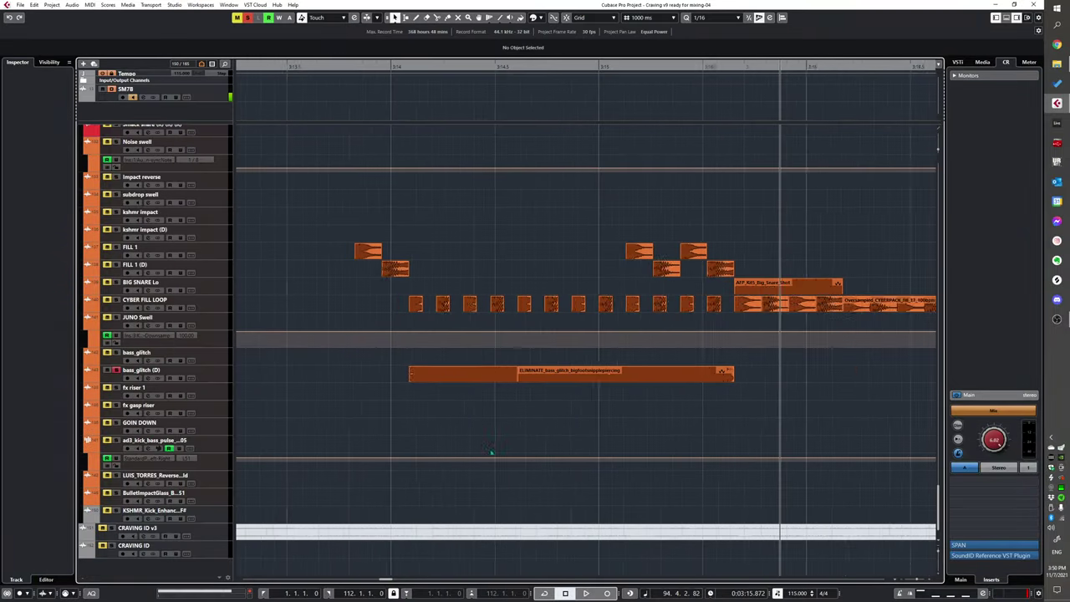
pyautogui.scroll(-3, 463, 442)
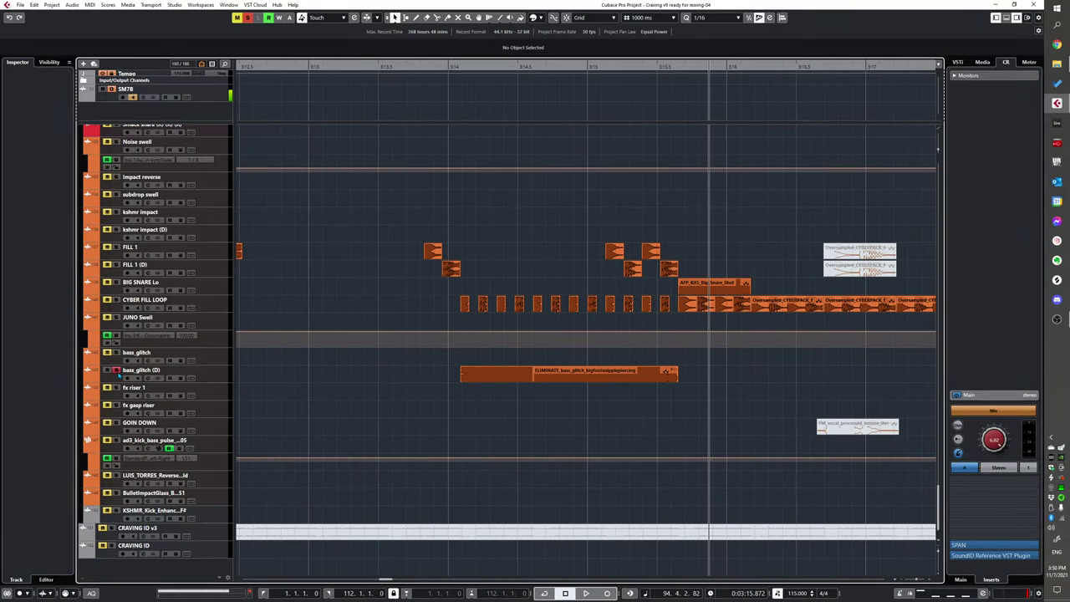
pyautogui.scroll(3, 460, 437)
pyautogui.scroll(-3, 473, 431)
pyautogui.scroll(5, 473, 430)
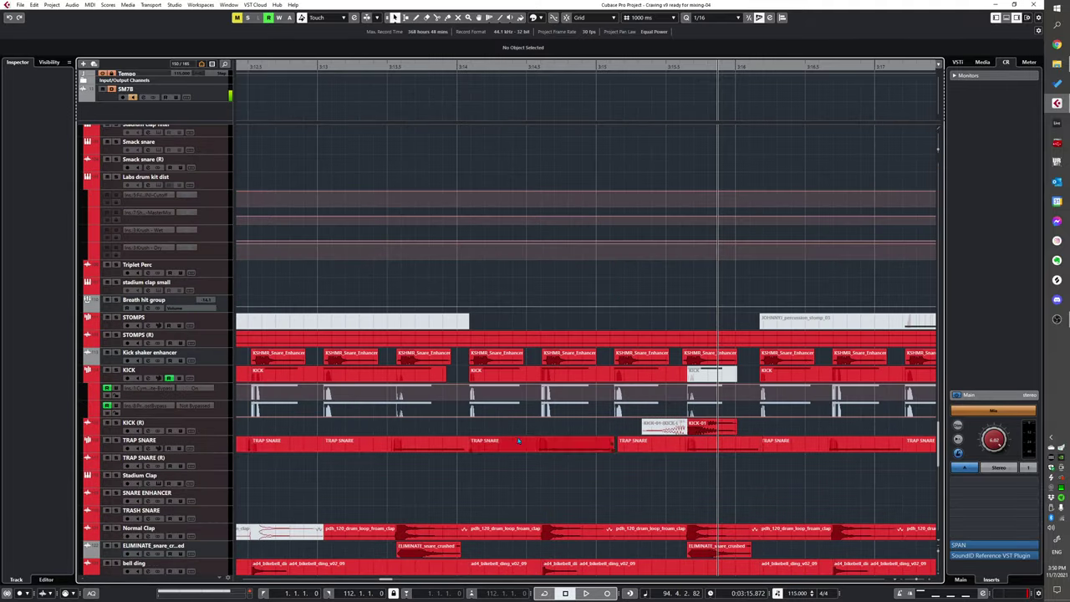
pyautogui.scroll(3, 515, 463)
pyautogui.scroll(-6, 515, 463)
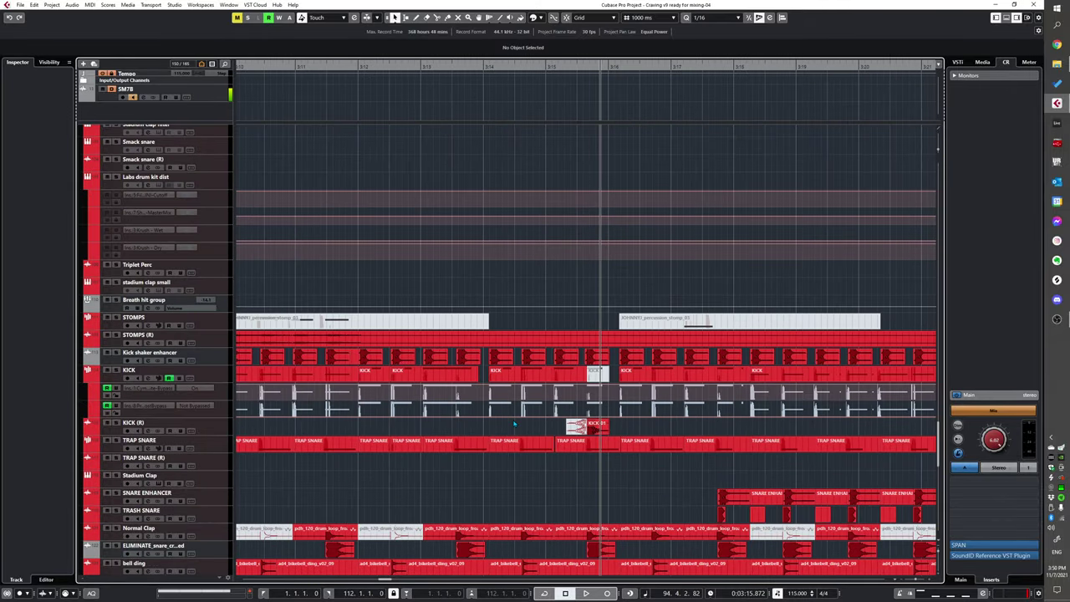
pyautogui.scroll(-8, 600, 425)
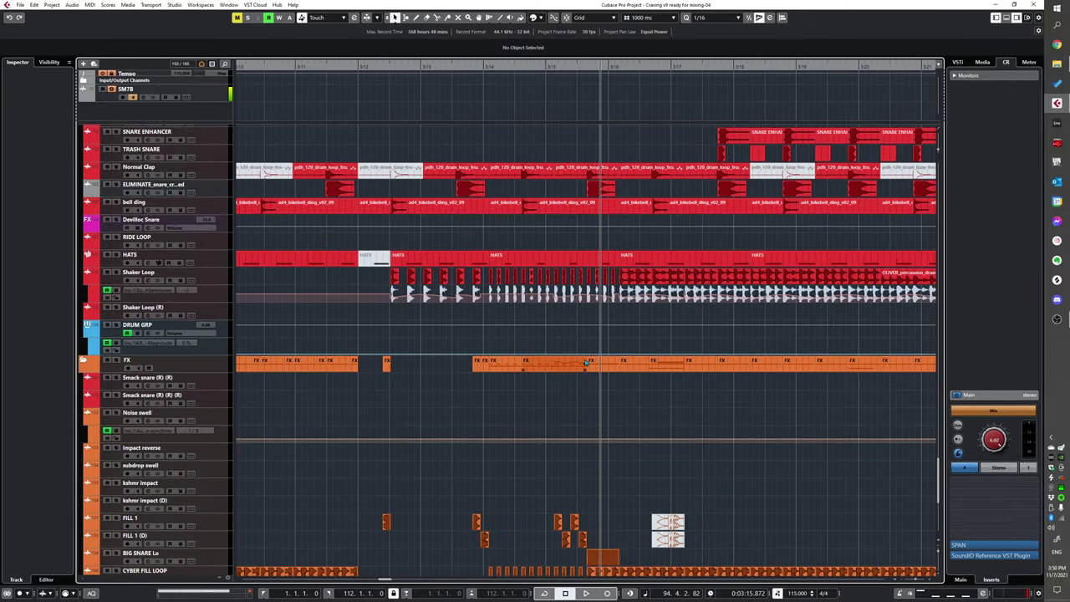
# Step: Examine the drum, FX fill, bass_glitch (D) and shaker clips around bar 94 of the second drop
pyautogui.scroll(-3, 564, 354)
pyautogui.scroll(5, 616, 386)
pyautogui.scroll(3, 531, 411)
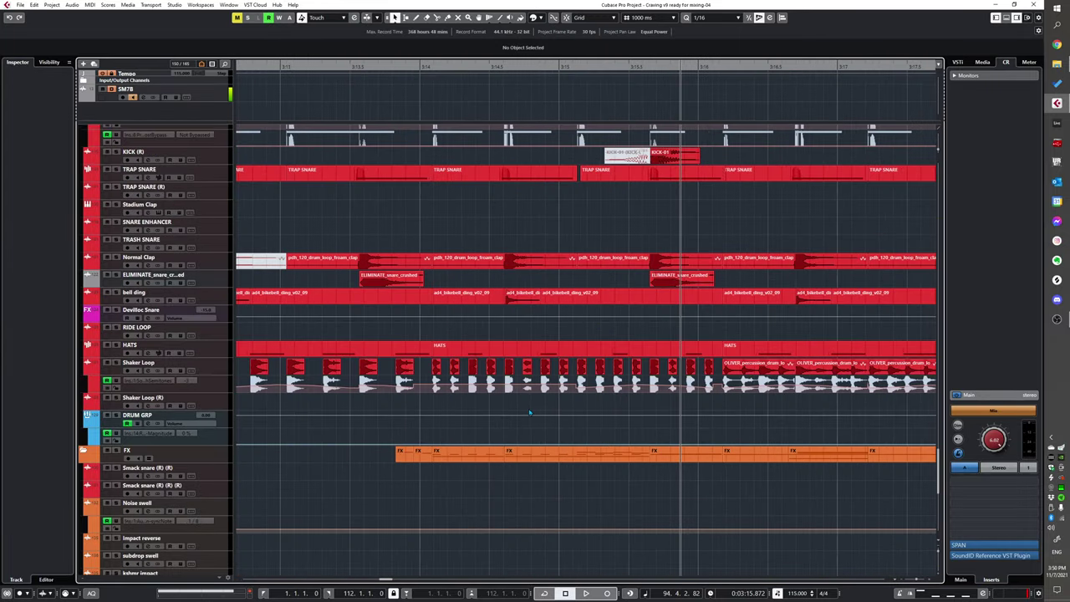
pyautogui.scroll(-3, 562, 417)
pyautogui.scroll(-5, 568, 418)
pyautogui.scroll(6, 583, 396)
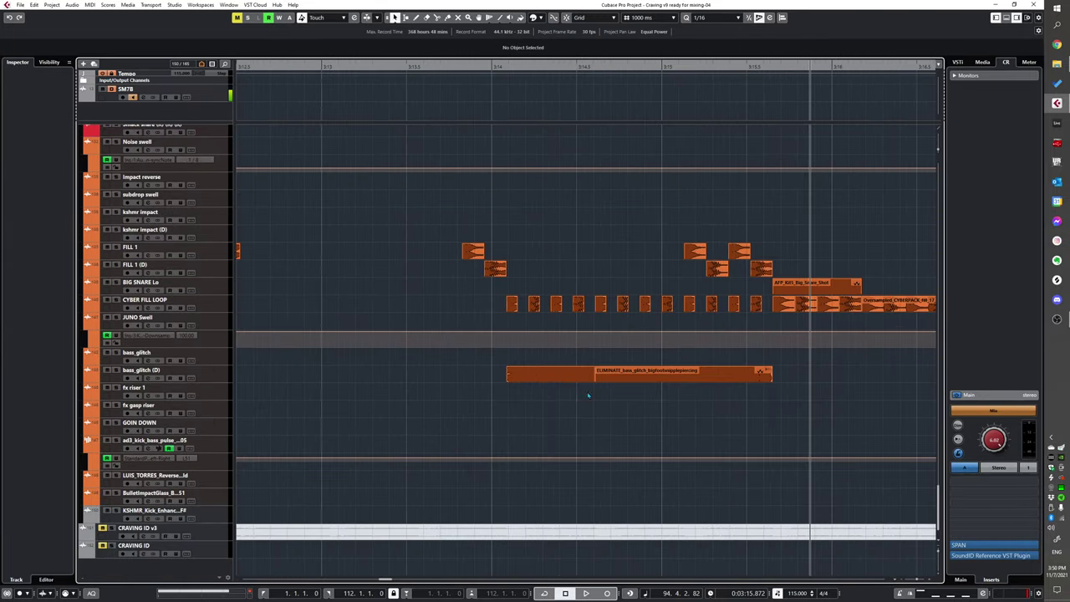
pyautogui.scroll(-3, 504, 405)
pyautogui.scroll(4, 541, 407)
pyautogui.scroll(6, 541, 407)
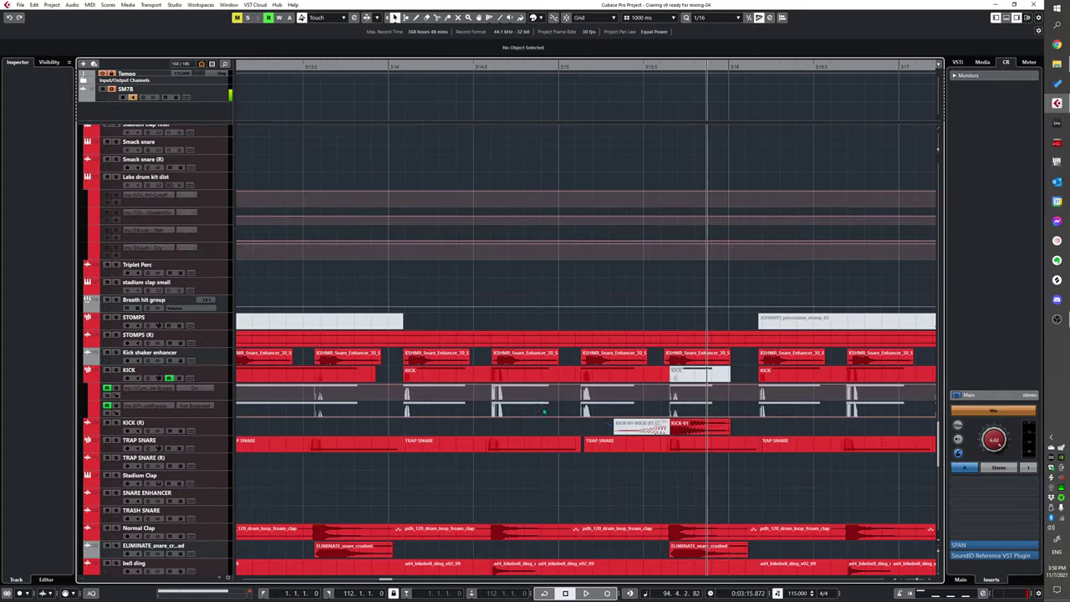
pyautogui.scroll(-3, 664, 404)
pyautogui.scroll(5, 693, 402)
# Step: Play the full mix from about bar 94 to bar 109, following the choir and LUX LEAD tracks into the outro
pyautogui.press('space')
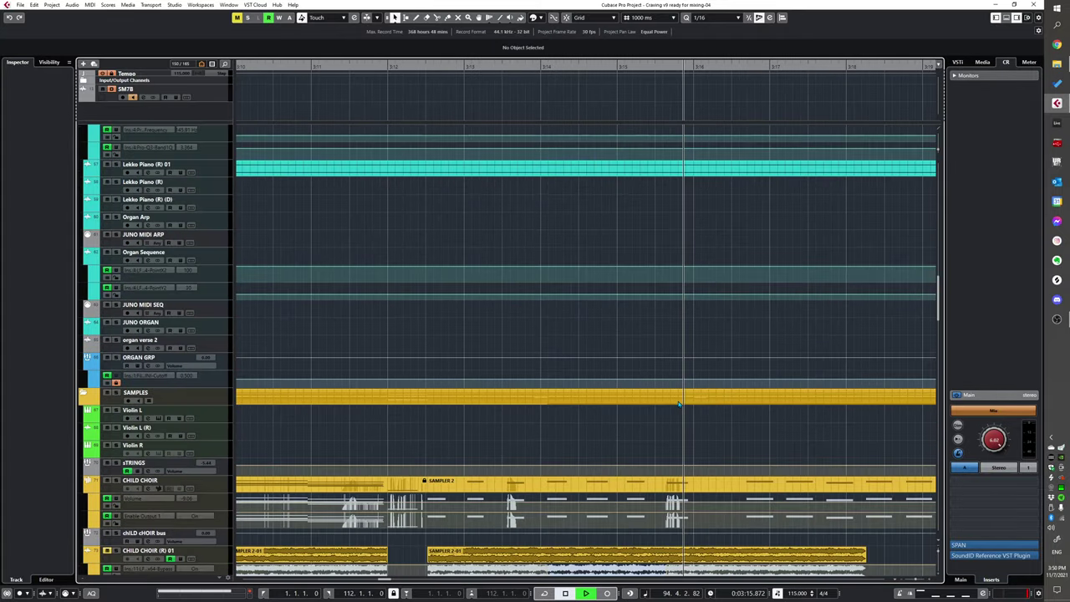
pyautogui.scroll(-2, 677, 391)
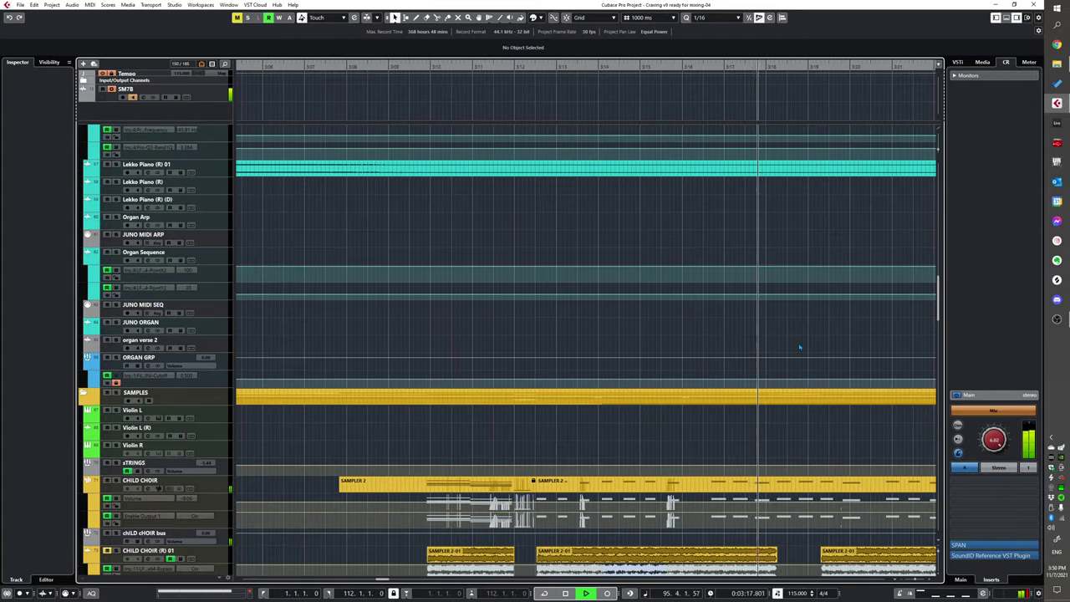
pyautogui.scroll(-3, 677, 390)
pyautogui.scroll(2, 660, 418)
pyautogui.scroll(3, 604, 346)
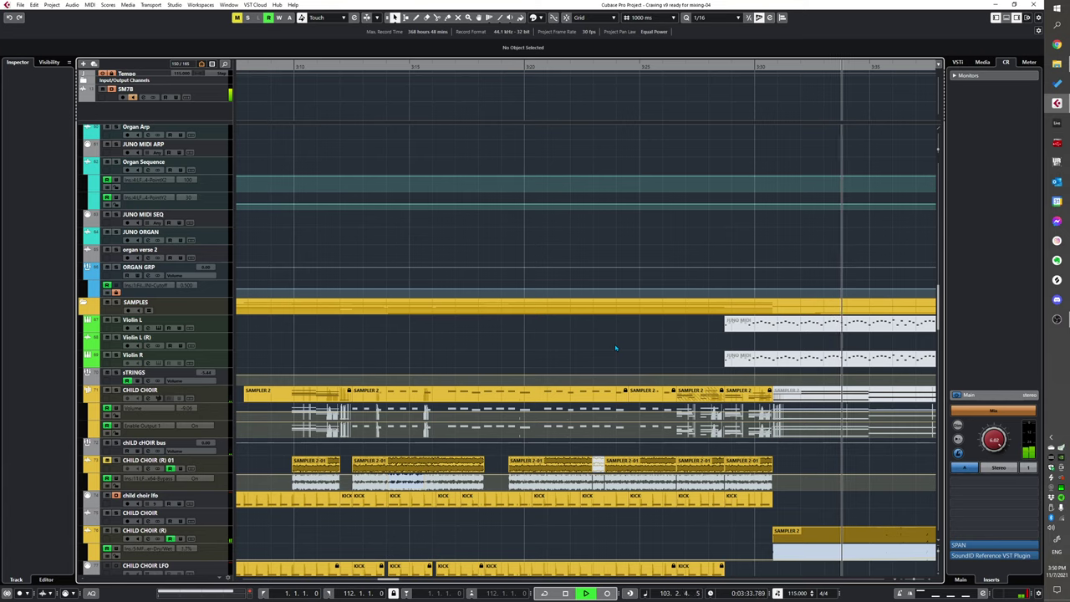
pyautogui.keyDown('ctrl'); pyautogui.scroll(-3, 615, 348); pyautogui.keyUp('ctrl')
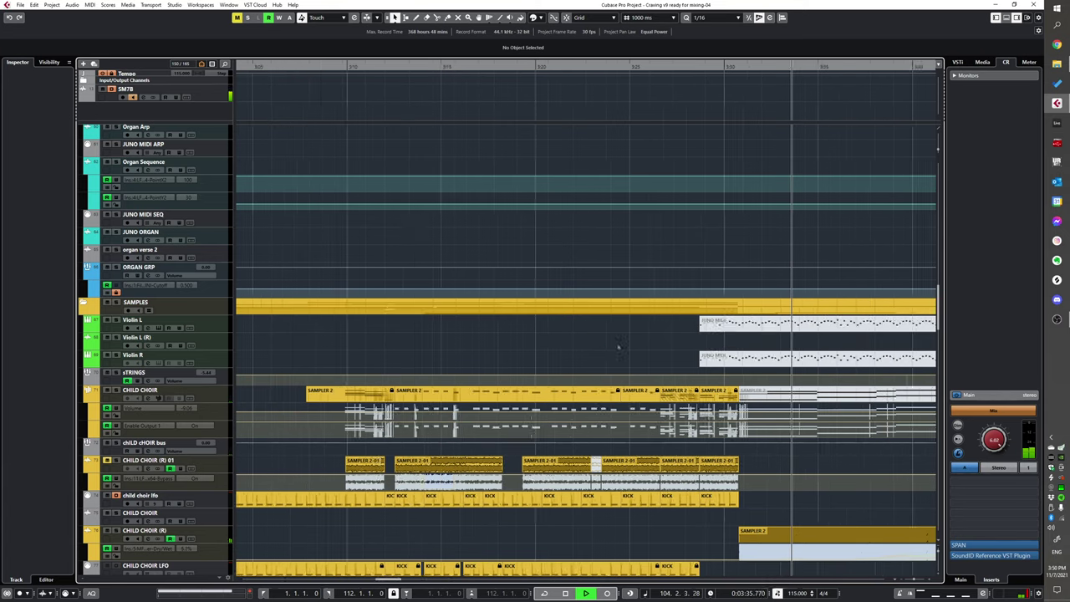
pyautogui.scroll(-5, 606, 334)
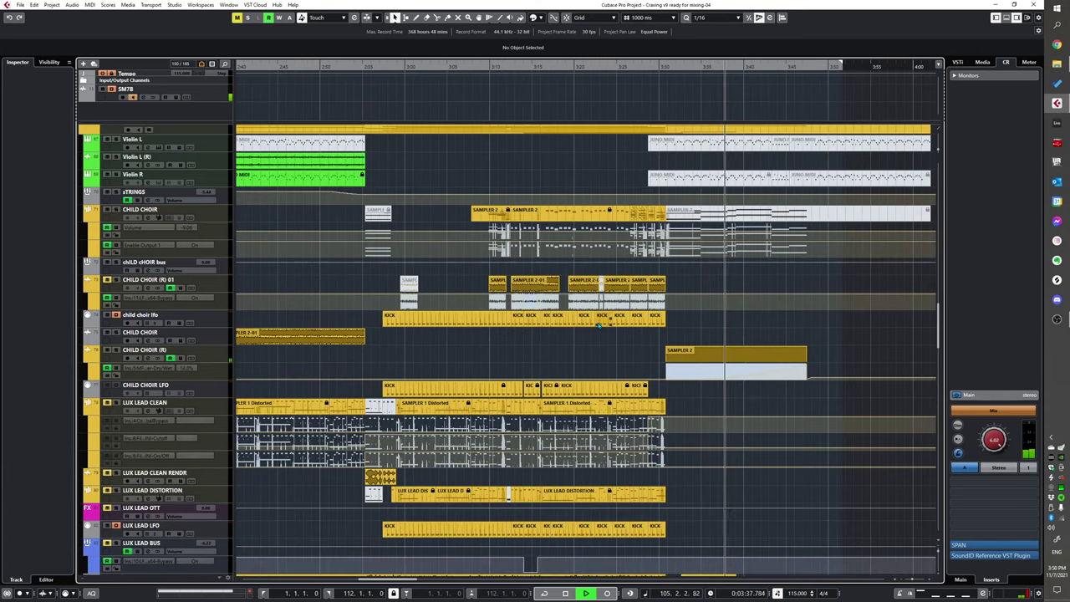
pyautogui.scroll(3, 636, 340)
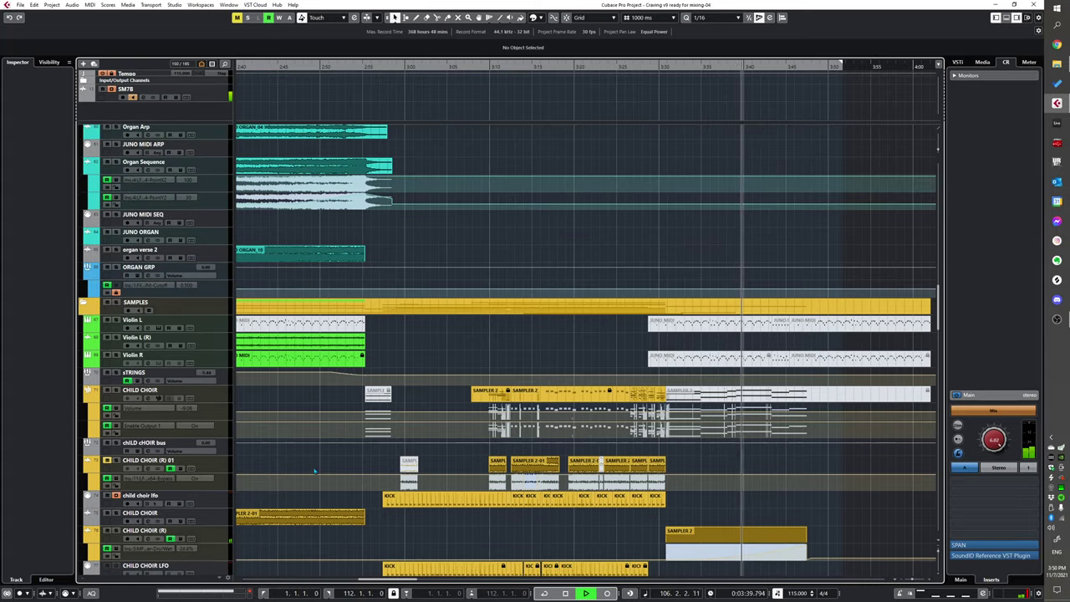
pyautogui.scroll(-3, 636, 339)
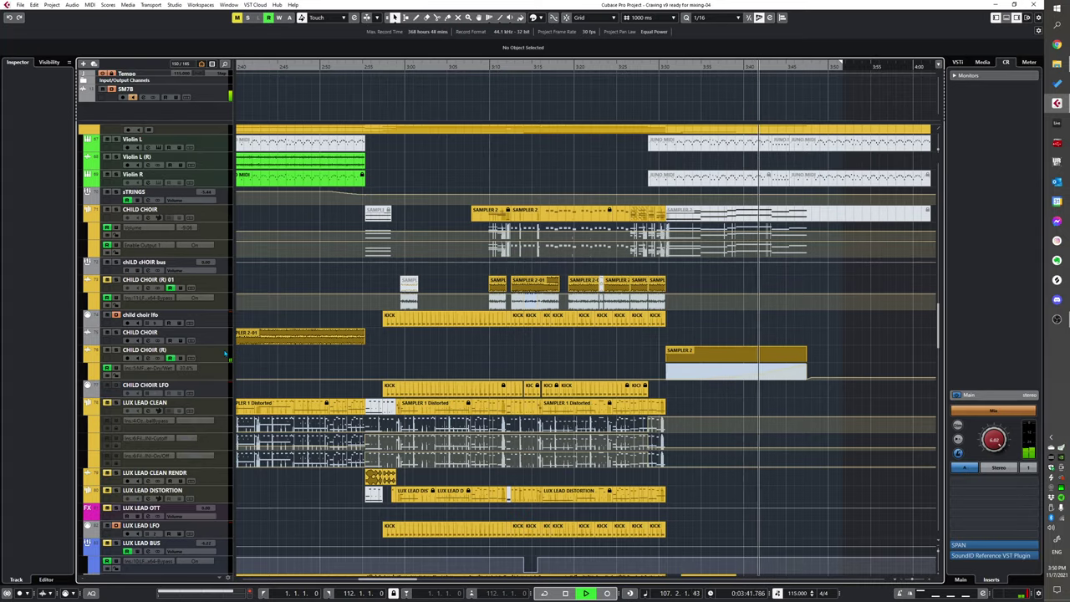
pyautogui.scroll(3, 606, 376)
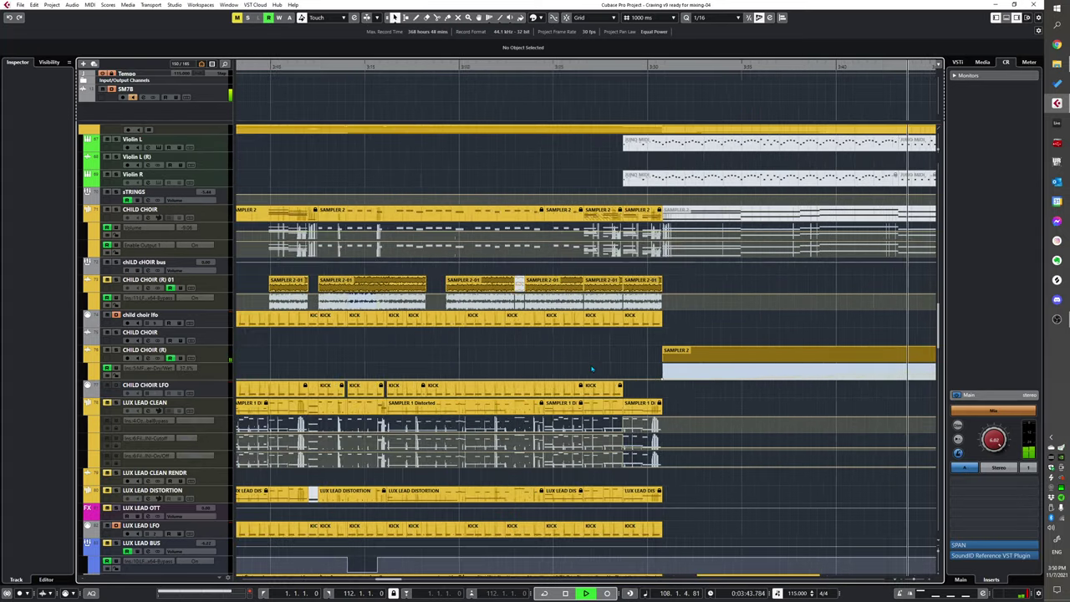
pyautogui.scroll(-2, 566, 357)
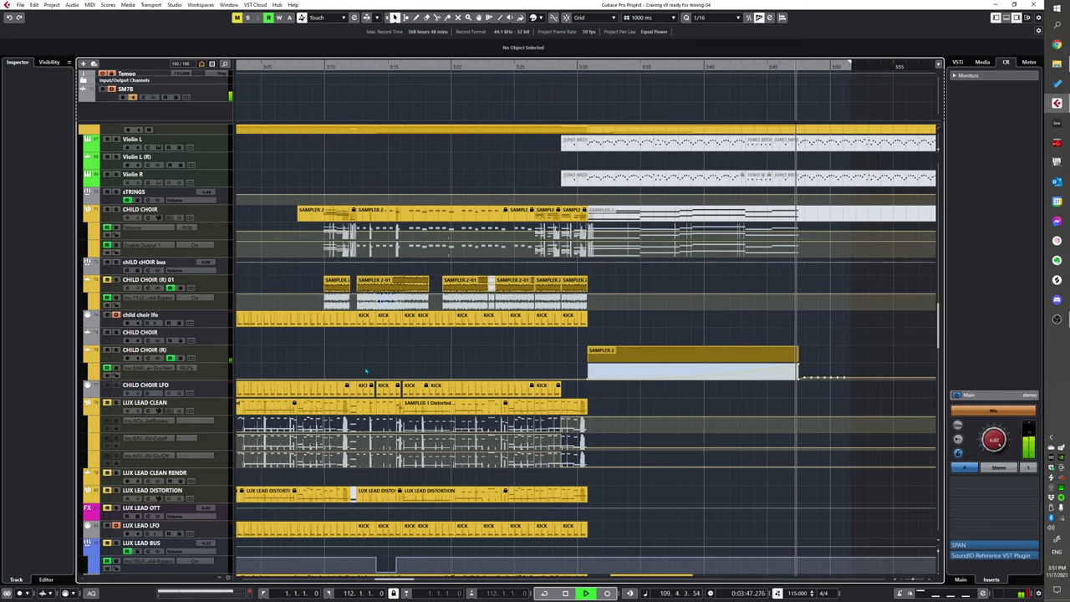
pyautogui.press('space')
# Step: Solo the CHILD CHOIR (R) track and play its SAMPLER 2 clip at the start of the outro
pyautogui.click(220, 357)
pyautogui.click(581, 362)
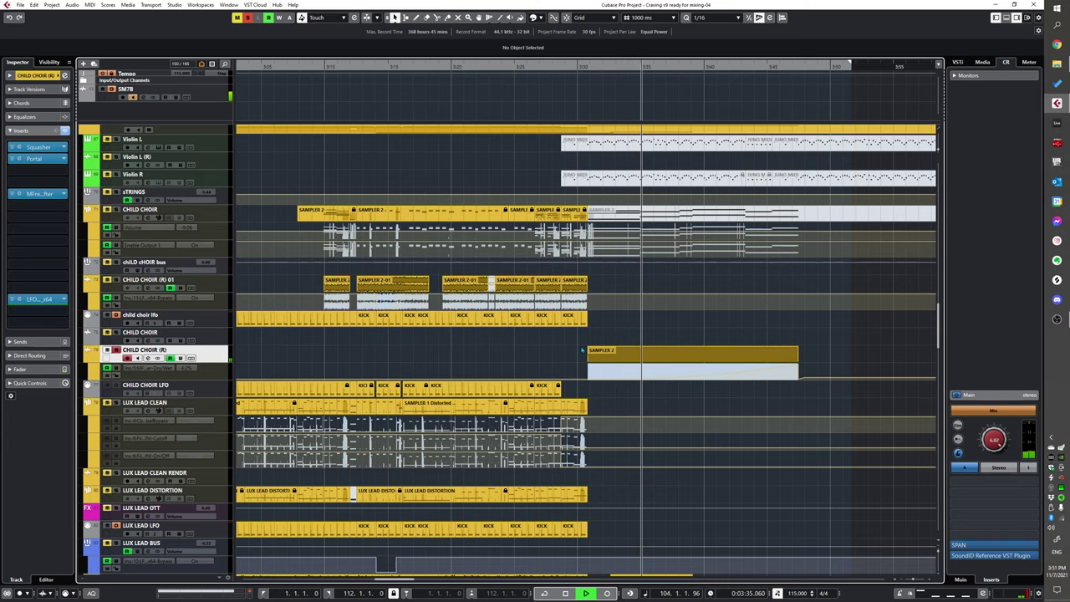
pyautogui.press('space')
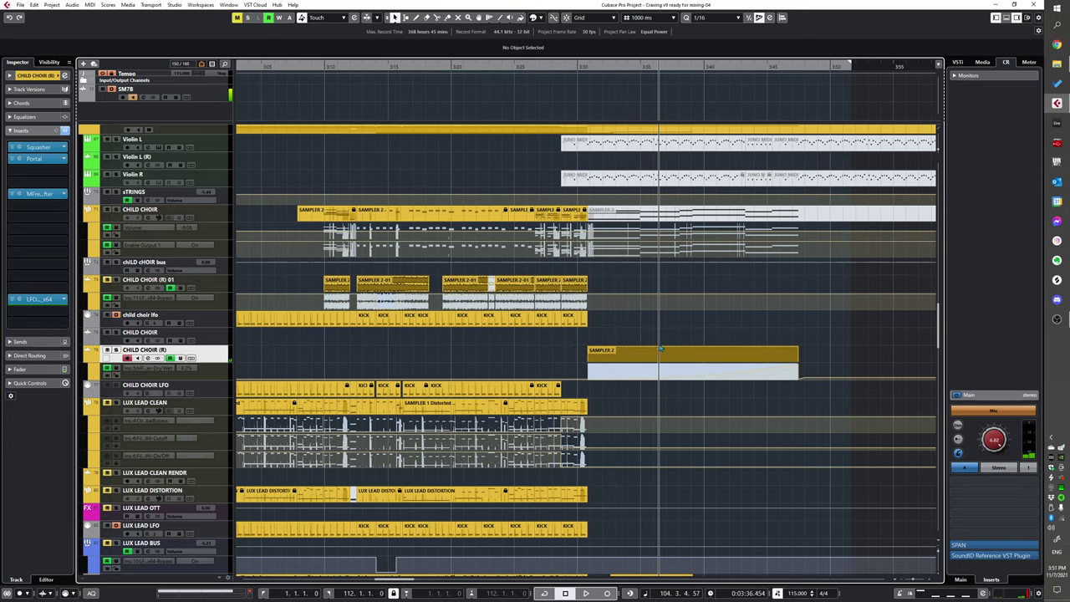
# Step: Solo the Lekko Piano (R) track and play its outro clip
pyautogui.scroll(10, 660, 349)
pyautogui.click(211, 368)
pyautogui.press('s')
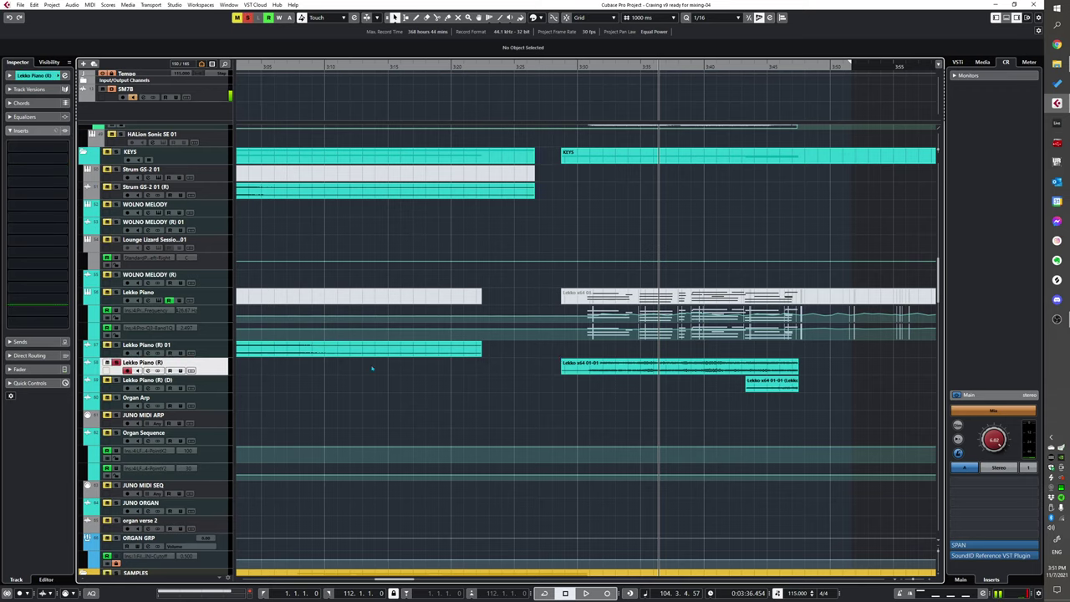
pyautogui.click(583, 391)
pyautogui.press('space')
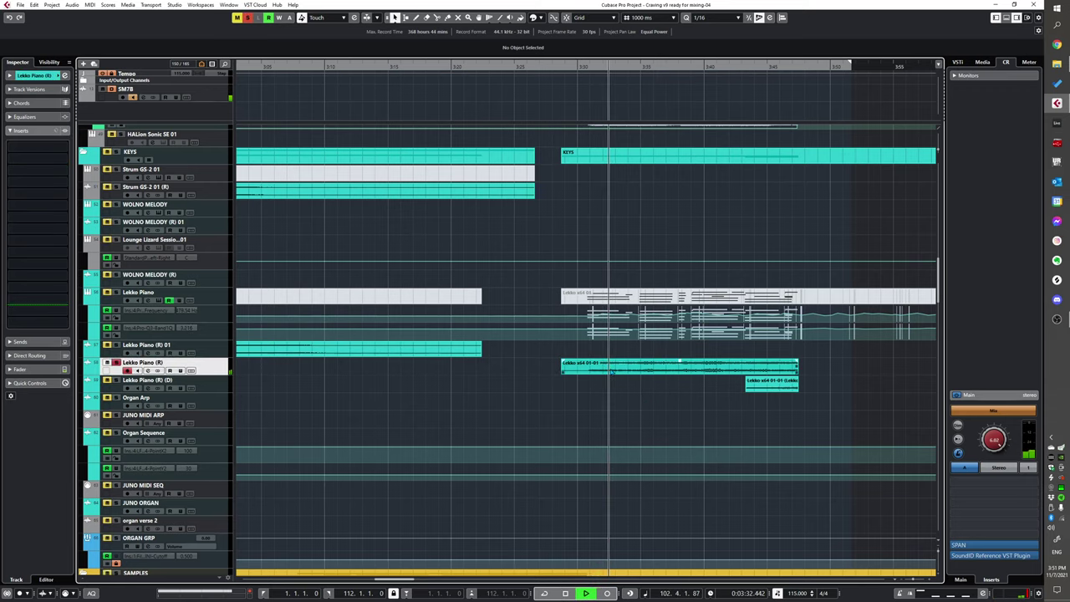
# Step: Solo the Choir Mhmm wierd track, play it to about bar 109, and select the Choir Mhmm Lofi track
pyautogui.scroll(8, 211, 424)
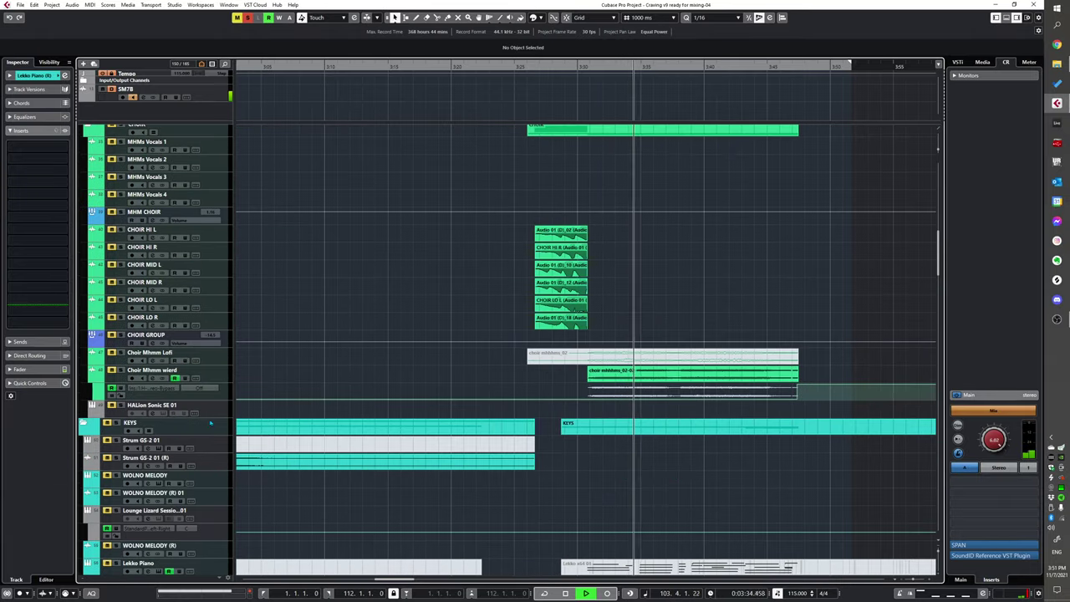
pyautogui.click(120, 369)
pyautogui.scroll(-3, 612, 392)
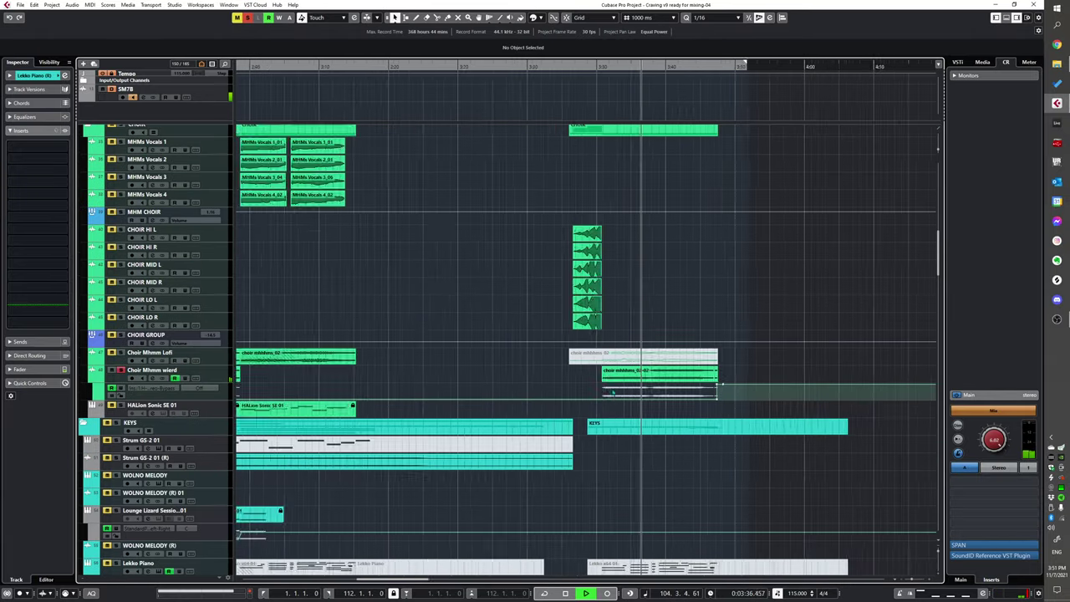
pyautogui.scroll(3, 612, 392)
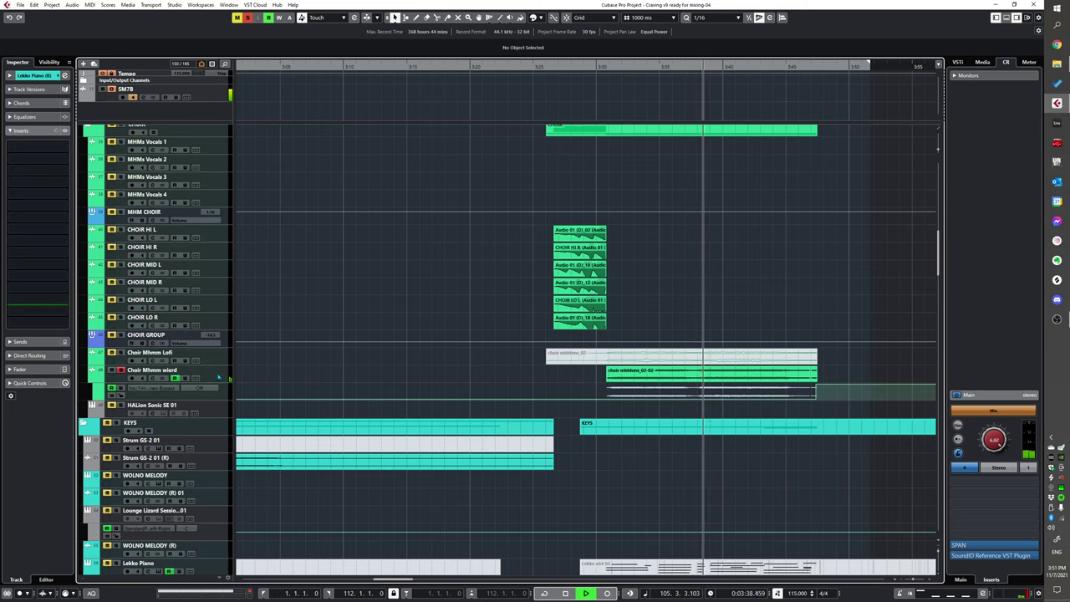
pyautogui.click(218, 377)
pyautogui.scroll(-2, 551, 376)
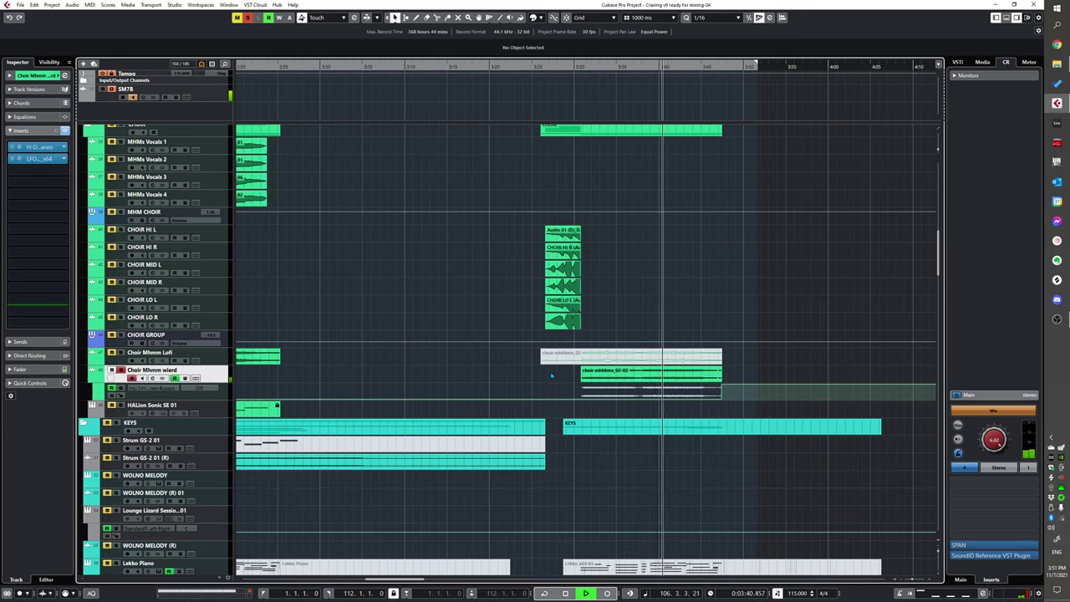
pyautogui.scroll(-1, 551, 376)
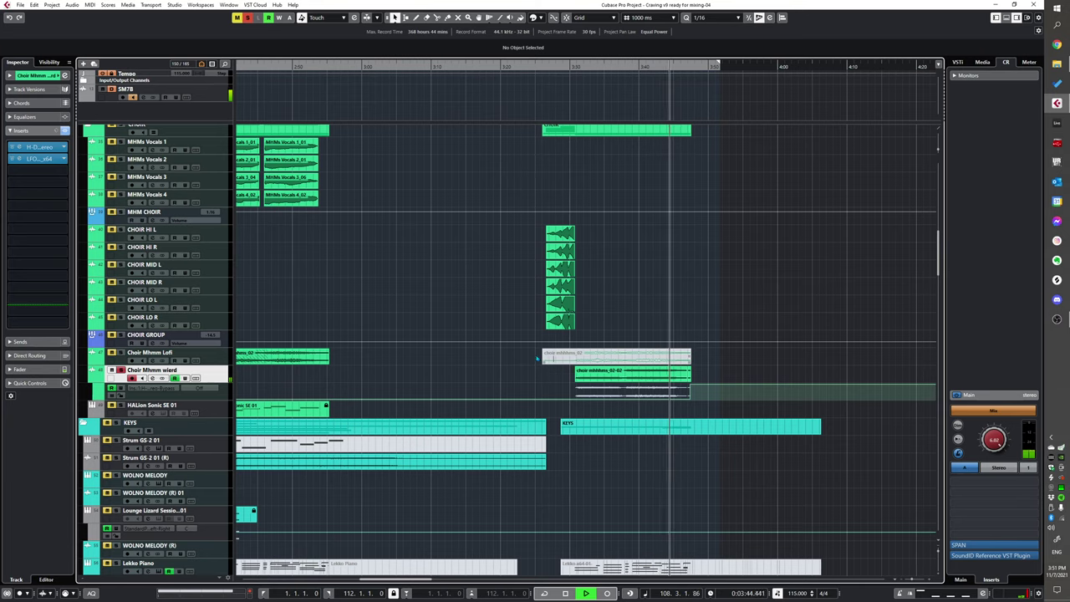
pyautogui.scroll(-2, 537, 358)
pyautogui.press('space')
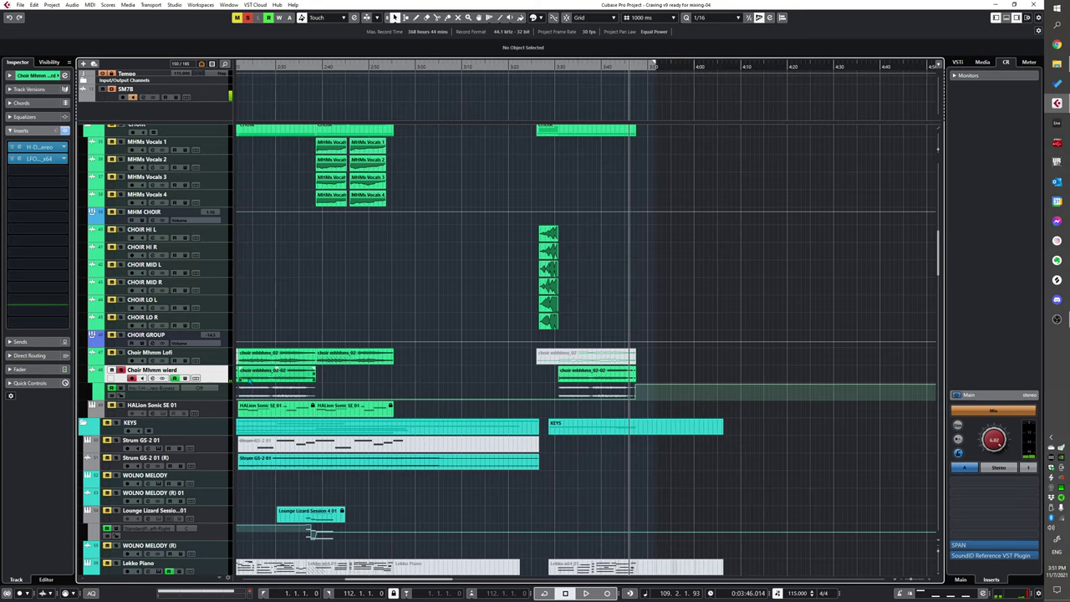
pyautogui.scroll(2, 544, 376)
pyautogui.click(215, 355)
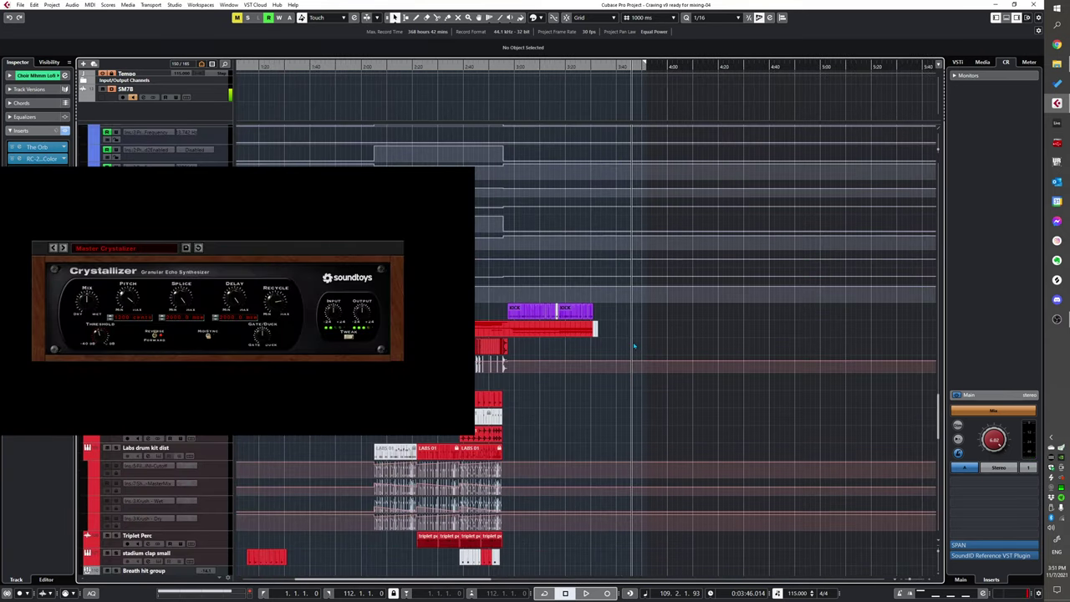
# Step: Solo the FX folder and play its impacts, risers and swells from about bar 100 into the outro
pyautogui.scroll(-8, 632, 345)
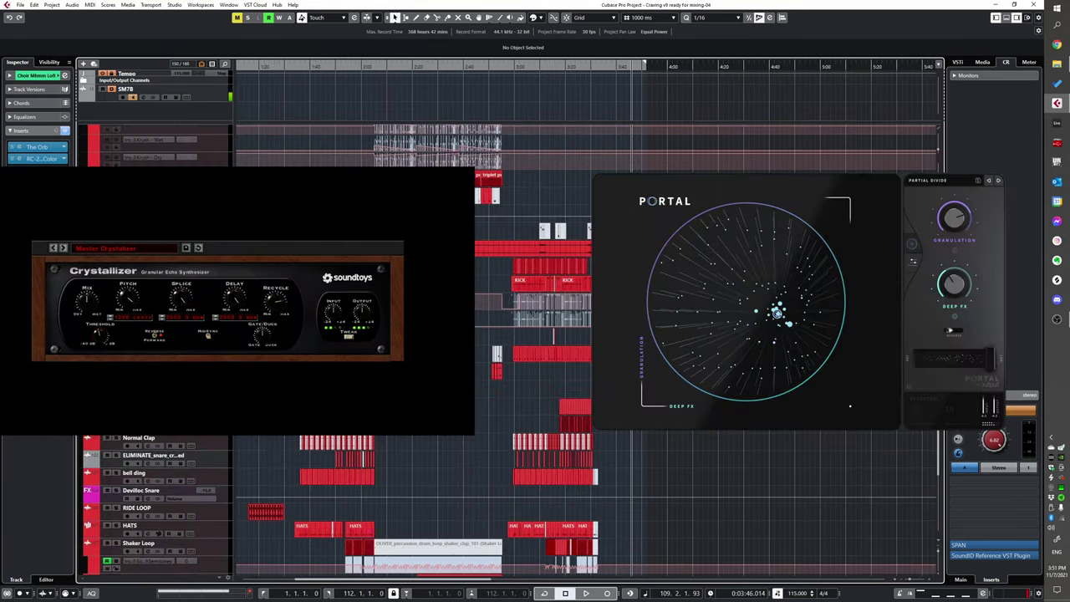
pyautogui.scroll(5, 620, 345)
pyautogui.scroll(-3, 620, 345)
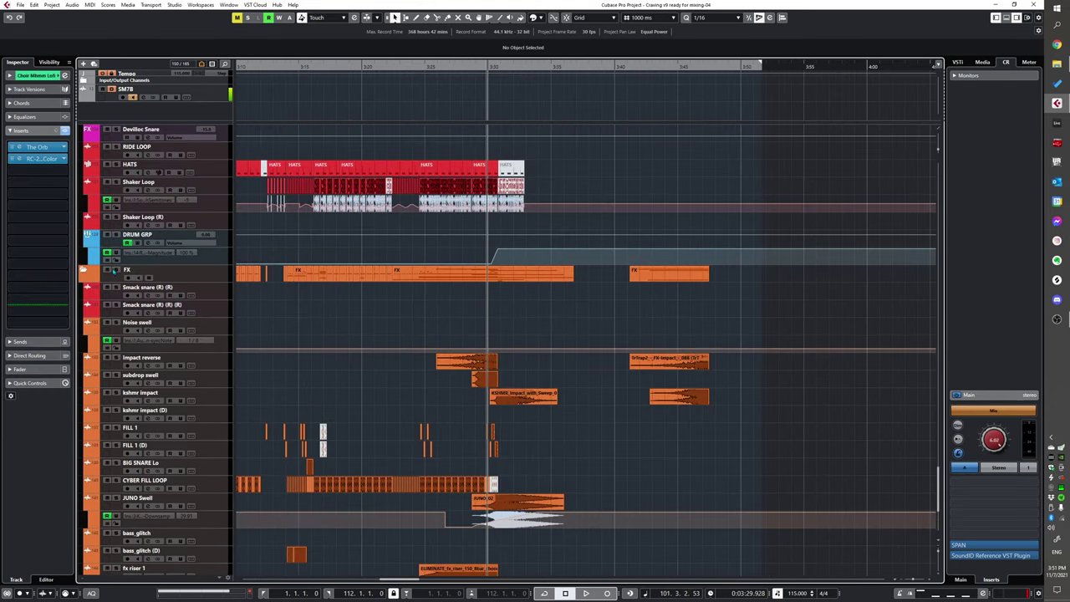
pyautogui.click(115, 270)
pyautogui.click(455, 308)
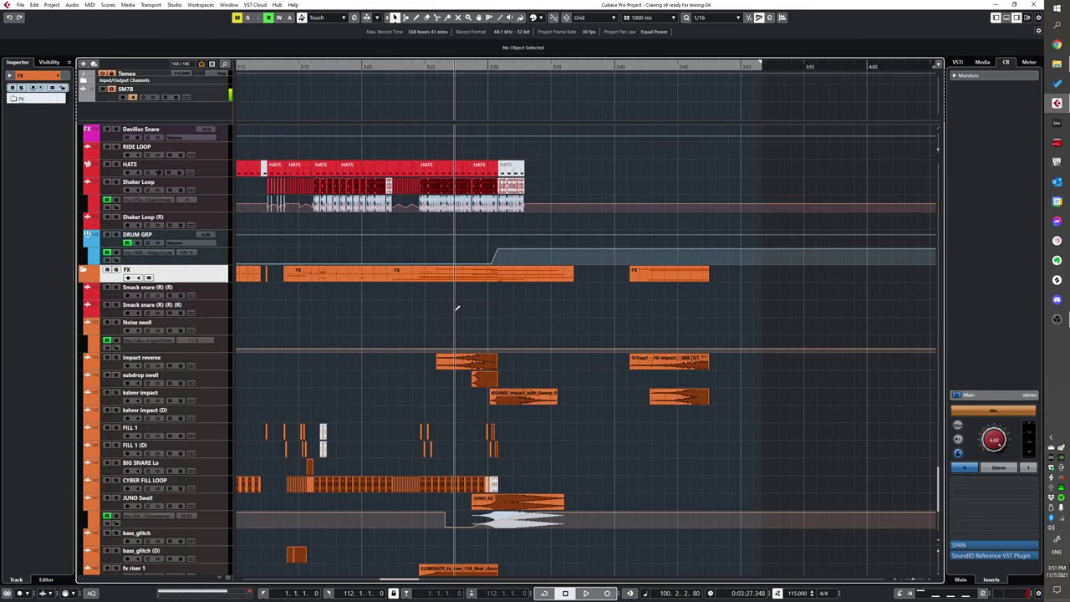
pyautogui.press('space')
pyautogui.scroll(-3, 477, 350)
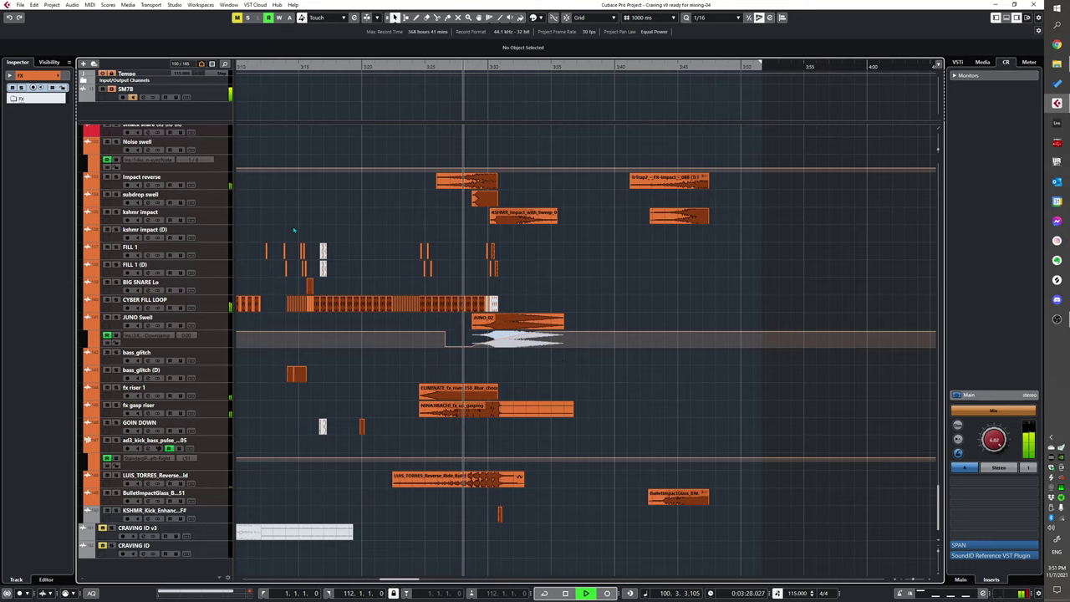
pyautogui.scroll(3, 478, 349)
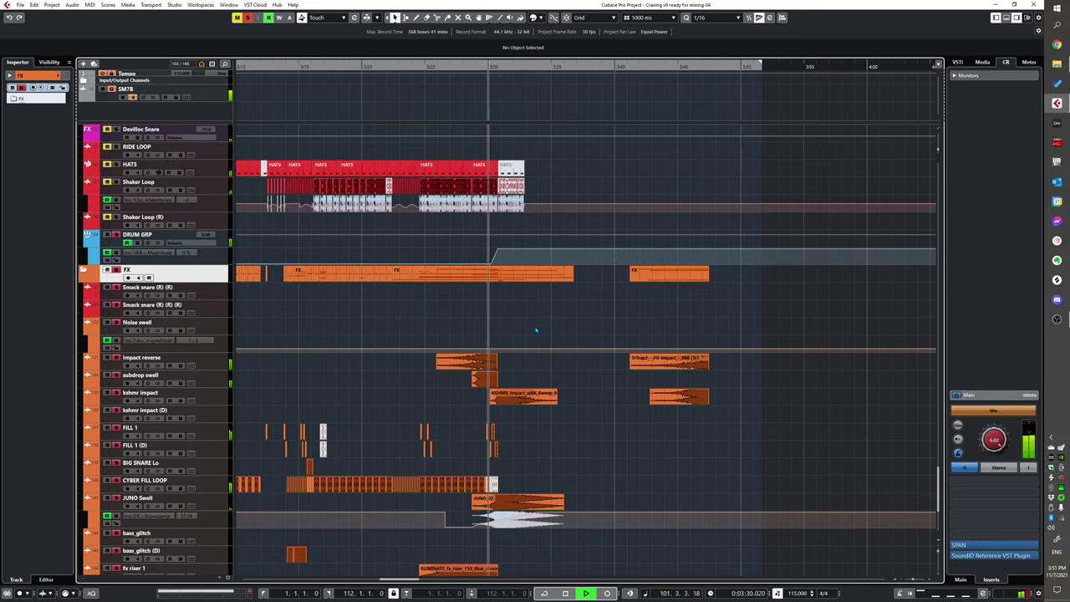
pyautogui.scroll(-2, 528, 333)
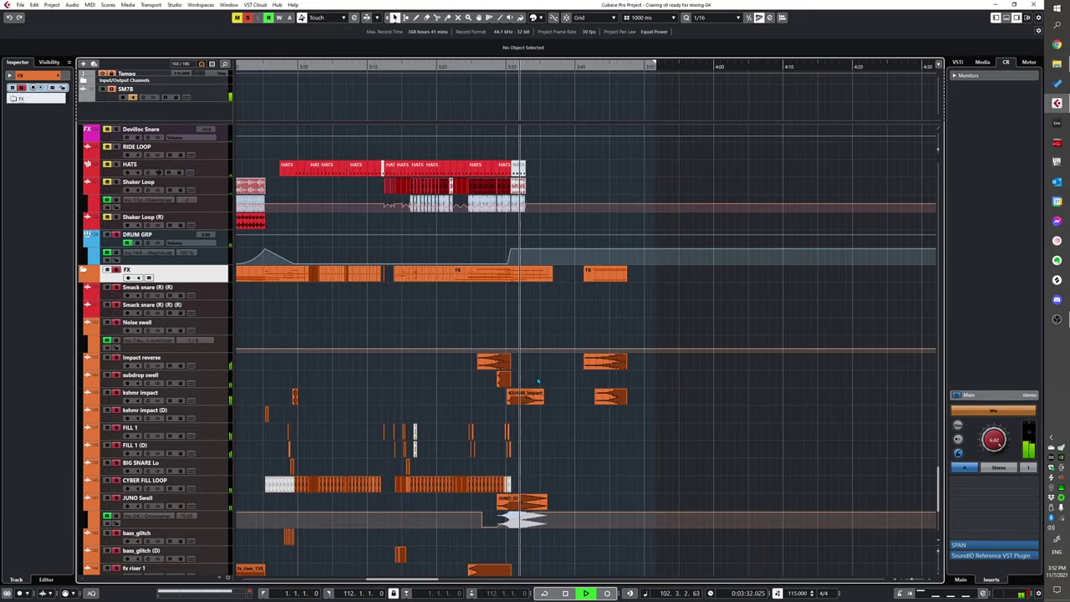
pyautogui.scroll(4, 528, 378)
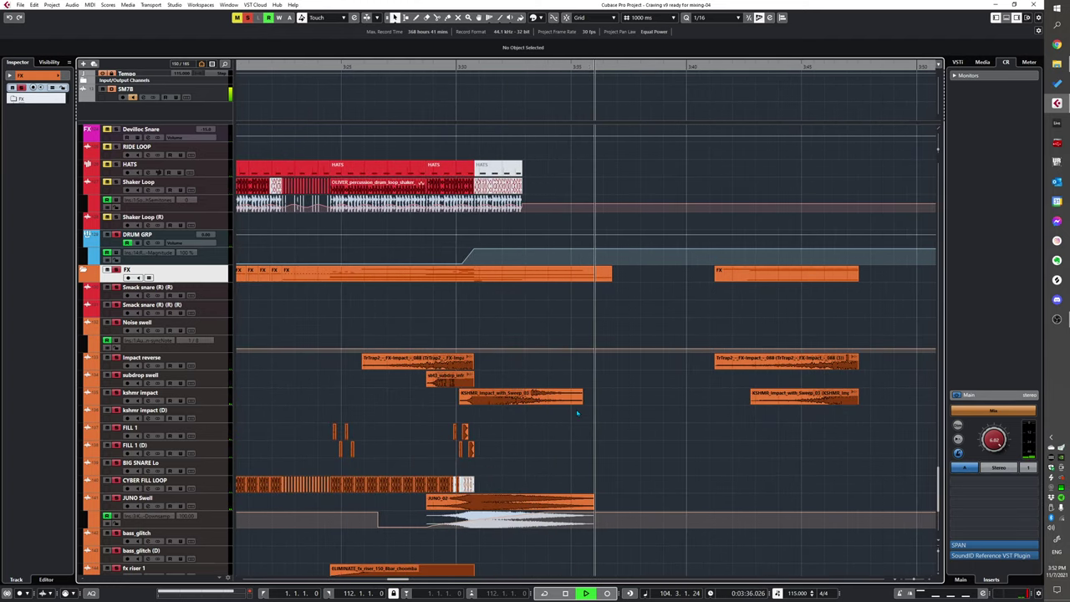
# Step: Show the whole song and shrink the track rows around Choir Mhmm wierd for an overview of the arrangement
pyautogui.press('g')
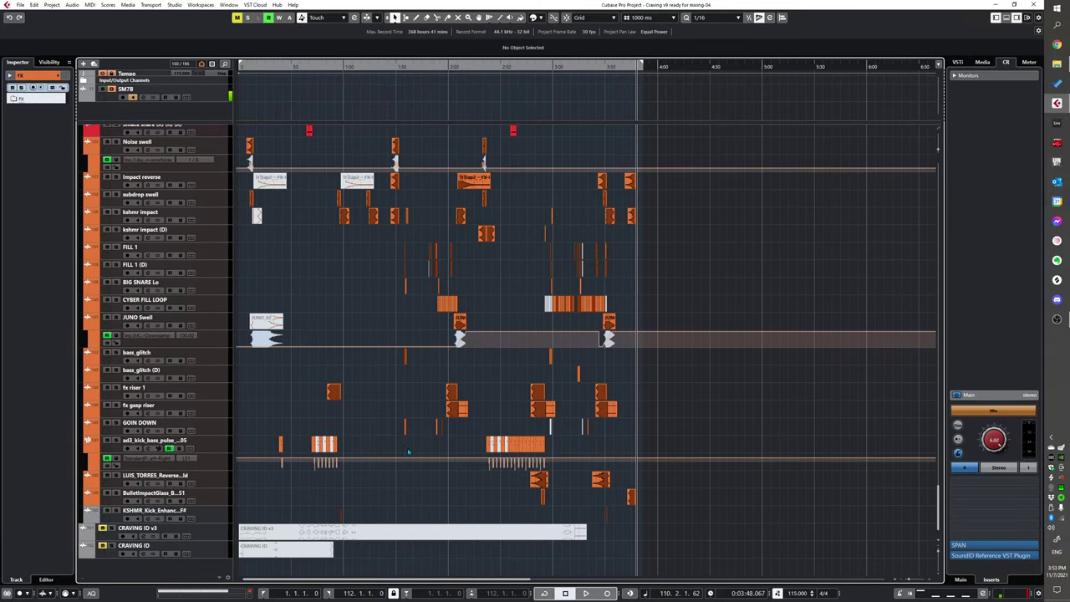
pyautogui.scroll(20, 419, 421)
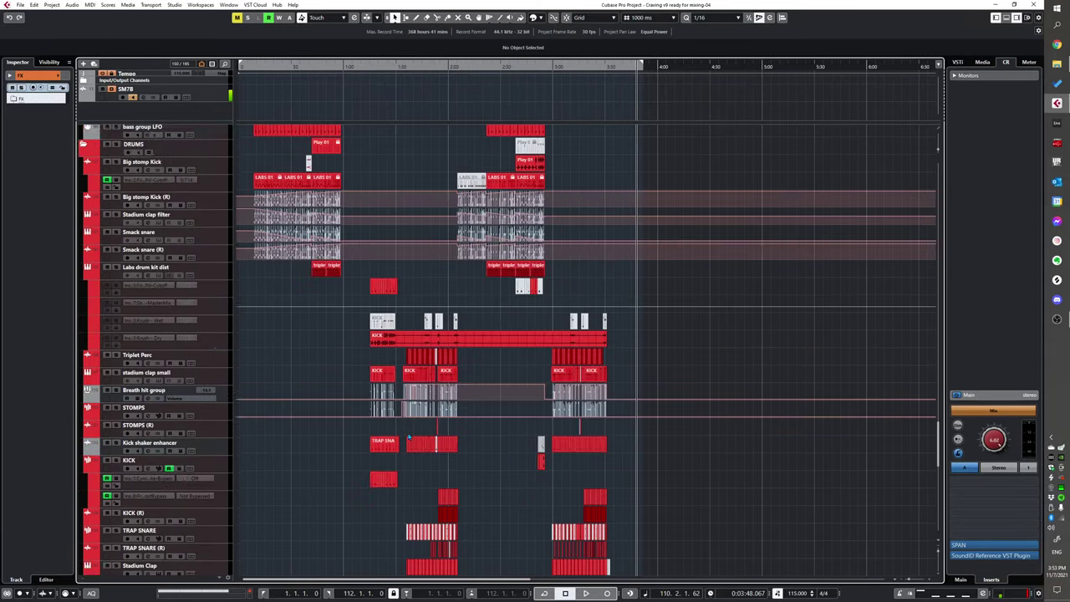
pyautogui.scroll(6, 420, 418)
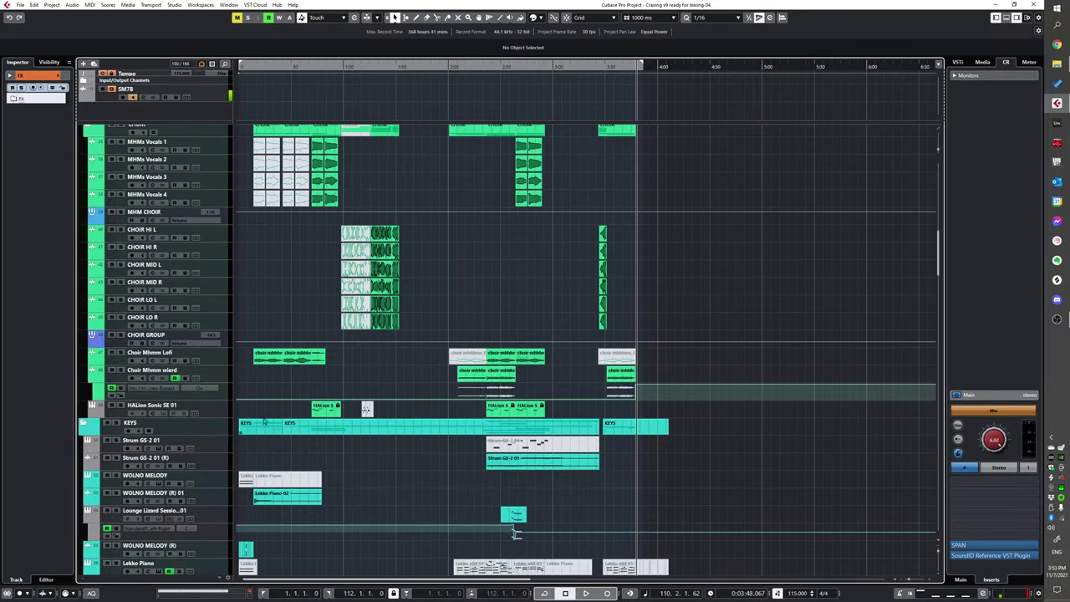
pyautogui.click(222, 377)
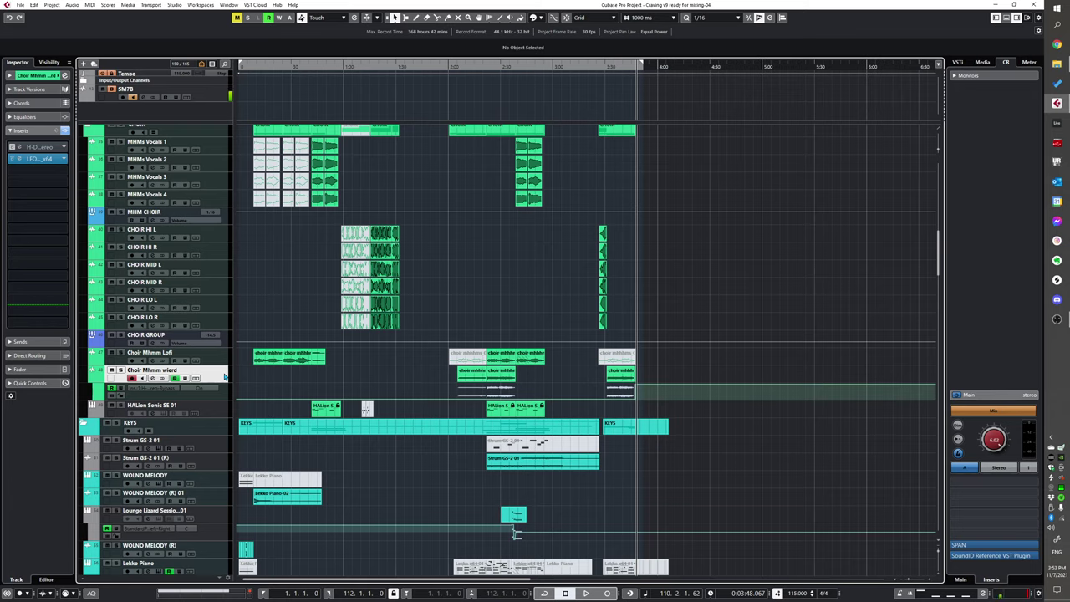
pyautogui.hotkey('shift', 'h')
pyautogui.hotkey('shift', 'g')
pyautogui.hotkey('shift', 'g')
pyautogui.hotkey('shift', 'g')
pyautogui.hotkey('shift', 'g')
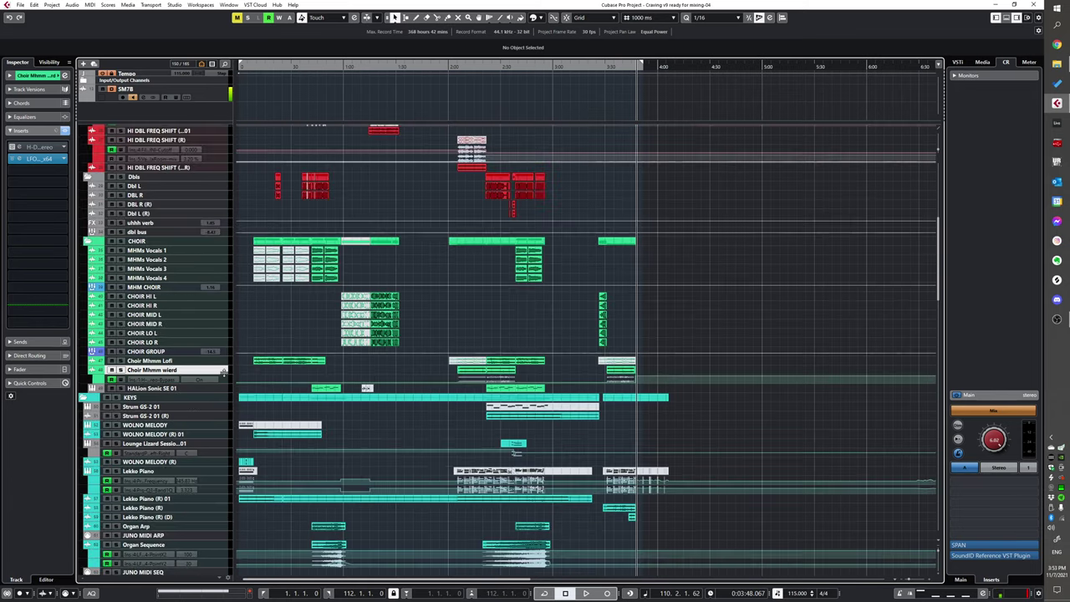
# Step: Shrink the track rows further and reduce the tall VERSE VOX formant automation lane to a single slim row
pyautogui.scroll(2, 393, 382)
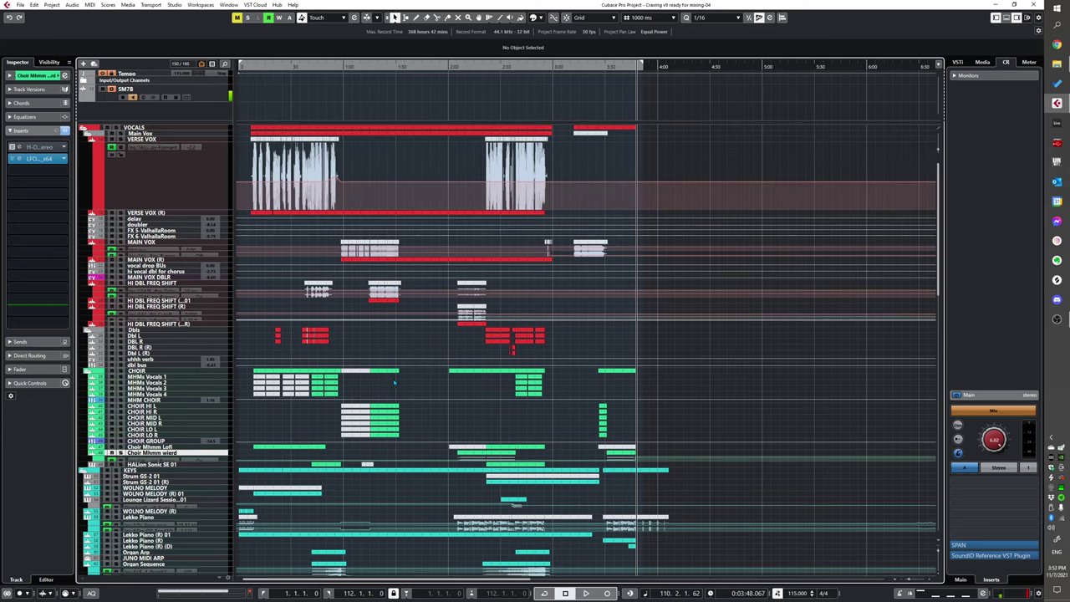
pyautogui.scroll(-6, 390, 358)
pyautogui.scroll(6, 251, 251)
pyautogui.click(209, 178)
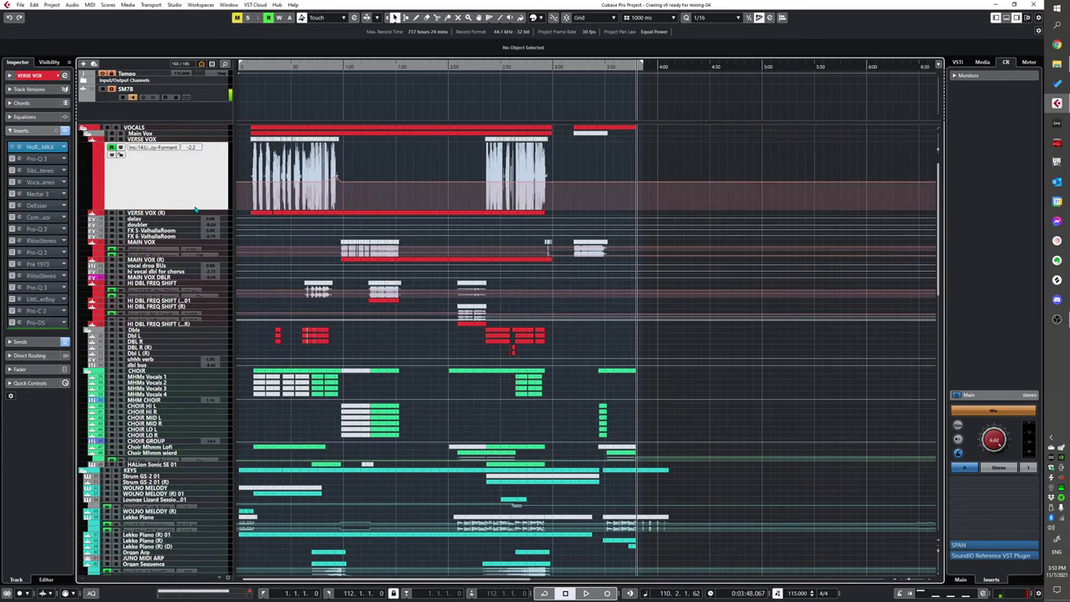
pyautogui.moveTo(196, 207); pyautogui.dragTo(191, 147)
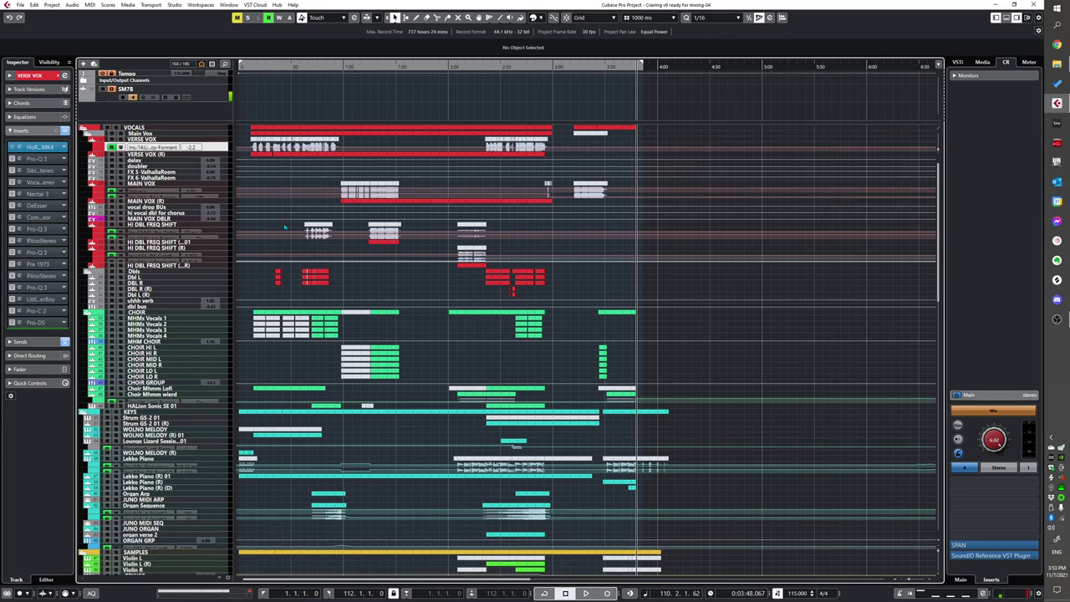
# Step: Look over the whole arrangement, from the vocals, choir and keys through samples, bass and drums to the FX tracks
pyautogui.scroll(-12, 284, 226)
pyautogui.scroll(4, 332, 407)
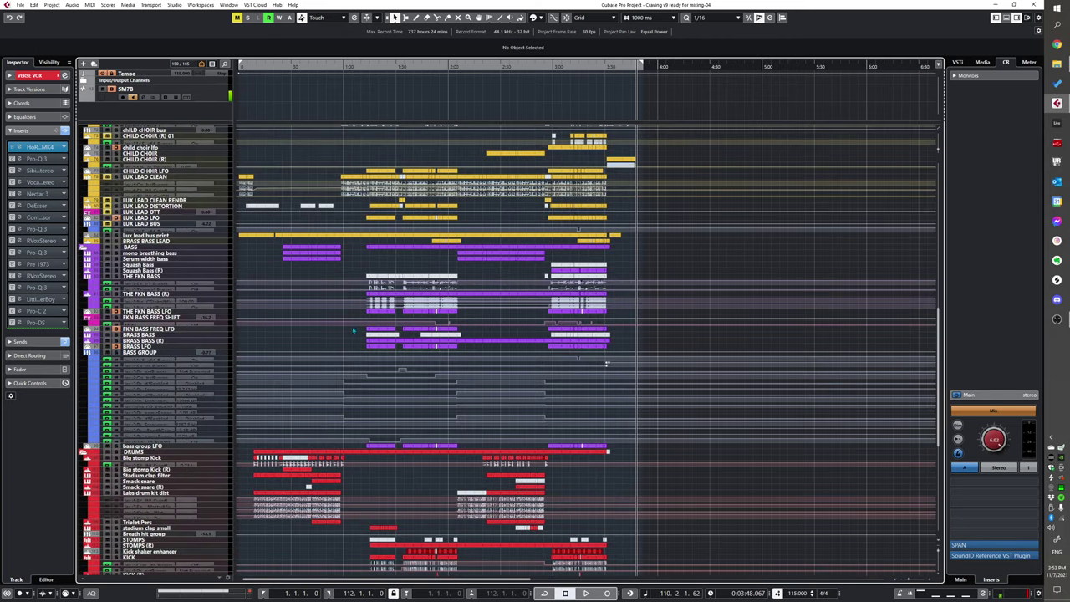
pyautogui.scroll(-6, 353, 331)
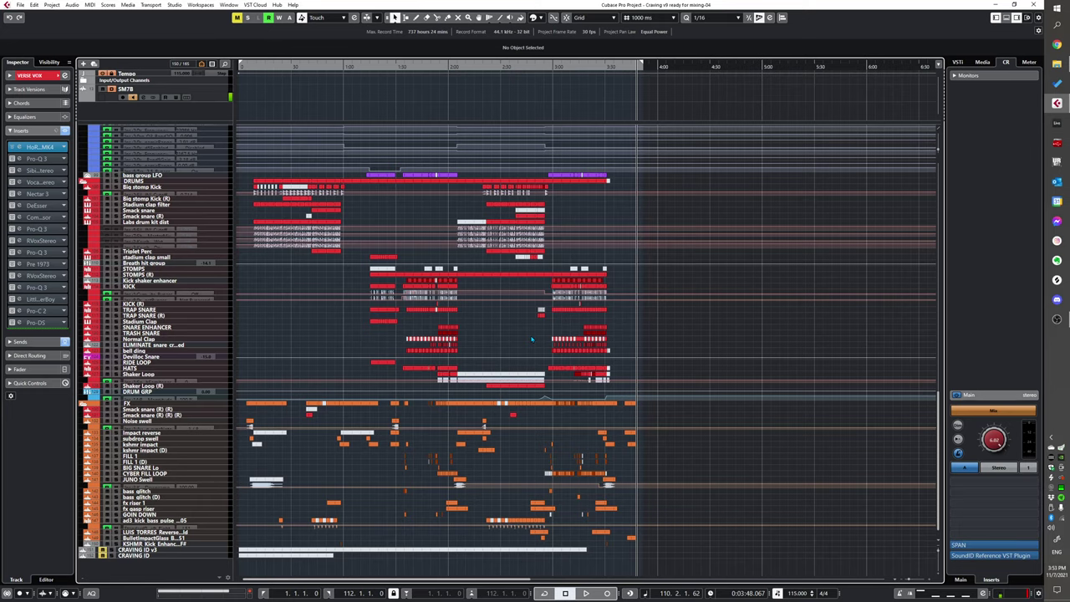
pyautogui.scroll(10, 522, 426)
pyautogui.scroll(-2, 528, 432)
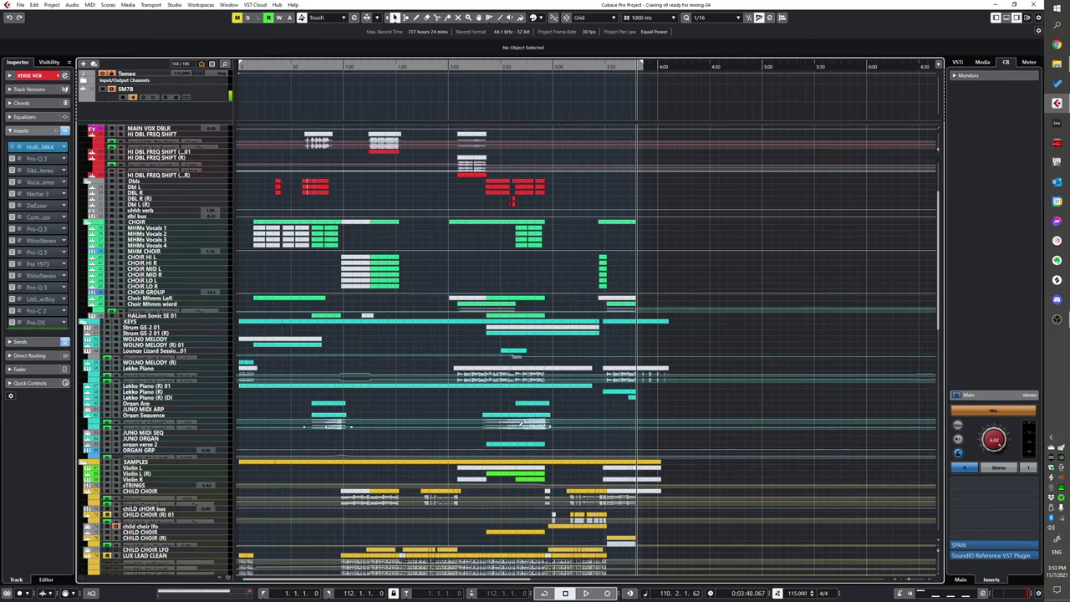
pyautogui.scroll(-9, 520, 424)
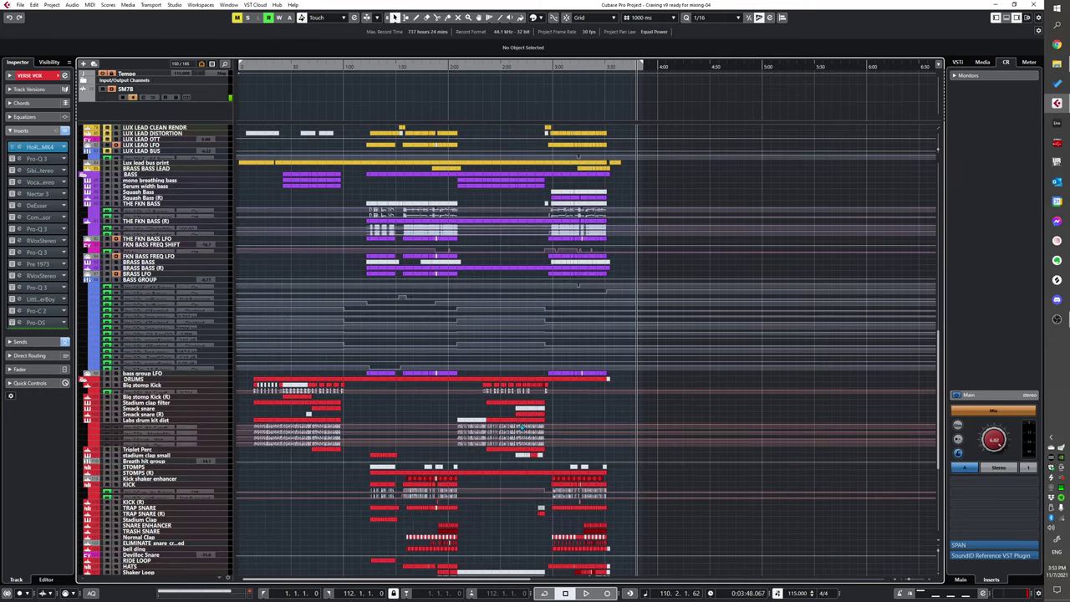
pyautogui.scroll(-4, 521, 426)
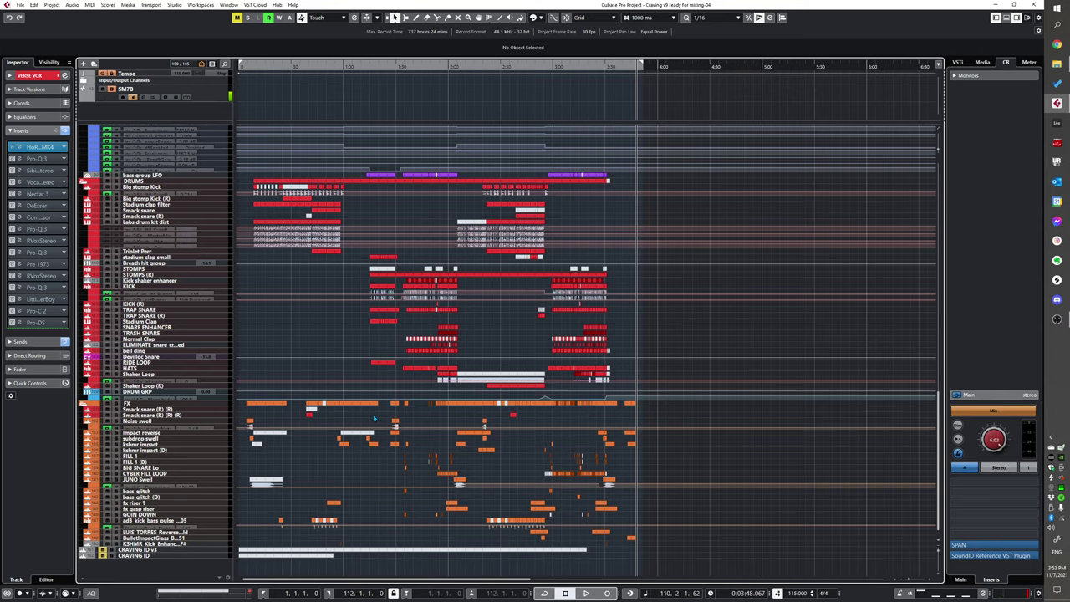
pyautogui.scroll(15, 373, 418)
pyautogui.scroll(-13, 374, 402)
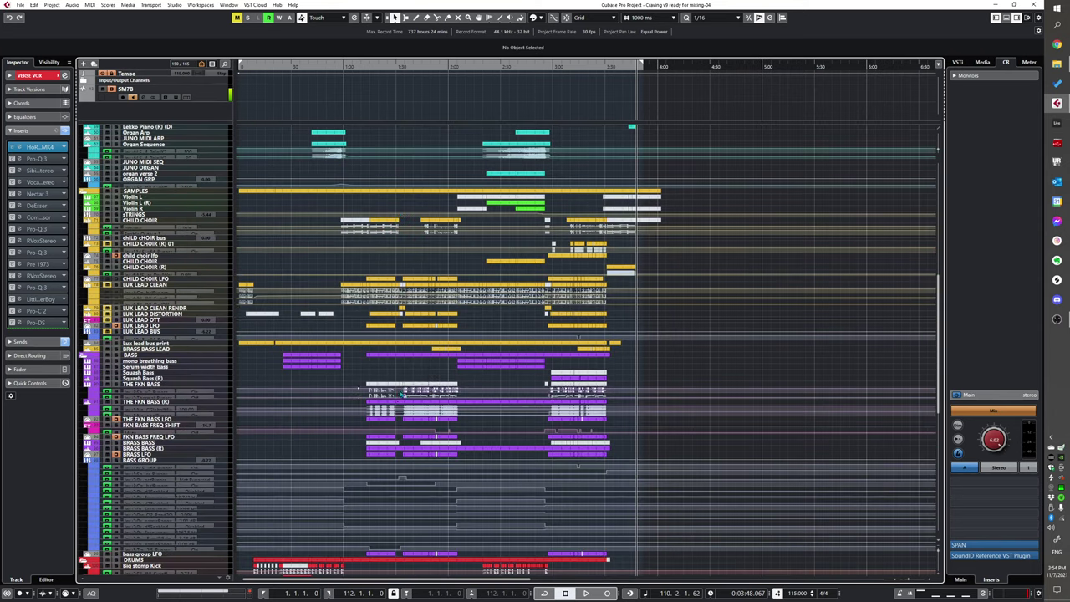
pyautogui.scroll(-2, 432, 426)
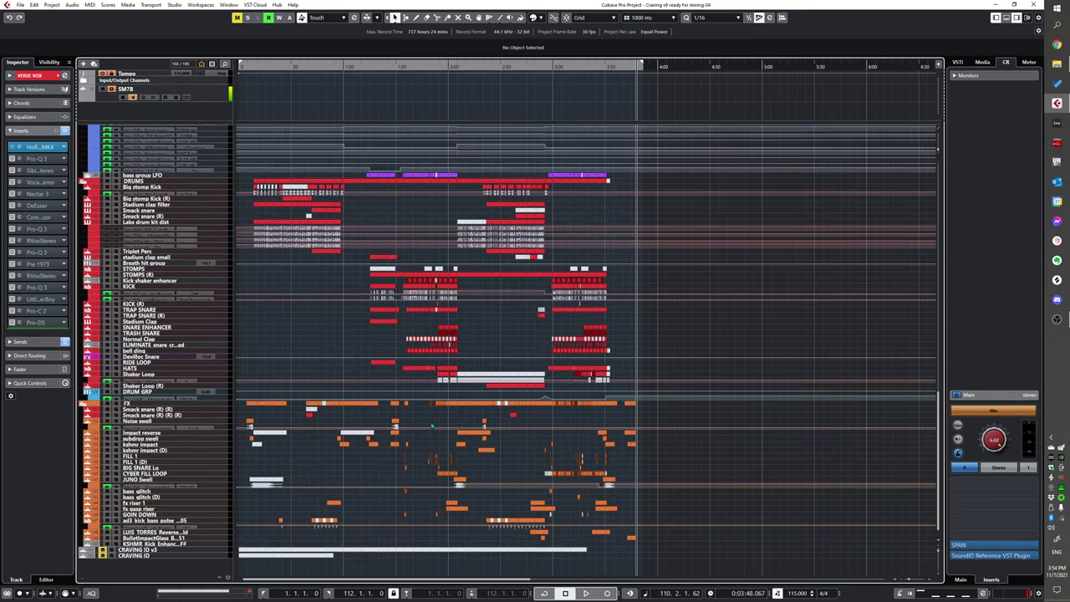
pyautogui.scroll(5, 399, 401)
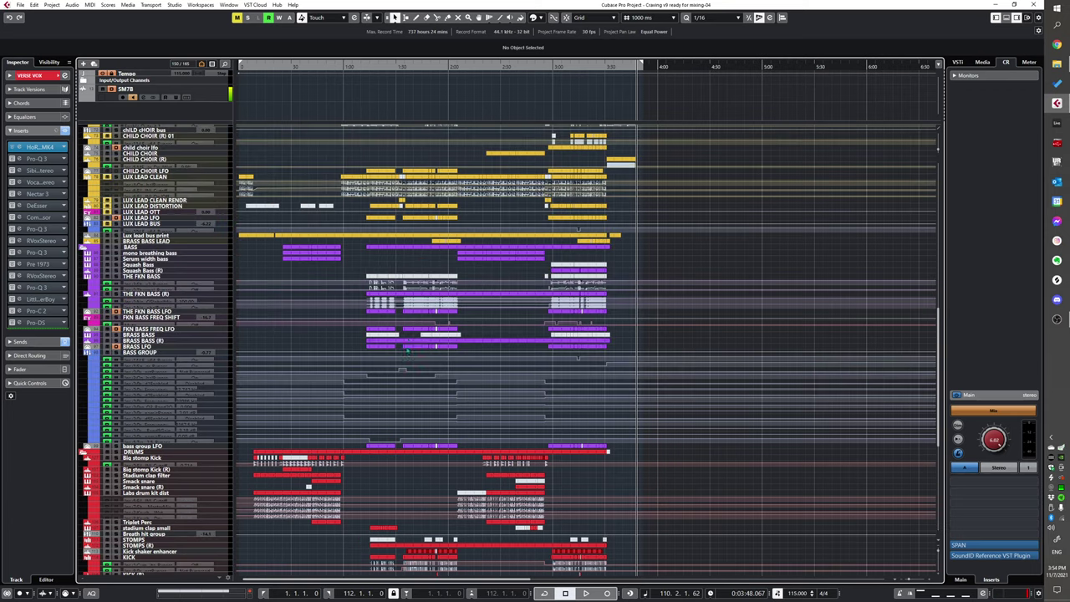
pyautogui.scroll(10, 481, 330)
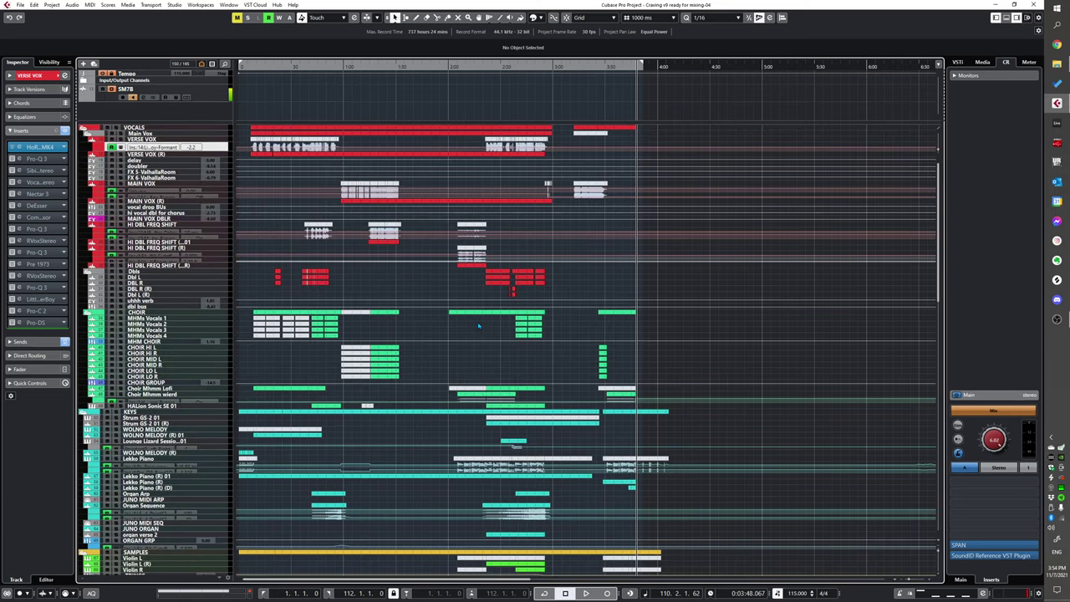
pyautogui.press('h')
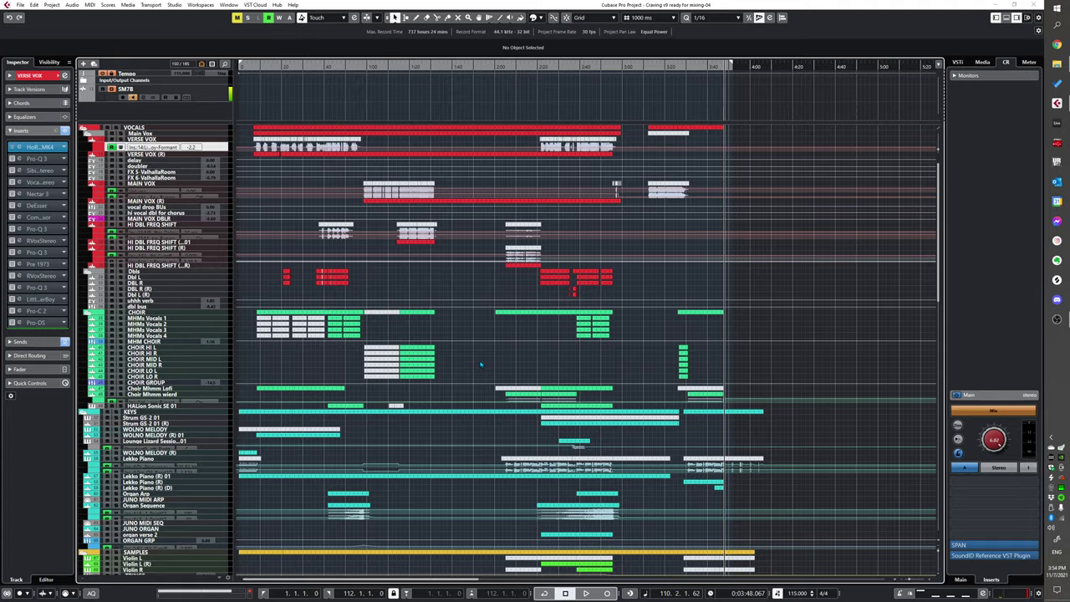